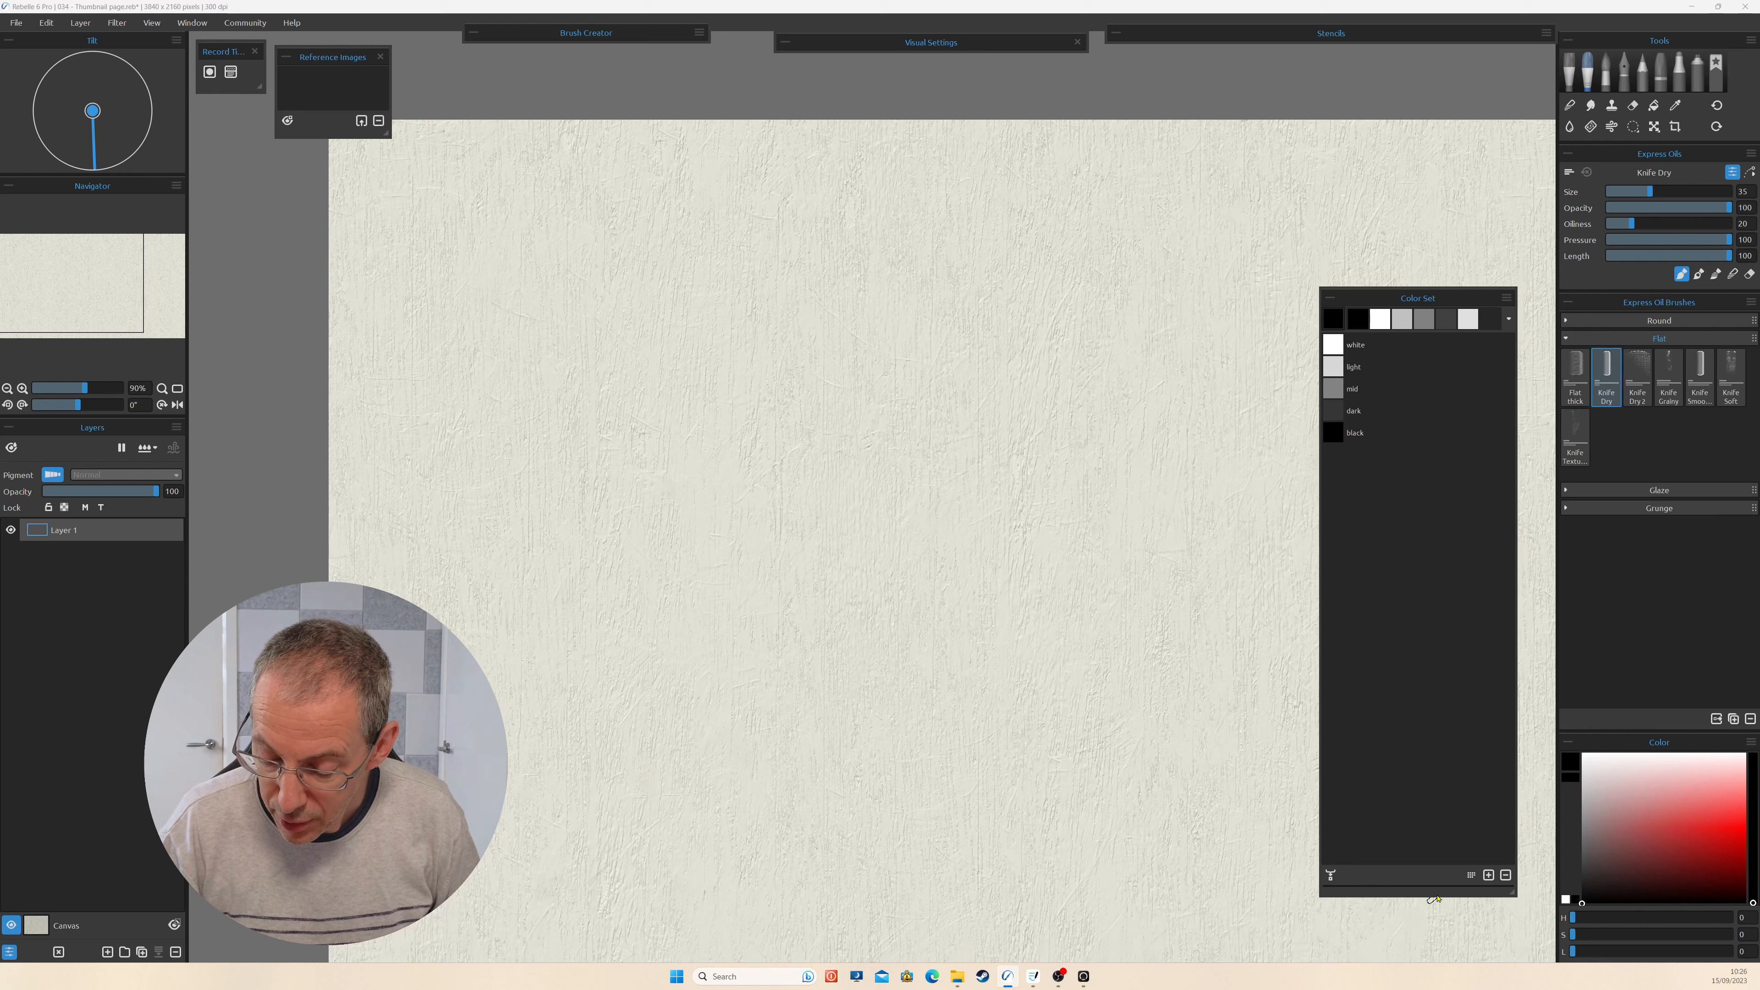
# Shrink the Color Set panel to fit its five grey swatches and place it over the canvas.
pyautogui.moveTo(1433, 898); pyautogui.dragTo(1437, 496)
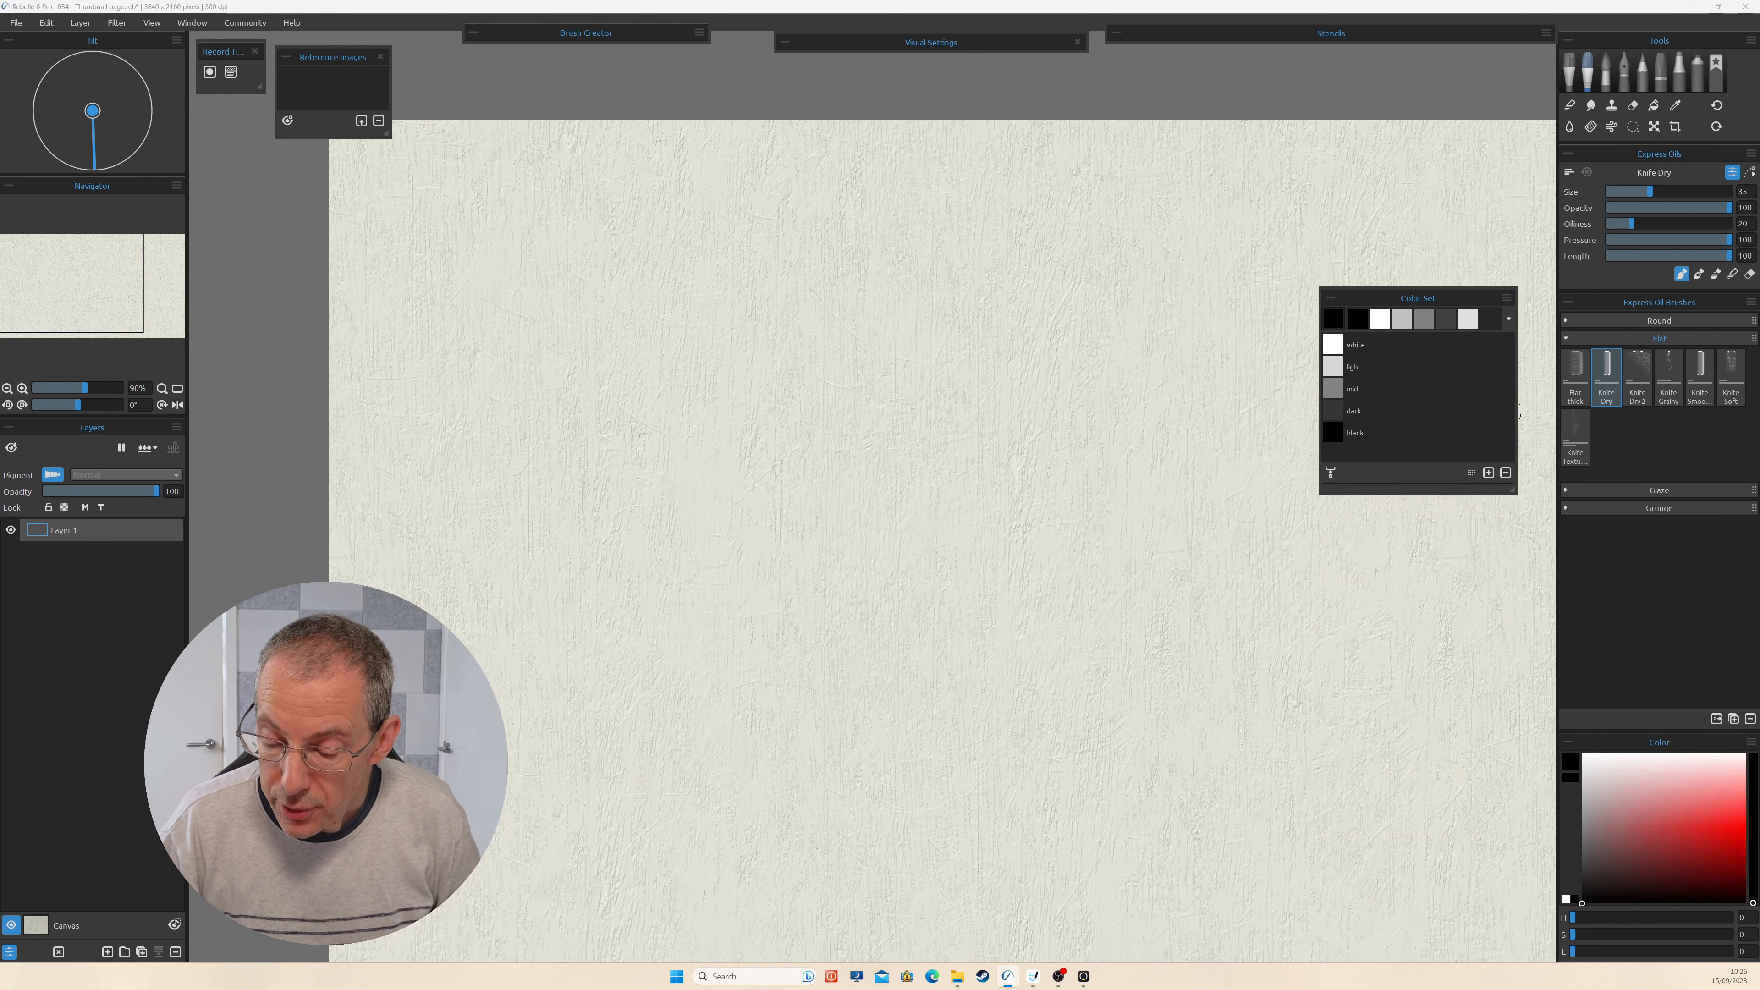
pyautogui.moveTo(1516, 414); pyautogui.dragTo(1405, 411)
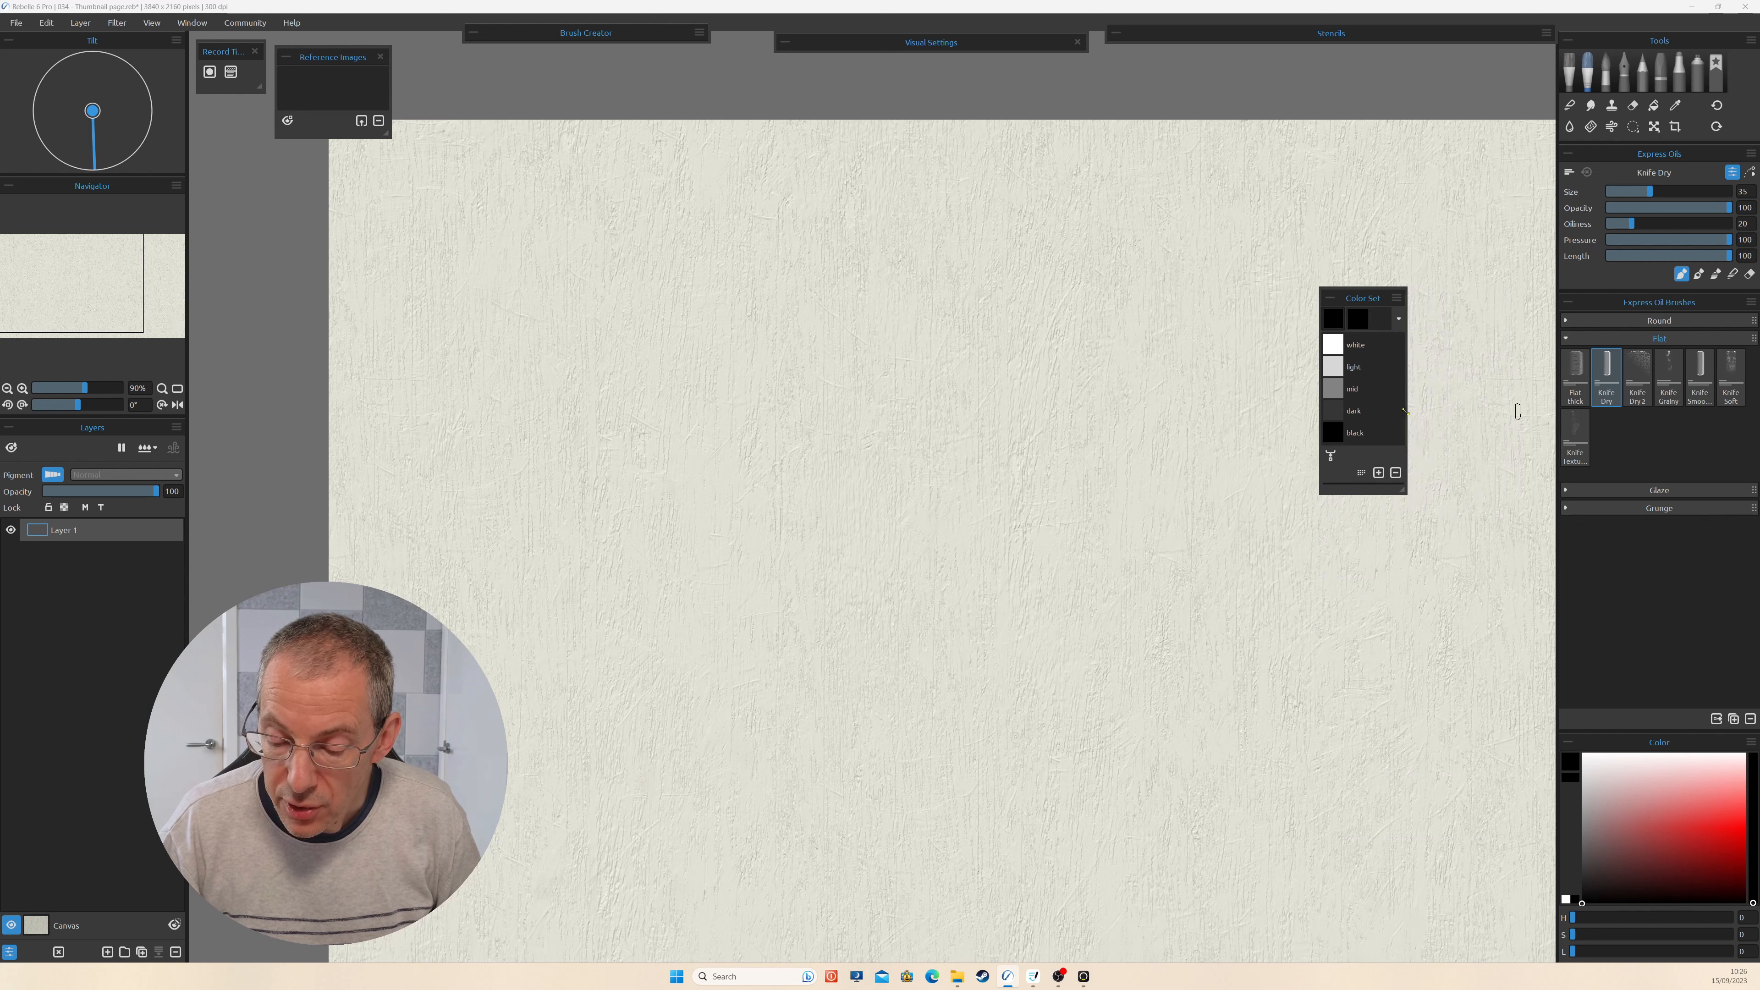
pyautogui.moveTo(1363, 303); pyautogui.dragTo(1207, 317)
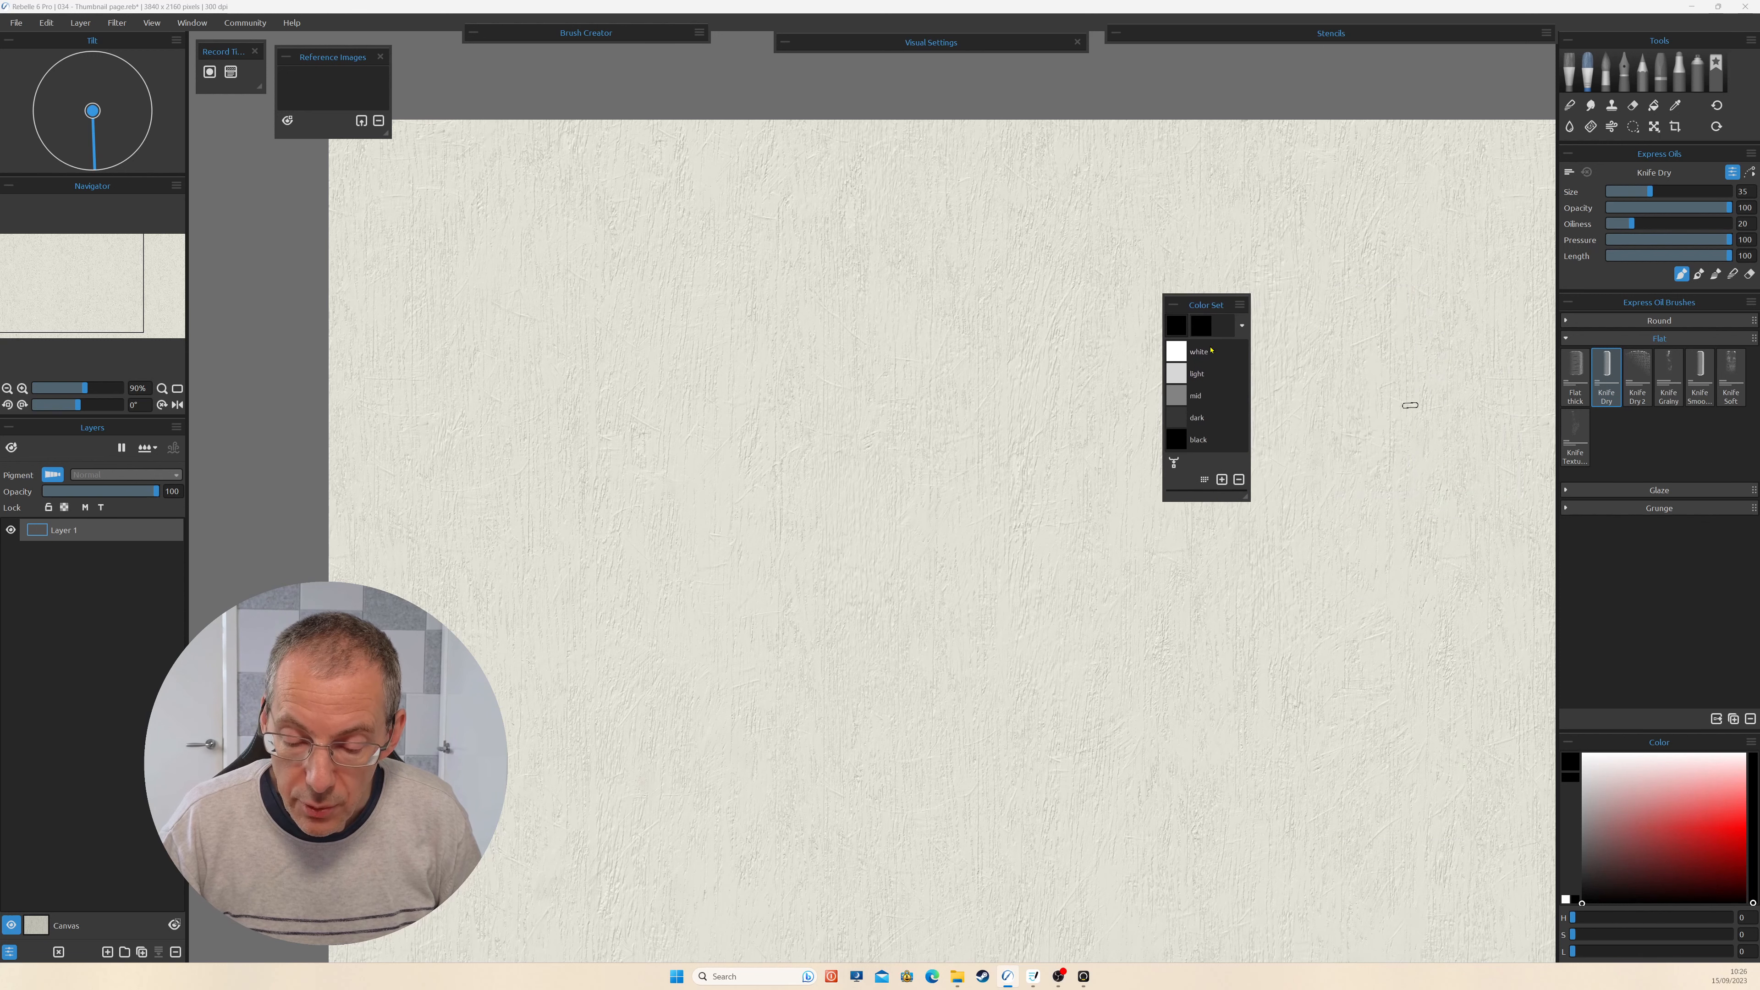
pyautogui.moveTo(1206, 501); pyautogui.dragTo(1193, 511)
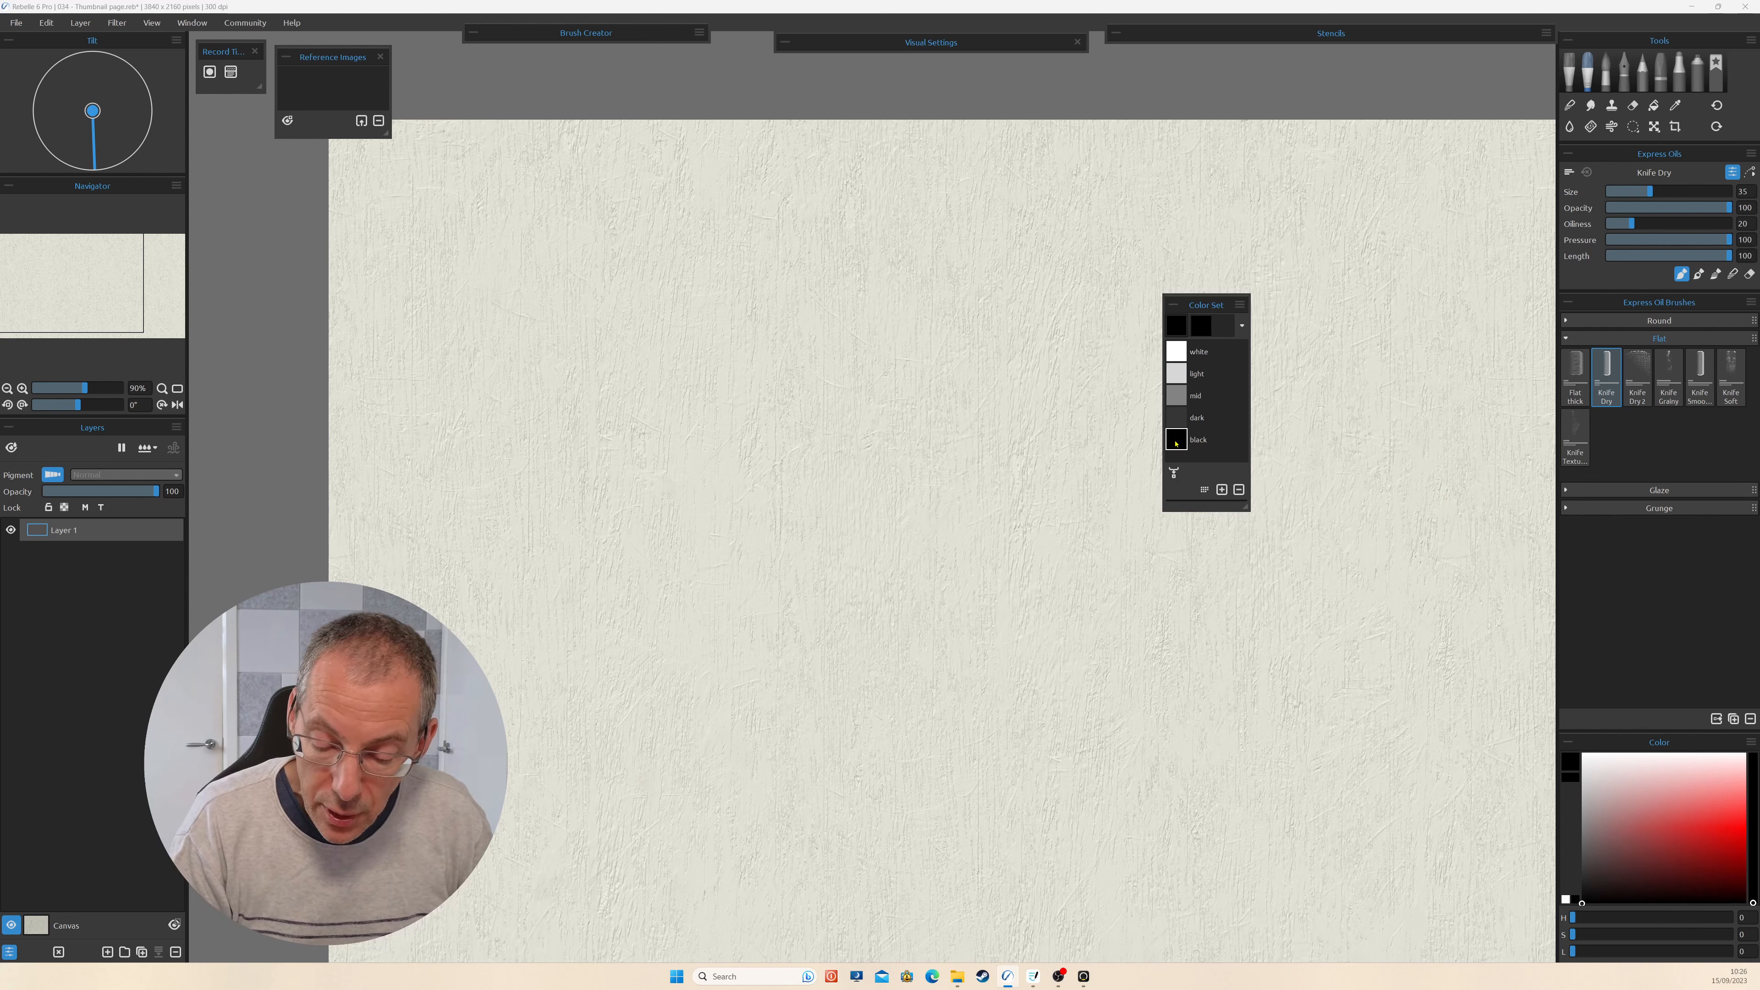
# Paint a small black test patch on the canvas with the Knife Dry brush and clear the layer.
pyautogui.click(1175, 441)
pyautogui.moveTo(971, 540); pyautogui.dragTo(992, 586)
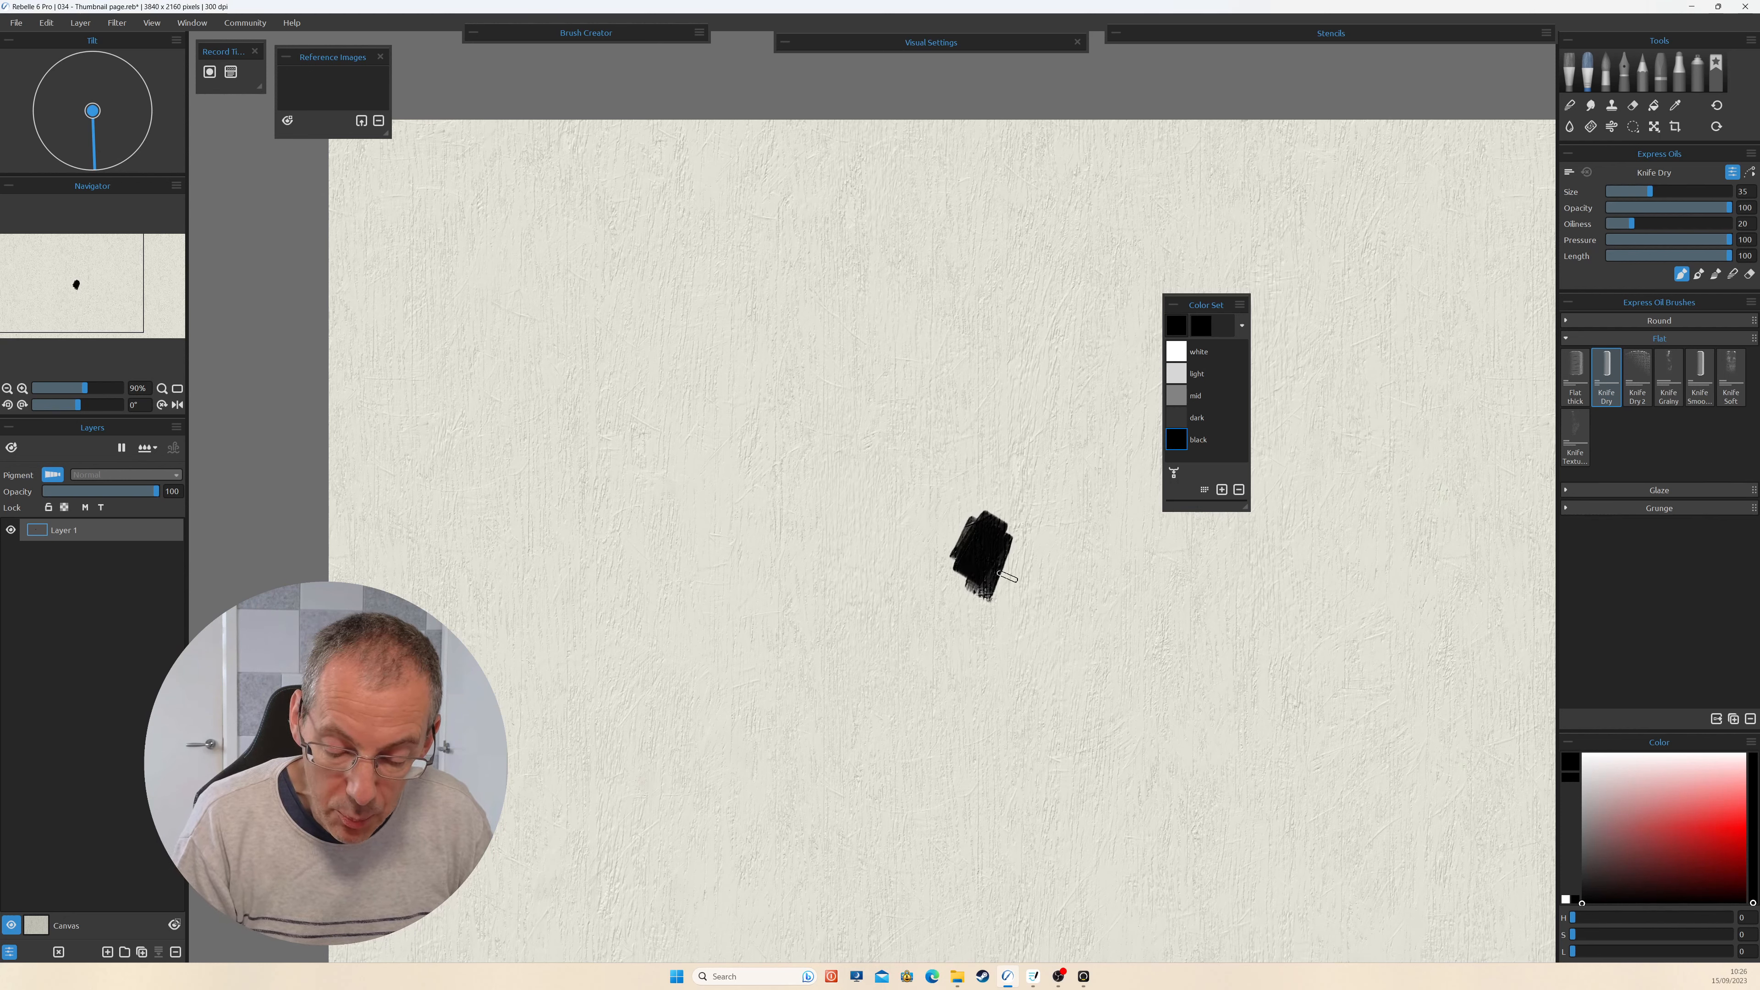
pyautogui.click(57, 952)
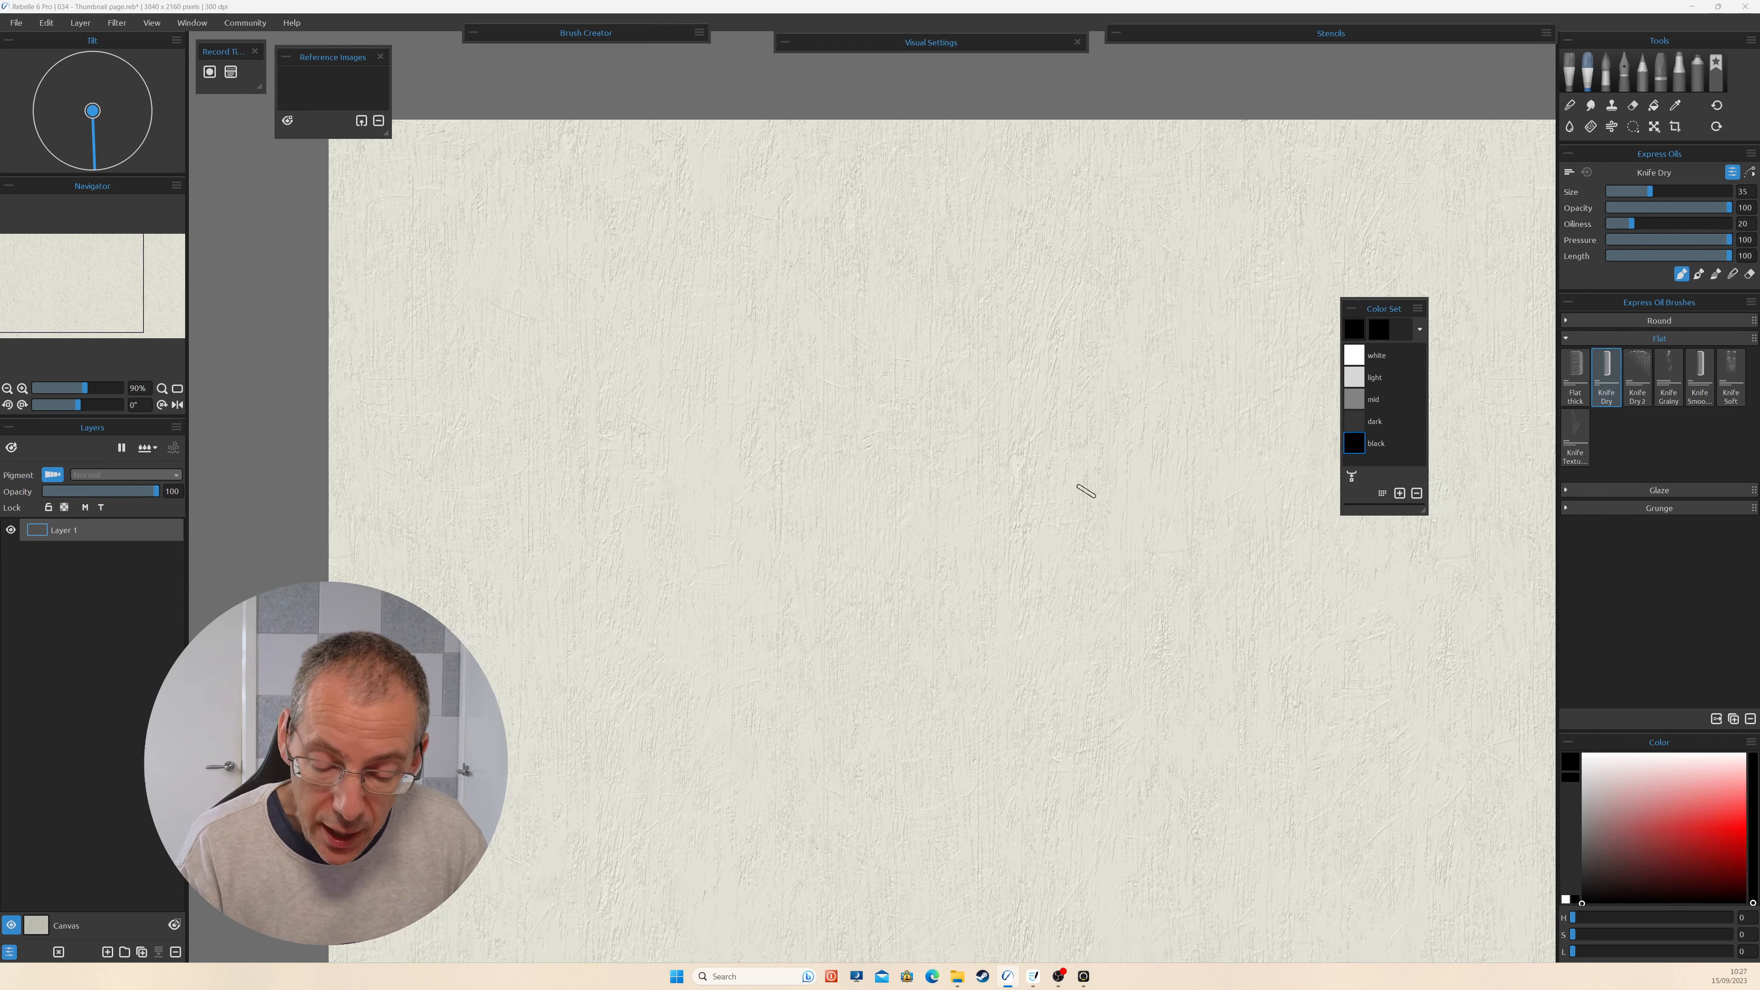
# Test the Knife Dry brush with overlapping patches and strokes in black, dark and mid grey.
pyautogui.moveTo(1021, 503)
pyautogui.mouseDown()
pyautogui.moveTo(1067, 488)
pyautogui.moveTo(1009, 528)
pyautogui.moveTo(1075, 497)
pyautogui.moveTo(1023, 524)
pyautogui.moveTo(1110, 507)
pyautogui.moveTo(1104, 600)
pyautogui.moveTo(1170, 560)
pyautogui.moveTo(1165, 630)
pyautogui.mouseUp()
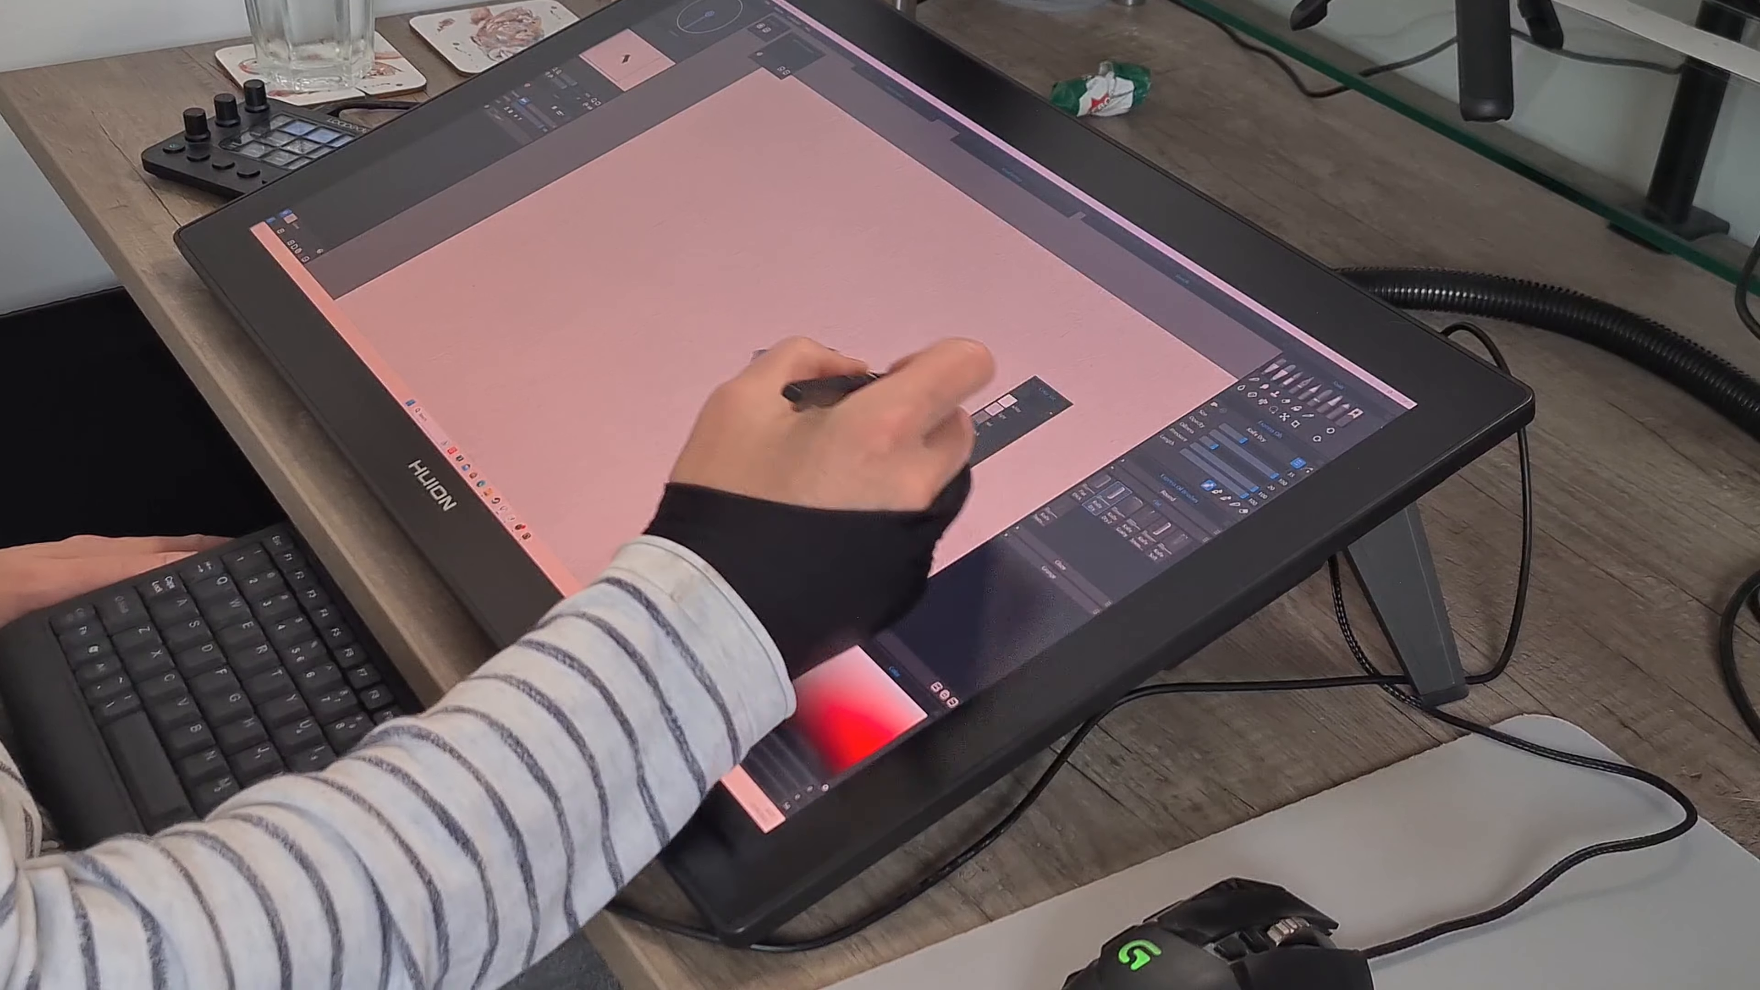
pyautogui.moveTo(813, 388)
pyautogui.mouseDown()
pyautogui.moveTo(807, 405)
pyautogui.moveTo(900, 423)
pyautogui.mouseUp()
pyautogui.click(996, 409)
pyautogui.moveTo(849, 357); pyautogui.dragTo(866, 374)
pyautogui.moveTo(1198, 457)
pyautogui.mouseDown()
pyautogui.moveTo(1208, 526)
pyautogui.moveTo(1243, 494)
pyautogui.moveTo(1235, 528)
pyautogui.moveTo(1074, 655)
pyautogui.mouseUp()
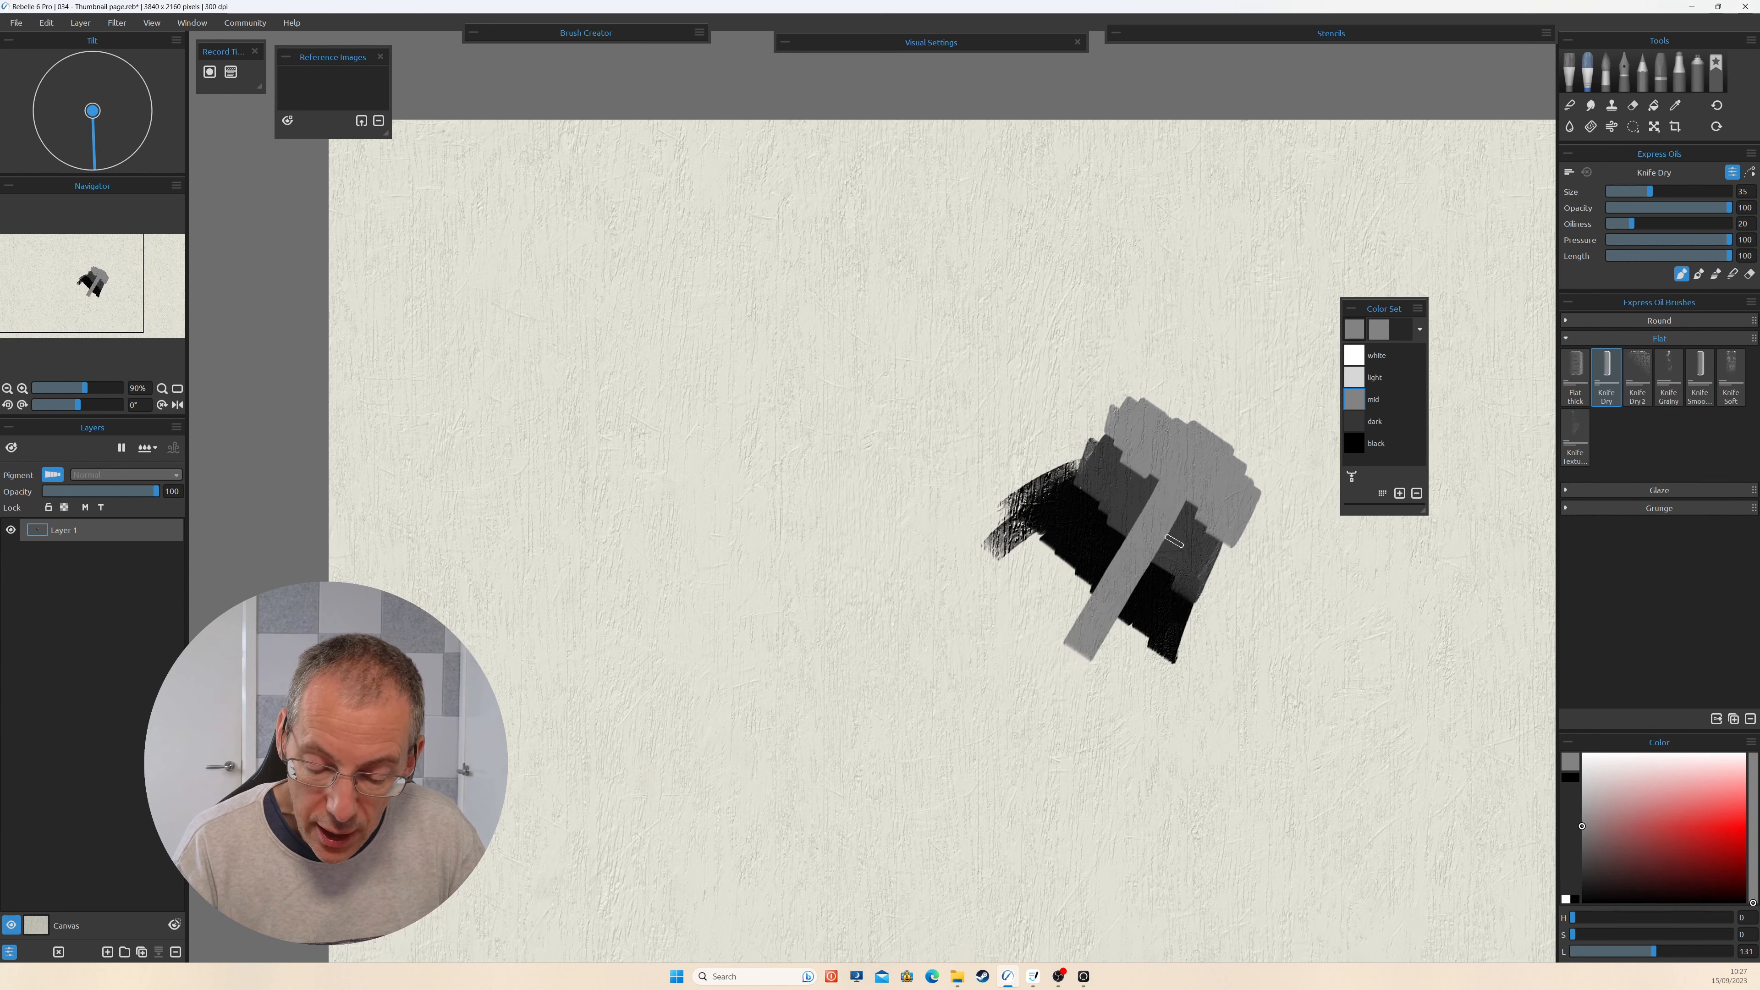
pyautogui.moveTo(1190, 512); pyautogui.dragTo(1115, 672)
pyautogui.moveTo(1199, 548); pyautogui.dragTo(1166, 632)
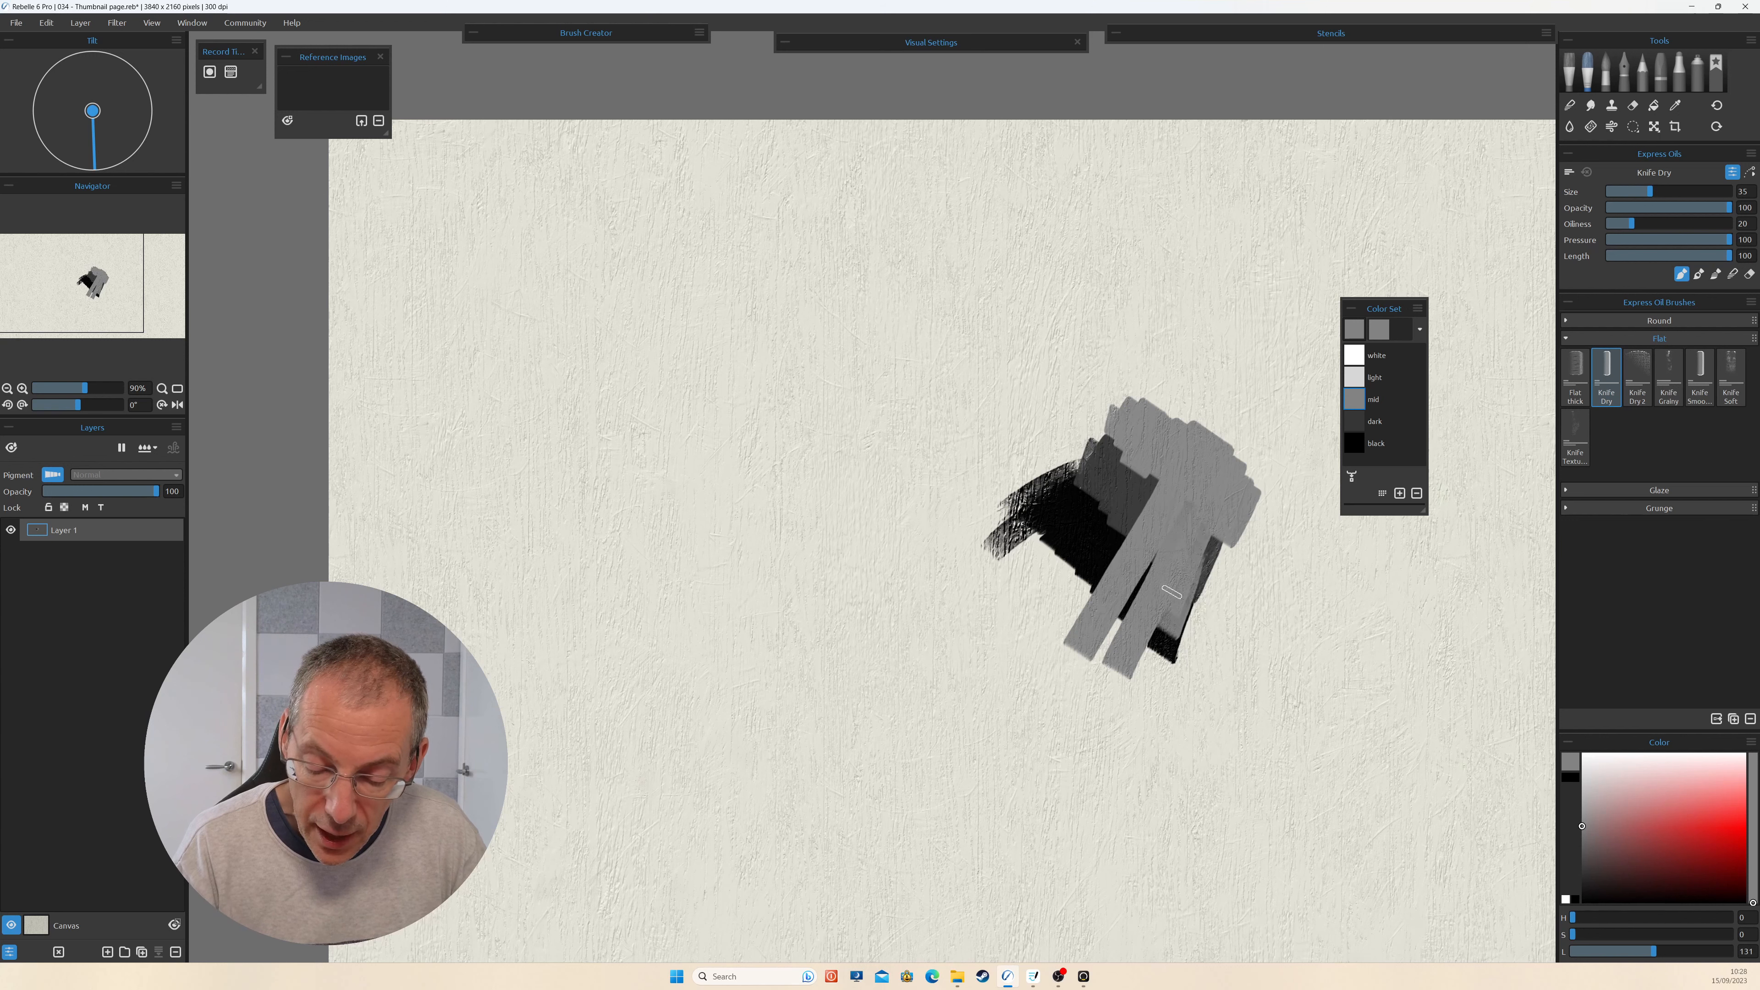
# Paint white and light grey test strokes with the Knife Dry brush across the darker patches.
pyautogui.click(1353, 355)
pyautogui.moveTo(1206, 510)
pyautogui.mouseDown()
pyautogui.moveTo(1080, 621)
pyautogui.moveTo(1108, 641)
pyautogui.mouseUp()
pyautogui.moveTo(1215, 558)
pyautogui.mouseDown()
pyautogui.moveTo(1126, 664)
pyautogui.moveTo(1140, 530)
pyautogui.moveTo(1163, 653)
pyautogui.mouseUp()
pyautogui.click(1354, 377)
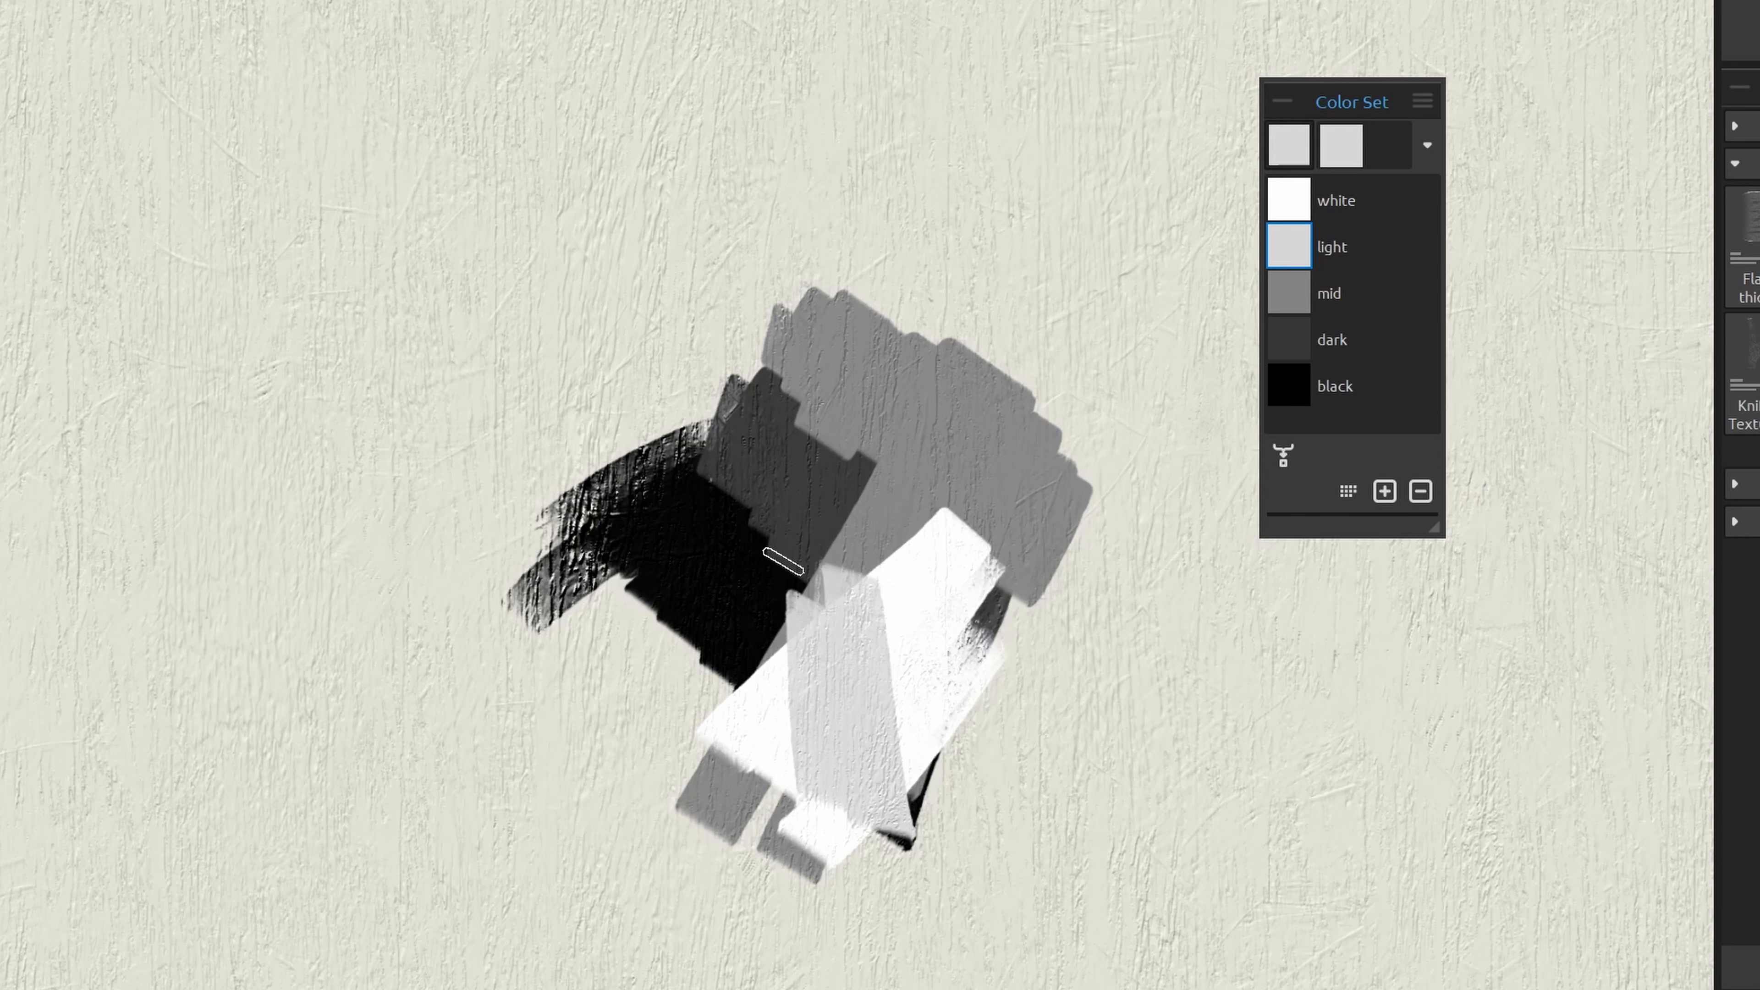
pyautogui.moveTo(871, 529)
pyautogui.mouseDown()
pyautogui.moveTo(870, 663)
pyautogui.moveTo(932, 590)
pyautogui.moveTo(892, 694)
pyautogui.moveTo(996, 520)
pyautogui.moveTo(913, 697)
pyautogui.mouseUp()
pyautogui.moveTo(1033, 567); pyautogui.dragTo(922, 720)
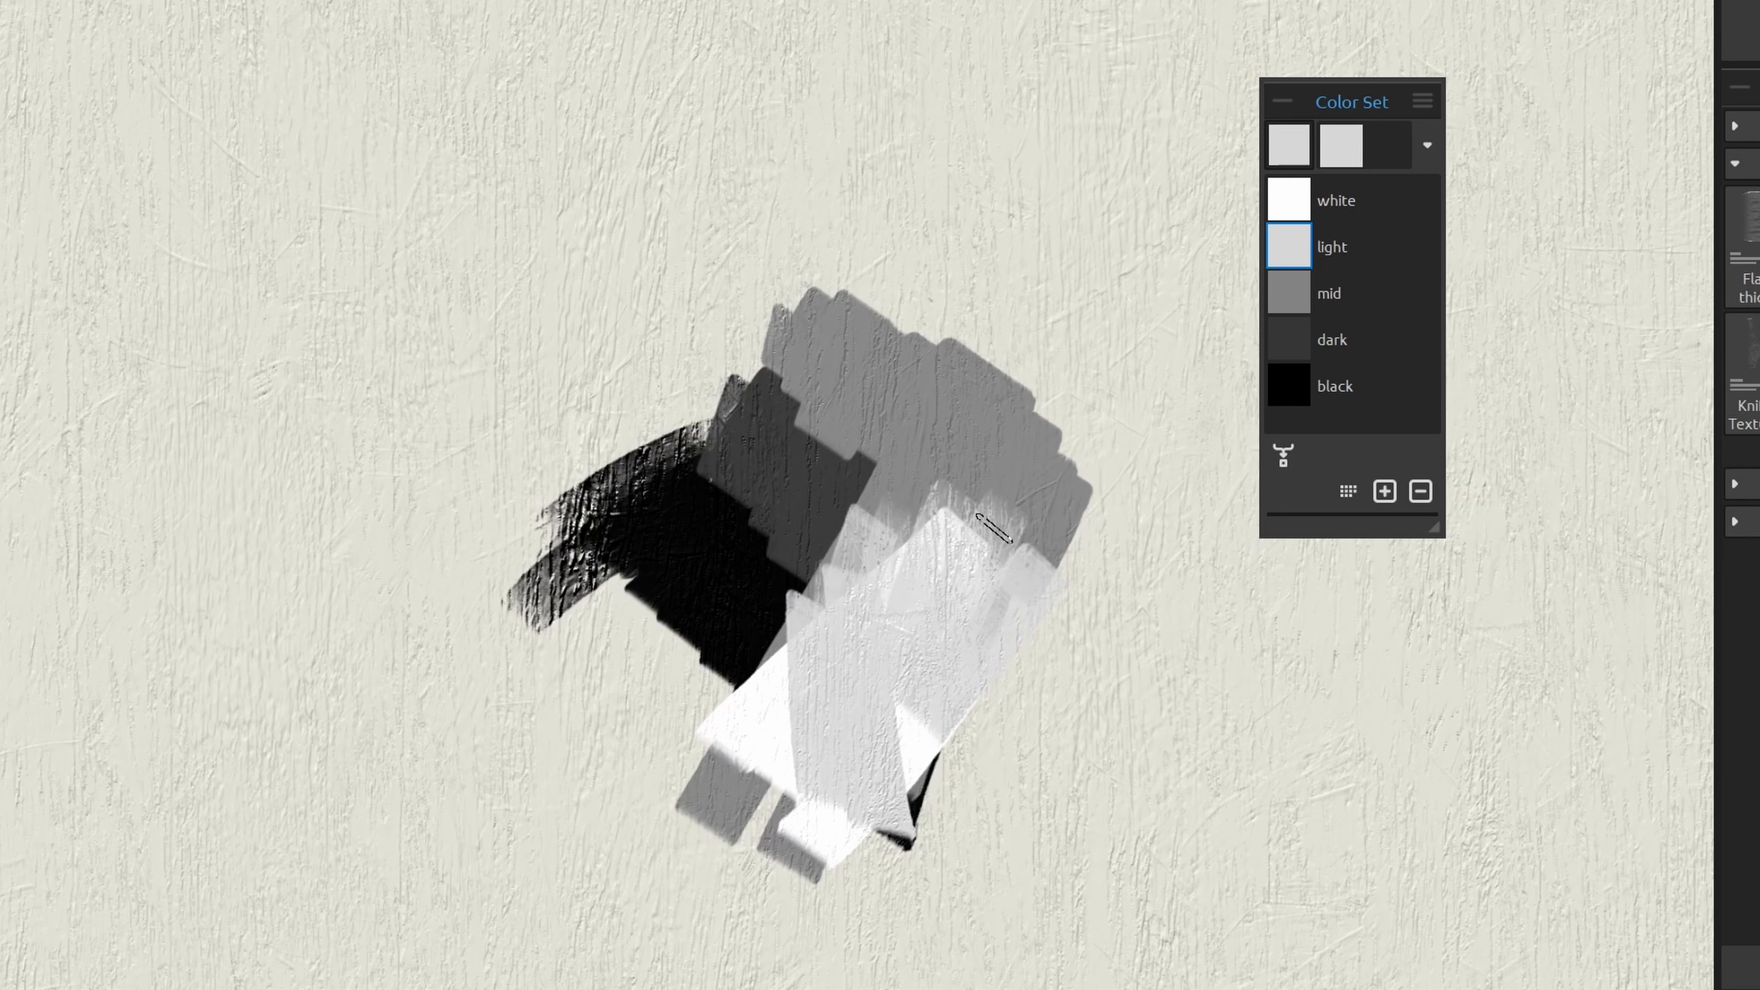
pyautogui.moveTo(781, 276); pyautogui.dragTo(739, 382)
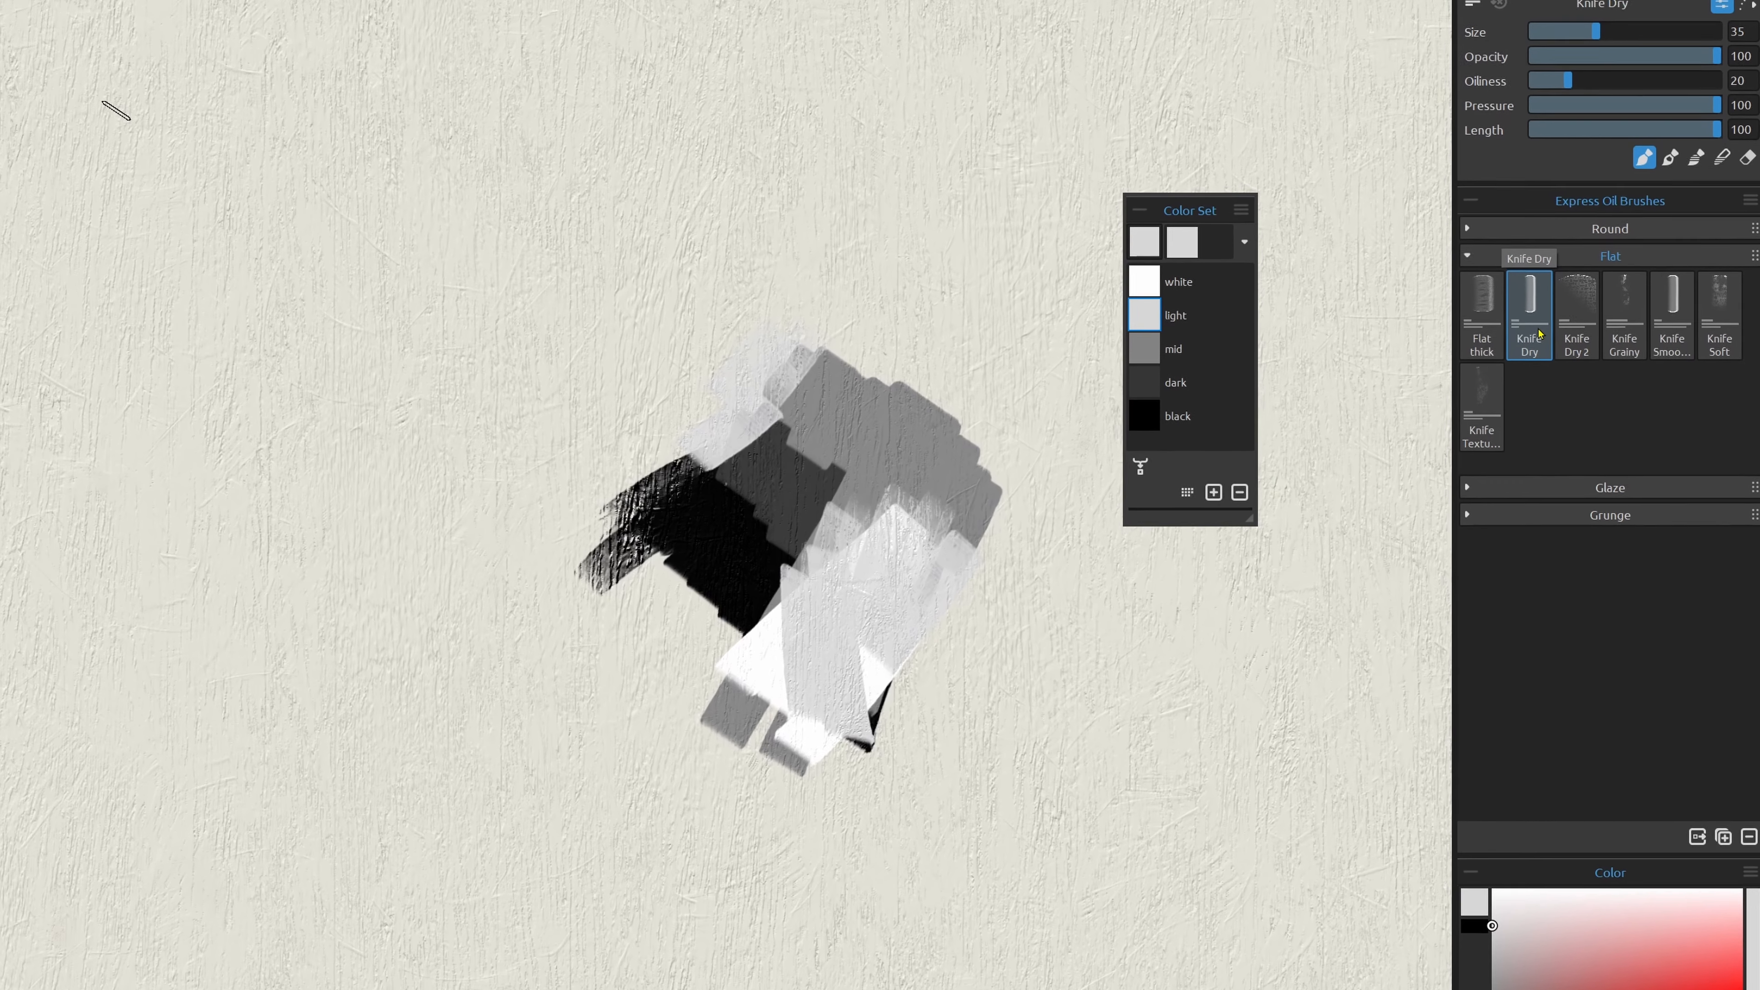
# Duplicate the Knife Dry preset as Thumb and set its paper texture contrast mode to Light Texture.
pyautogui.rightClick(1535, 331)
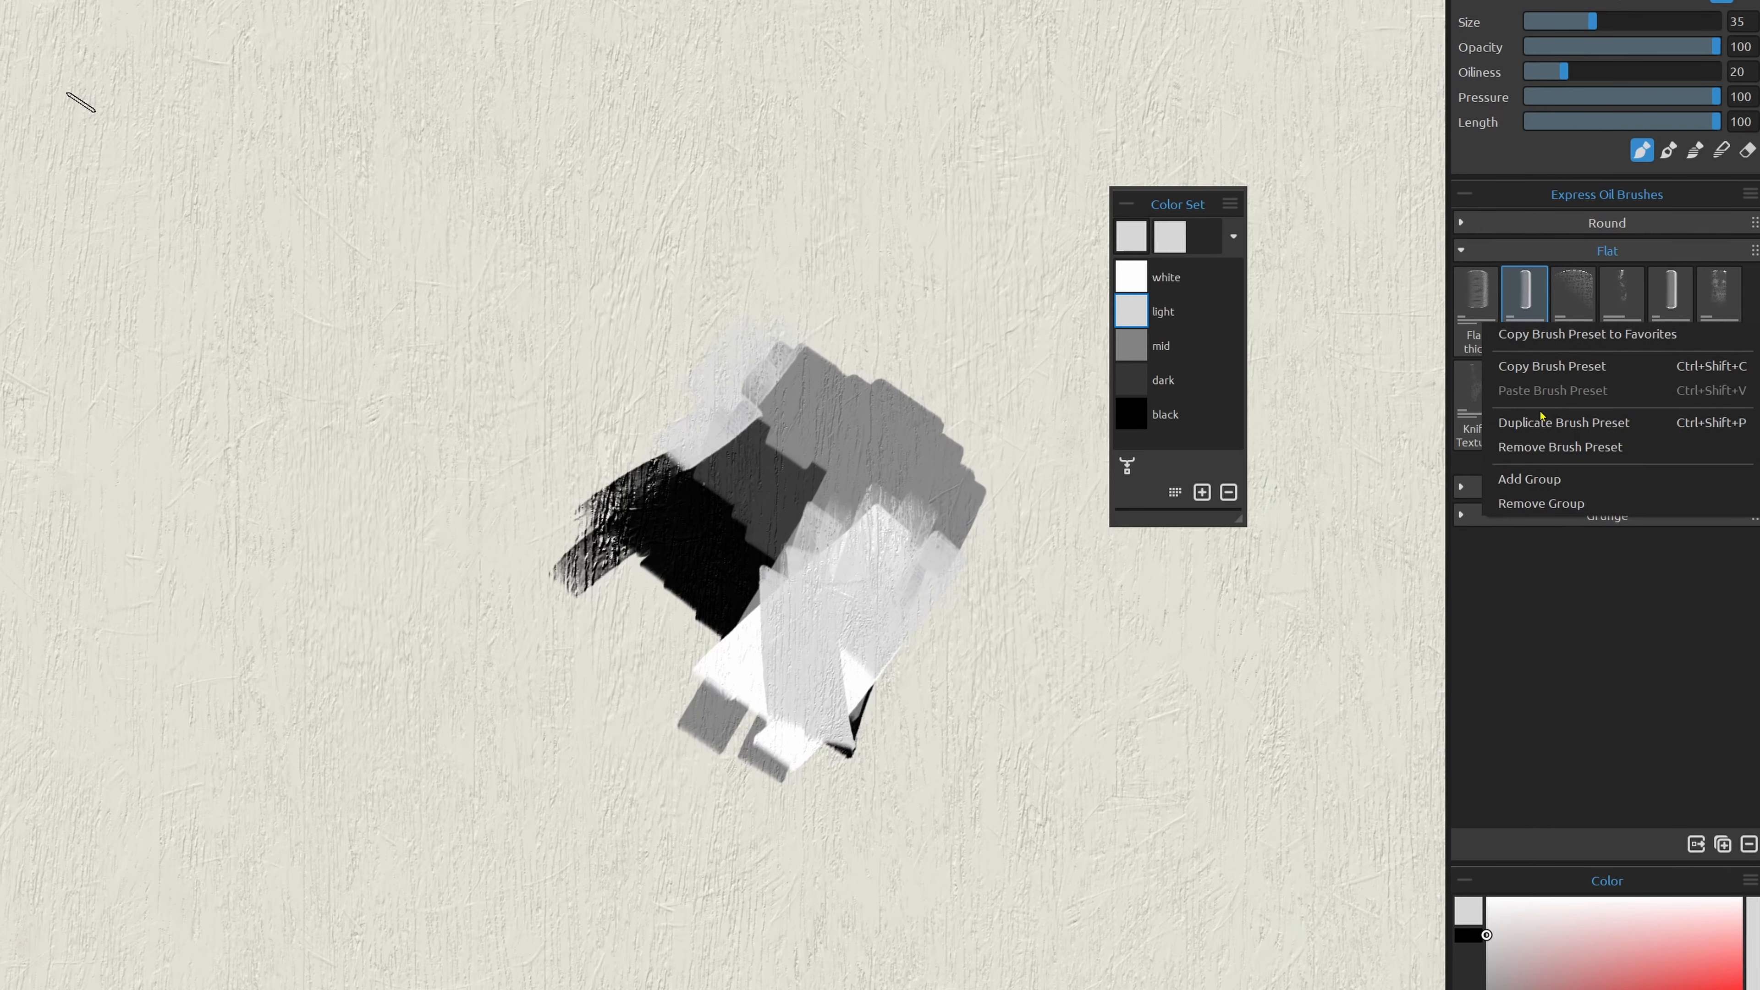
pyautogui.click(1529, 424)
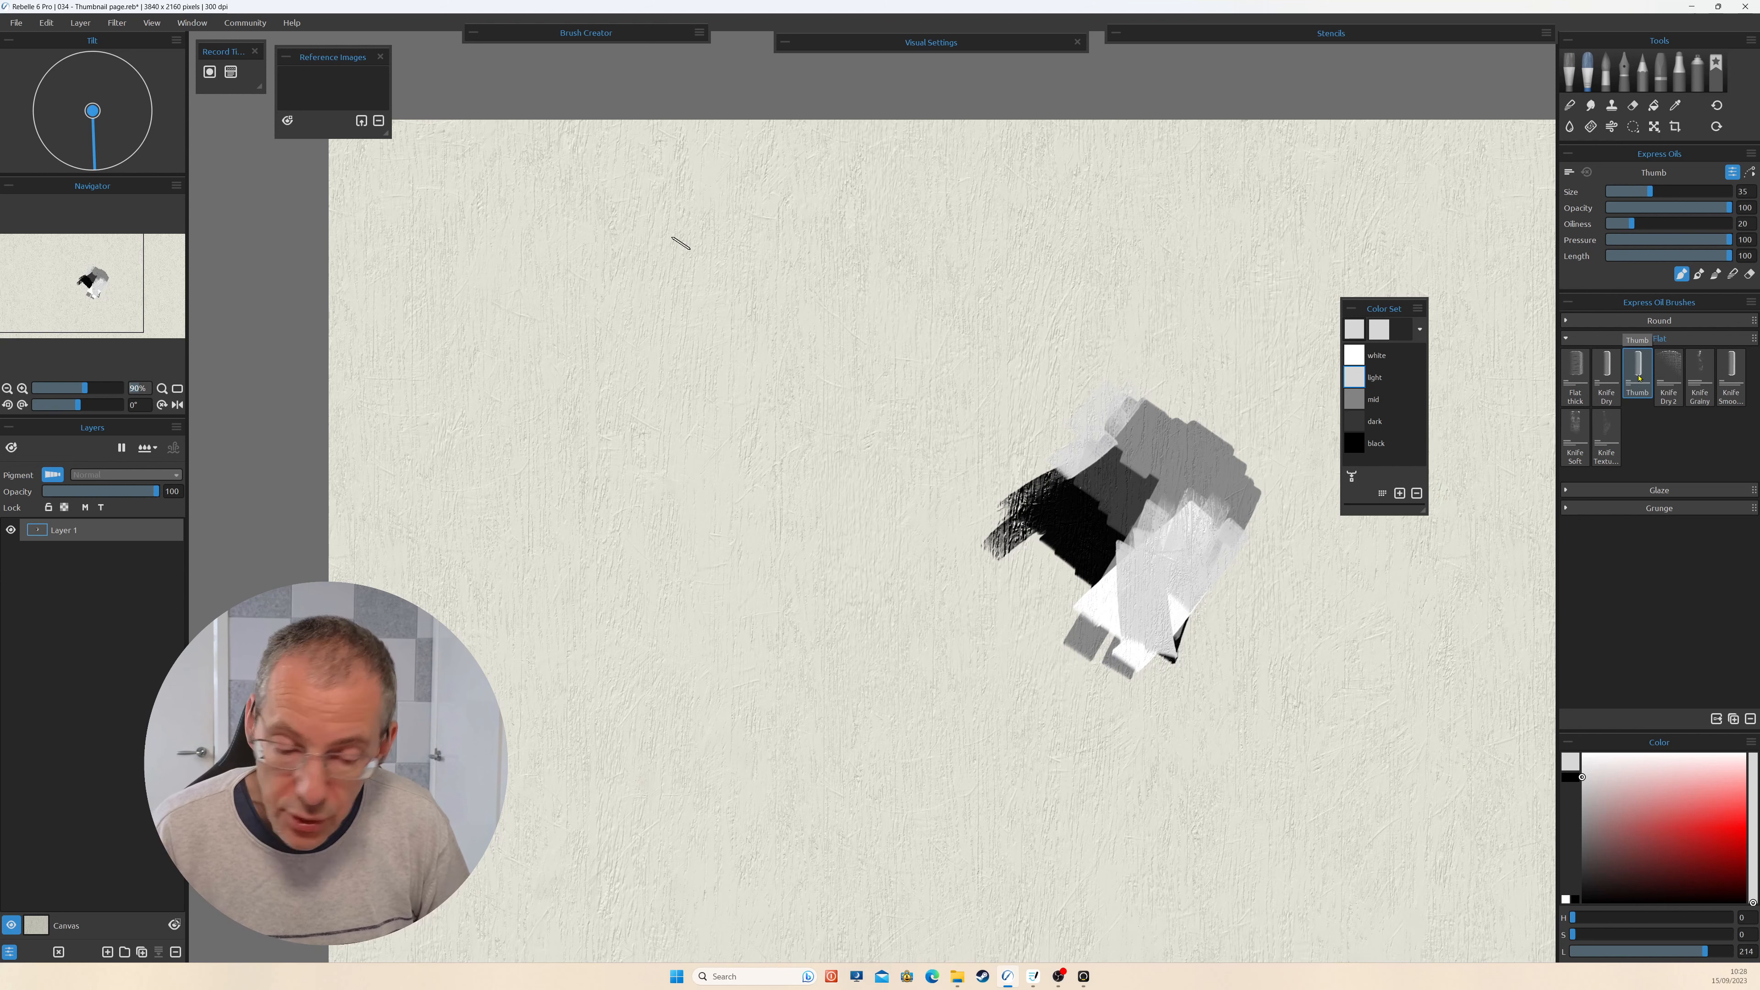
pyautogui.click(474, 33)
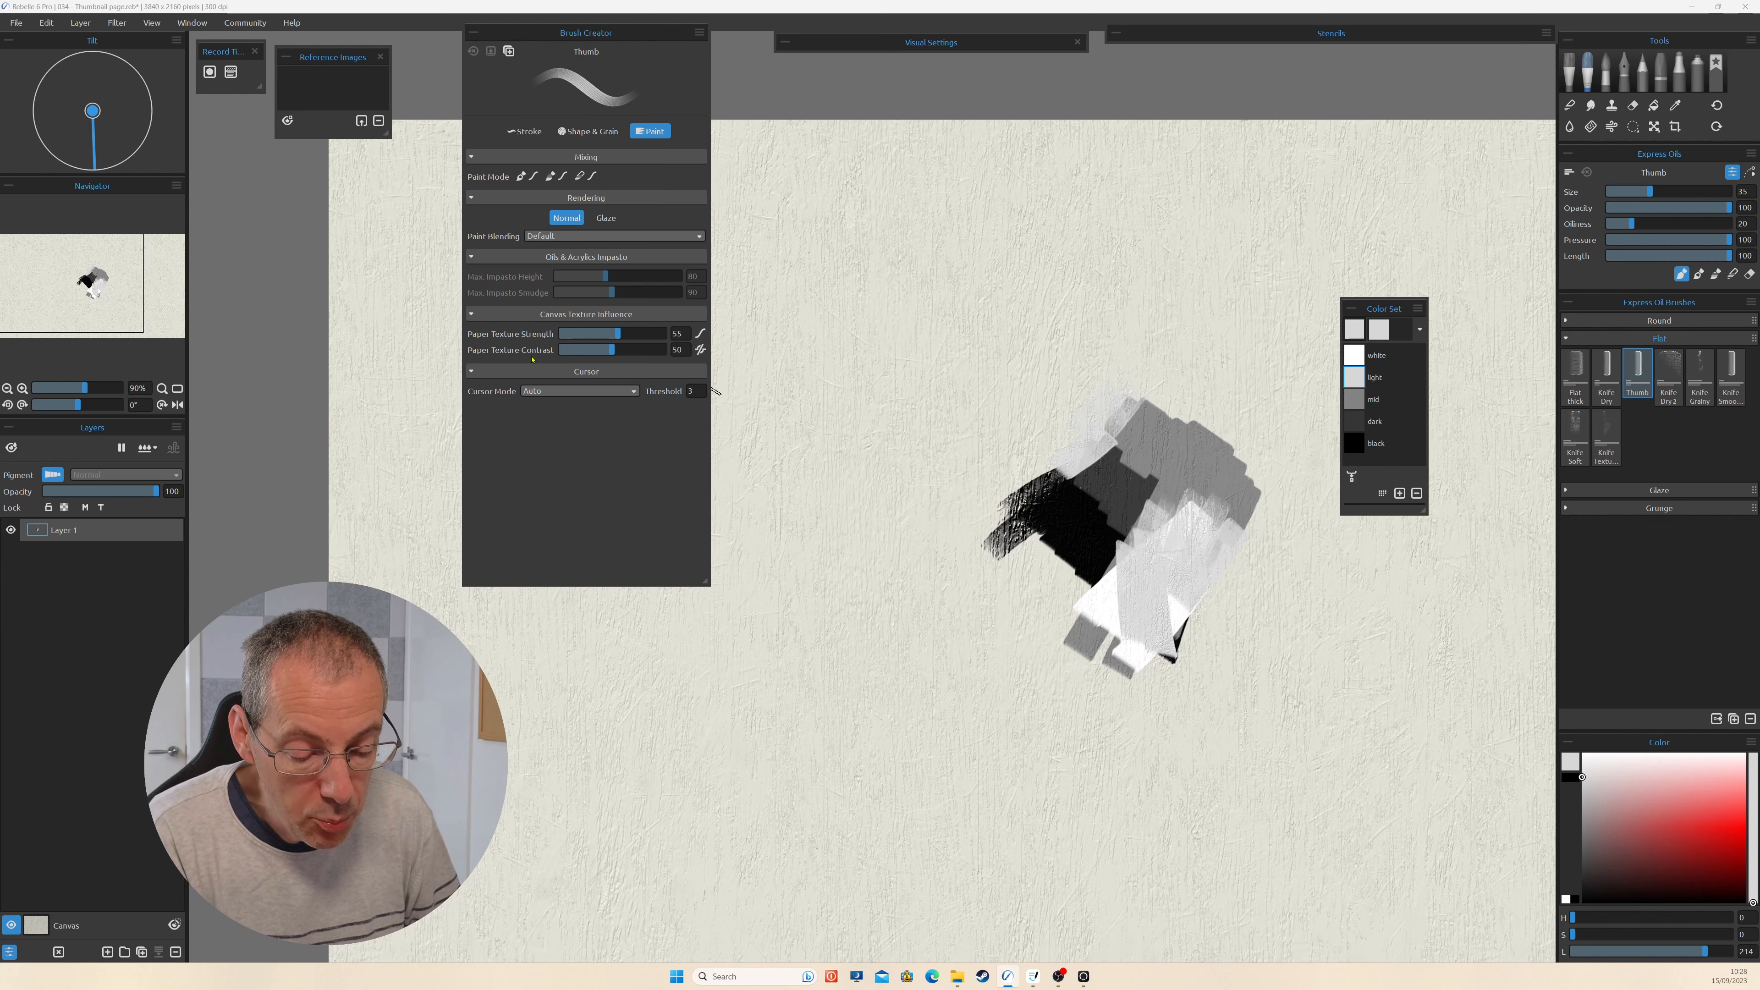
pyautogui.click(701, 350)
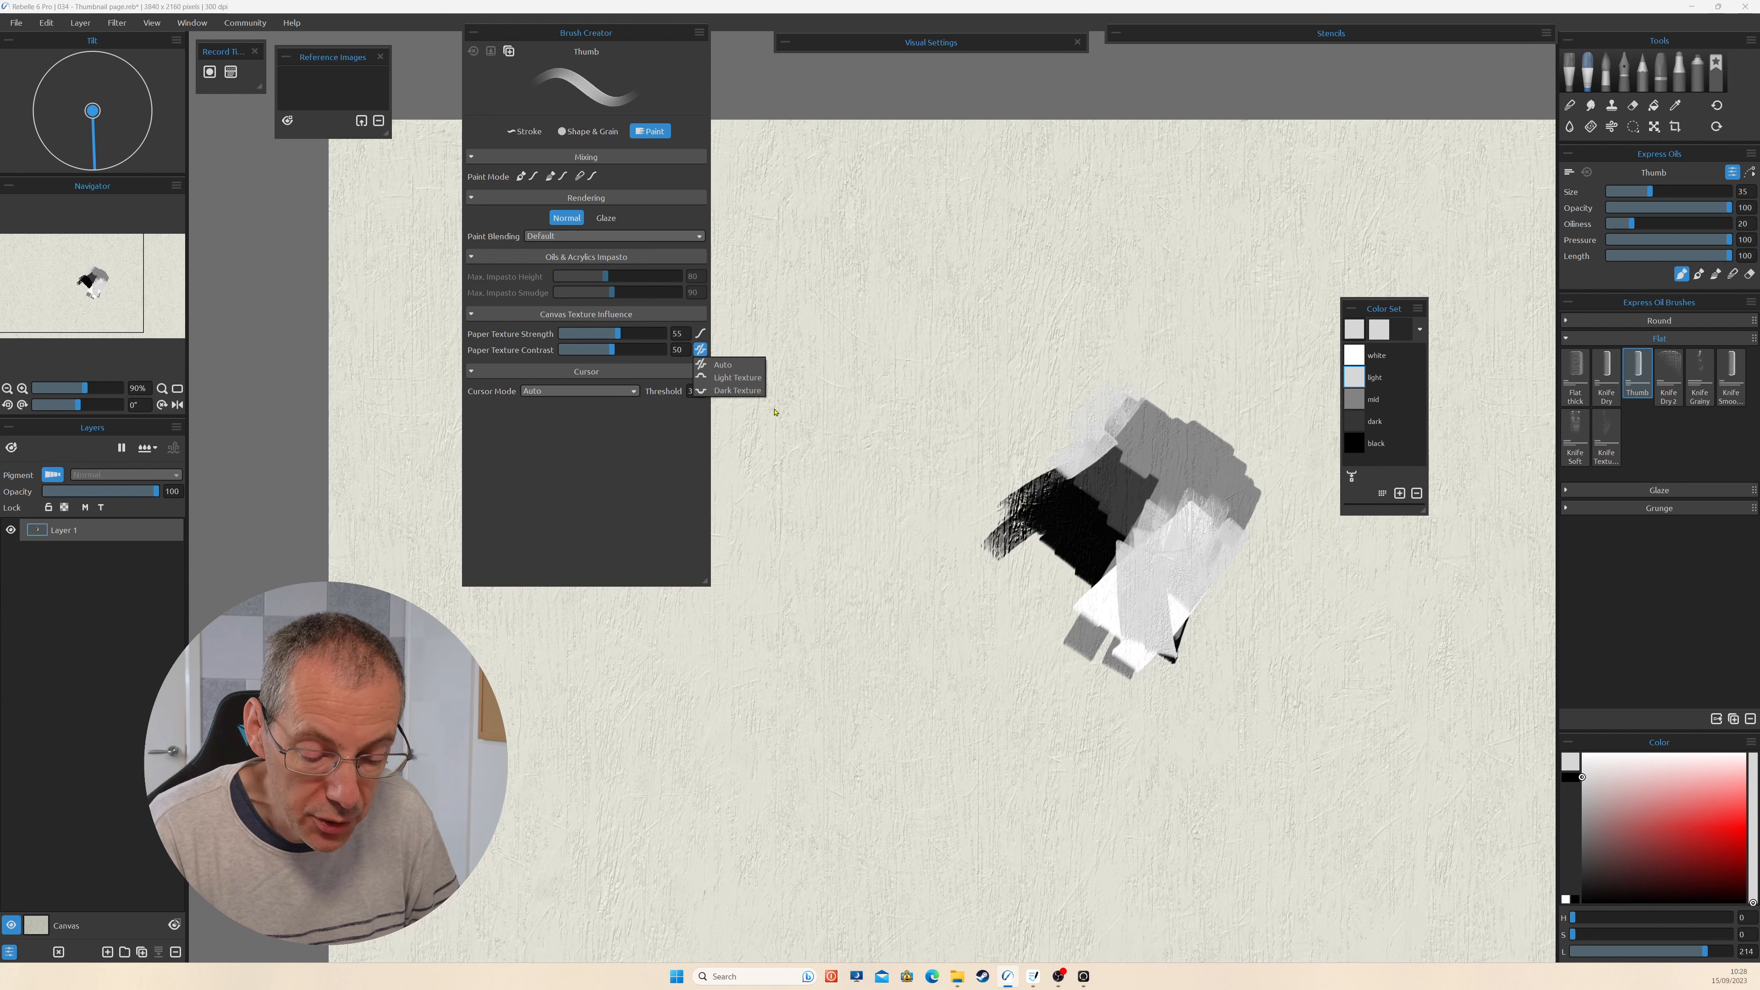
pyautogui.click(754, 378)
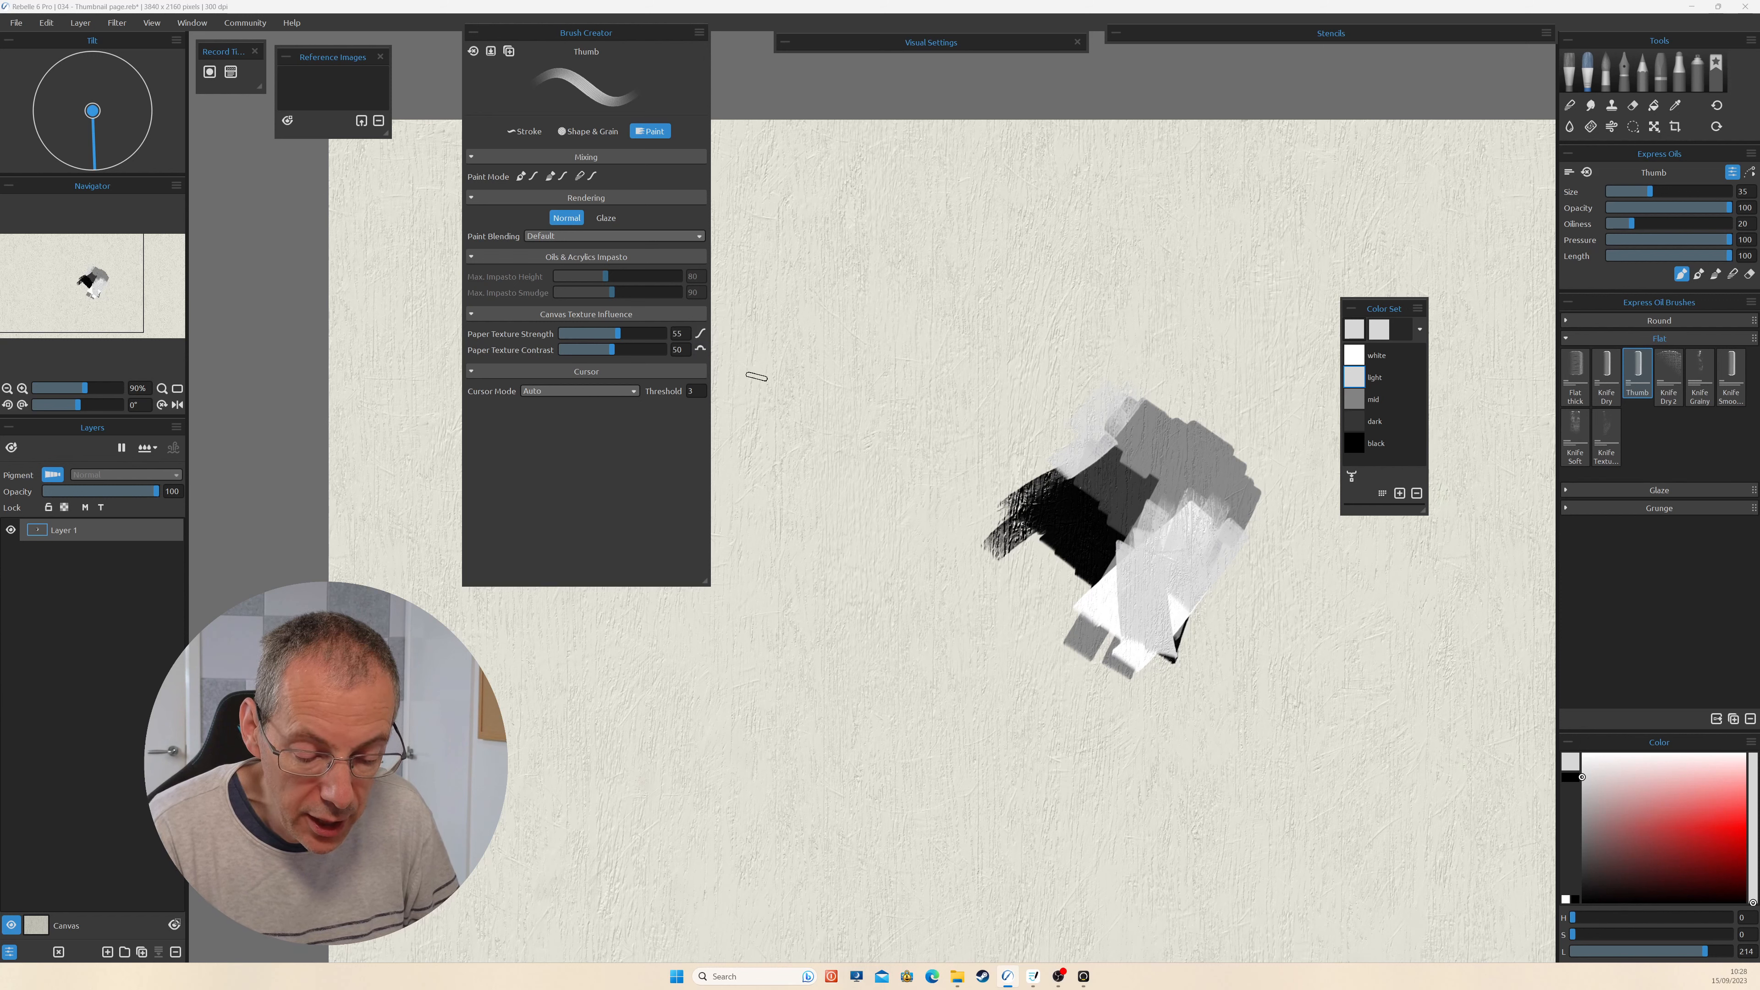
# Test the Thumb brush with light and mid grey strokes over the dark areas of the test patch.
pyautogui.moveTo(1053, 483)
pyautogui.mouseDown()
pyautogui.moveTo(1013, 534)
pyautogui.moveTo(1072, 486)
pyautogui.moveTo(1026, 532)
pyautogui.moveTo(1089, 496)
pyautogui.moveTo(1029, 568)
pyautogui.moveTo(1071, 533)
pyautogui.moveTo(1050, 577)
pyautogui.moveTo(1043, 533)
pyautogui.moveTo(1073, 569)
pyautogui.moveTo(1035, 477)
pyautogui.moveTo(1107, 528)
pyautogui.mouseUp()
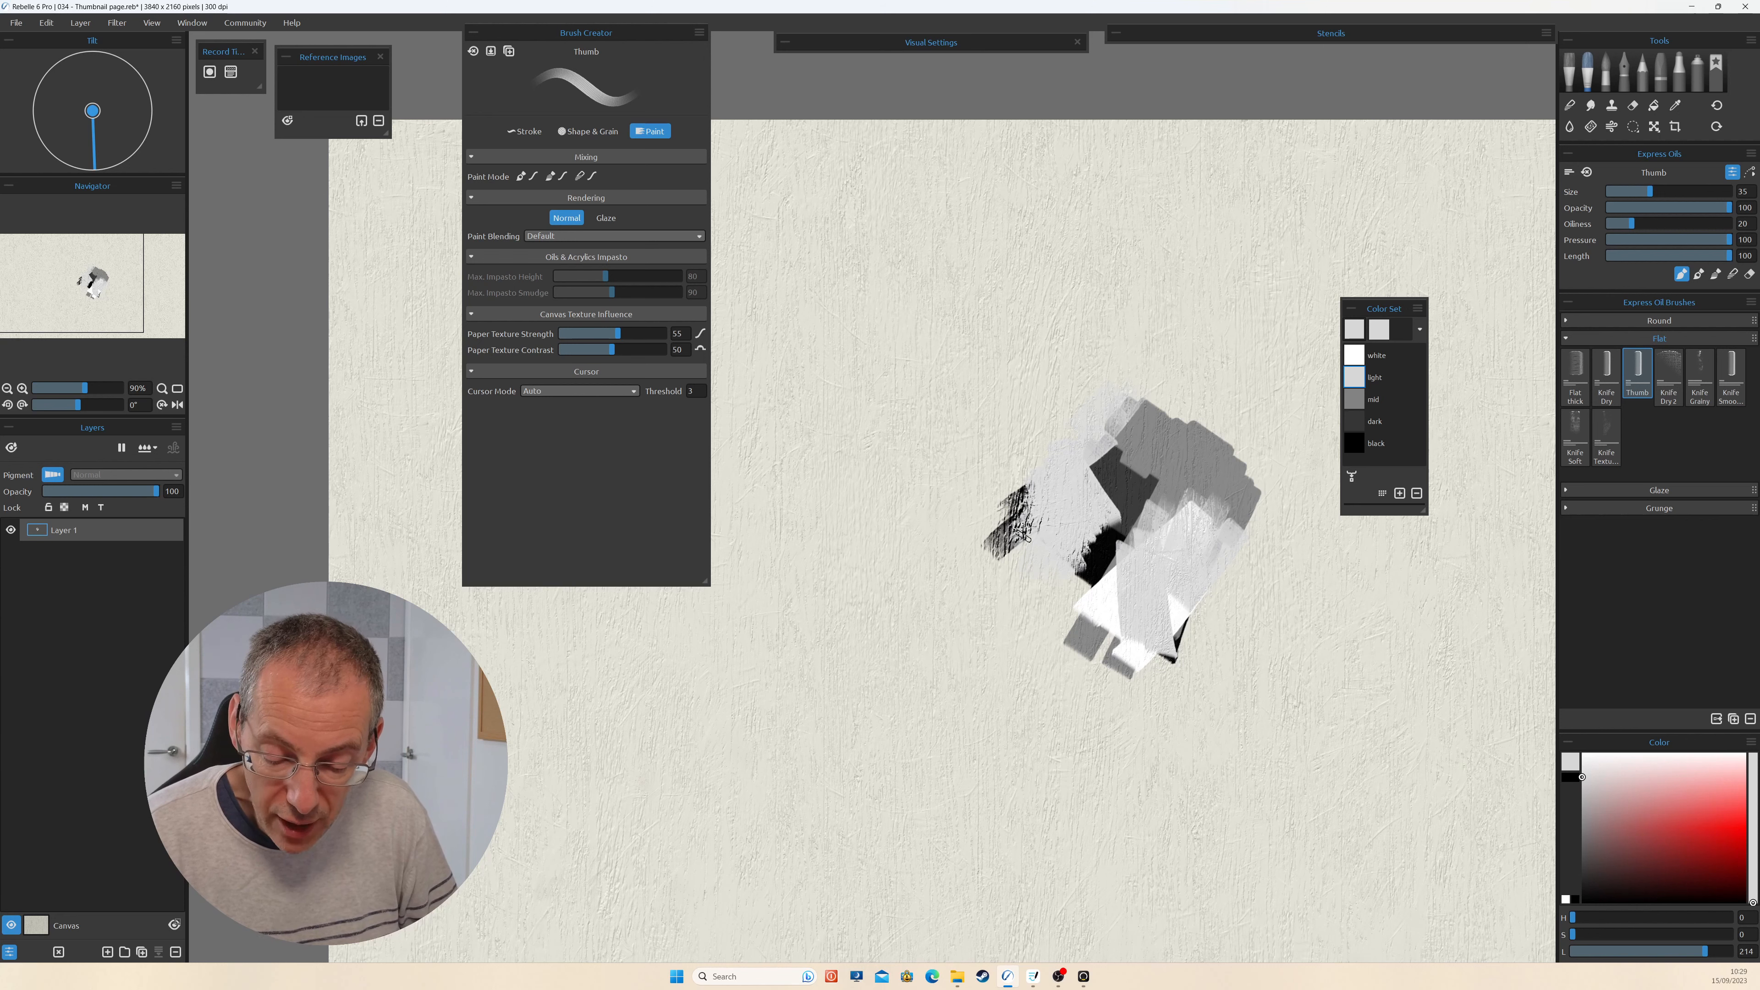
pyautogui.moveTo(1107, 495)
pyautogui.mouseDown()
pyautogui.moveTo(1103, 465)
pyautogui.moveTo(1060, 543)
pyautogui.mouseUp()
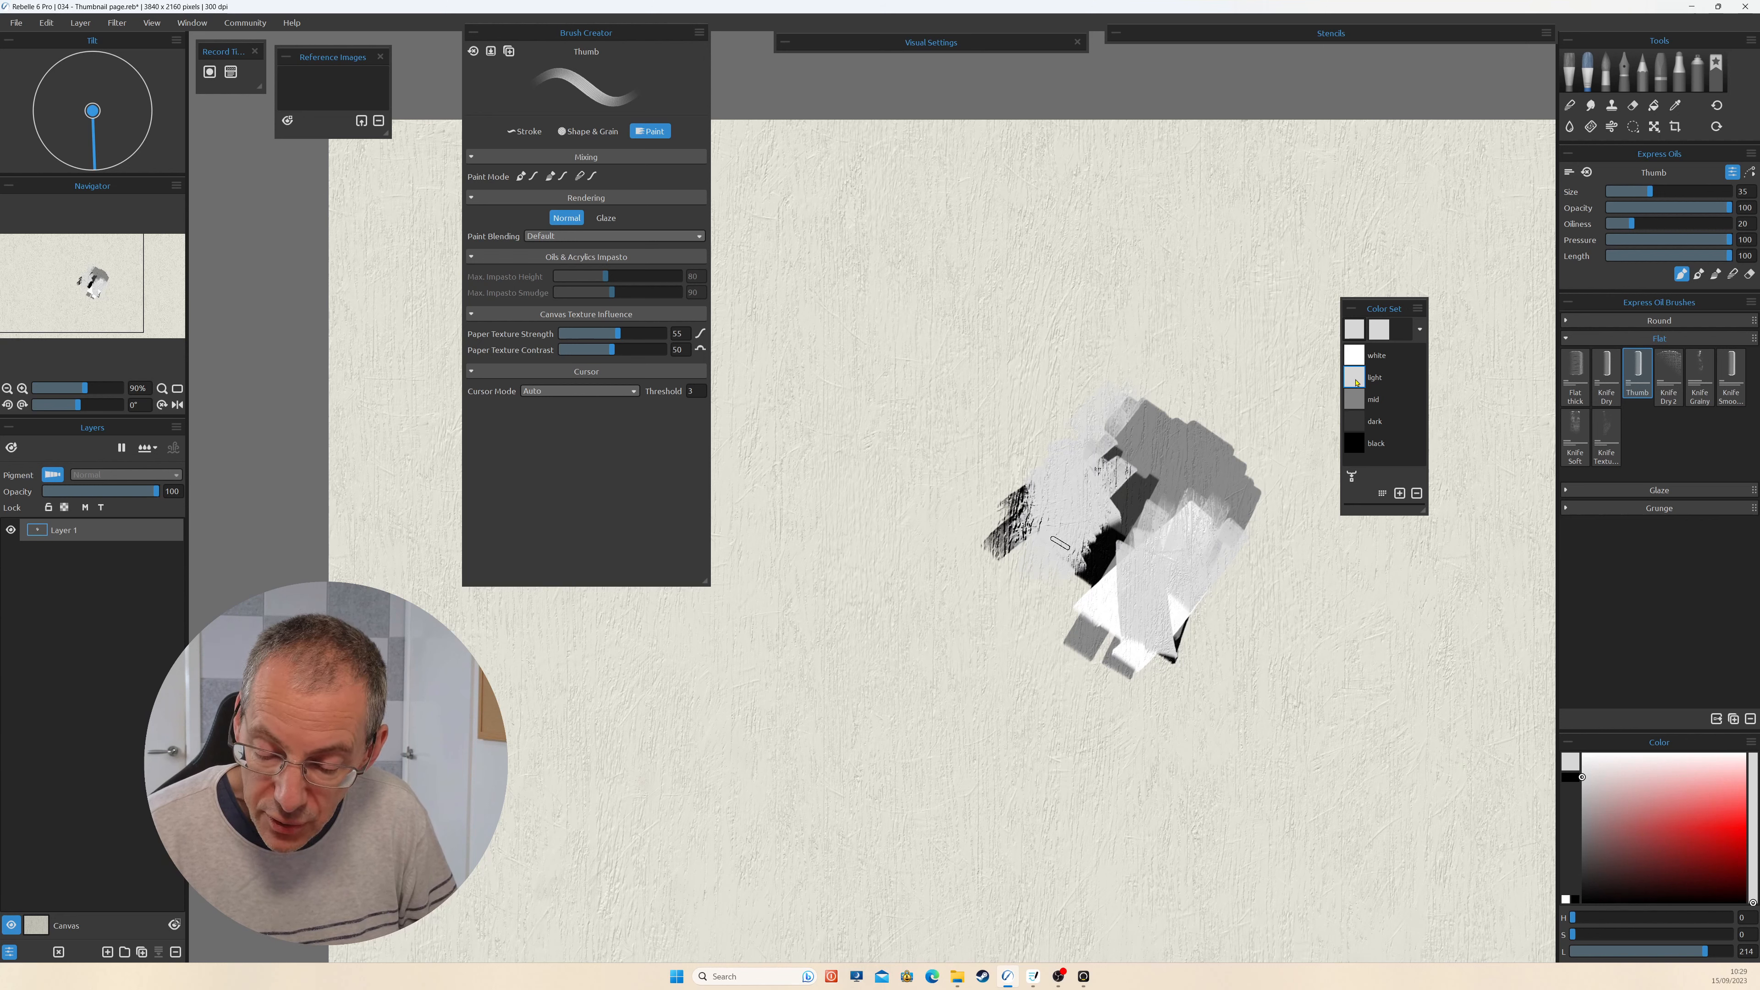
pyautogui.click(1354, 399)
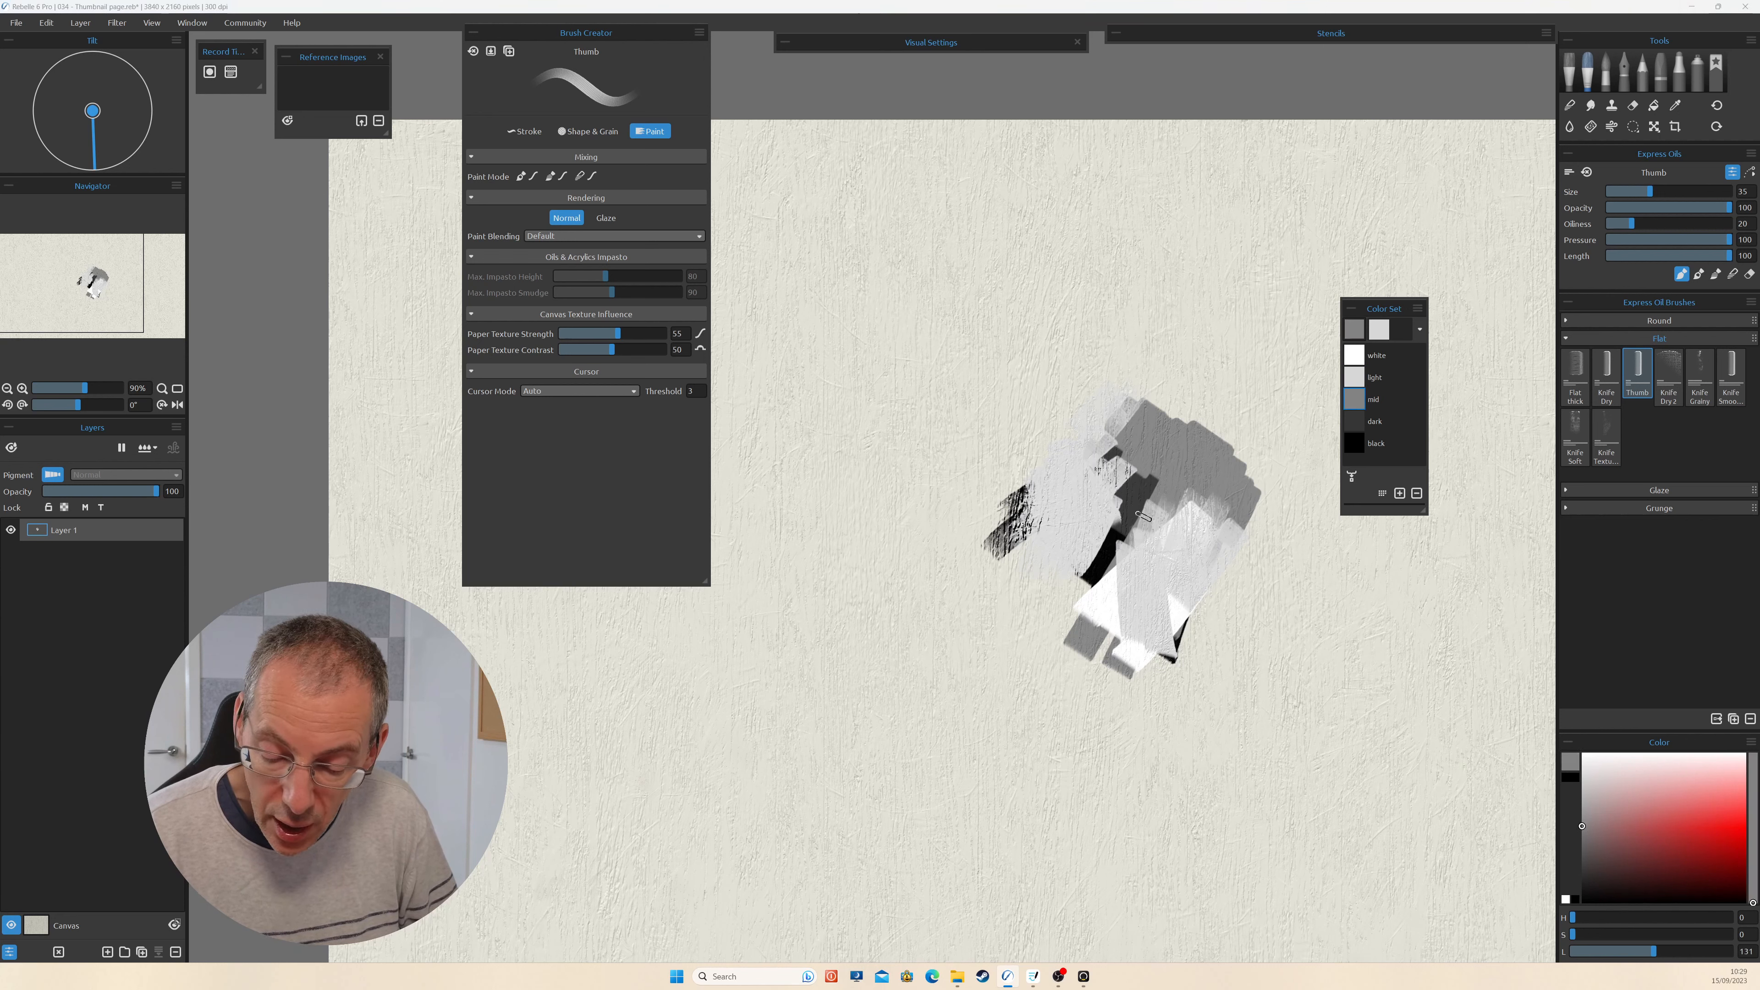
pyautogui.moveTo(1142, 516)
pyautogui.mouseDown()
pyautogui.moveTo(1105, 532)
pyautogui.moveTo(1149, 473)
pyautogui.moveTo(1111, 583)
pyautogui.moveTo(993, 612)
pyautogui.moveTo(1031, 628)
pyautogui.moveTo(1159, 597)
pyautogui.mouseUp()
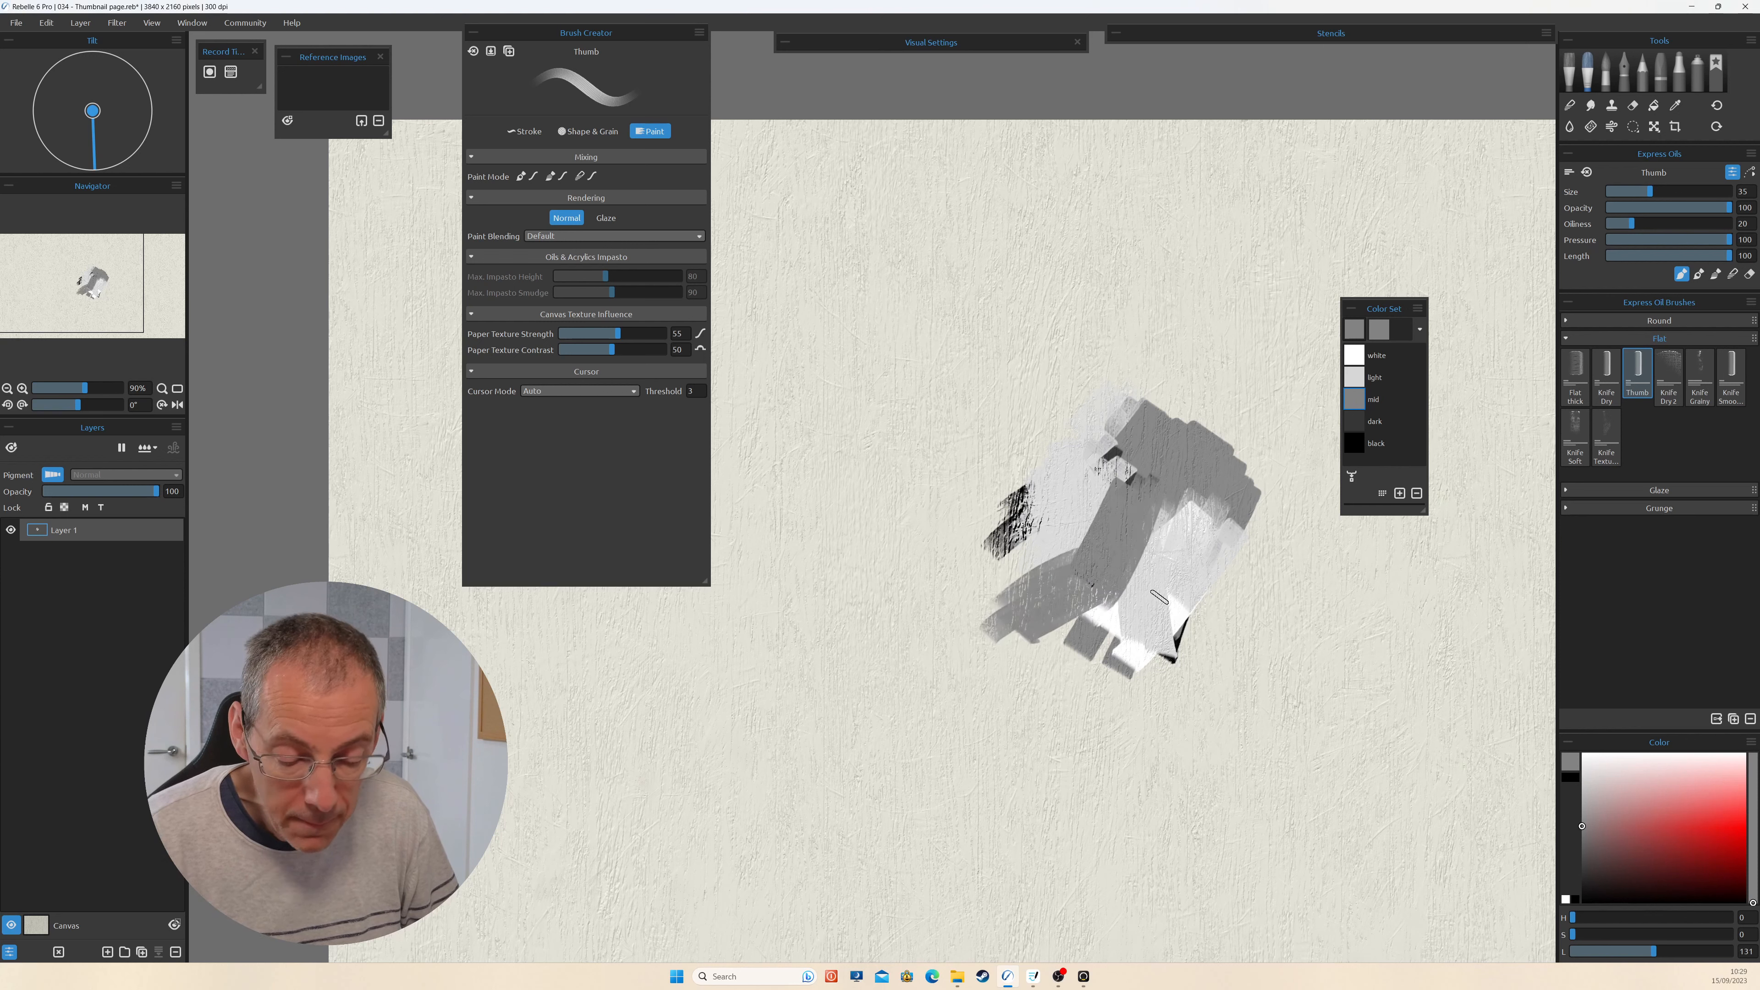
# Set the Thumb brush's paper texture contrast to 28 and test it with mid grey and black strokes.
pyautogui.moveTo(613, 355); pyautogui.dragTo(610, 353)
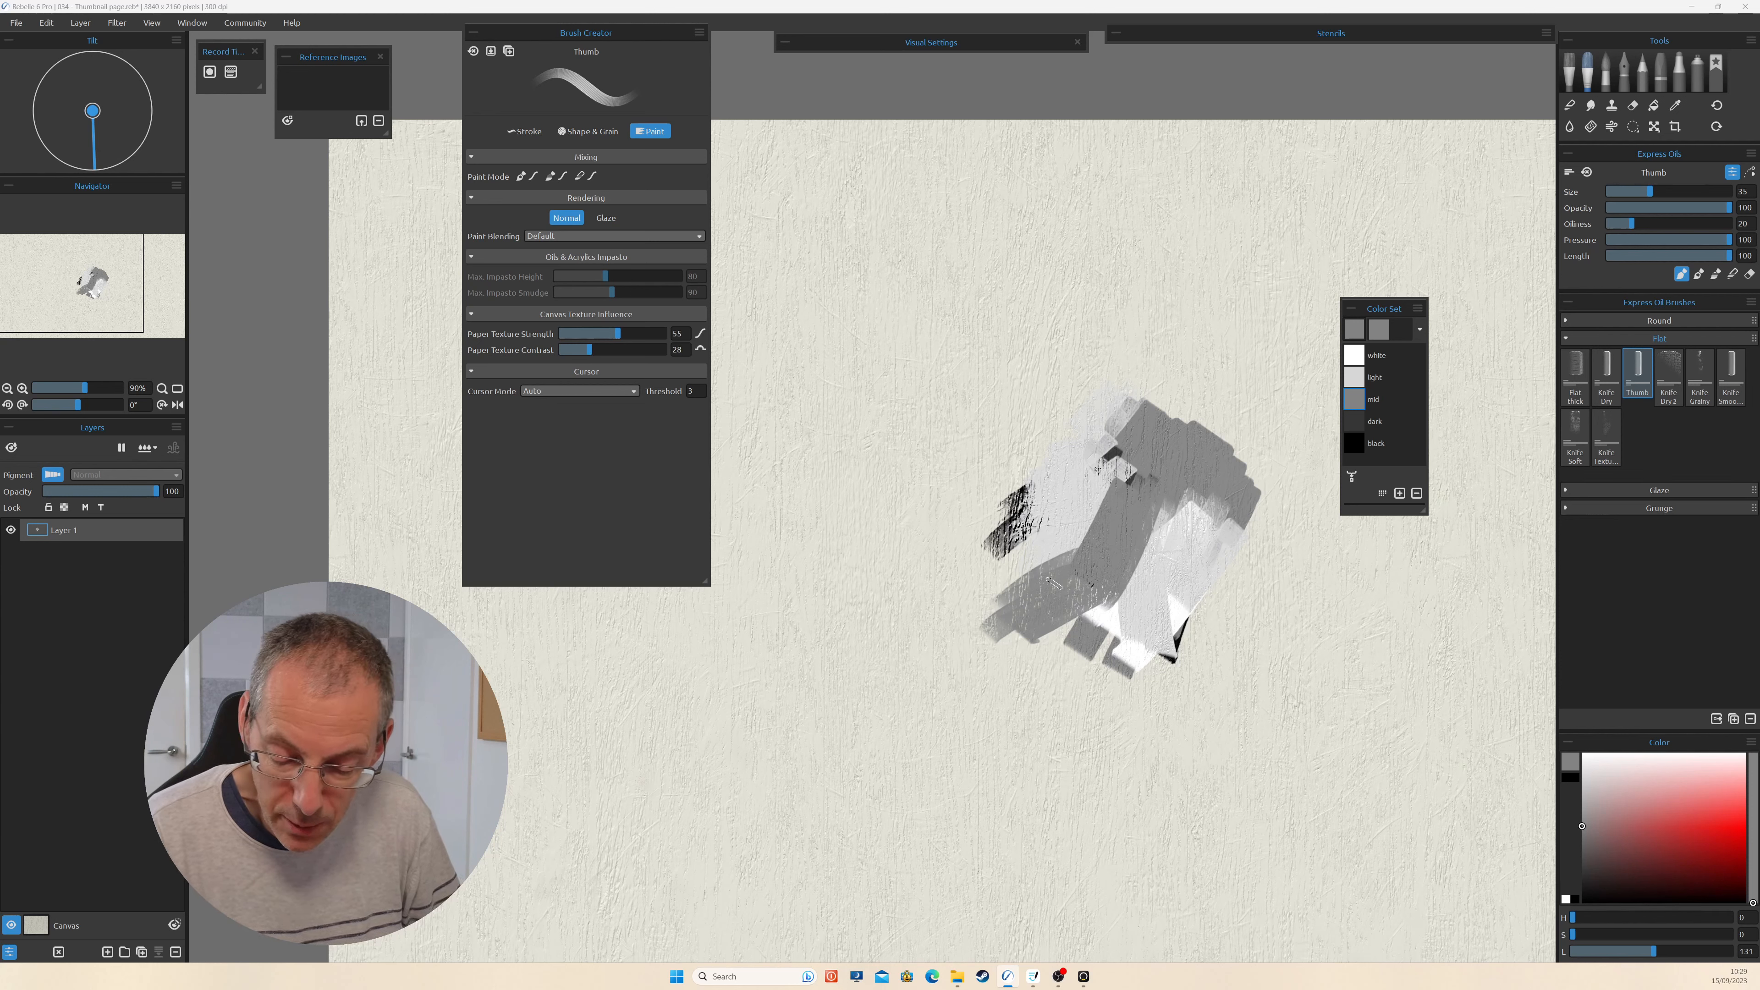
pyautogui.moveTo(1052, 582)
pyautogui.mouseDown()
pyautogui.moveTo(959, 576)
pyautogui.moveTo(1018, 525)
pyautogui.moveTo(986, 616)
pyautogui.mouseUp()
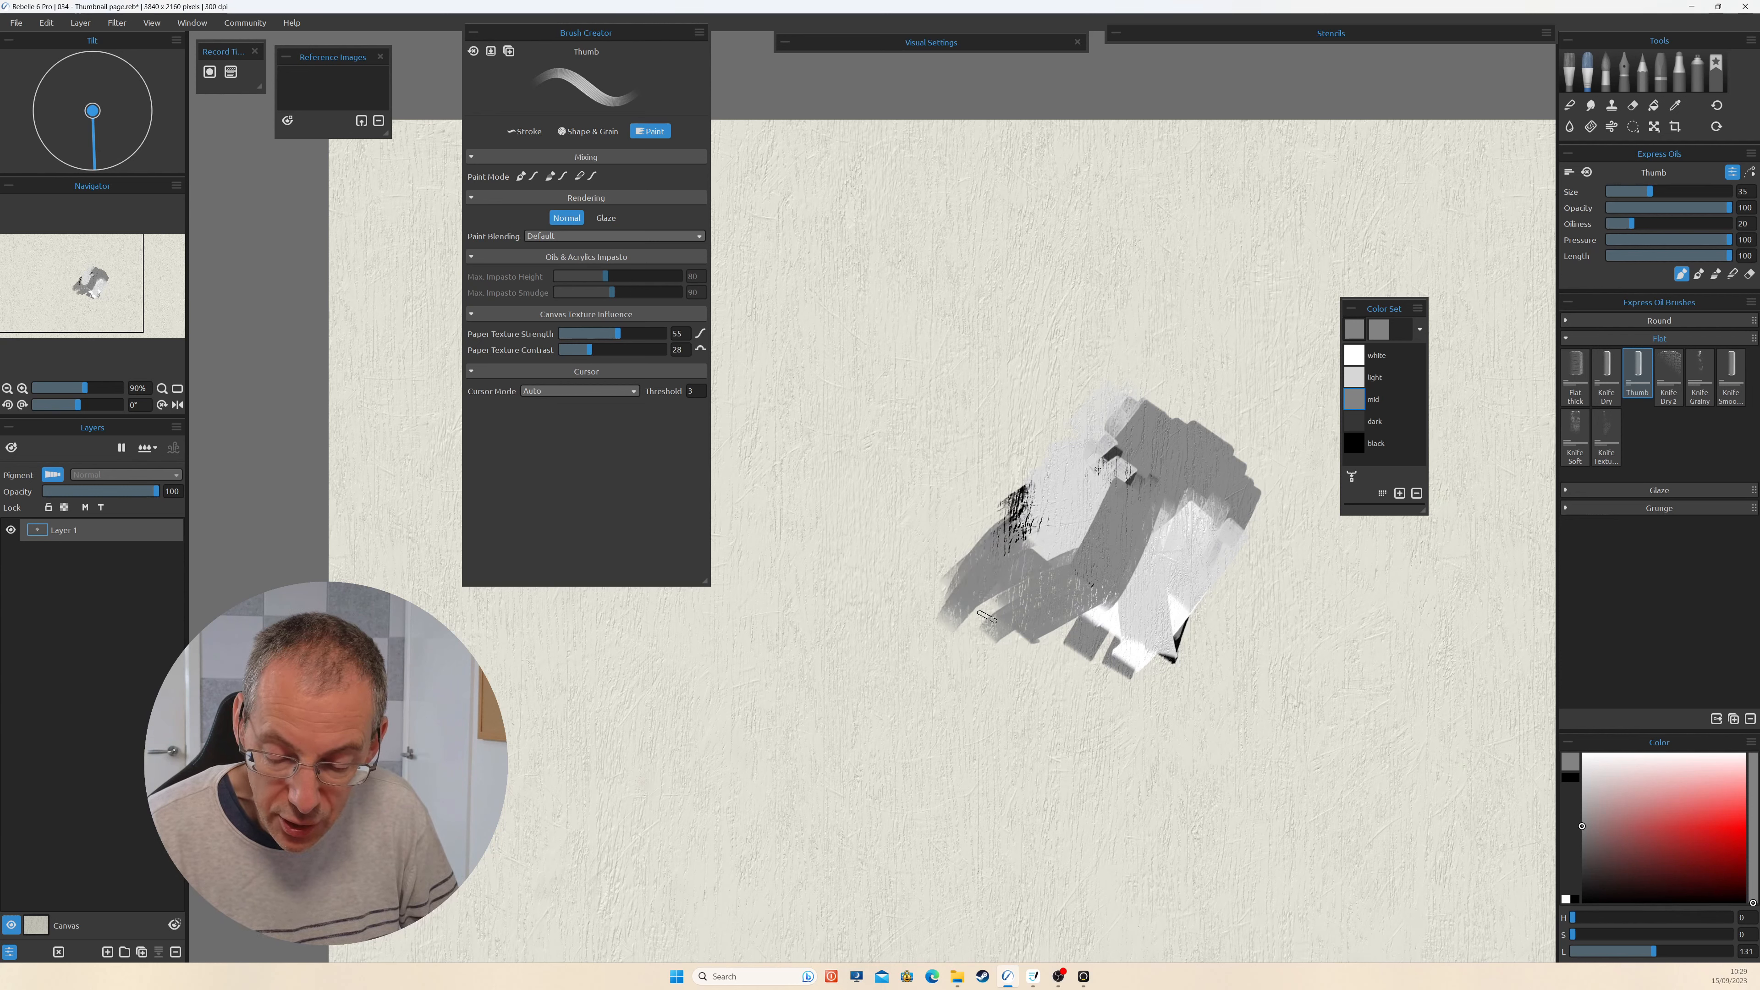
pyautogui.click(1354, 443)
pyautogui.moveTo(1015, 485)
pyautogui.mouseDown()
pyautogui.moveTo(952, 562)
pyautogui.moveTo(1034, 517)
pyautogui.moveTo(984, 609)
pyautogui.moveTo(1083, 532)
pyautogui.moveTo(974, 554)
pyautogui.moveTo(1001, 484)
pyautogui.moveTo(984, 501)
pyautogui.moveTo(999, 499)
pyautogui.moveTo(971, 479)
pyautogui.moveTo(1009, 466)
pyautogui.moveTo(979, 514)
pyautogui.mouseUp()
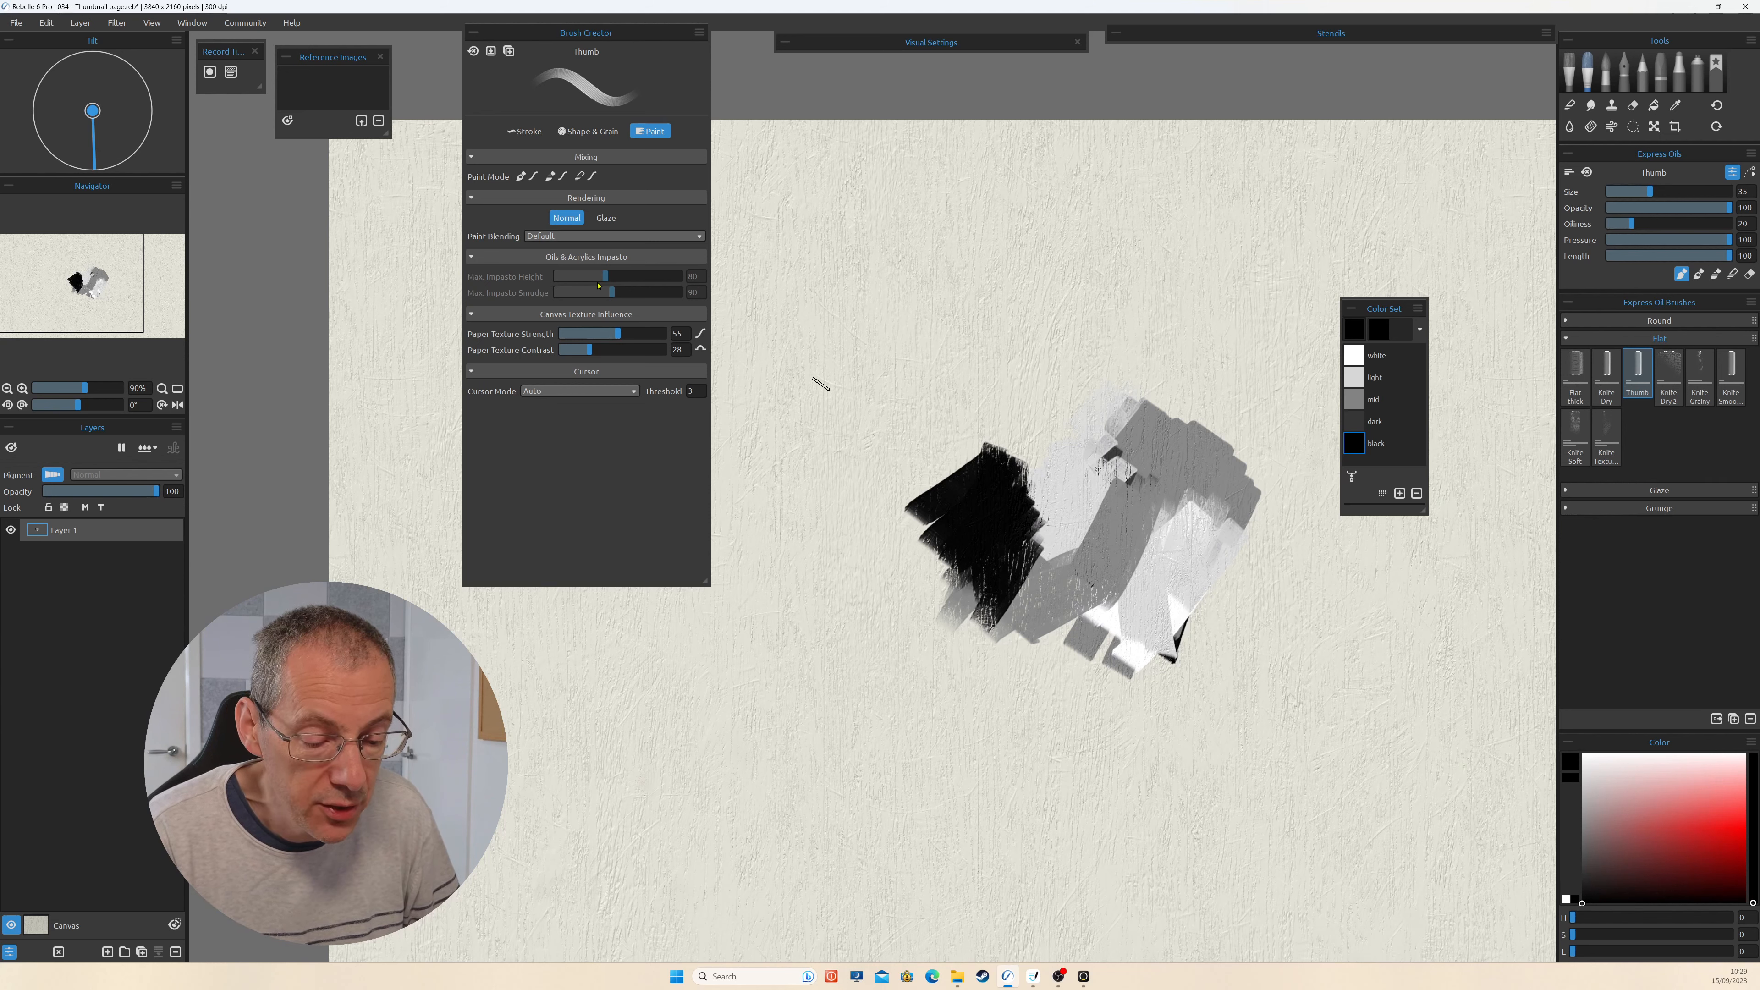
# Save the changes to the Thumb brush preset and collapse the Brush Creator.
pyautogui.click(490, 51)
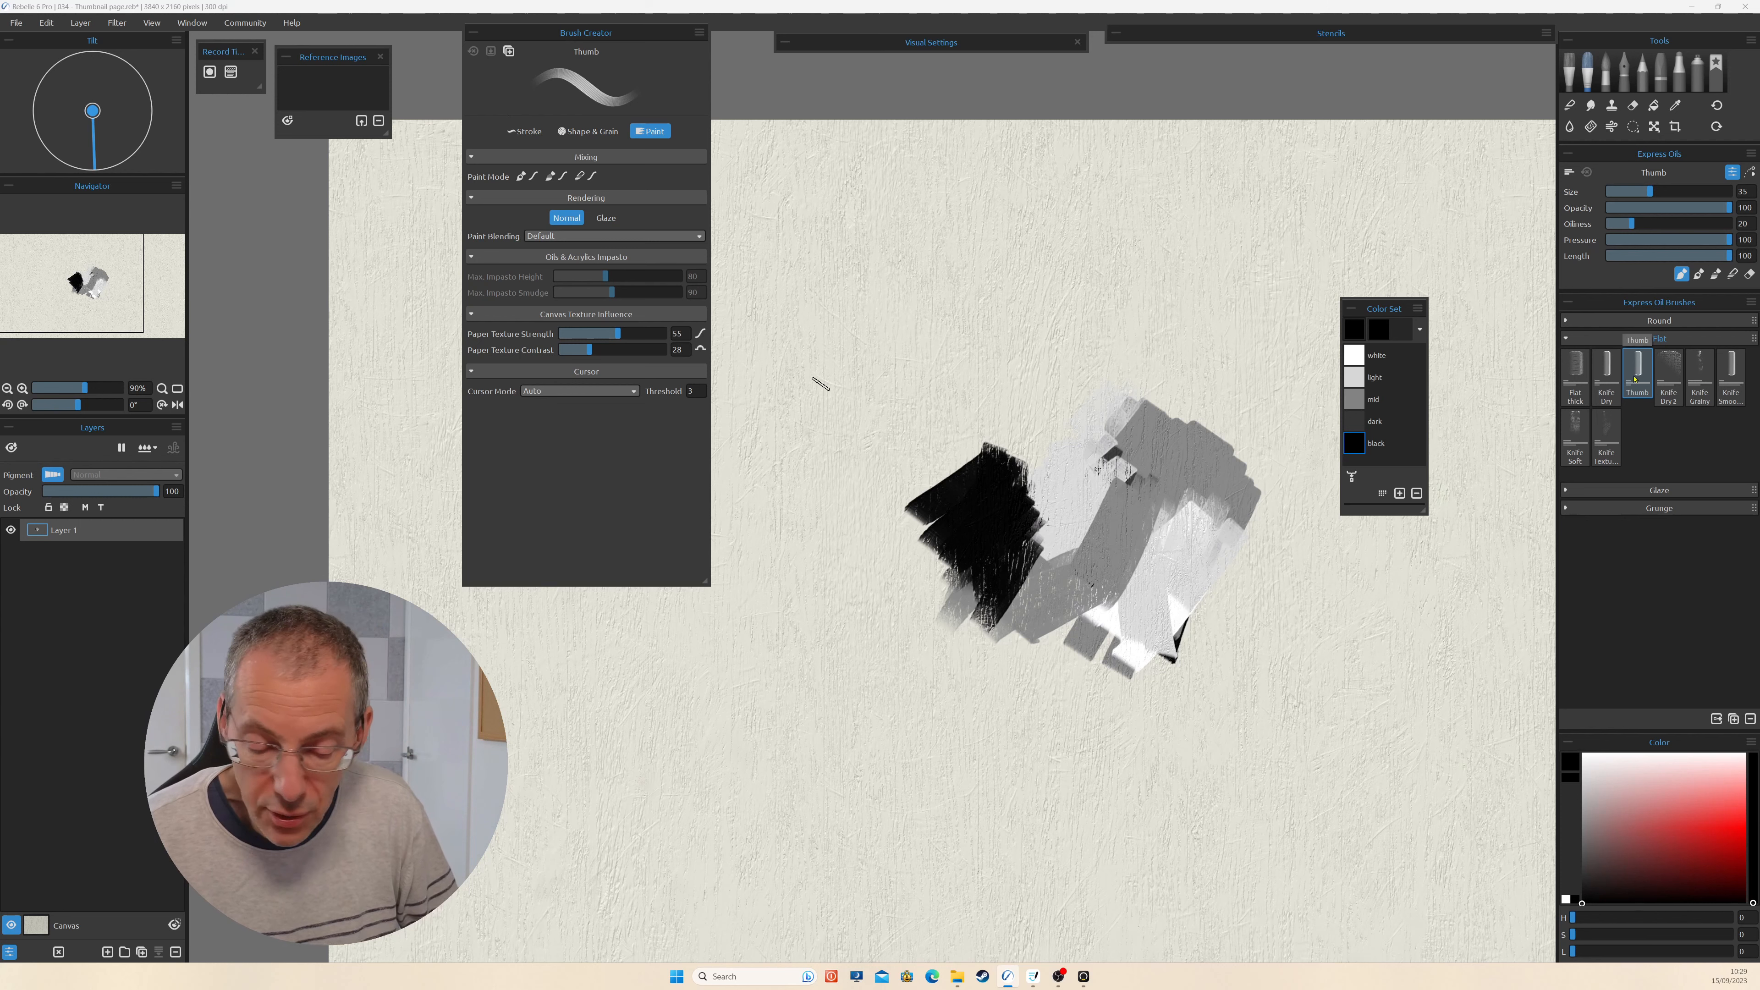
pyautogui.click(474, 35)
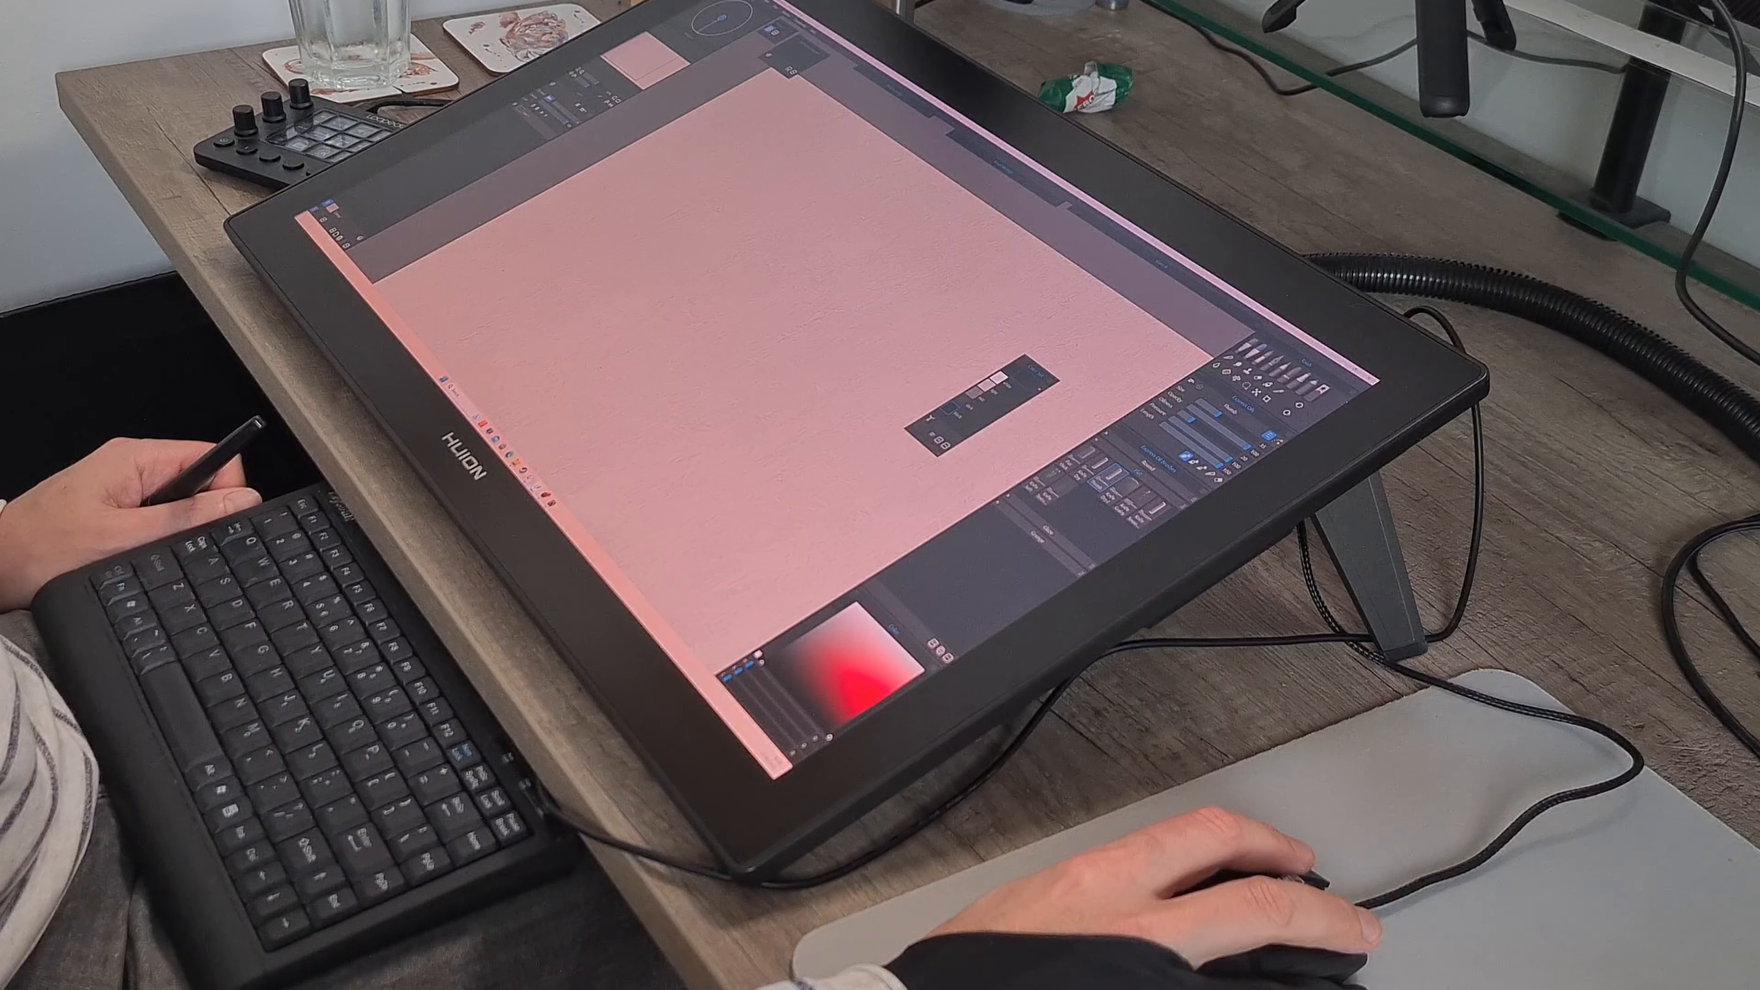
# Add the hay-bale field photo to the reference images and open it in a large floating window.
pyautogui.moveTo(771, 244); pyautogui.dragTo(799, 56)
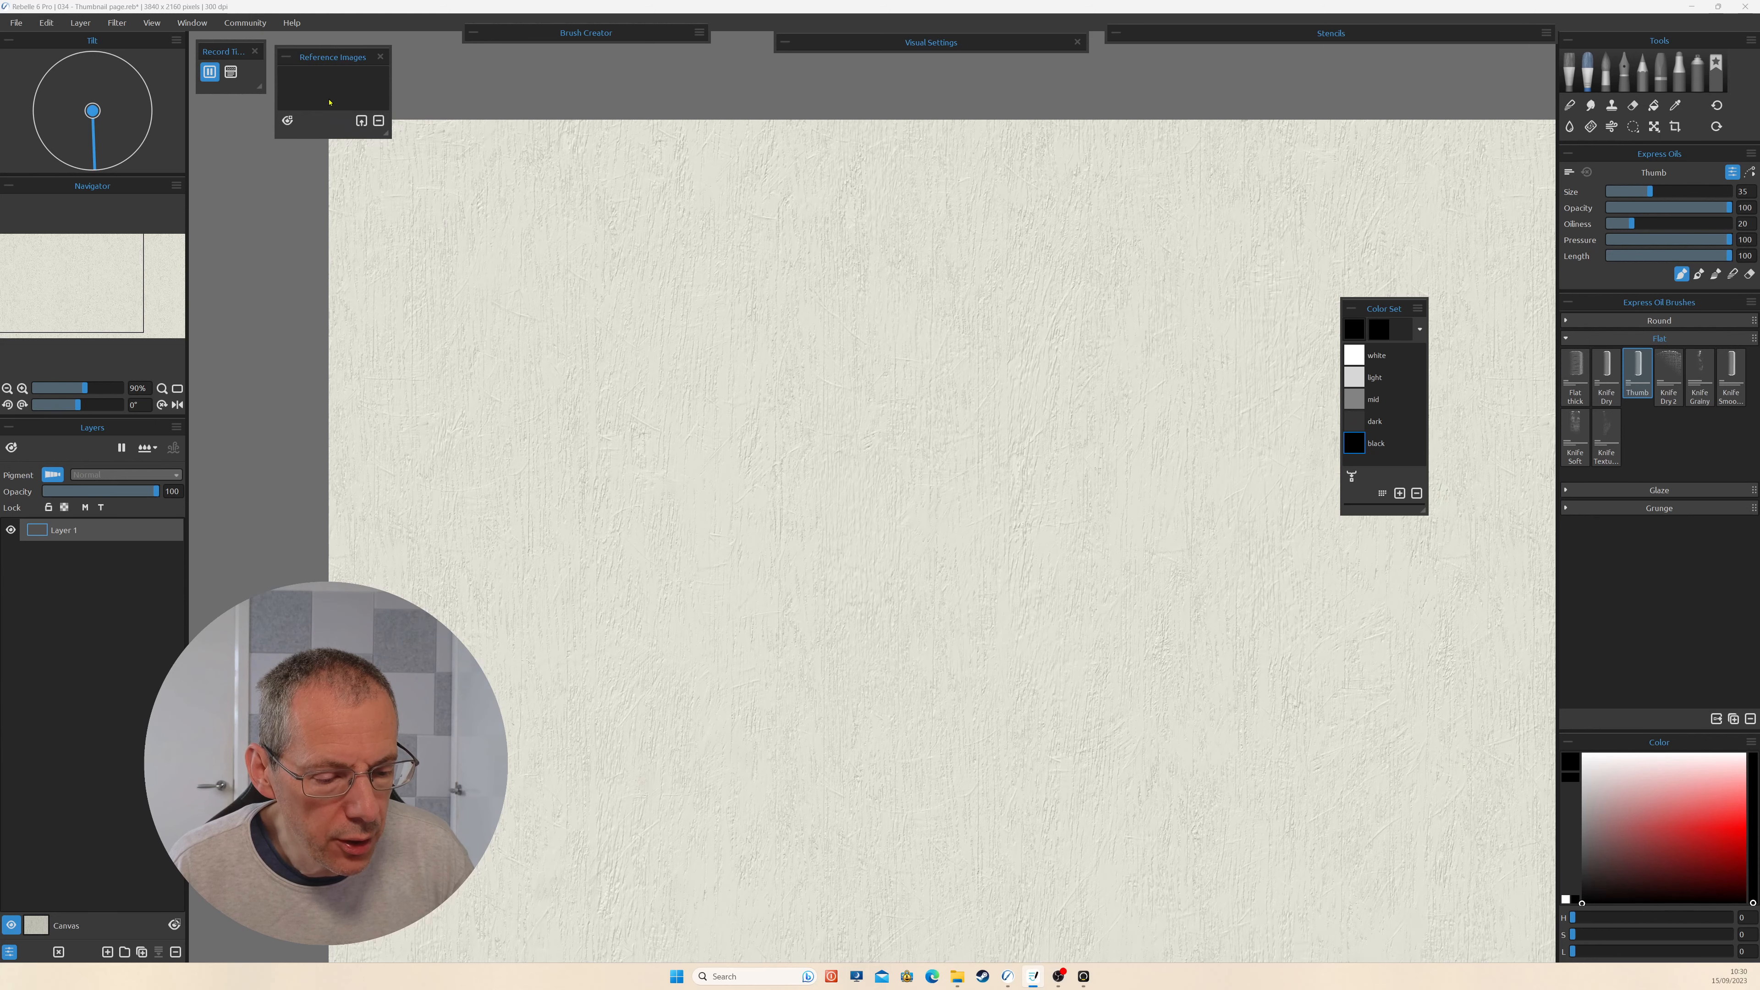
pyautogui.moveTo(335, 60); pyautogui.dragTo(337, 116)
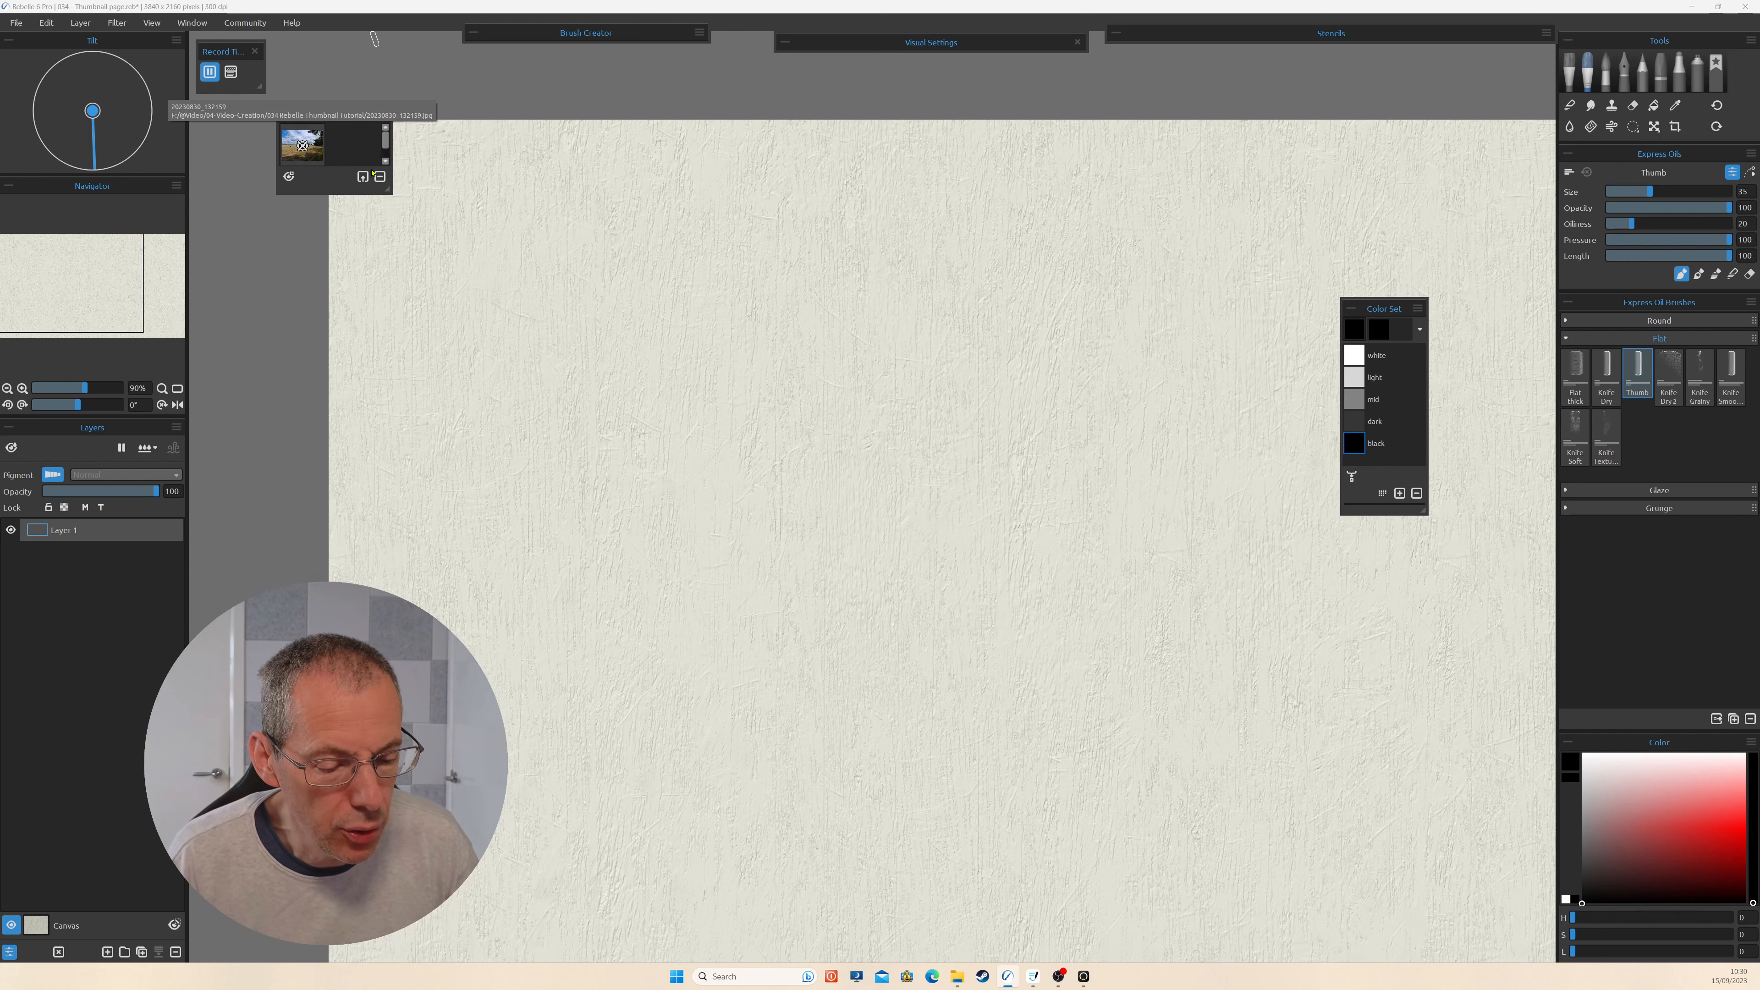
pyautogui.click(302, 147)
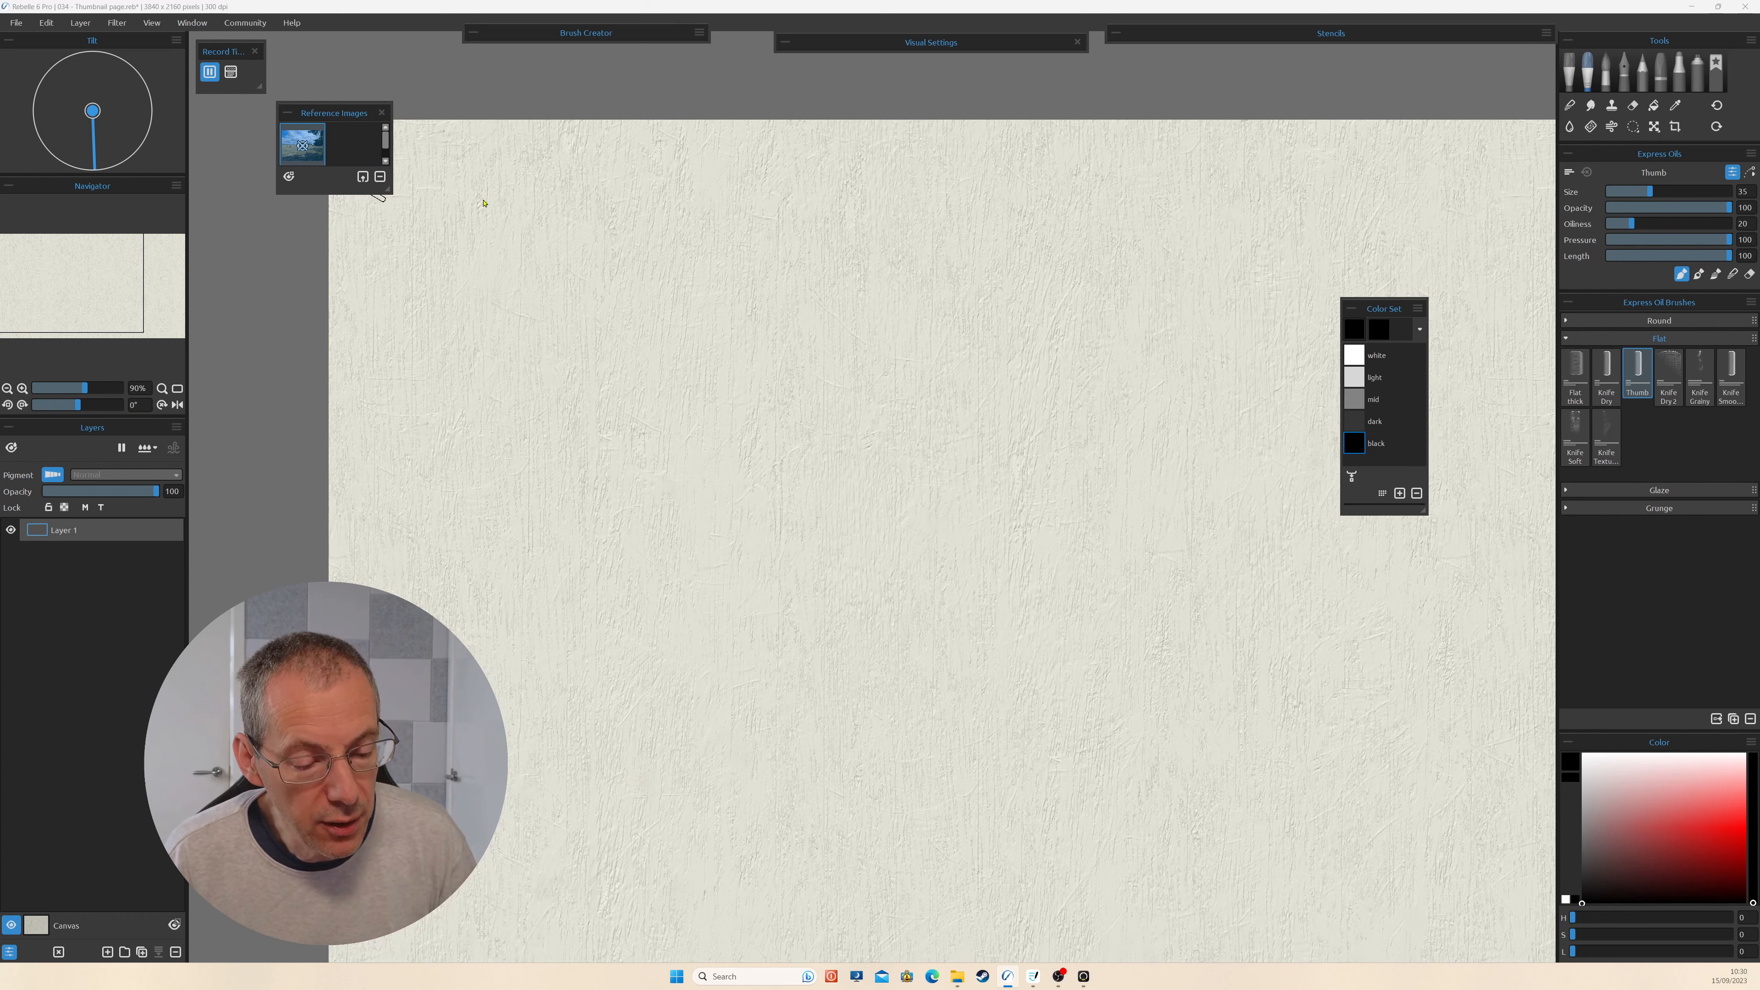
pyautogui.moveTo(912, 358); pyautogui.dragTo(667, 383)
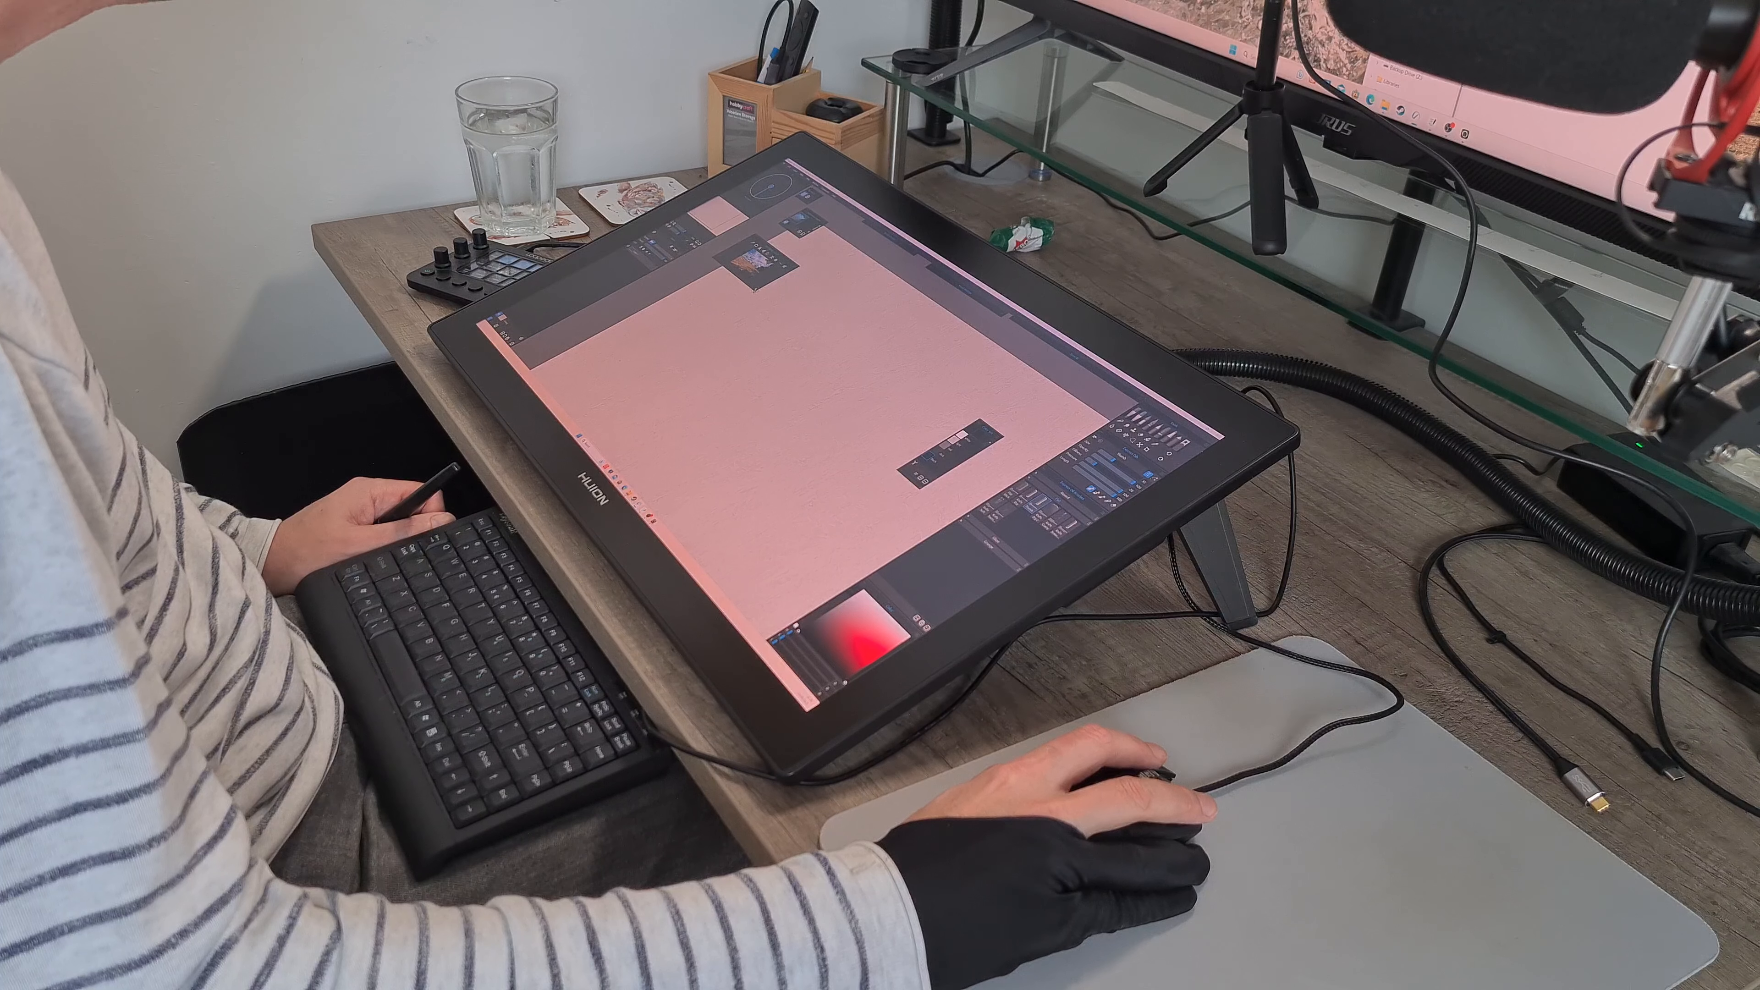
pyautogui.moveTo(754, 291); pyautogui.dragTo(689, 400)
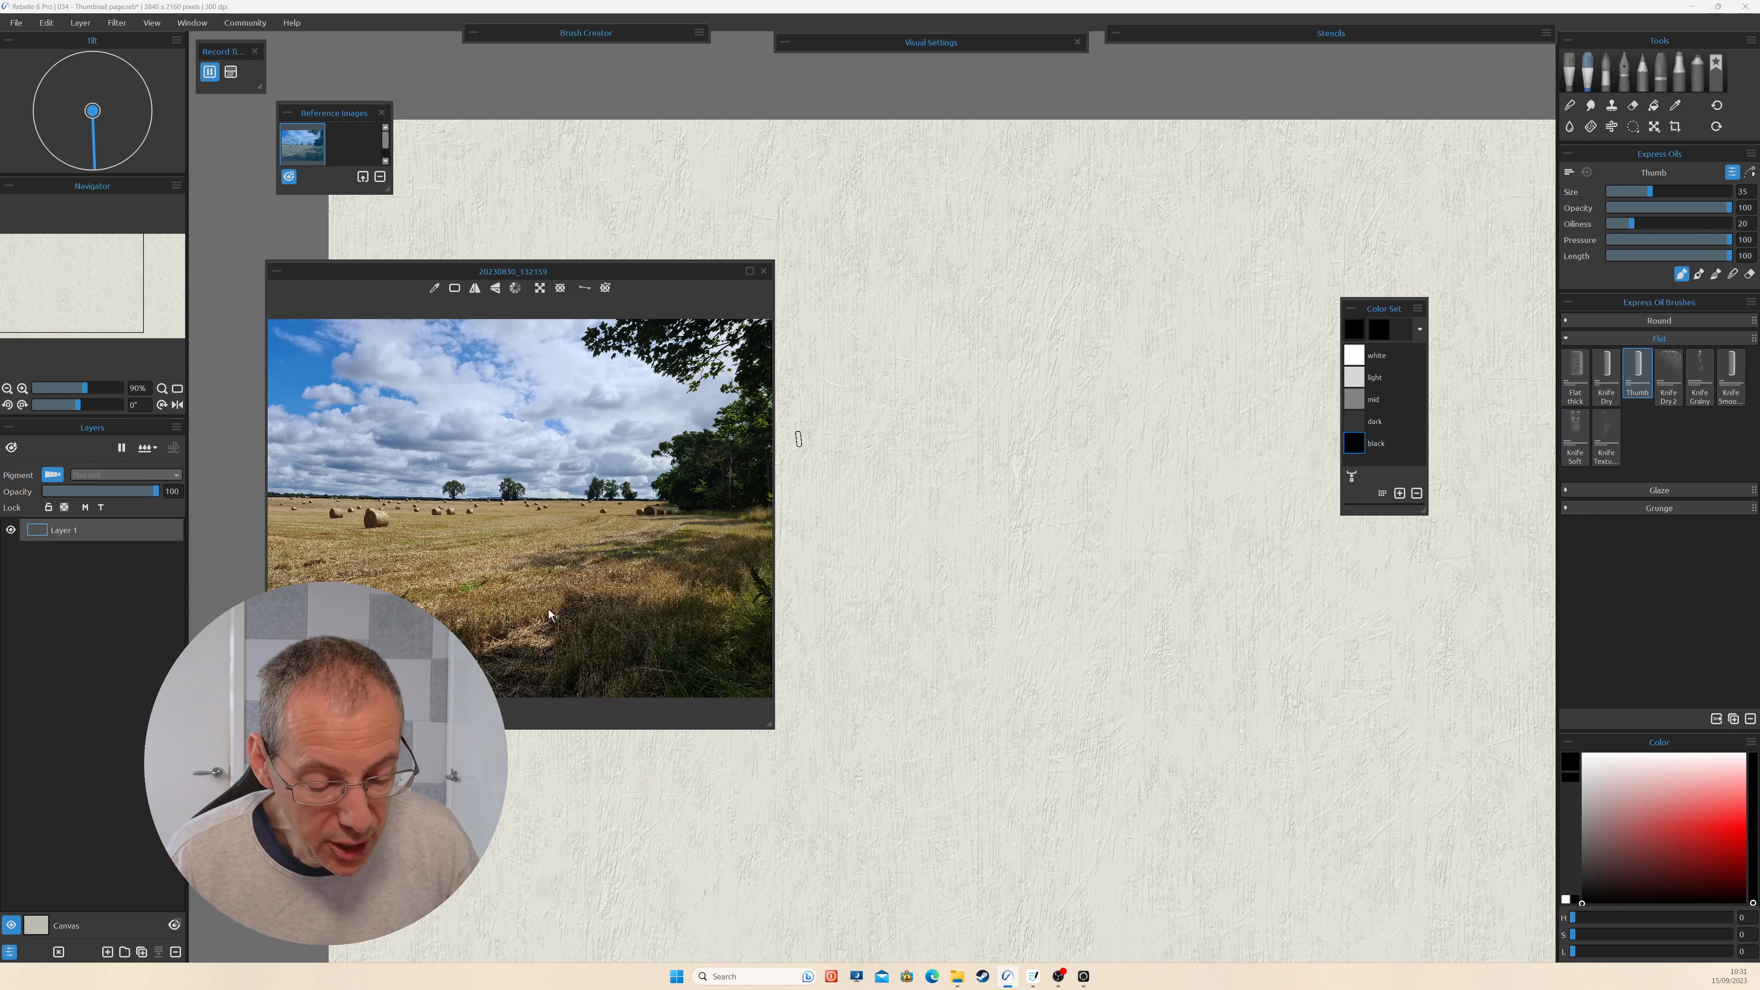
# Switch the hay-bale reference photo to greyscale and move its window further onto the canvas.
pyautogui.click(514, 288)
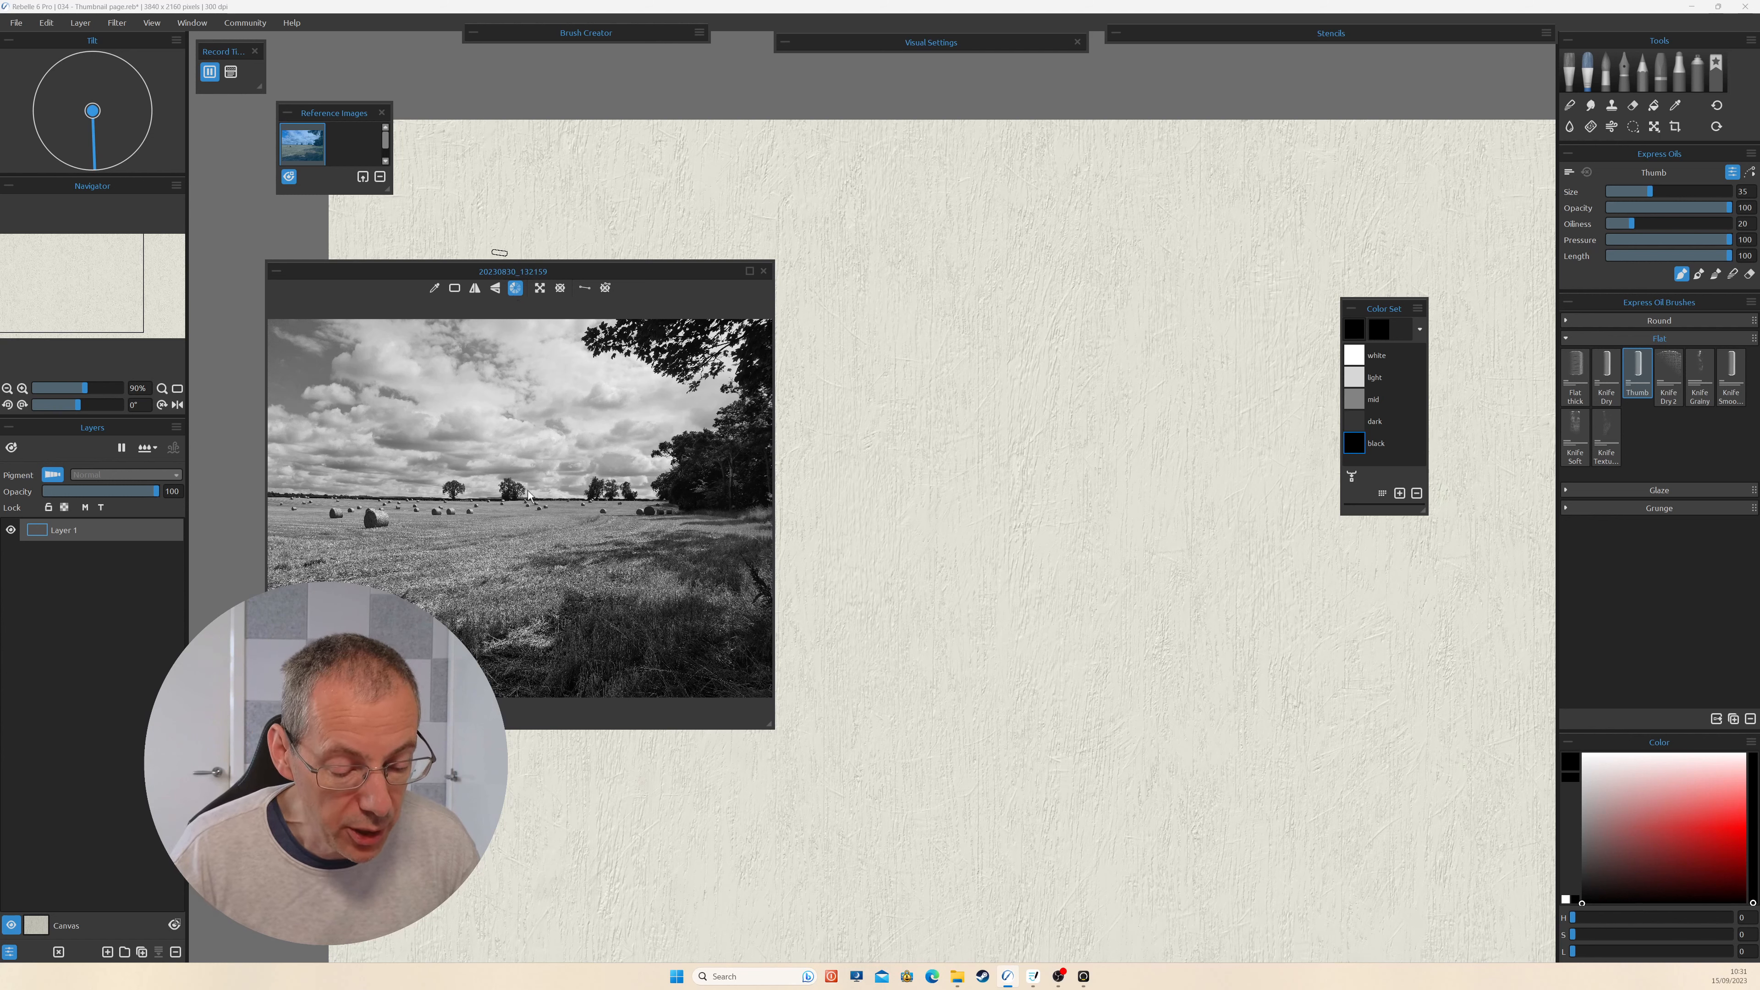
pyautogui.click(516, 287)
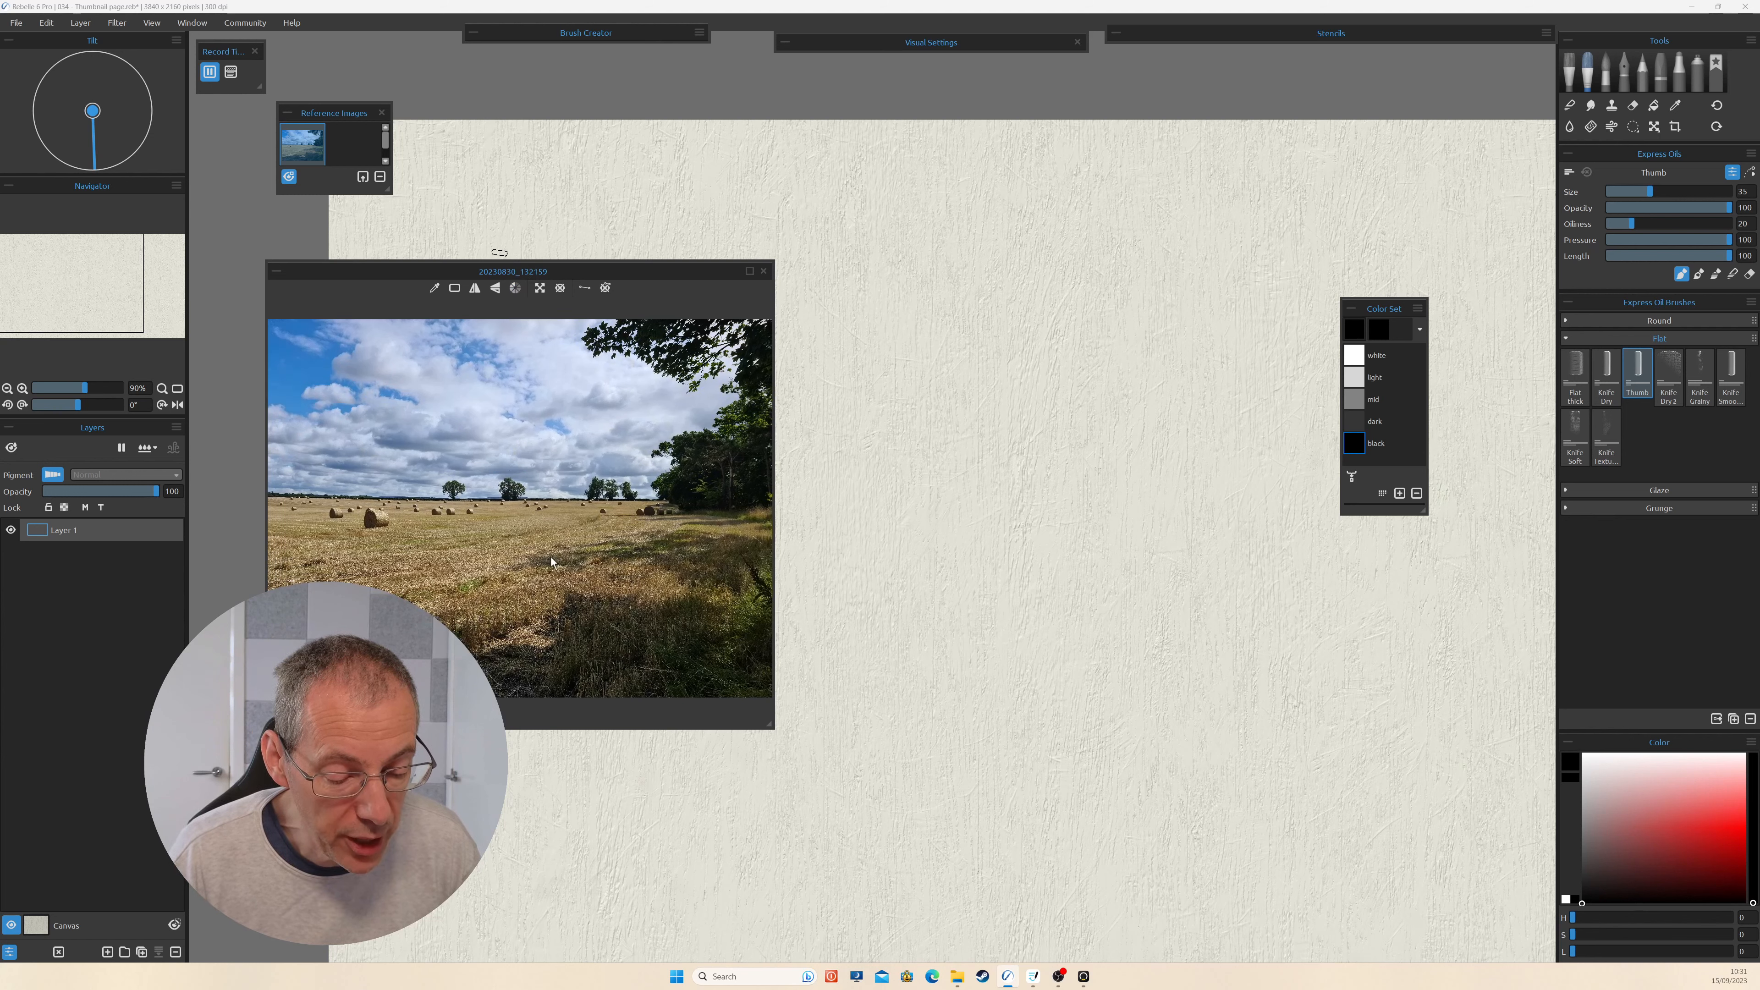
pyautogui.click(515, 288)
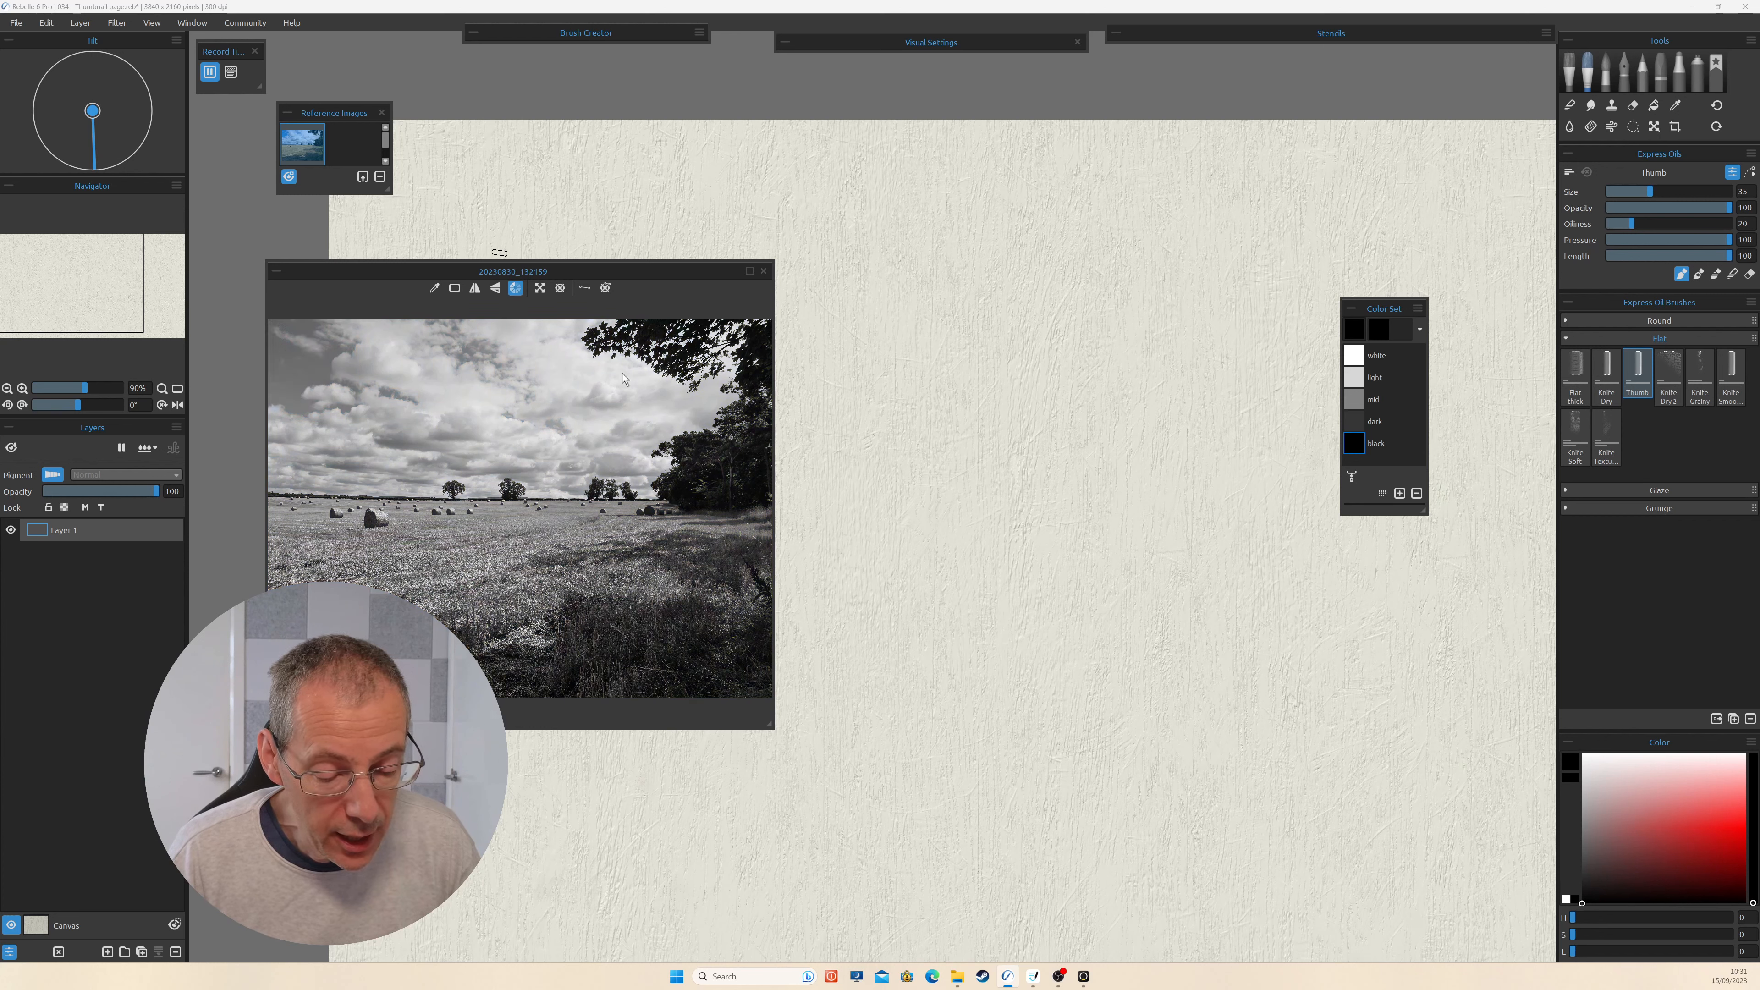
pyautogui.moveTo(654, 273); pyautogui.dragTo(762, 288)
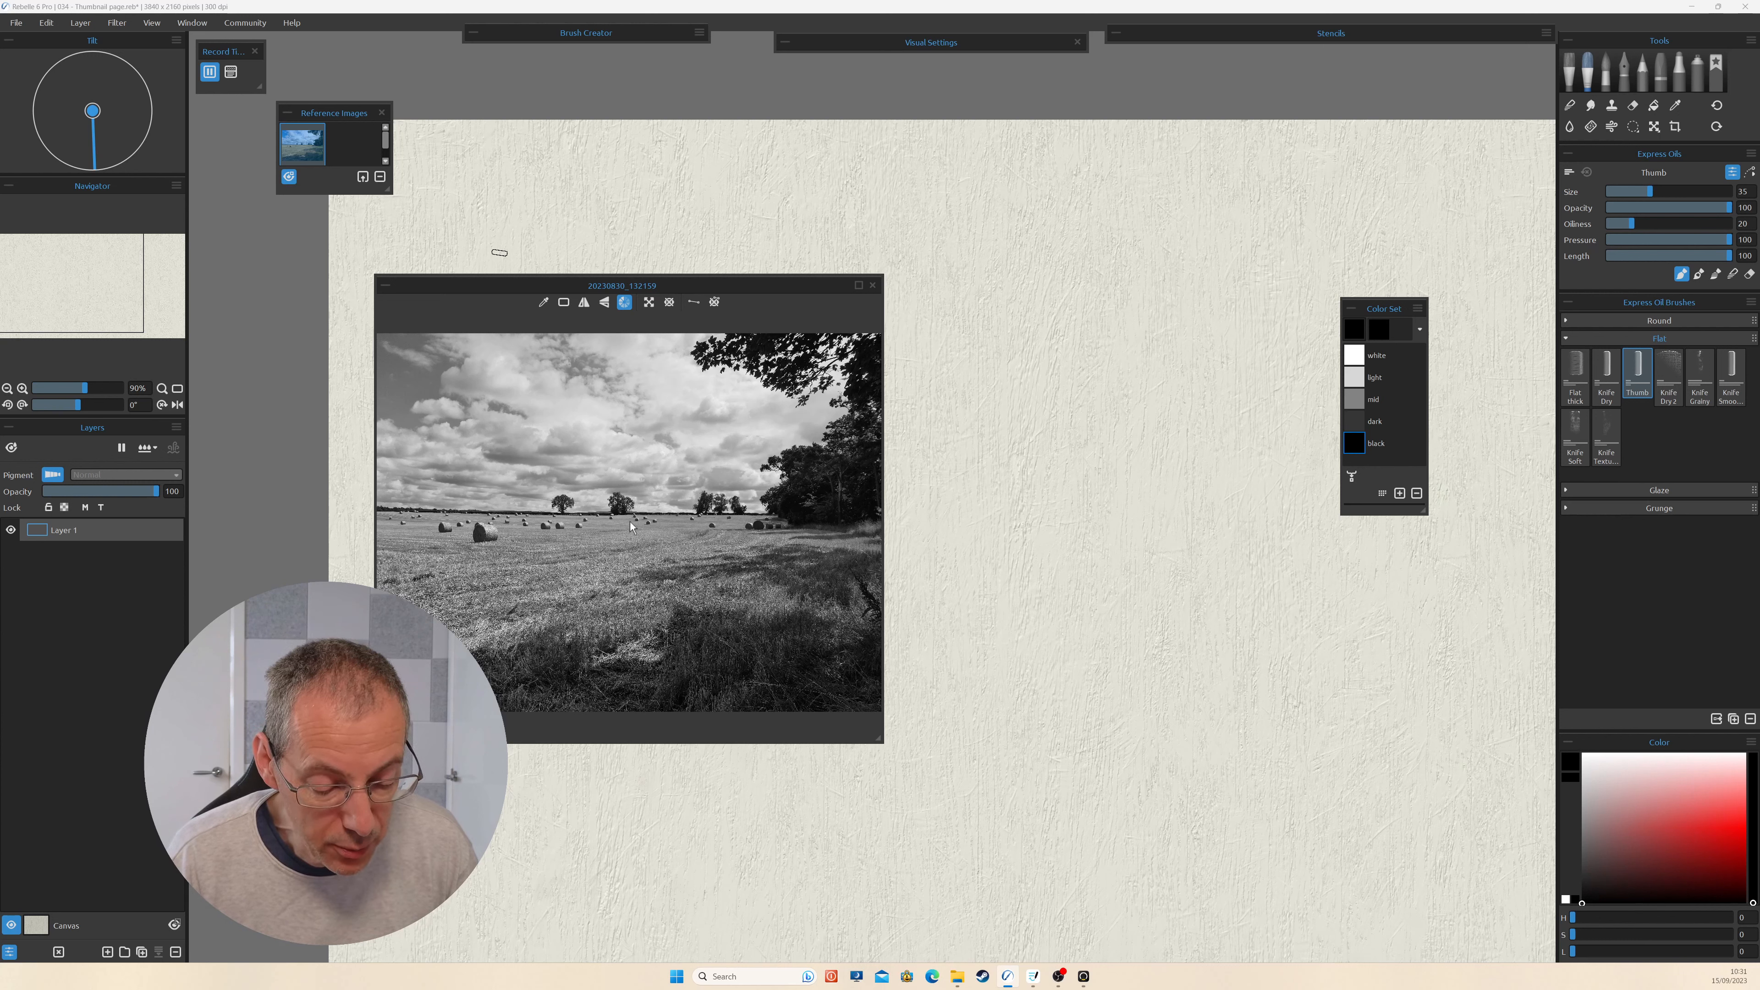
# Reshape the hay-bale reference window into a wide panoramic strip and frame the photo on the distant trees and bales.
pyautogui.moveTo(765, 284); pyautogui.dragTo(786, 291)
pyautogui.moveTo(900, 744); pyautogui.dragTo(1206, 551)
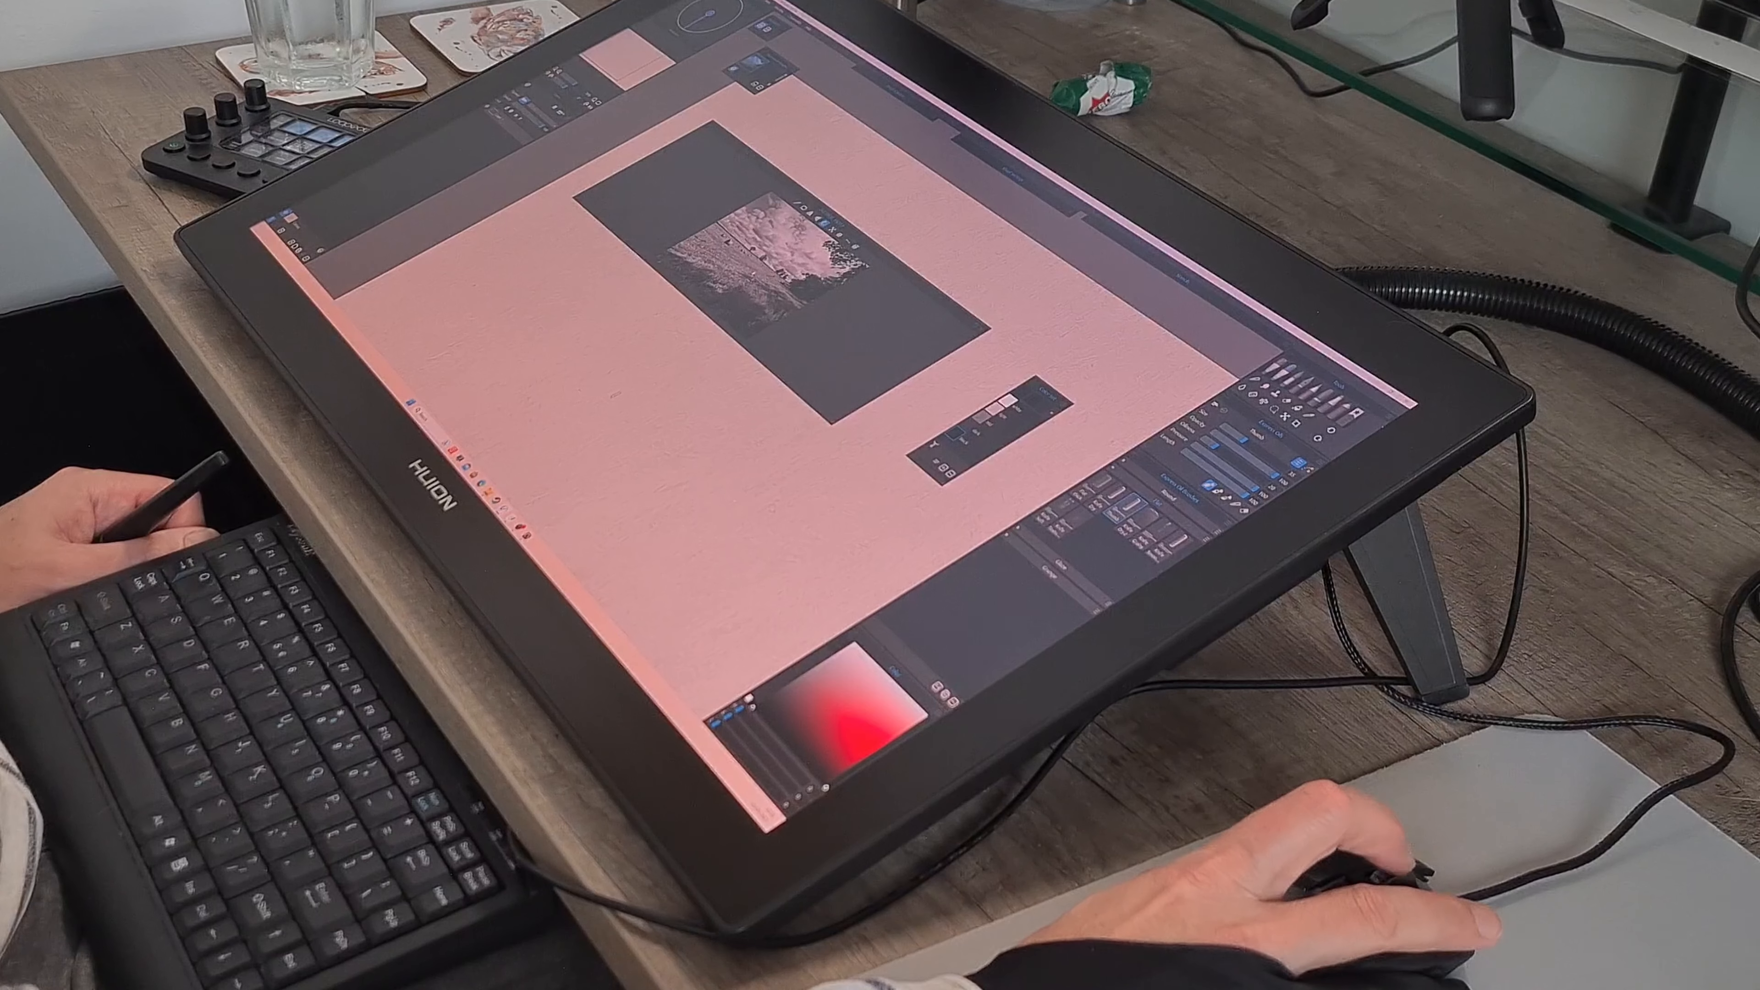
pyautogui.scroll(3, 754, 274)
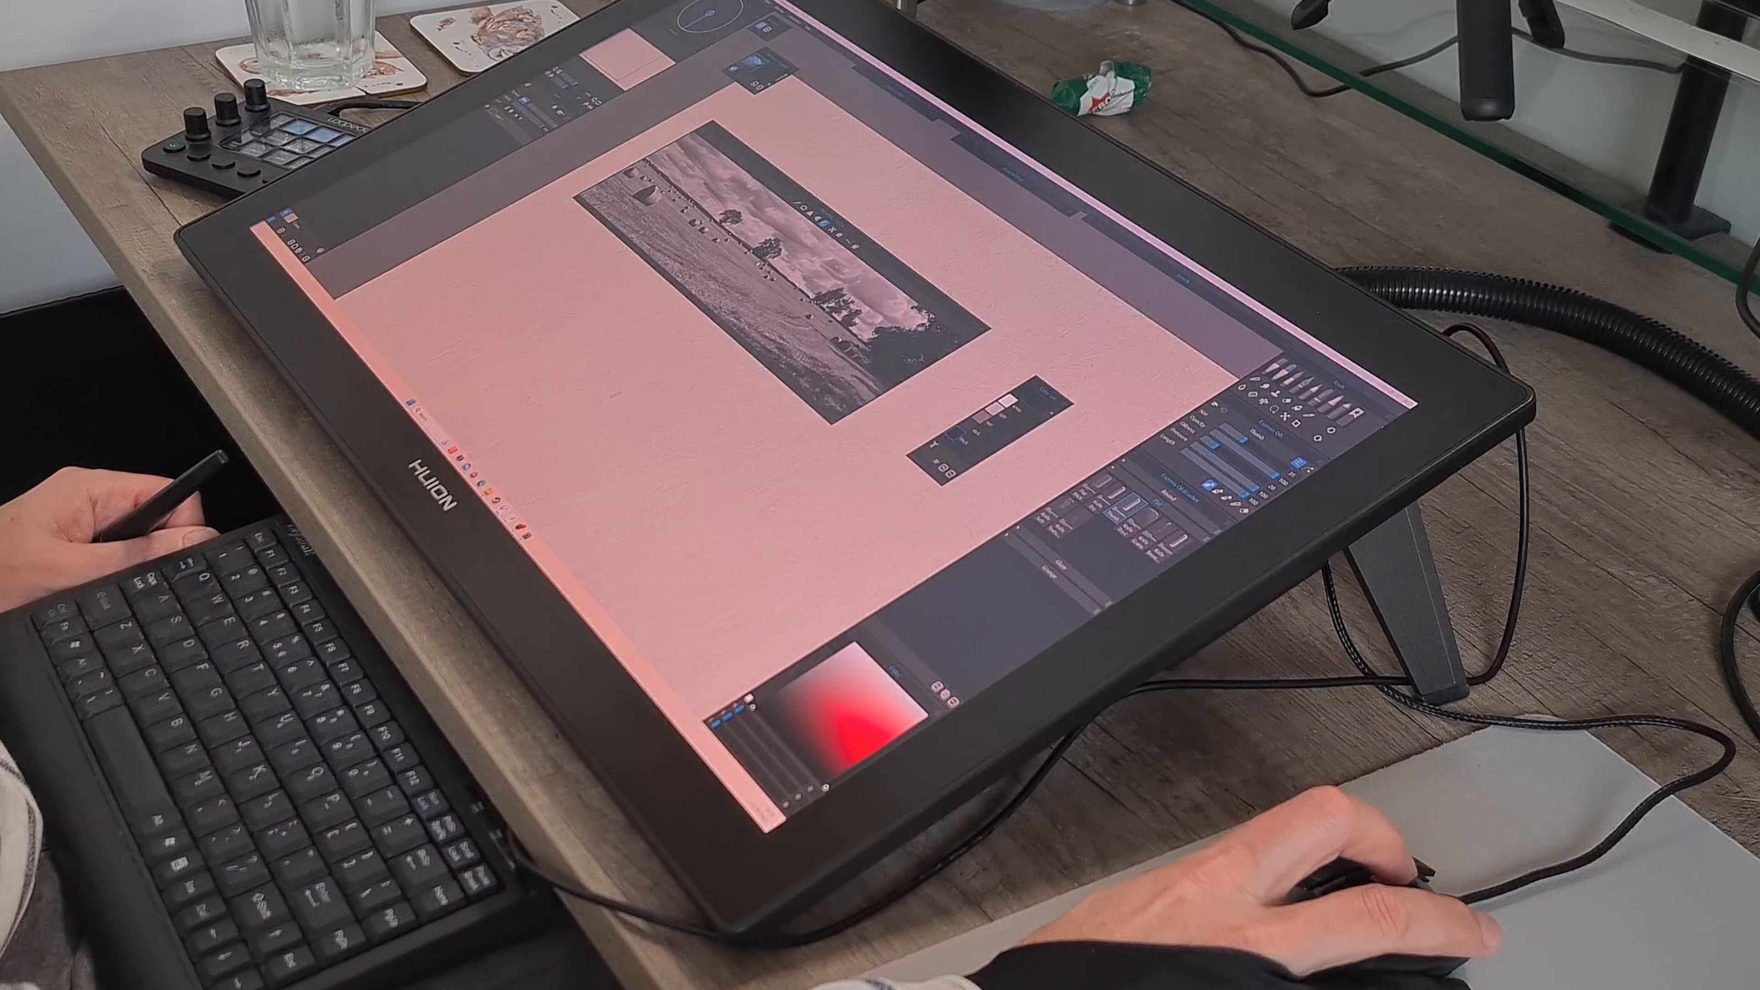
pyautogui.scroll(4, 757, 267)
pyautogui.scroll(-3, 756, 266)
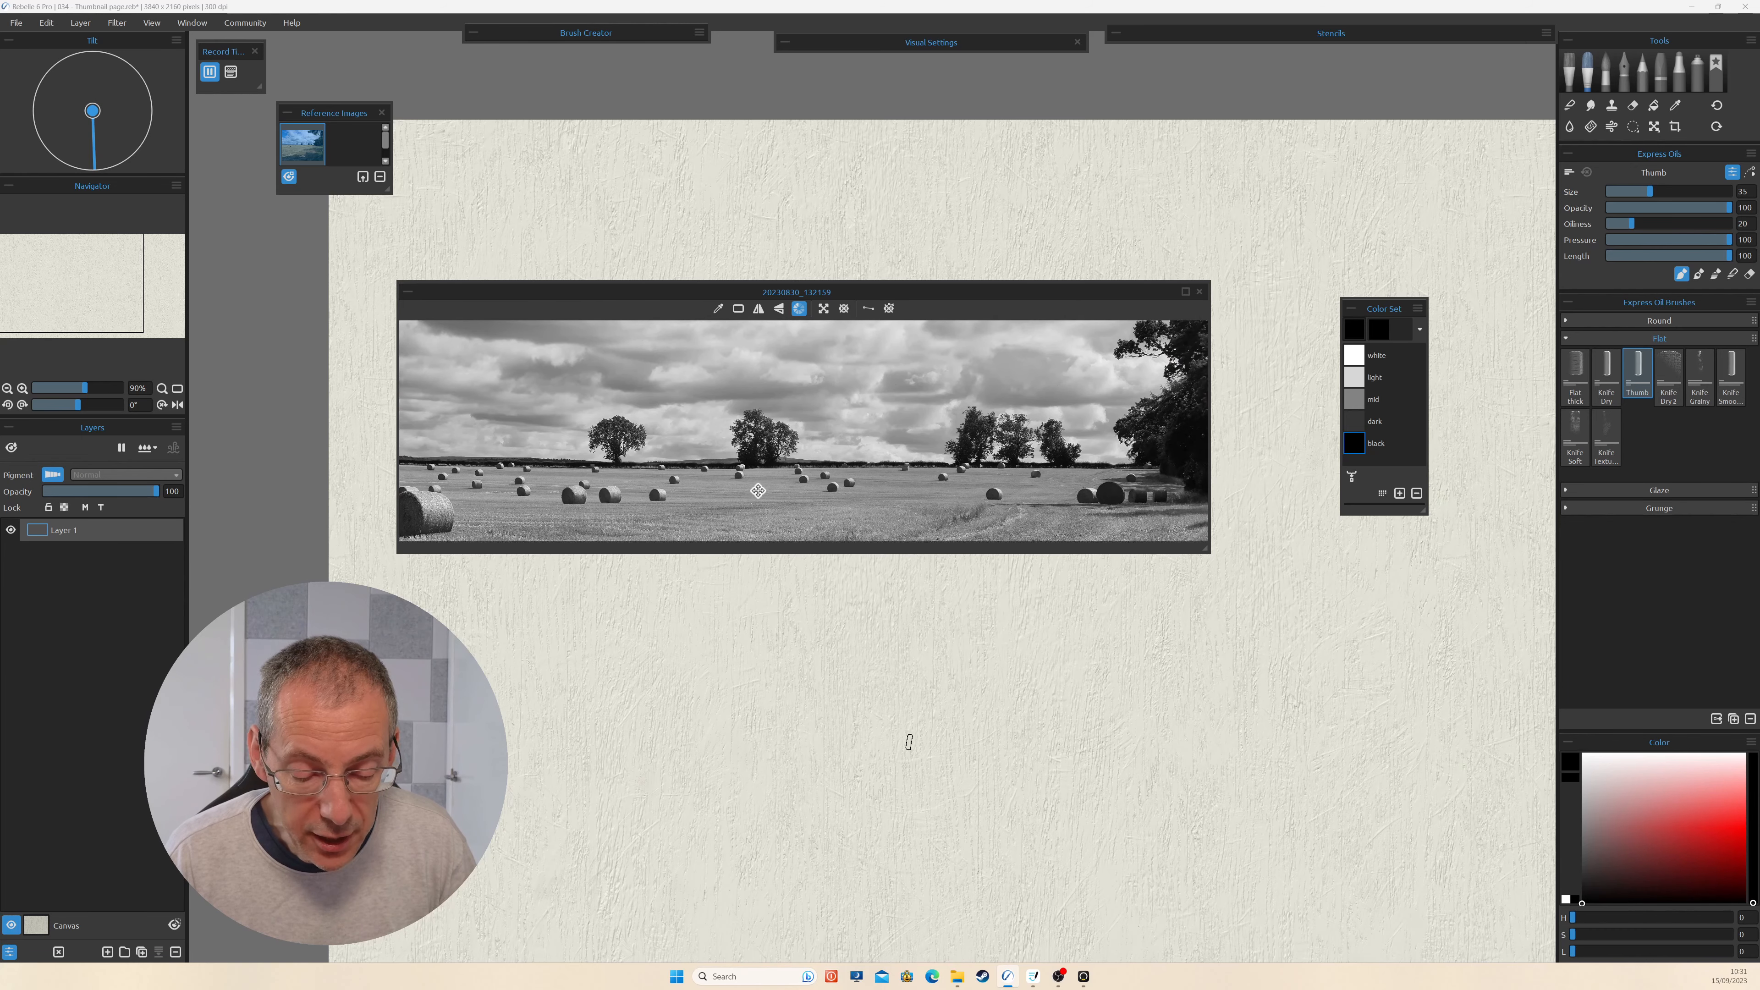
pyautogui.moveTo(757, 490); pyautogui.dragTo(791, 460)
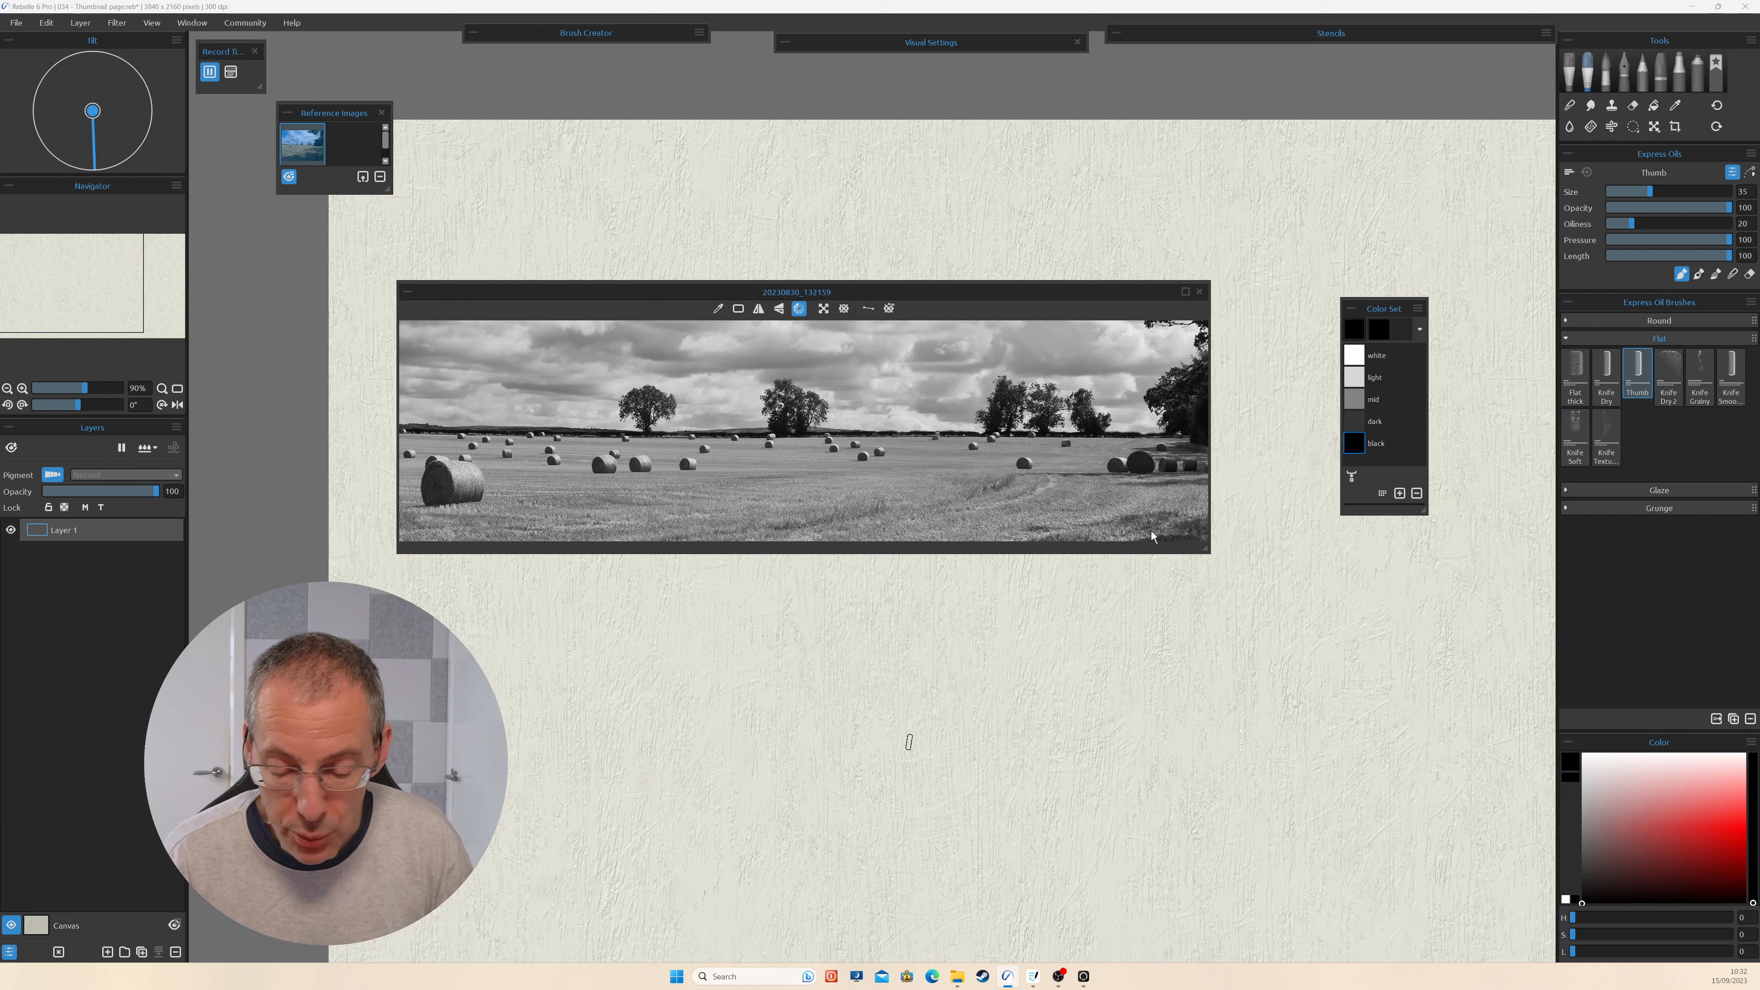
# Make the reference window taller and reframe the photo with more sky and the dark tree mass at its right edge.
pyautogui.moveTo(1203, 548); pyautogui.dragTo(1231, 693)
pyautogui.moveTo(903, 513); pyautogui.dragTo(815, 525)
pyautogui.scroll(2, 816, 521)
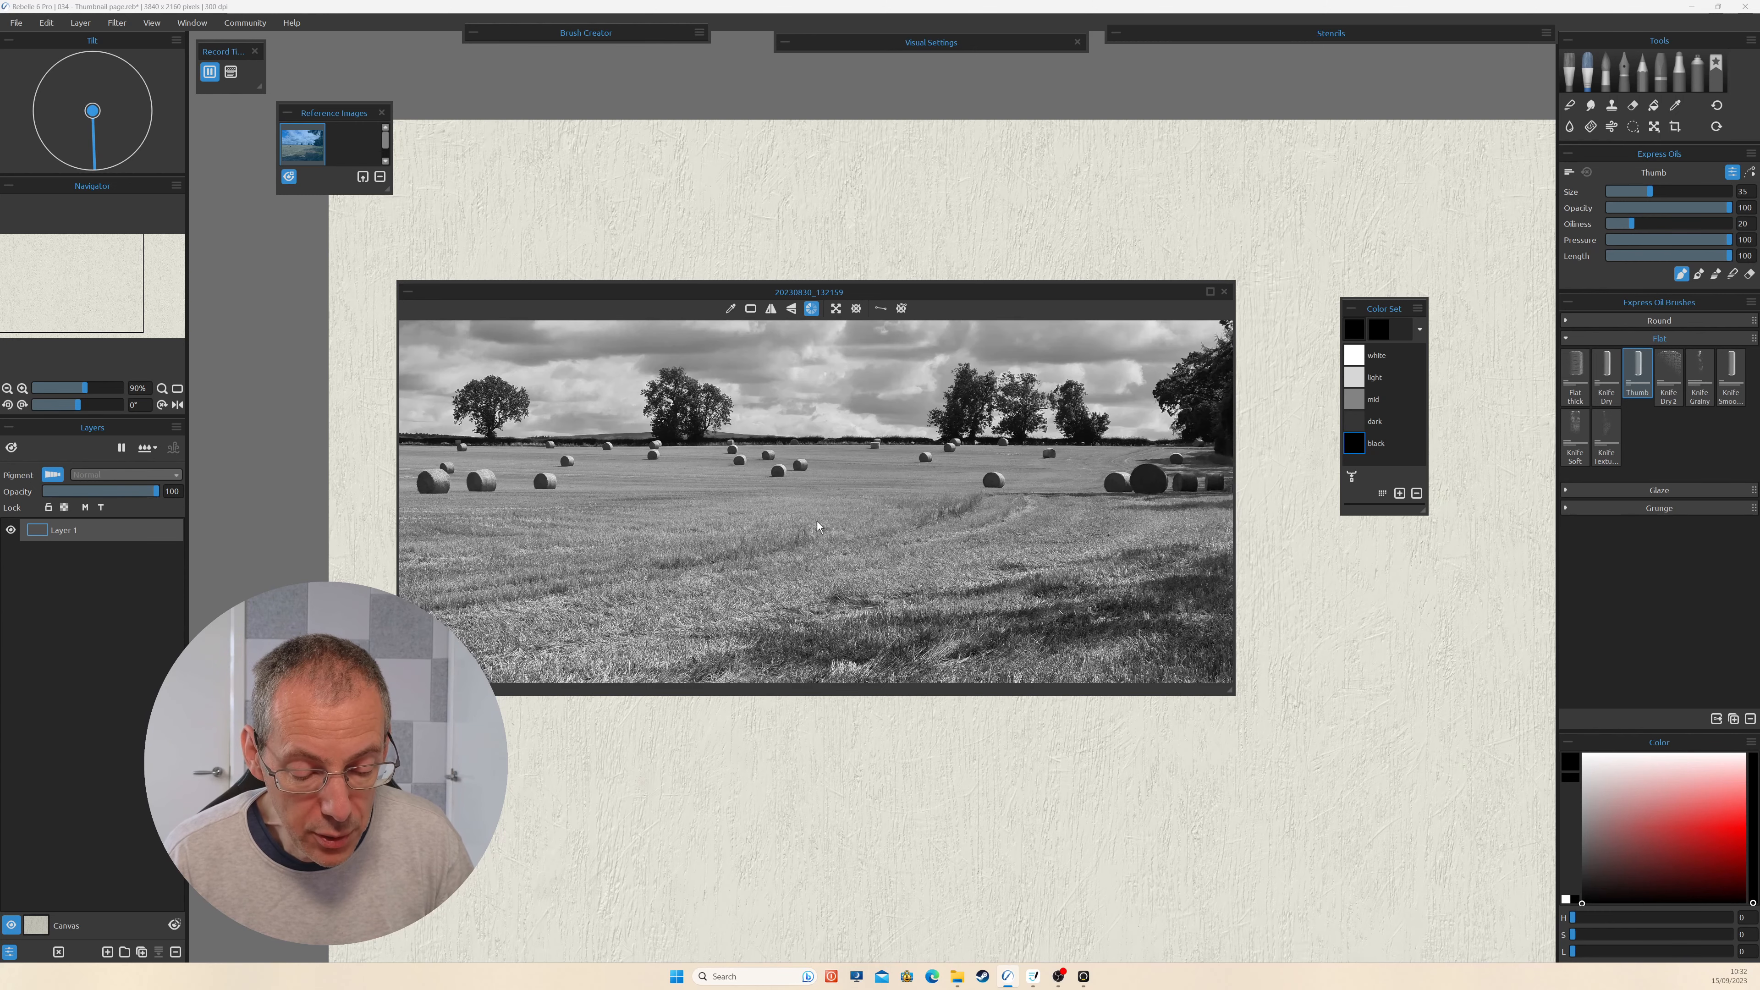
pyautogui.scroll(-4, 816, 520)
pyautogui.scroll(1, 817, 519)
pyautogui.scroll(1, 817, 520)
pyautogui.moveTo(912, 530); pyautogui.dragTo(865, 619)
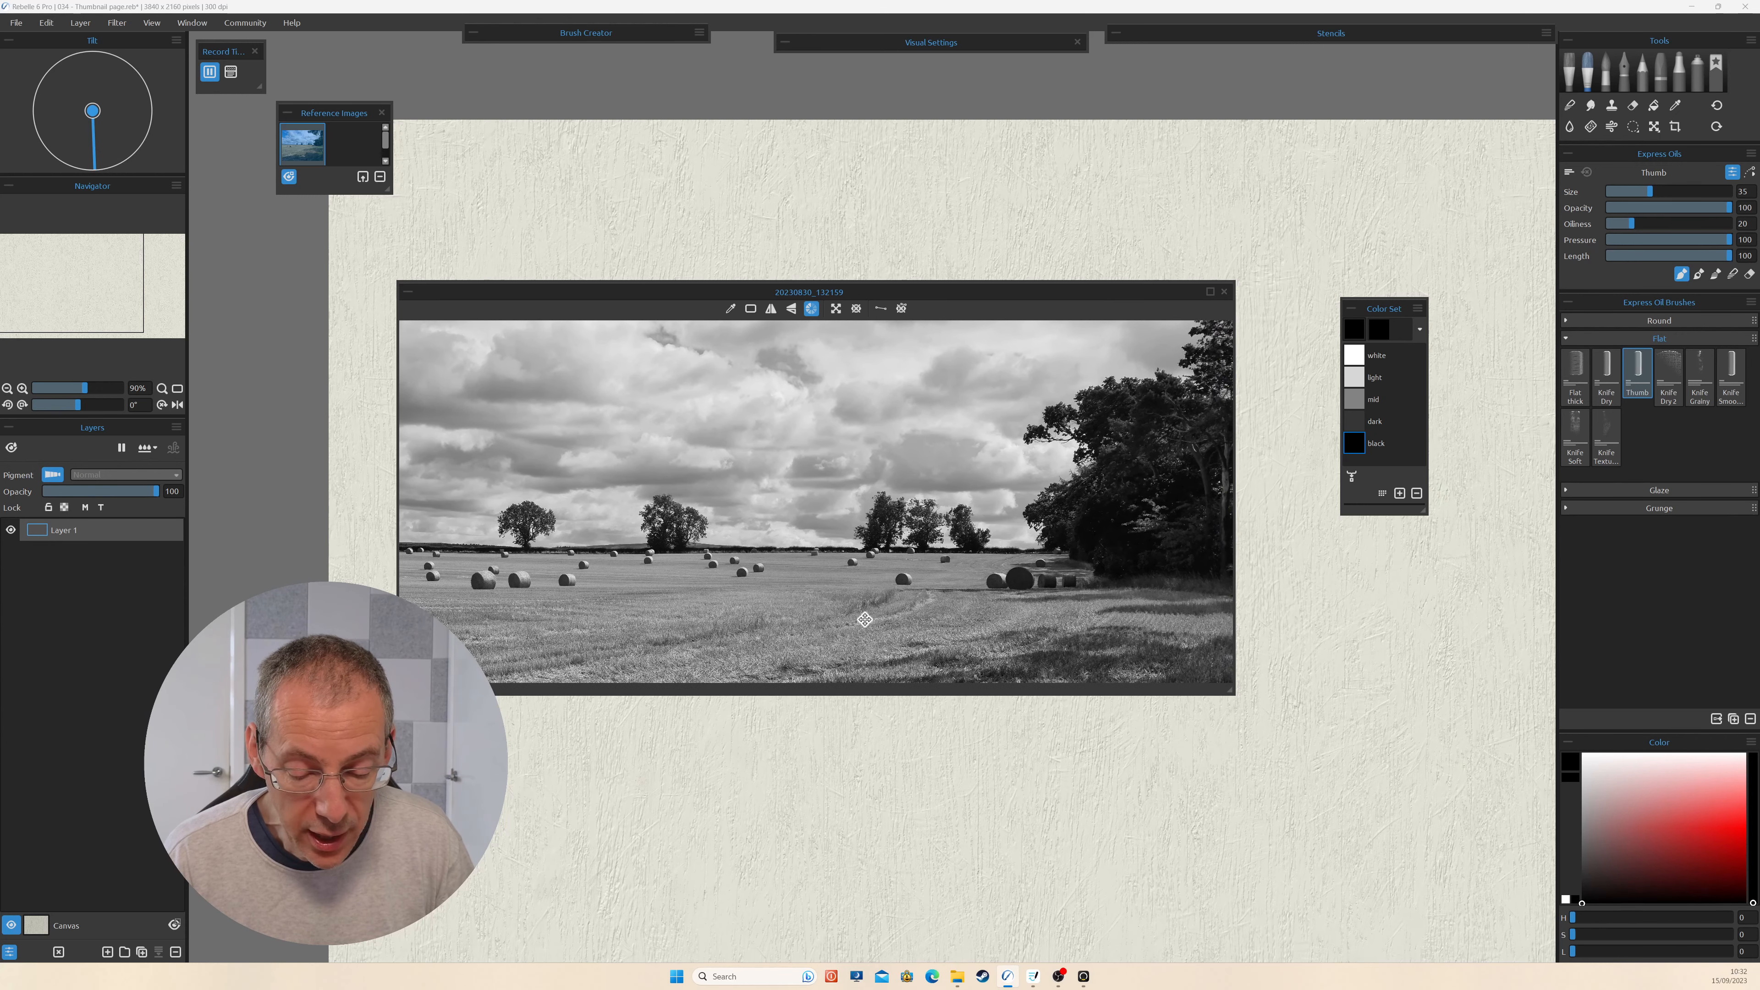
pyautogui.moveTo(1015, 297); pyautogui.dragTo(996, 296)
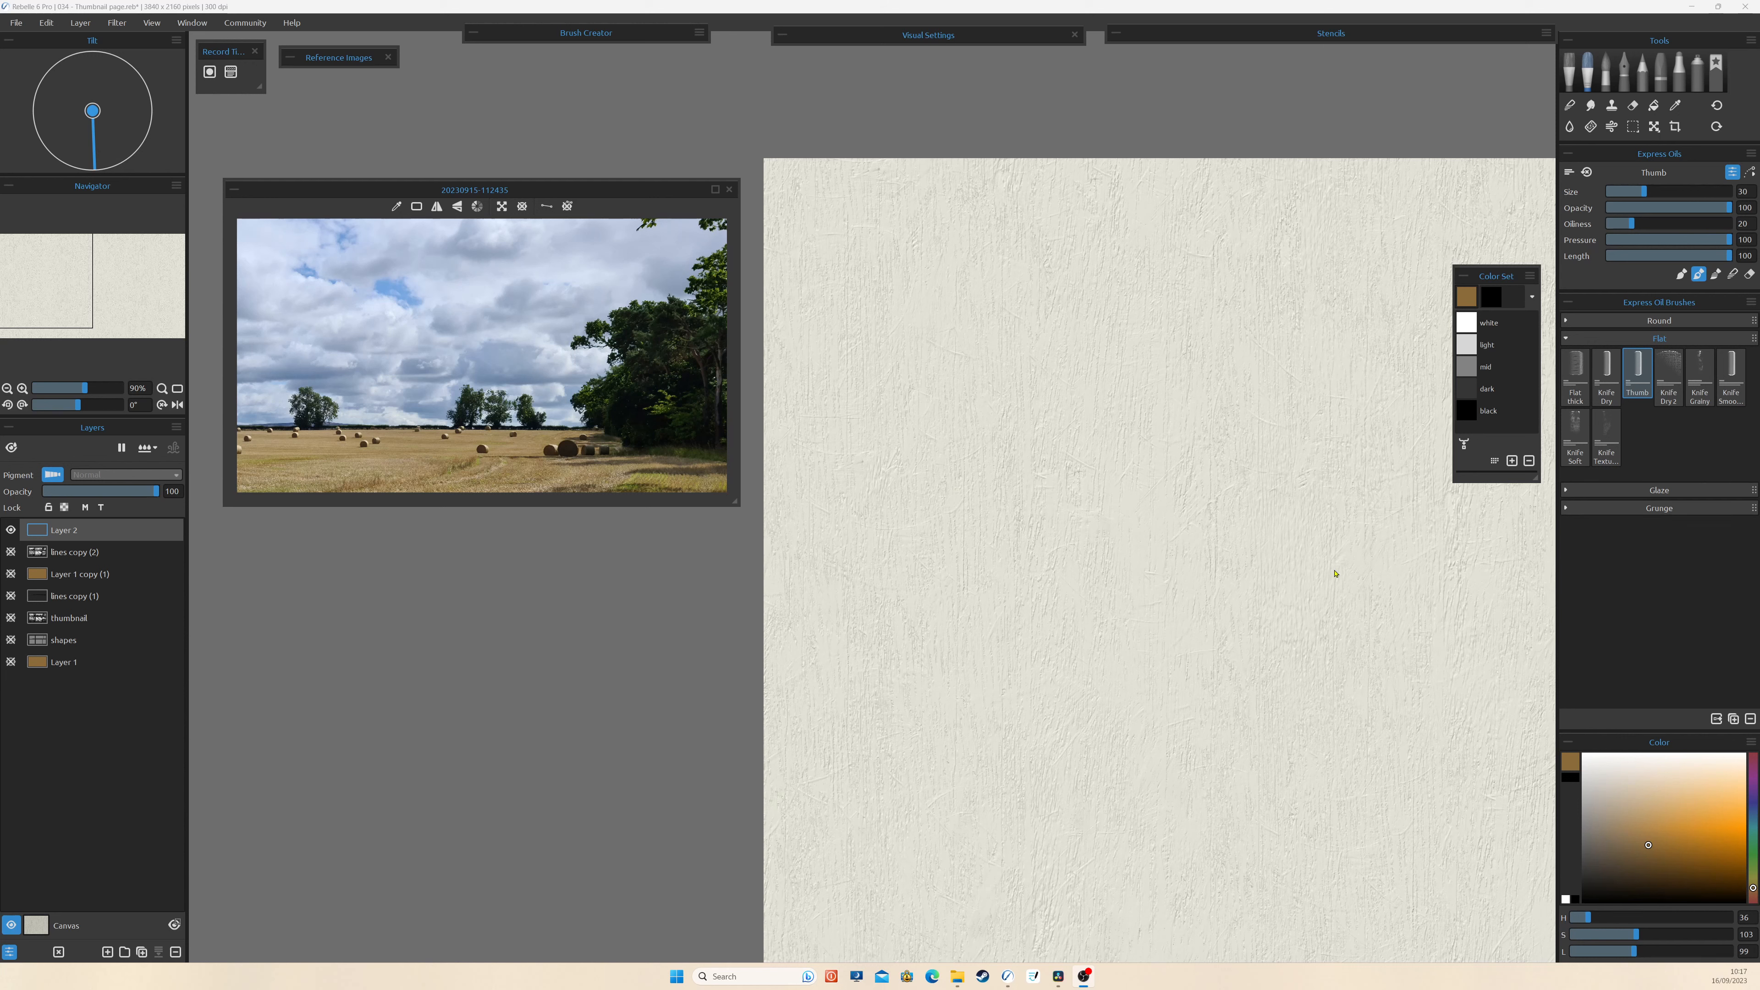
# Try sketching a rectangular thumbnail frame freehand on the canvas with the HB pencil in black.
pyautogui.click(1641, 75)
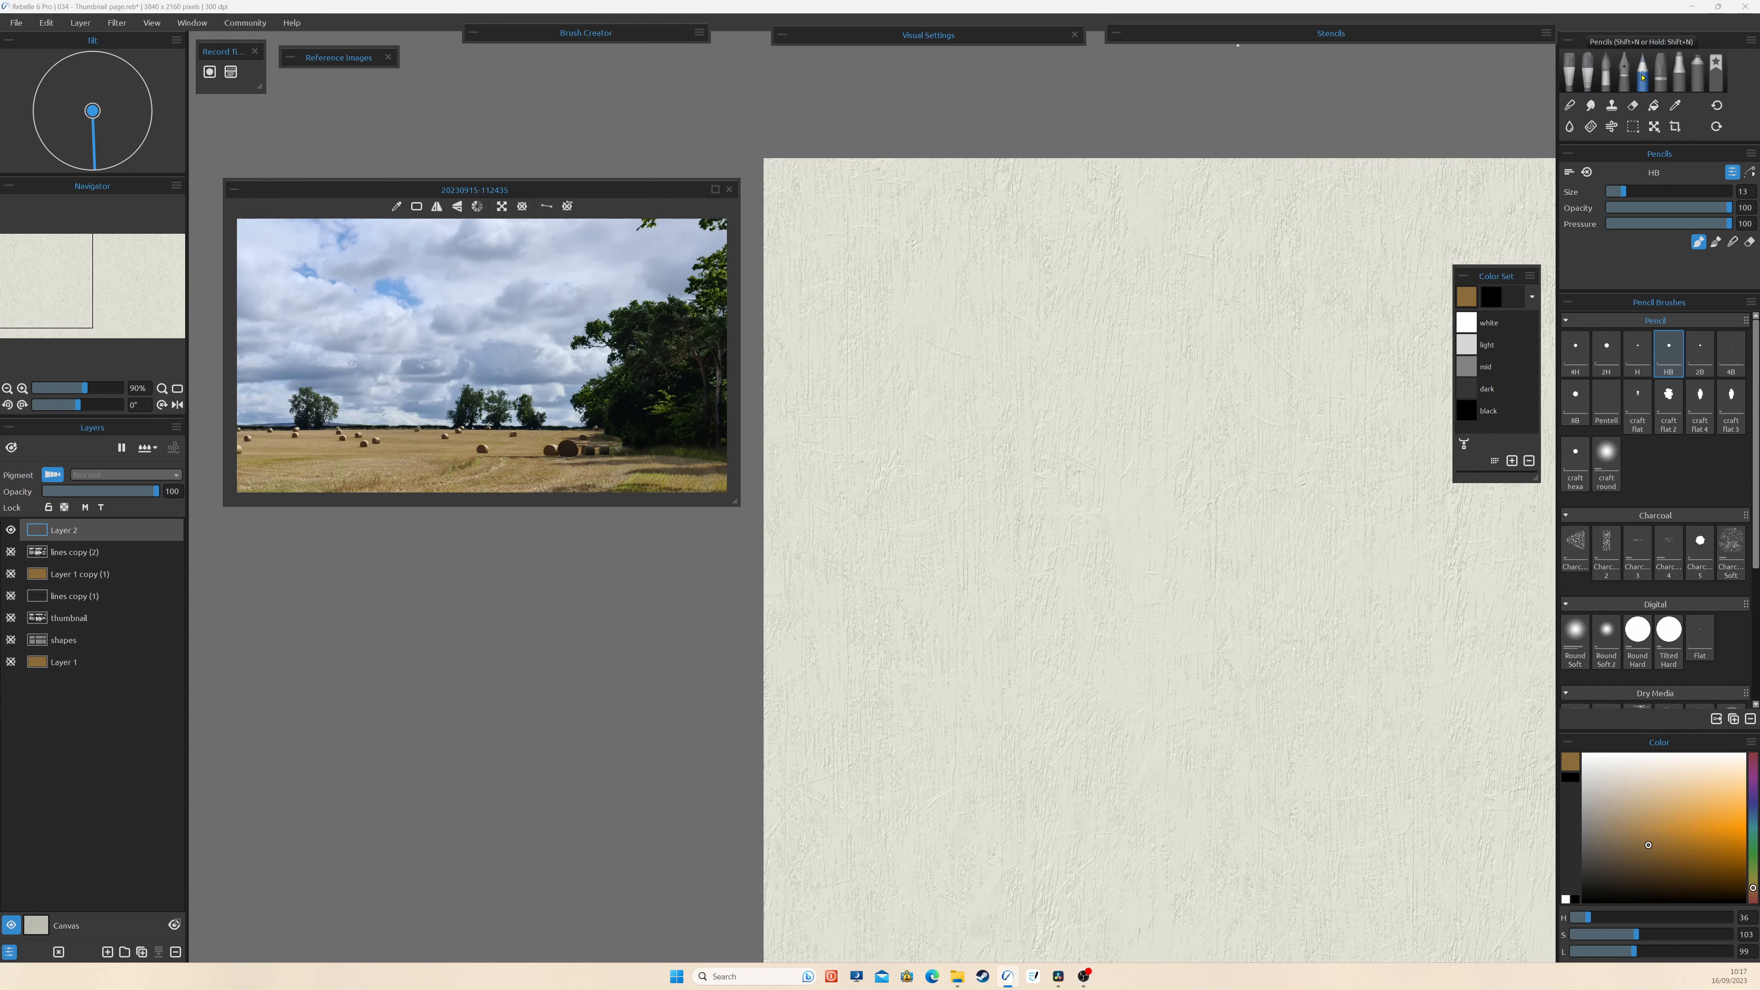
pyautogui.click(1462, 419)
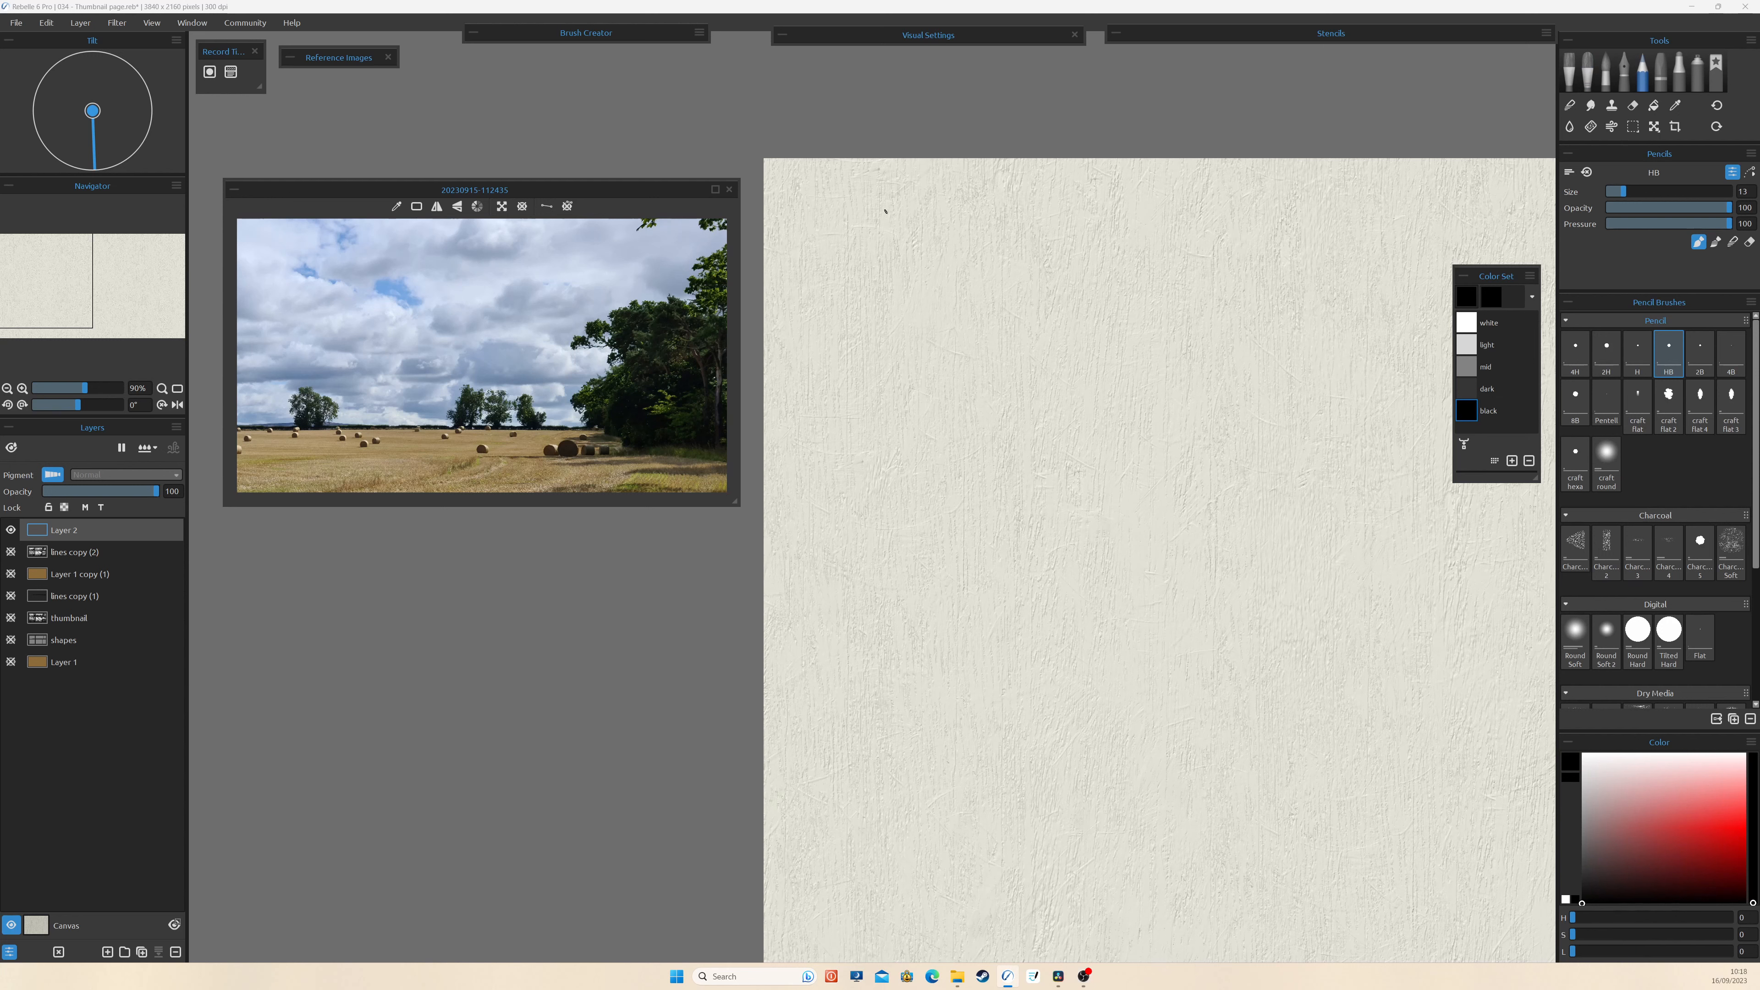
pyautogui.moveTo(856, 213); pyautogui.dragTo(1312, 216)
pyautogui.moveTo(867, 184)
pyautogui.mouseDown()
pyautogui.moveTo(864, 437)
pyautogui.moveTo(999, 466)
pyautogui.moveTo(1368, 461)
pyautogui.mouseUp()
pyautogui.moveTo(1294, 182); pyautogui.dragTo(1309, 508)
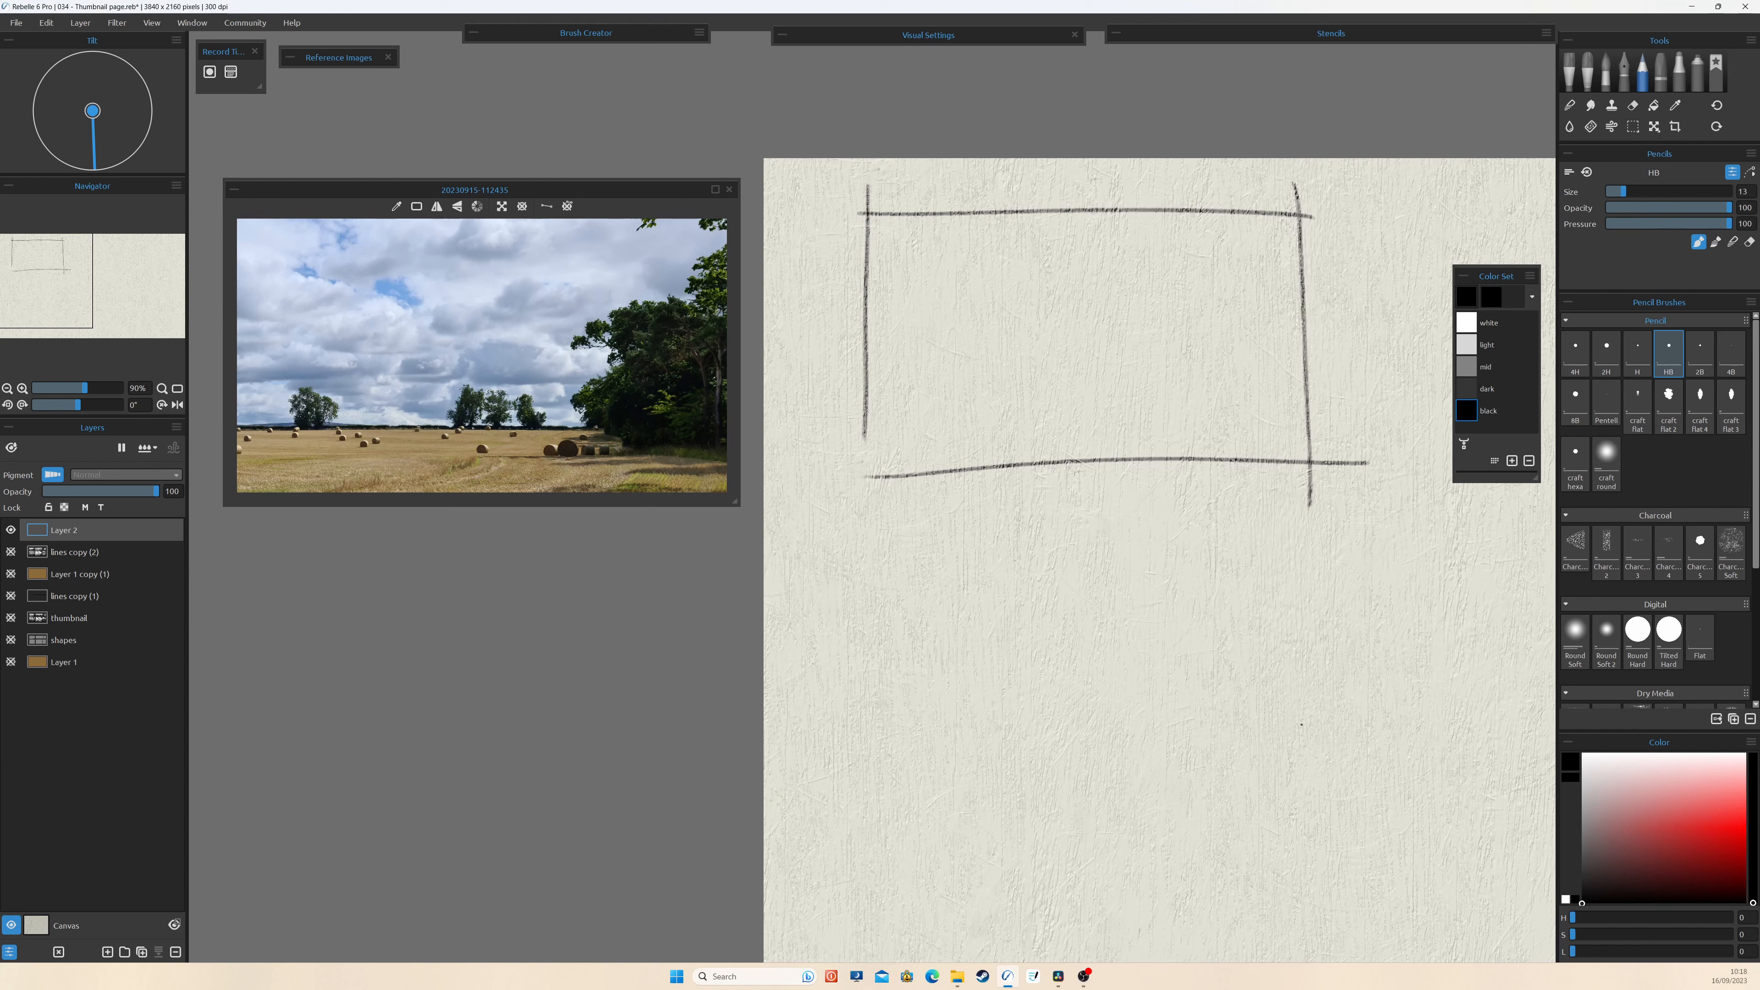
# Undo the freehand frame strokes and try a single straight line as the frame's upper edge.
pyautogui.hotkey('ctrl', 'z')
pyautogui.hotkey('ctrl', 'z')
pyautogui.hotkey('ctrl', 'z')
pyautogui.hotkey('ctrl', 'z')
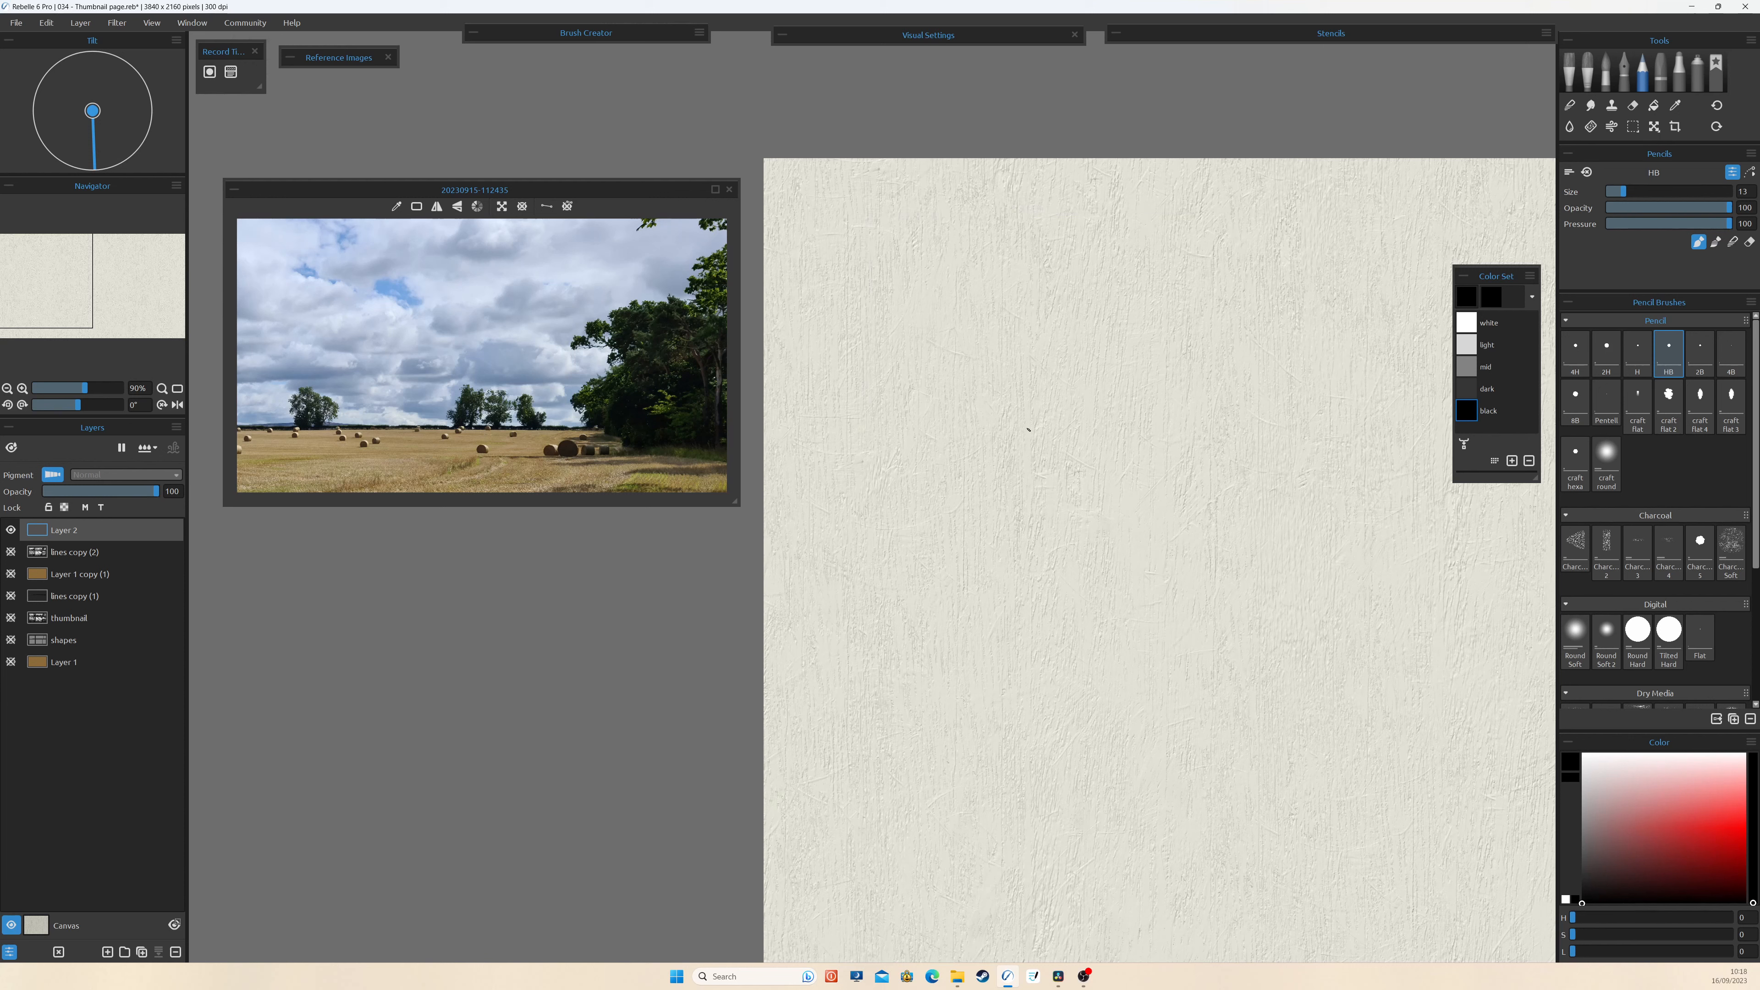
pyautogui.moveTo(861, 220); pyautogui.dragTo(1347, 219)
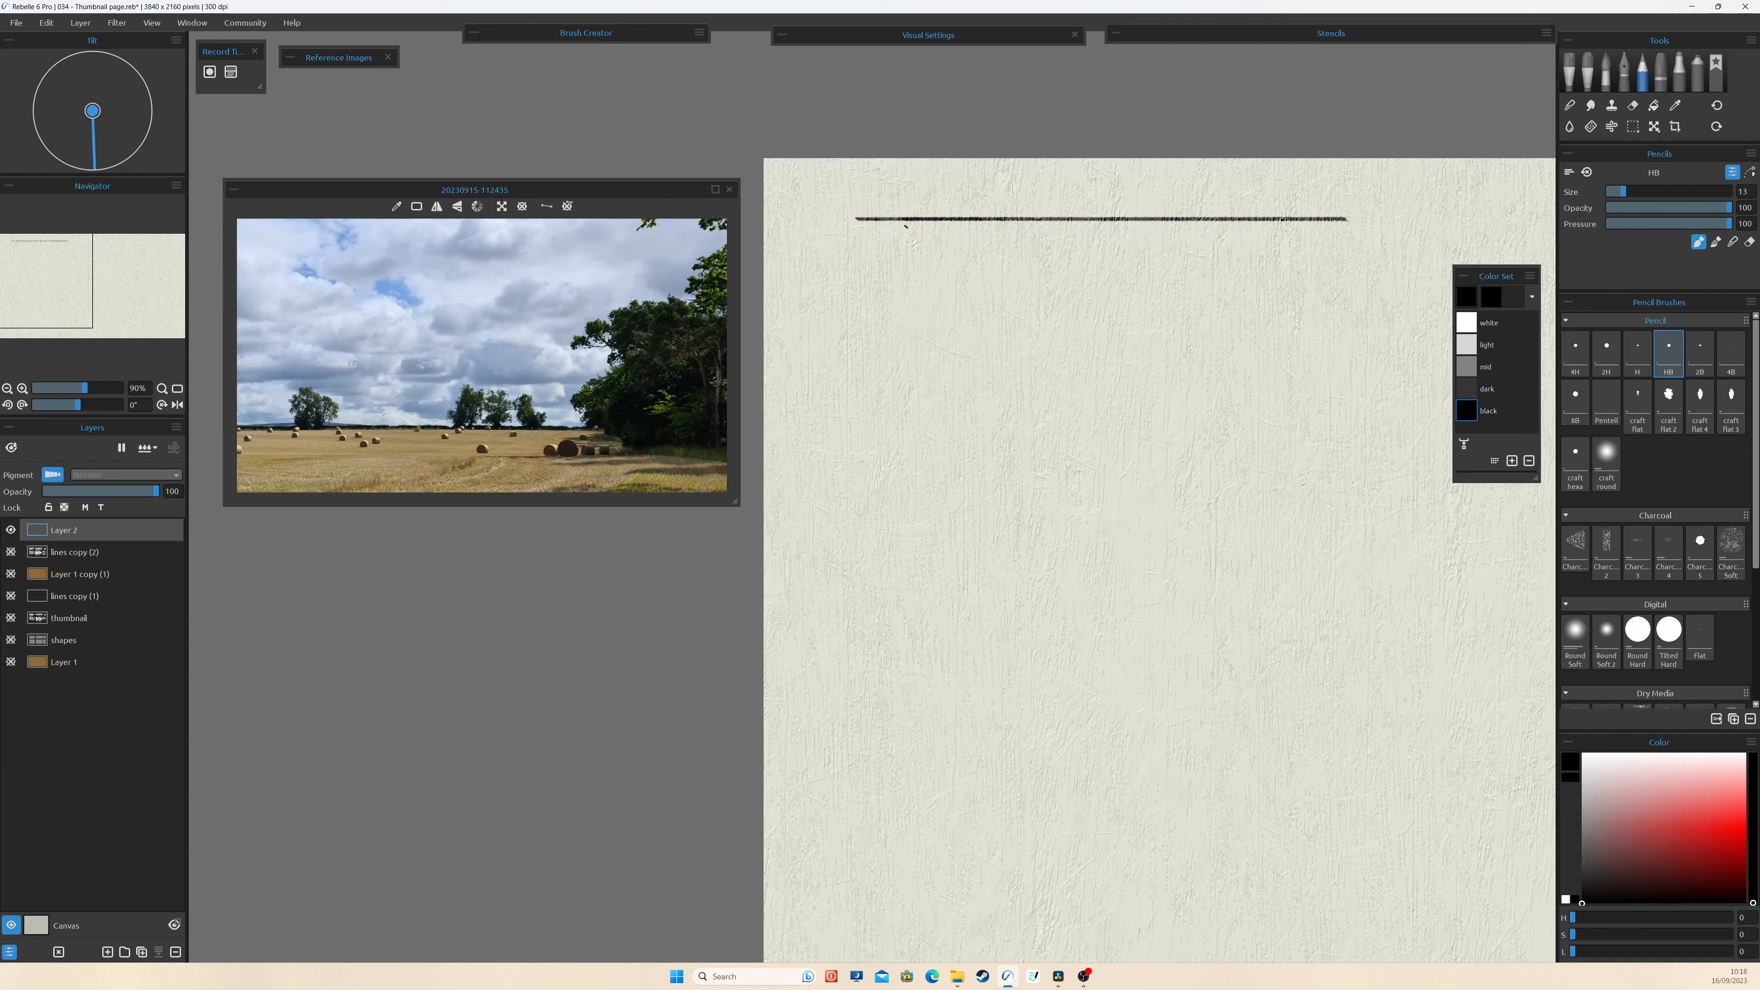
pyautogui.hotkey('ctrl', 'z')
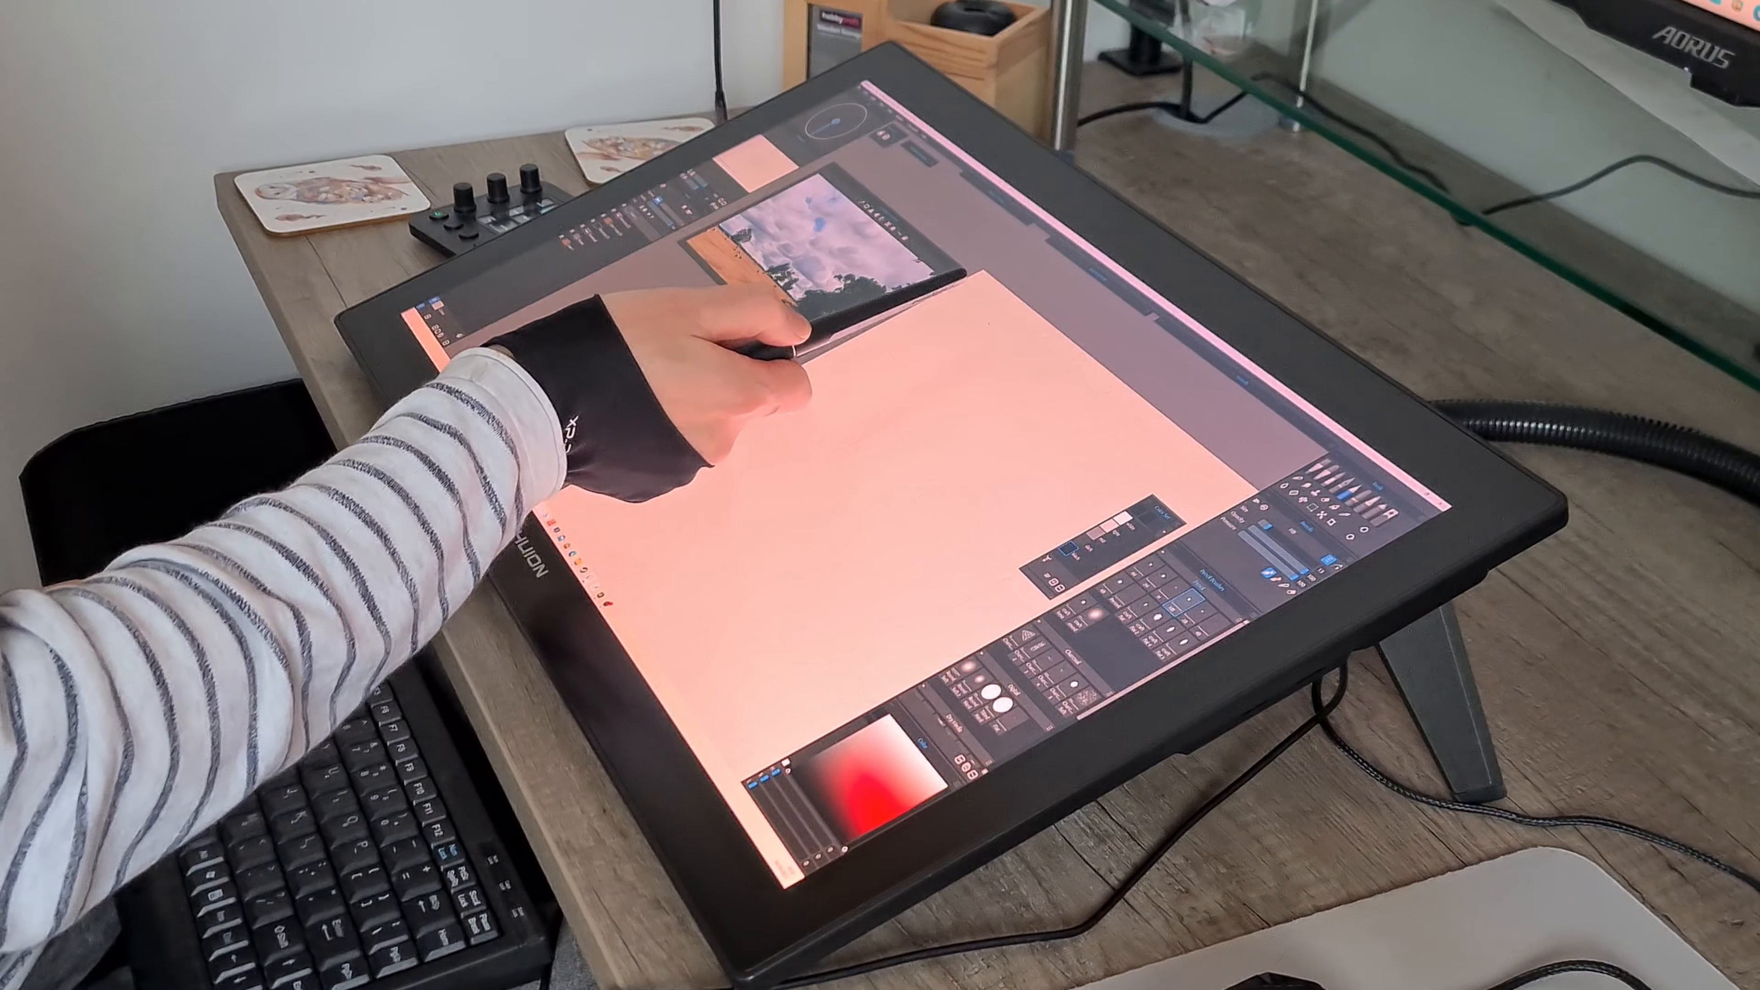
# Try a second freehand pencil frame with overlapping corner lines, and clear the layer.
pyautogui.moveTo(972, 310); pyautogui.dragTo(1132, 450)
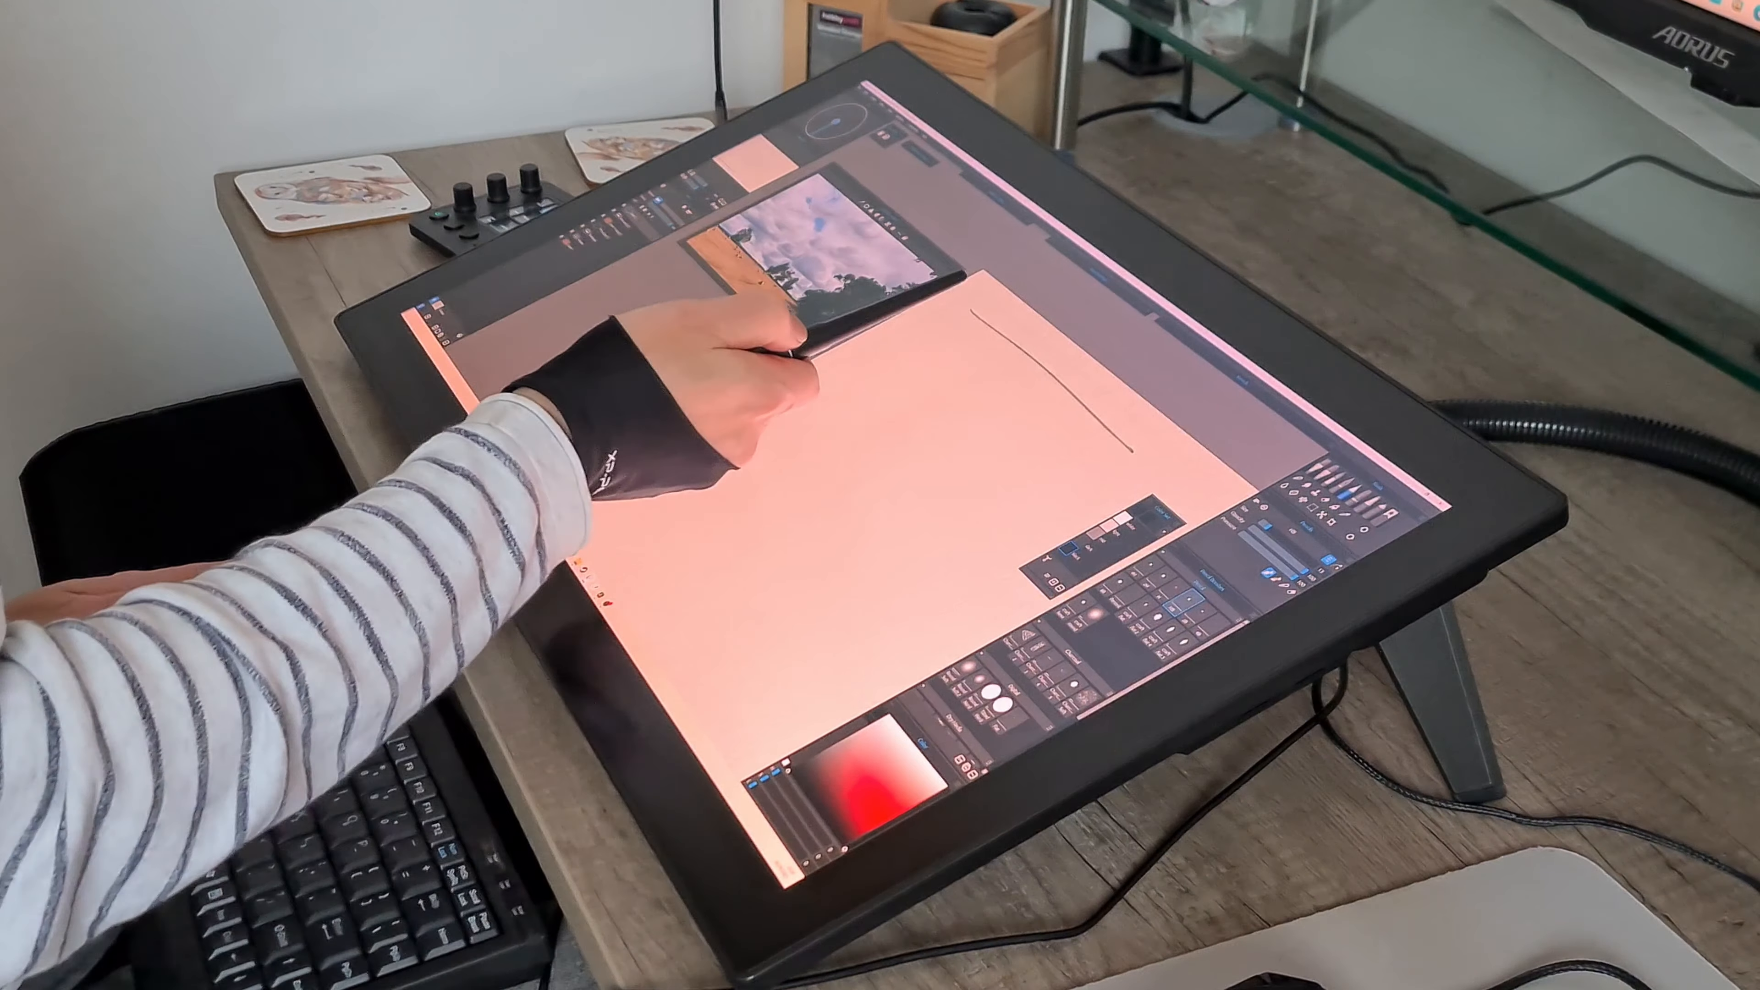
pyautogui.moveTo(824, 386); pyautogui.dragTo(1005, 549)
pyautogui.moveTo(992, 307); pyautogui.dragTo(799, 413)
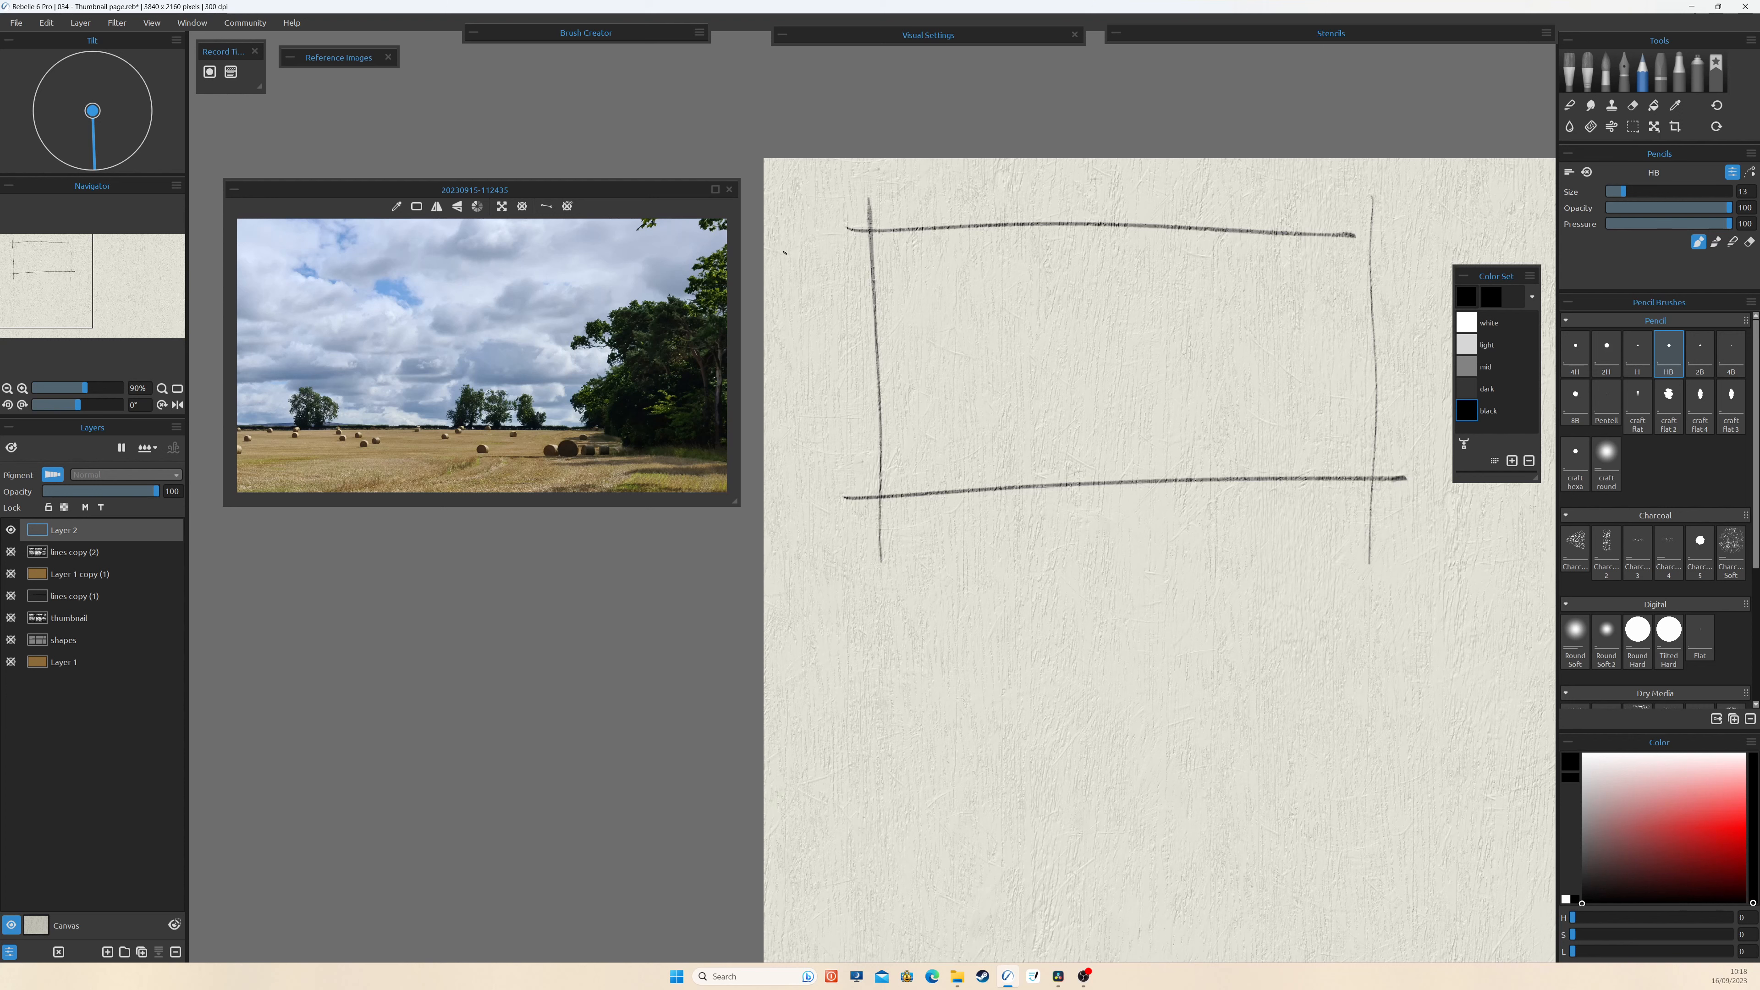
pyautogui.press('Delete')
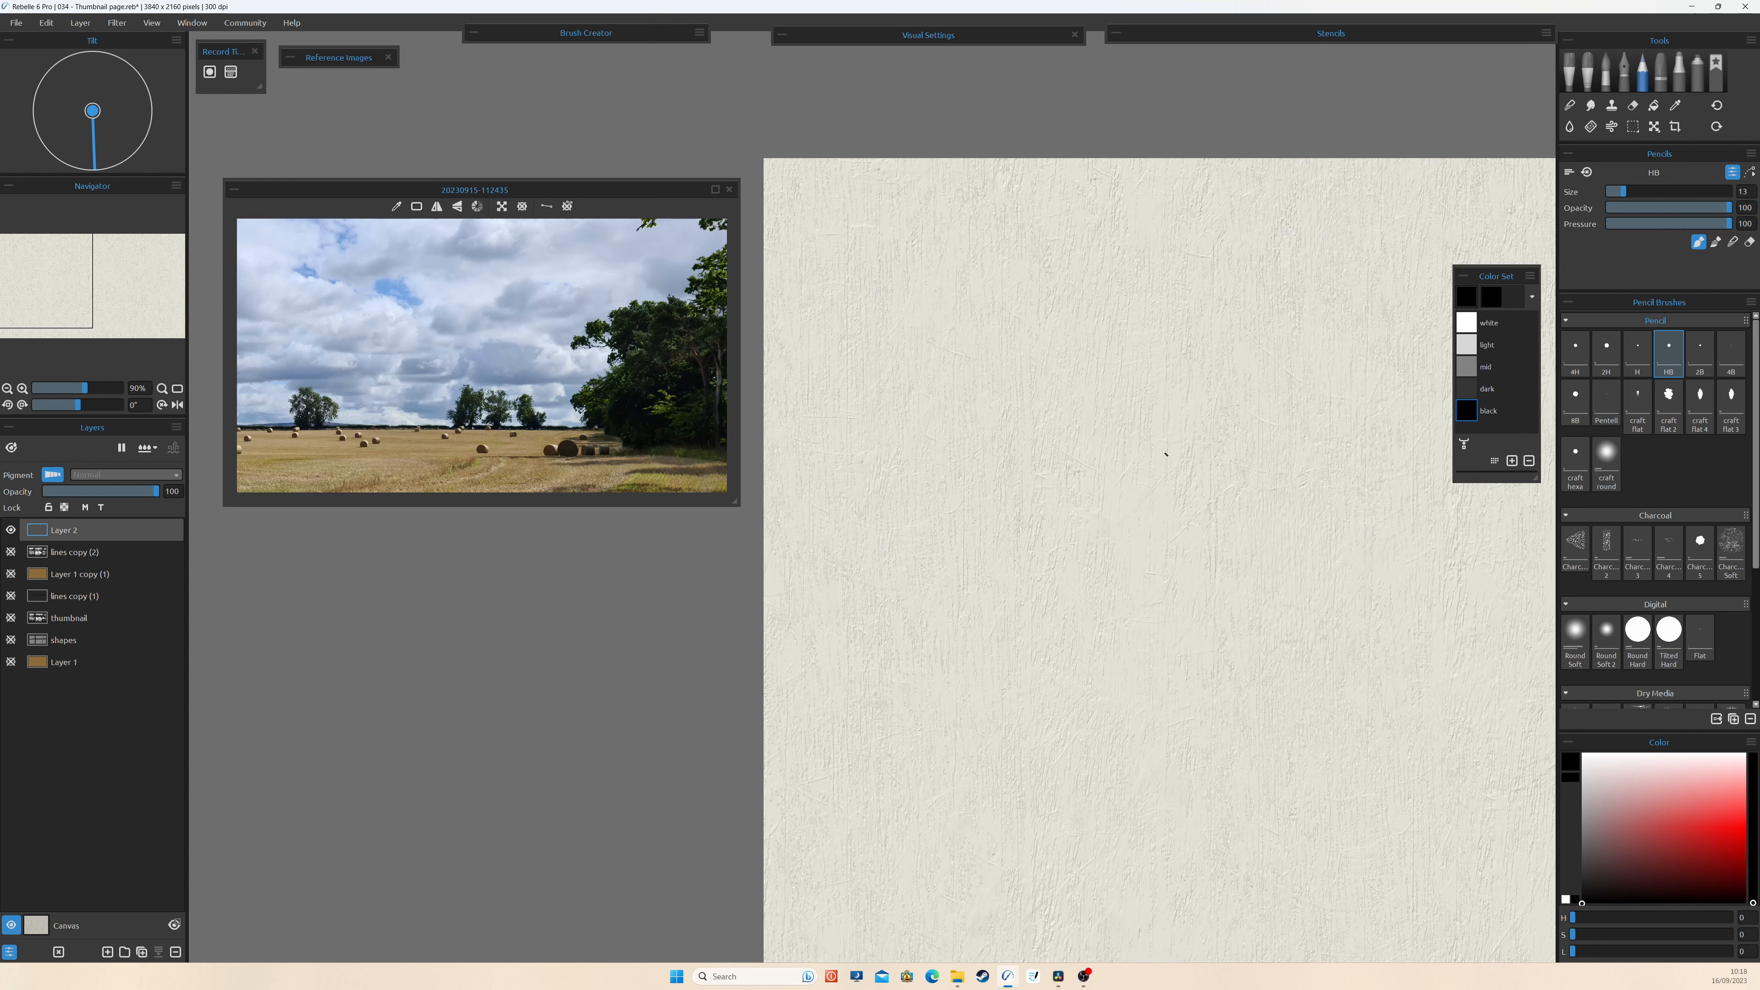
# Place the hay-bale photo over the canvas as a size guide and draw the frame's right edge along the ruler.
pyautogui.moveTo(609, 192); pyautogui.dragTo(1193, 205)
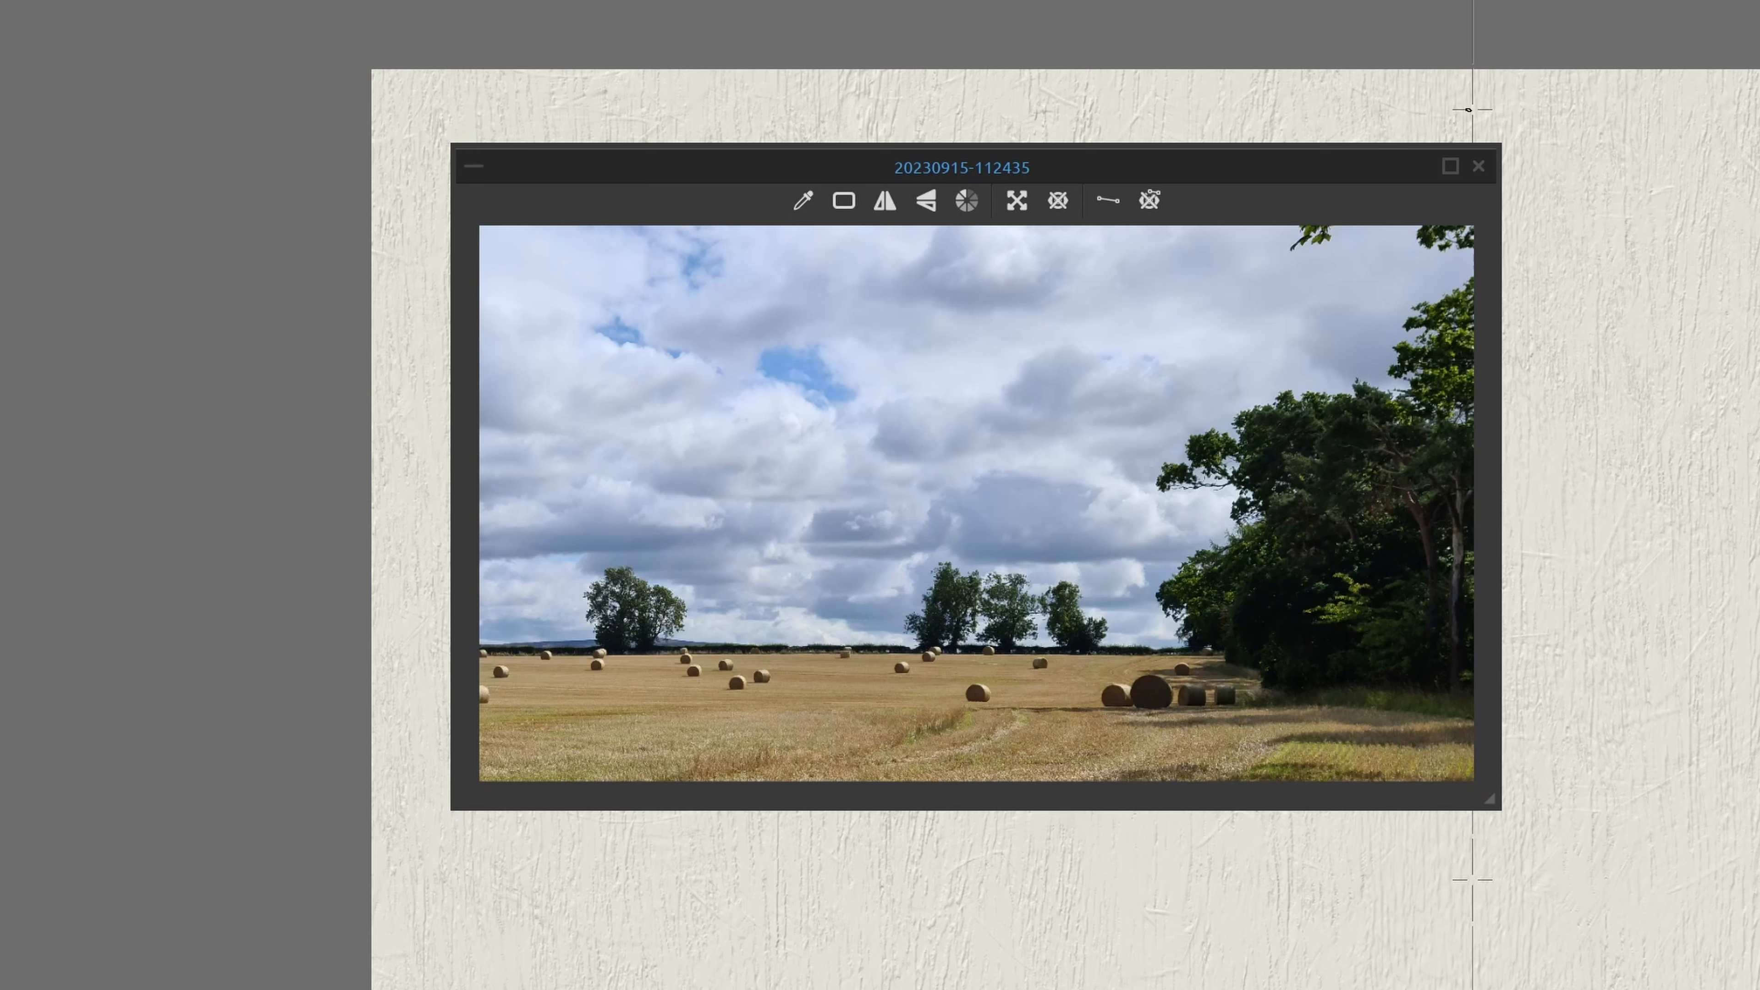
pyautogui.moveTo(1470, 103); pyautogui.dragTo(1481, 917)
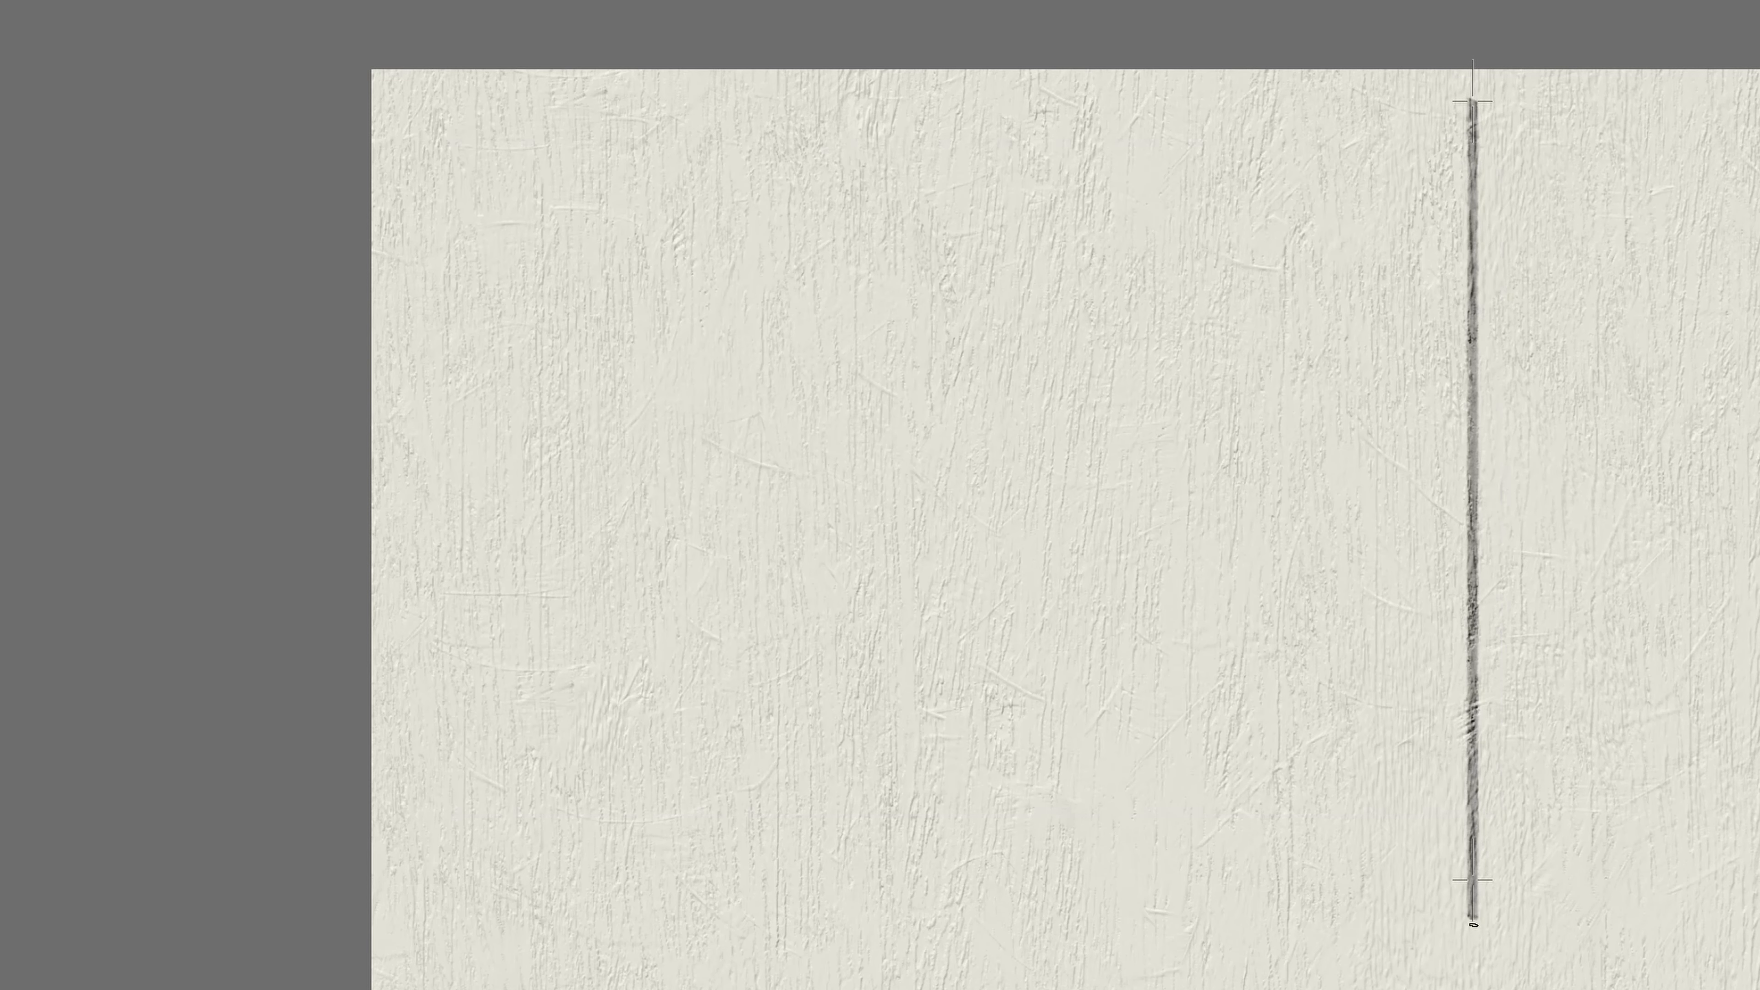
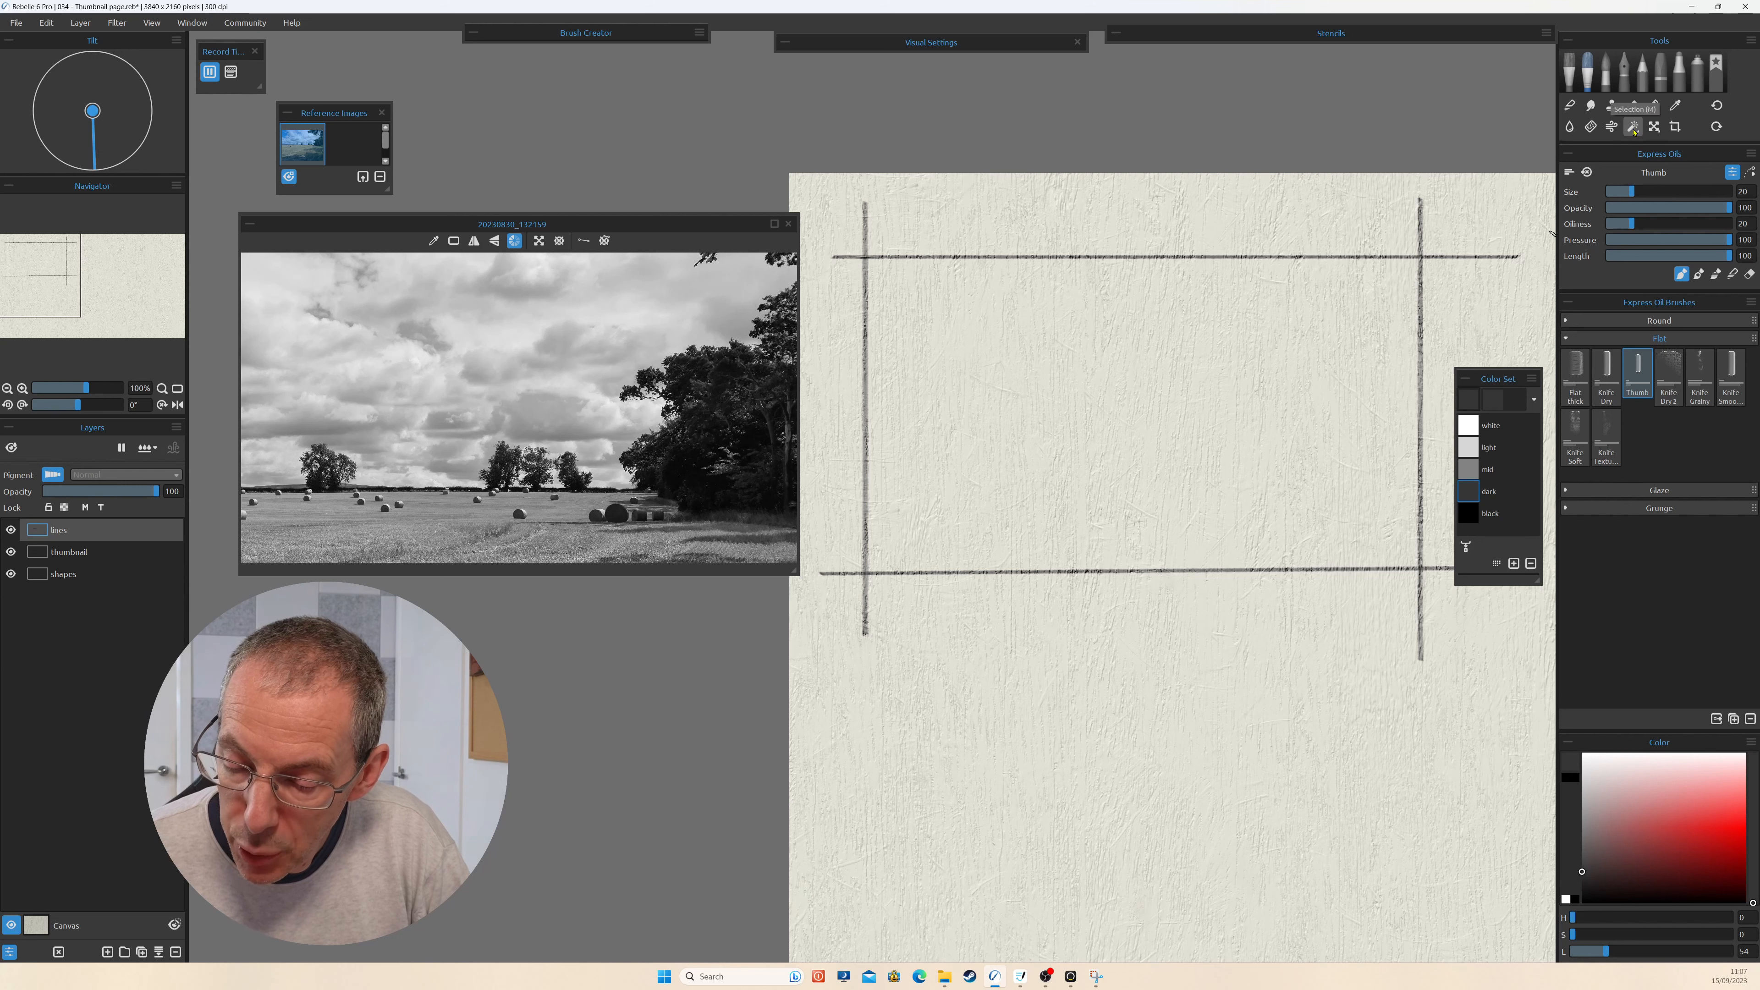
# Select the area inside the pencilled frame on the lines layer with the Magic Wand.
pyautogui.click(1635, 131)
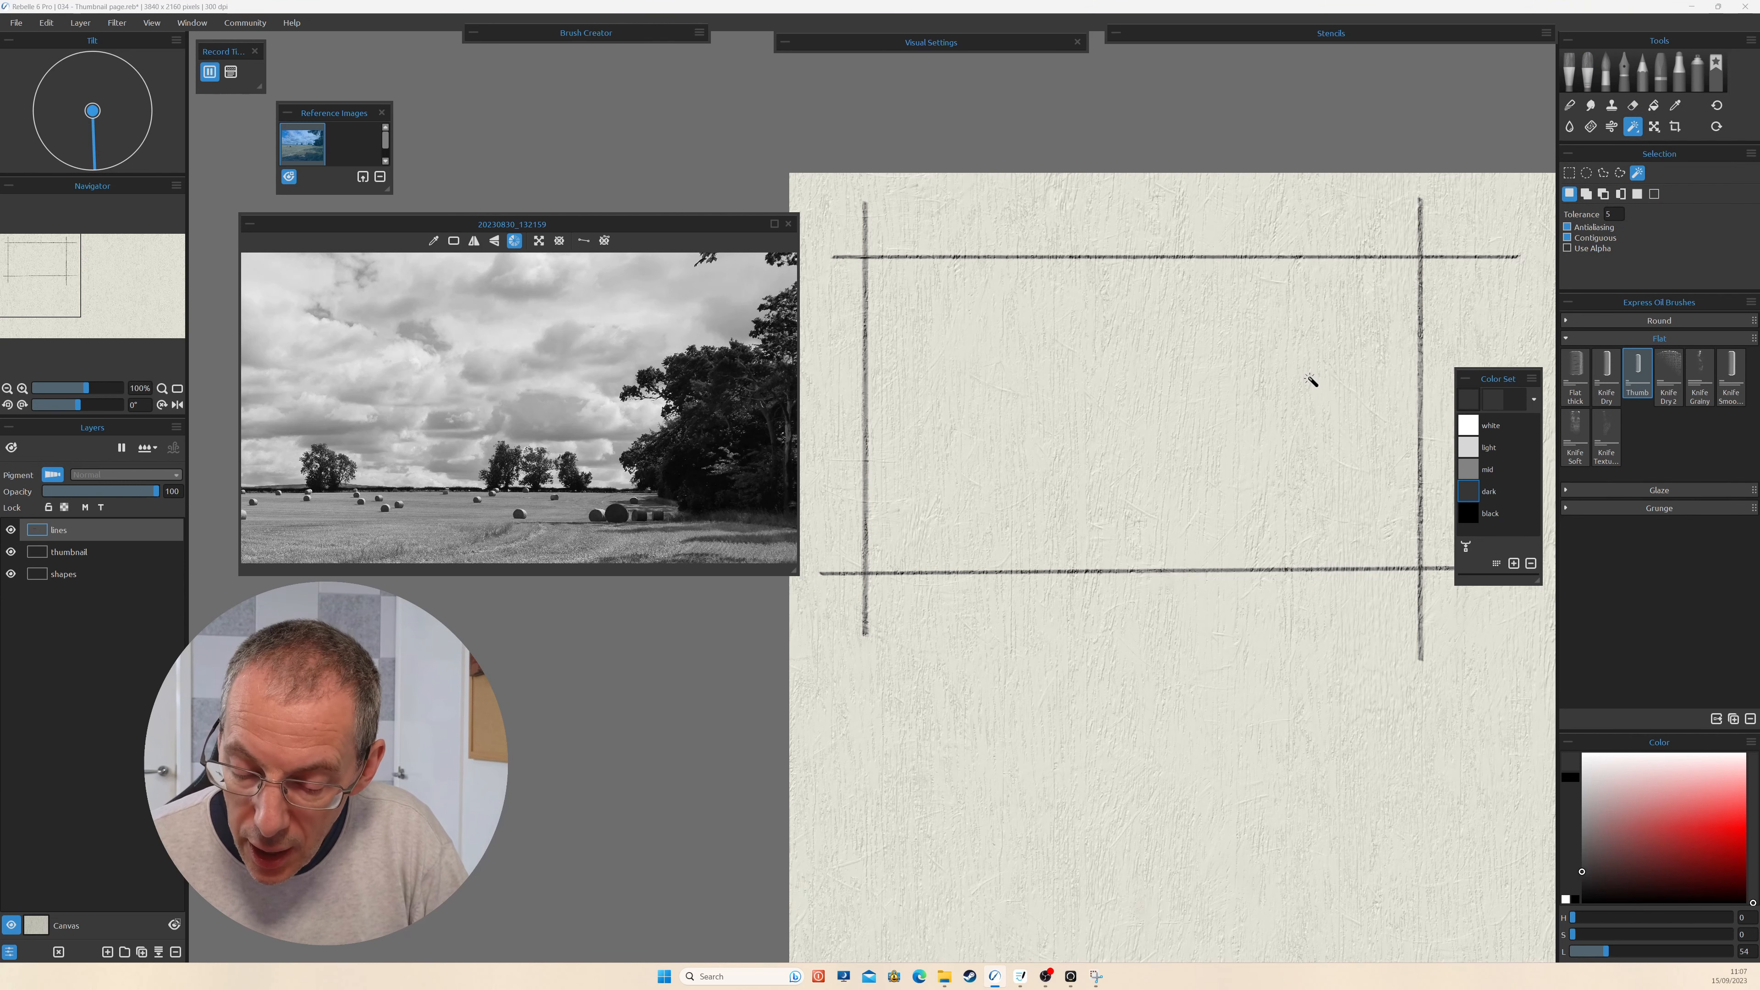
pyautogui.click(1294, 439)
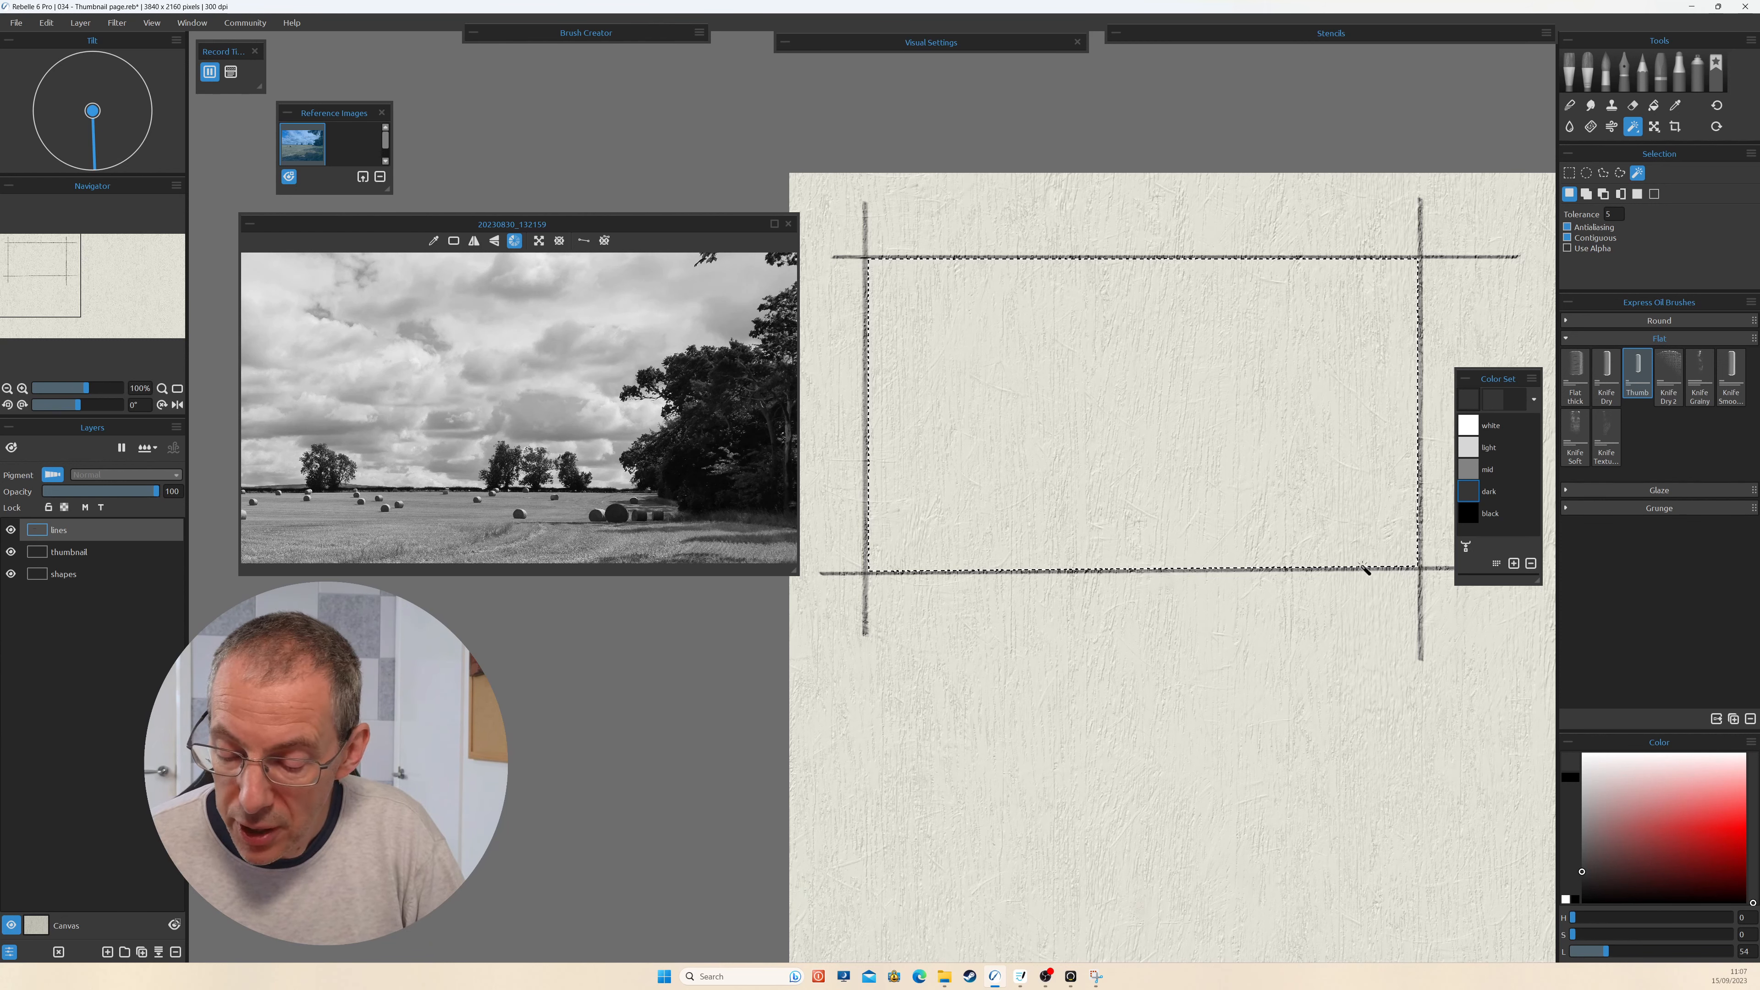
# Set the Thumb oil brush to size 50, test black strokes across the selection's lower edge, and undo them.
pyautogui.click(1636, 378)
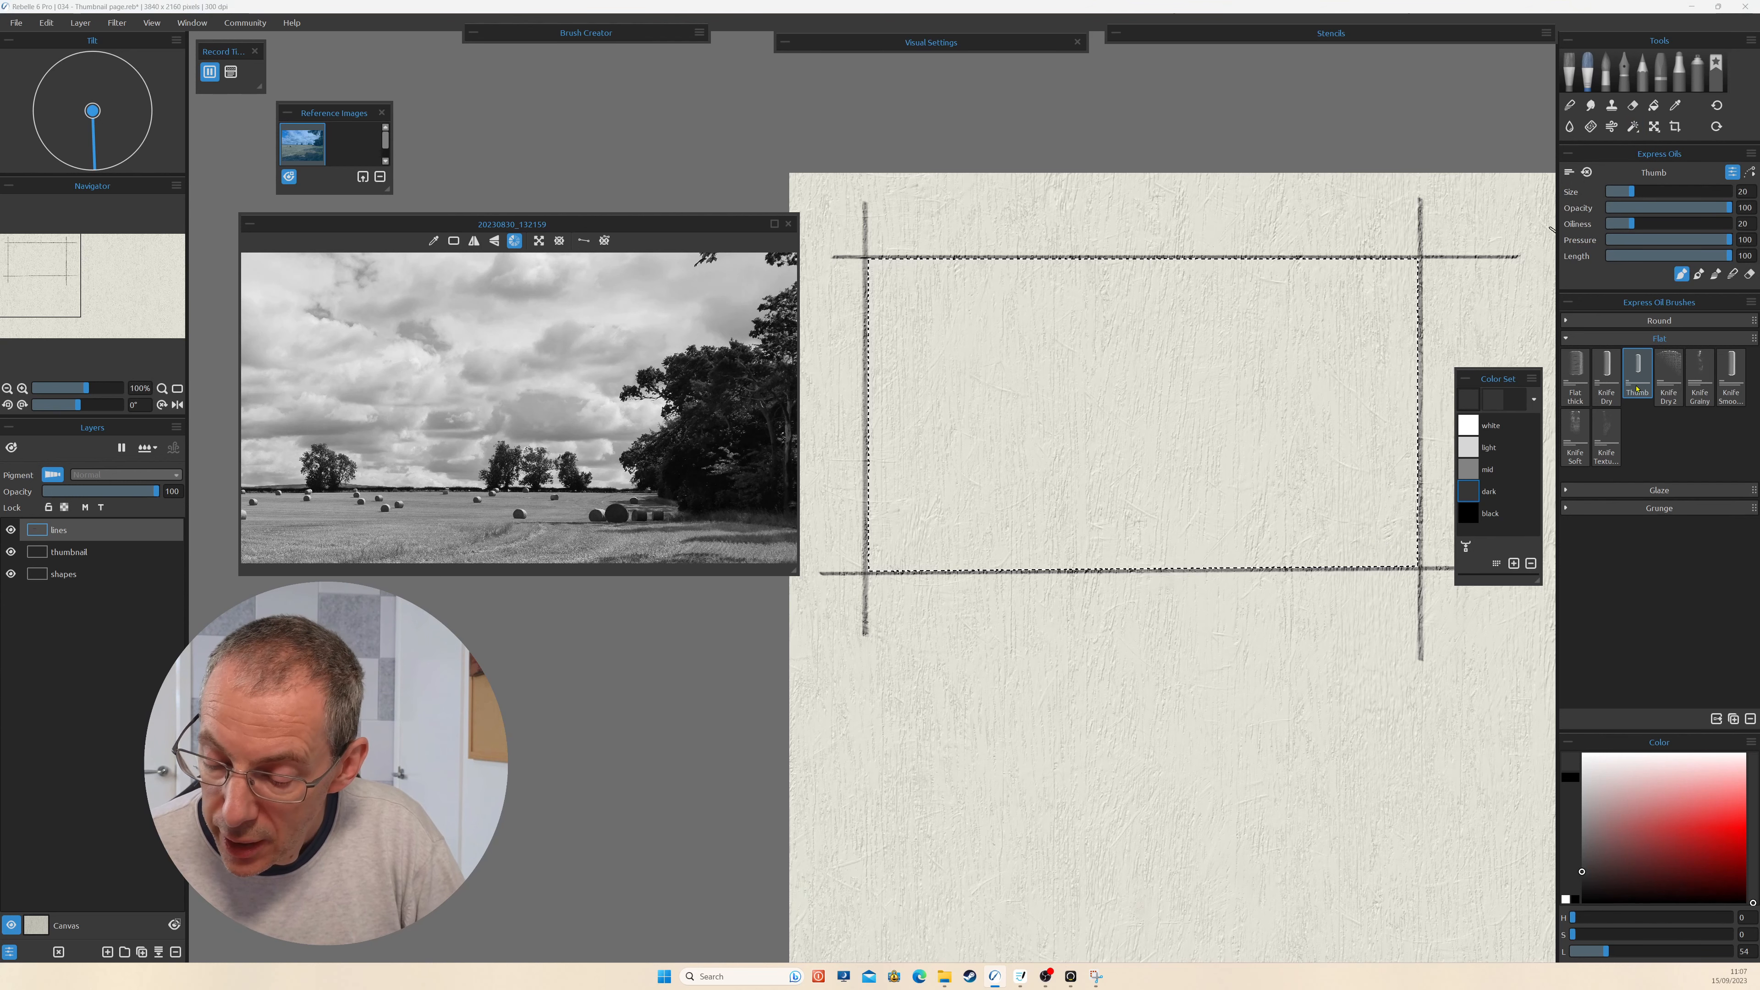
pyautogui.click(1468, 513)
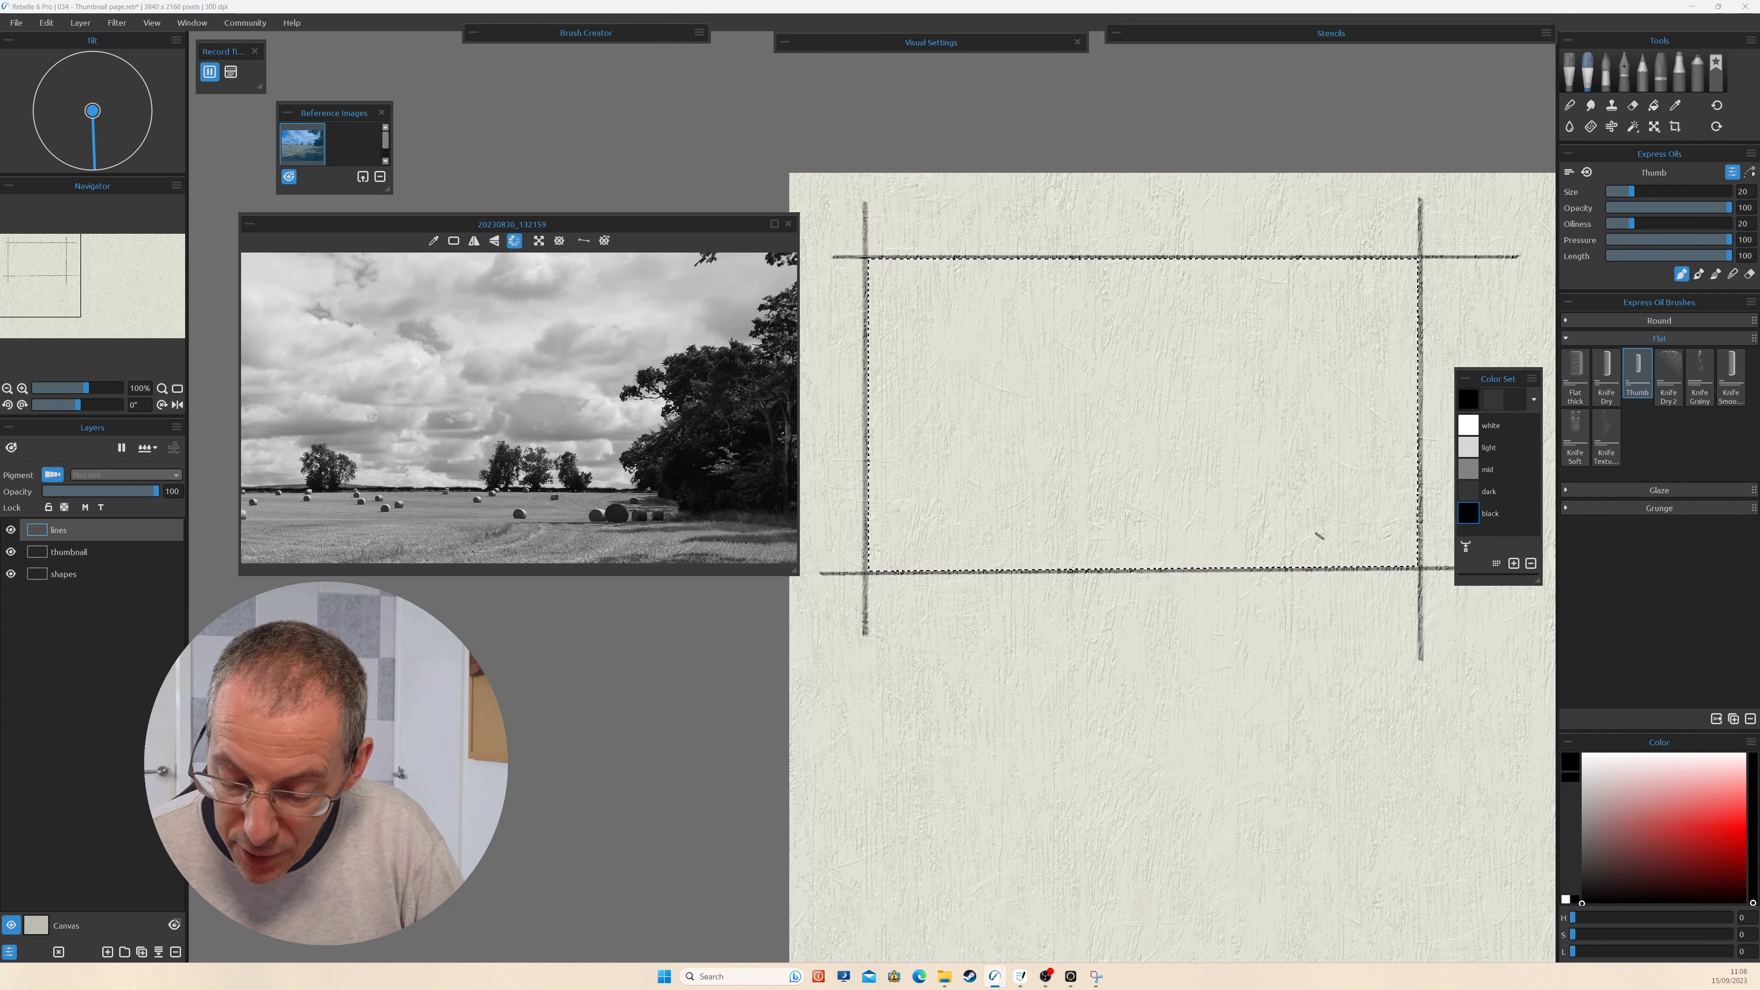
pyautogui.moveTo(1318, 535)
pyautogui.mouseDown()
pyautogui.moveTo(1319, 596)
pyautogui.moveTo(1334, 538)
pyautogui.moveTo(1270, 511)
pyautogui.moveTo(1245, 600)
pyautogui.moveTo(1277, 569)
pyautogui.mouseUp()
pyautogui.press(']')
pyautogui.press(']')
pyautogui.press(']')
pyautogui.press(']')
pyautogui.press(']')
pyautogui.press(']')
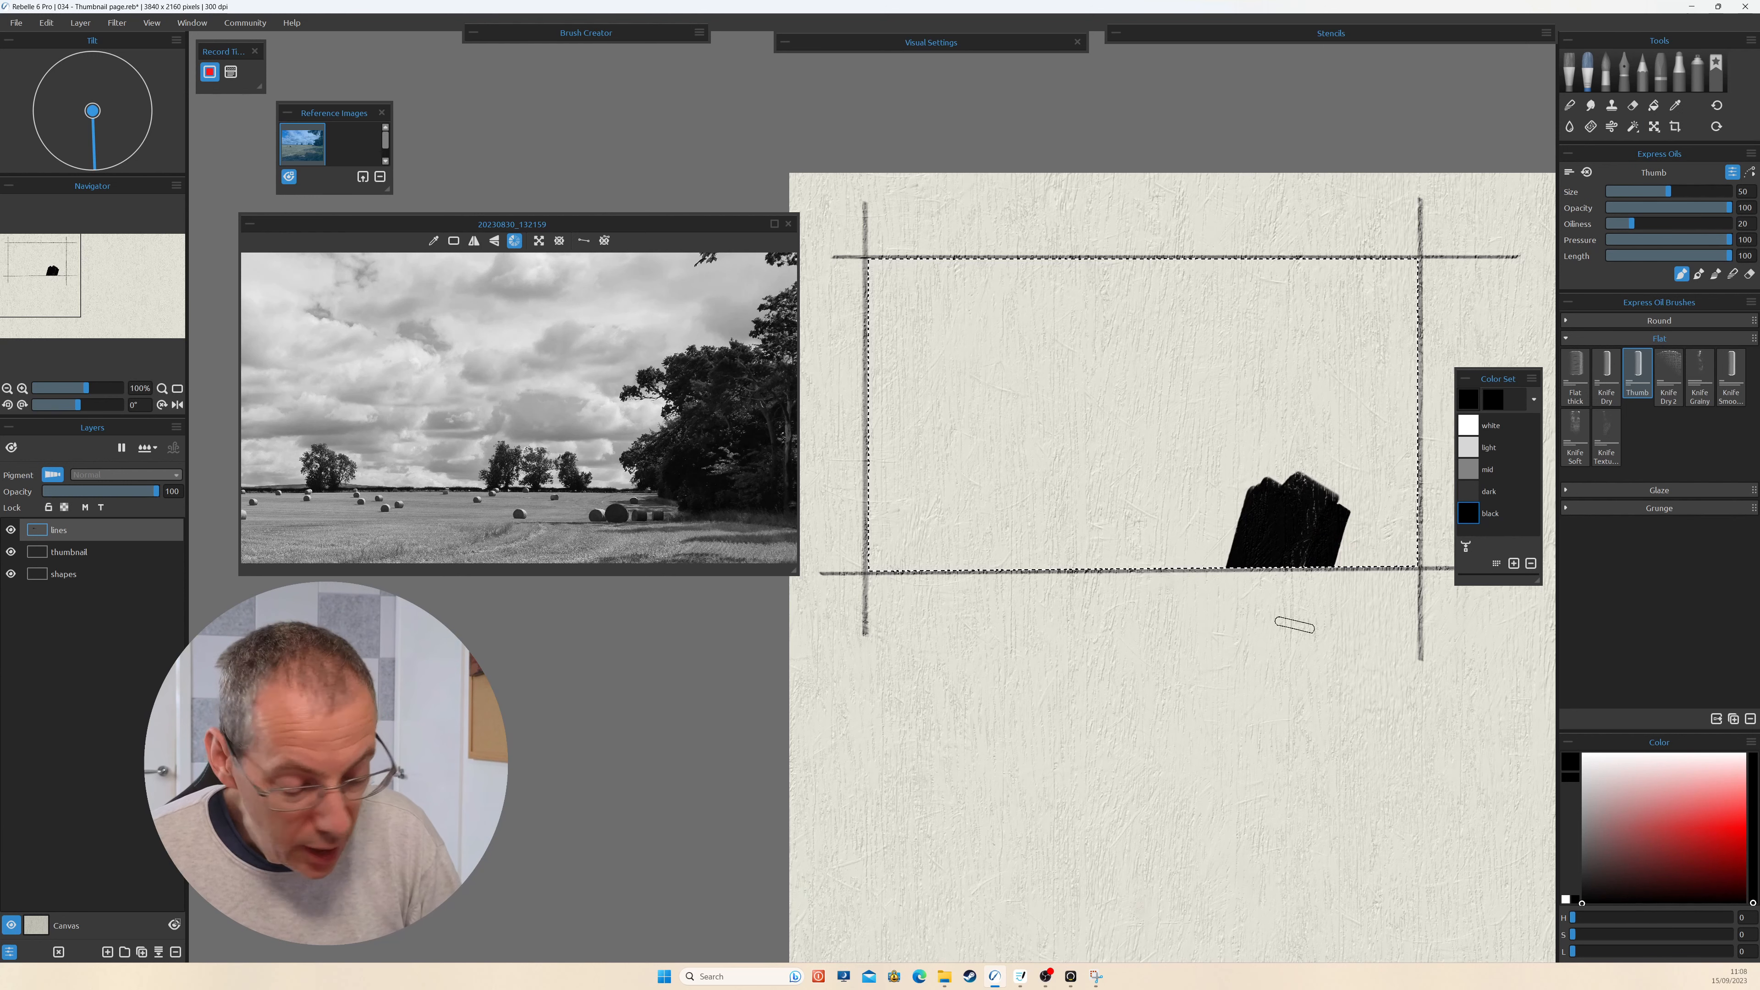
pyautogui.hotkey('ctrl', 'z')
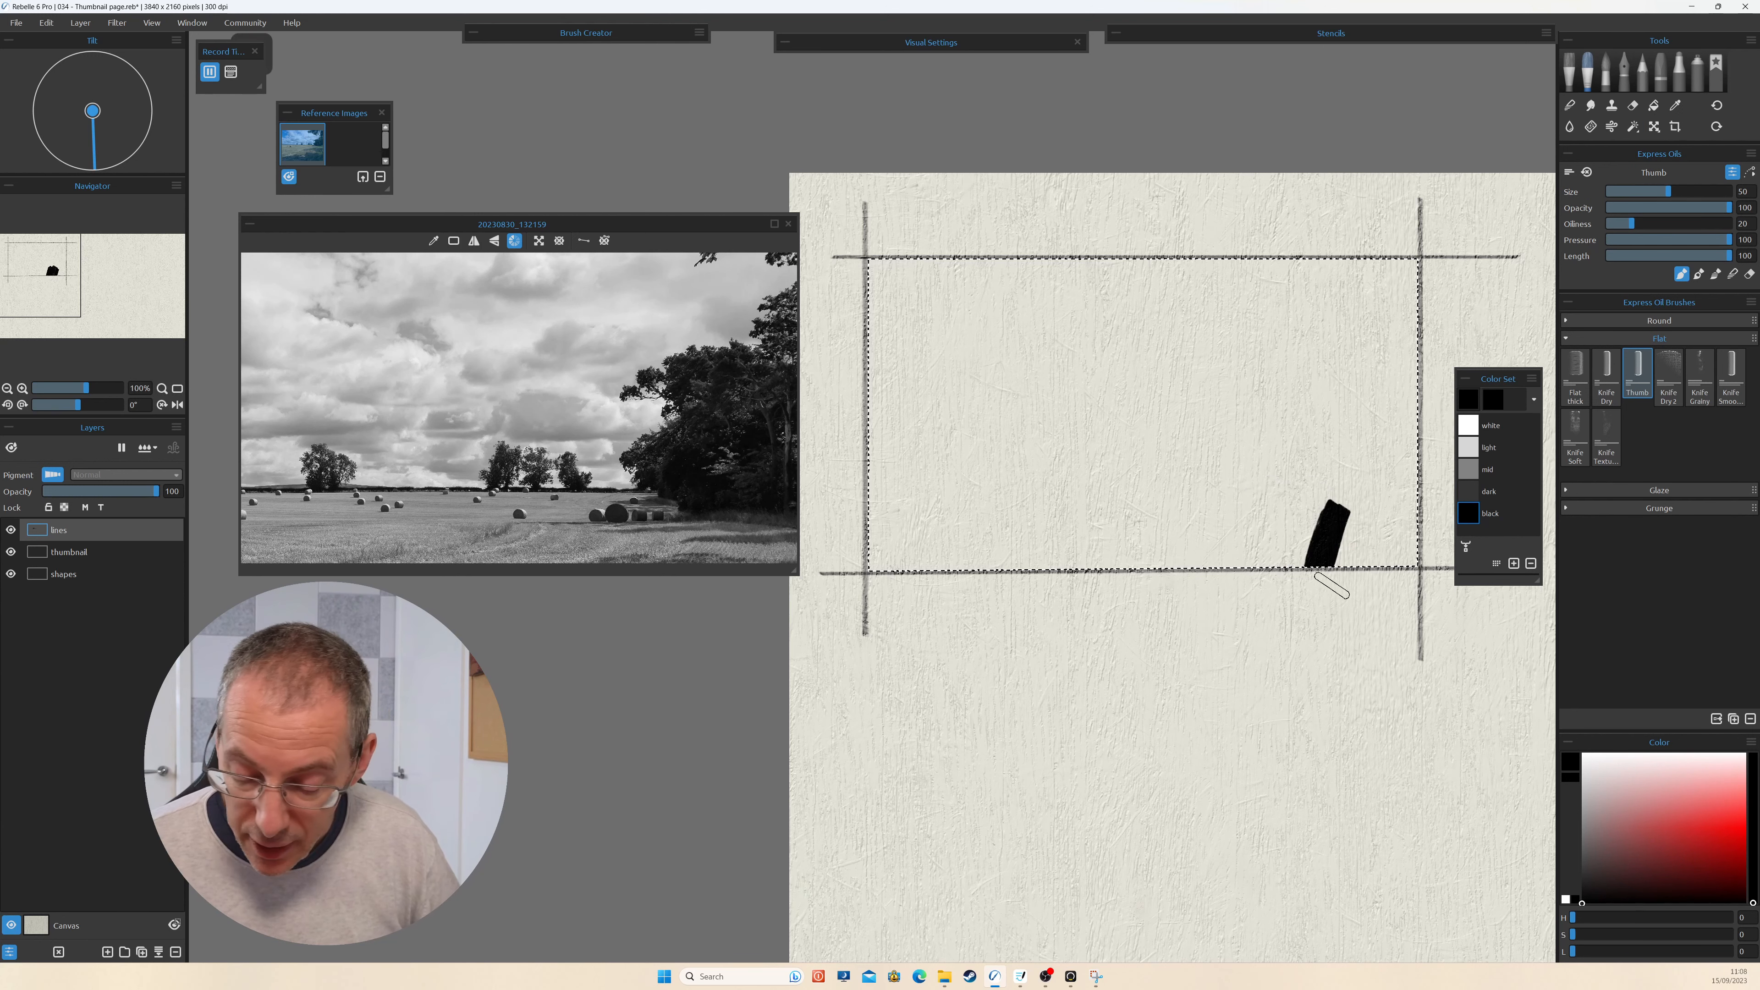
pyautogui.hotkey('ctrl', 'z')
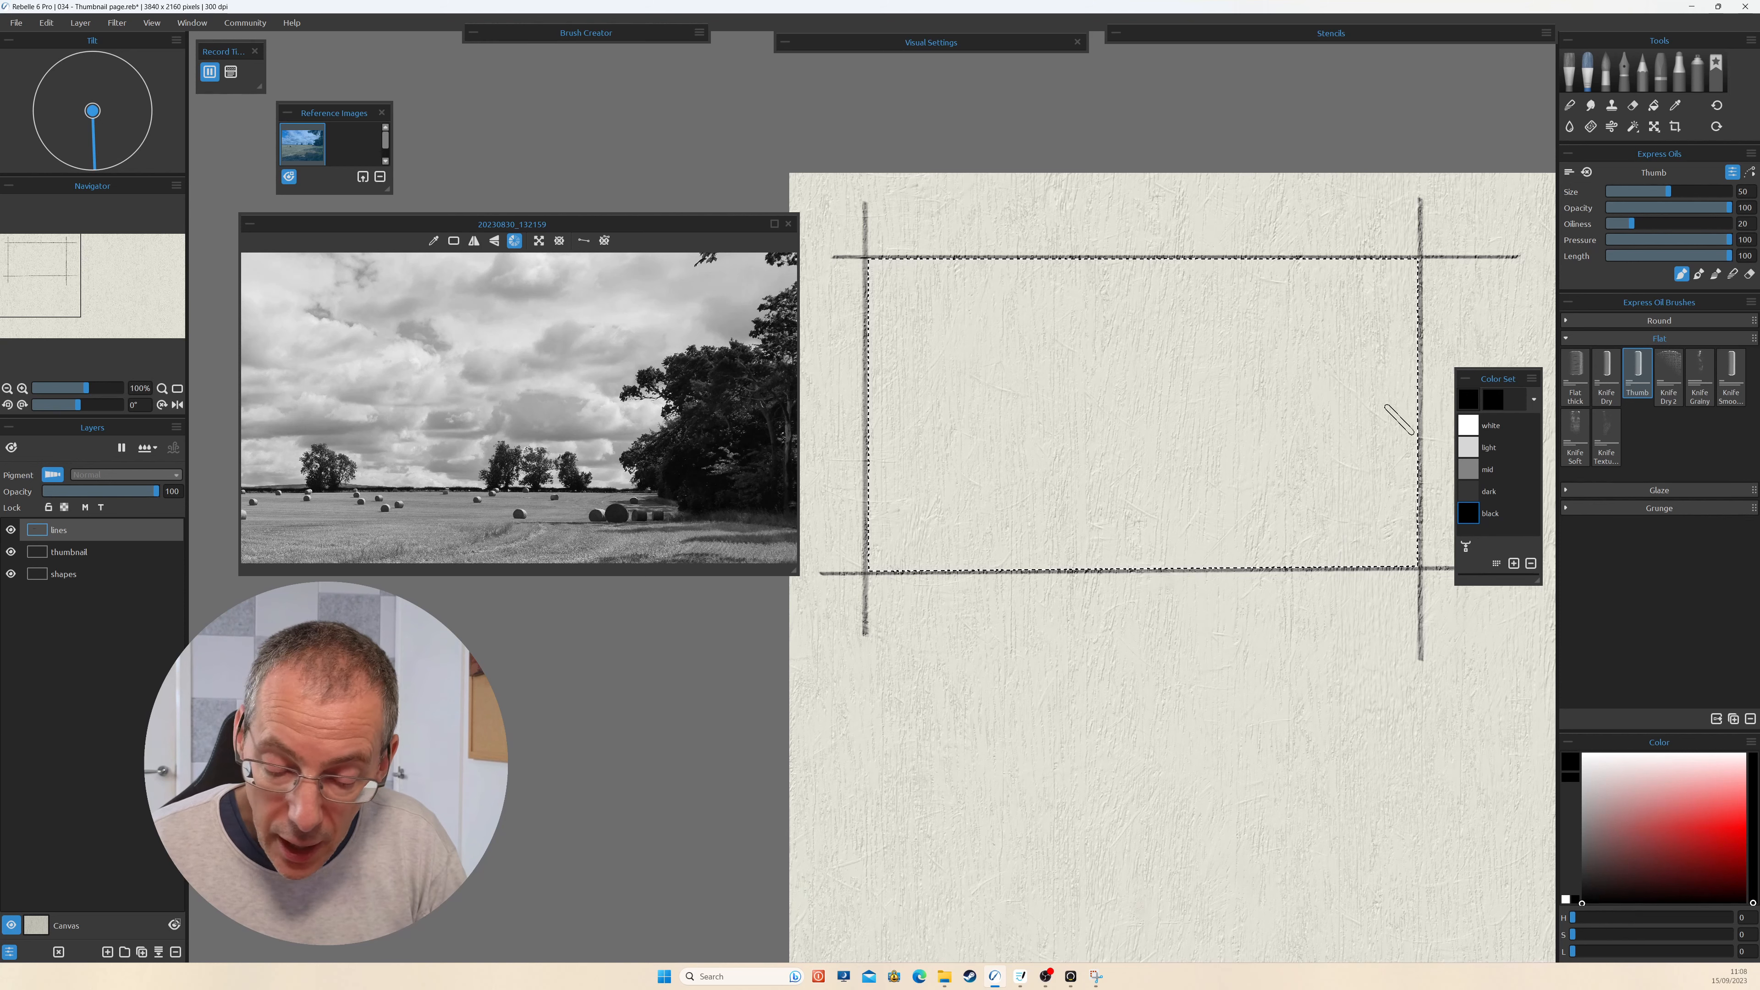
# Fill the selected frame area with the mid grey on the shapes layer and deselect it.
pyautogui.click(63, 575)
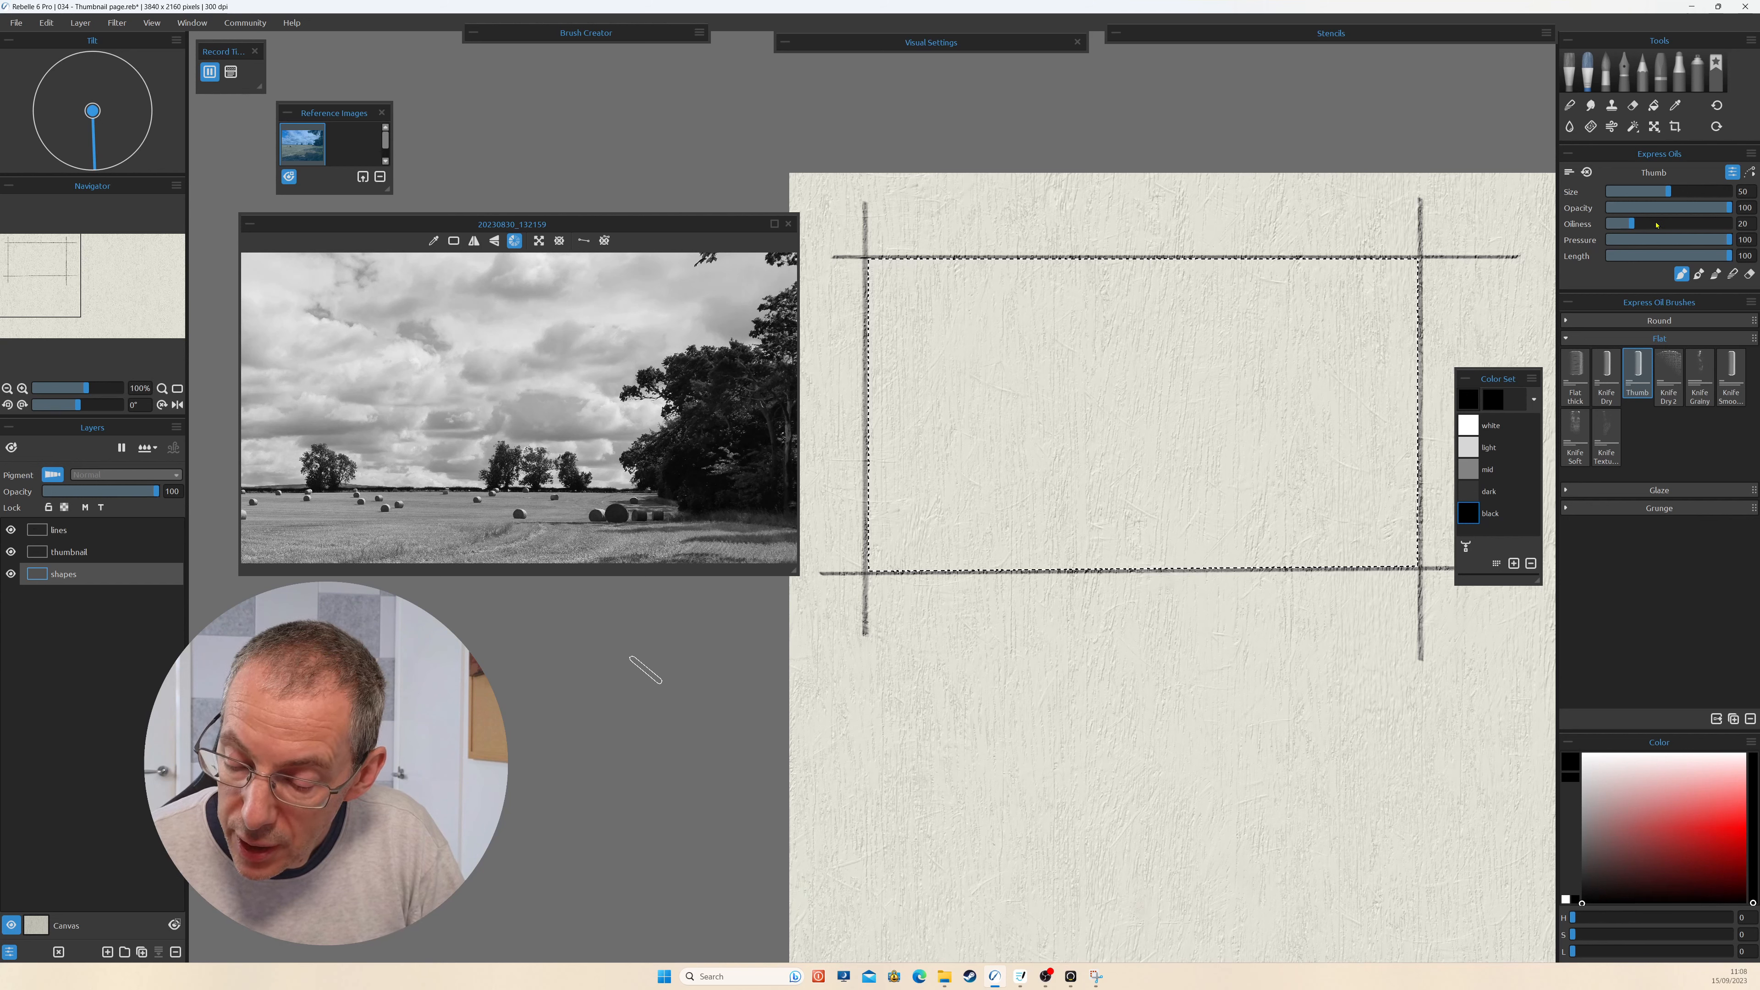
pyautogui.click(1653, 105)
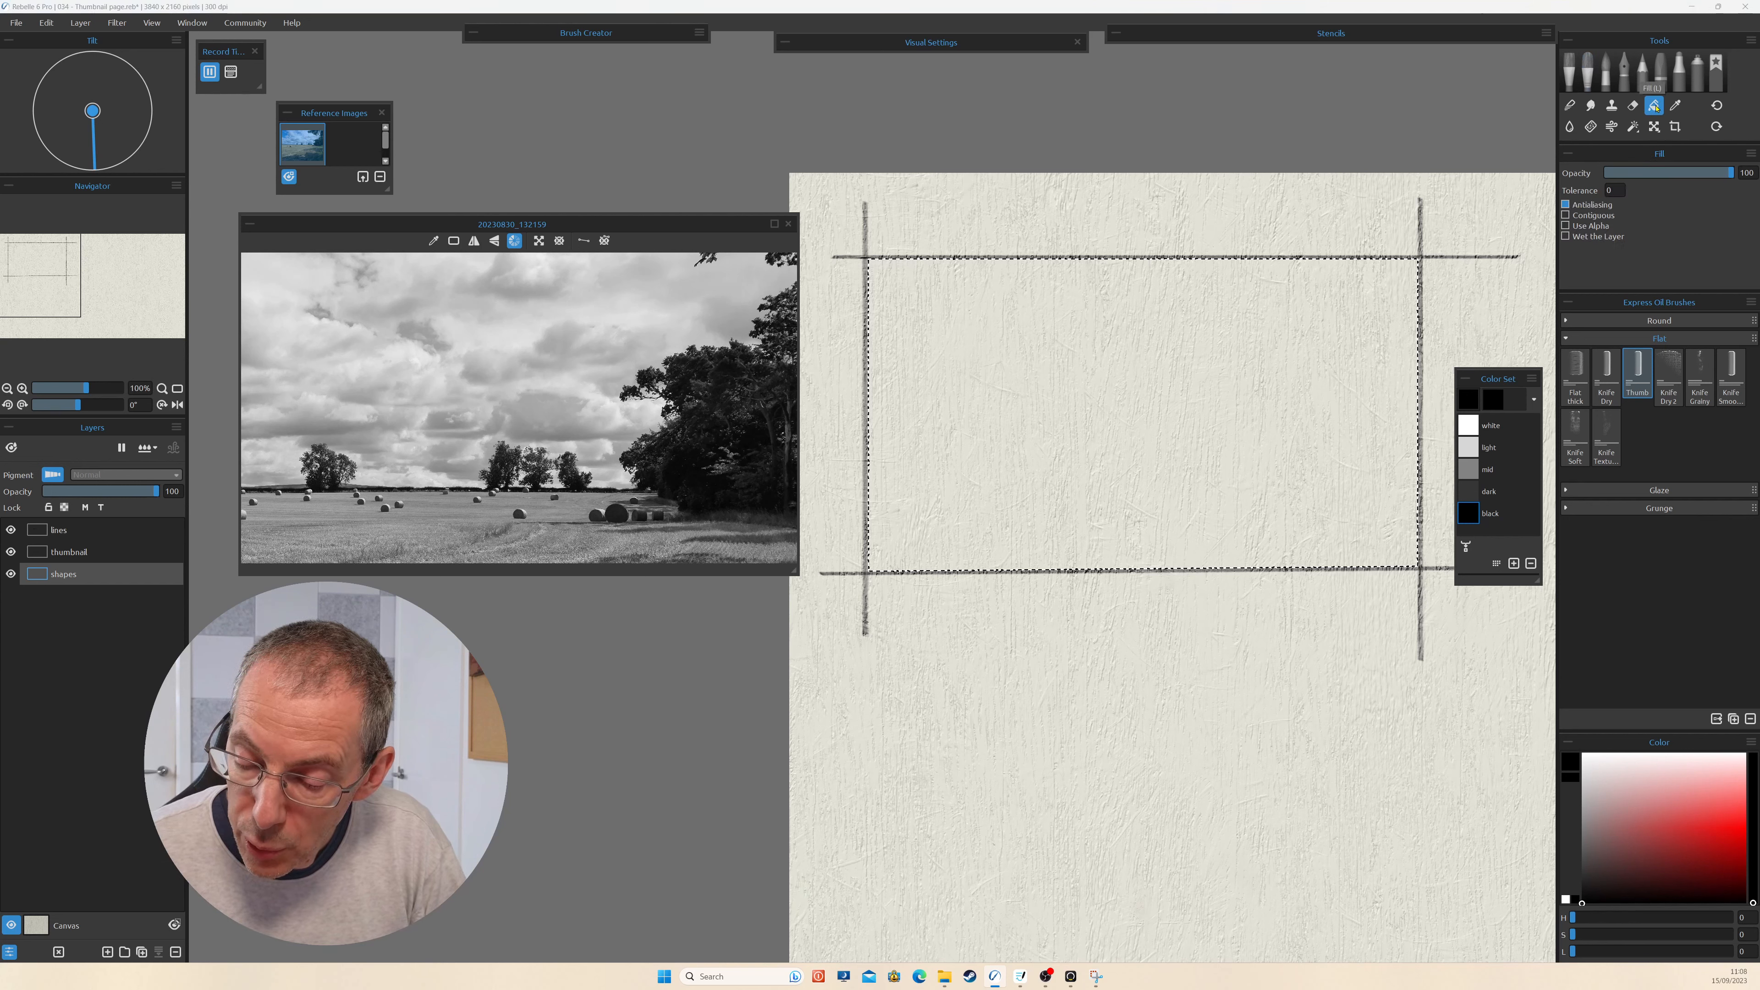
pyautogui.click(1469, 471)
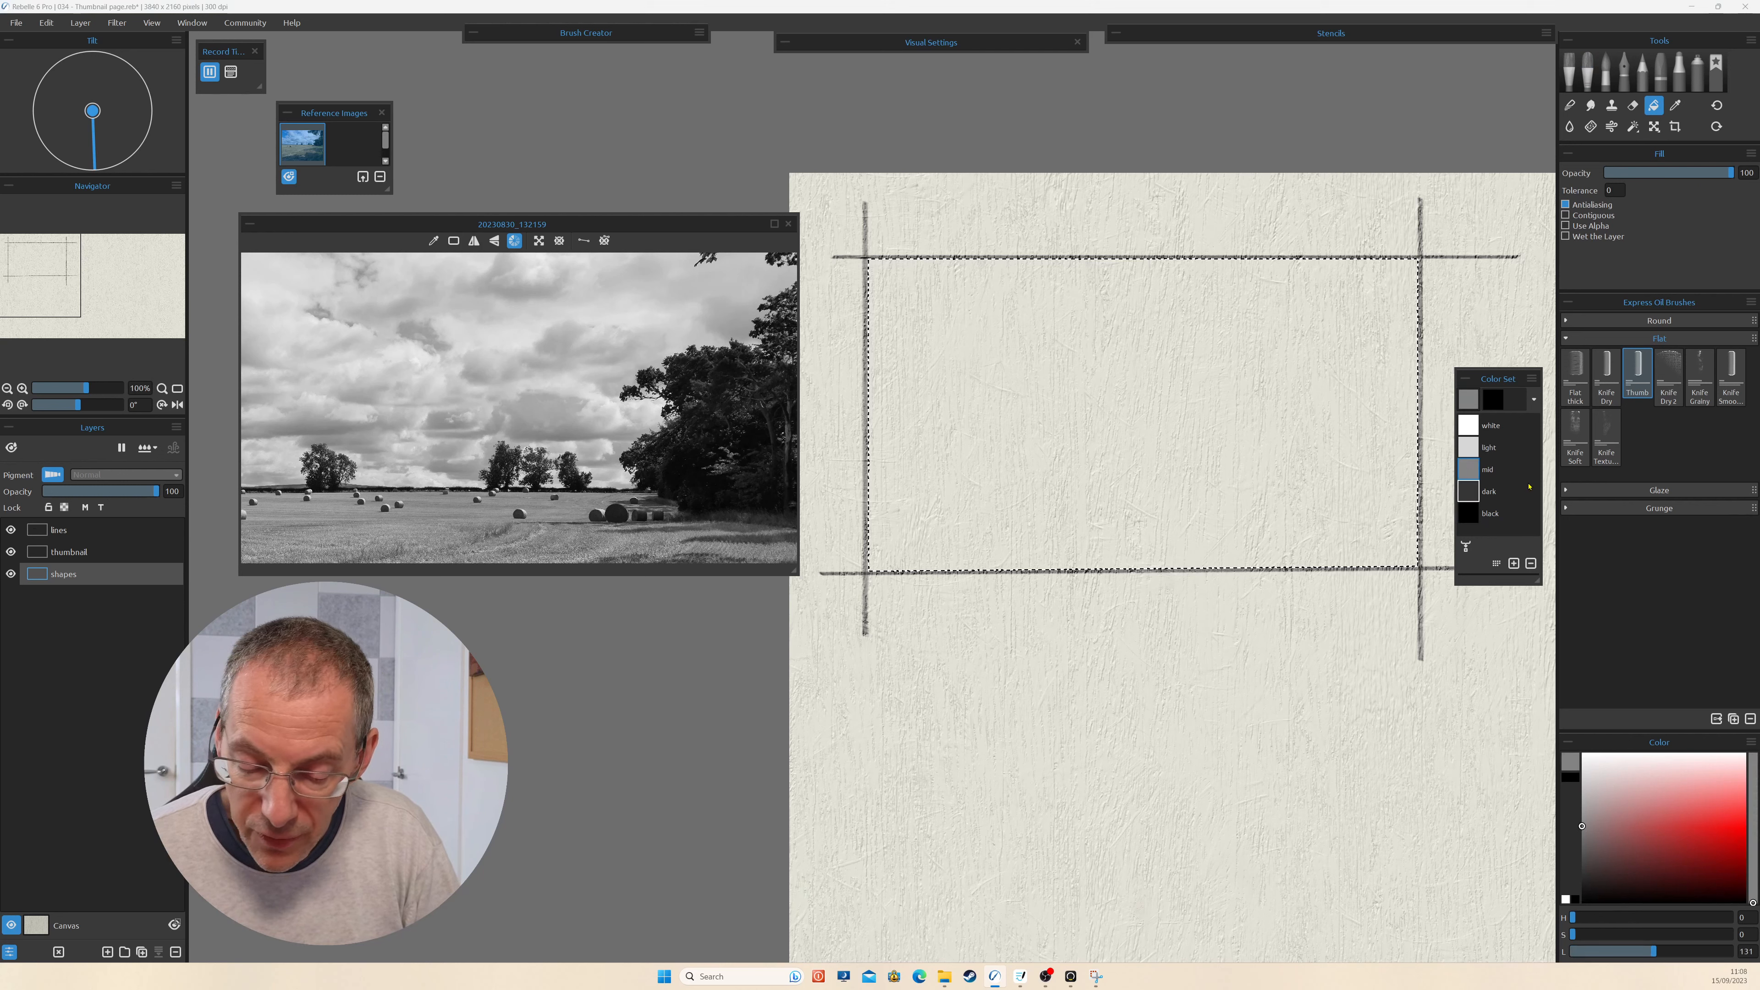
pyautogui.click(1231, 461)
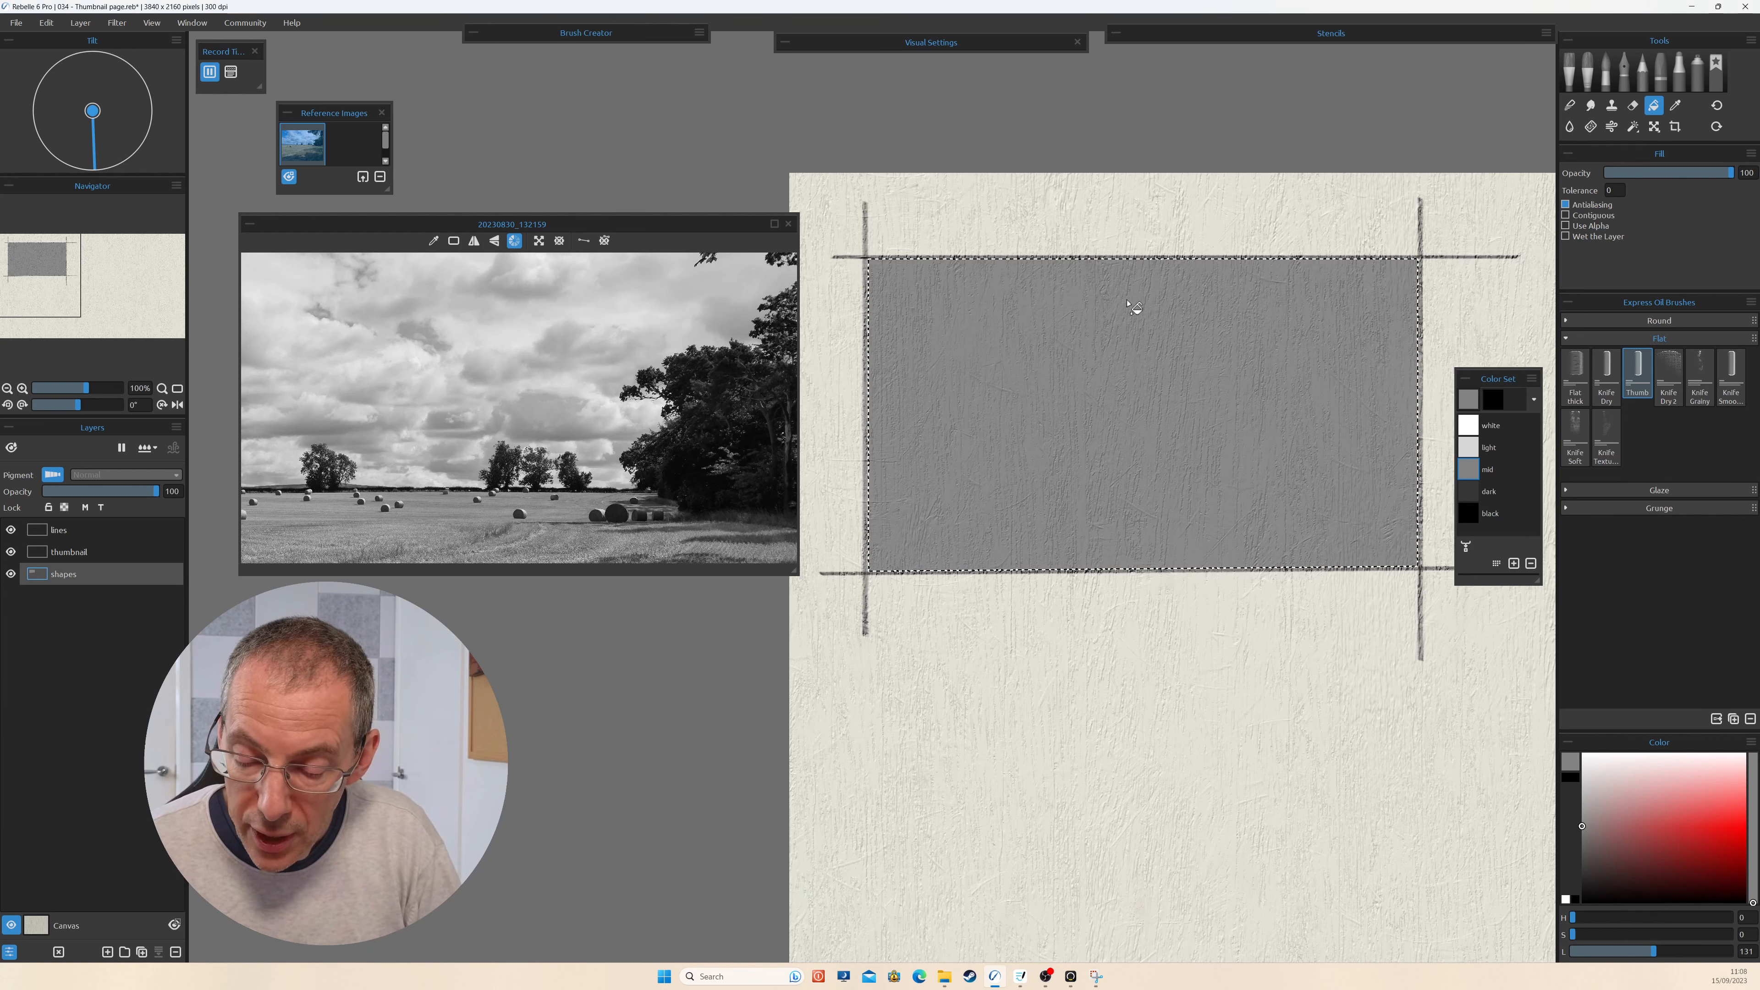
pyautogui.click(1633, 126)
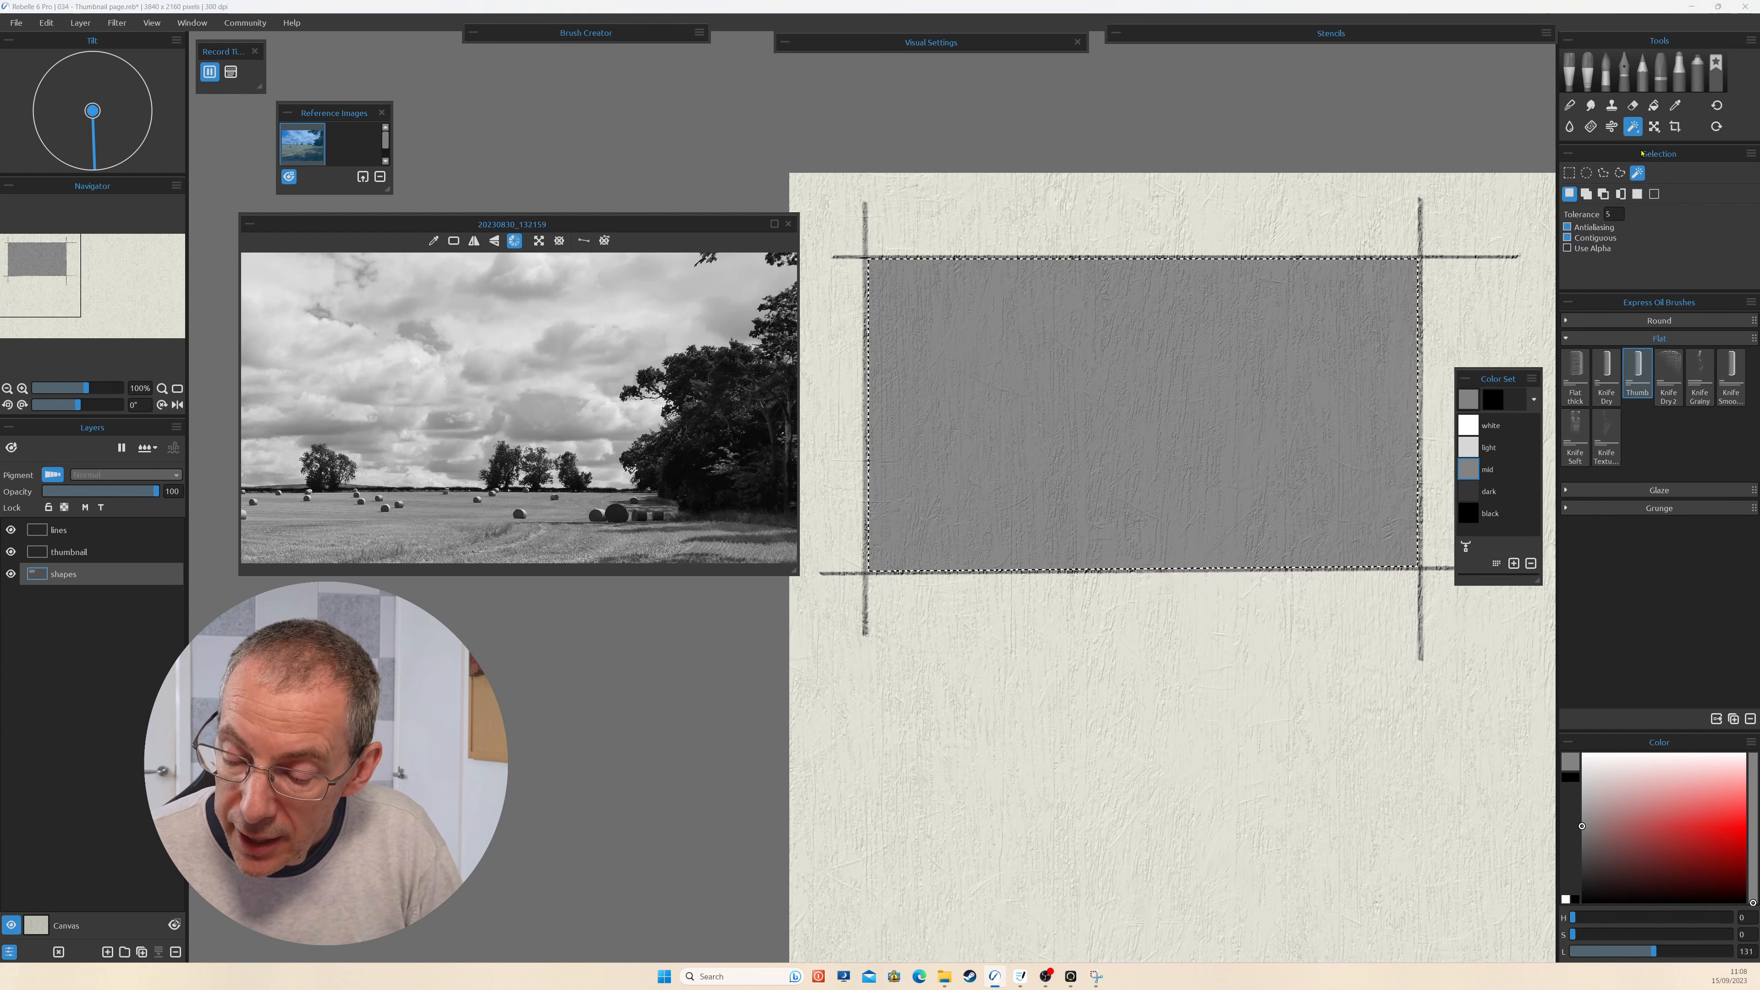
pyautogui.click(1655, 196)
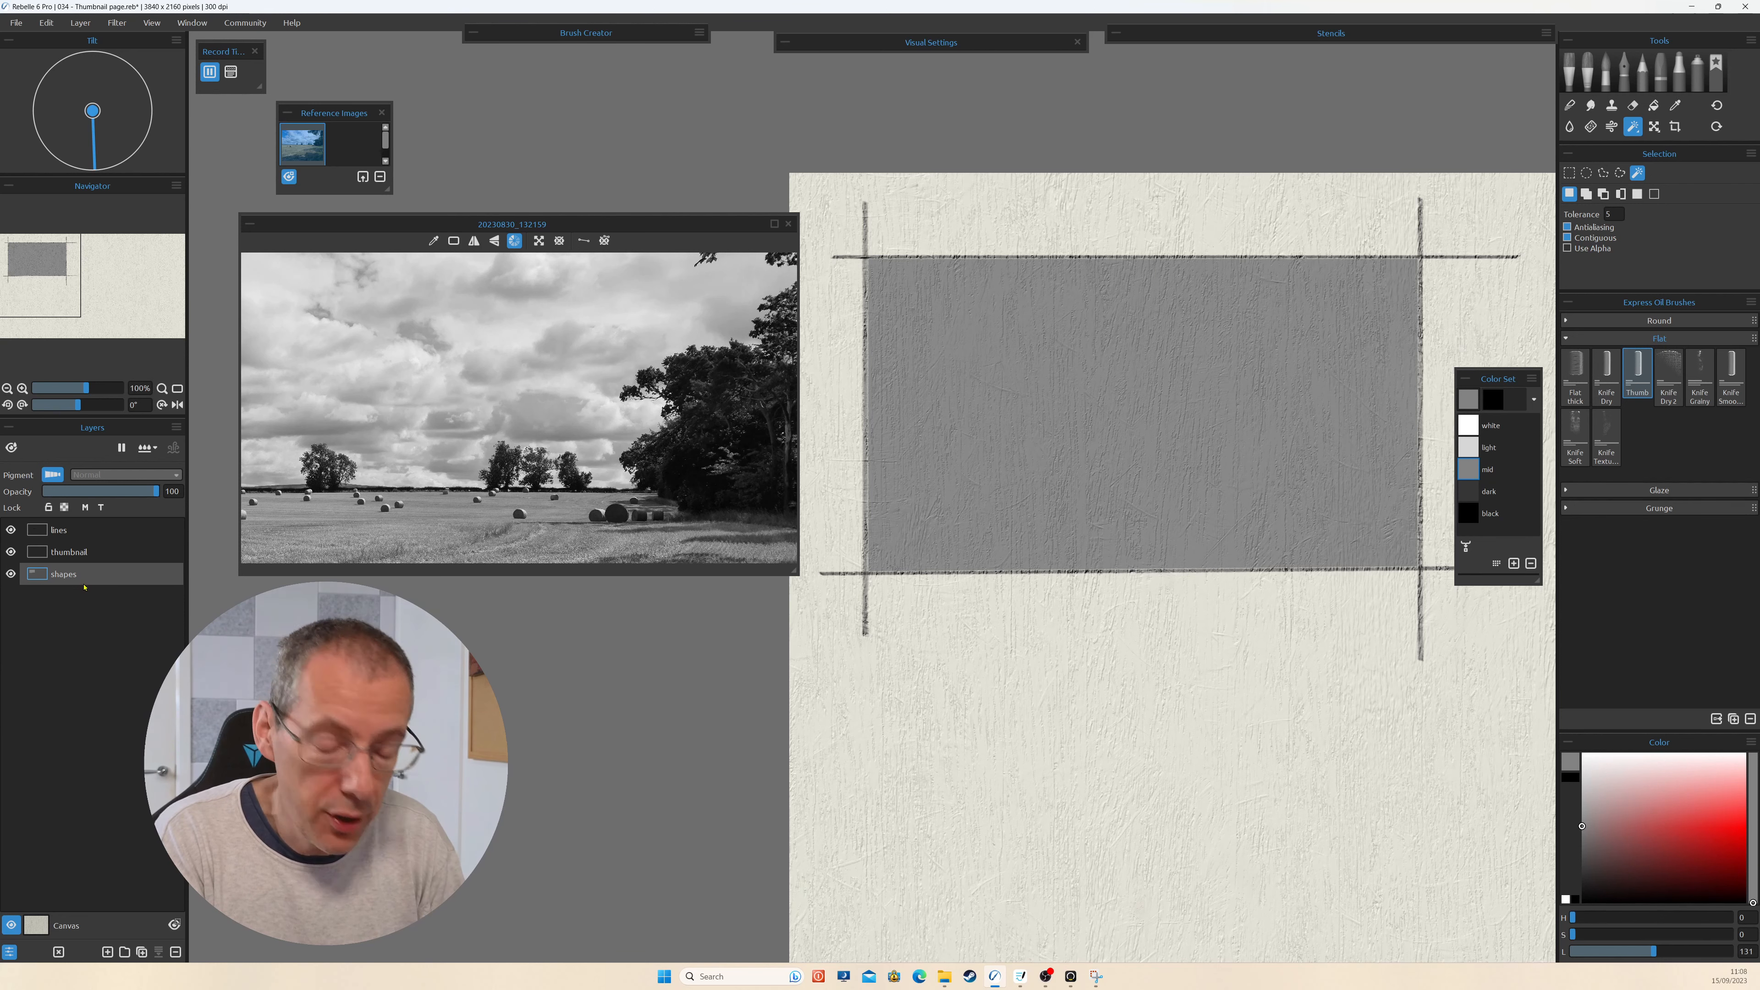
# Lock the transparency of the shapes layer and switch to the Thumb oil brush with black.
pyautogui.click(64, 507)
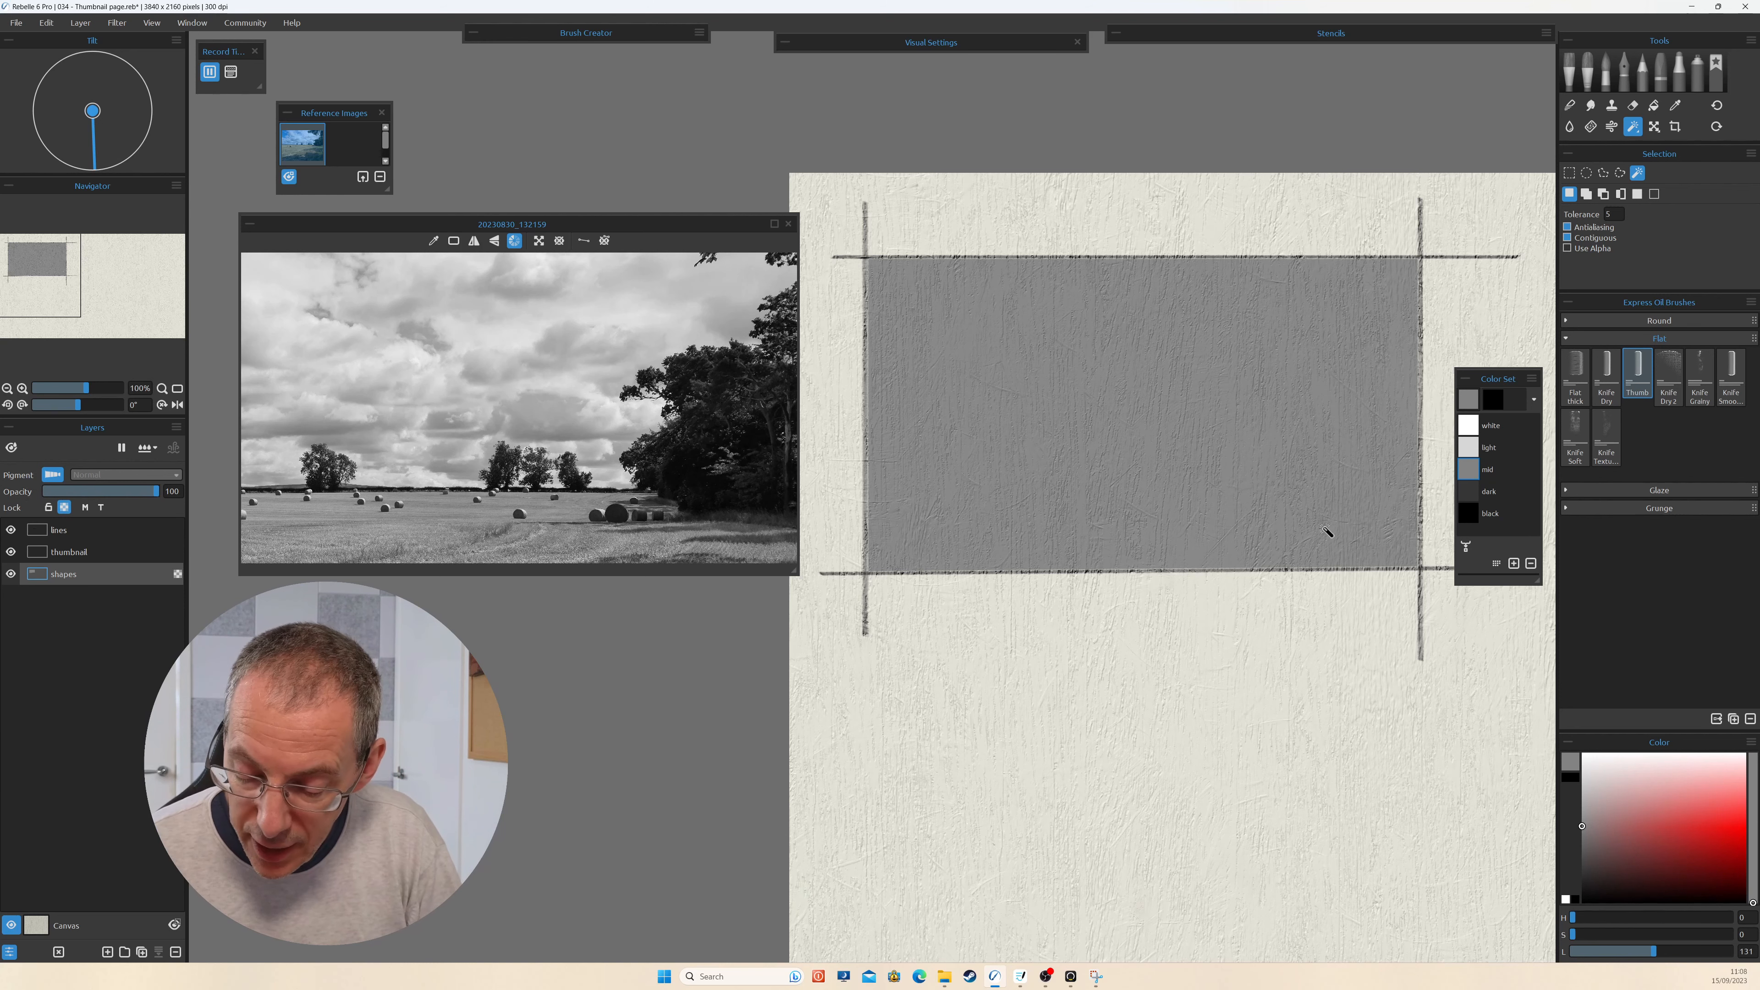
pyautogui.click(1587, 69)
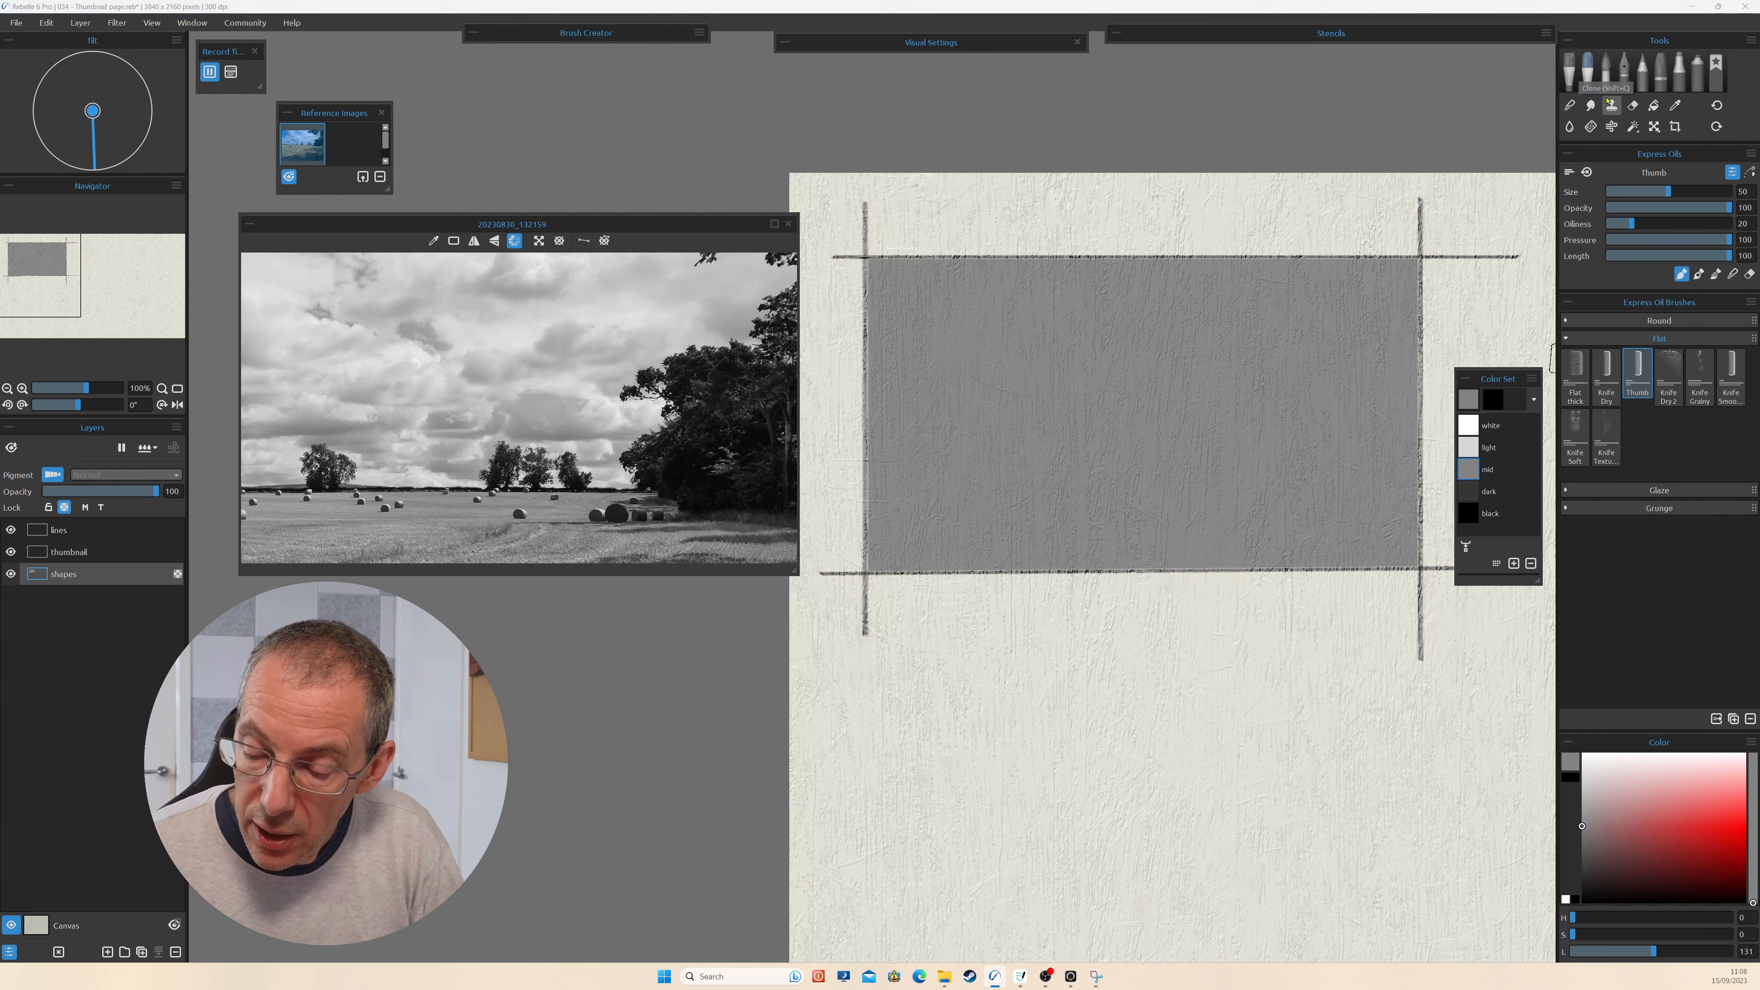
pyautogui.click(1467, 516)
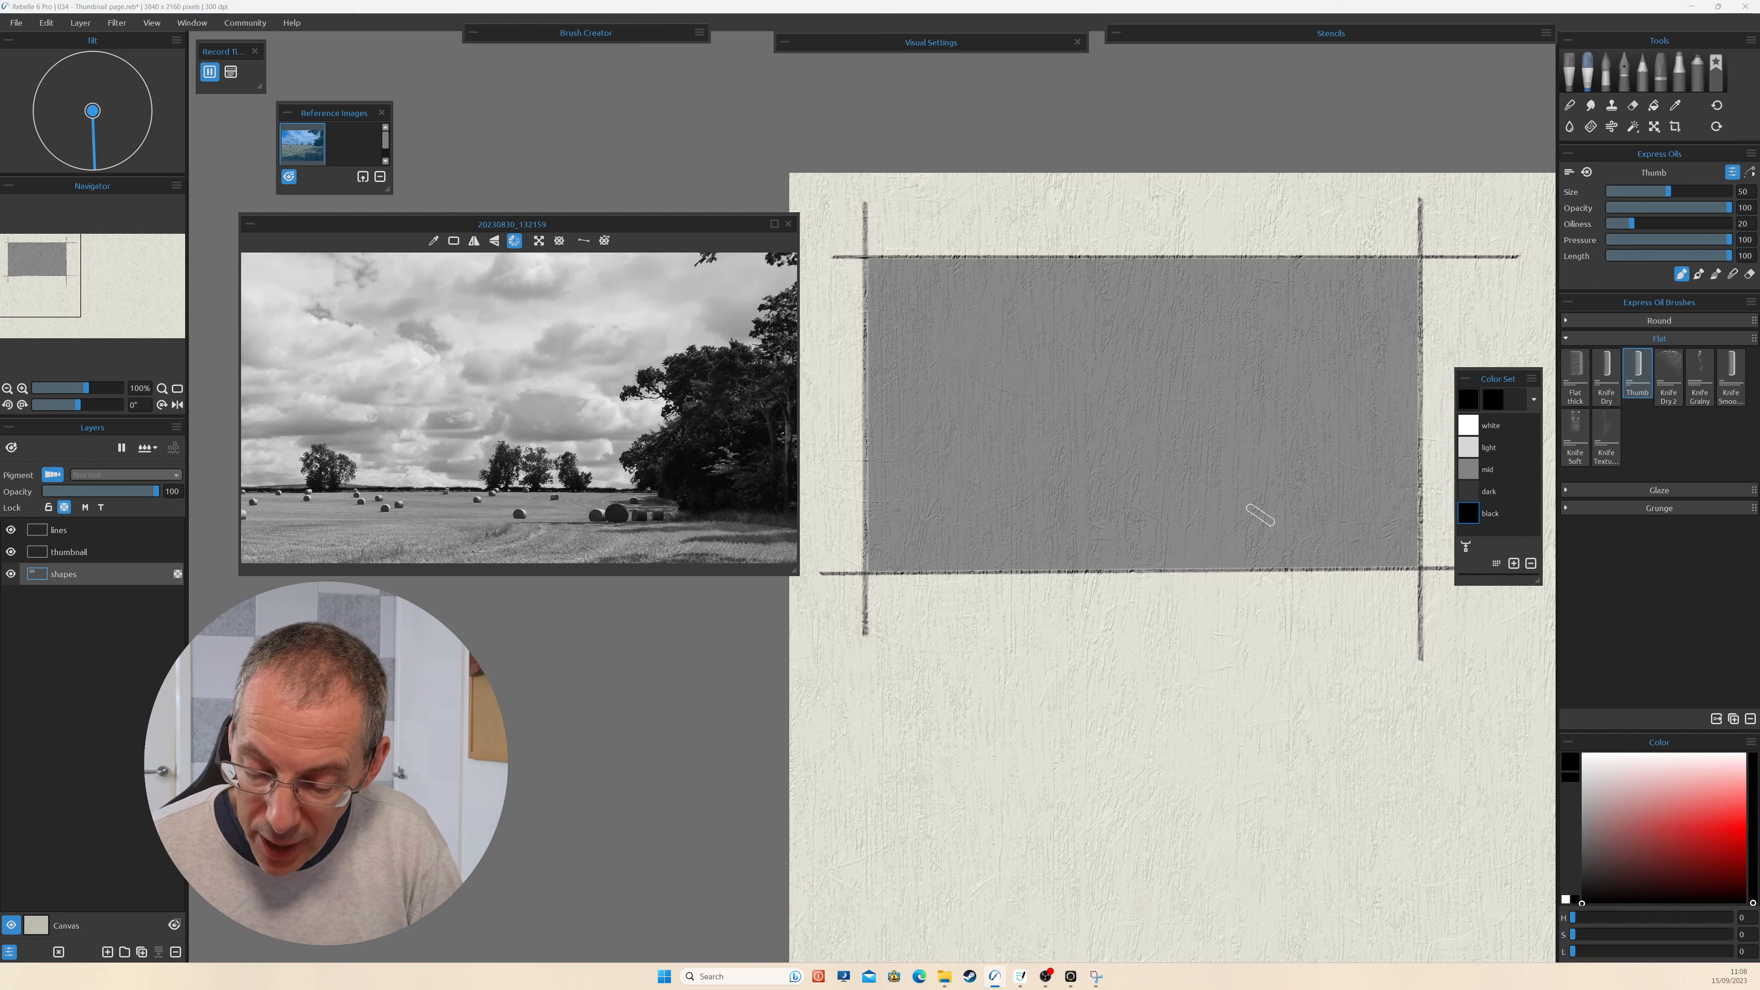
# Test the shapes layer's transparency lock with black strokes across the grey frame area, and undo them.
pyautogui.moveTo(1247, 512)
pyautogui.mouseDown()
pyautogui.moveTo(1333, 514)
pyautogui.moveTo(1354, 497)
pyautogui.moveTo(1276, 467)
pyautogui.moveTo(1297, 296)
pyautogui.moveTo(1333, 222)
pyautogui.mouseUp()
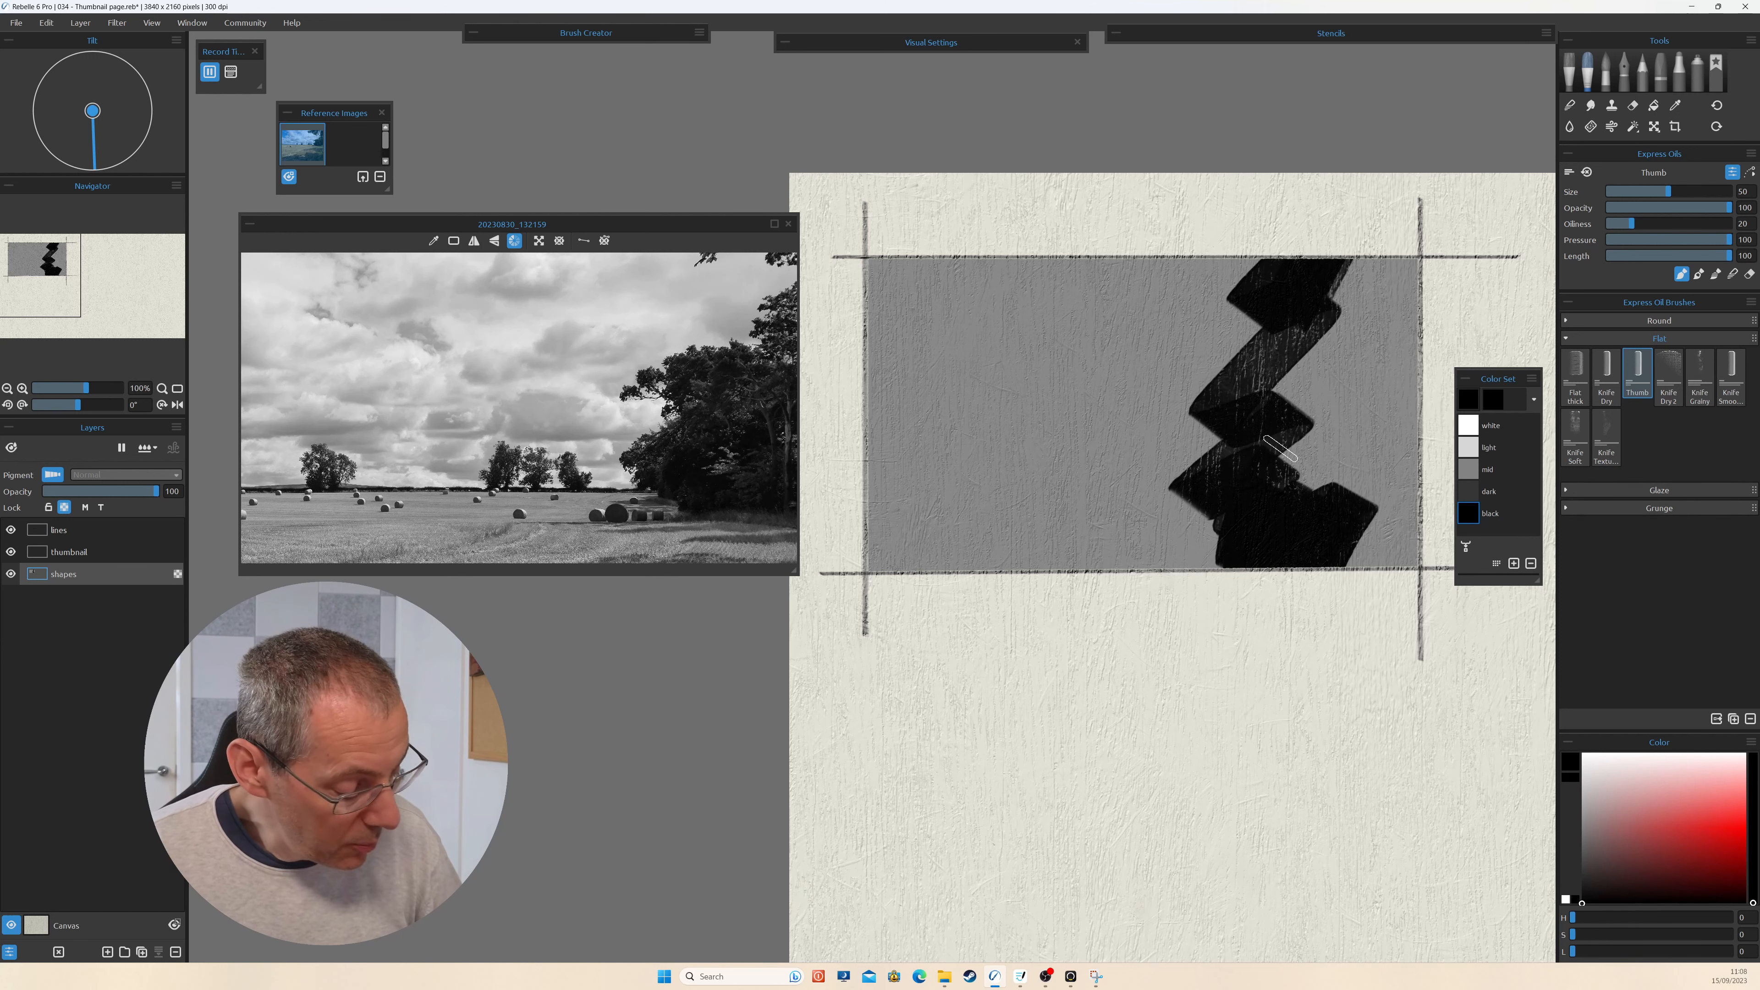
pyautogui.hotkey('ctrl', 'z')
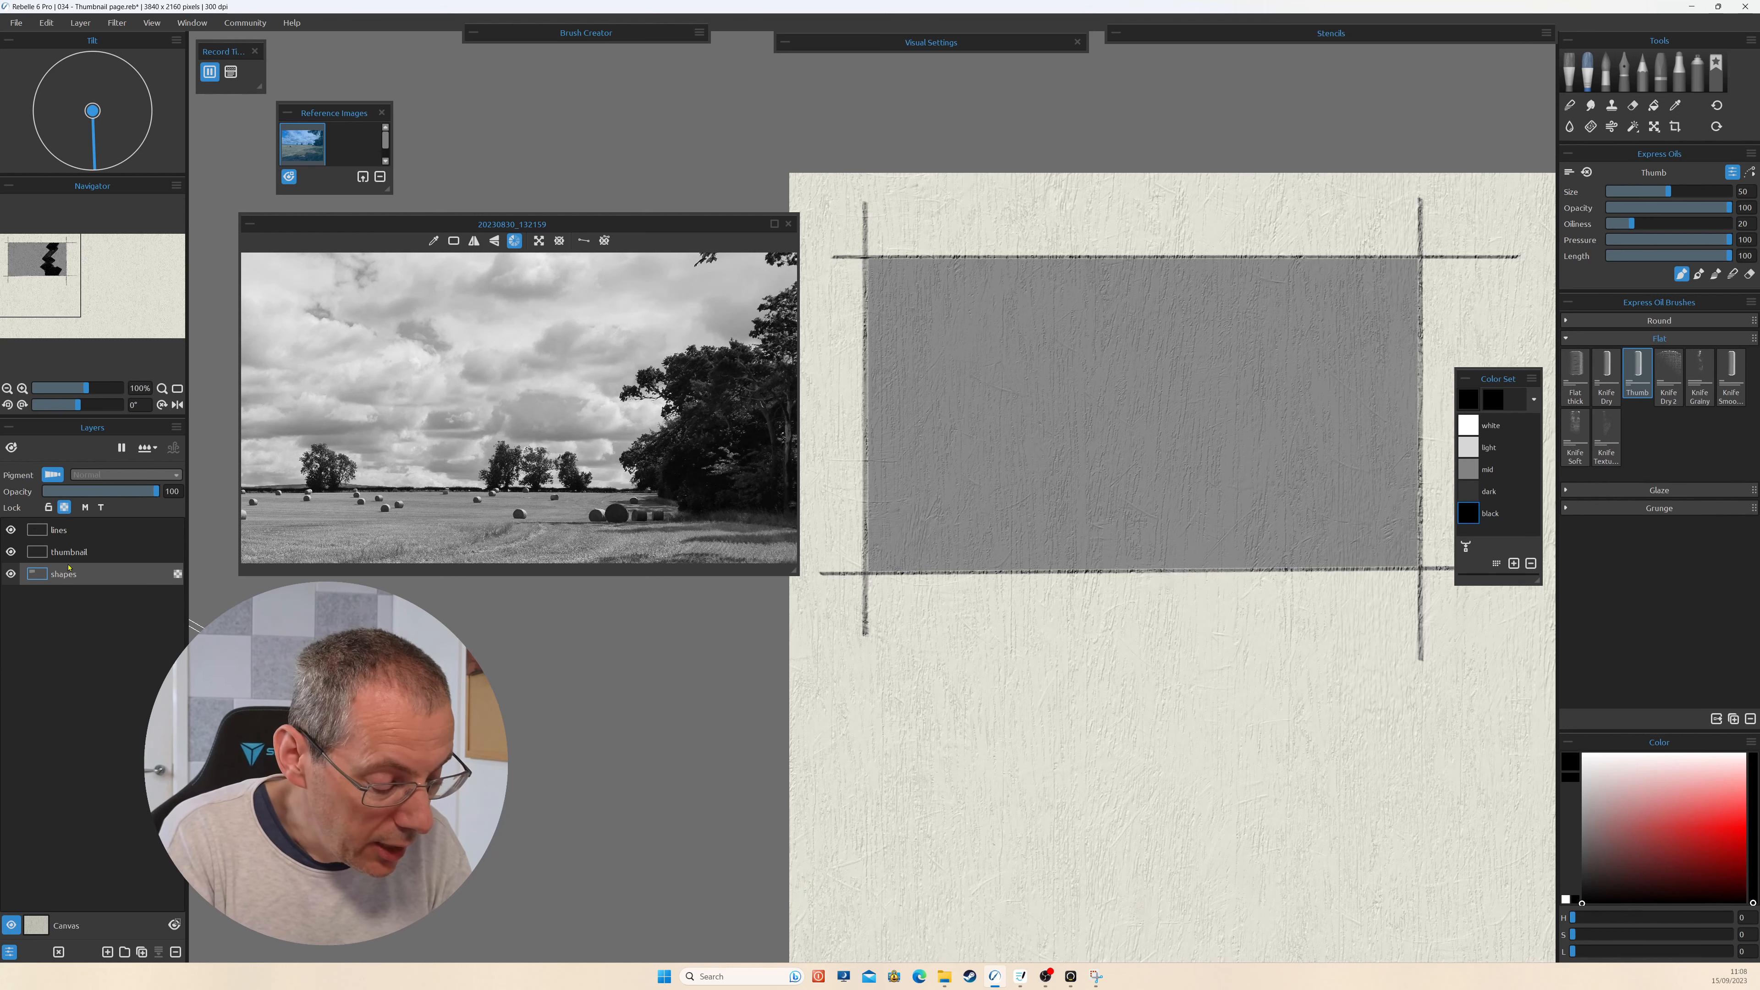
# Make the thumbnail layer a clipping mask on the shapes layer below it.
pyautogui.click(77, 553)
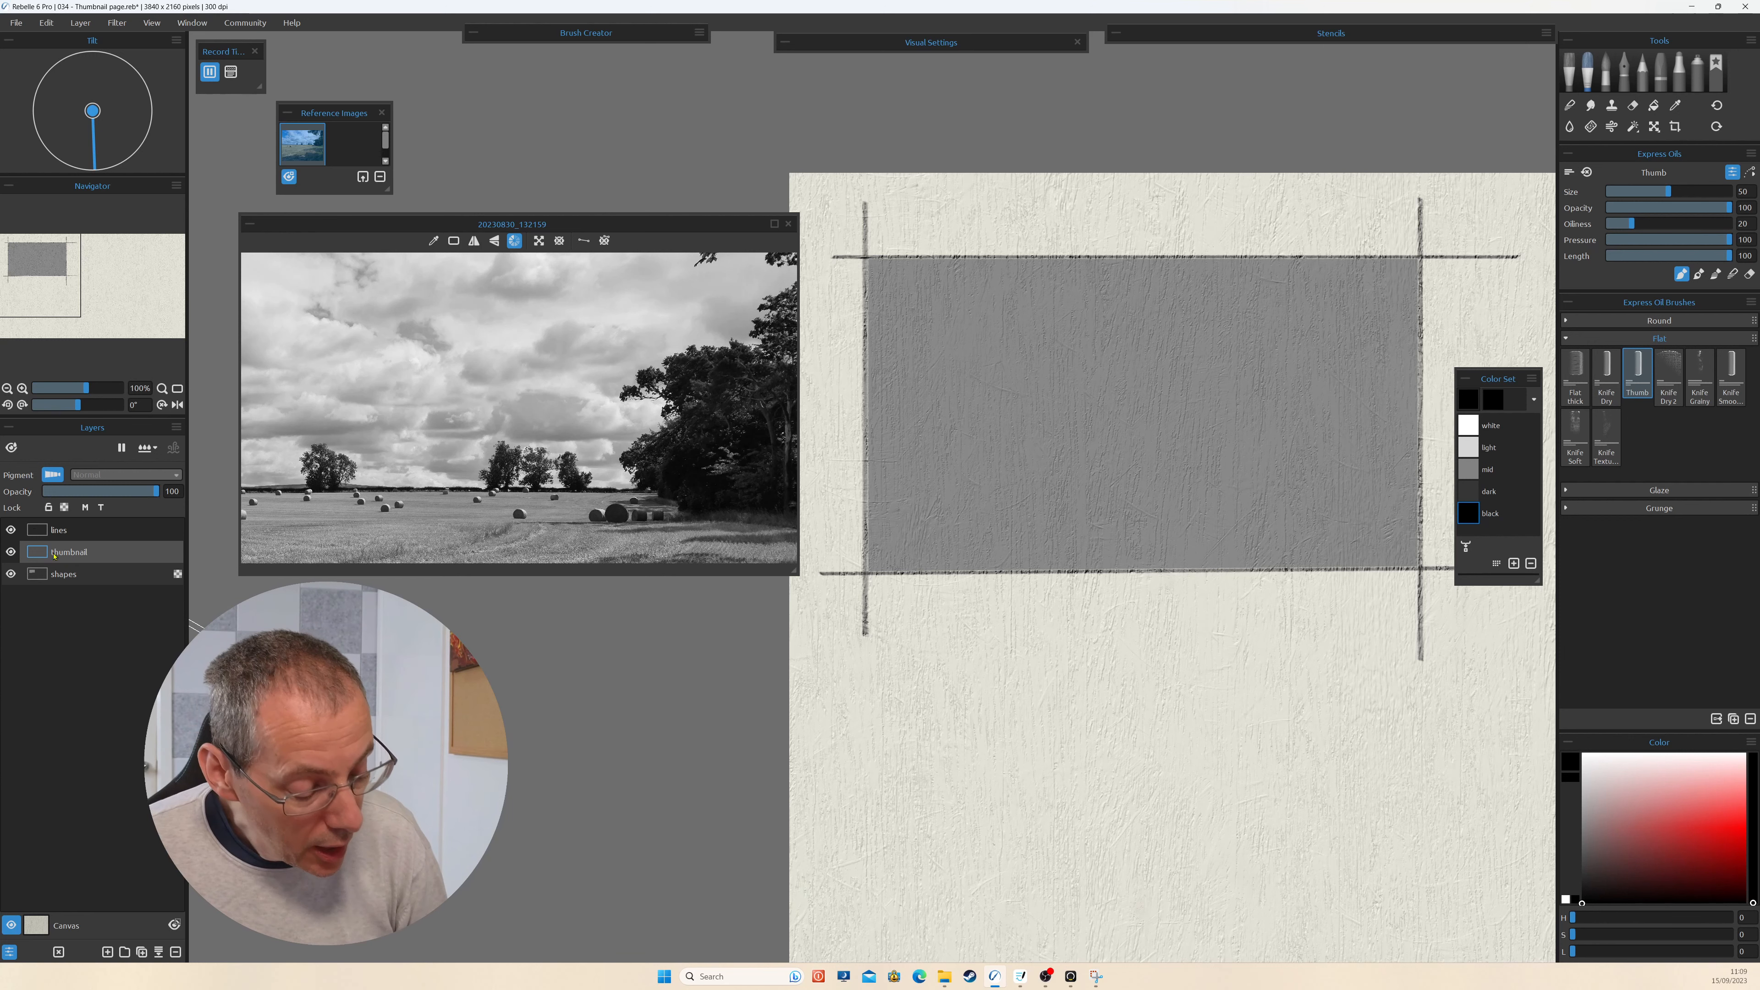
pyautogui.rightClick(71, 558)
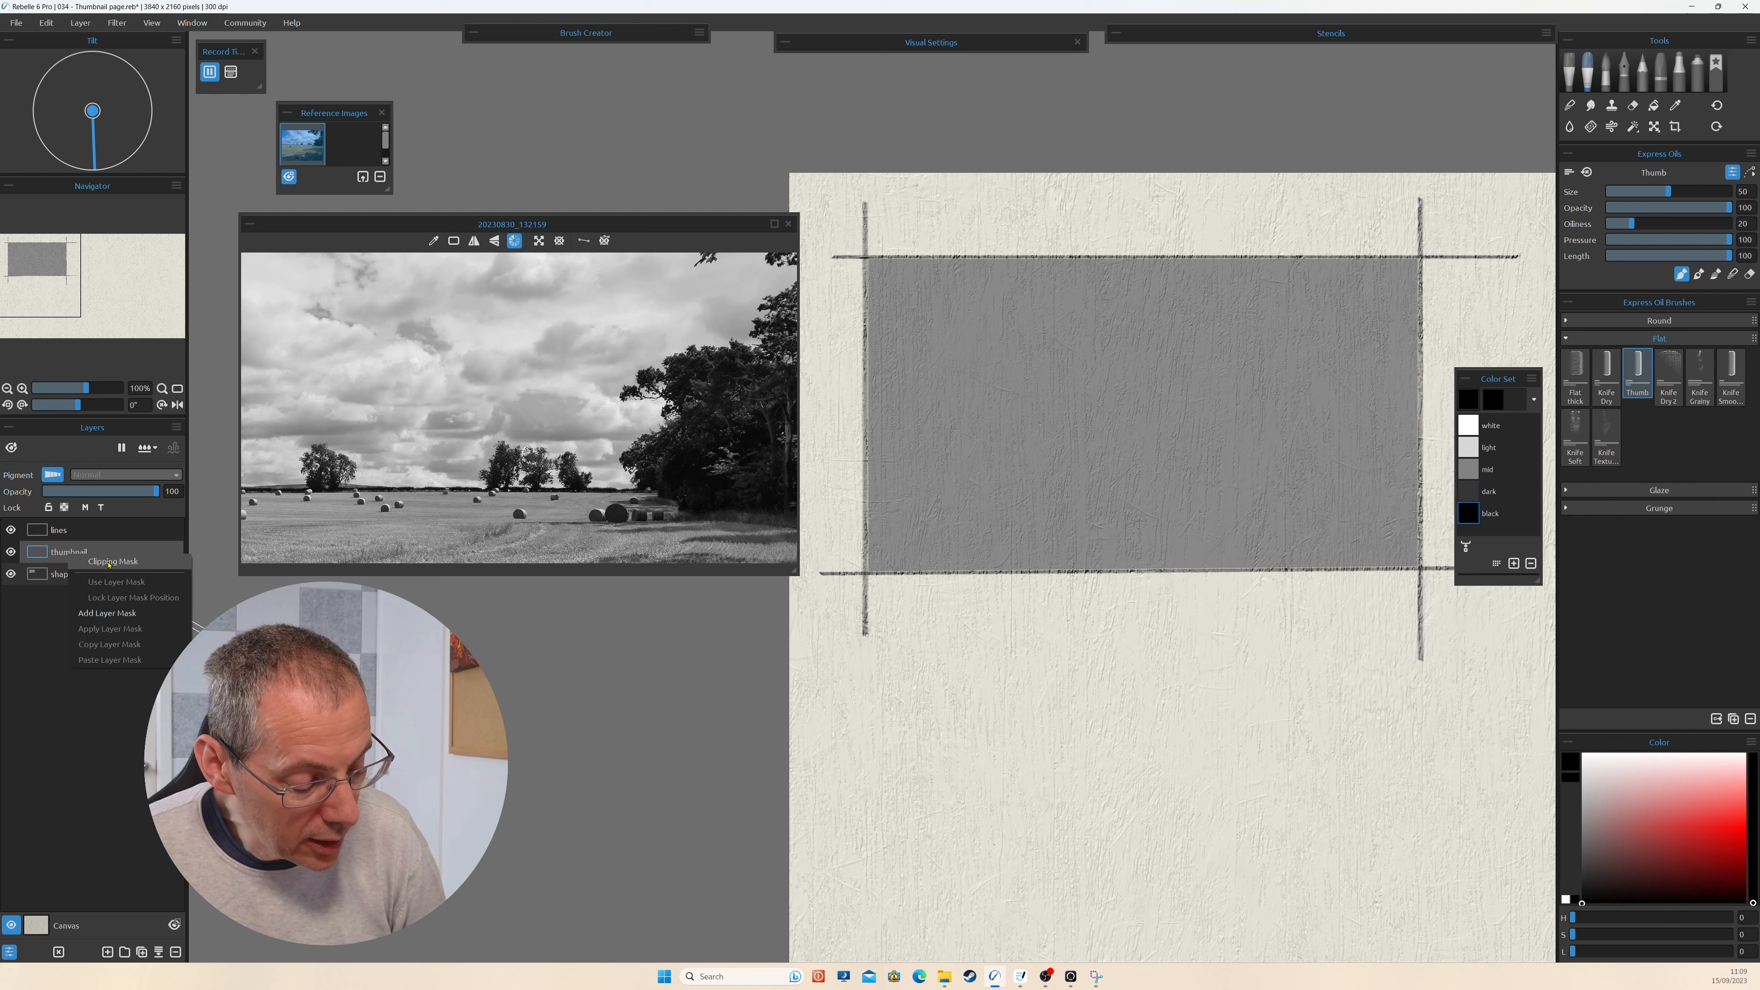
pyautogui.click(109, 563)
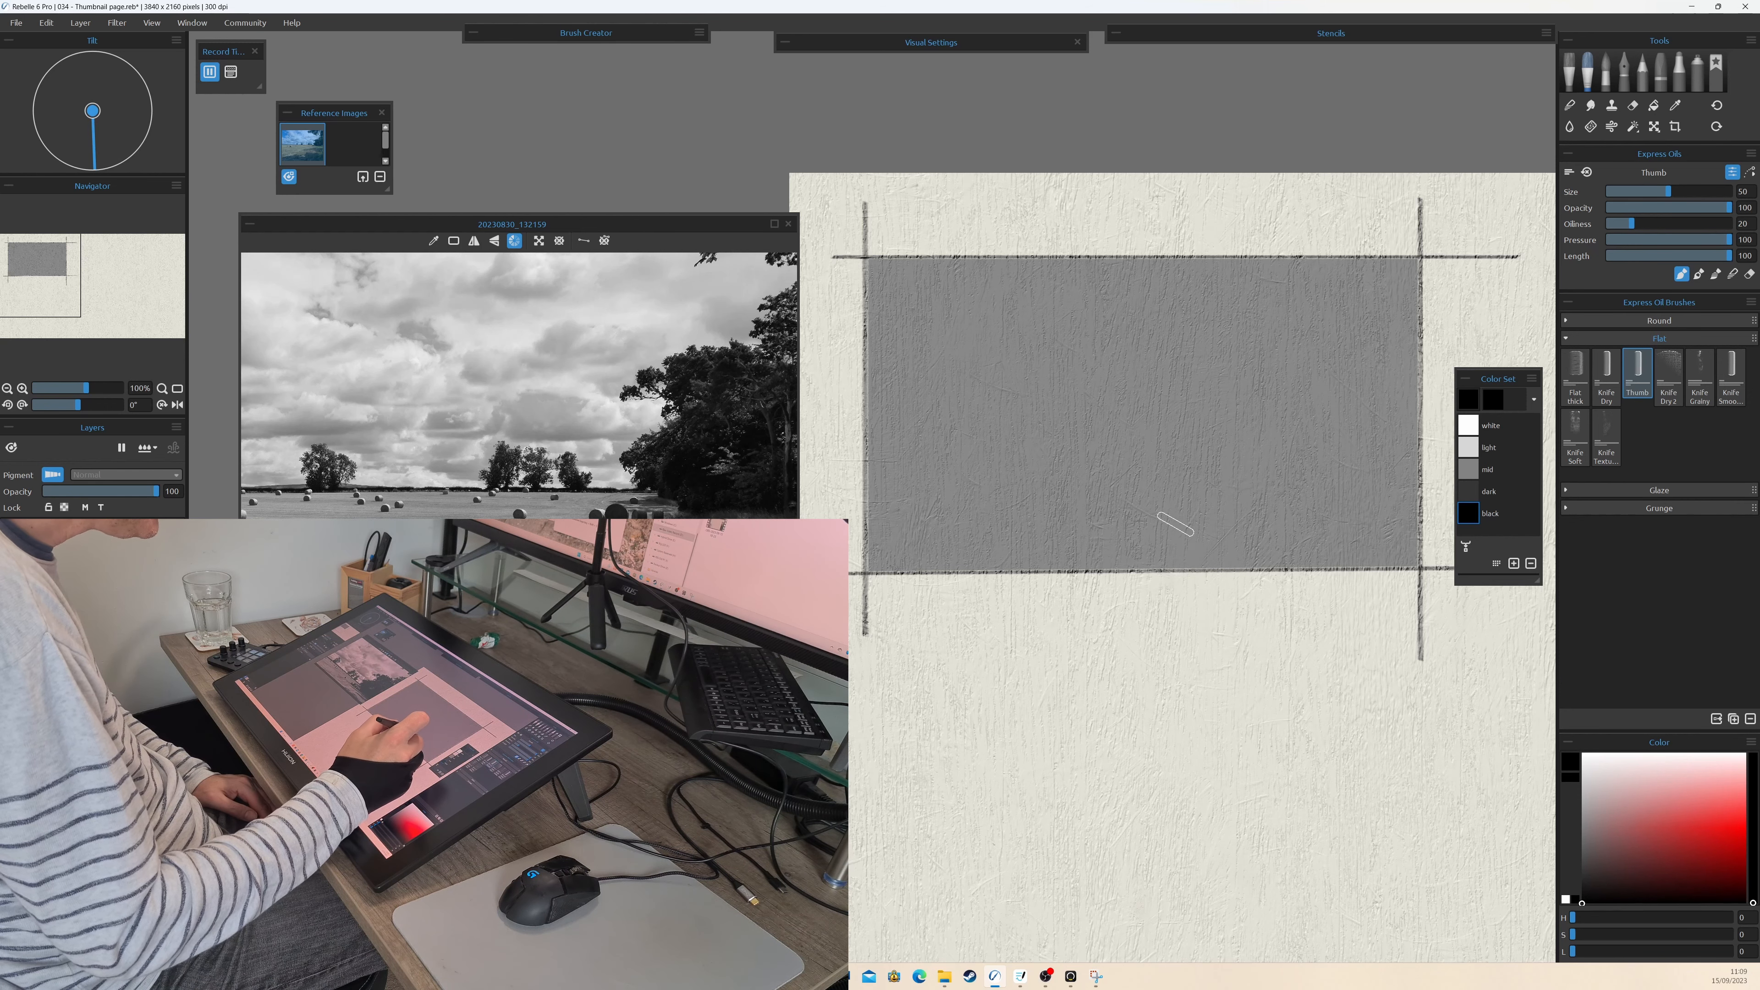
# Test the clipping mask by painting black and light strokes across the frame edges on the thumbnail layer.
pyautogui.moveTo(1168, 551)
pyautogui.mouseDown()
pyautogui.moveTo(1178, 527)
pyautogui.moveTo(1199, 598)
pyautogui.moveTo(1205, 540)
pyautogui.moveTo(1150, 443)
pyautogui.moveTo(1108, 540)
pyautogui.moveTo(1236, 389)
pyautogui.mouseUp()
pyautogui.moveTo(1136, 305)
pyautogui.mouseDown()
pyautogui.moveTo(1257, 293)
pyautogui.moveTo(1247, 350)
pyautogui.mouseUp()
pyautogui.click(1468, 448)
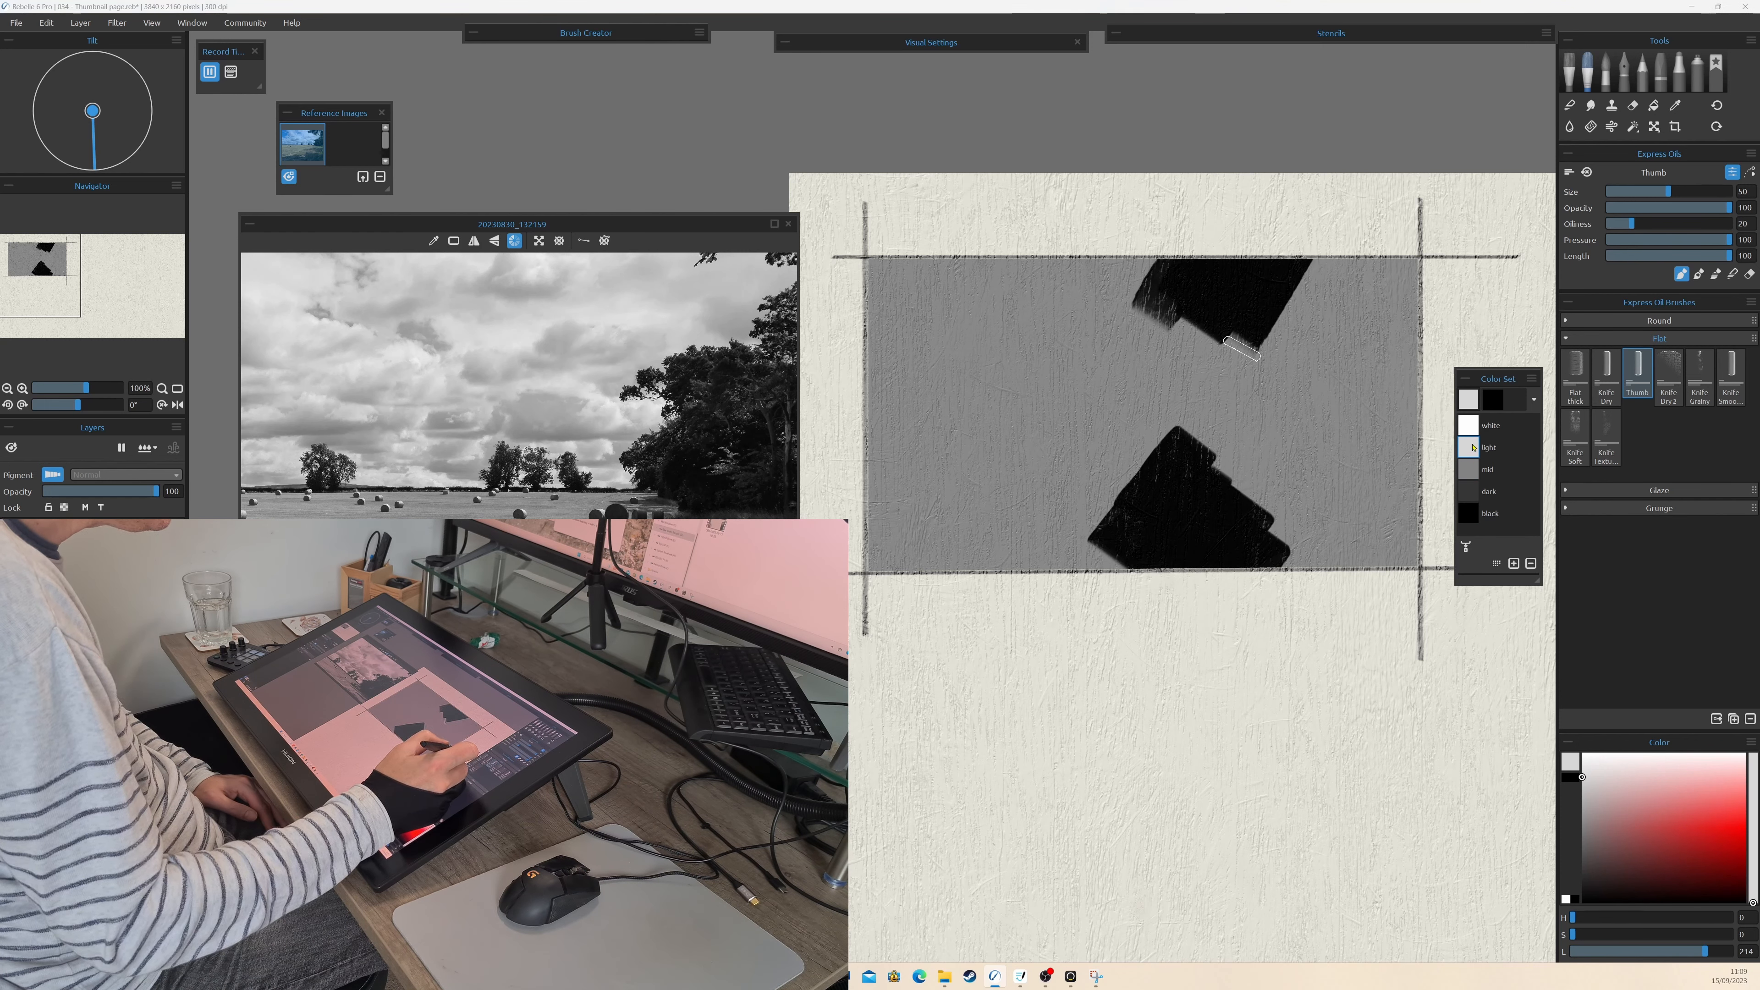
pyautogui.moveTo(1337, 267)
pyautogui.mouseDown()
pyautogui.moveTo(1296, 329)
pyautogui.moveTo(1344, 278)
pyautogui.mouseUp()
pyautogui.moveTo(1164, 267); pyautogui.dragTo(1091, 326)
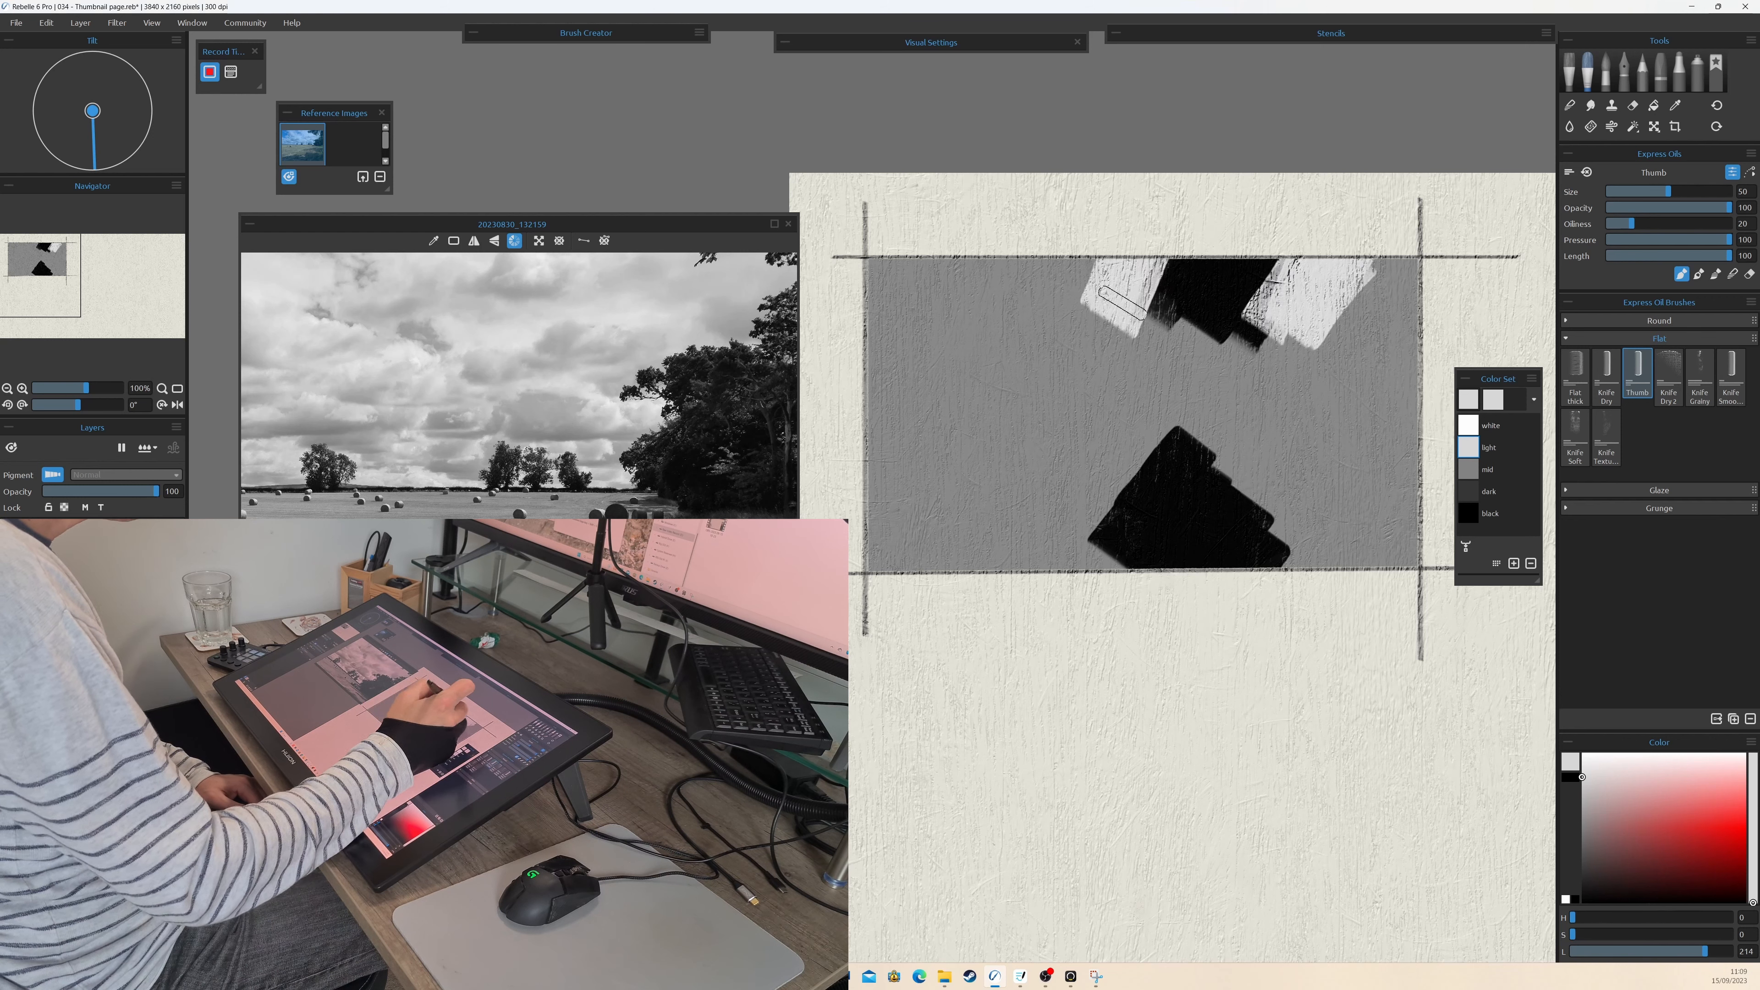
pyautogui.moveTo(1108, 264); pyautogui.dragTo(1053, 315)
pyautogui.moveTo(1136, 461)
pyautogui.mouseDown()
pyautogui.moveTo(1077, 548)
pyautogui.moveTo(1177, 554)
pyautogui.mouseUp()
pyautogui.moveTo(925, 471)
pyautogui.mouseDown()
pyautogui.moveTo(894, 263)
pyautogui.moveTo(942, 384)
pyautogui.mouseUp()
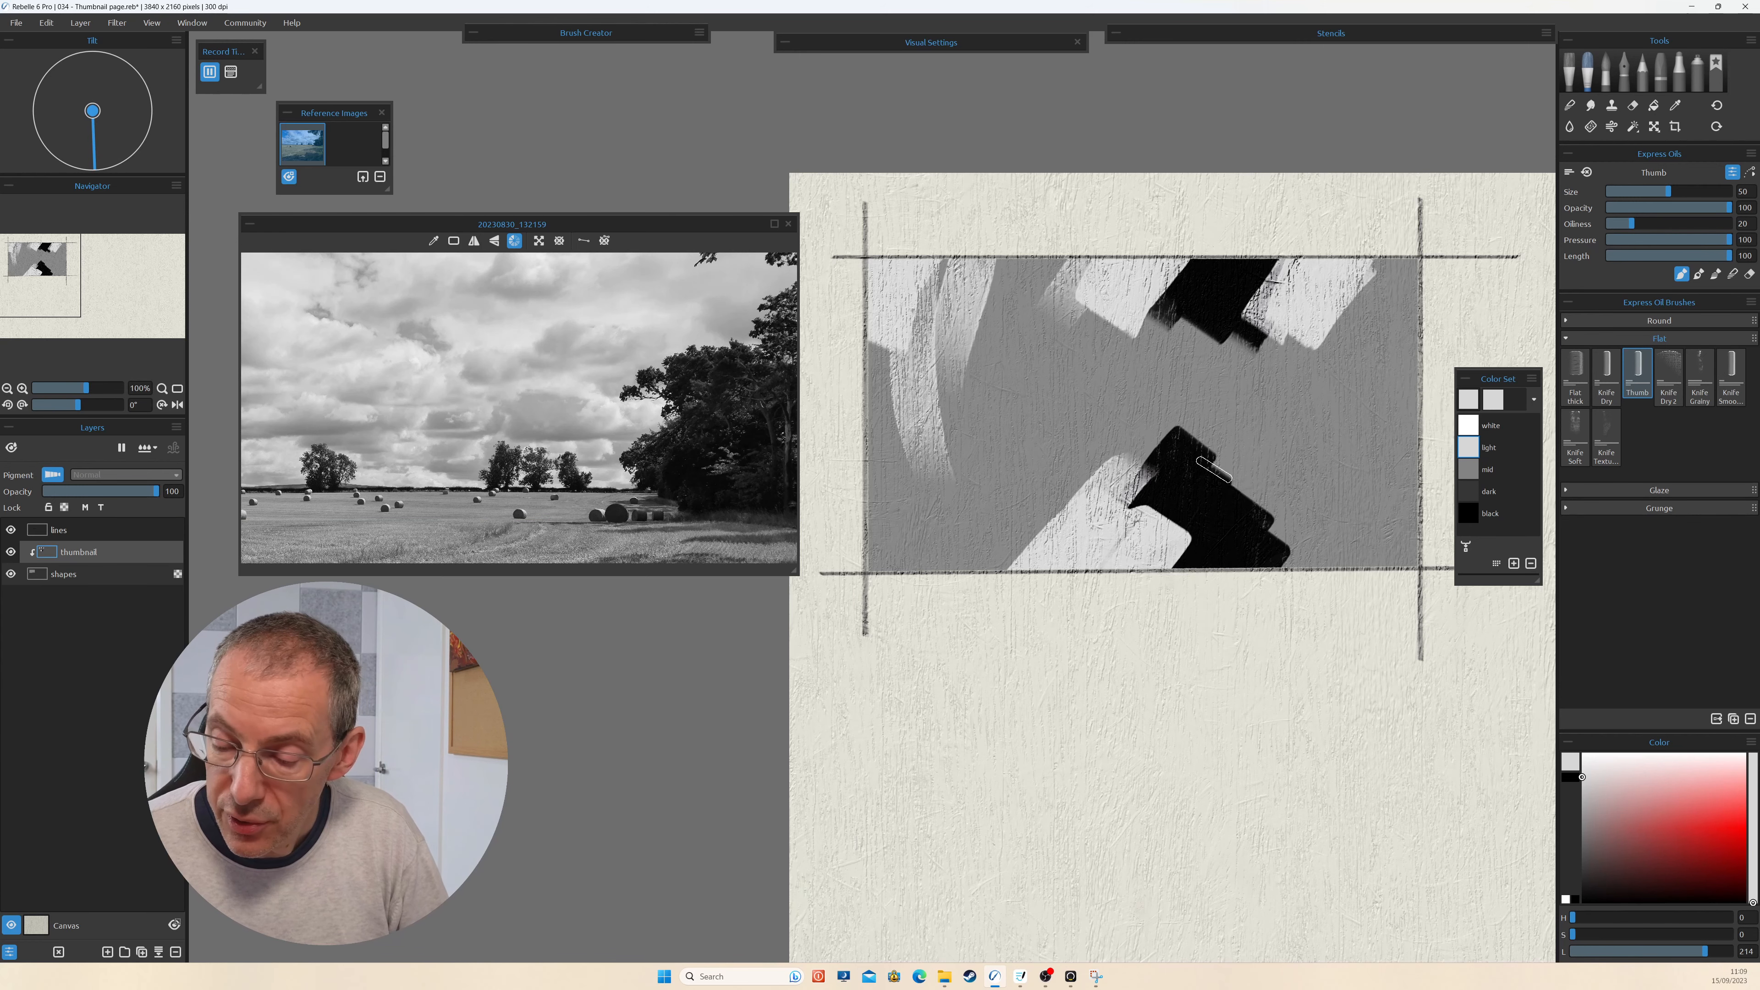
# Try moving the clipped test strokes around inside the frame with the Transform tool.
pyautogui.click(1654, 127)
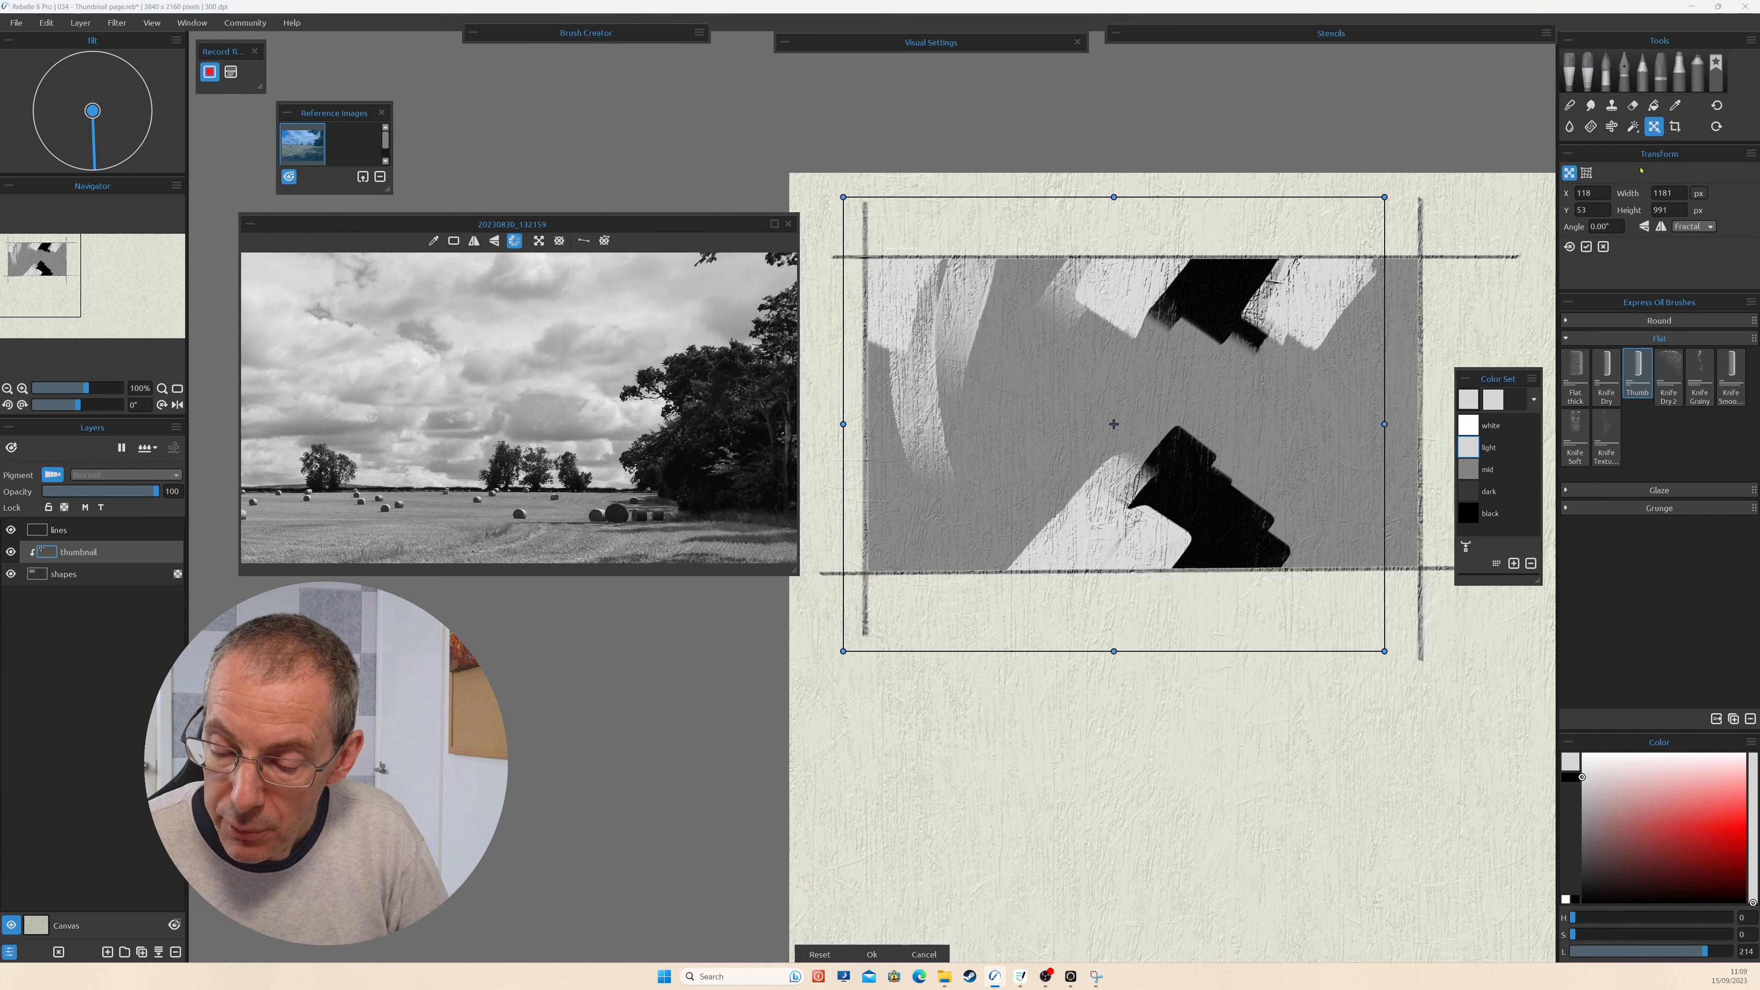
pyautogui.moveTo(1334, 404); pyautogui.dragTo(1336, 452)
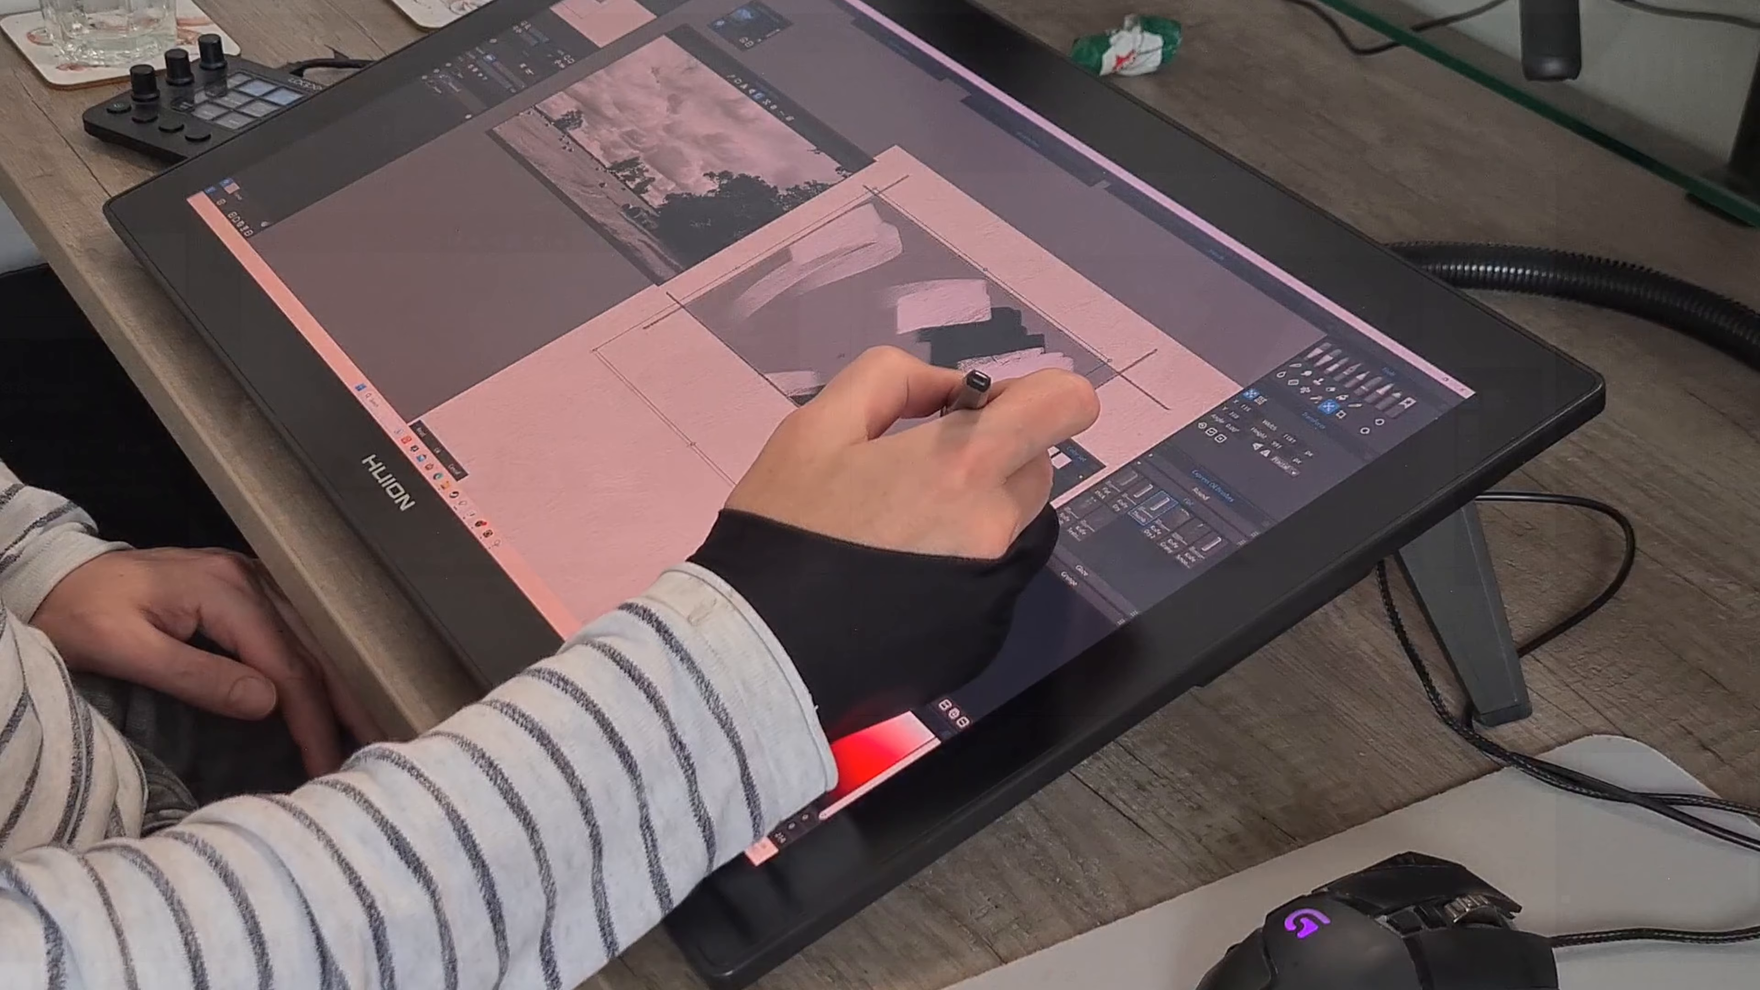
pyautogui.moveTo(922, 437)
pyautogui.mouseDown()
pyautogui.moveTo(991, 397)
pyautogui.moveTo(898, 452)
pyautogui.moveTo(956, 411)
pyautogui.moveTo(892, 437)
pyautogui.mouseUp()
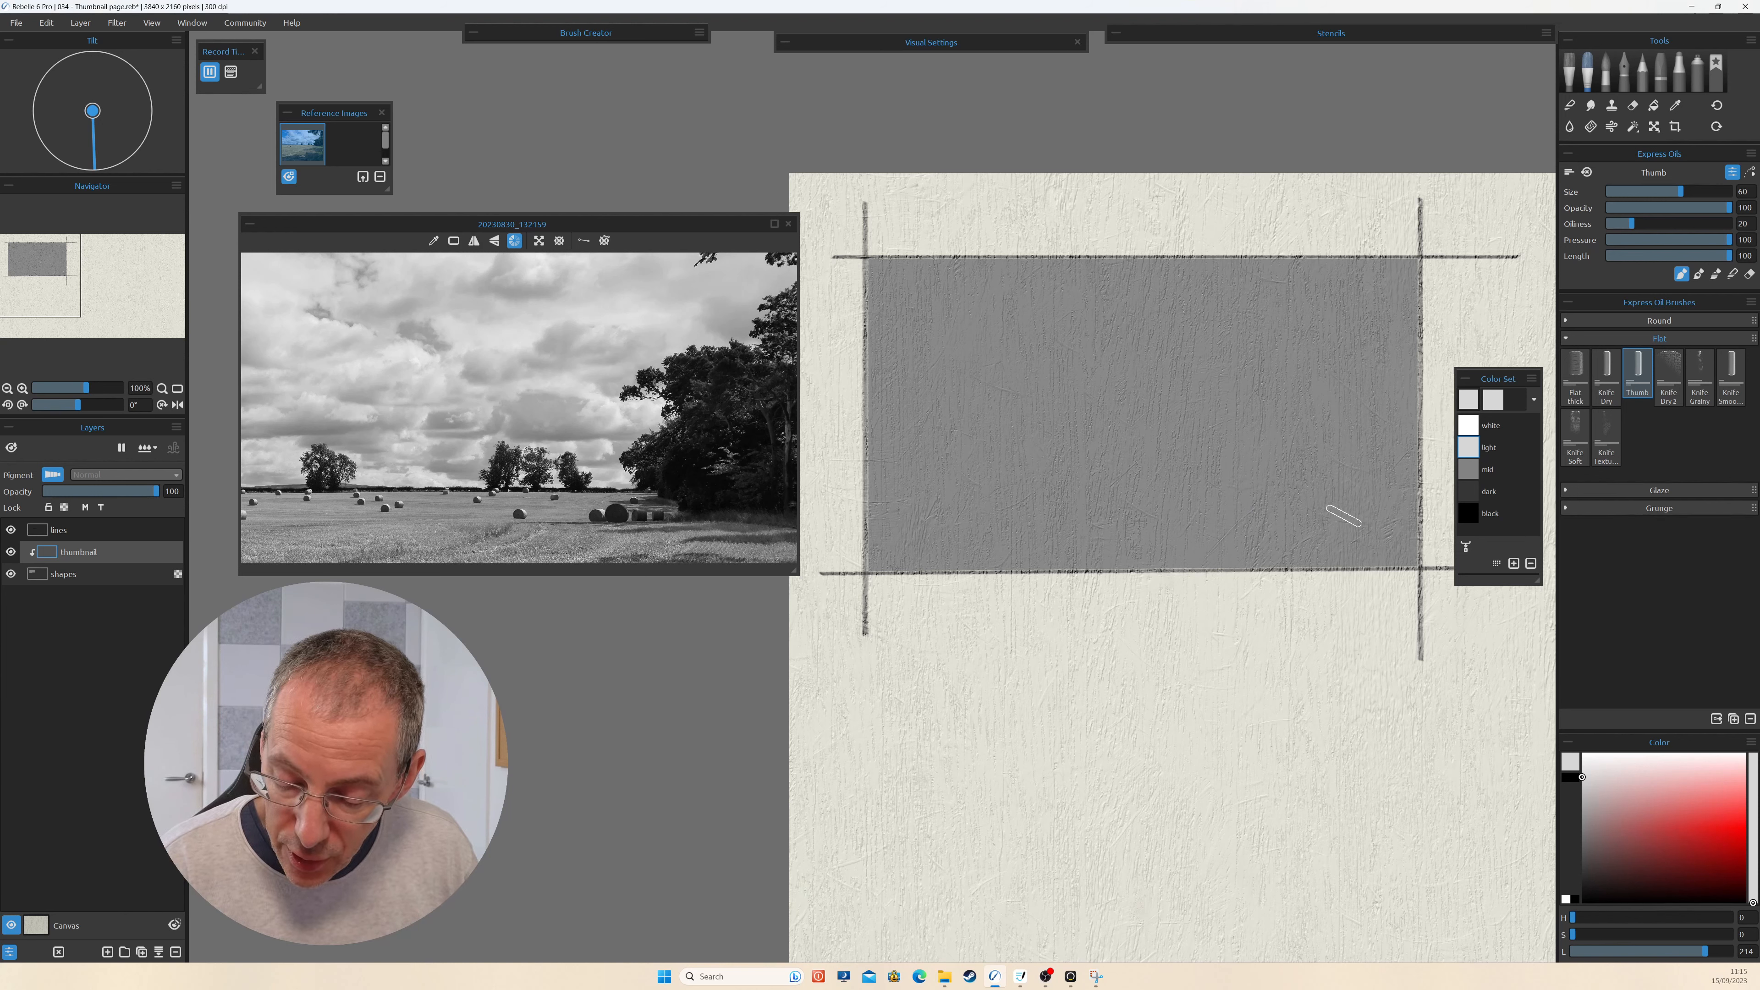
pyautogui.press(']')
pyautogui.press(']')
pyautogui.press('[')
pyautogui.press('[')
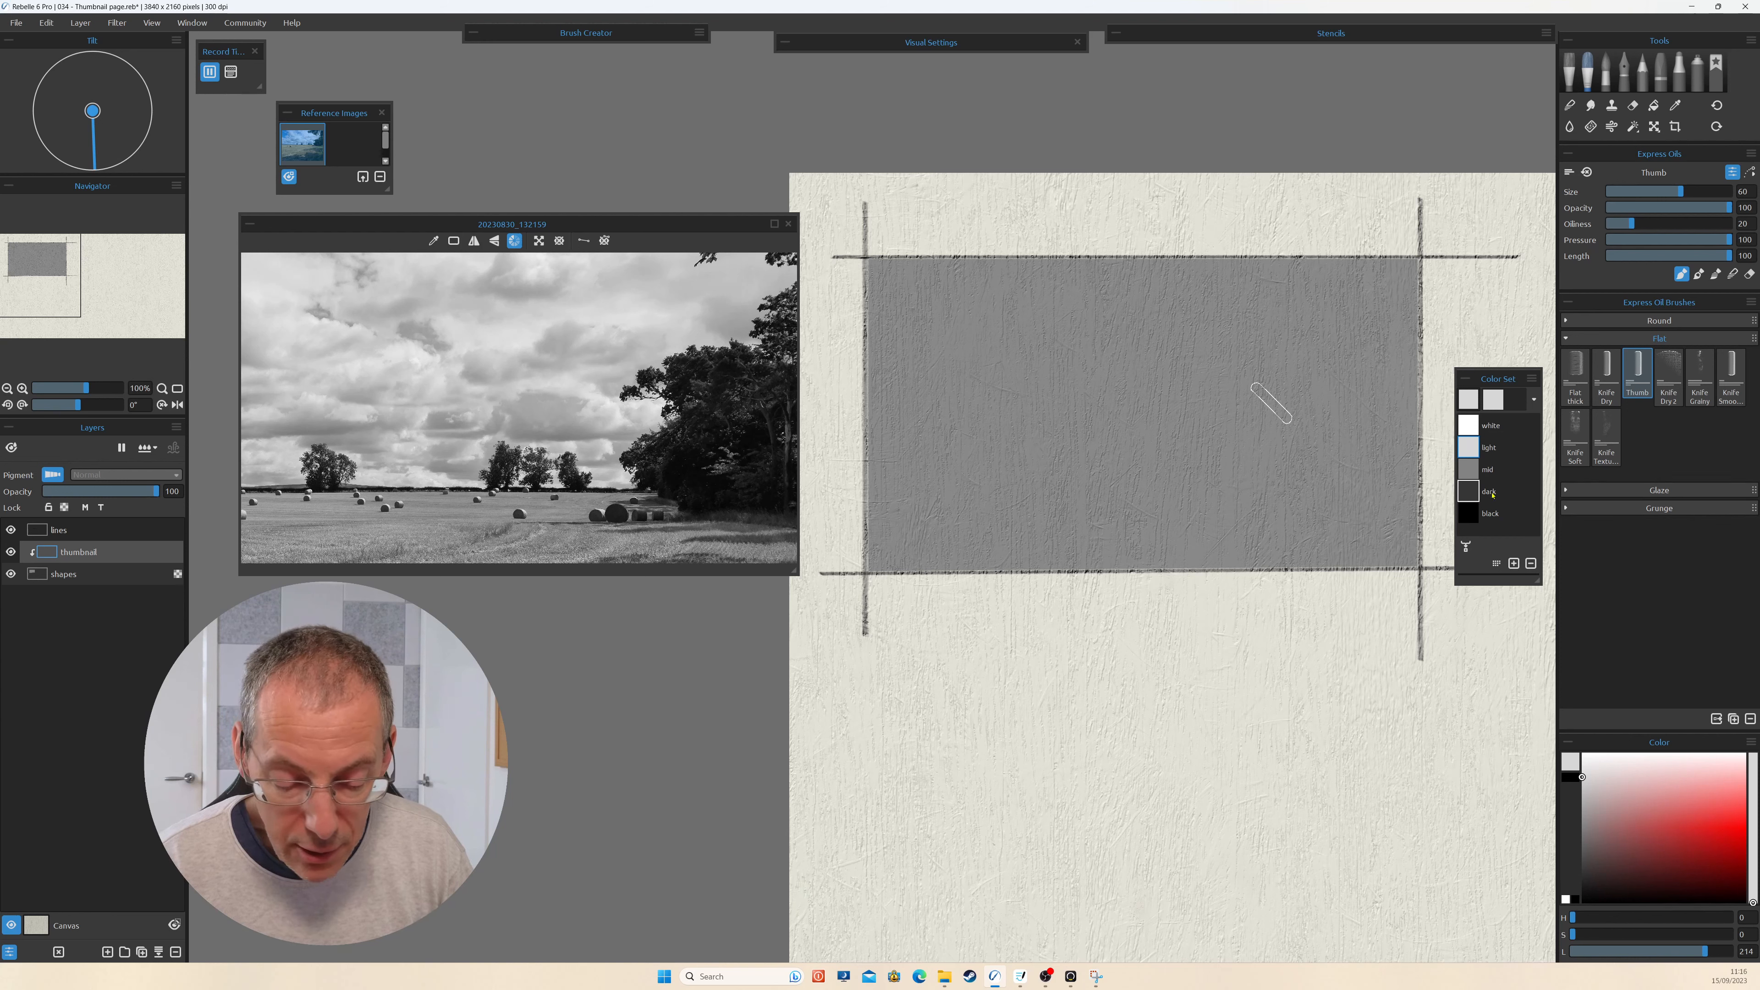
# Block in the large tree mass at the frame's right side and its overhanging branches above in black at brush size 60.
pyautogui.click(1465, 516)
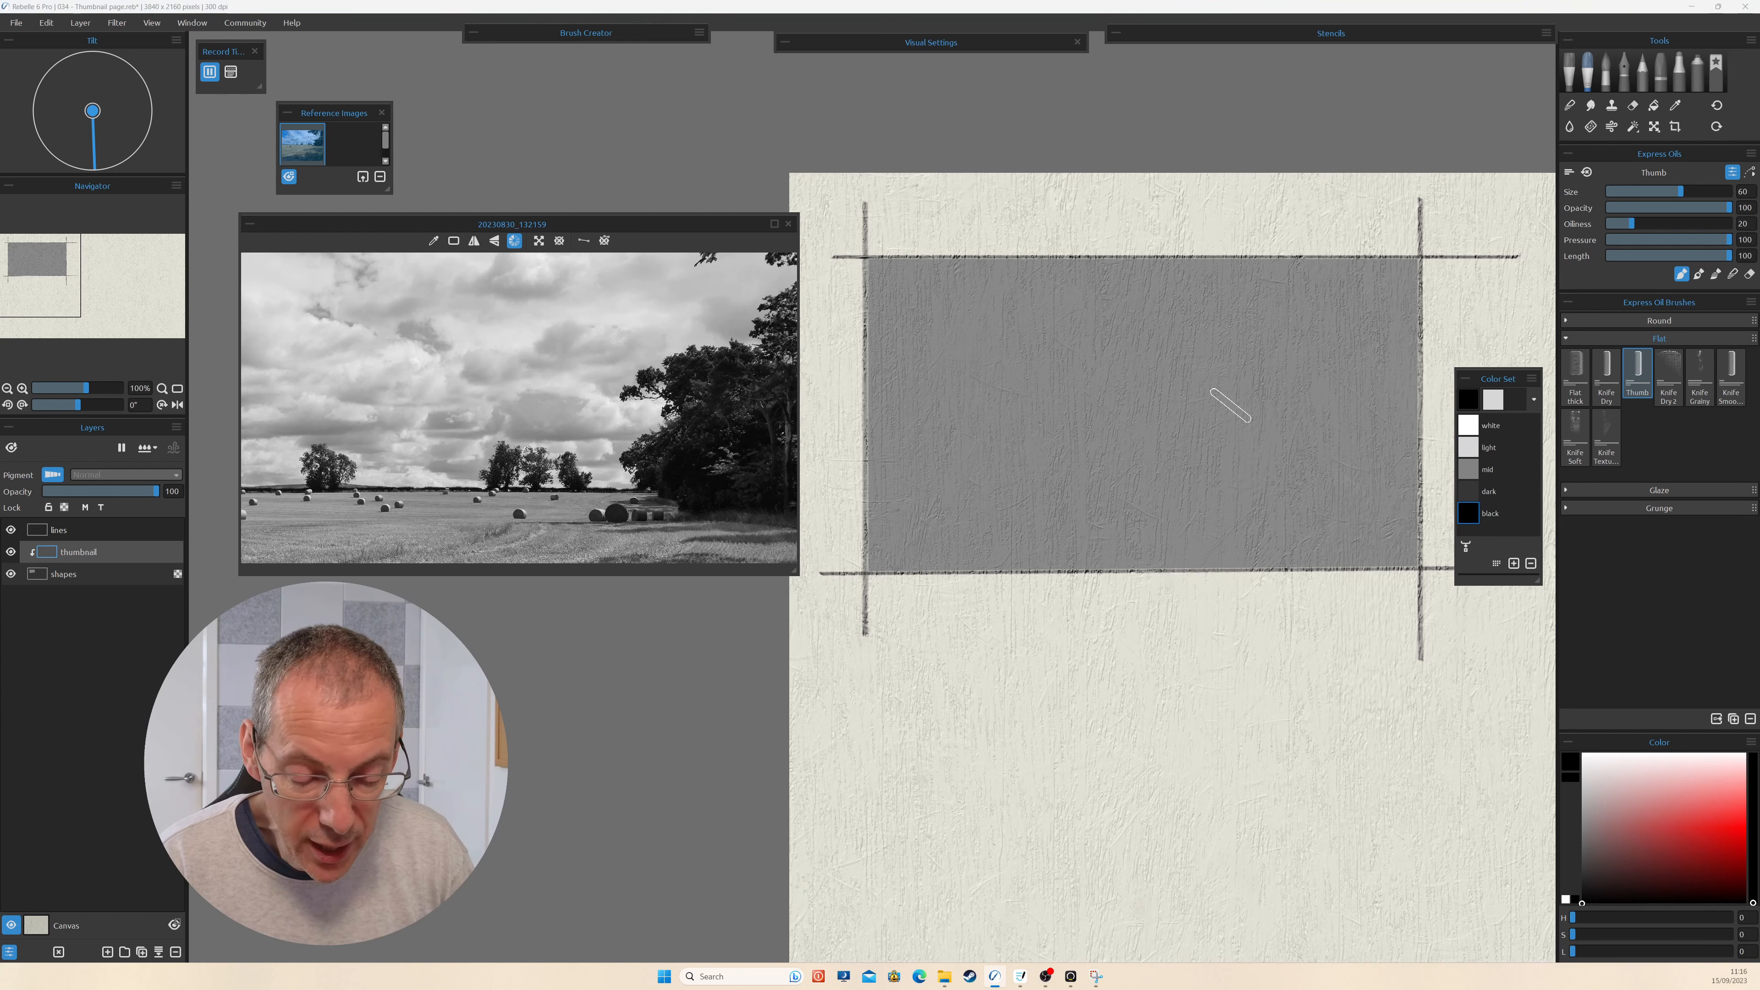
pyautogui.moveTo(1288, 392)
pyautogui.mouseDown()
pyautogui.moveTo(1344, 392)
pyautogui.moveTo(1326, 385)
pyautogui.moveTo(1347, 426)
pyautogui.moveTo(1394, 379)
pyautogui.moveTo(1386, 403)
pyautogui.moveTo(1289, 422)
pyautogui.moveTo(1291, 401)
pyautogui.moveTo(1334, 432)
pyautogui.moveTo(1331, 388)
pyautogui.moveTo(1270, 484)
pyautogui.moveTo(1387, 427)
pyautogui.moveTo(1387, 488)
pyautogui.moveTo(1309, 455)
pyautogui.moveTo(1296, 487)
pyautogui.moveTo(1274, 476)
pyautogui.moveTo(1263, 498)
pyautogui.moveTo(1396, 496)
pyautogui.moveTo(1349, 472)
pyautogui.moveTo(1320, 508)
pyautogui.moveTo(1268, 500)
pyautogui.moveTo(1316, 494)
pyautogui.moveTo(1259, 503)
pyautogui.moveTo(1322, 480)
pyautogui.mouseUp()
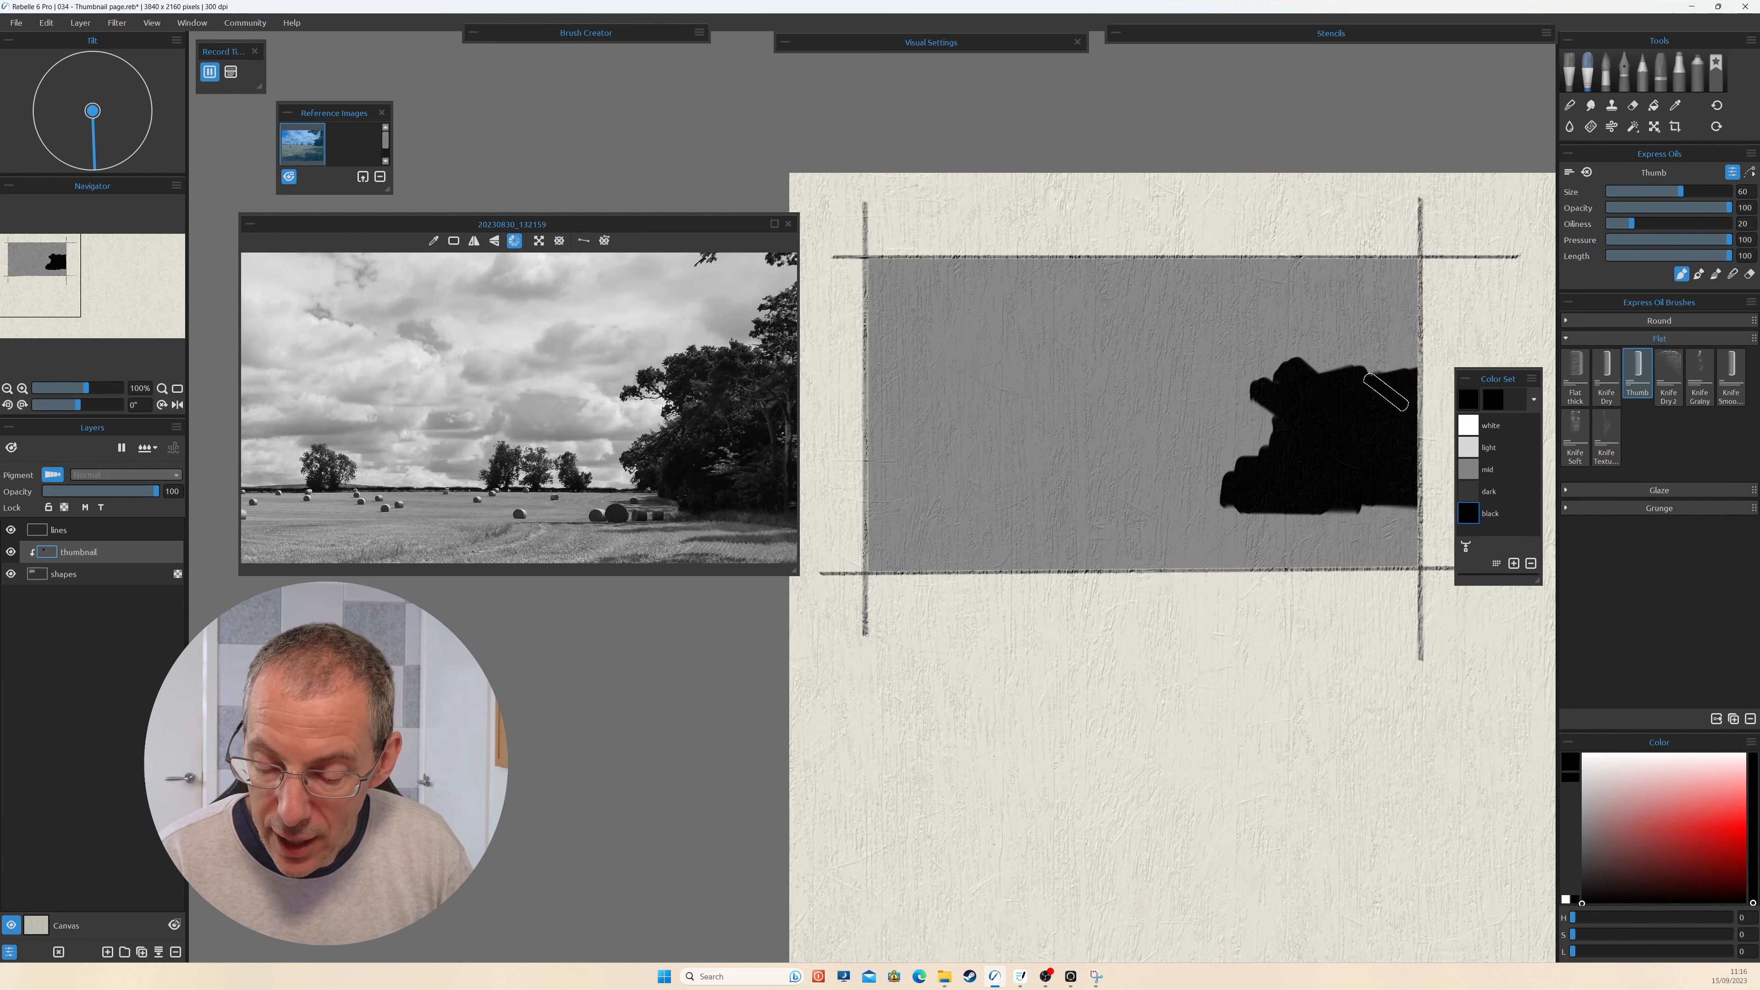
pyautogui.moveTo(1386, 392); pyautogui.dragTo(1433, 334)
pyautogui.moveTo(1309, 251); pyautogui.dragTo(1427, 264)
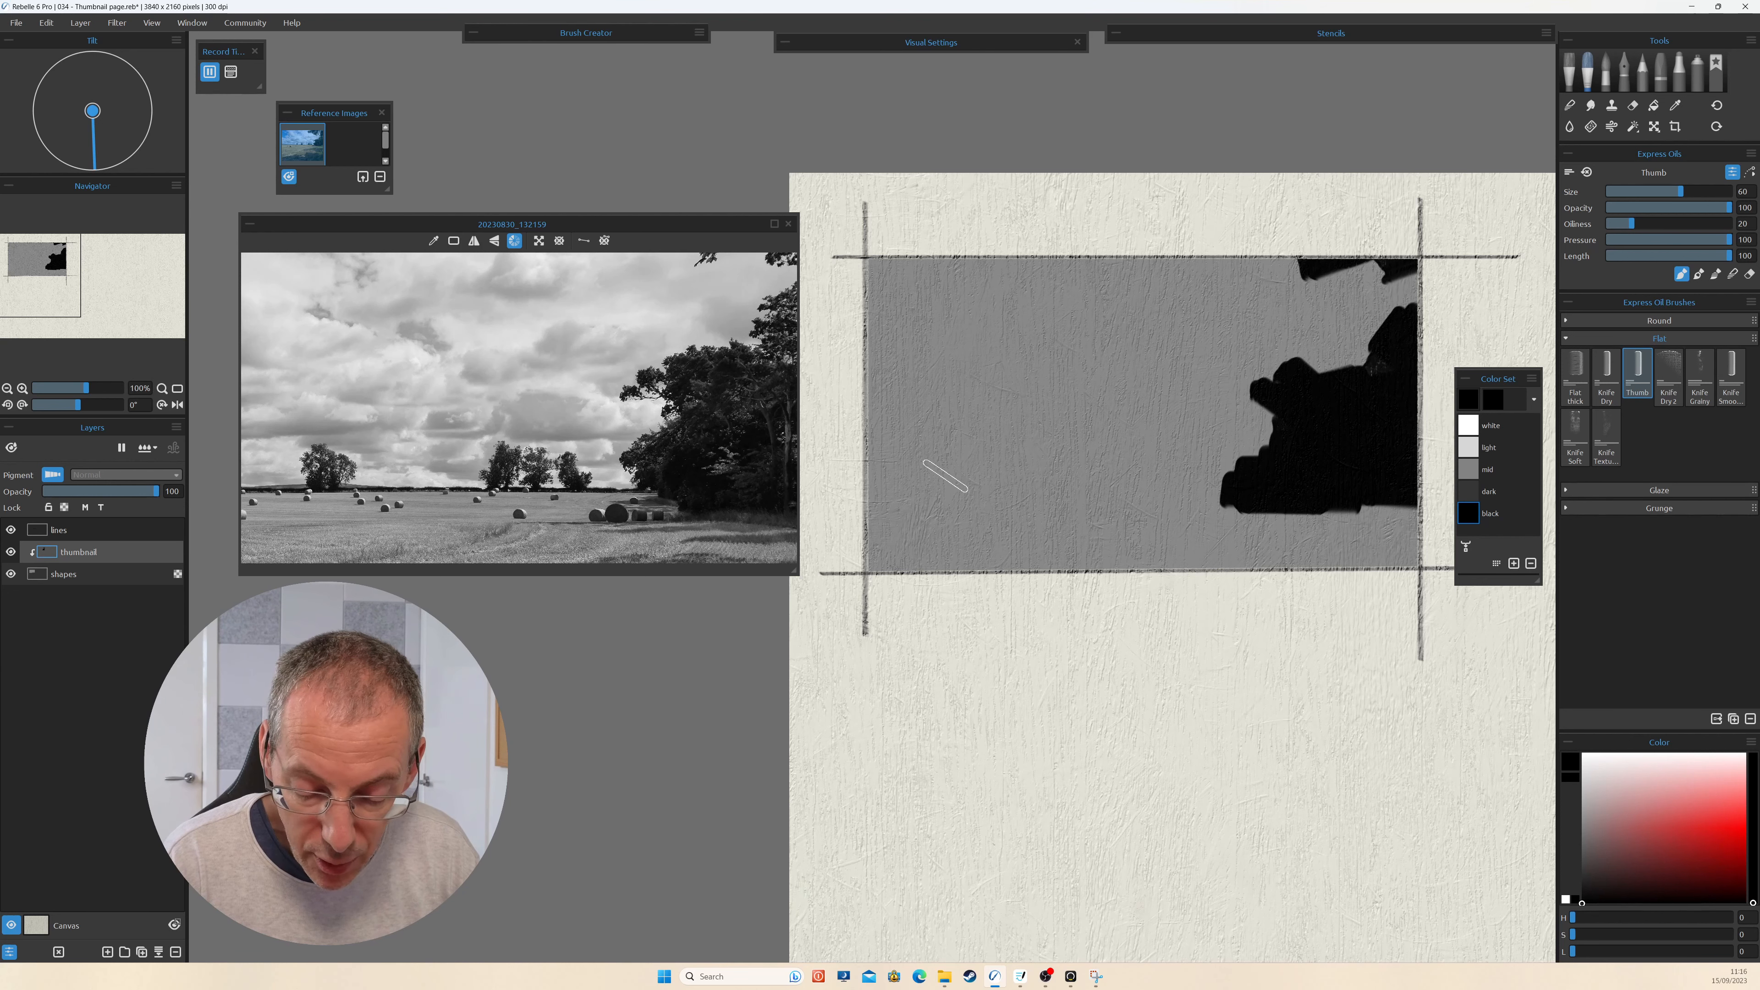
# Block in the two distant tree clumps in black and join them with a horizon band painted at brush size 35.
pyautogui.moveTo(949, 471); pyautogui.dragTo(970, 471)
pyautogui.moveTo(1112, 480)
pyautogui.mouseDown()
pyautogui.moveTo(1174, 464)
pyautogui.moveTo(1119, 486)
pyautogui.moveTo(1115, 518)
pyautogui.moveTo(1099, 479)
pyautogui.moveTo(1132, 463)
pyautogui.moveTo(1082, 485)
pyautogui.mouseUp()
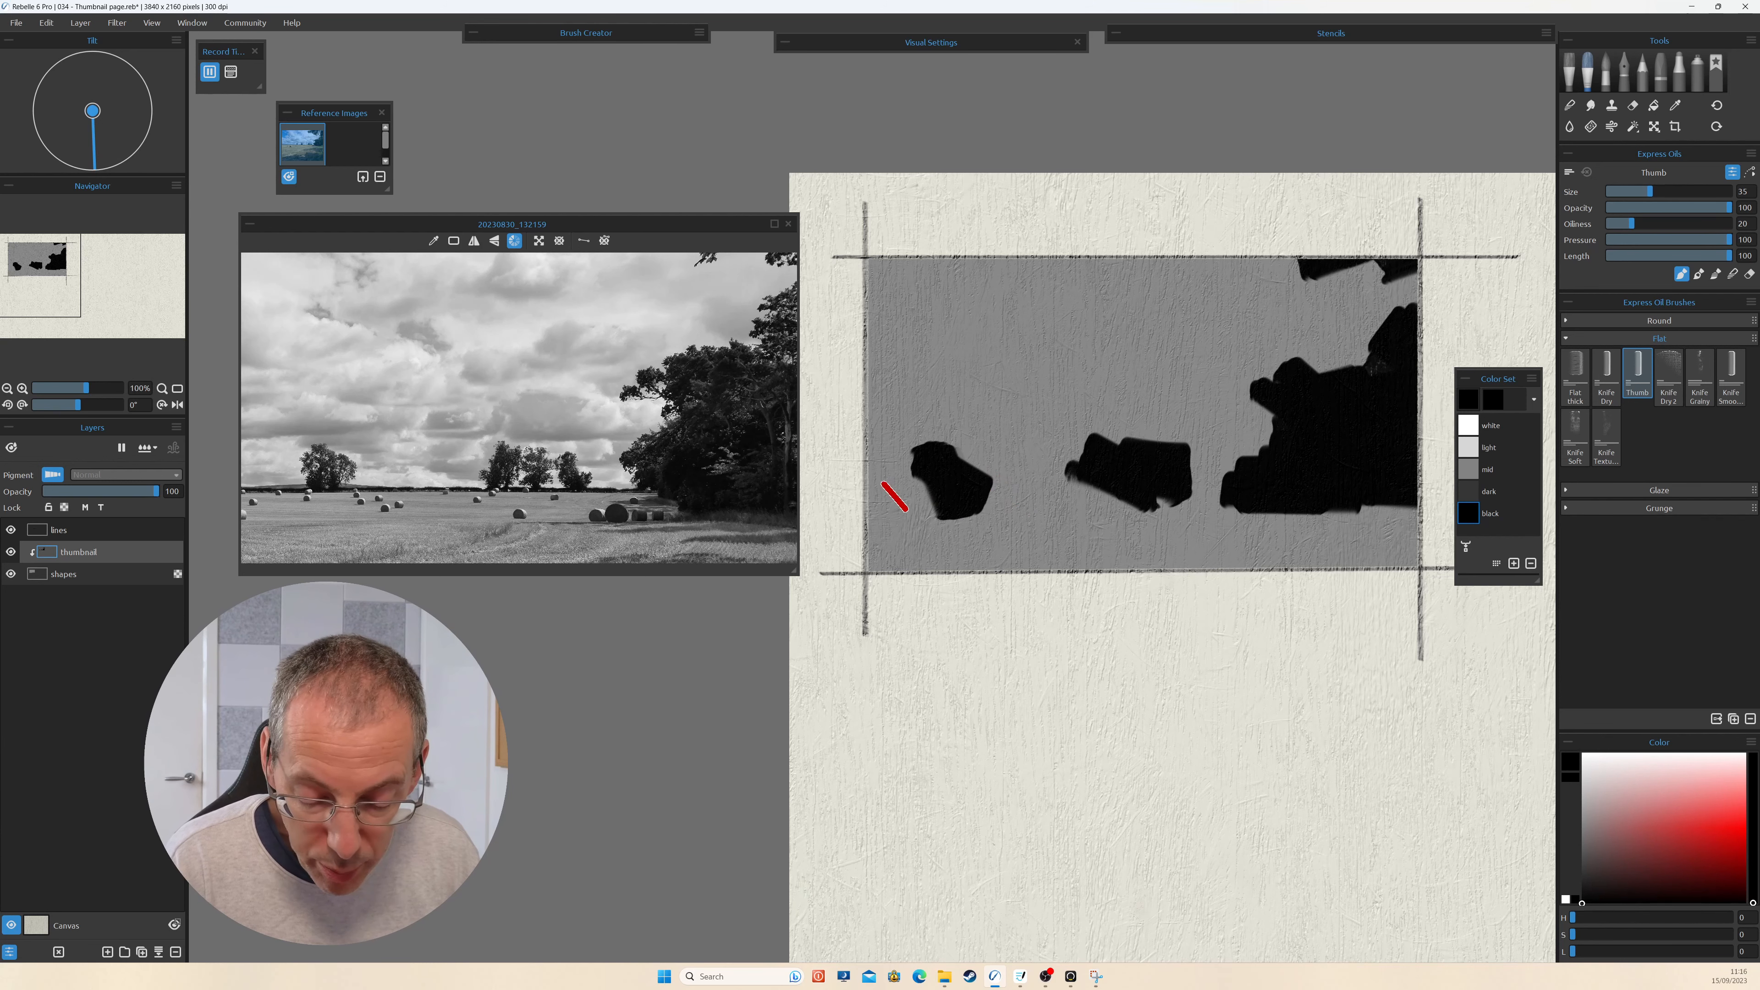
pyautogui.press('[')
pyautogui.moveTo(871, 499); pyautogui.dragTo(1250, 496)
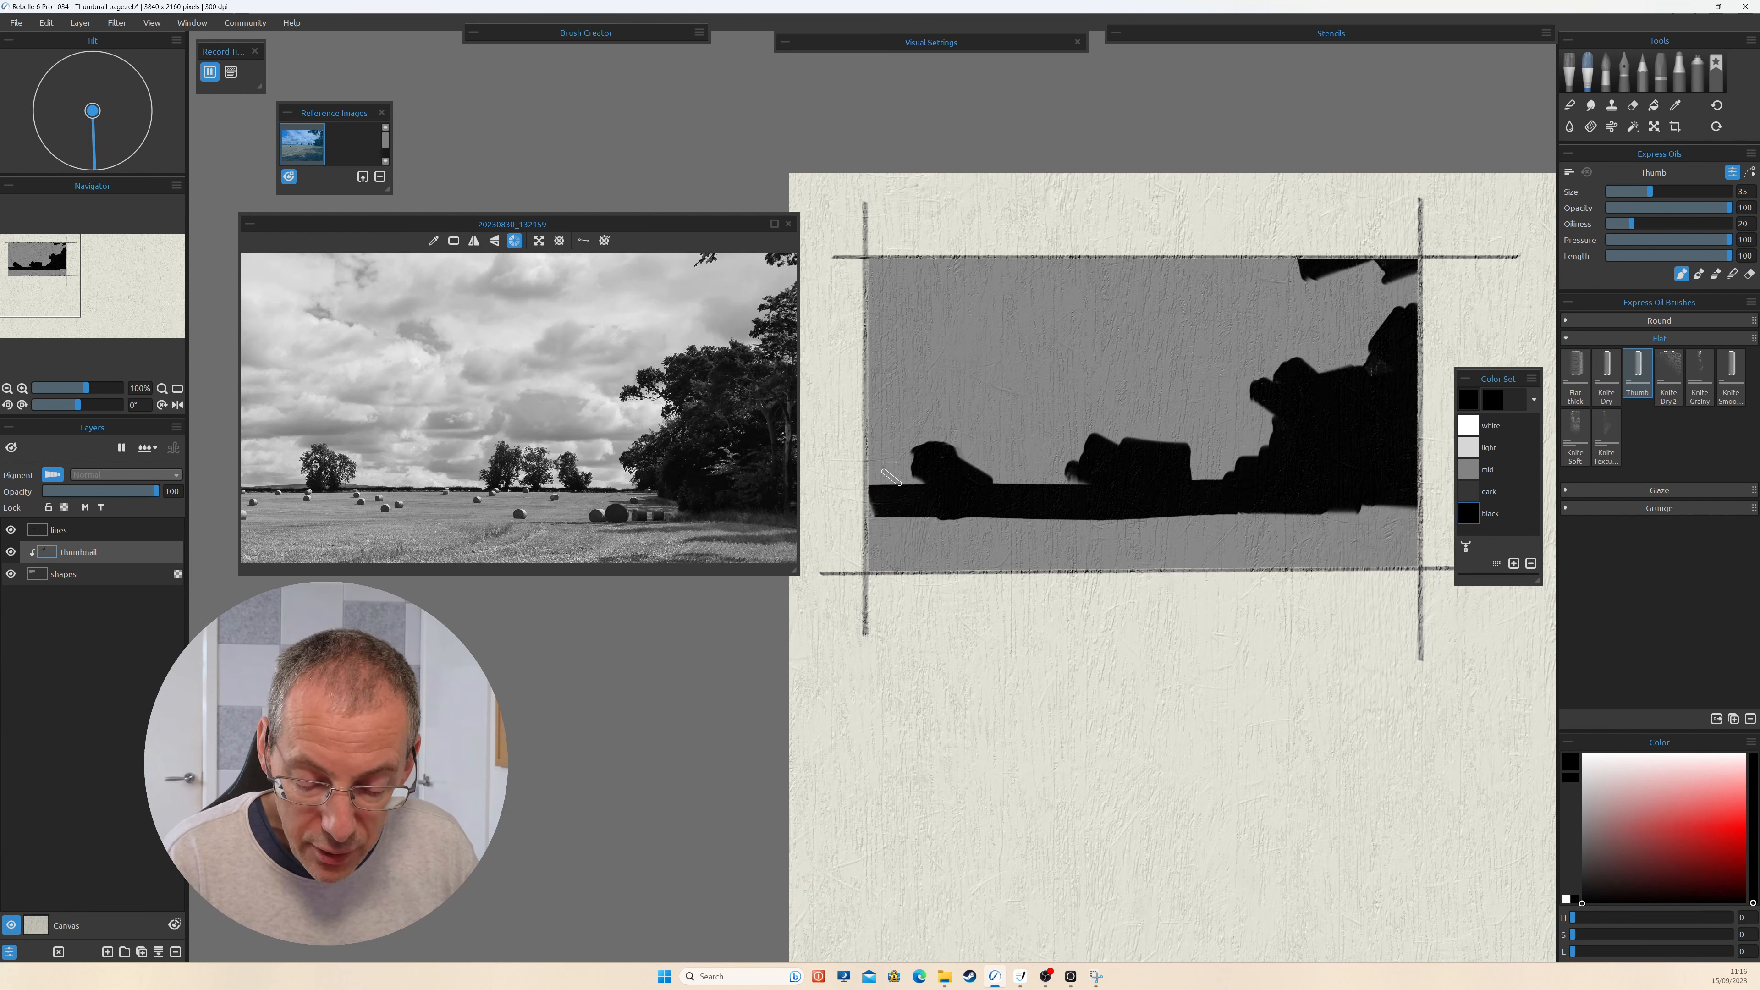
# Refine the tops of the distant tree clumps in black and reshape the large tree's left edge at brush size 40.
pyautogui.moveTo(937, 463); pyautogui.dragTo(957, 450)
pyautogui.moveTo(1123, 449); pyautogui.dragTo(1126, 436)
pyautogui.press(']')
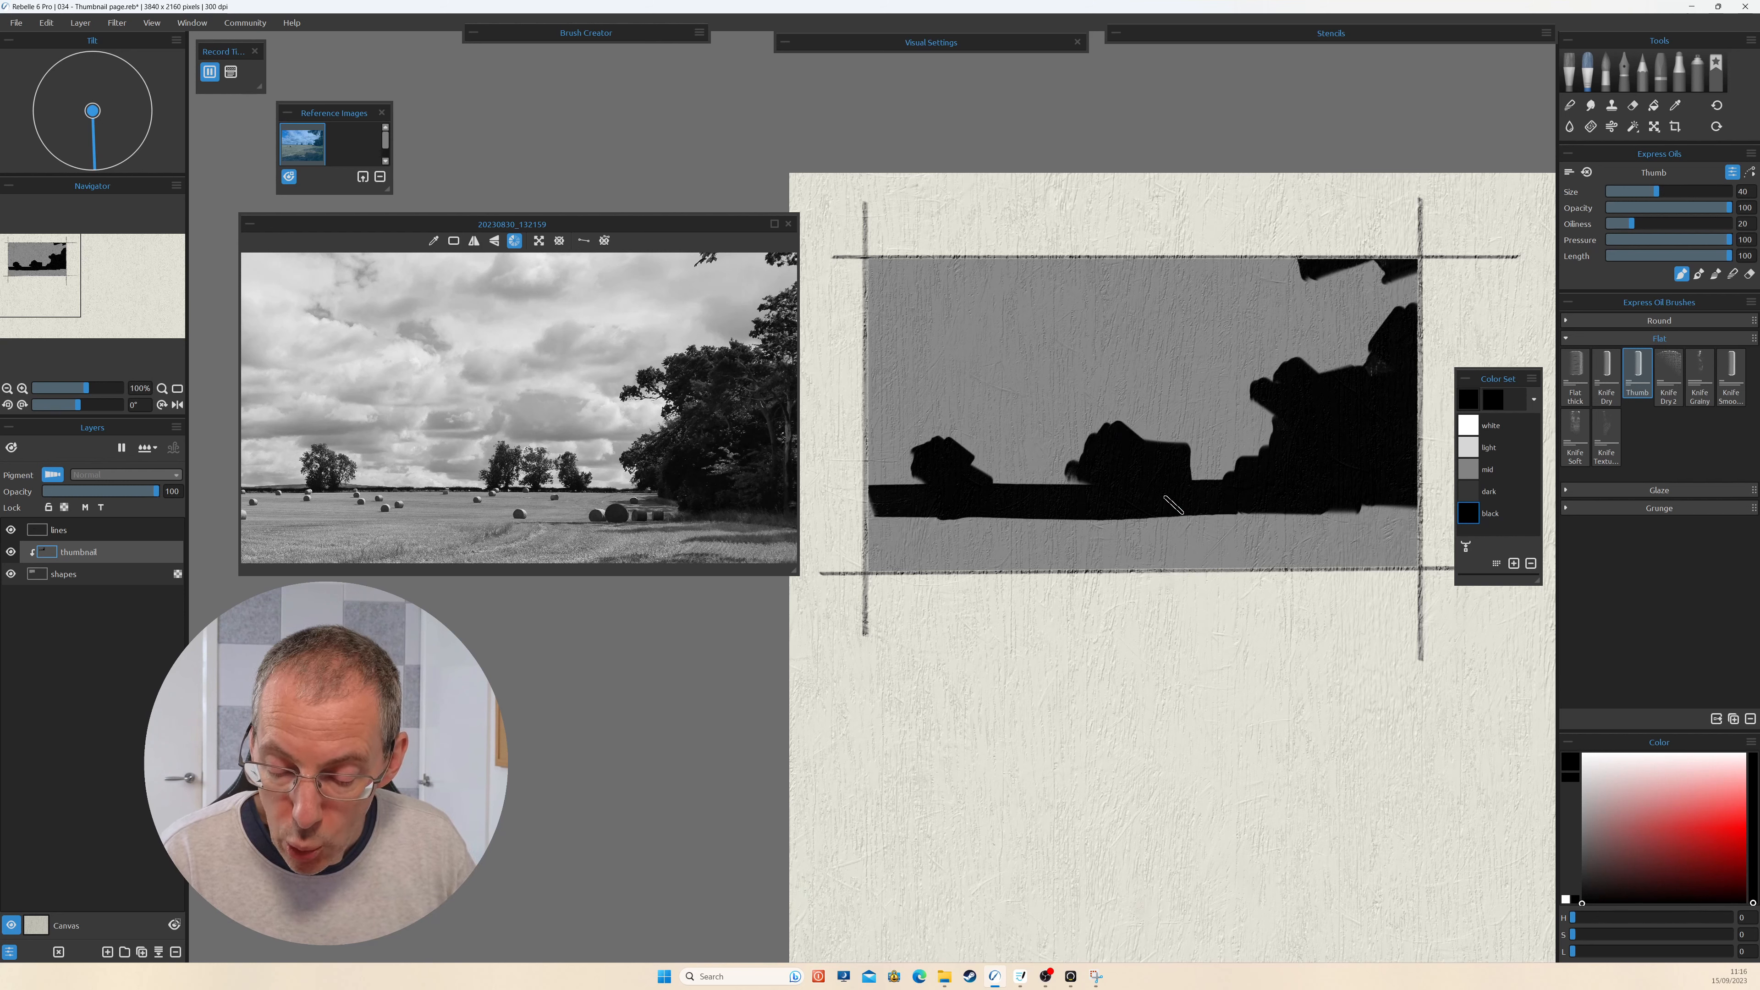
pyautogui.moveTo(1302, 384)
pyautogui.mouseDown()
pyautogui.moveTo(1278, 375)
pyautogui.moveTo(1363, 415)
pyautogui.mouseUp()
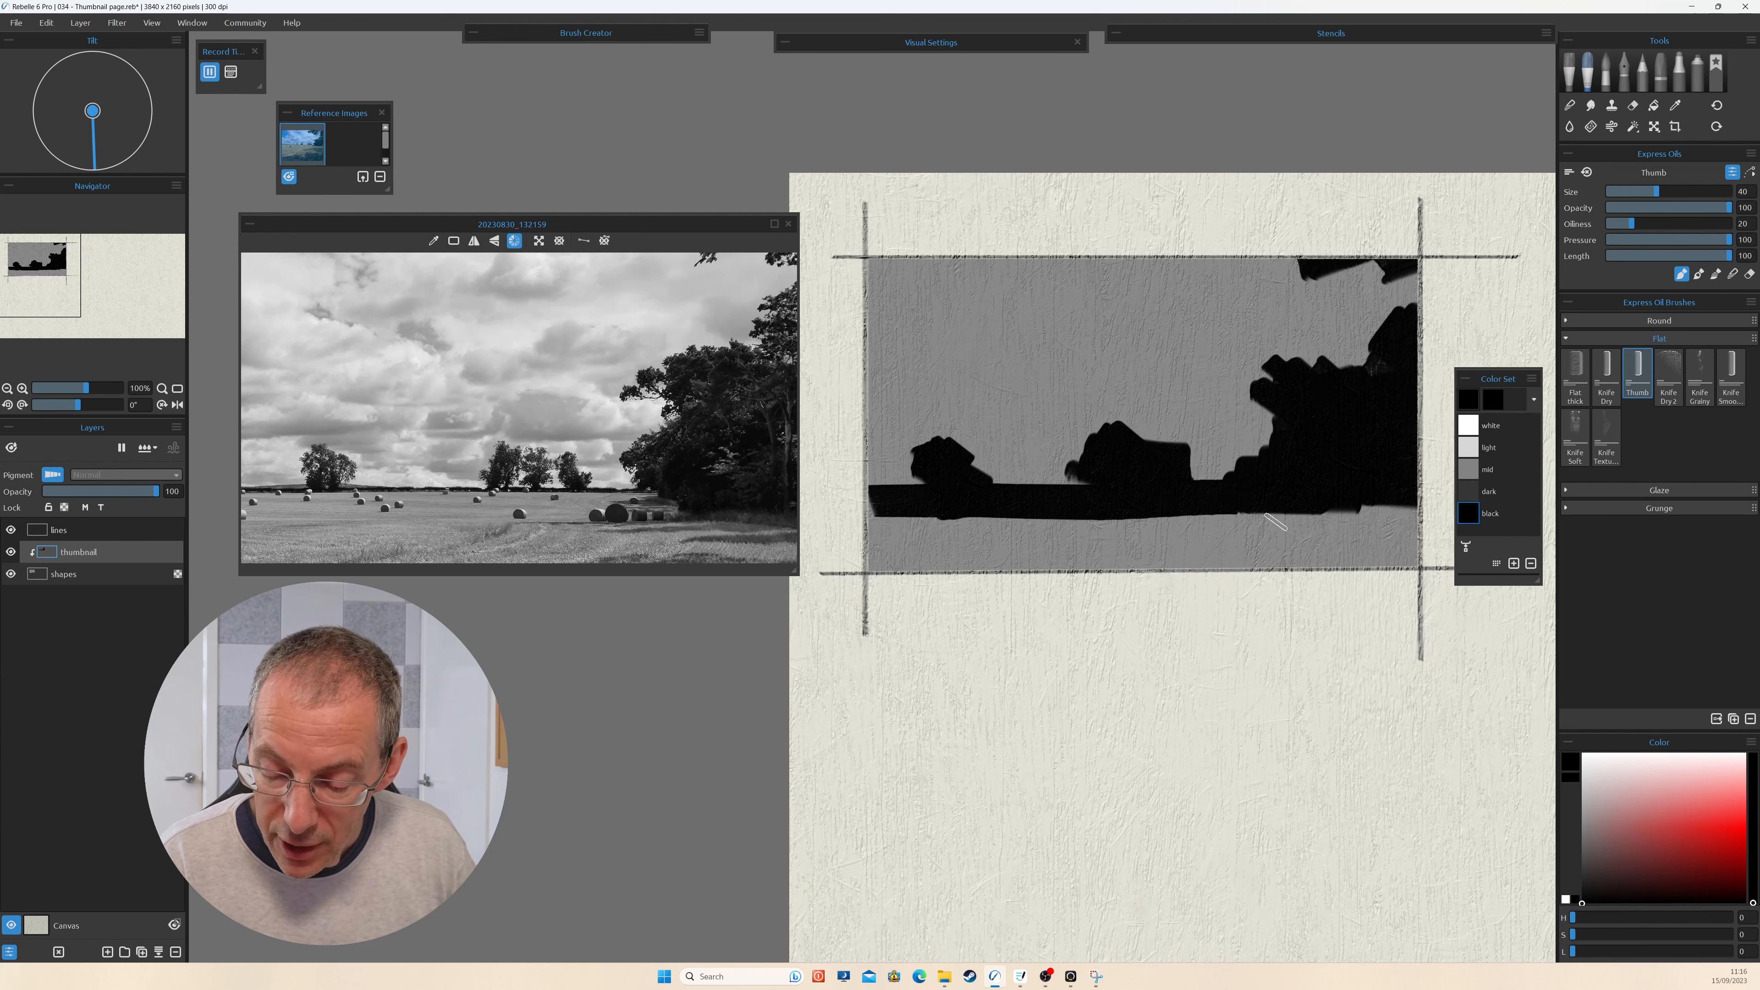
# Paint white clouds in the sky's upper left, upper centre and low along the horizon behind the left trees.
pyautogui.click(1468, 426)
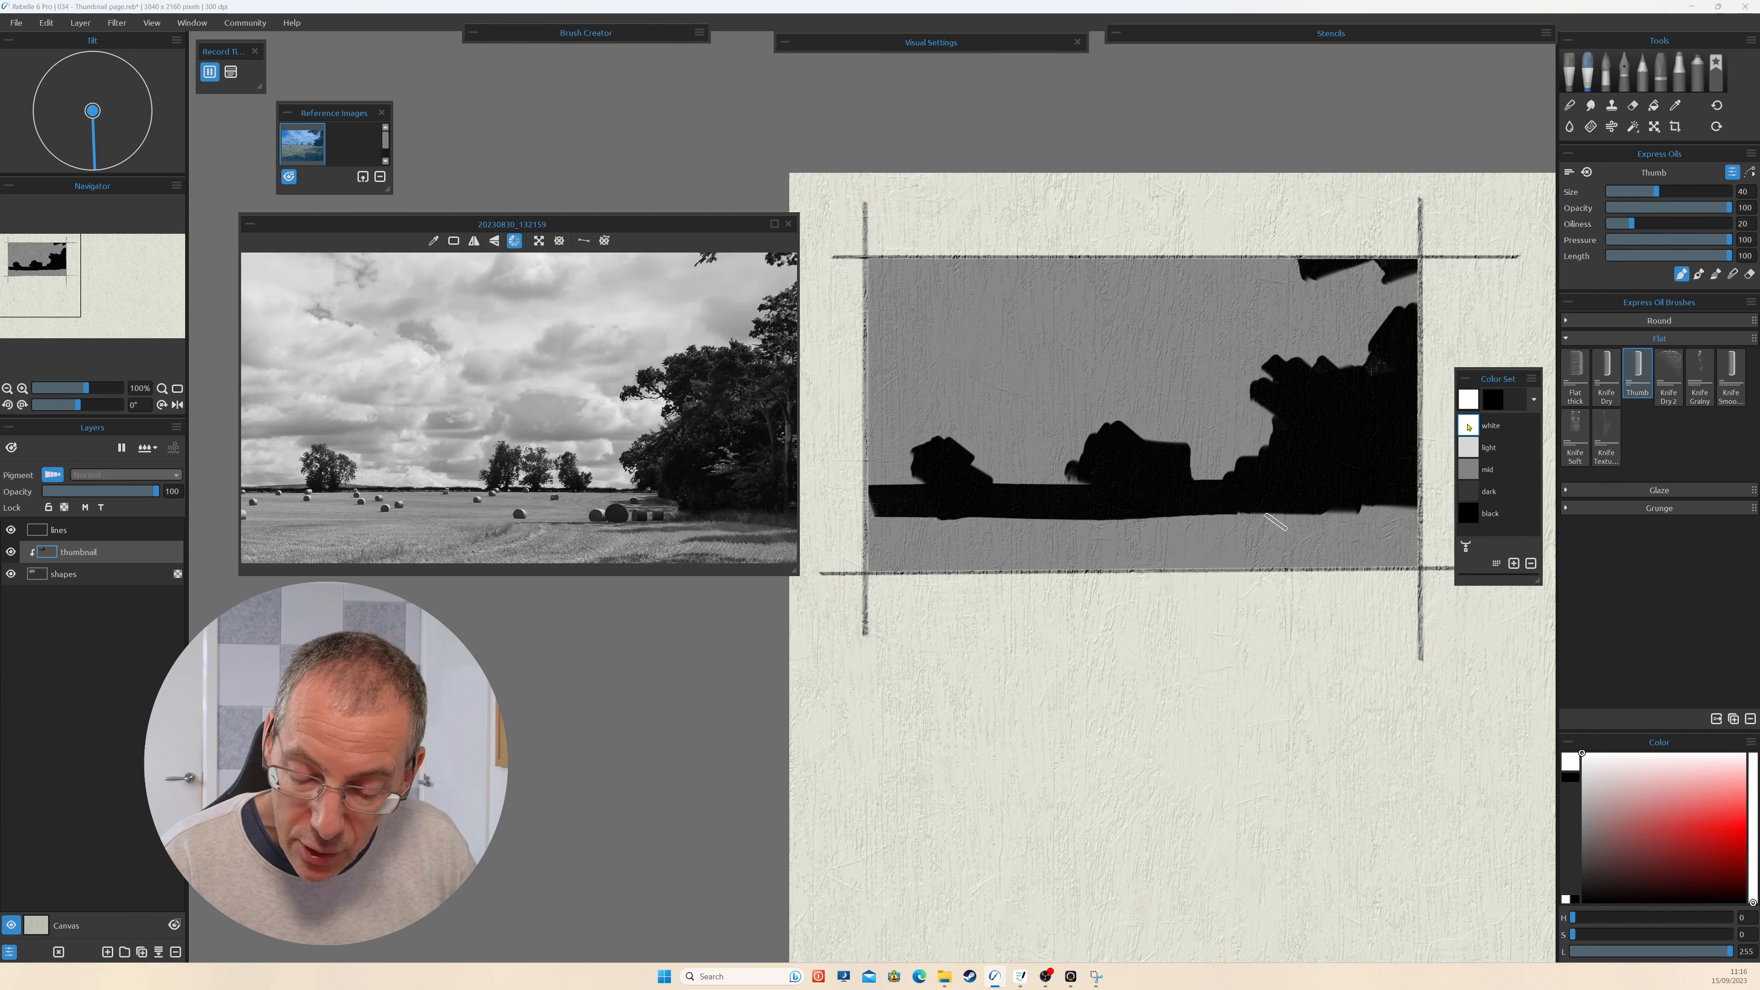
pyautogui.moveTo(880, 278)
pyautogui.mouseDown()
pyautogui.moveTo(917, 321)
pyautogui.moveTo(878, 287)
pyautogui.moveTo(879, 319)
pyautogui.moveTo(977, 305)
pyautogui.mouseUp()
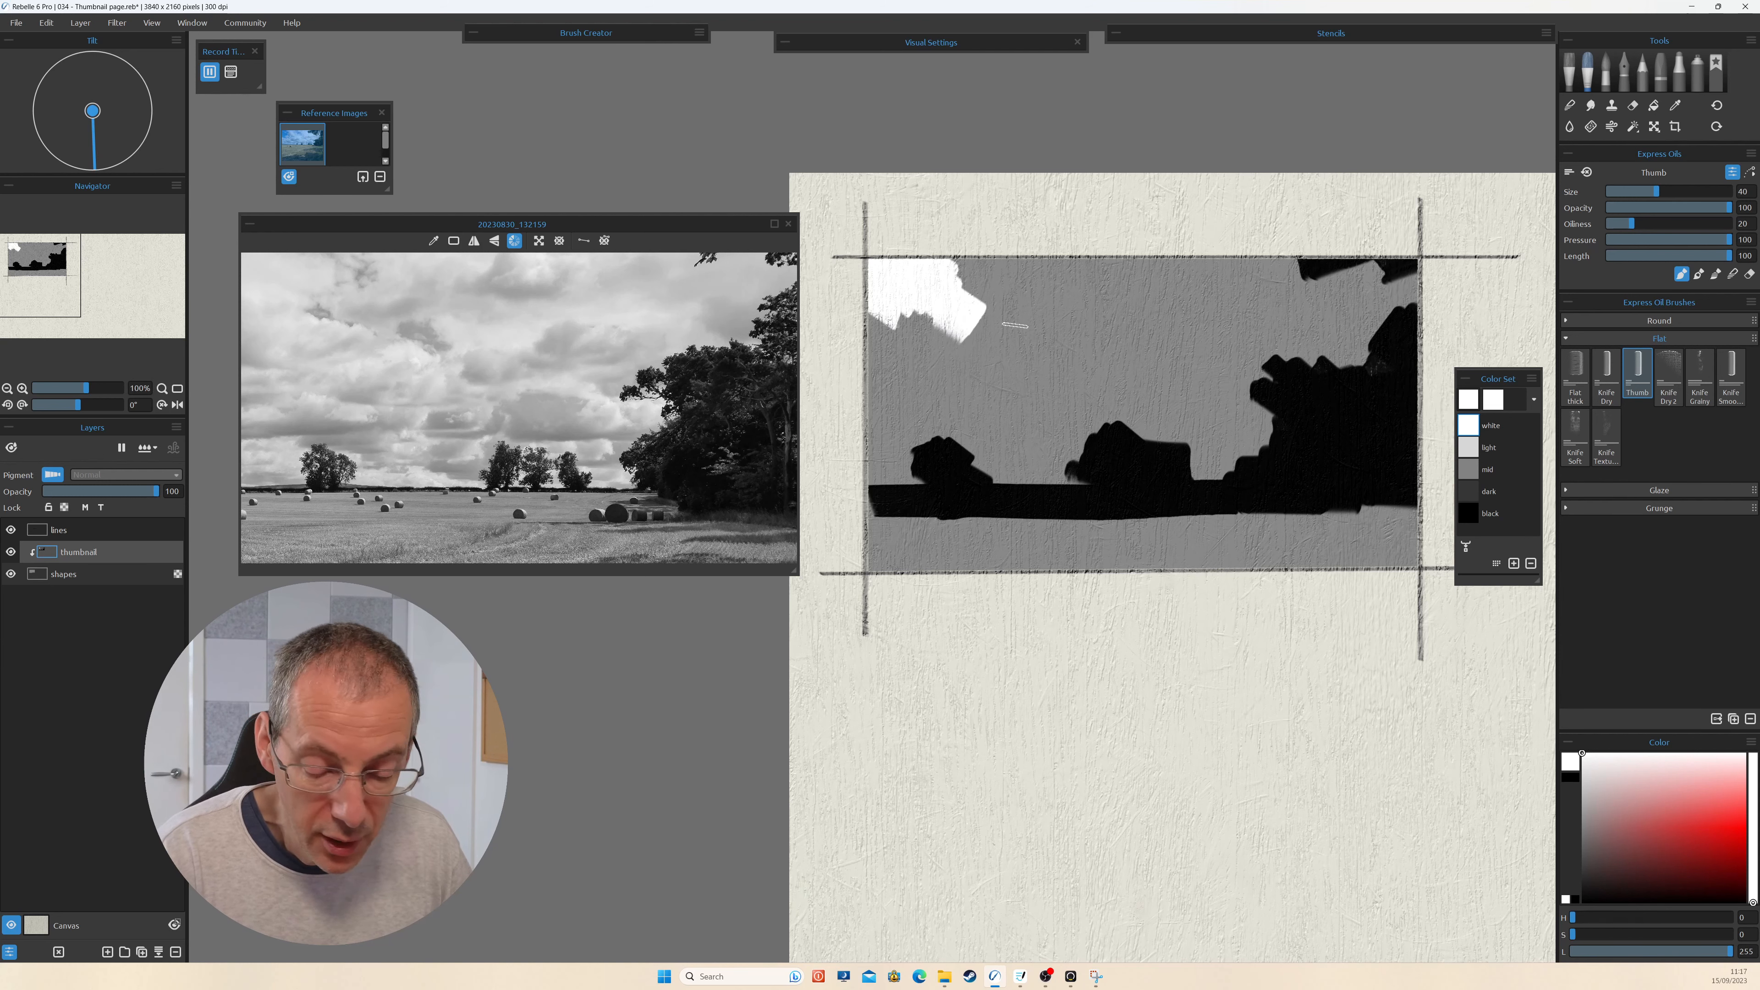
pyautogui.moveTo(1015, 325)
pyautogui.mouseDown()
pyautogui.moveTo(1074, 350)
pyautogui.moveTo(1098, 334)
pyautogui.moveTo(1143, 368)
pyautogui.mouseUp()
pyautogui.moveTo(929, 401)
pyautogui.mouseDown()
pyautogui.moveTo(877, 395)
pyautogui.moveTo(939, 401)
pyautogui.moveTo(949, 386)
pyautogui.mouseUp()
pyautogui.moveTo(898, 454)
pyautogui.mouseDown()
pyautogui.moveTo(944, 407)
pyautogui.moveTo(904, 451)
pyautogui.moveTo(1078, 475)
pyautogui.mouseUp()
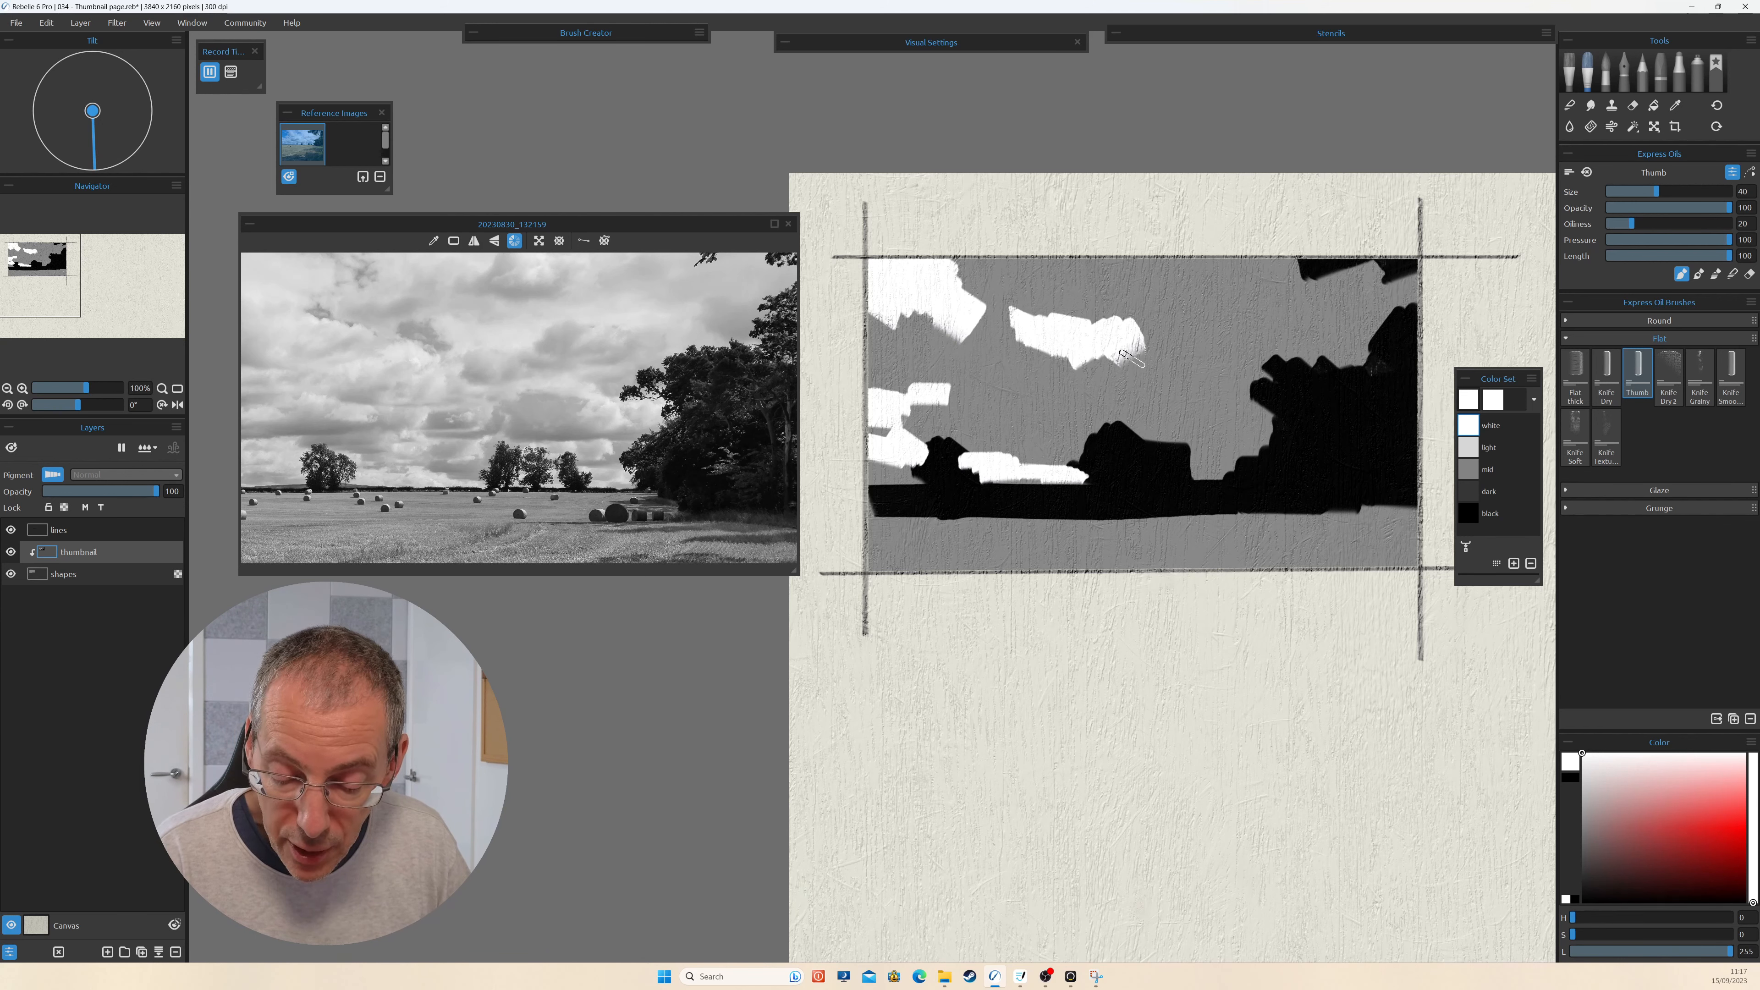
# Extend the white clouds towards the large tree and add patches along the frame's top edge and above the distant trees.
pyautogui.moveTo(1128, 357)
pyautogui.mouseDown()
pyautogui.moveTo(1156, 368)
pyautogui.moveTo(1295, 323)
pyautogui.moveTo(1177, 340)
pyautogui.moveTo(1294, 298)
pyautogui.mouseUp()
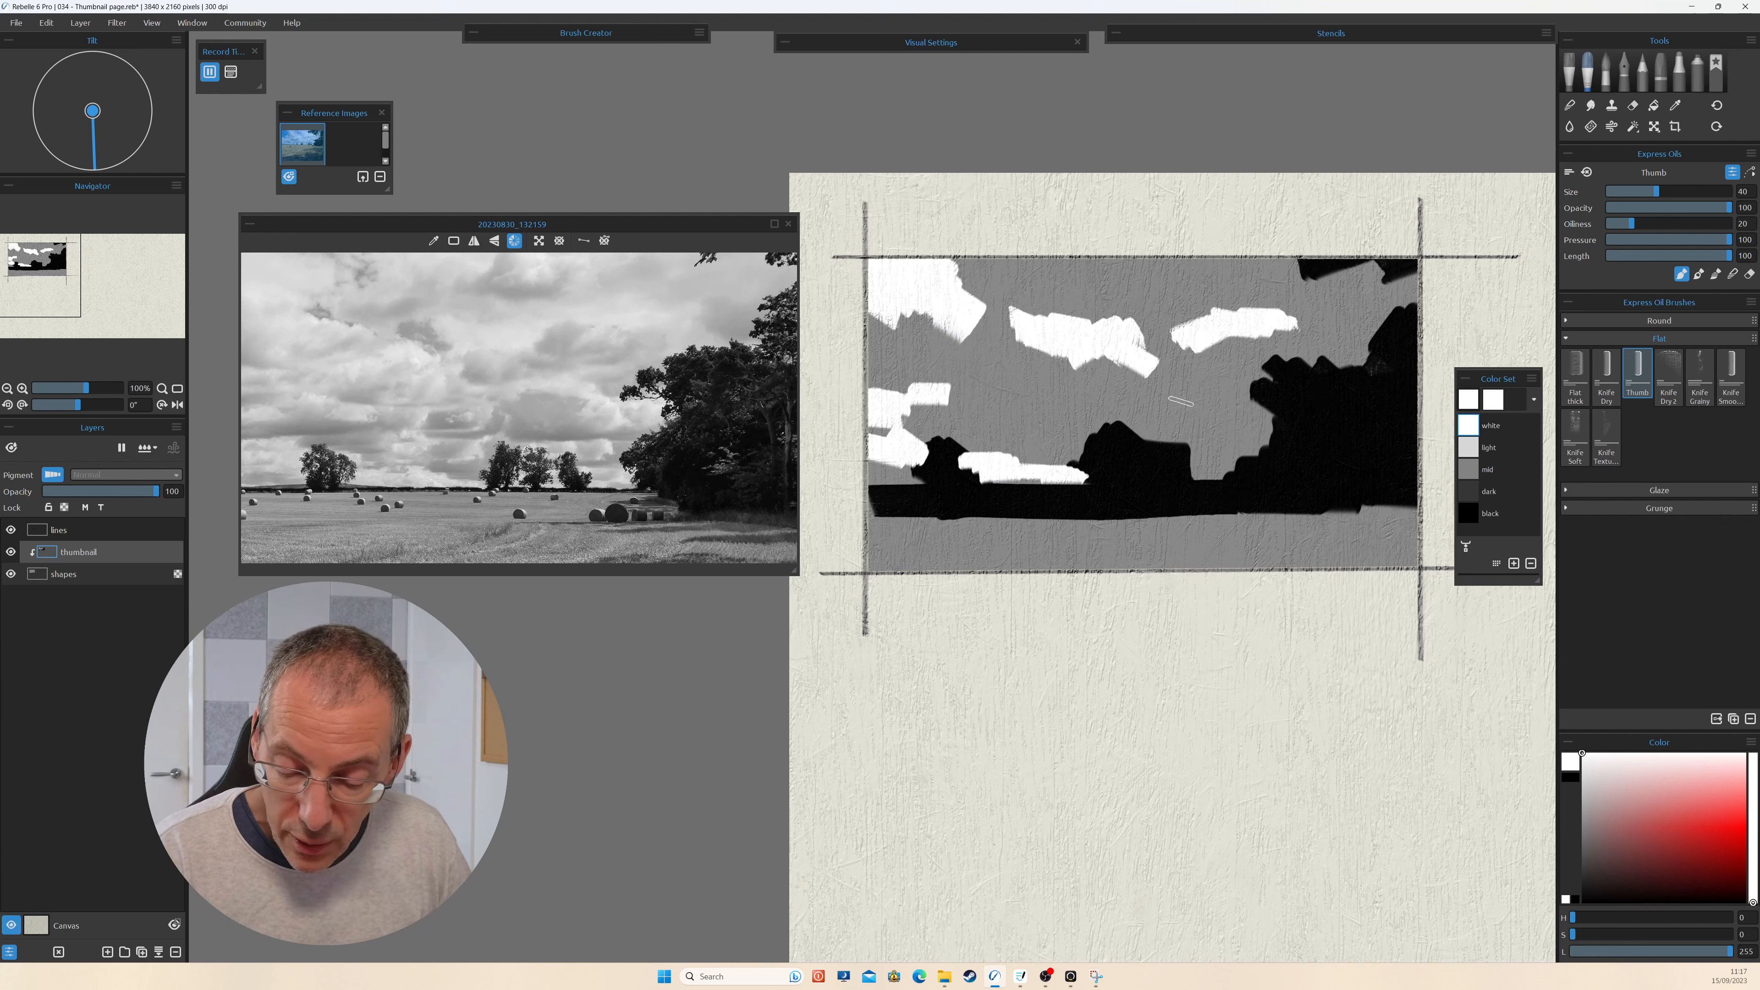
pyautogui.moveTo(1161, 385); pyautogui.dragTo(1281, 424)
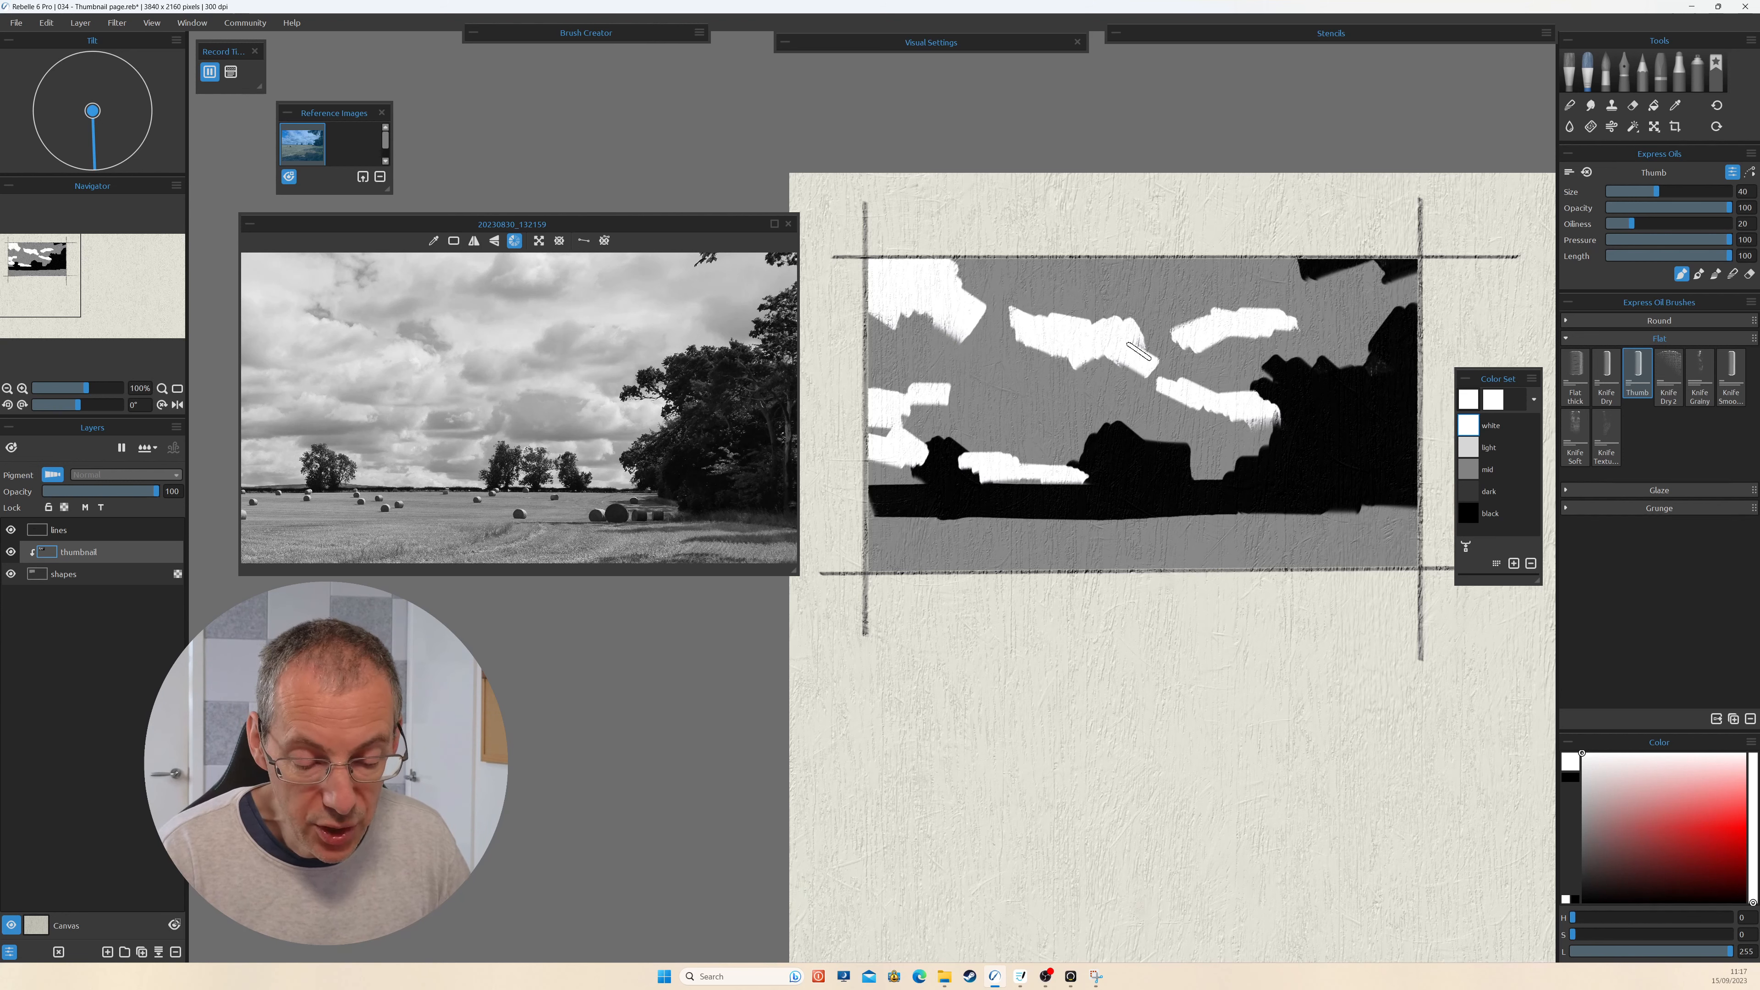
pyautogui.moveTo(1146, 273)
pyautogui.mouseDown()
pyautogui.moveTo(1171, 251)
pyautogui.moveTo(1136, 269)
pyautogui.moveTo(1151, 264)
pyautogui.mouseUp()
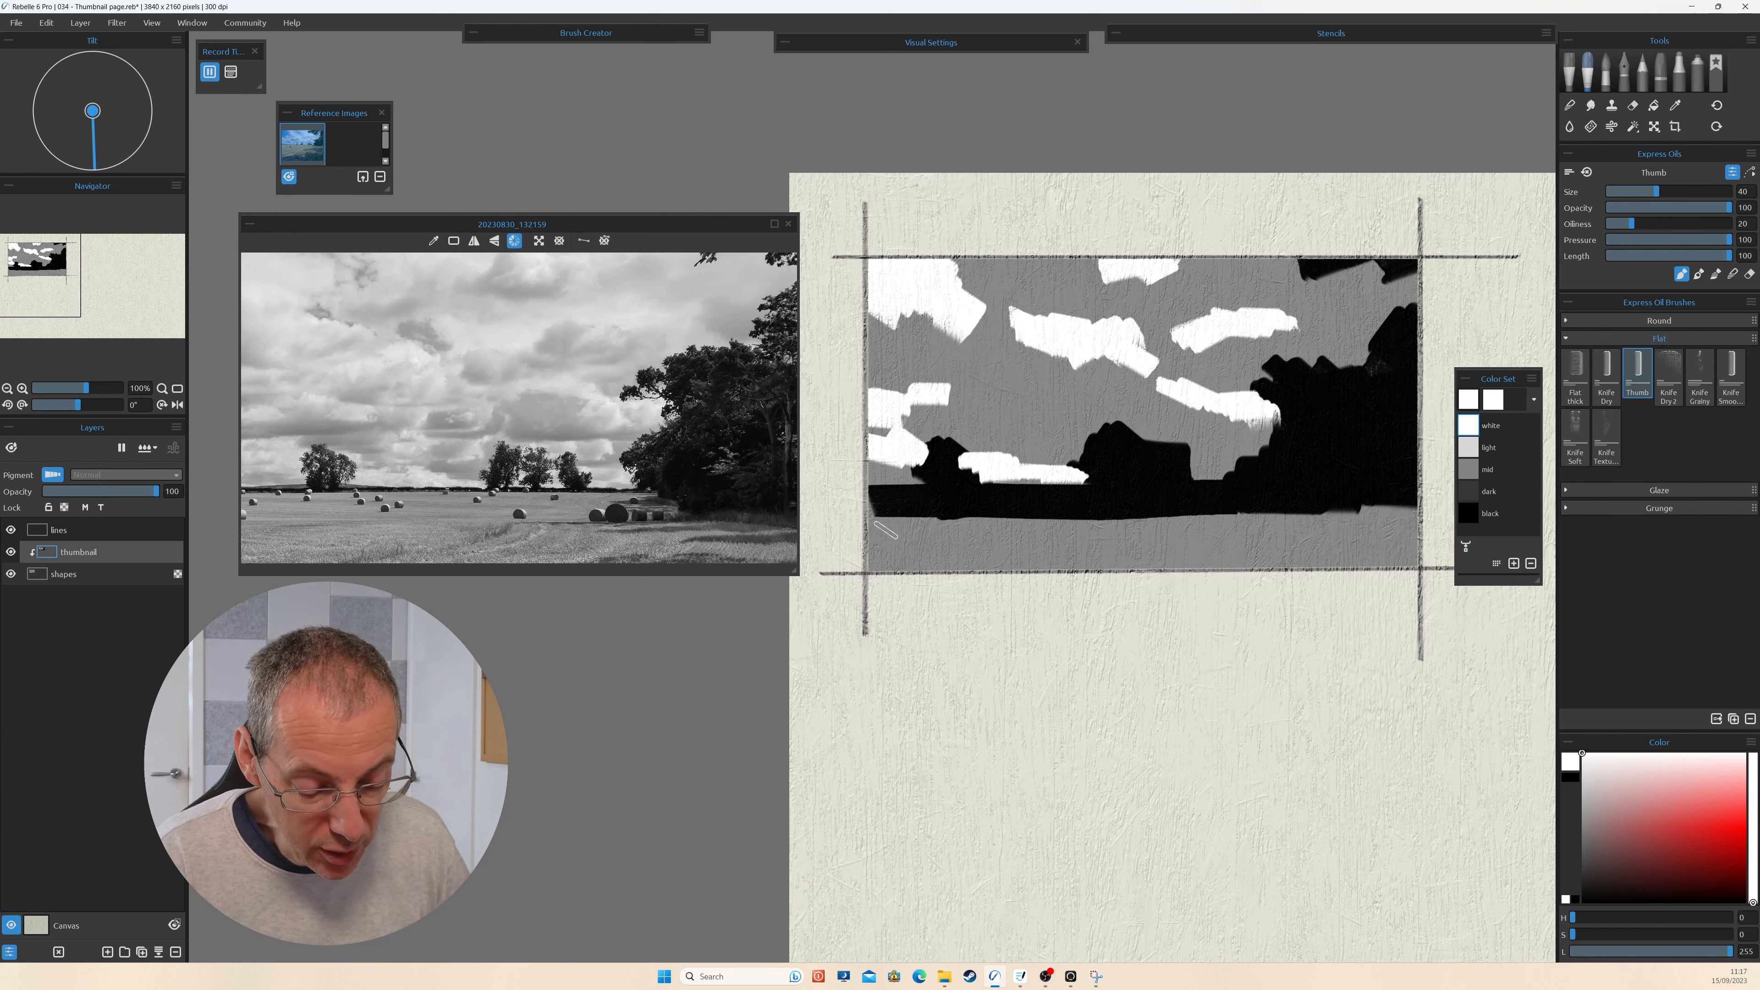
pyautogui.moveTo(994, 267); pyautogui.dragTo(1075, 251)
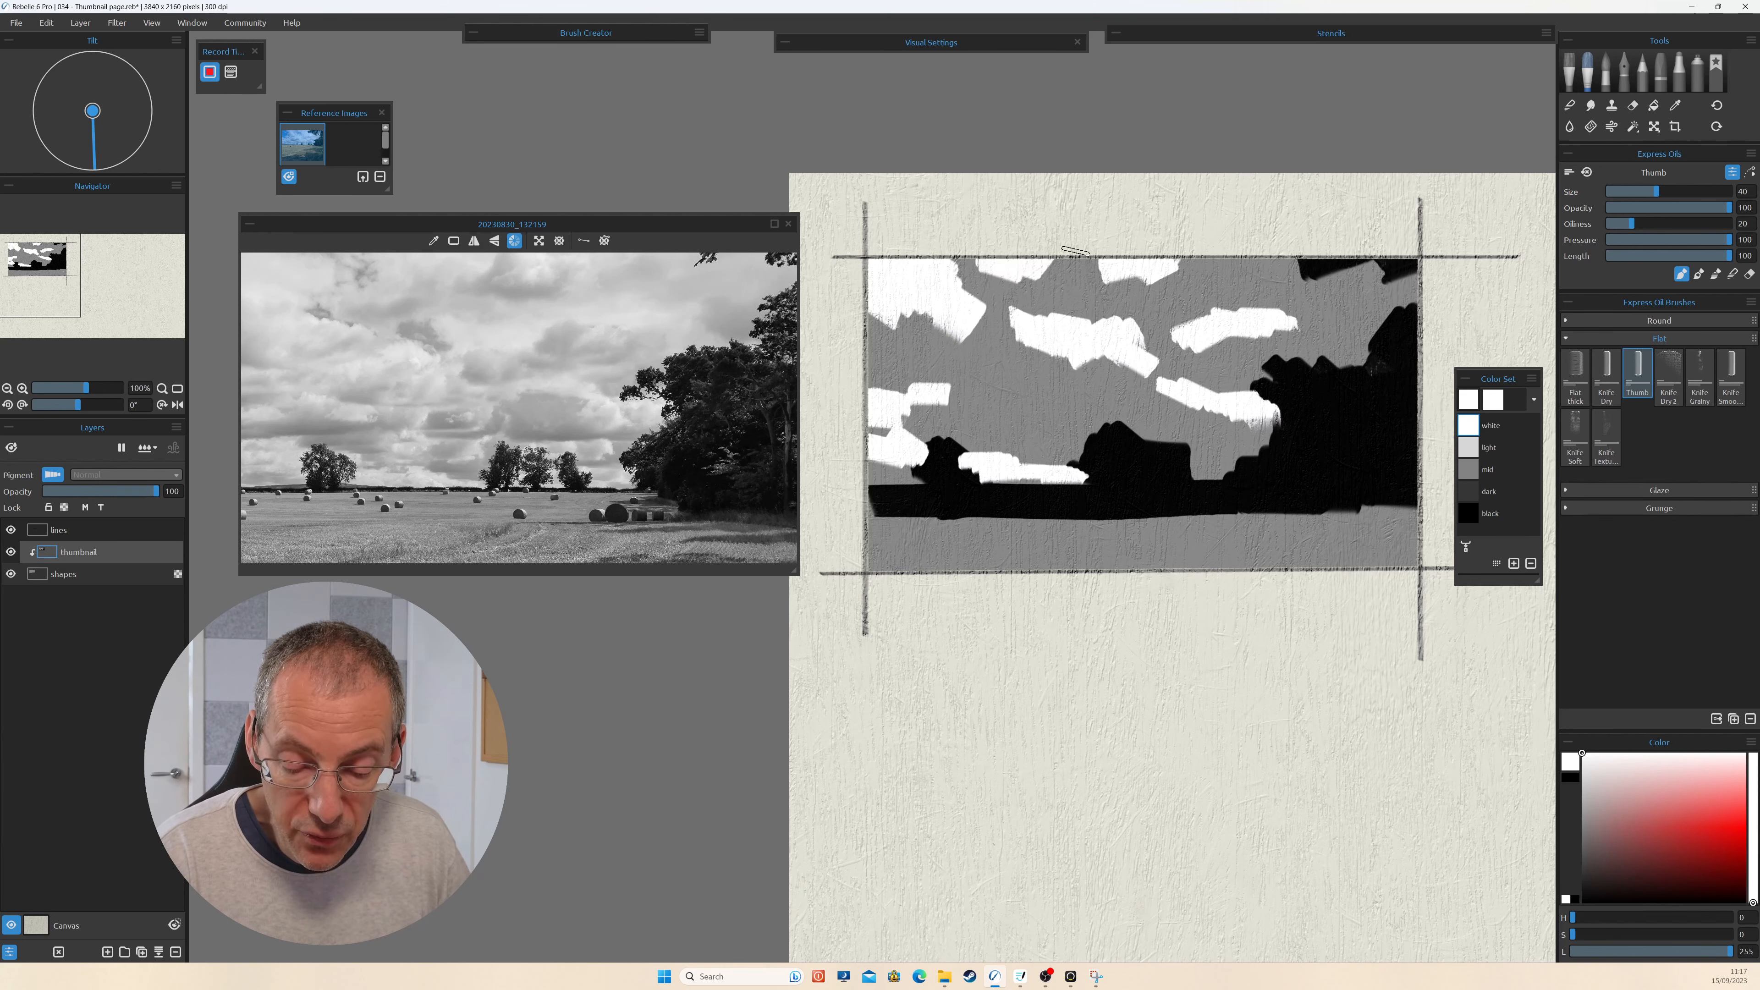
pyautogui.moveTo(1119, 329); pyautogui.dragTo(1176, 317)
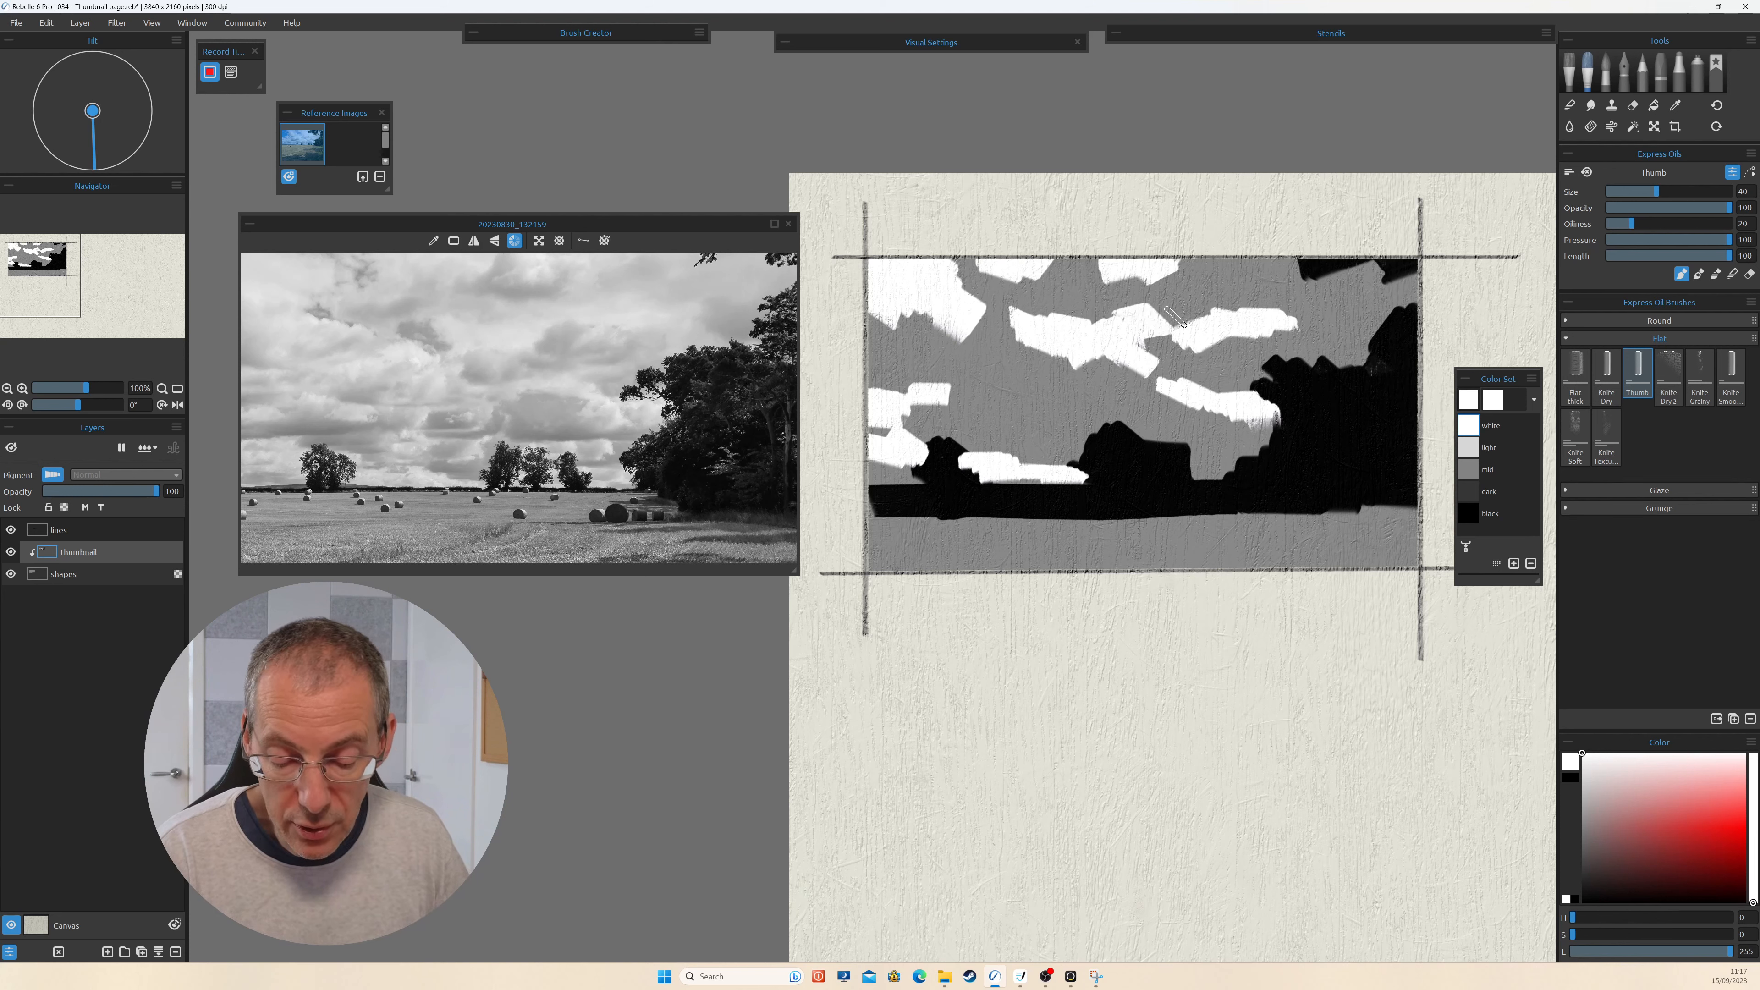
pyautogui.moveTo(1024, 435); pyautogui.dragTo(1027, 417)
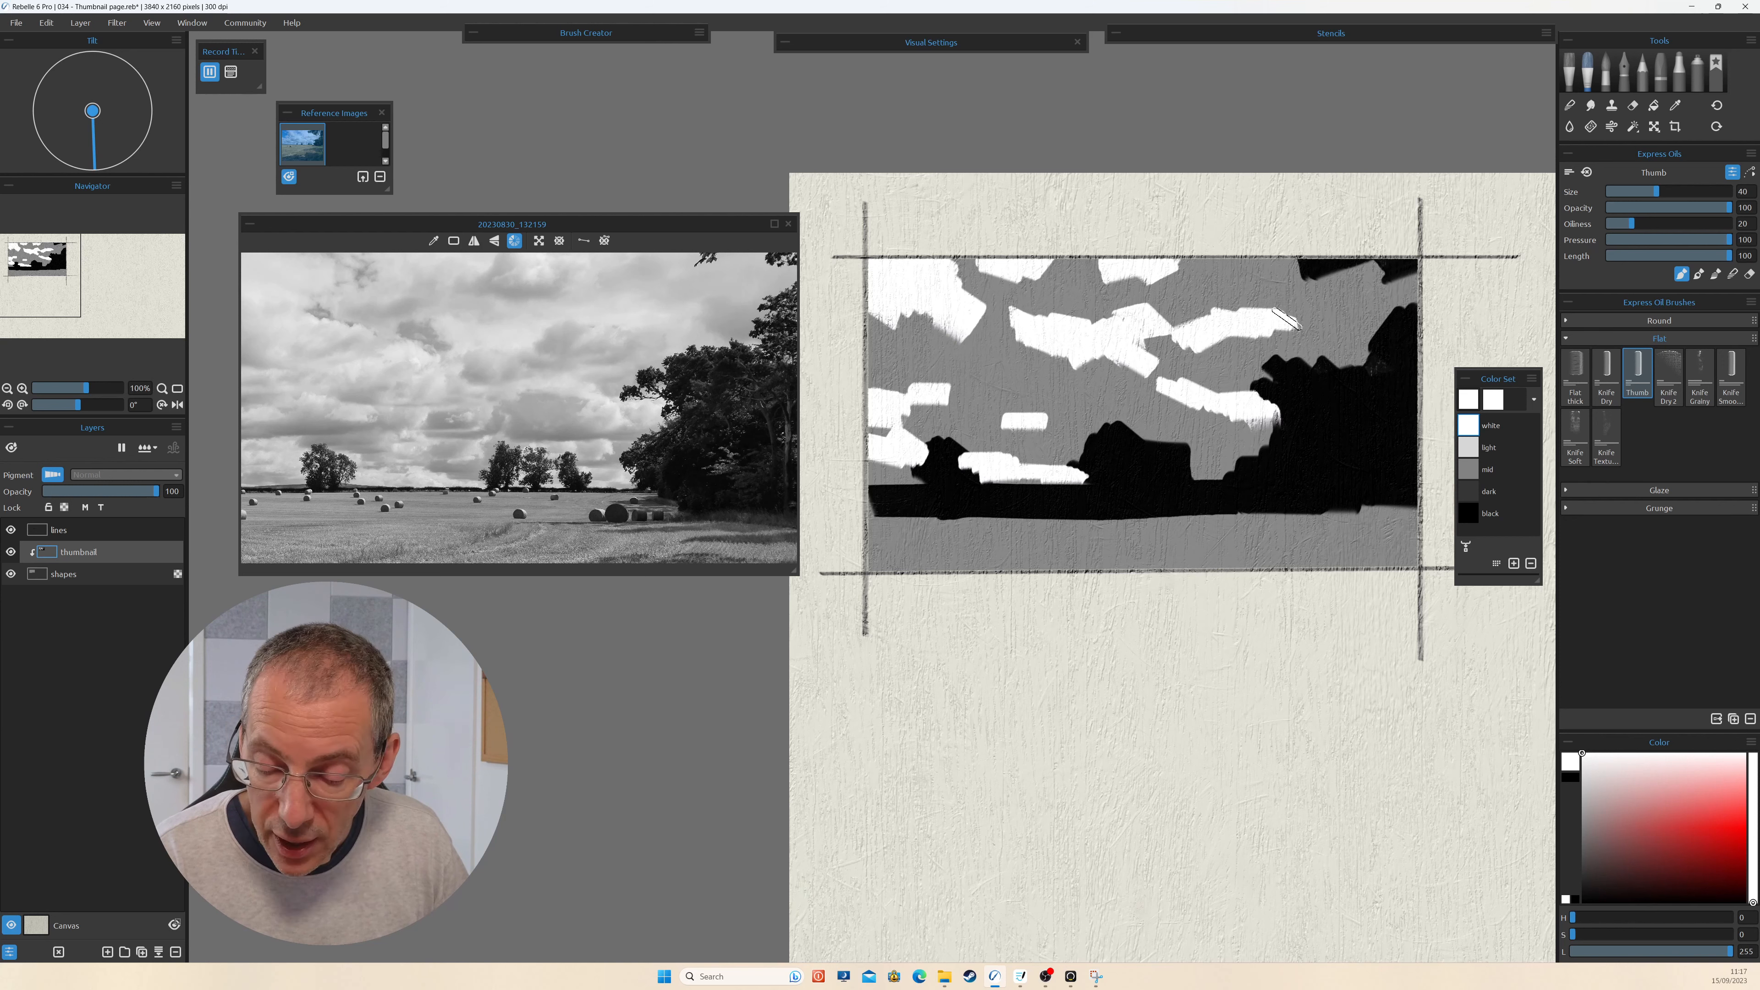
pyautogui.moveTo(1286, 319)
pyautogui.mouseDown()
pyautogui.moveTo(1340, 308)
pyautogui.moveTo(1320, 351)
pyautogui.mouseUp()
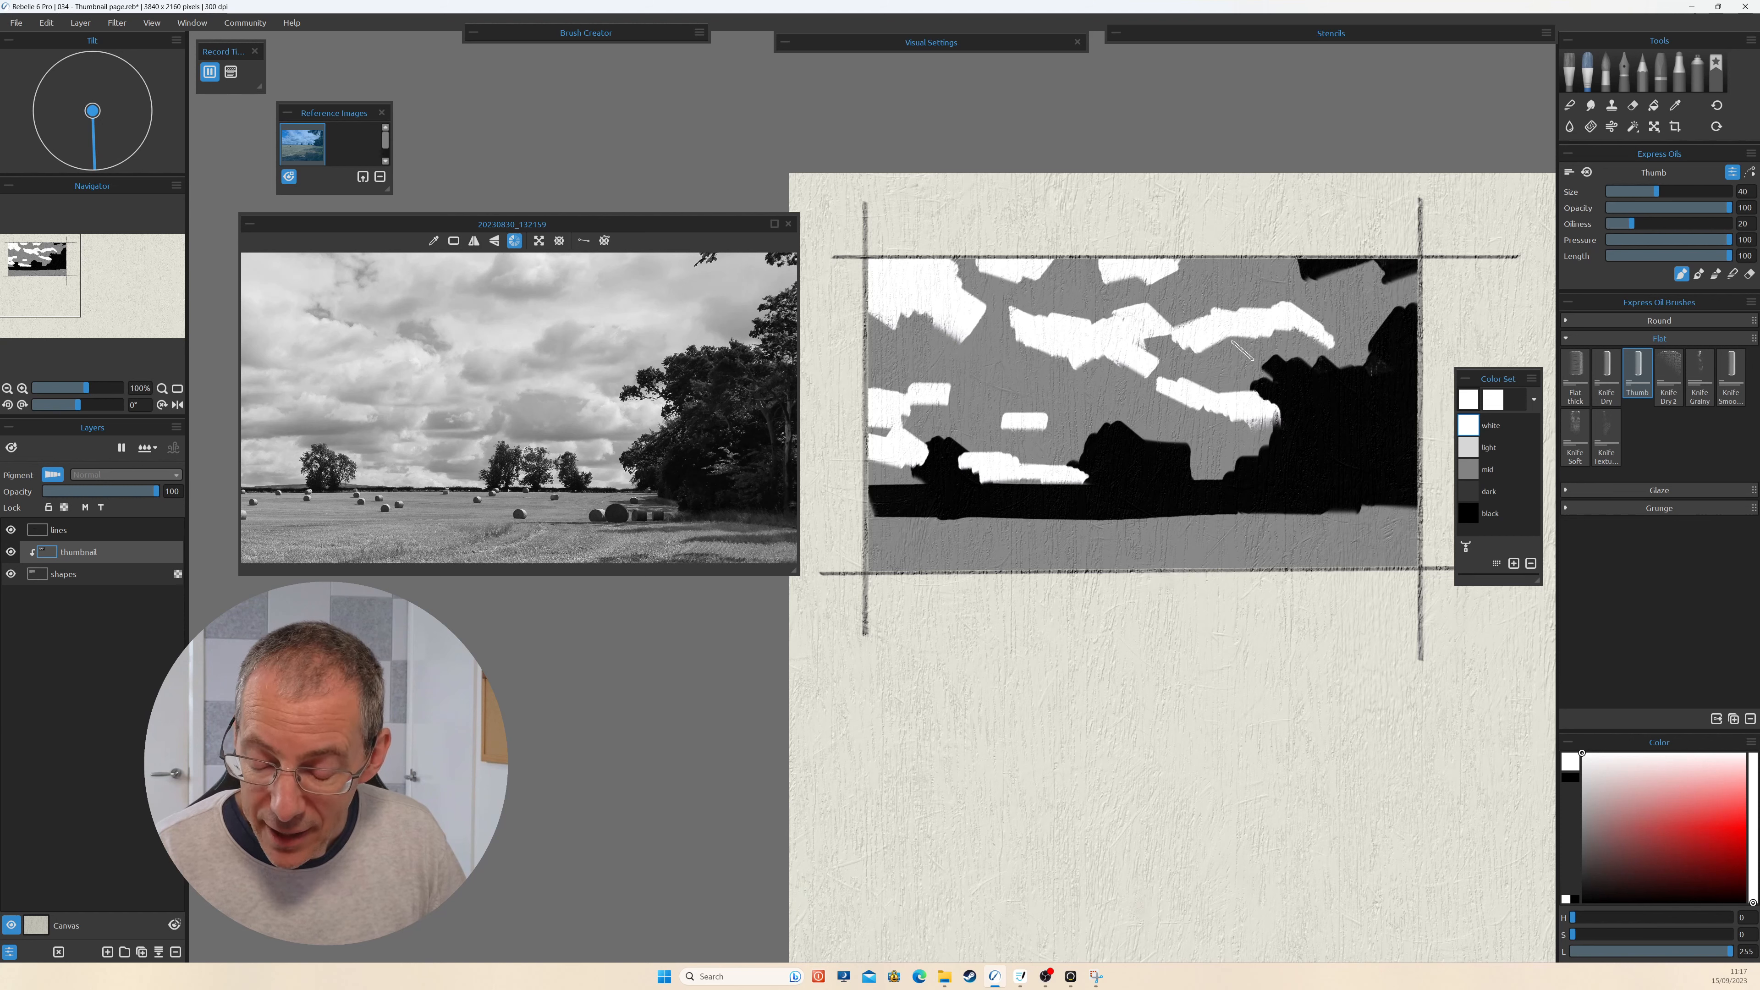
# Paint patches of the light colour between the white clouds and over the large tree's edges, reducing the brush to 25, and finish with it at size 30.
pyautogui.click(1467, 449)
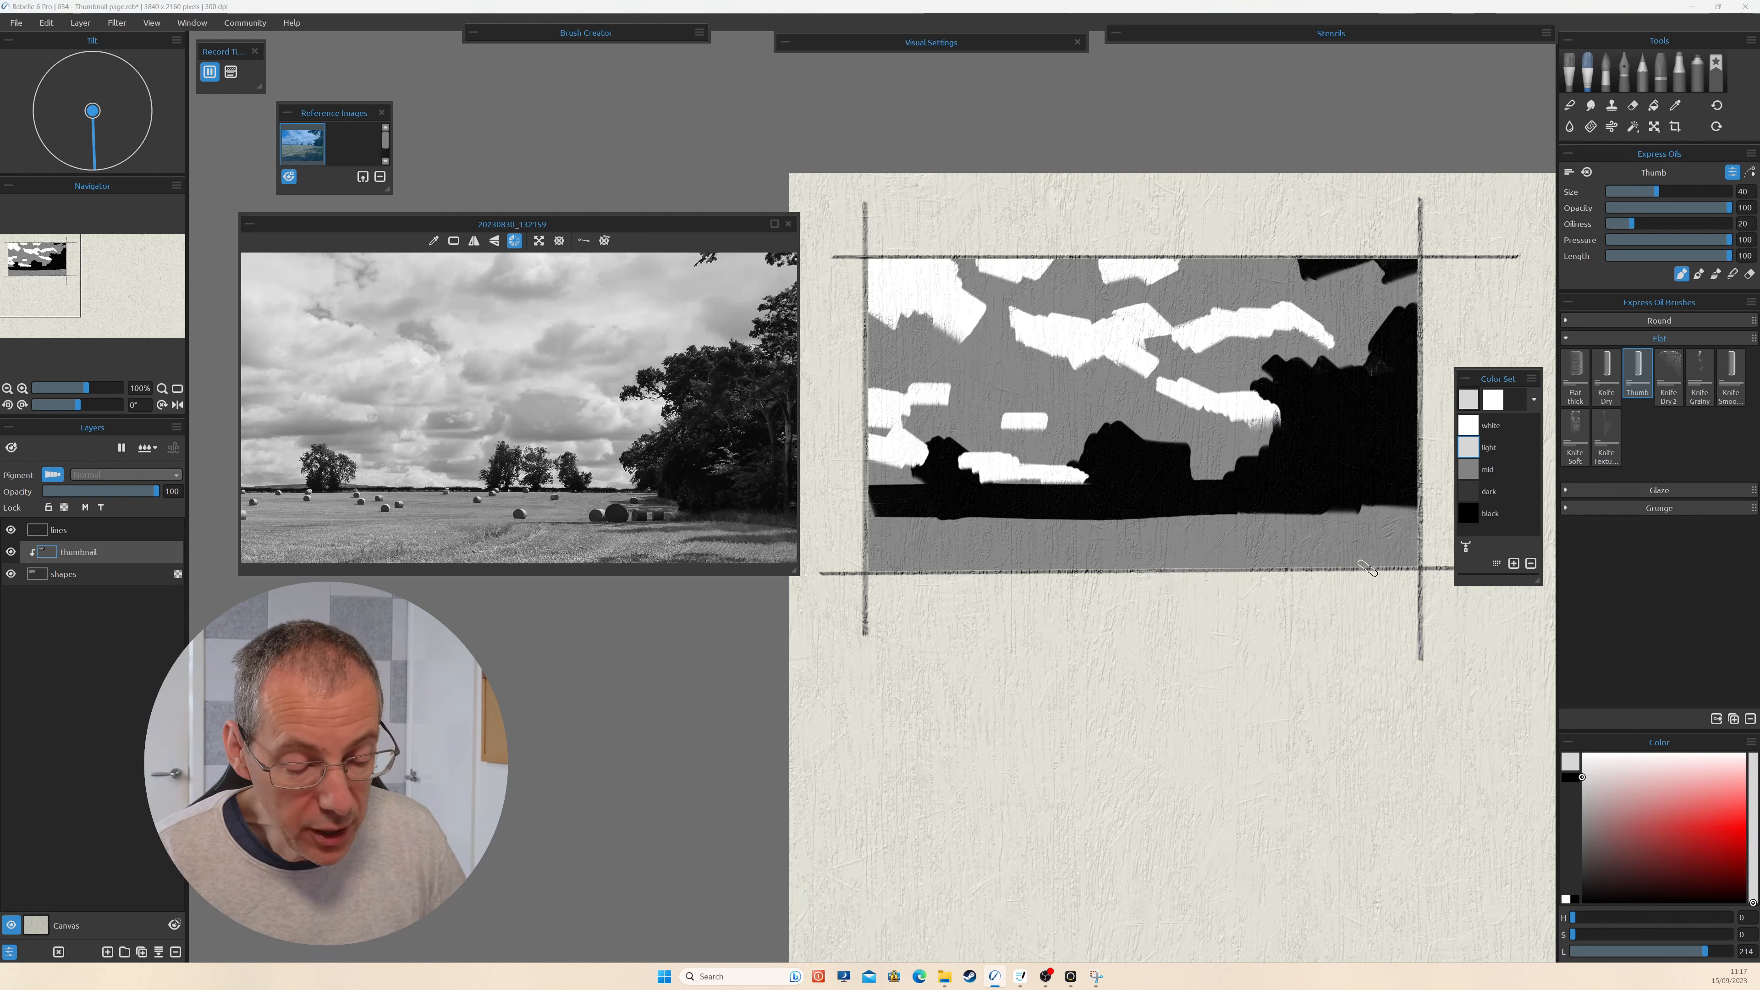
pyautogui.moveTo(990, 269)
pyautogui.mouseDown()
pyautogui.moveTo(966, 274)
pyautogui.moveTo(1001, 310)
pyautogui.moveTo(1105, 267)
pyautogui.moveTo(1077, 294)
pyautogui.mouseUp()
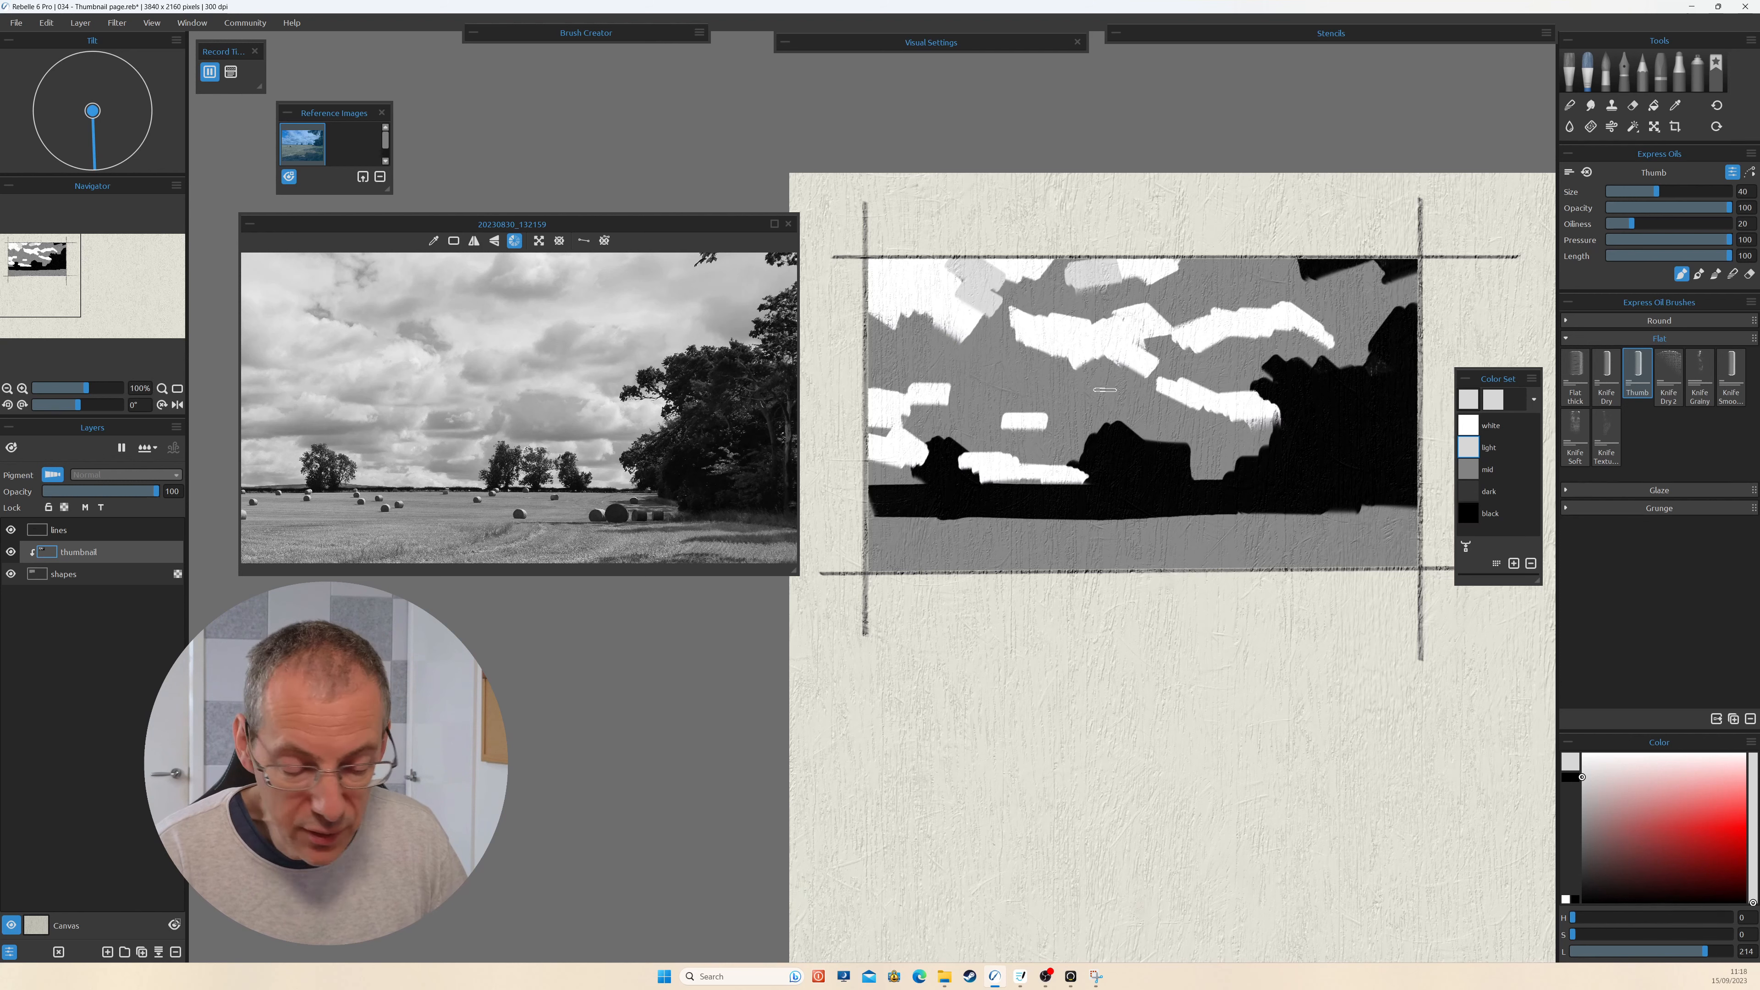
pyautogui.moveTo(1140, 388)
pyautogui.mouseDown()
pyautogui.moveTo(1176, 415)
pyautogui.moveTo(1136, 369)
pyautogui.moveTo(1192, 340)
pyautogui.moveTo(1166, 363)
pyautogui.moveTo(1180, 364)
pyautogui.moveTo(1164, 339)
pyautogui.moveTo(1177, 359)
pyautogui.moveTo(1203, 344)
pyautogui.moveTo(1218, 362)
pyautogui.moveTo(1266, 358)
pyautogui.moveTo(1219, 357)
pyautogui.moveTo(1258, 379)
pyautogui.moveTo(1316, 352)
pyautogui.mouseUp()
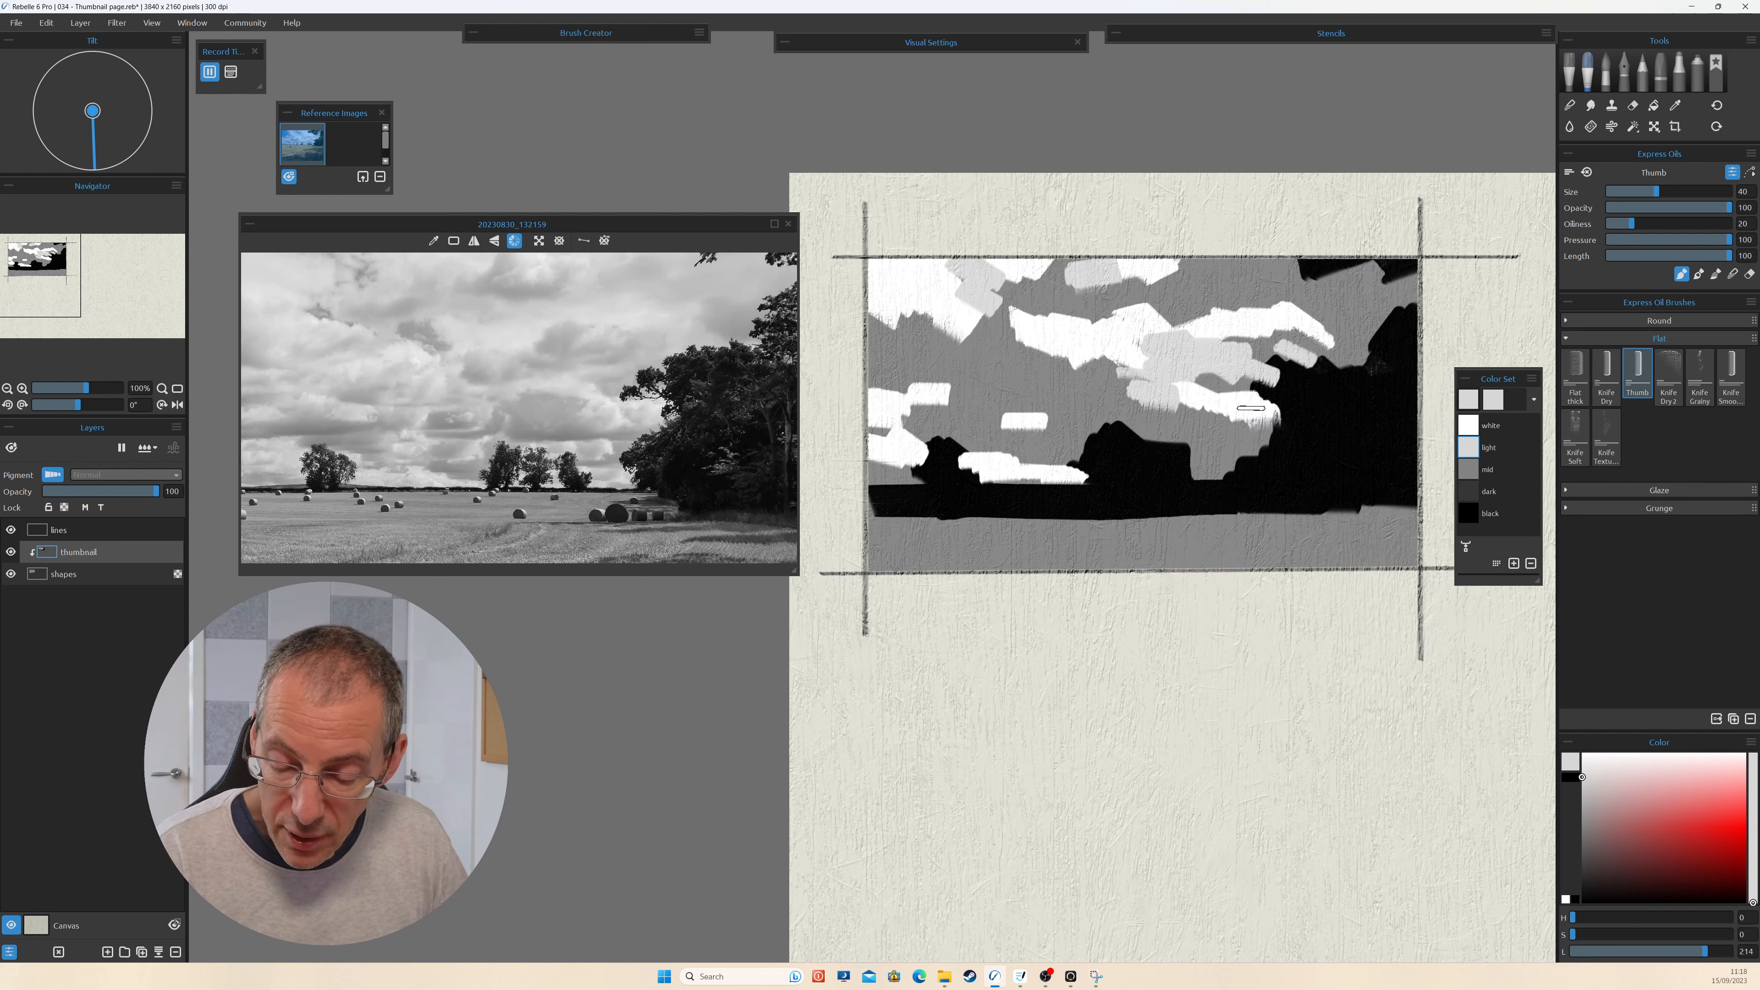
pyautogui.moveTo(1251, 407)
pyautogui.mouseDown()
pyautogui.moveTo(1302, 438)
pyautogui.moveTo(1282, 409)
pyautogui.moveTo(1274, 437)
pyautogui.moveTo(1251, 430)
pyautogui.moveTo(1302, 329)
pyautogui.moveTo(1293, 375)
pyautogui.moveTo(1260, 385)
pyautogui.moveTo(1400, 348)
pyautogui.moveTo(1322, 353)
pyautogui.moveTo(1351, 299)
pyautogui.moveTo(1325, 338)
pyautogui.moveTo(1346, 354)
pyautogui.moveTo(1407, 272)
pyautogui.moveTo(1351, 276)
pyautogui.moveTo(1406, 295)
pyautogui.moveTo(1374, 274)
pyautogui.moveTo(1393, 291)
pyautogui.moveTo(1403, 277)
pyautogui.moveTo(1384, 305)
pyautogui.moveTo(1331, 281)
pyautogui.moveTo(1271, 301)
pyautogui.moveTo(1273, 257)
pyautogui.moveTo(1207, 272)
pyautogui.mouseUp()
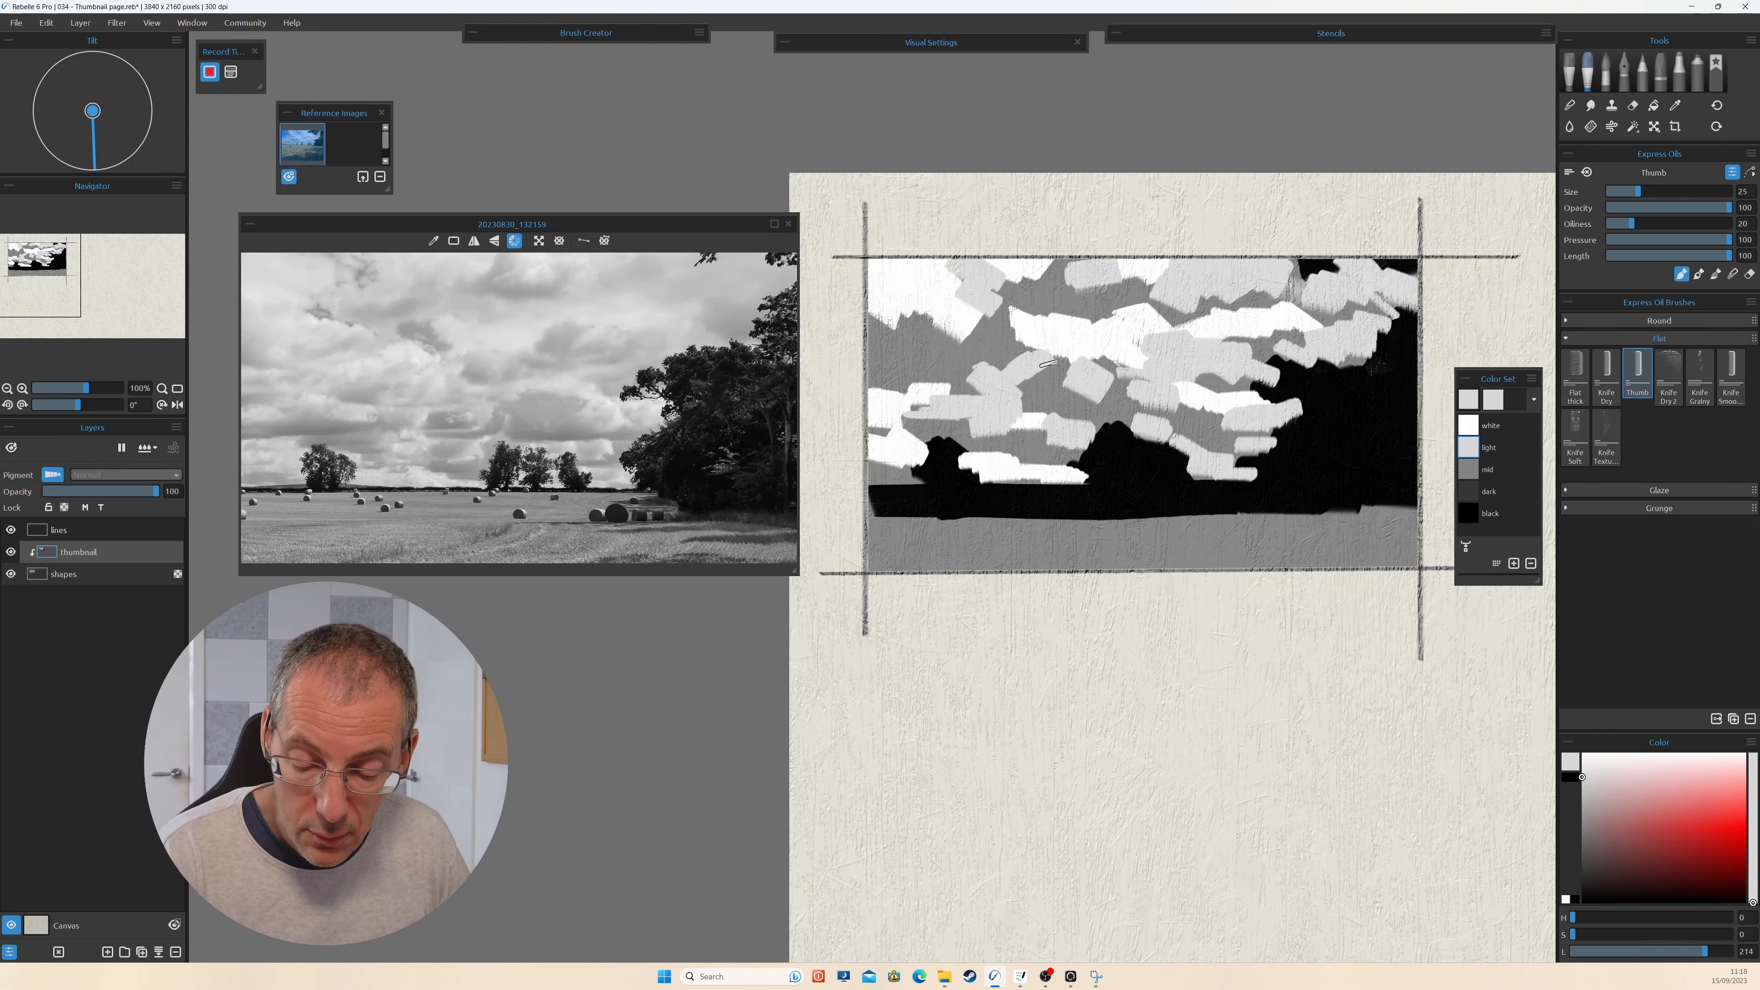
pyautogui.moveTo(1047, 362)
pyautogui.mouseDown()
pyautogui.moveTo(1084, 394)
pyautogui.moveTo(1002, 347)
pyautogui.moveTo(1031, 330)
pyautogui.moveTo(977, 340)
pyautogui.moveTo(1025, 344)
pyautogui.mouseUp()
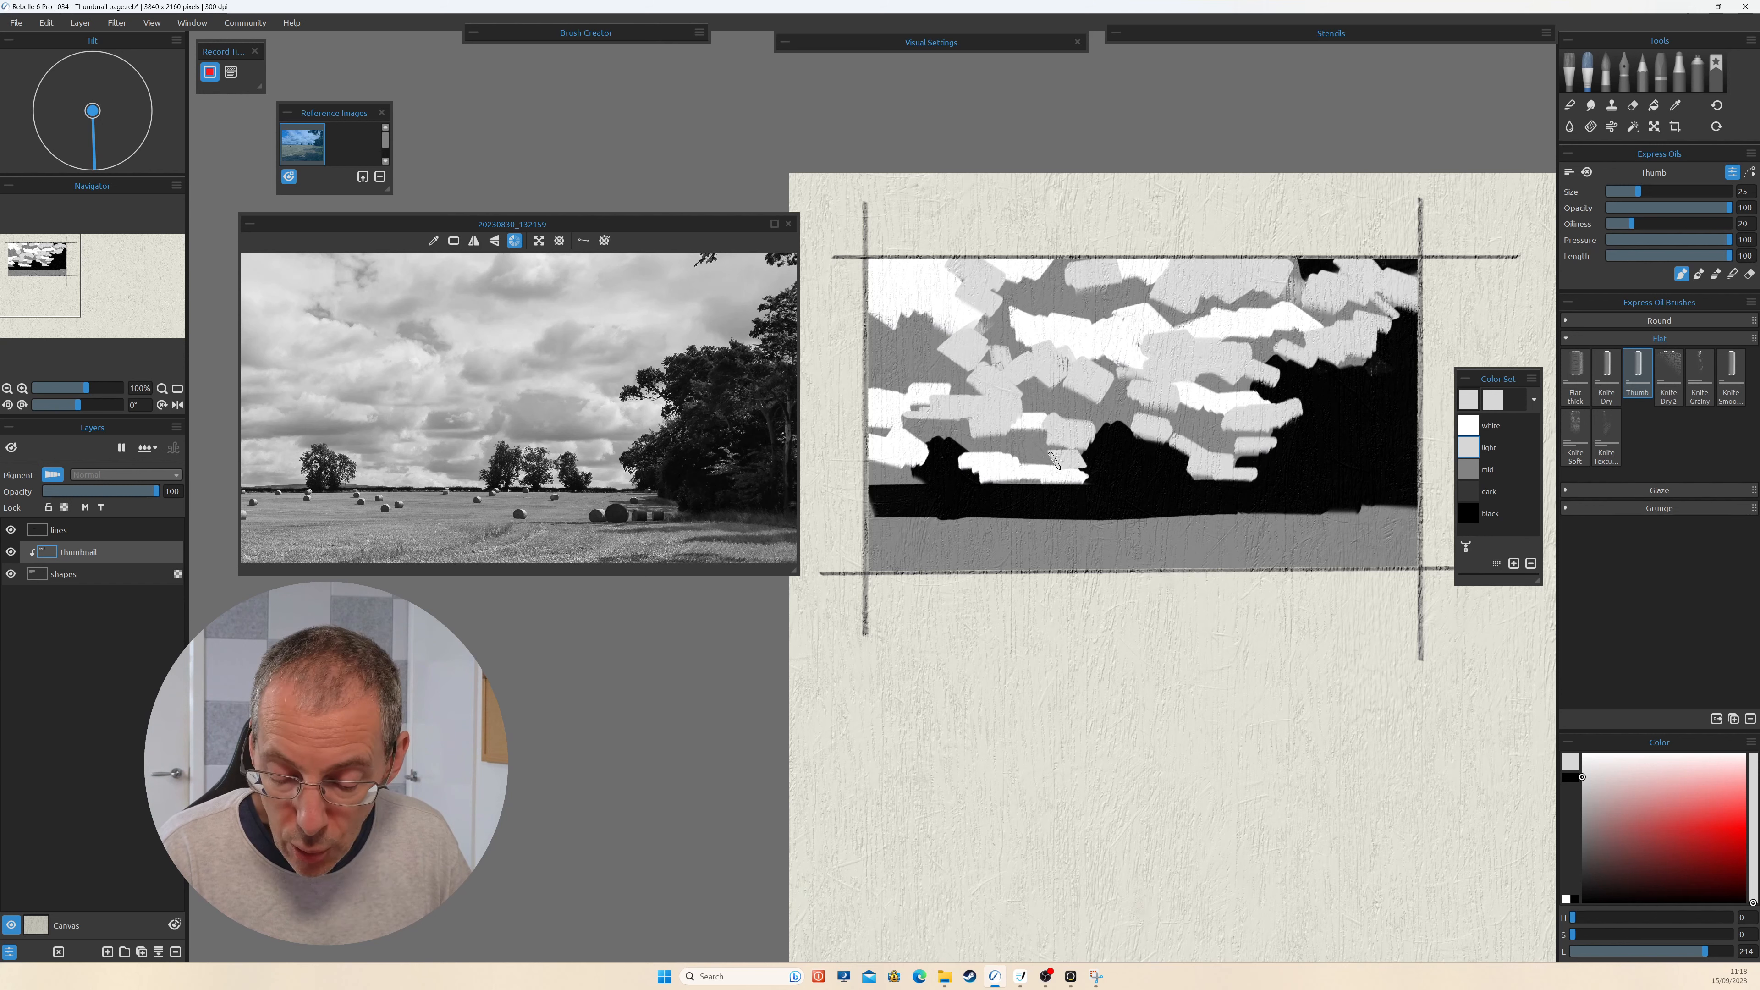
pyautogui.moveTo(1108, 392); pyautogui.dragTo(1219, 390)
pyautogui.press(']')
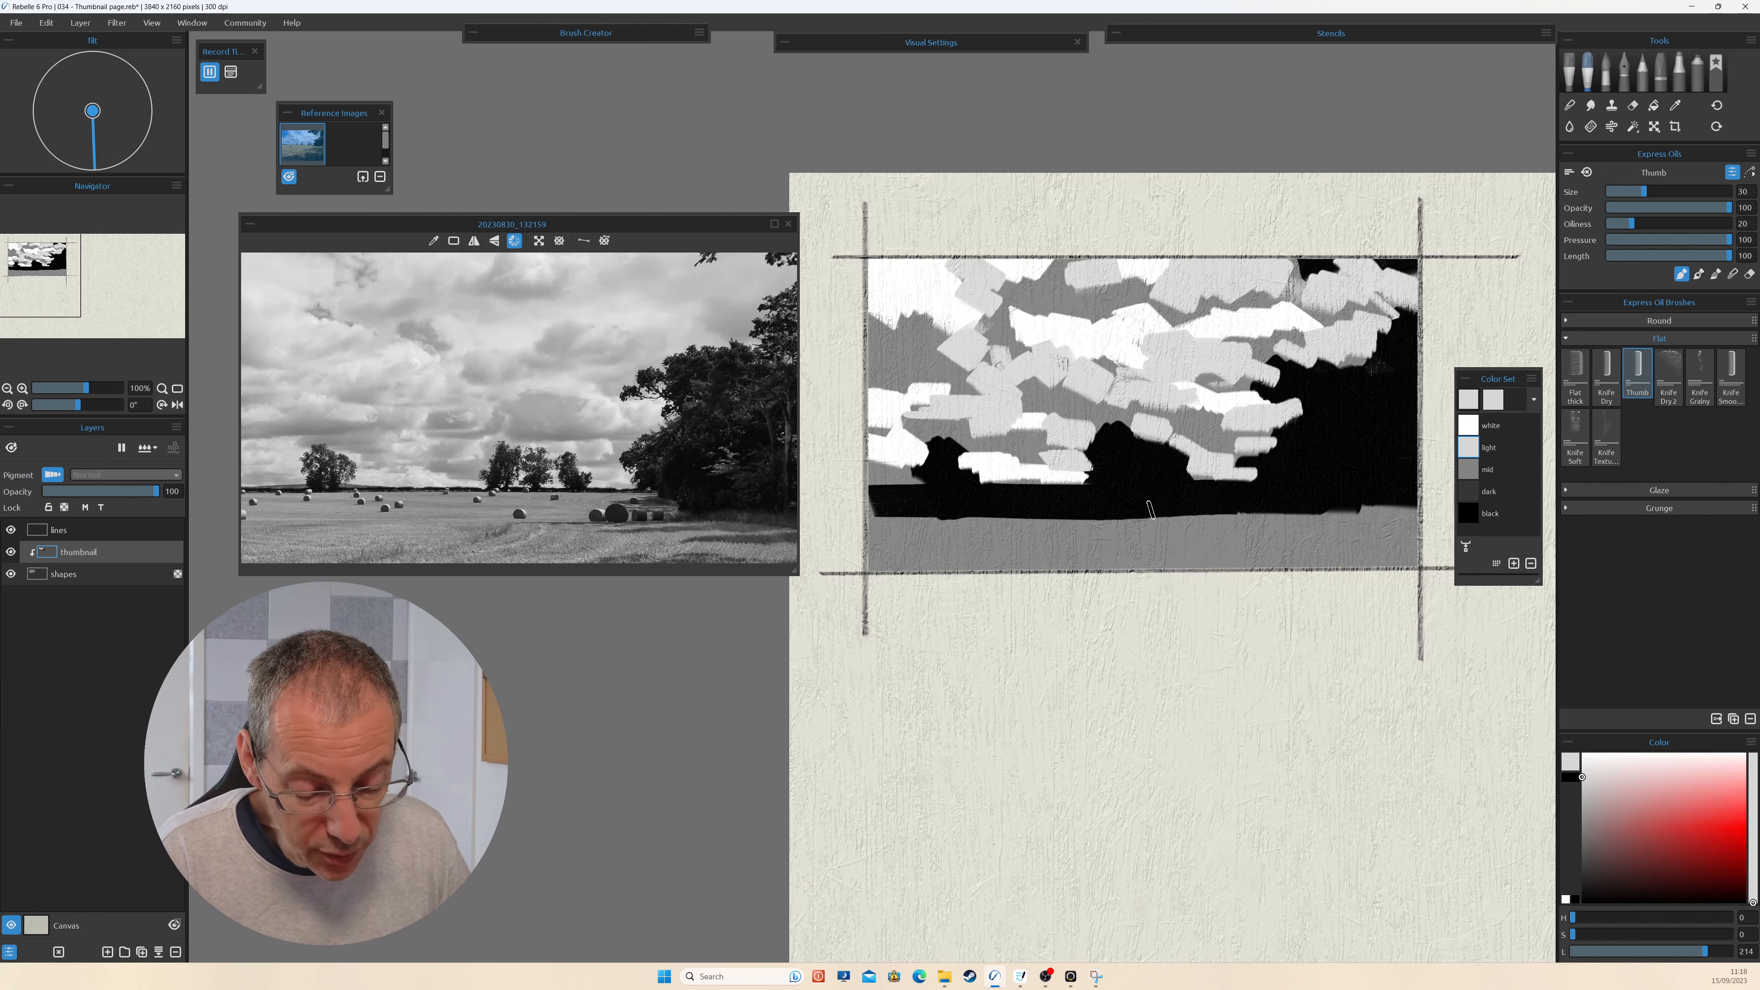
# Paint light strokes across the field and cover most of them with mid grey, squaring off the horizon band's lower edge.
pyautogui.moveTo(1150, 510)
pyautogui.mouseDown()
pyautogui.moveTo(1232, 513)
pyautogui.moveTo(879, 507)
pyautogui.moveTo(1184, 510)
pyautogui.moveTo(1130, 527)
pyautogui.moveTo(905, 525)
pyautogui.moveTo(982, 532)
pyautogui.moveTo(897, 535)
pyautogui.mouseUp()
pyautogui.click(1469, 470)
pyautogui.moveTo(1223, 510)
pyautogui.mouseDown()
pyautogui.moveTo(872, 504)
pyautogui.moveTo(1039, 503)
pyautogui.moveTo(1122, 529)
pyautogui.moveTo(929, 532)
pyautogui.moveTo(1247, 504)
pyautogui.moveTo(1095, 506)
pyautogui.moveTo(1123, 509)
pyautogui.mouseUp()
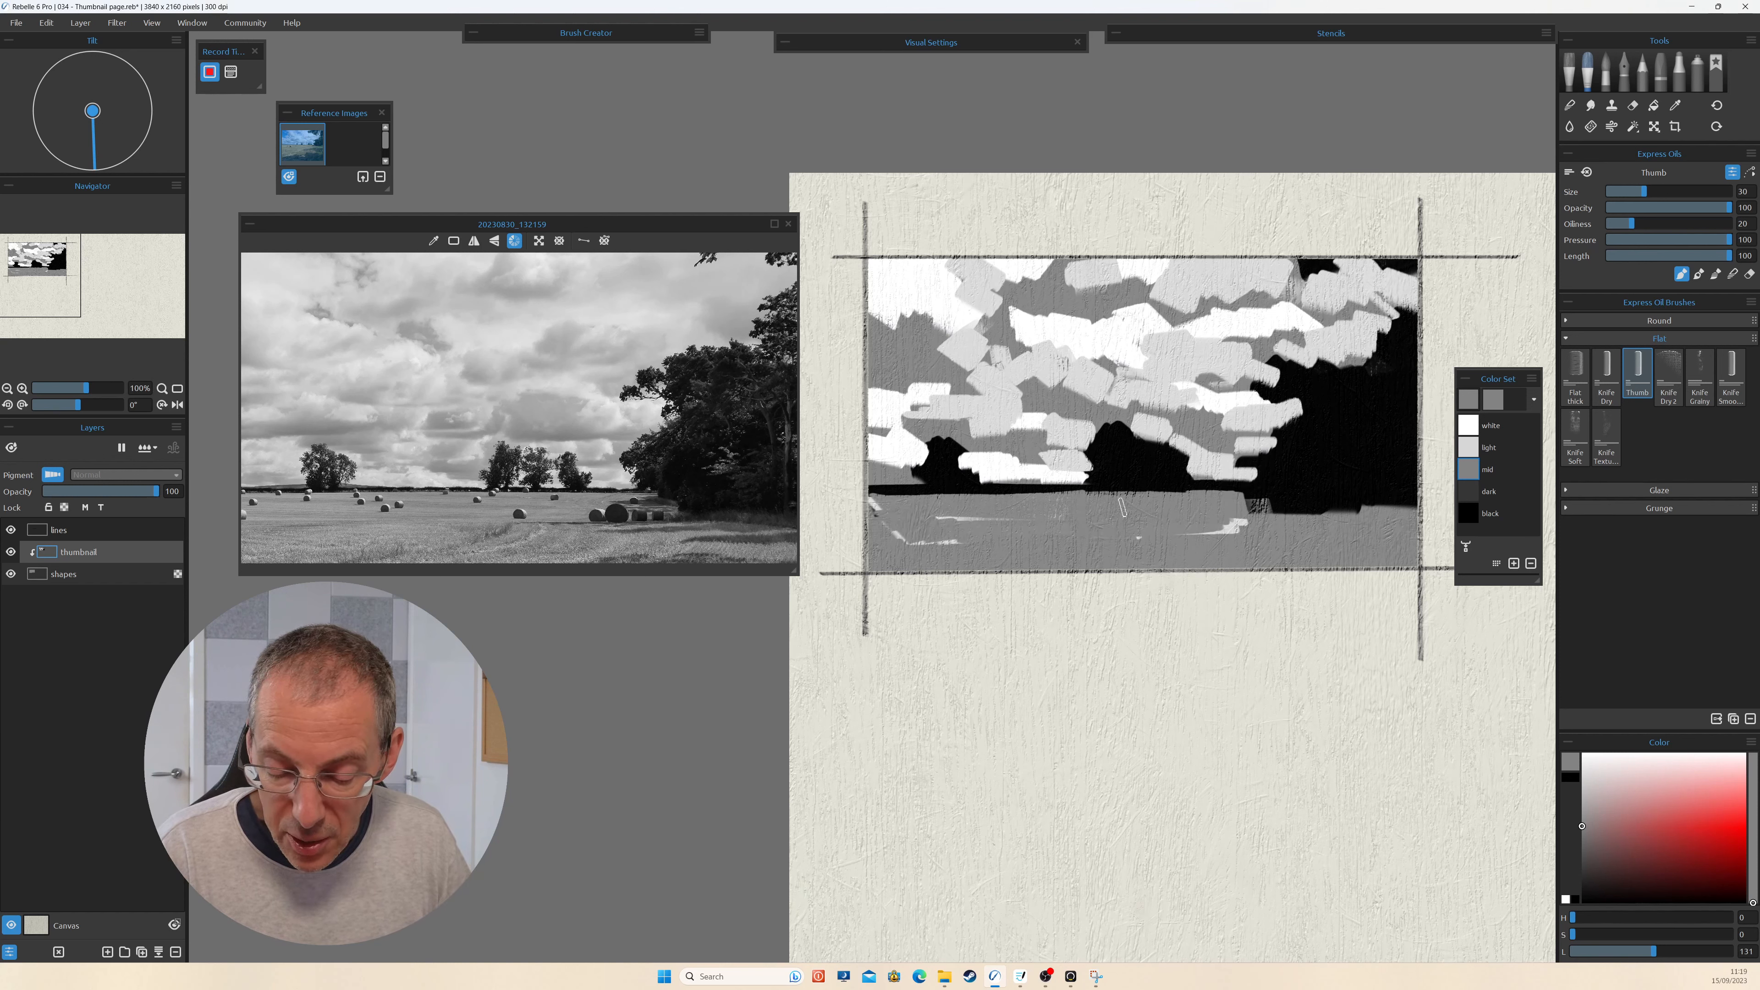
pyautogui.moveTo(921, 531); pyautogui.dragTo(1272, 530)
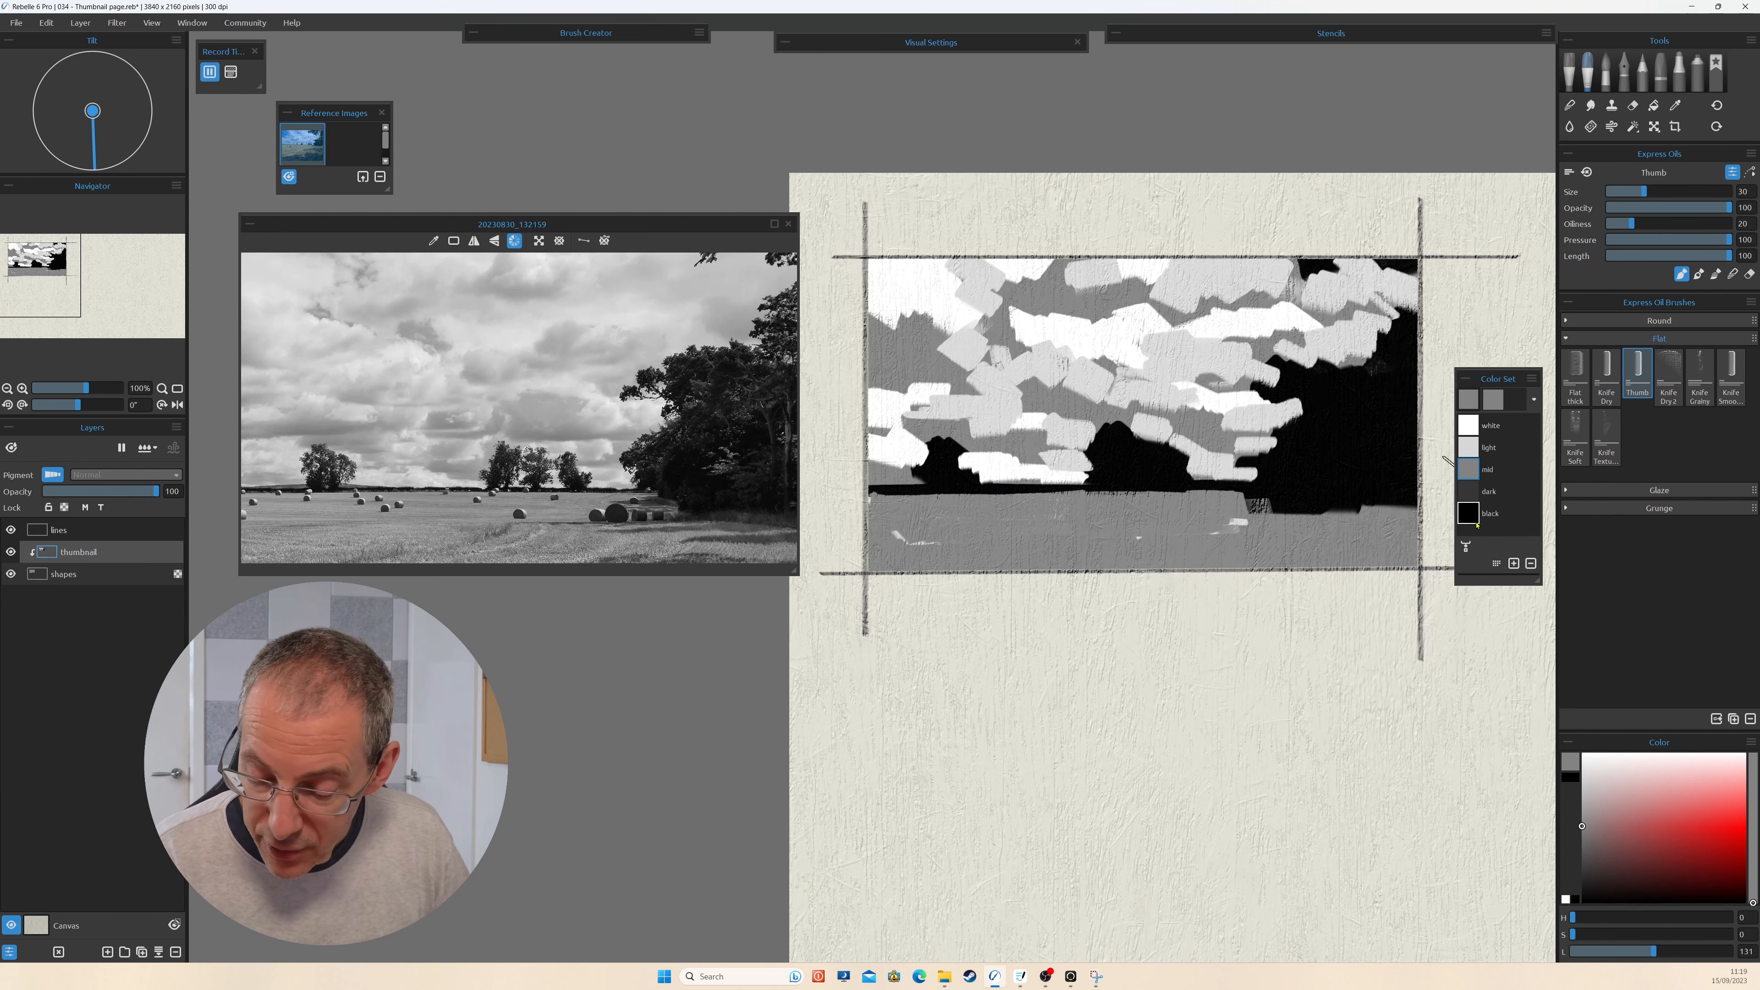
# Paint patches of the dark colour over the large tree's foliage and the distant tree clumps.
pyautogui.click(1467, 491)
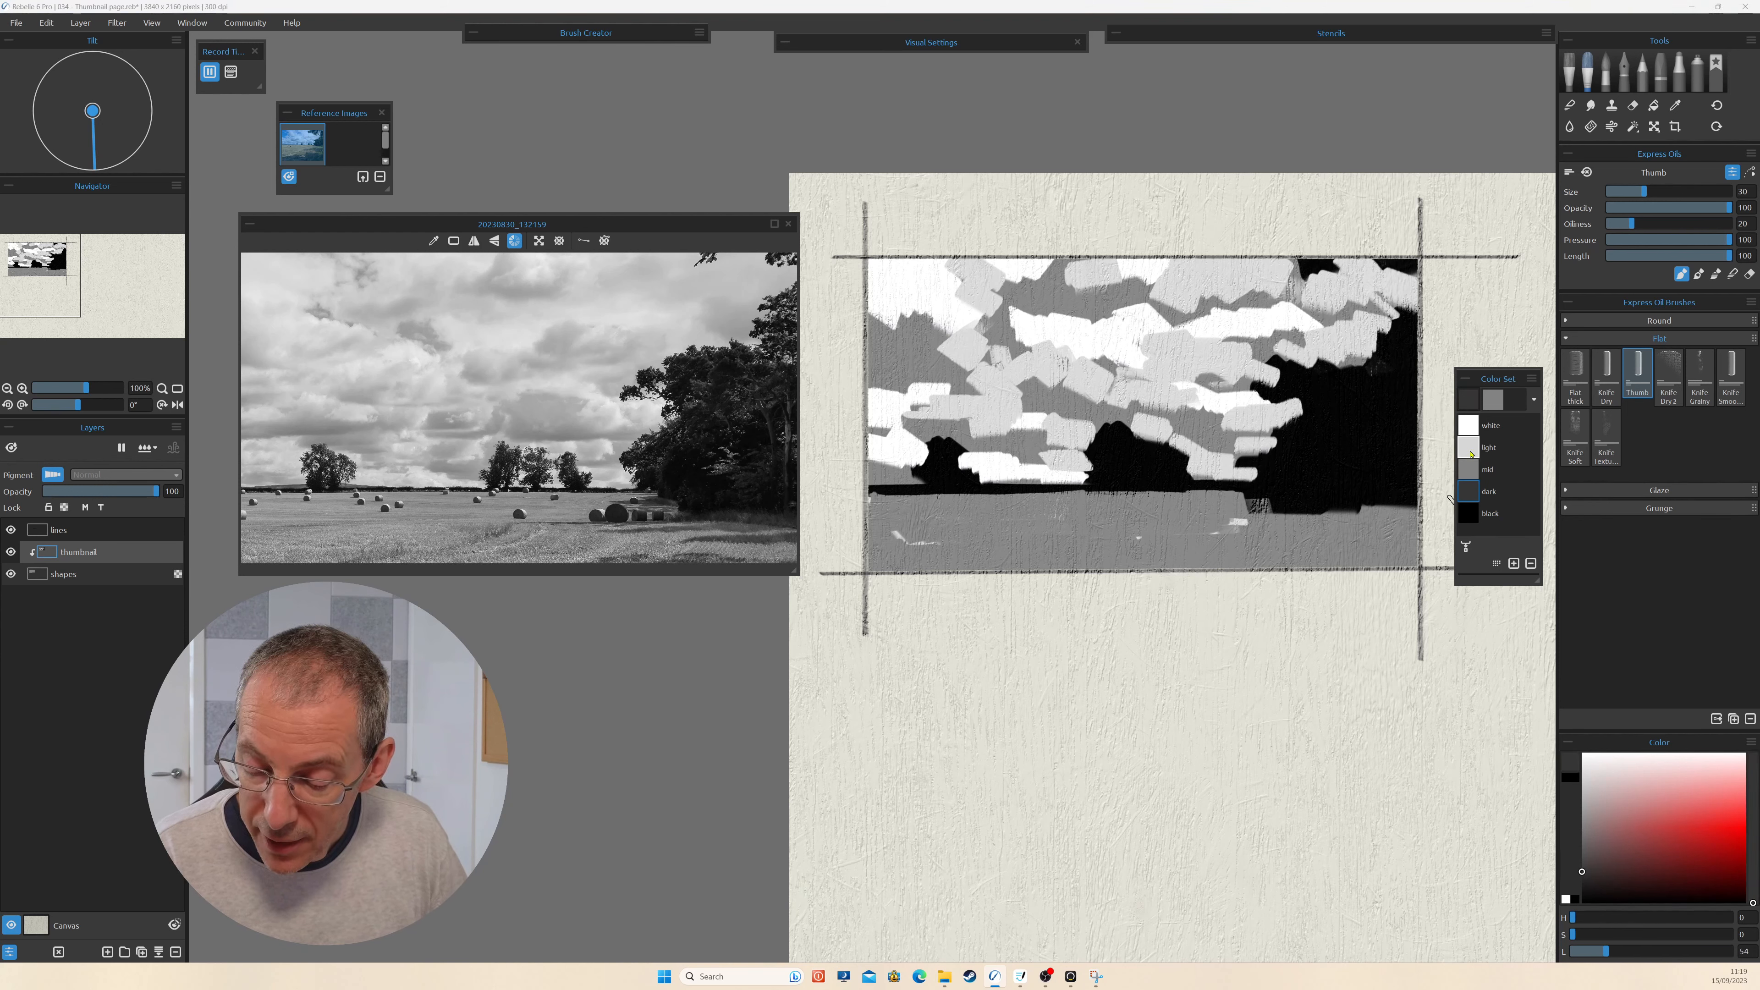
pyautogui.moveTo(1280, 362)
pyautogui.mouseDown()
pyautogui.moveTo(1324, 369)
pyautogui.moveTo(1271, 389)
pyautogui.moveTo(1330, 364)
pyautogui.moveTo(1346, 395)
pyautogui.moveTo(1325, 398)
pyautogui.moveTo(1411, 310)
pyautogui.moveTo(1428, 328)
pyautogui.moveTo(1396, 366)
pyautogui.moveTo(1418, 375)
pyautogui.moveTo(1344, 416)
pyautogui.mouseUp()
pyautogui.moveTo(1120, 438)
pyautogui.mouseDown()
pyautogui.moveTo(1096, 458)
pyautogui.moveTo(1176, 446)
pyautogui.mouseUp()
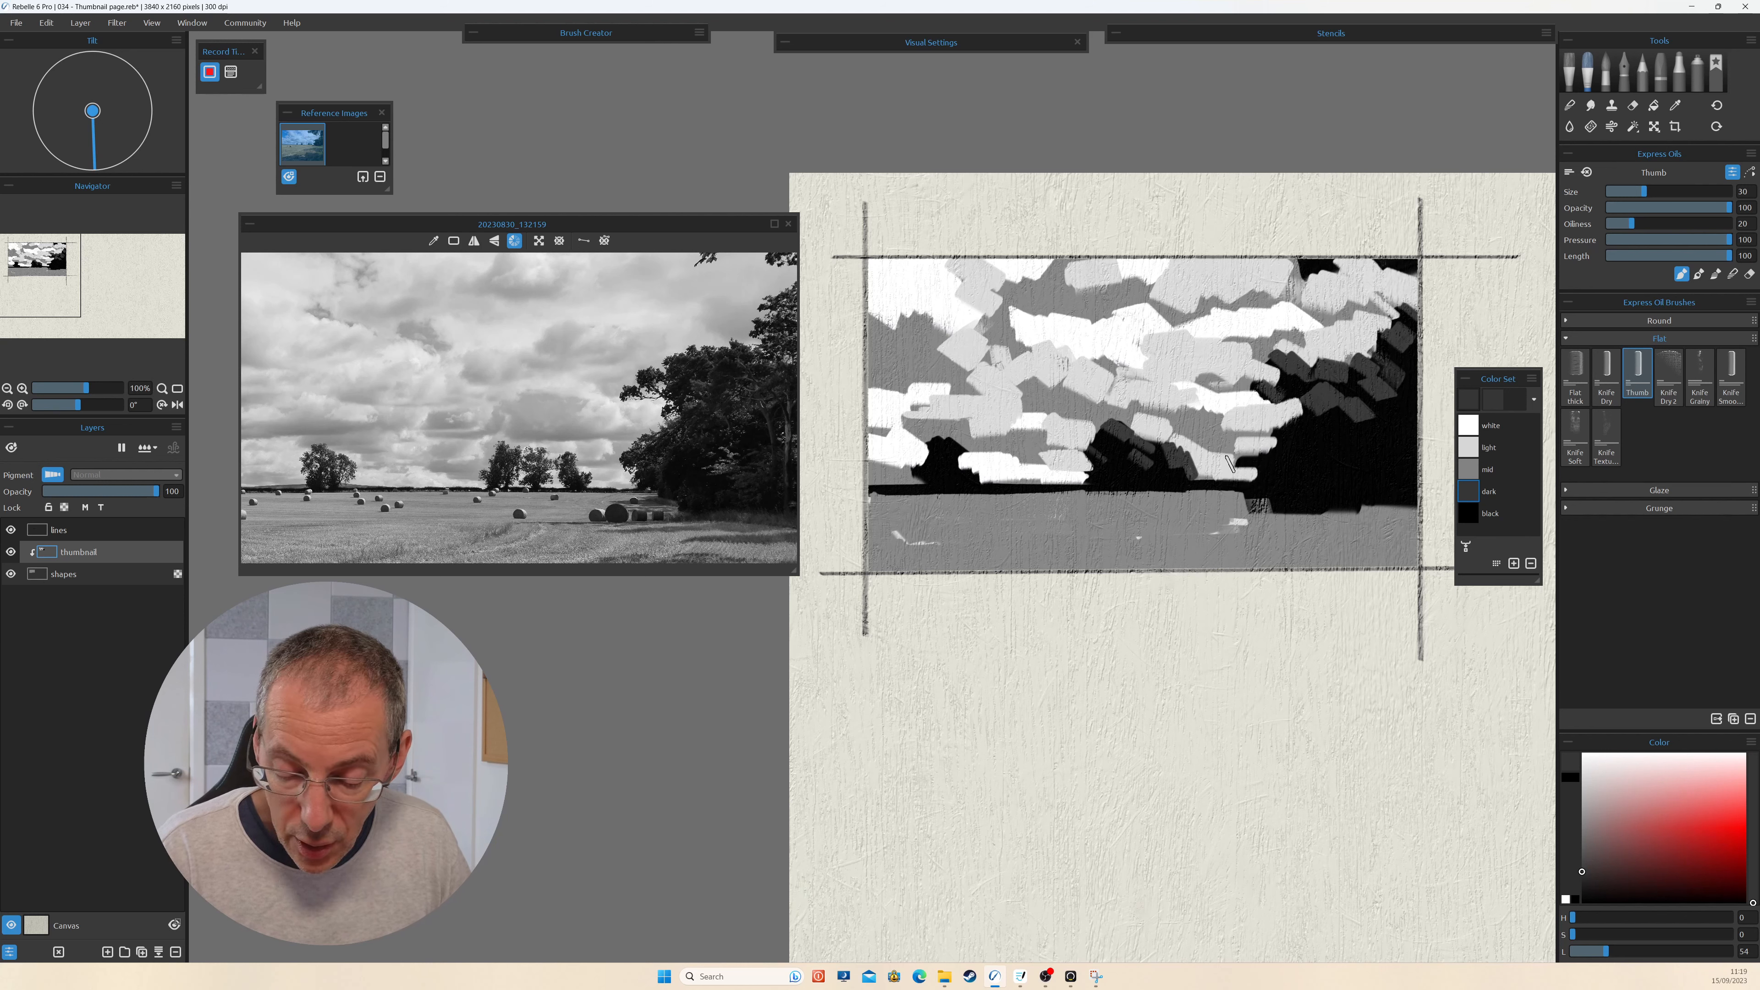
pyautogui.moveTo(935, 449)
pyautogui.mouseDown()
pyautogui.moveTo(927, 461)
pyautogui.moveTo(954, 448)
pyautogui.moveTo(973, 462)
pyautogui.mouseUp()
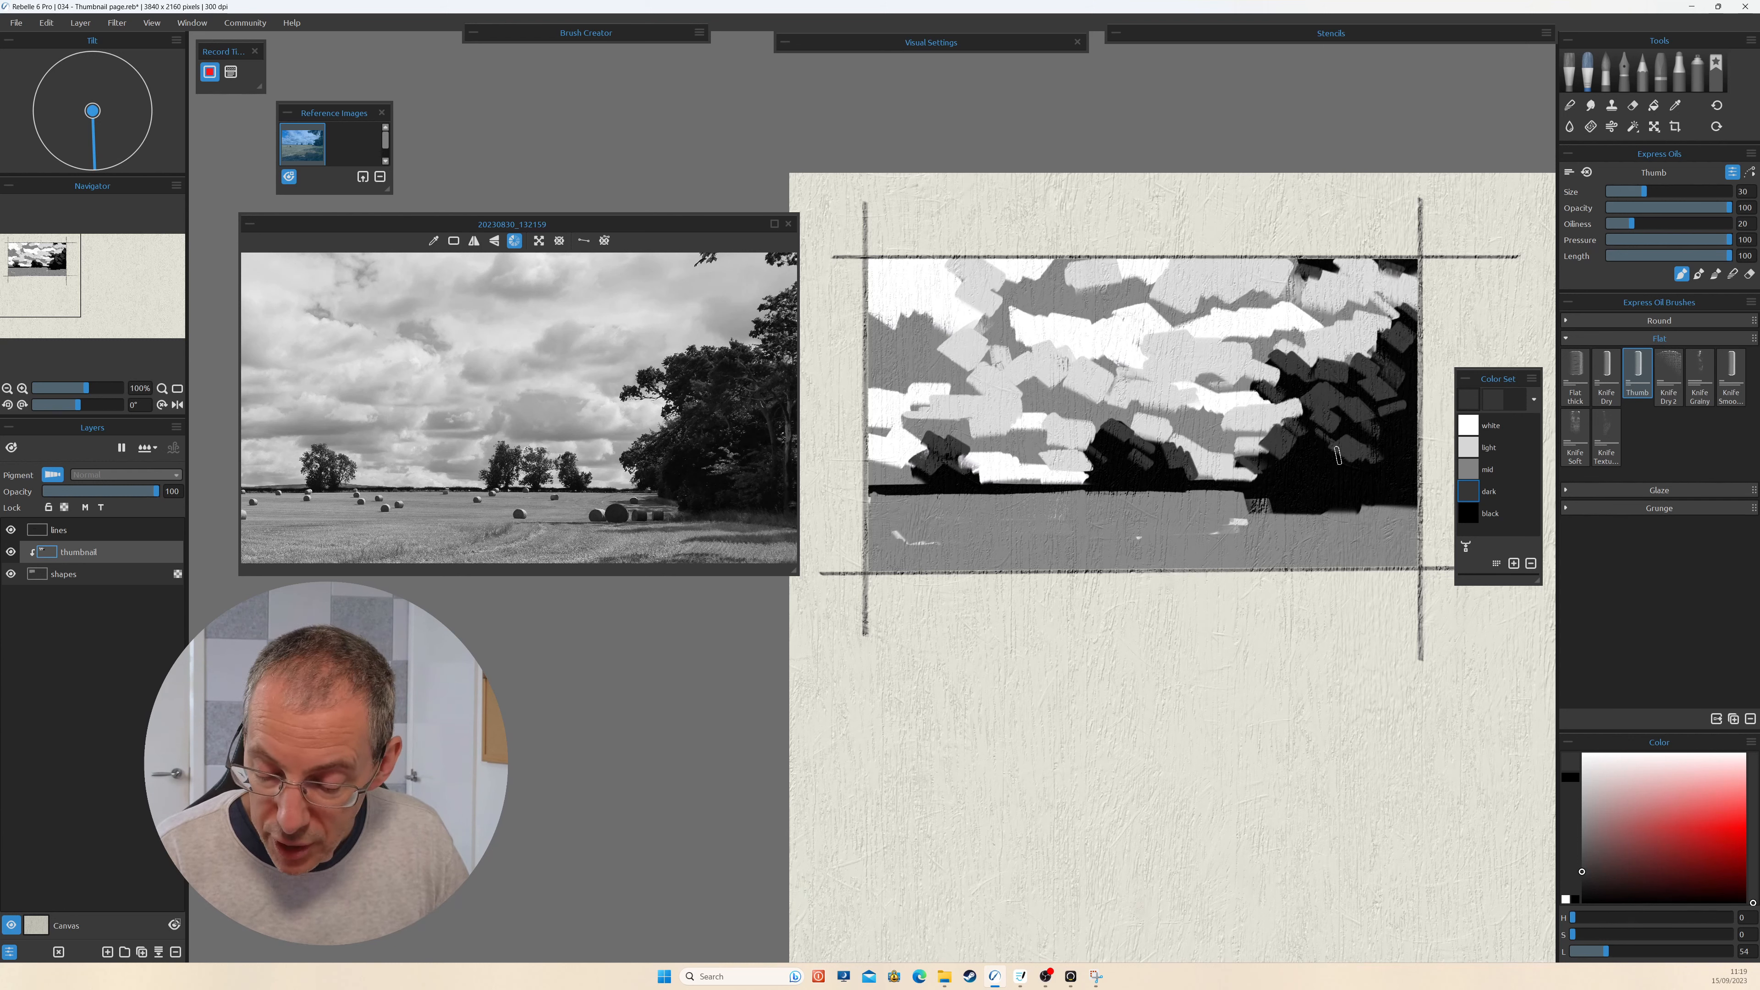
# Paint dark shadow bands across the field's lower right and small dark hay bales over the field, reducing the brush to 14.
pyautogui.moveTo(1352, 517)
pyautogui.mouseDown()
pyautogui.moveTo(1421, 523)
pyautogui.moveTo(1247, 520)
pyautogui.moveTo(1259, 498)
pyautogui.moveTo(1309, 568)
pyautogui.moveTo(1286, 538)
pyautogui.moveTo(1326, 536)
pyautogui.moveTo(1306, 561)
pyautogui.moveTo(1289, 558)
pyautogui.moveTo(1419, 561)
pyautogui.moveTo(1214, 546)
pyautogui.mouseUp()
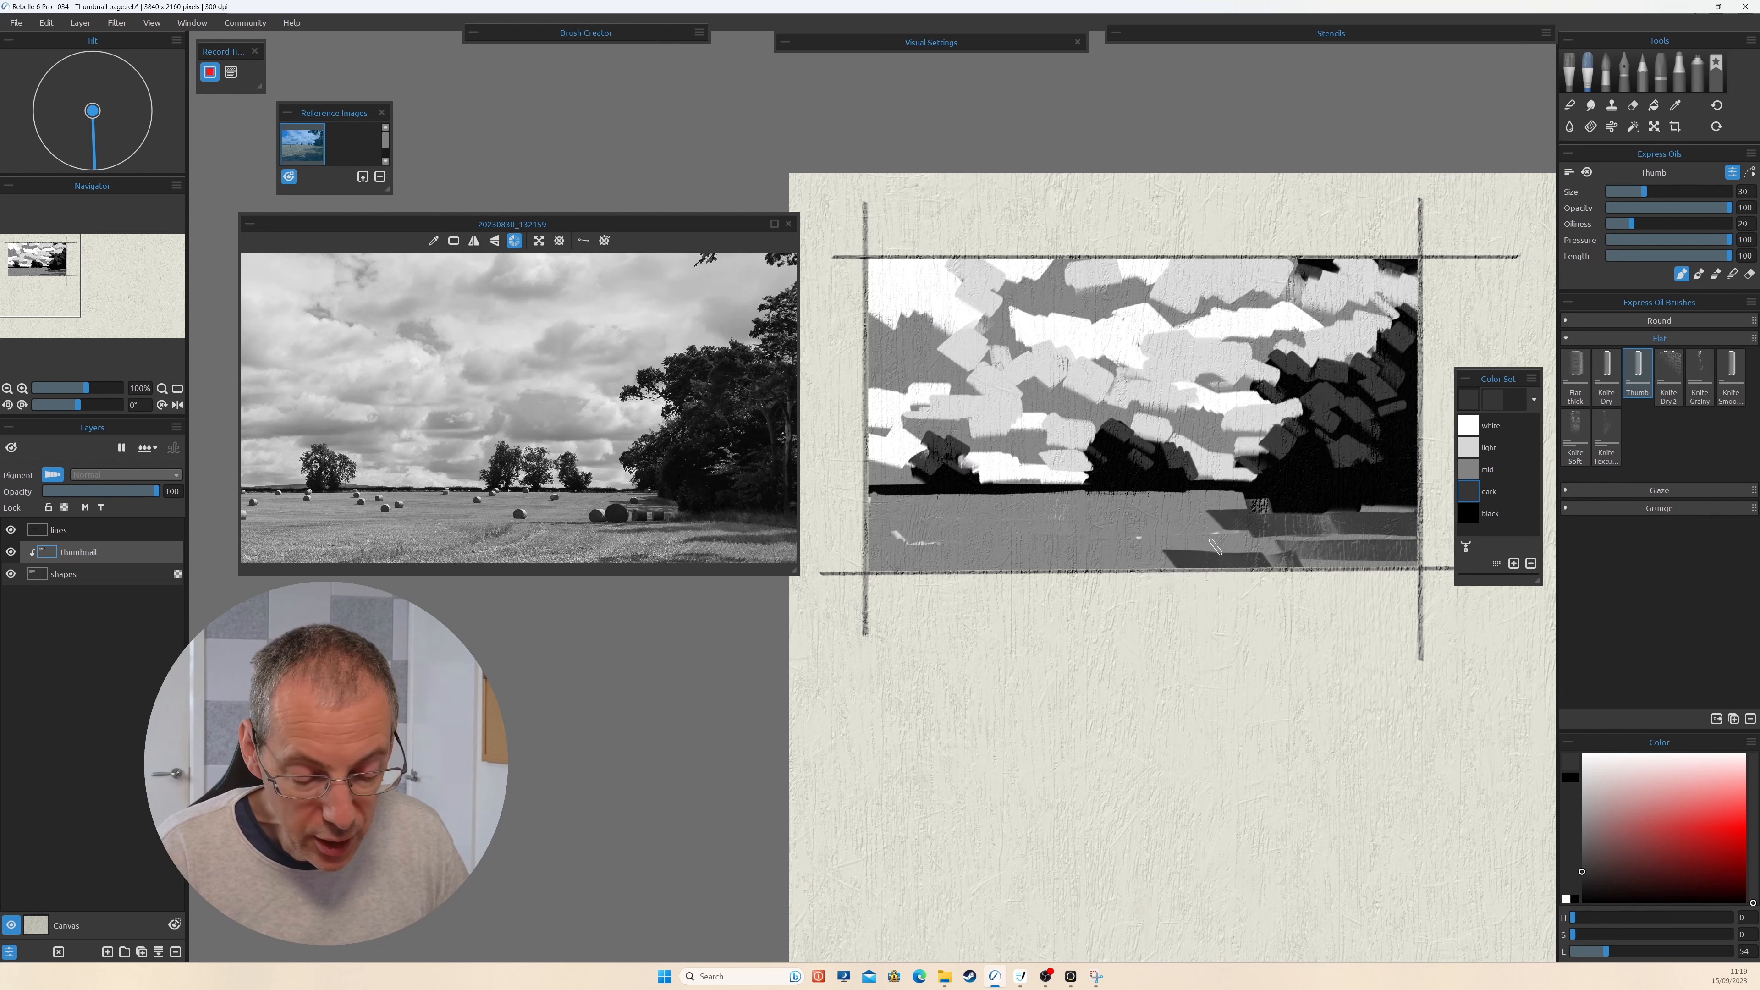
pyautogui.click(1145, 521)
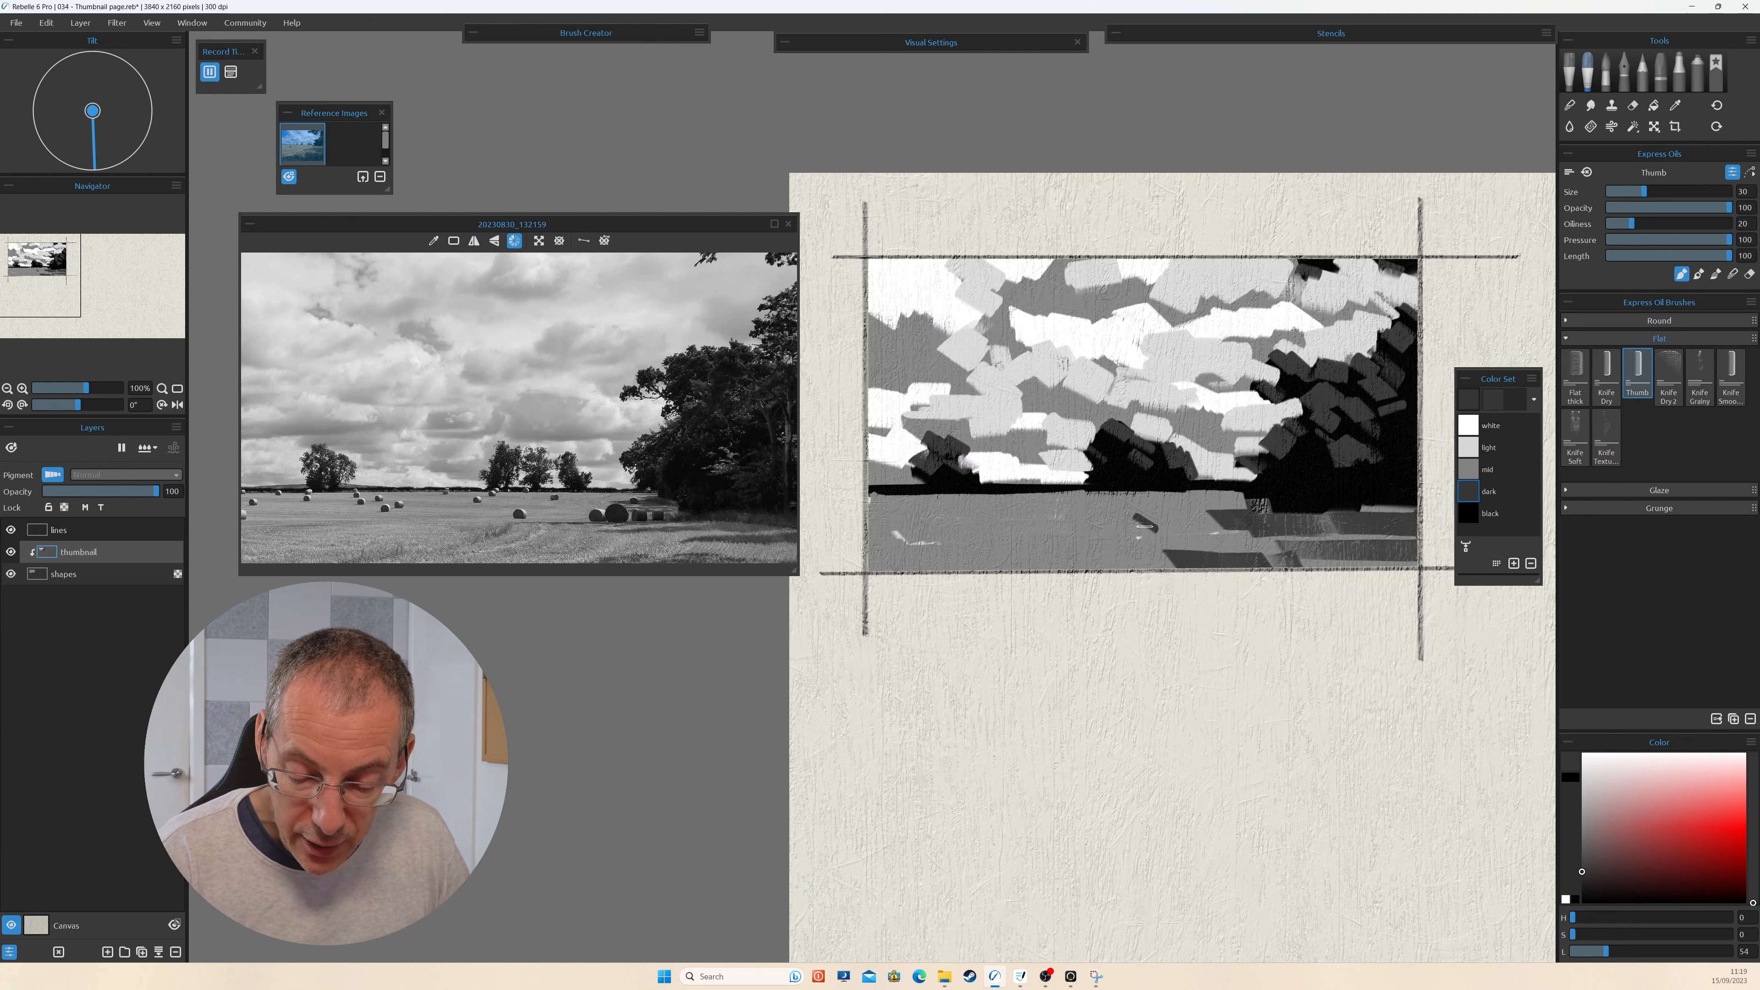
pyautogui.moveTo(1146, 527); pyautogui.dragTo(1135, 527)
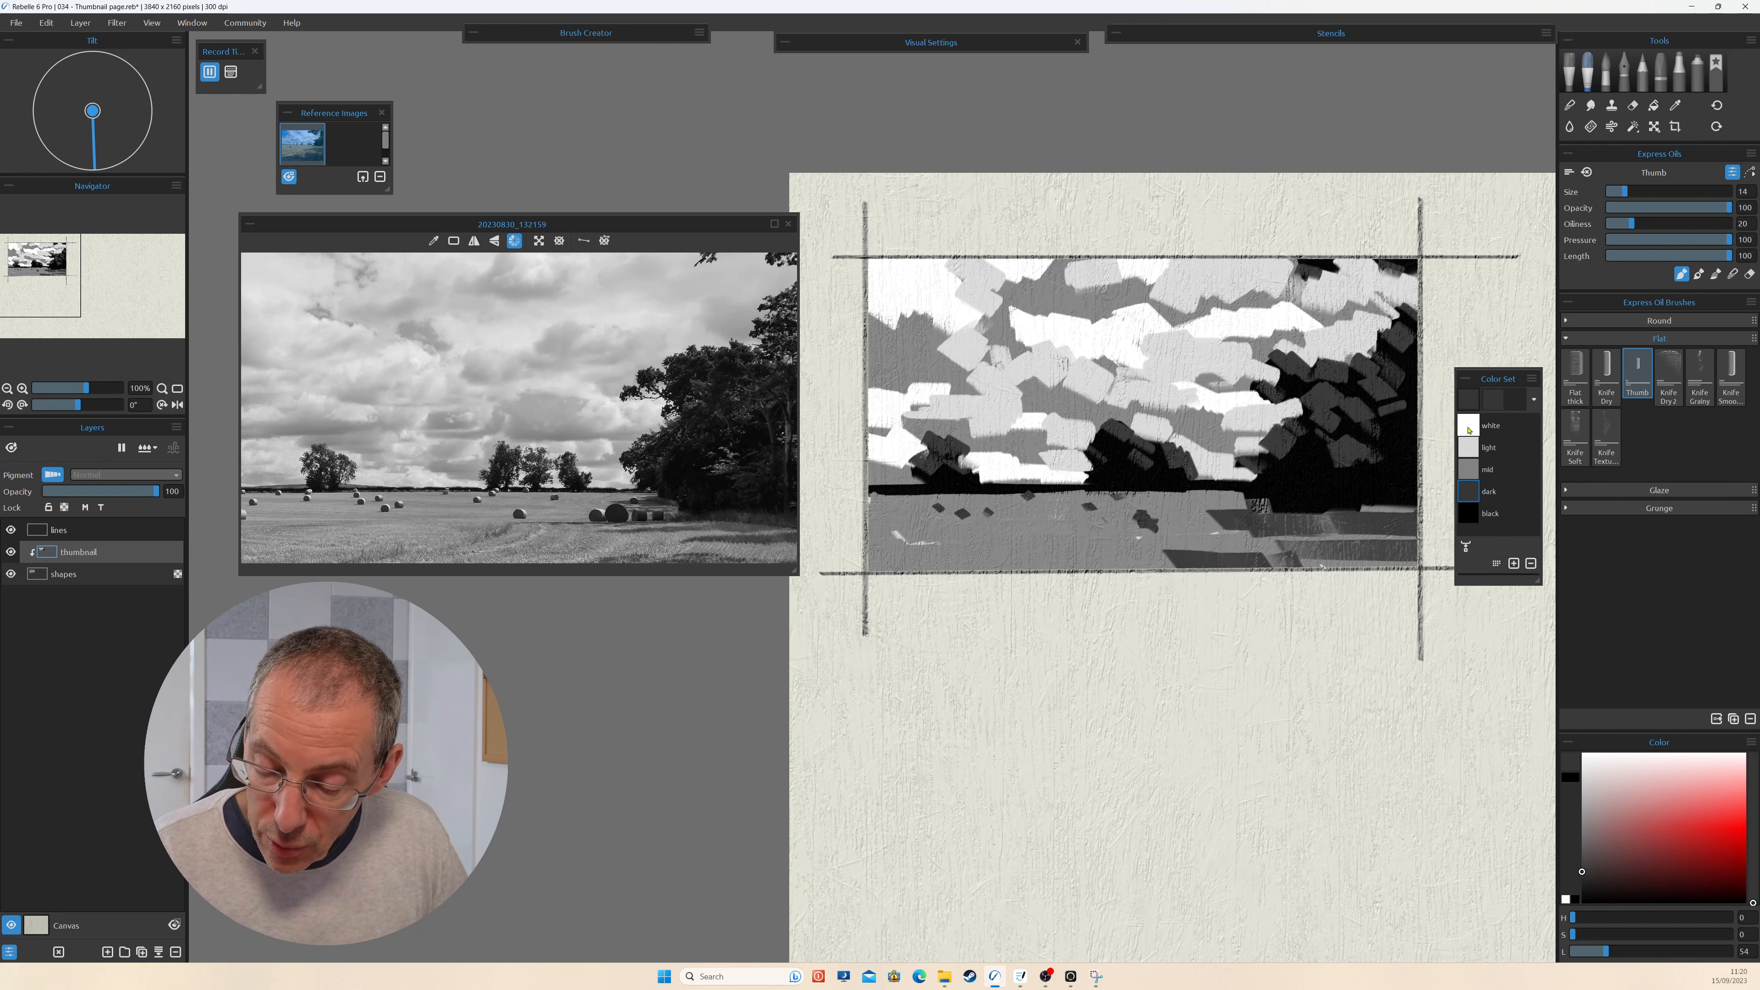
# Open small sky gaps in the central tree clump with the white and light colours at brush size 18.
pyautogui.click(1467, 426)
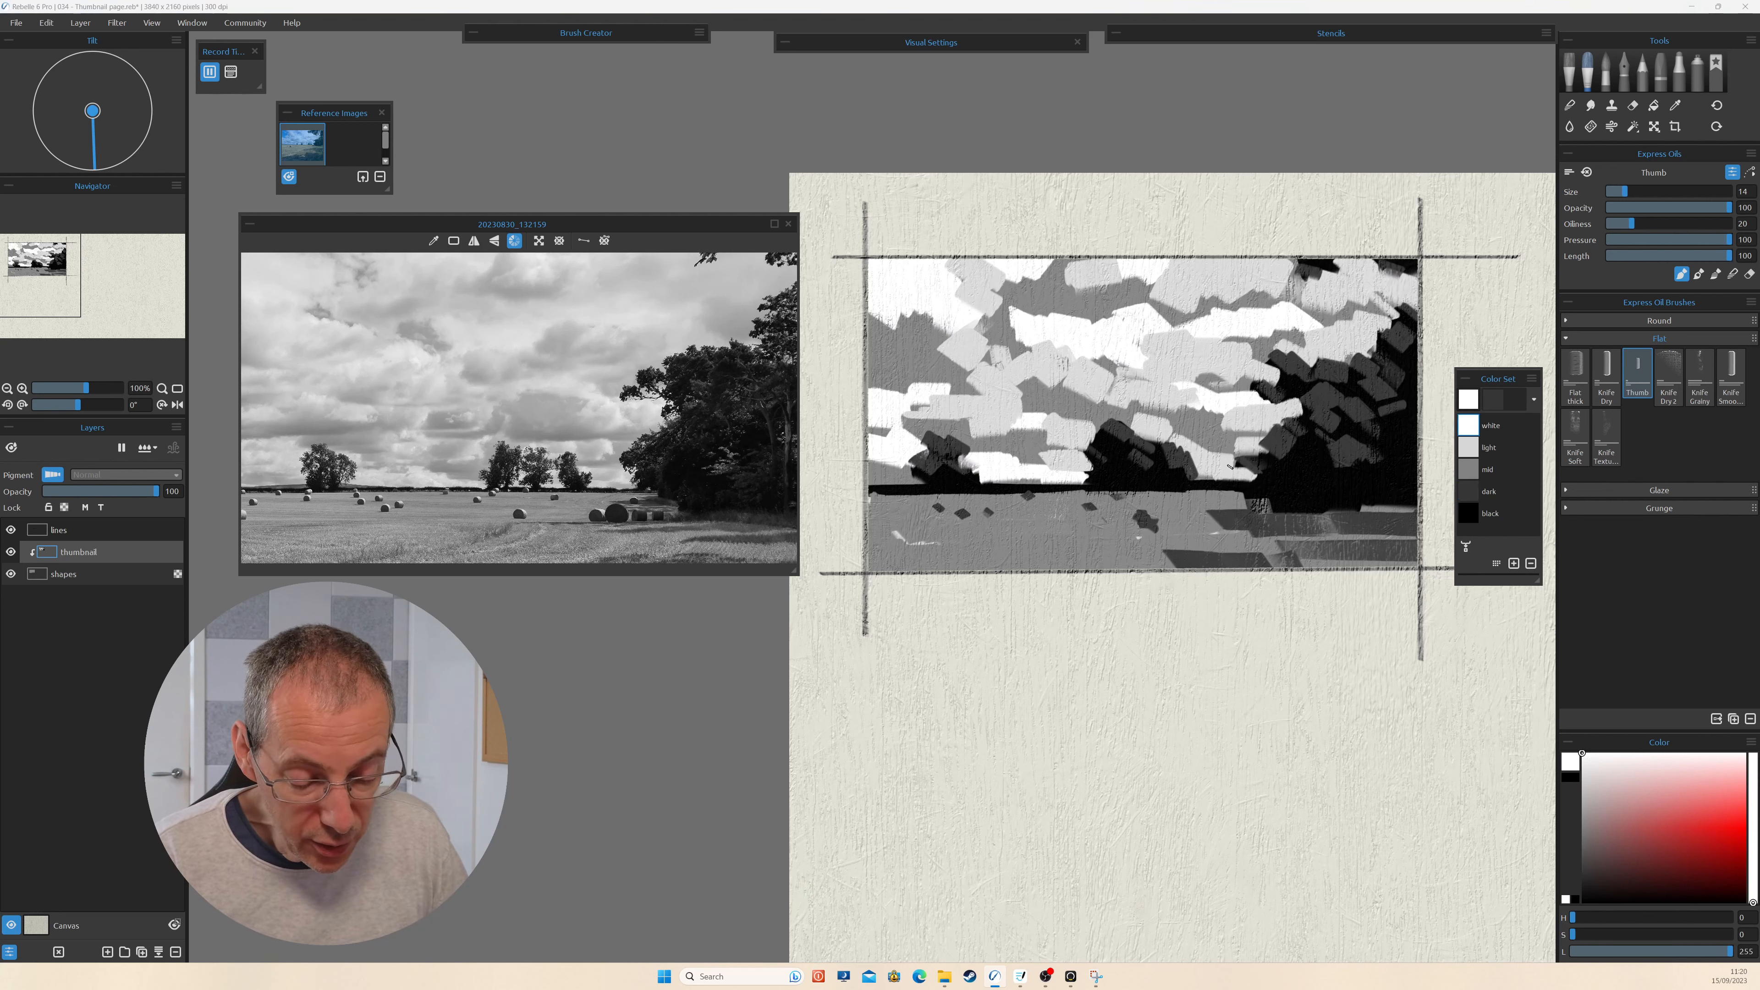
pyautogui.moveTo(1129, 436); pyautogui.dragTo(1134, 430)
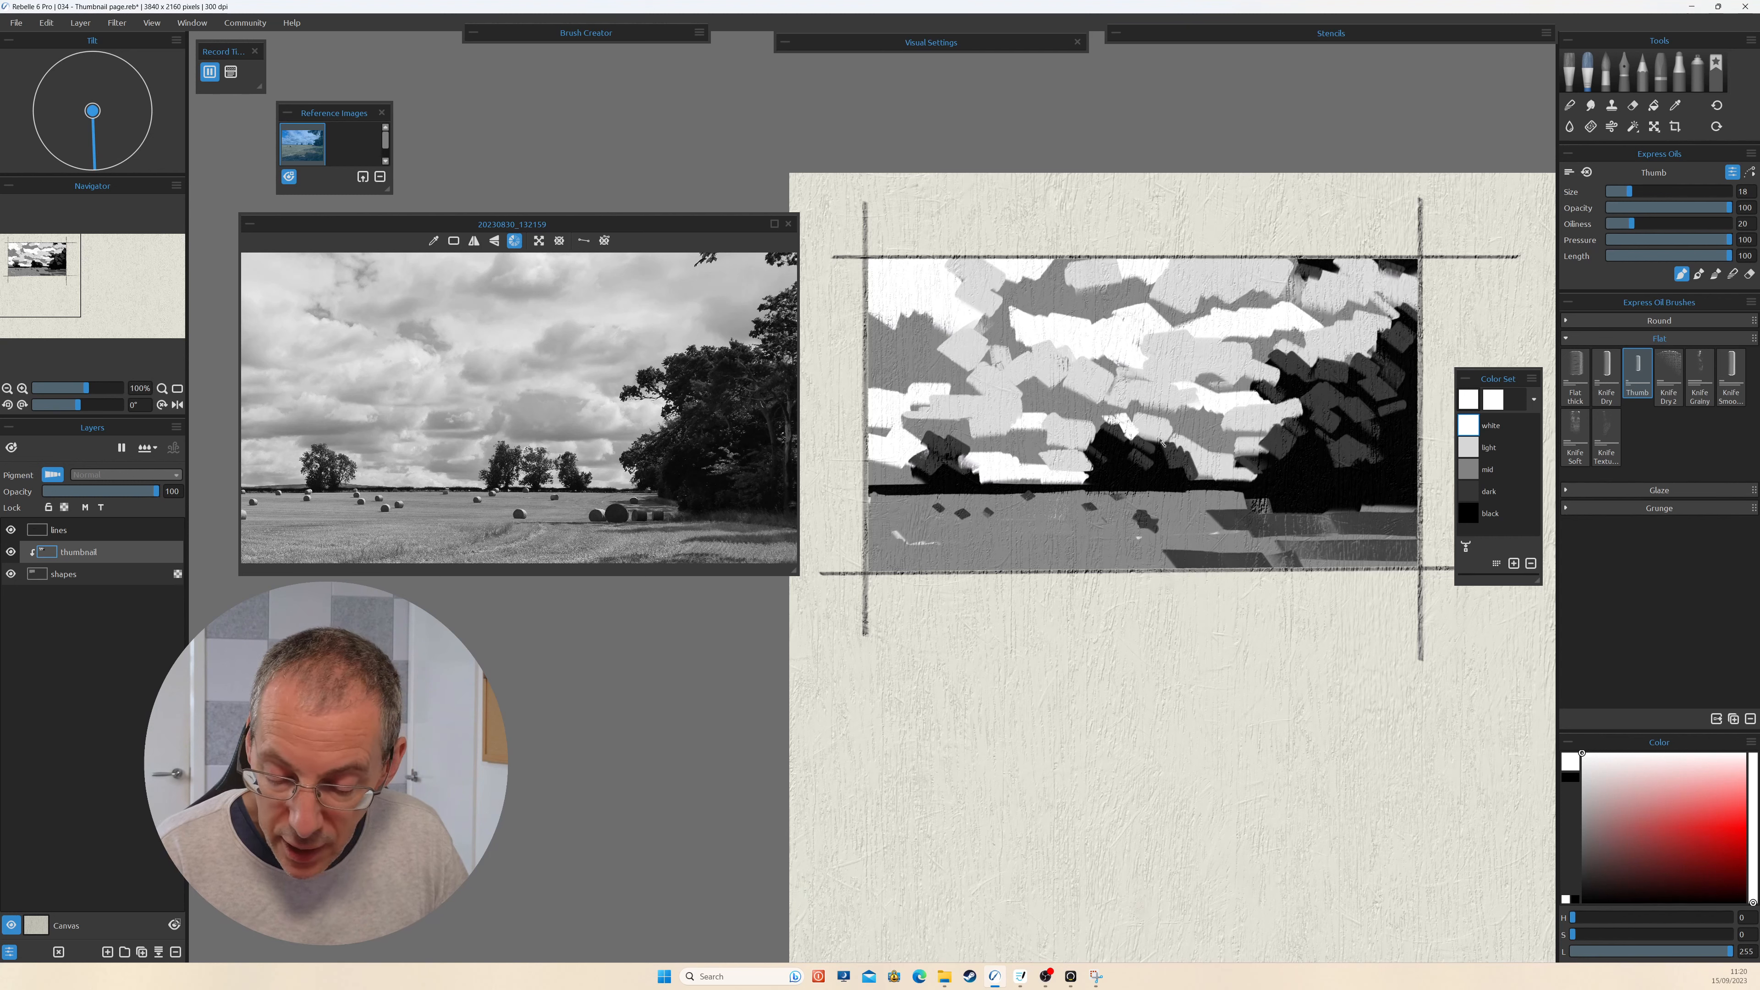
pyautogui.moveTo(1196, 388); pyautogui.dragTo(1245, 395)
pyautogui.click(1468, 447)
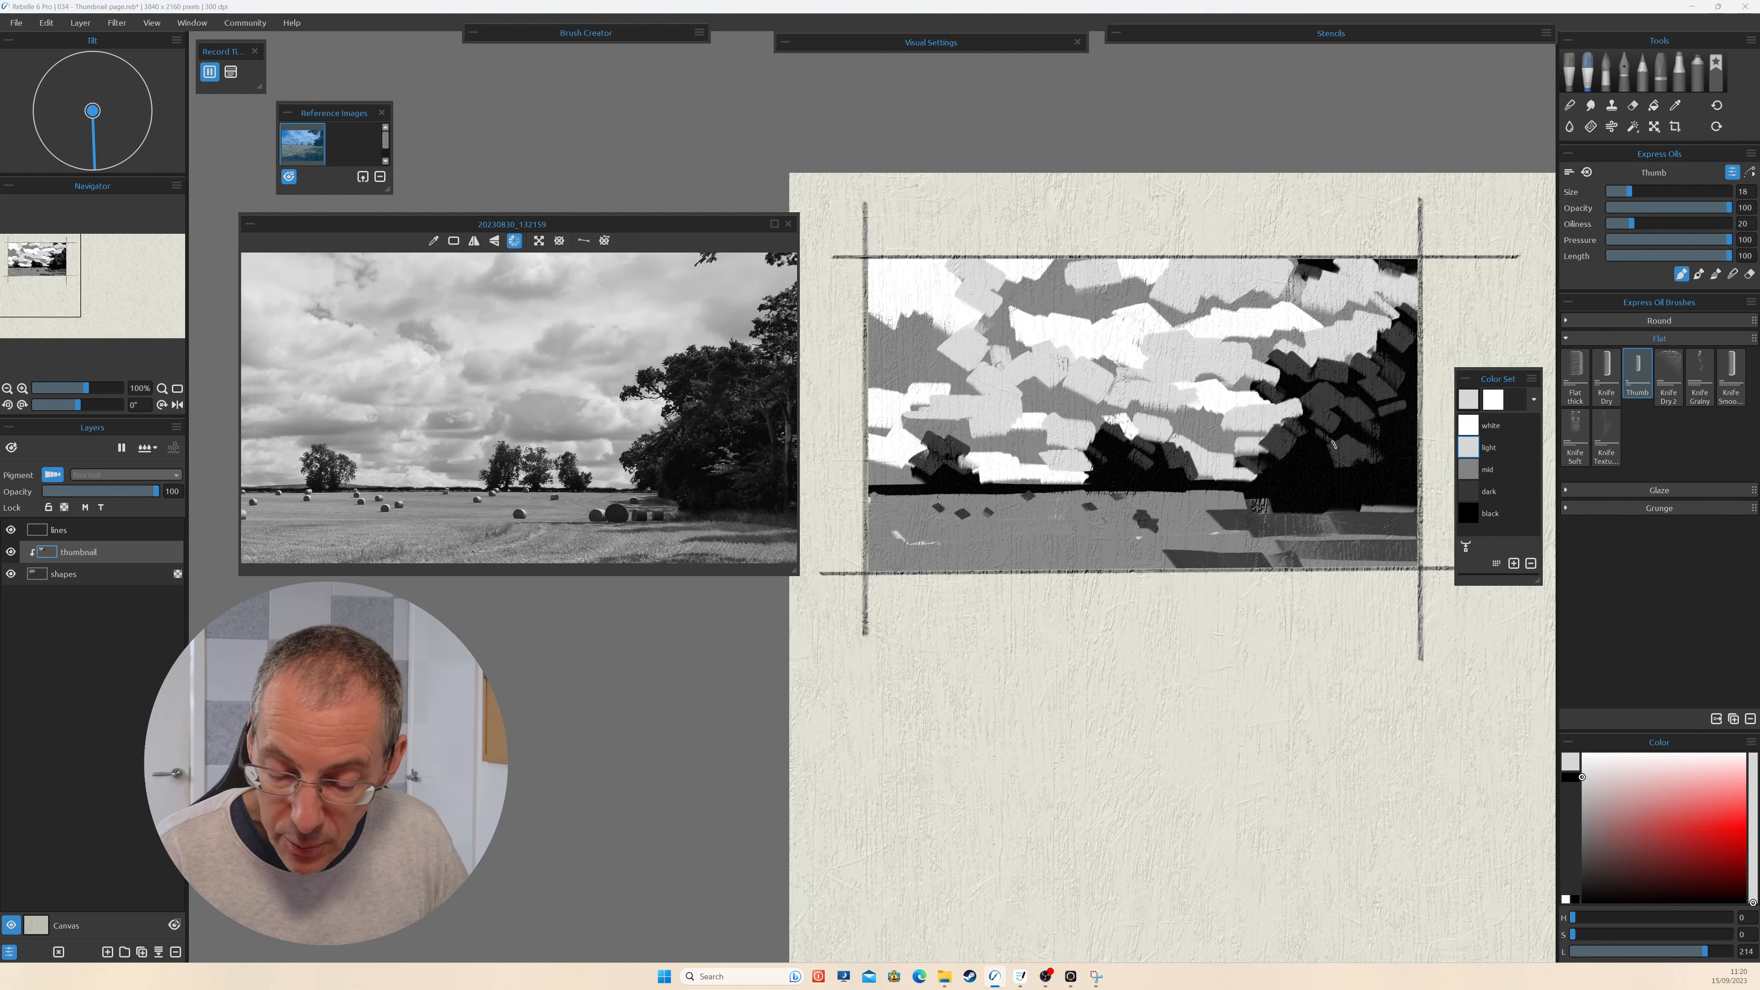
pyautogui.moveTo(1126, 457)
pyautogui.mouseDown()
pyautogui.moveTo(1210, 440)
pyautogui.moveTo(1171, 424)
pyautogui.moveTo(1096, 457)
pyautogui.moveTo(1169, 465)
pyautogui.moveTo(1158, 439)
pyautogui.moveTo(1184, 436)
pyautogui.moveTo(1167, 474)
pyautogui.mouseUp()
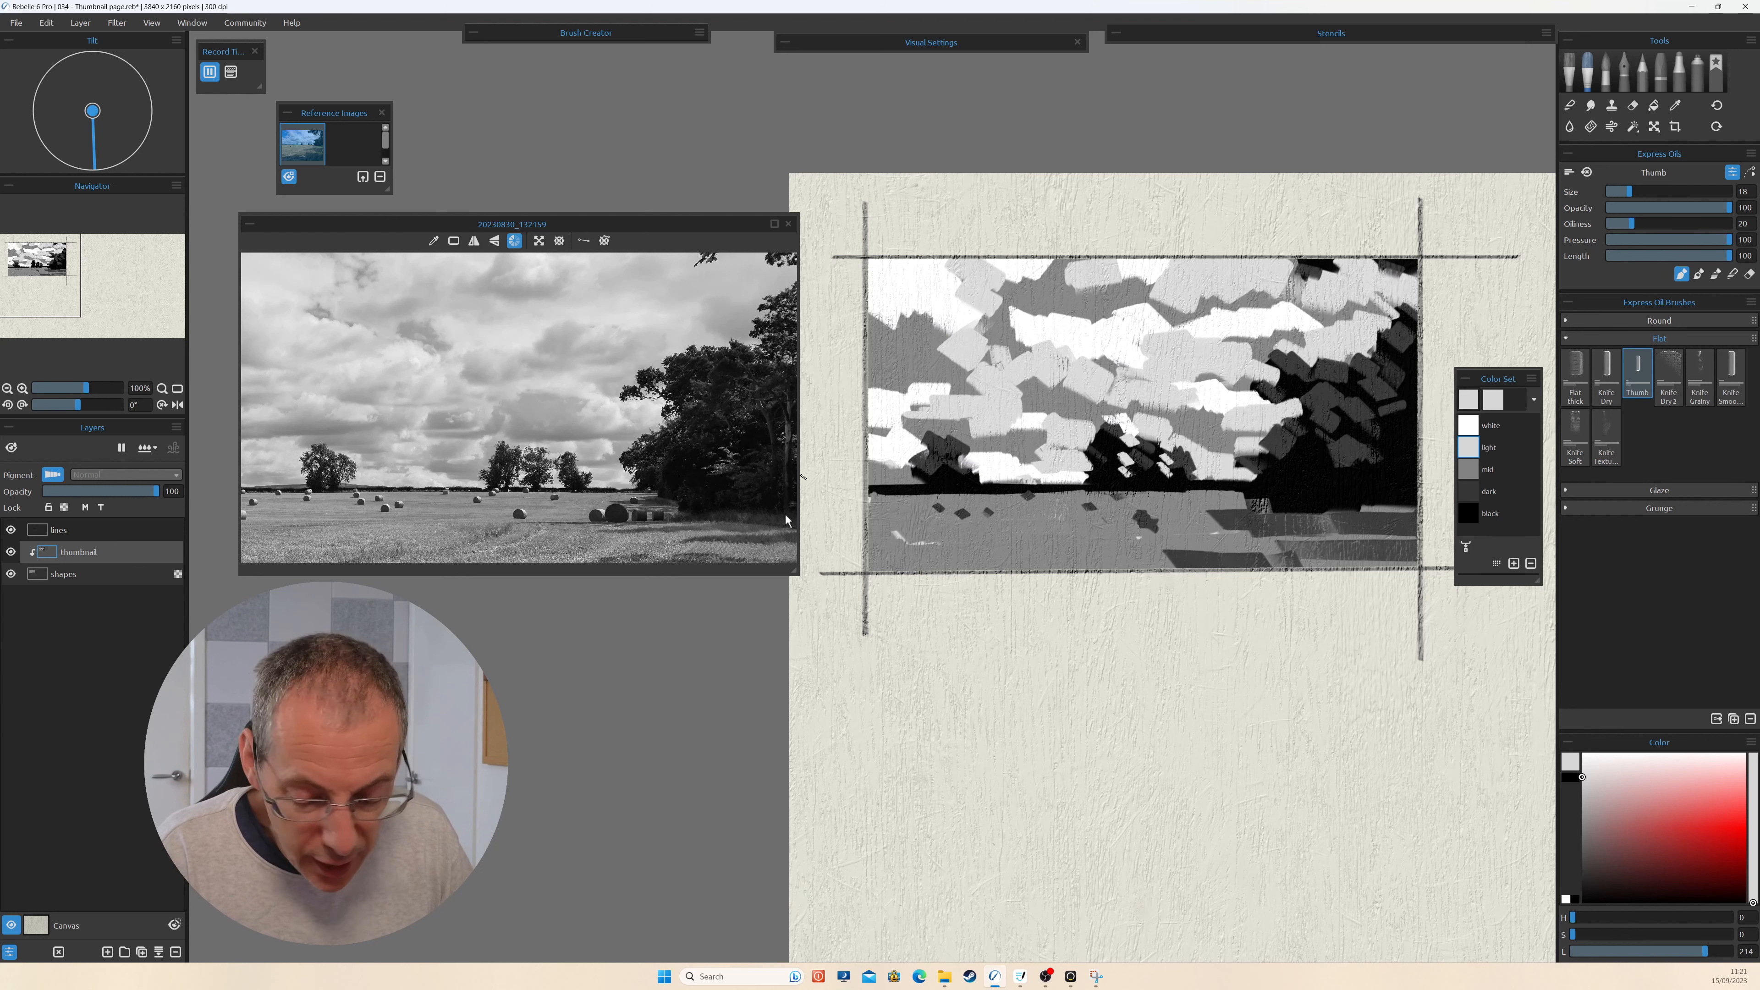
# Extend the central trees upward into pointed tops with sampled black, and sample the dark foliage colour beside them.
pyautogui.keyDown('alt'); pyautogui.click(1139, 444); pyautogui.keyUp('alt')
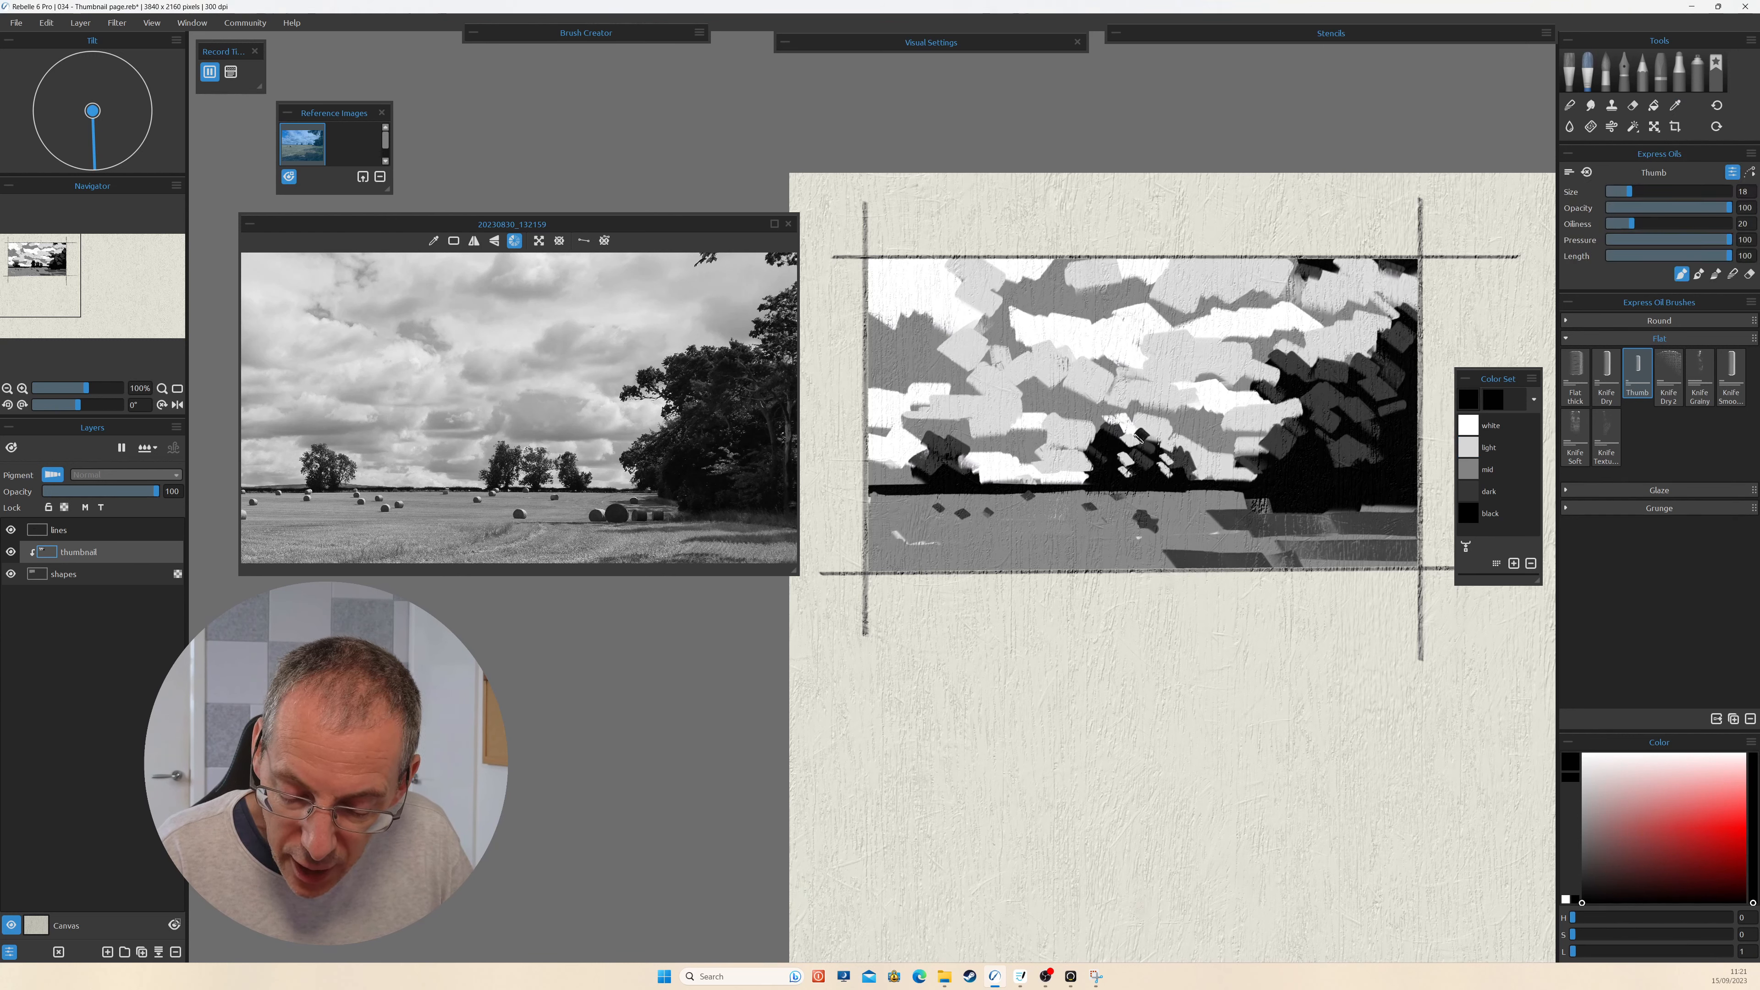
pyautogui.moveTo(1137, 436)
pyautogui.mouseDown()
pyautogui.moveTo(1154, 445)
pyautogui.moveTo(1146, 410)
pyautogui.moveTo(1162, 438)
pyautogui.mouseUp()
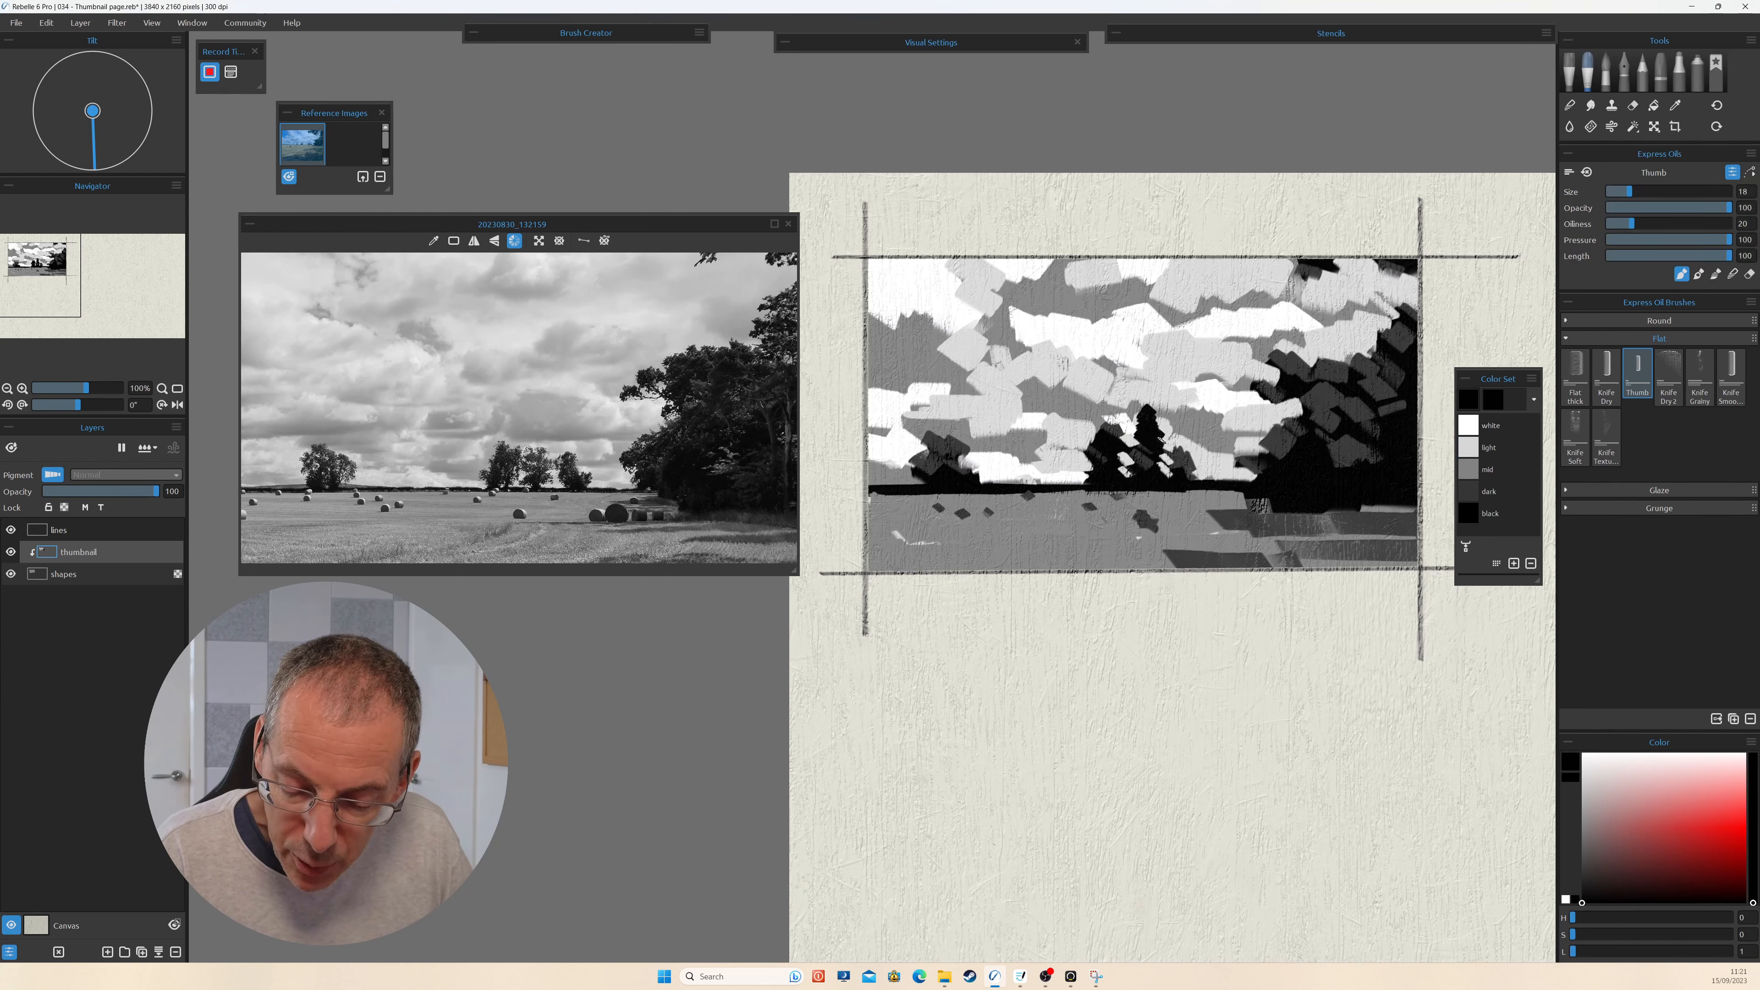
pyautogui.keyDown('alt'); pyautogui.click(1181, 459); pyautogui.keyUp('alt')
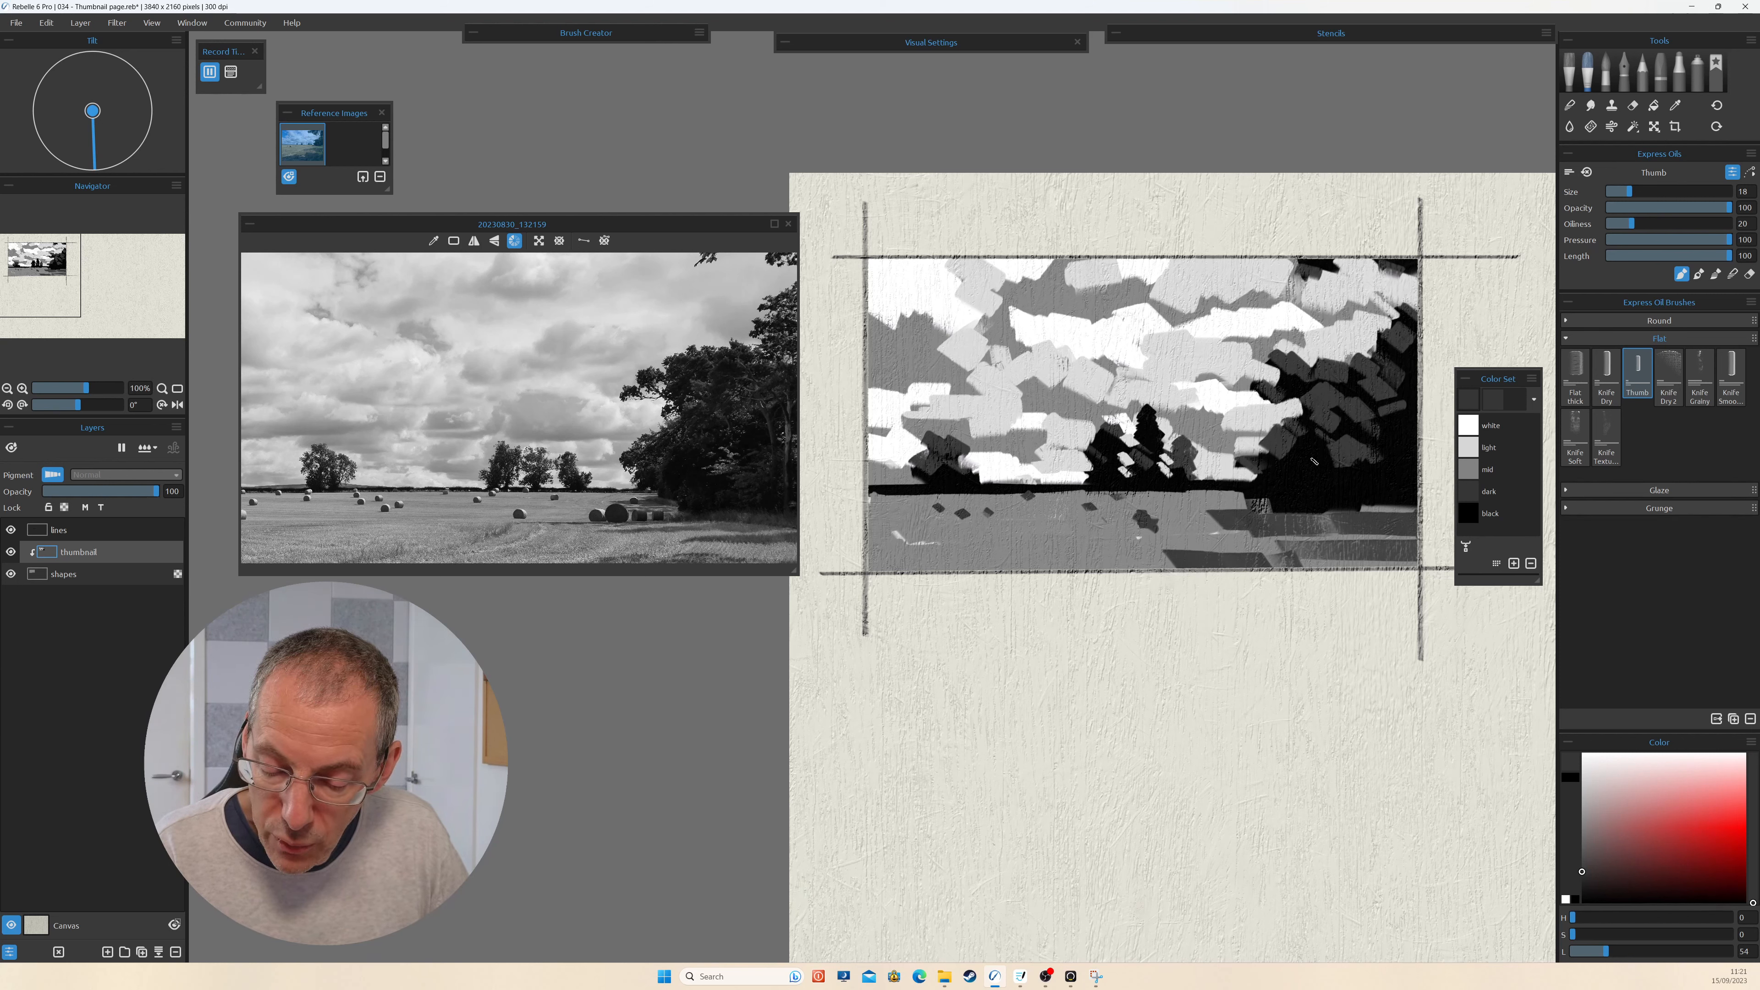
# Build the left distant tree up into a taller pointed shape using black and dark tones sampled from it.
pyautogui.keyDown('alt'); pyautogui.click(935, 471); pyautogui.keyUp('alt')
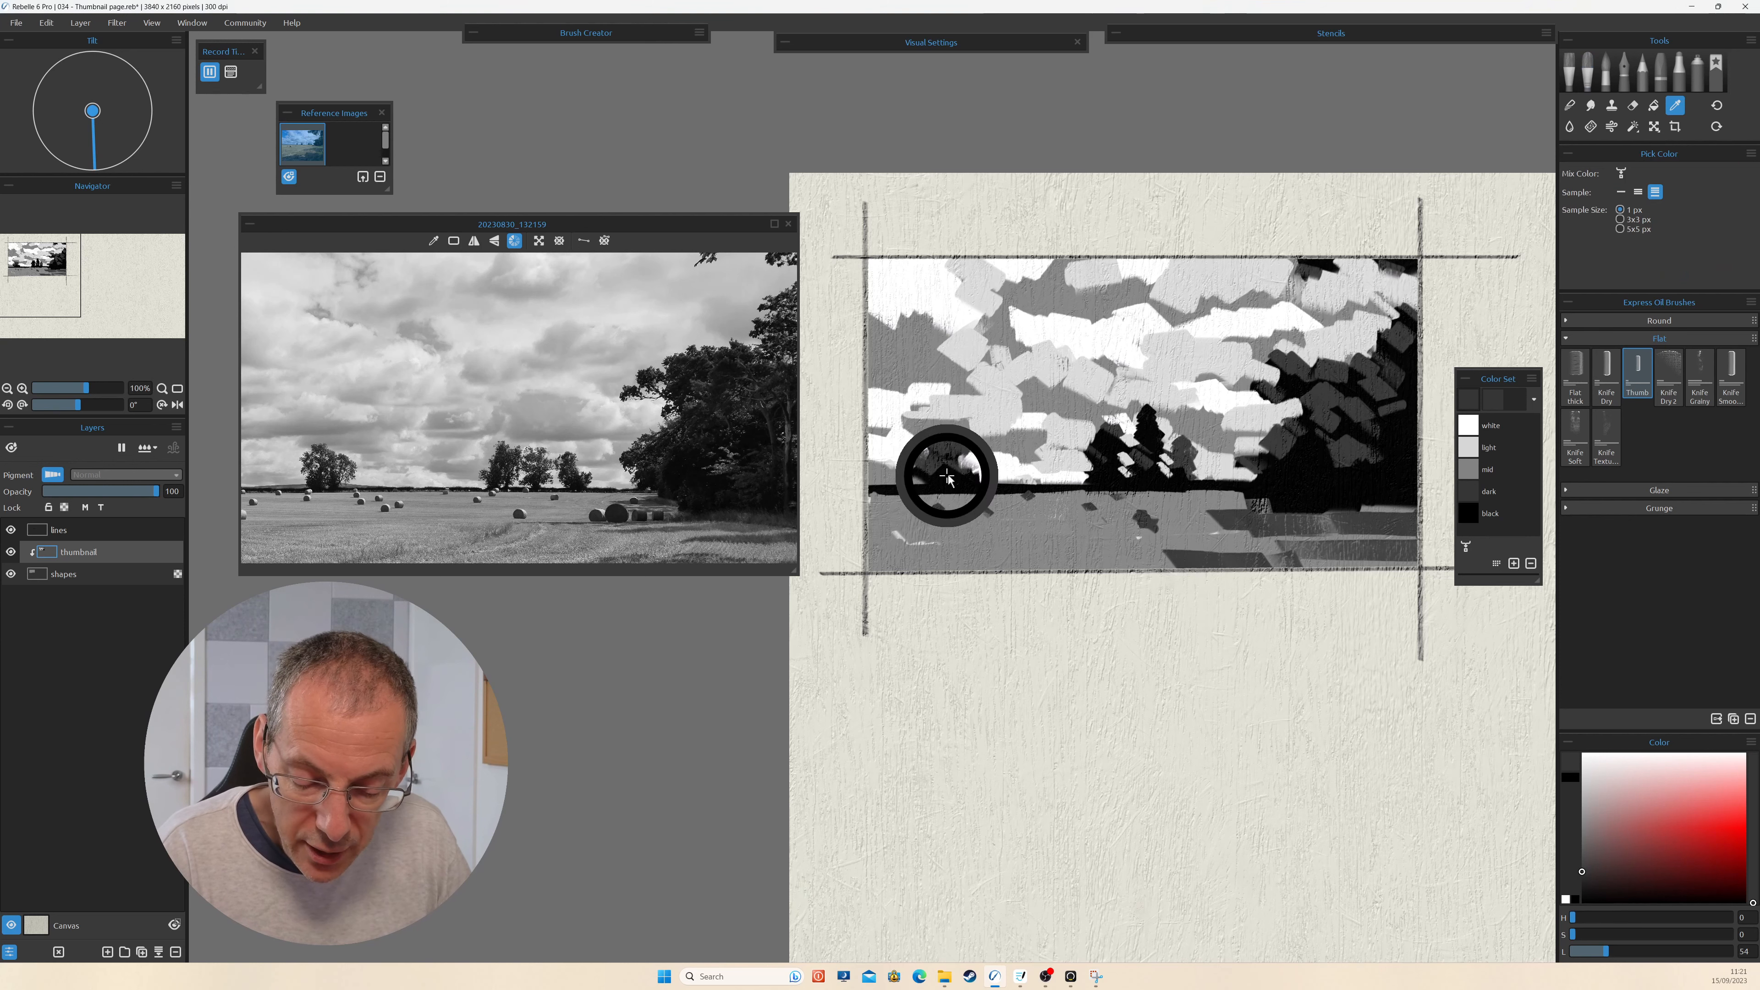
pyautogui.moveTo(941, 444)
pyautogui.mouseDown()
pyautogui.moveTo(939, 396)
pyautogui.moveTo(950, 433)
pyautogui.moveTo(920, 428)
pyautogui.moveTo(967, 441)
pyautogui.moveTo(916, 423)
pyautogui.moveTo(931, 398)
pyautogui.moveTo(918, 457)
pyautogui.mouseUp()
pyautogui.keyDown('alt'); pyautogui.click(958, 448); pyautogui.keyUp('alt')
pyautogui.moveTo(956, 436); pyautogui.dragTo(965, 438)
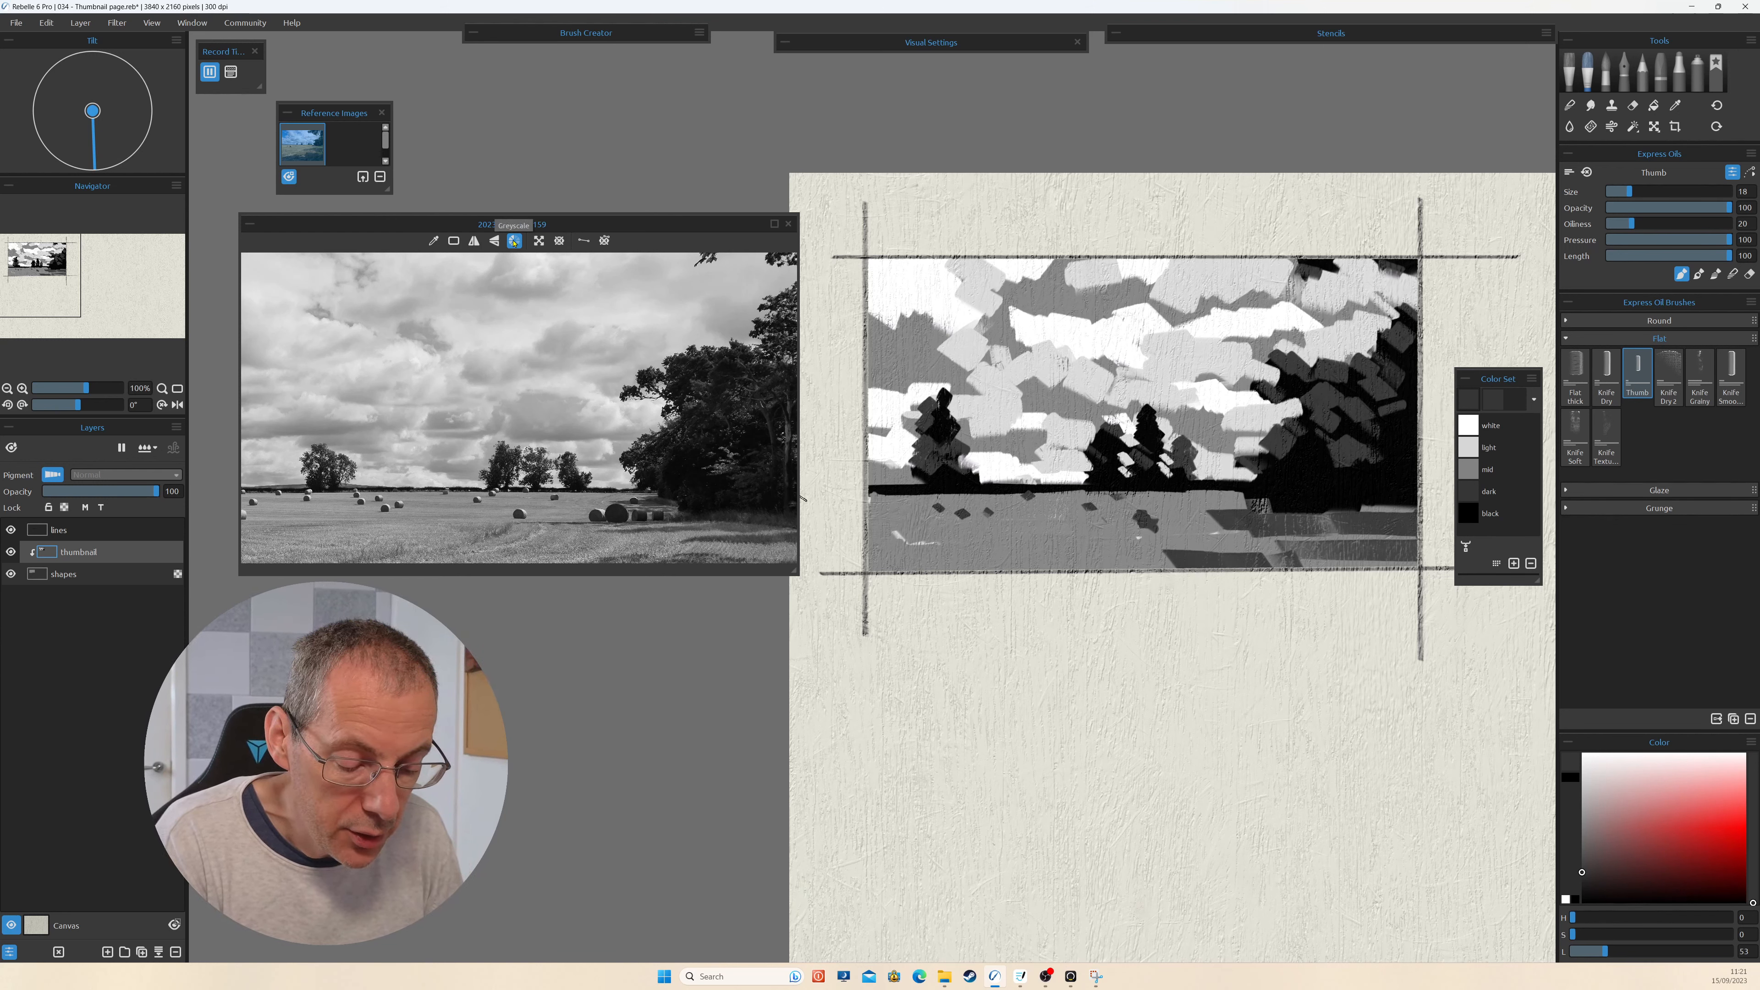
# Show the reference photo in full colour and paint mid patches in the low sky around the central trees.
pyautogui.click(514, 241)
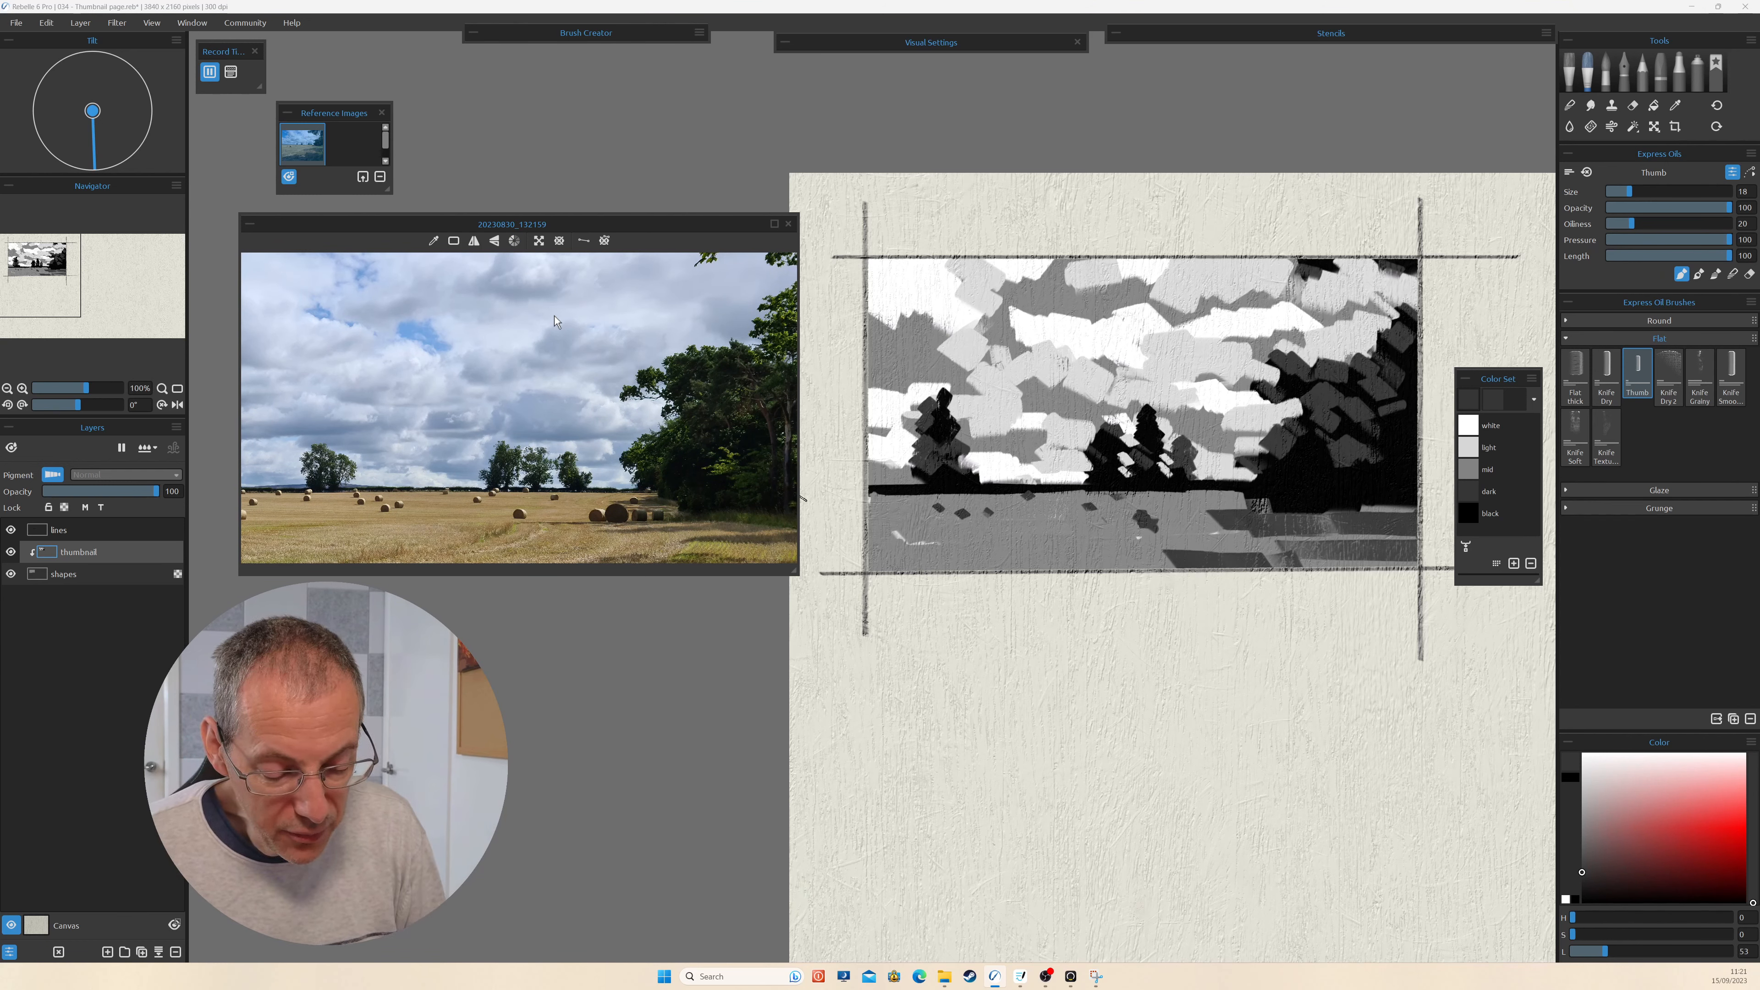
pyautogui.click(1468, 491)
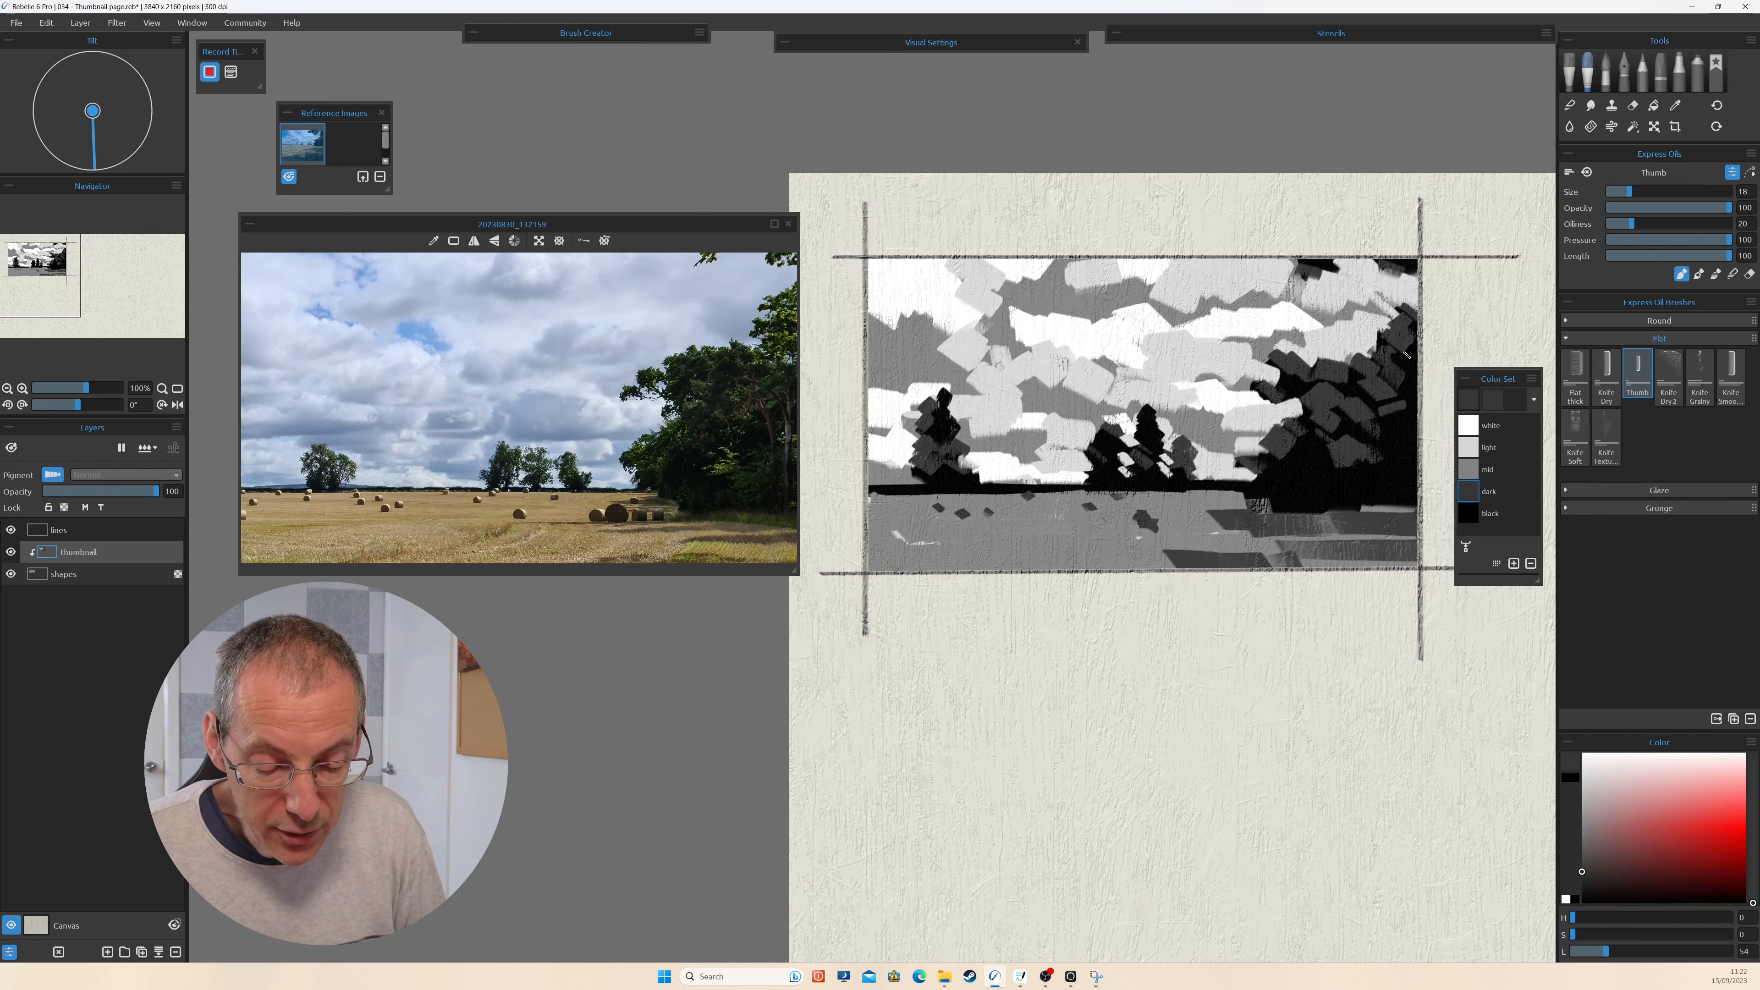
pyautogui.click(1468, 469)
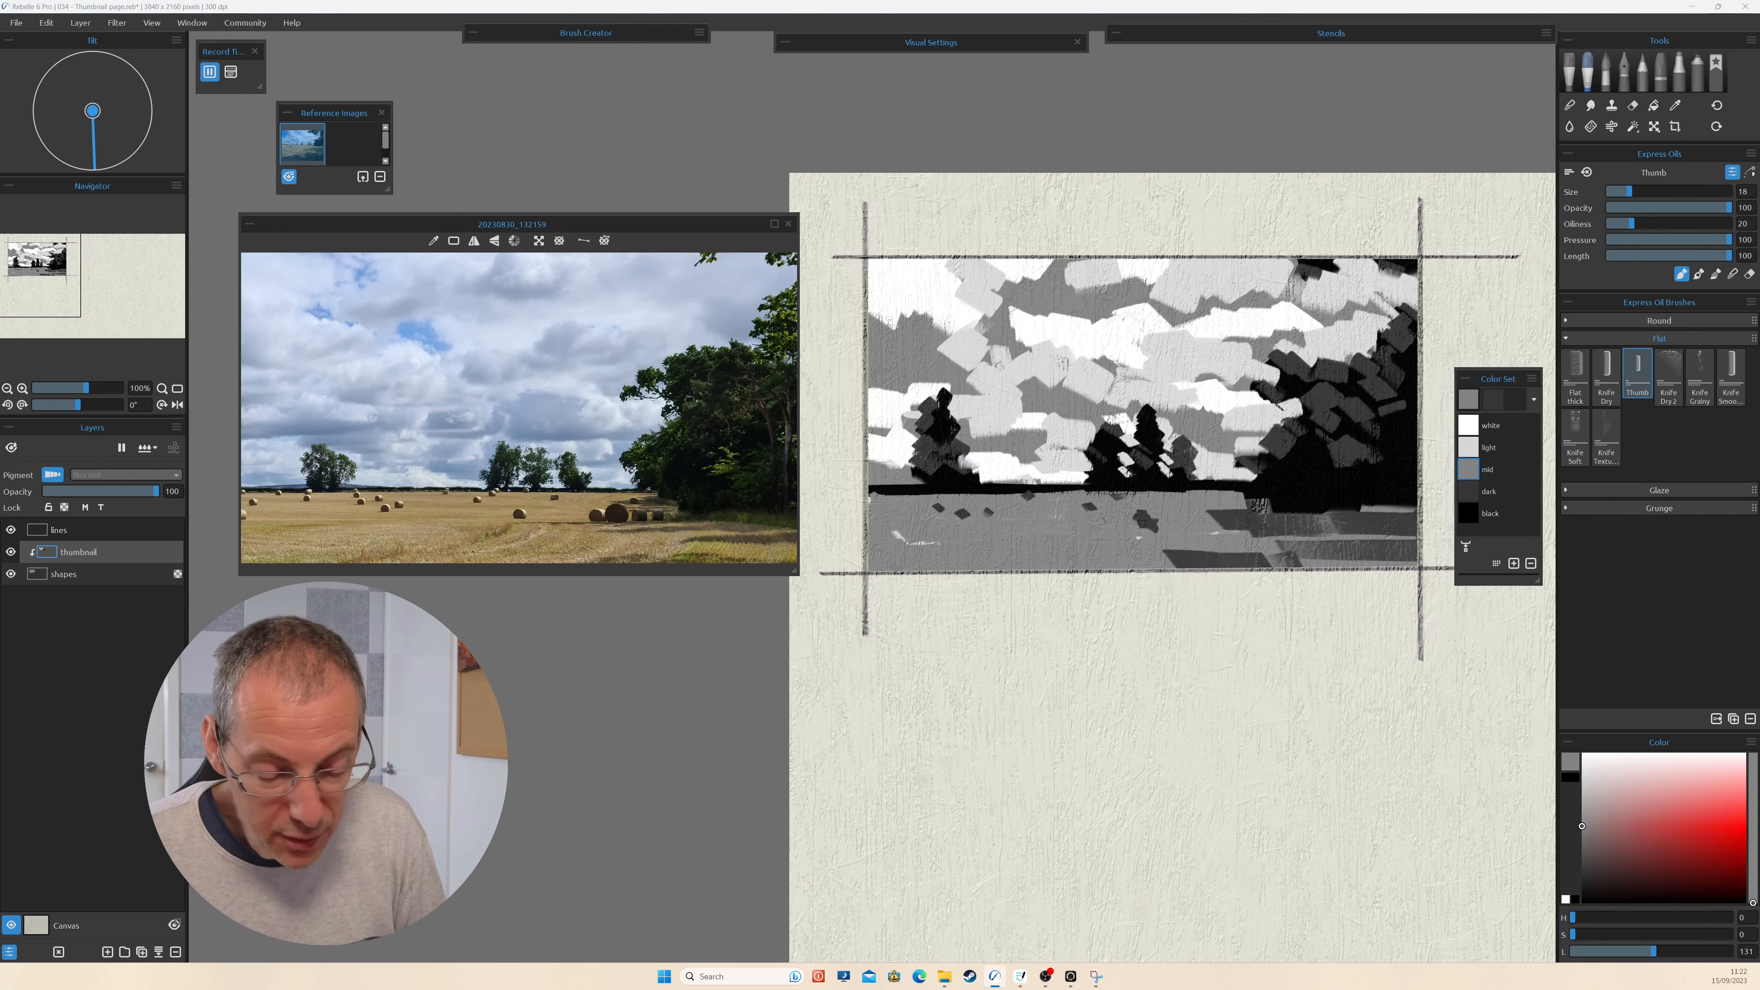
pyautogui.moveTo(1166, 409); pyautogui.dragTo(1240, 419)
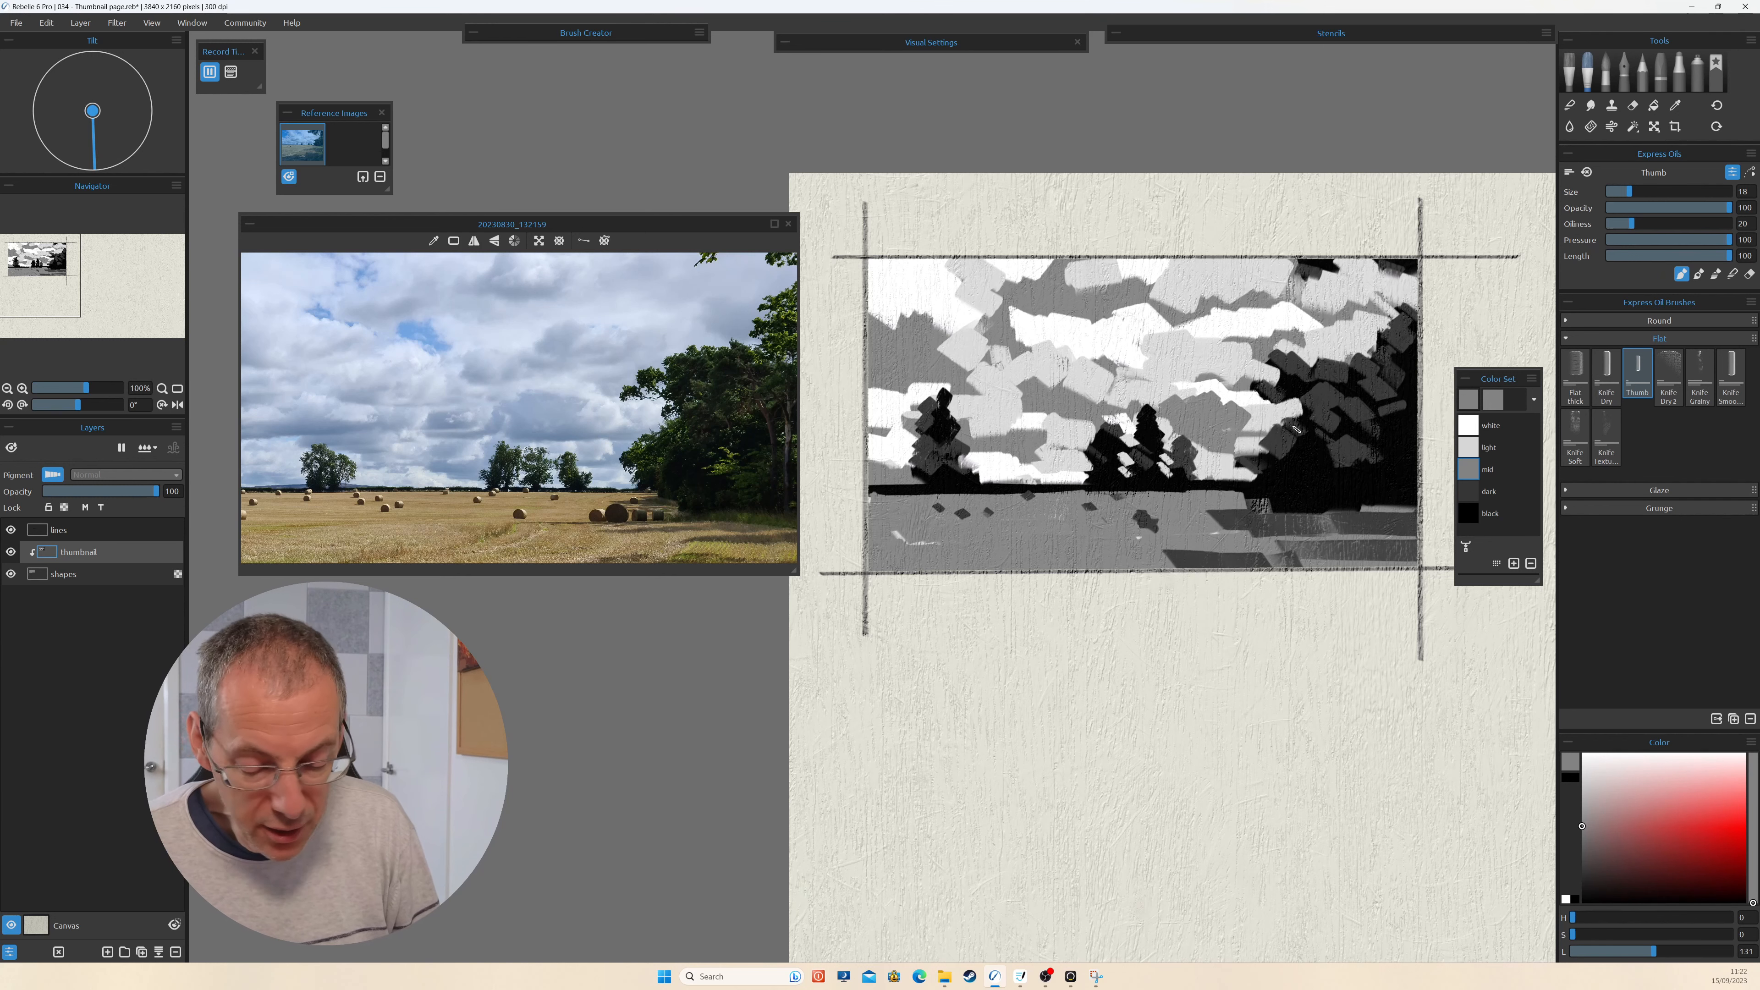
pyautogui.moveTo(1036, 457)
pyautogui.mouseDown()
pyautogui.moveTo(1083, 447)
pyautogui.moveTo(1085, 463)
pyautogui.mouseUp()
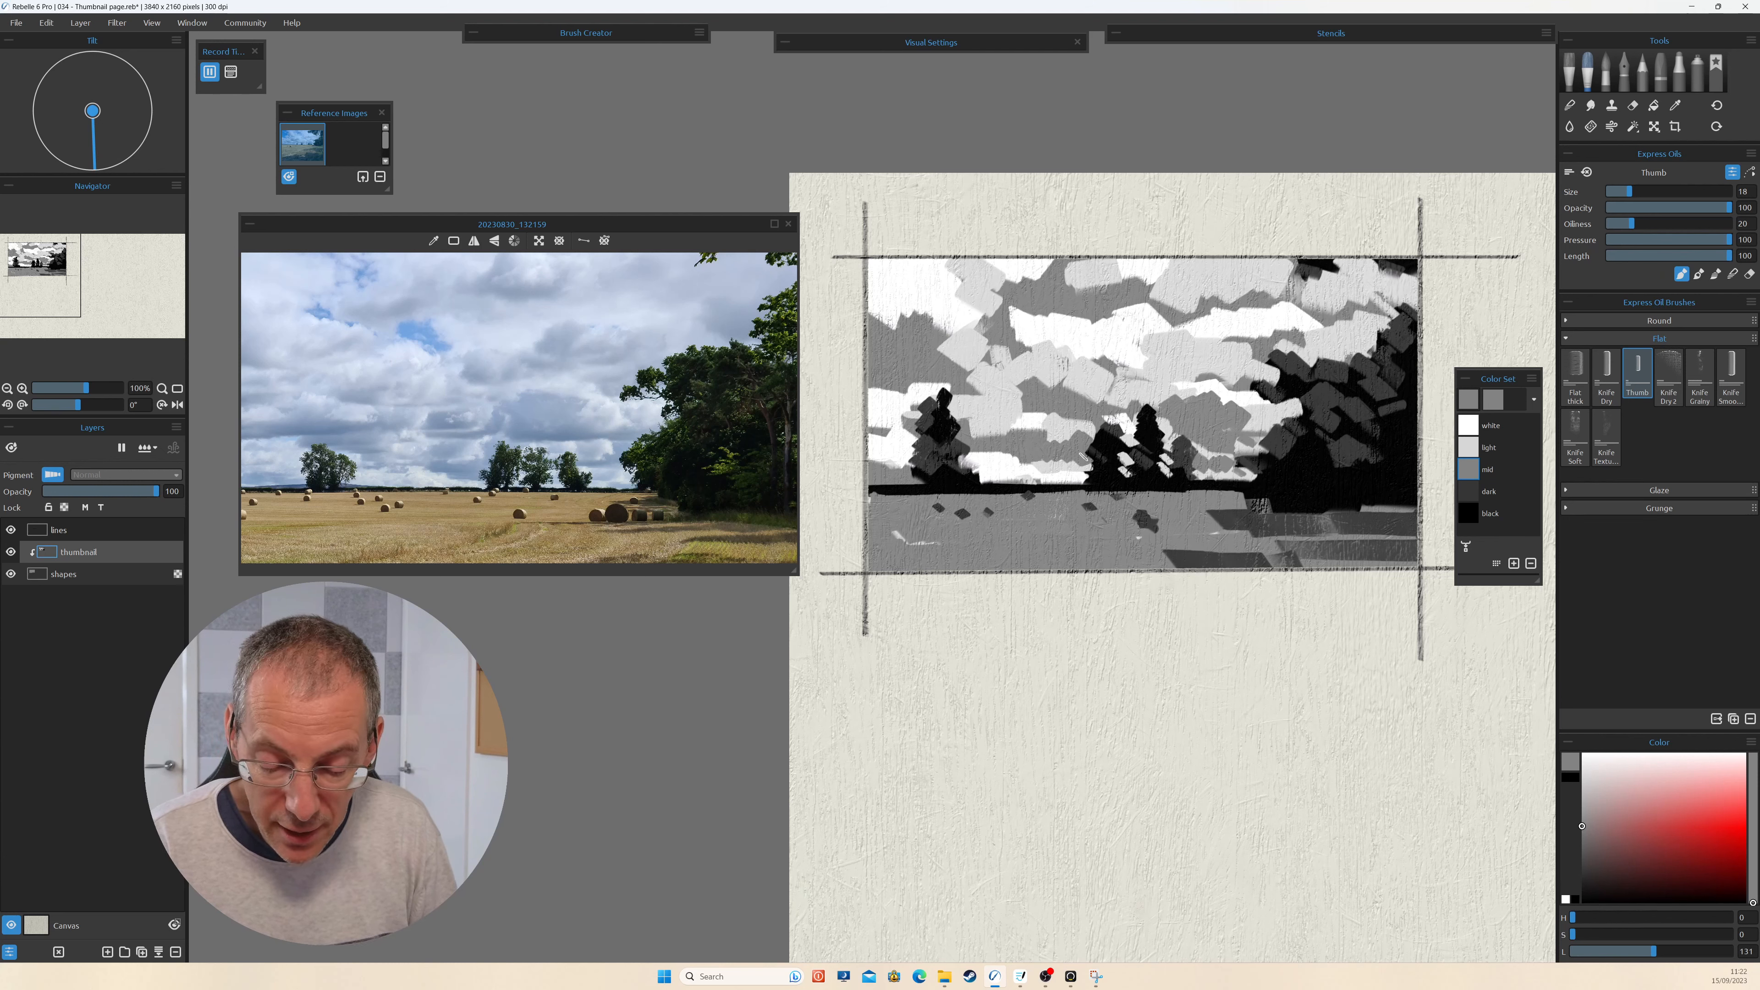
# Paint light patches in the low sky beside the distant trees and across the upper clouds.
pyautogui.click(1468, 448)
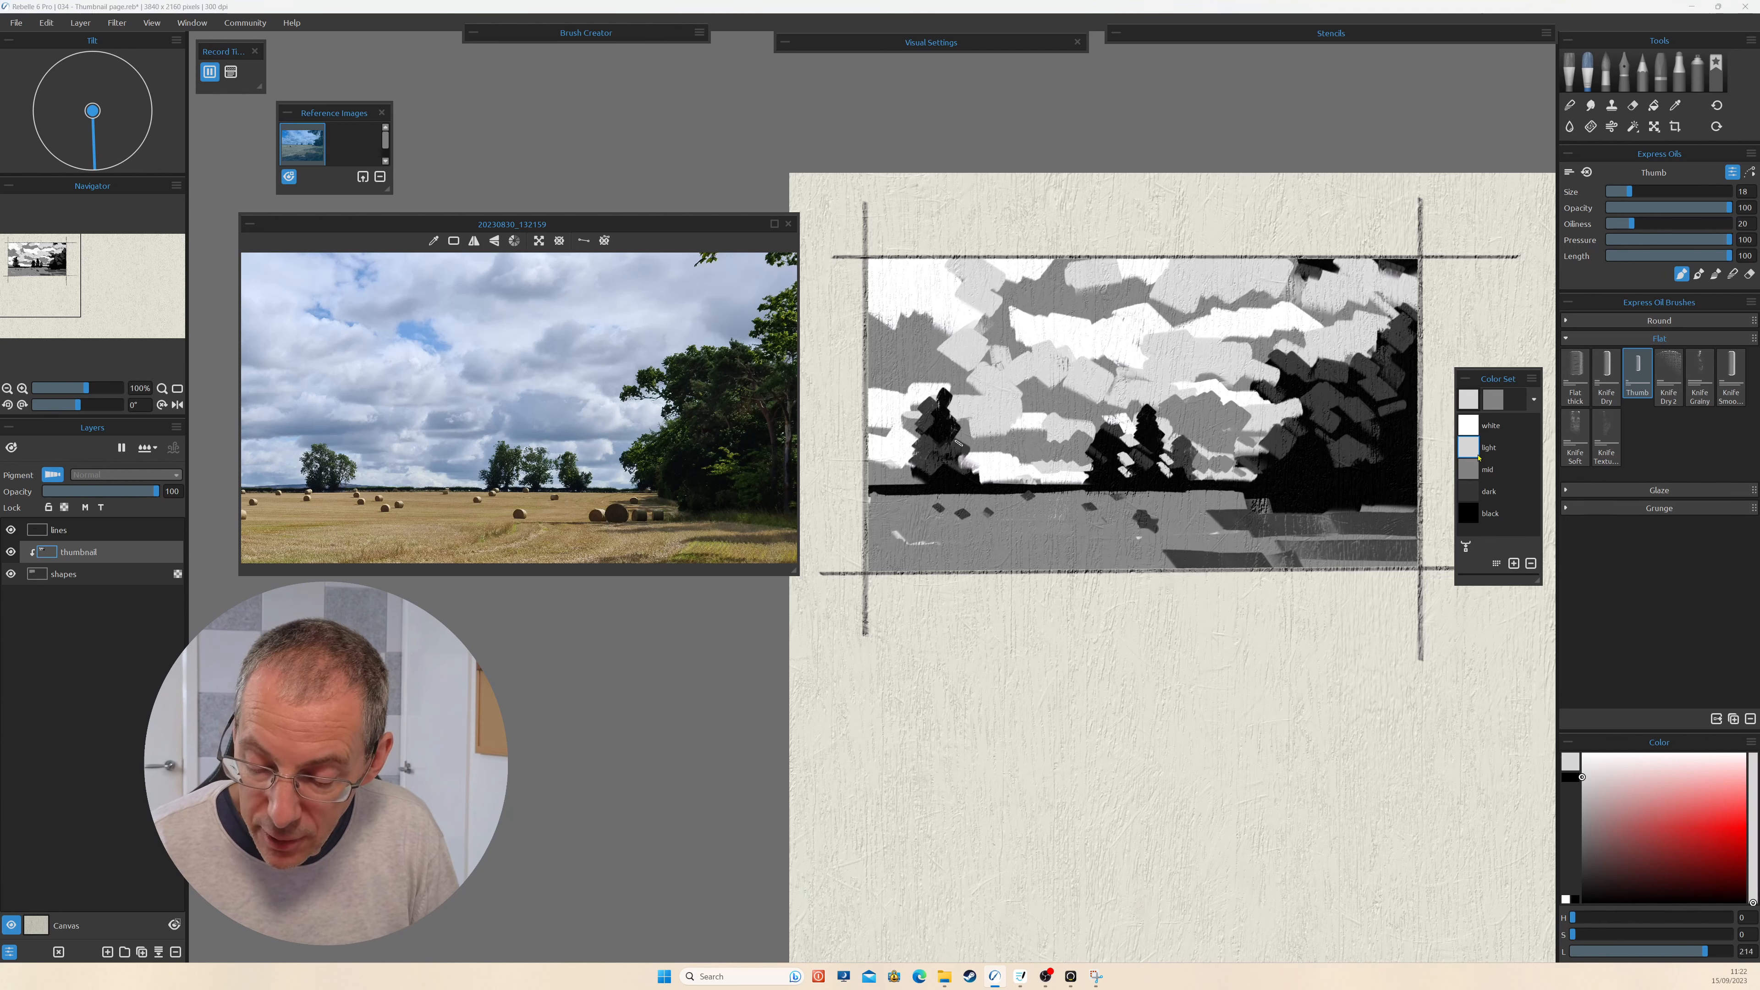
pyautogui.moveTo(893, 458); pyautogui.dragTo(898, 473)
pyautogui.moveTo(1018, 453)
pyautogui.mouseDown()
pyautogui.moveTo(997, 455)
pyautogui.moveTo(1042, 458)
pyautogui.mouseUp()
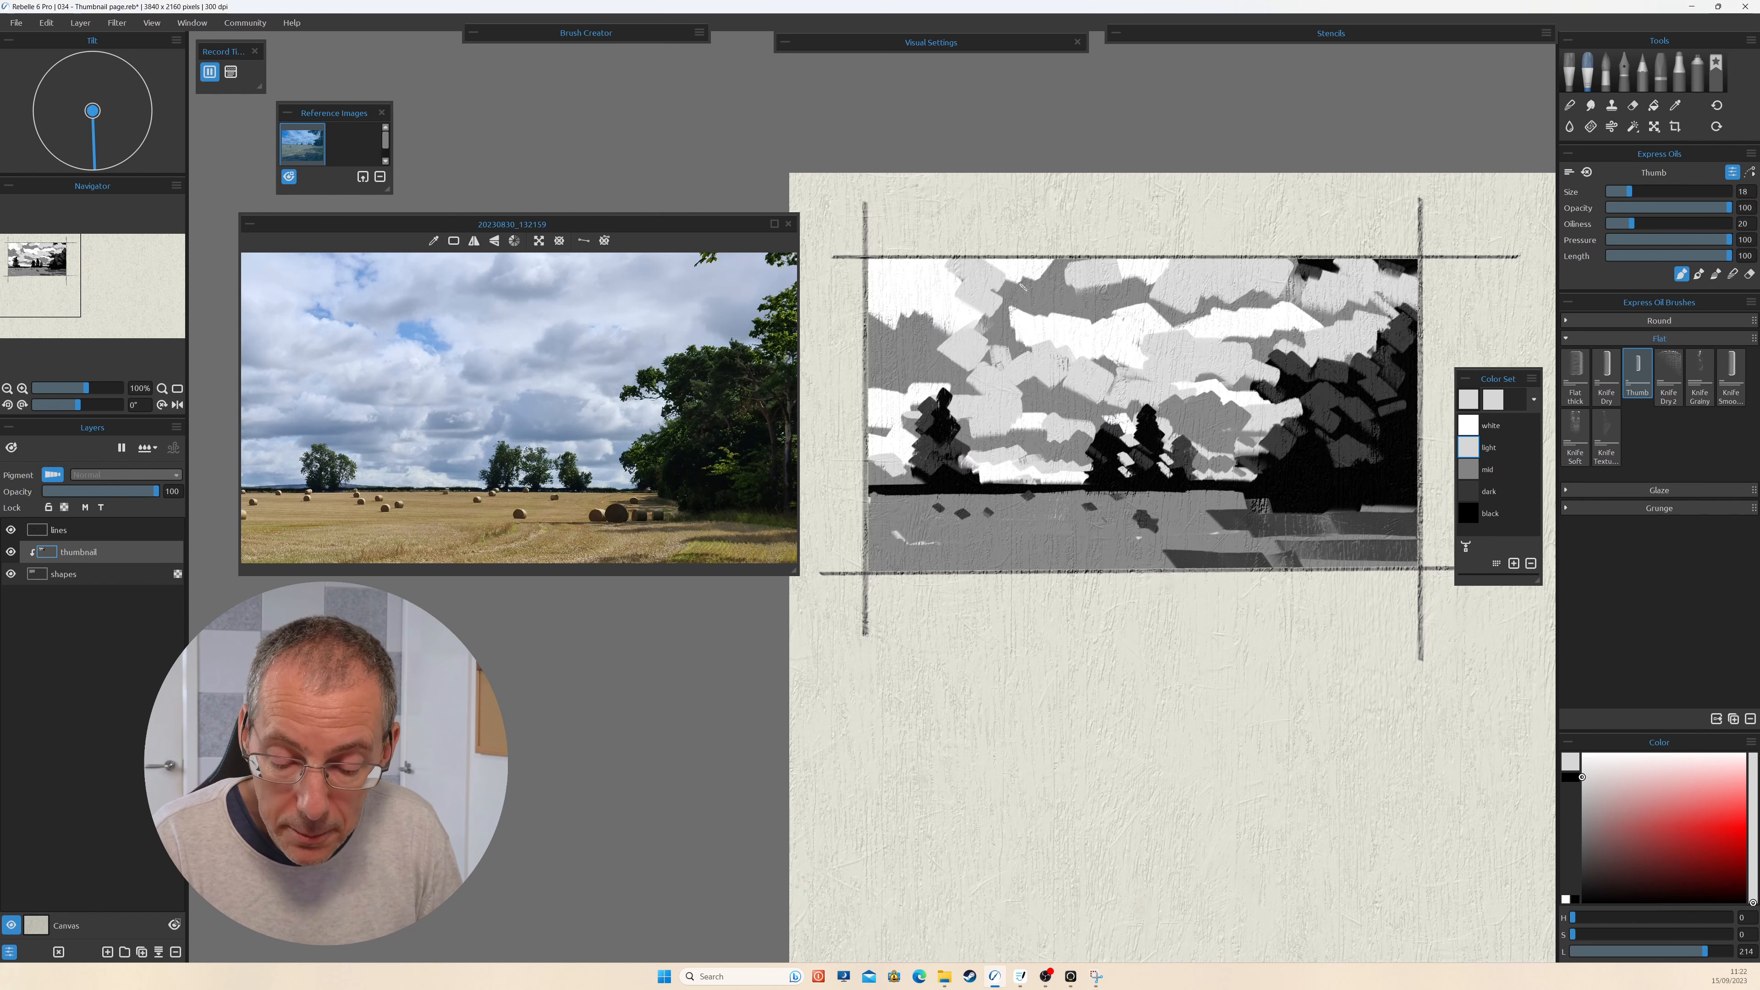
pyautogui.moveTo(1007, 285)
pyautogui.mouseDown()
pyautogui.moveTo(1045, 273)
pyautogui.moveTo(1041, 304)
pyautogui.moveTo(1046, 270)
pyautogui.moveTo(1064, 293)
pyautogui.moveTo(1128, 283)
pyautogui.moveTo(1122, 304)
pyautogui.moveTo(1081, 304)
pyautogui.moveTo(1095, 326)
pyautogui.moveTo(1144, 279)
pyautogui.moveTo(1132, 287)
pyautogui.moveTo(1180, 322)
pyautogui.moveTo(1263, 297)
pyautogui.mouseUp()
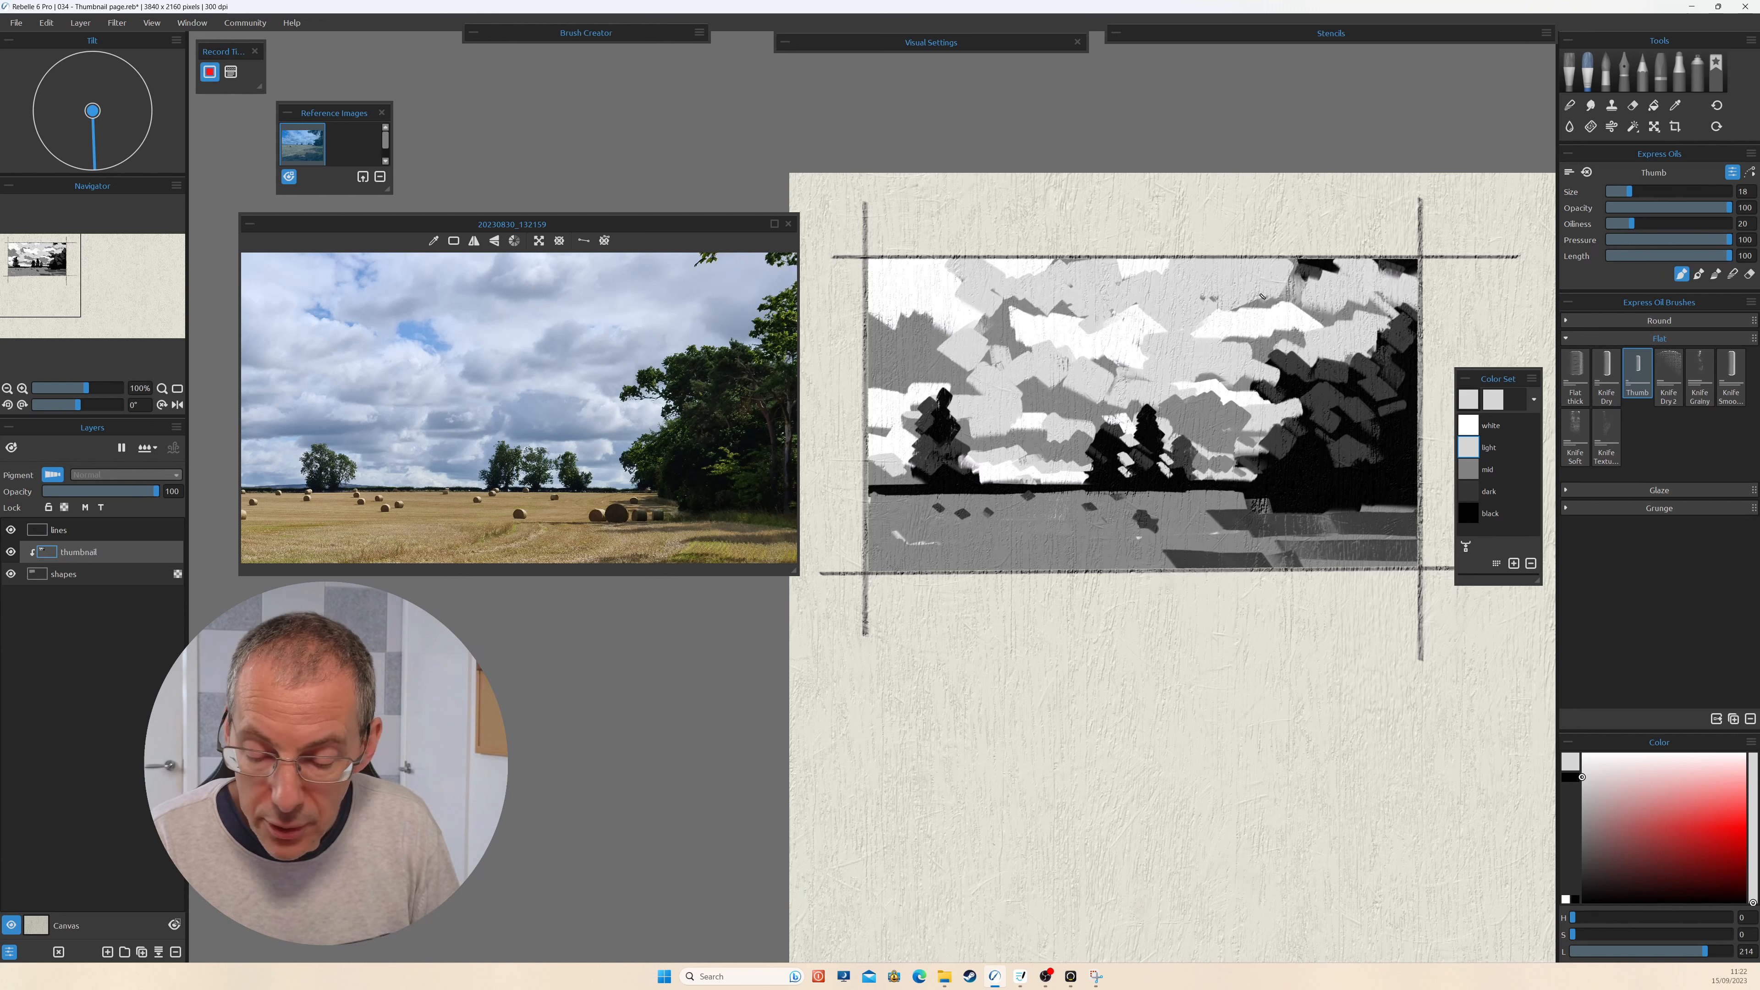
pyautogui.moveTo(1061, 269)
pyautogui.mouseDown()
pyautogui.moveTo(1096, 272)
pyautogui.moveTo(1023, 261)
pyautogui.moveTo(1061, 257)
pyautogui.moveTo(1081, 294)
pyautogui.mouseUp()
# Paint white clouds in the sky's upper left and retouch the cloud near the large tree with sampled tones.
pyautogui.click(1468, 426)
pyautogui.moveTo(890, 336); pyautogui.dragTo(969, 339)
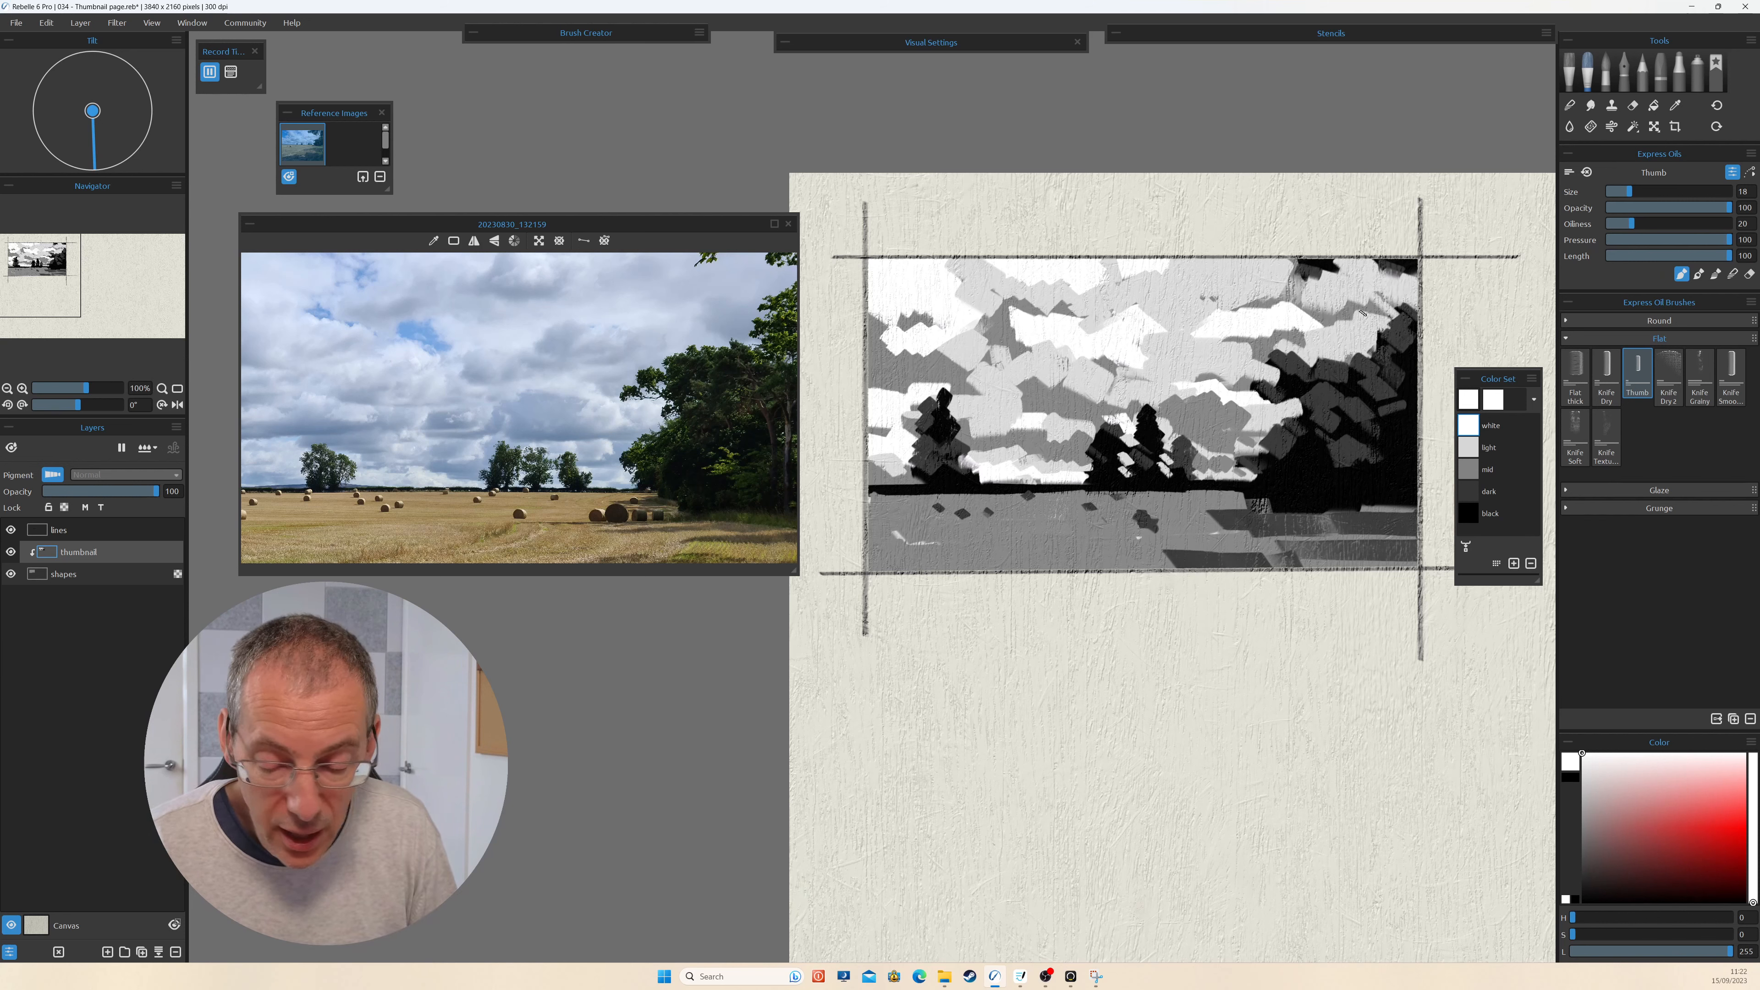
pyautogui.keyDown('alt'); pyautogui.click(1335, 325); pyautogui.keyUp('alt')
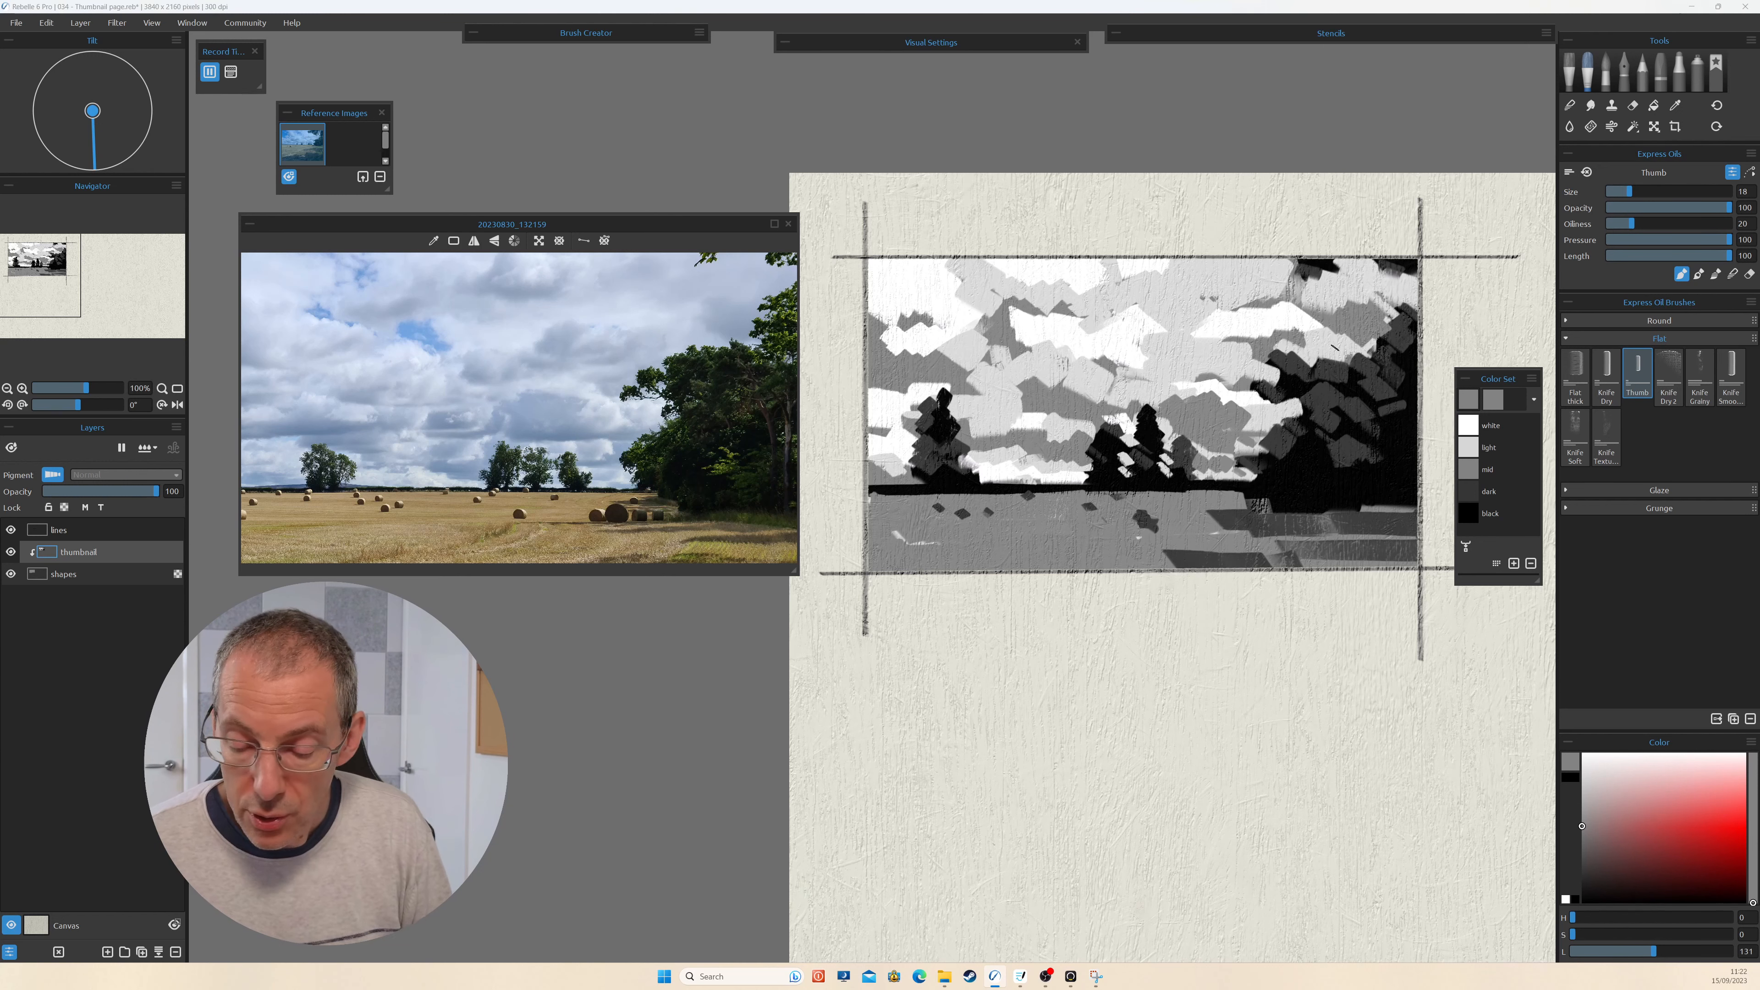
pyautogui.keyDown('alt'); pyautogui.click(1306, 329); pyautogui.keyUp('alt')
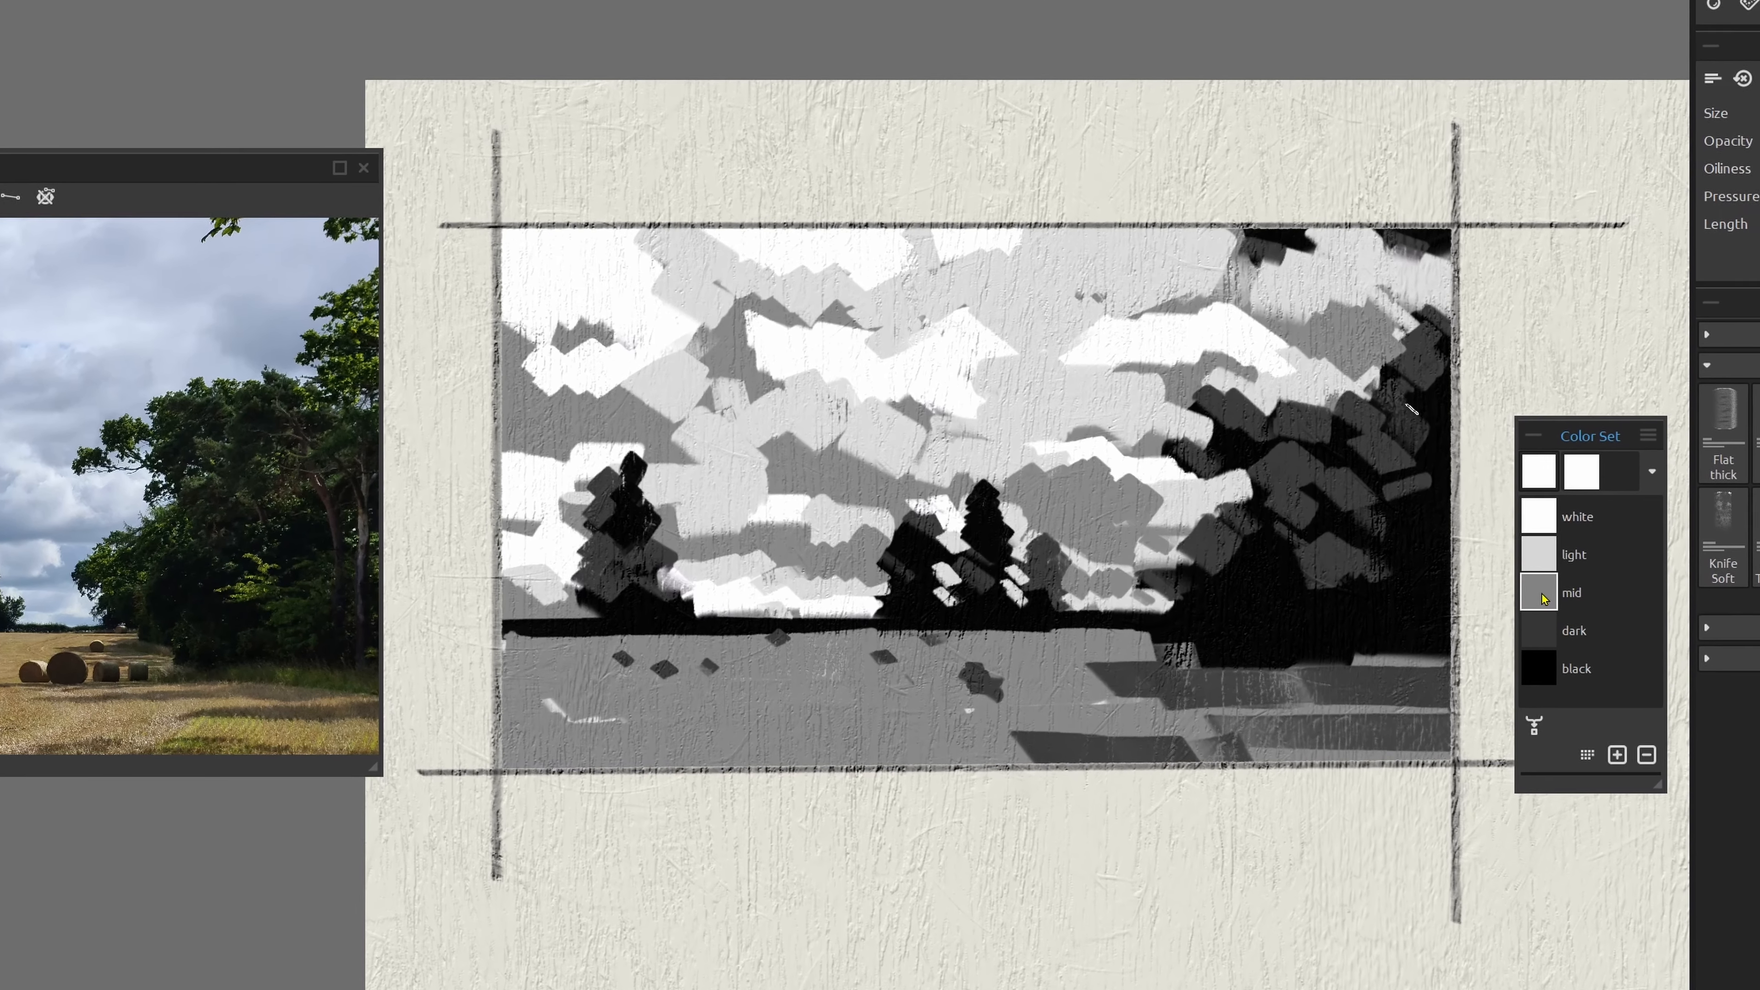
# Add light tops to the small hay bales and paint a row of black bales in front of the large tree.
pyautogui.click(1492, 486)
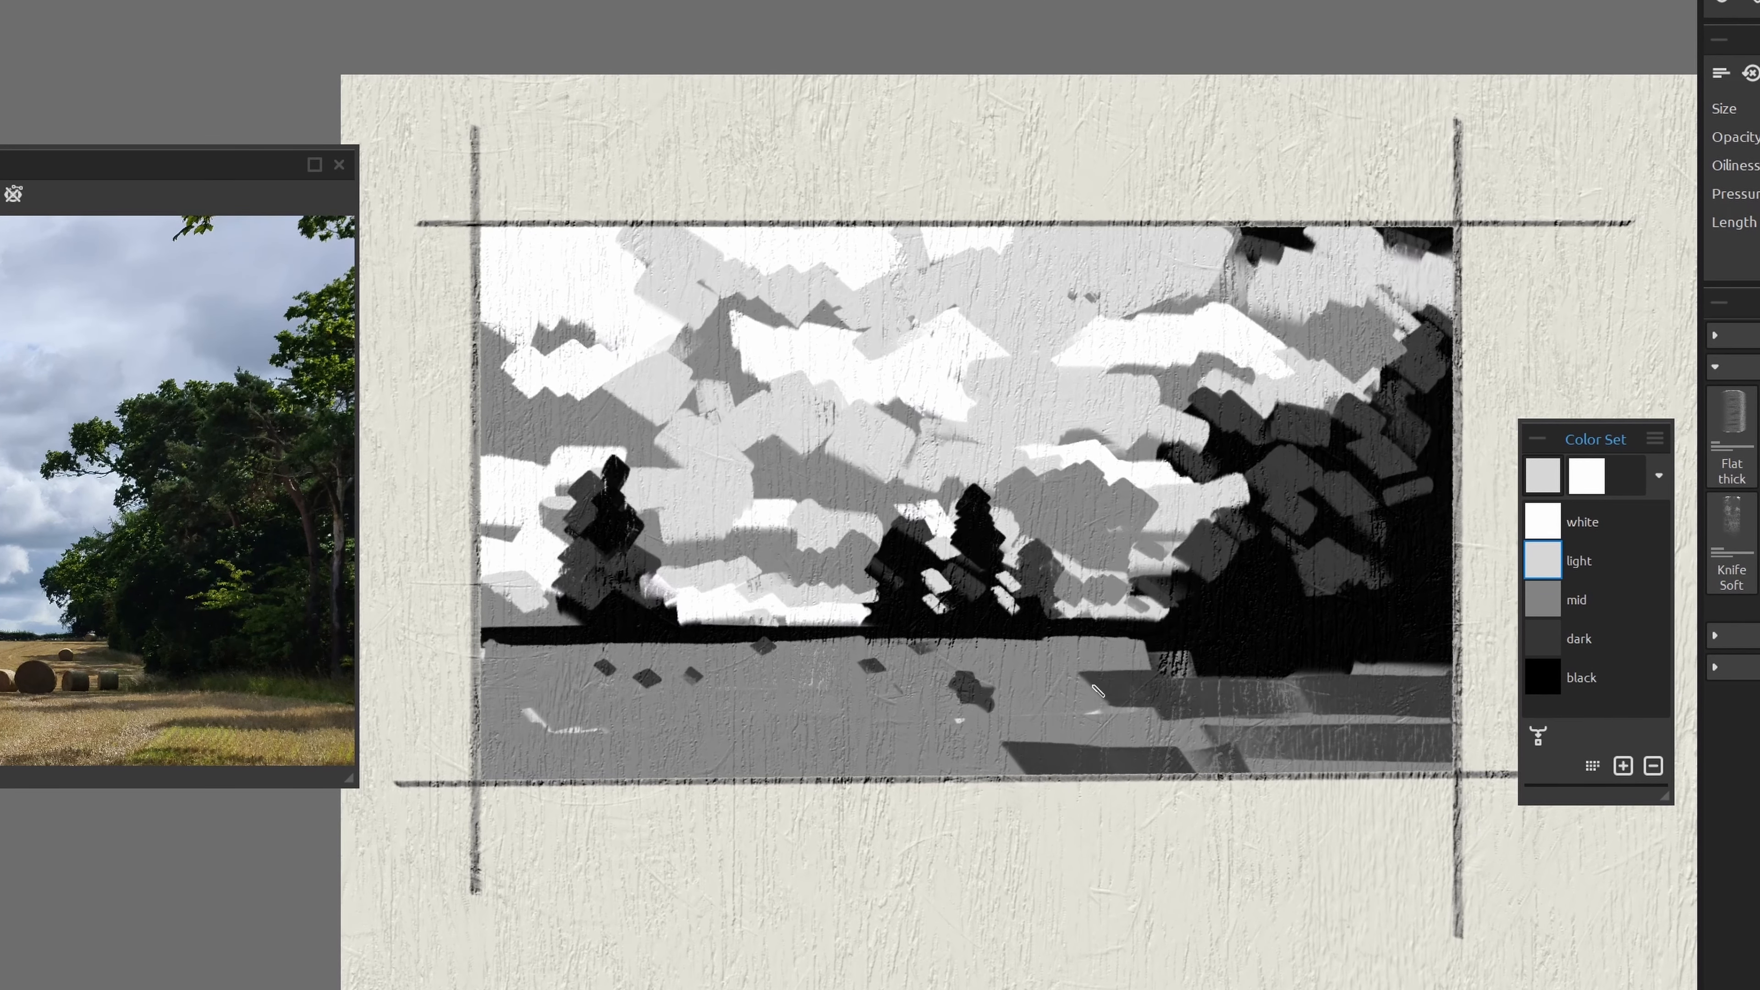
pyautogui.moveTo(964, 671)
pyautogui.mouseDown()
pyautogui.moveTo(992, 686)
pyautogui.moveTo(866, 654)
pyautogui.mouseUp()
pyautogui.moveTo(695, 673); pyautogui.dragTo(651, 678)
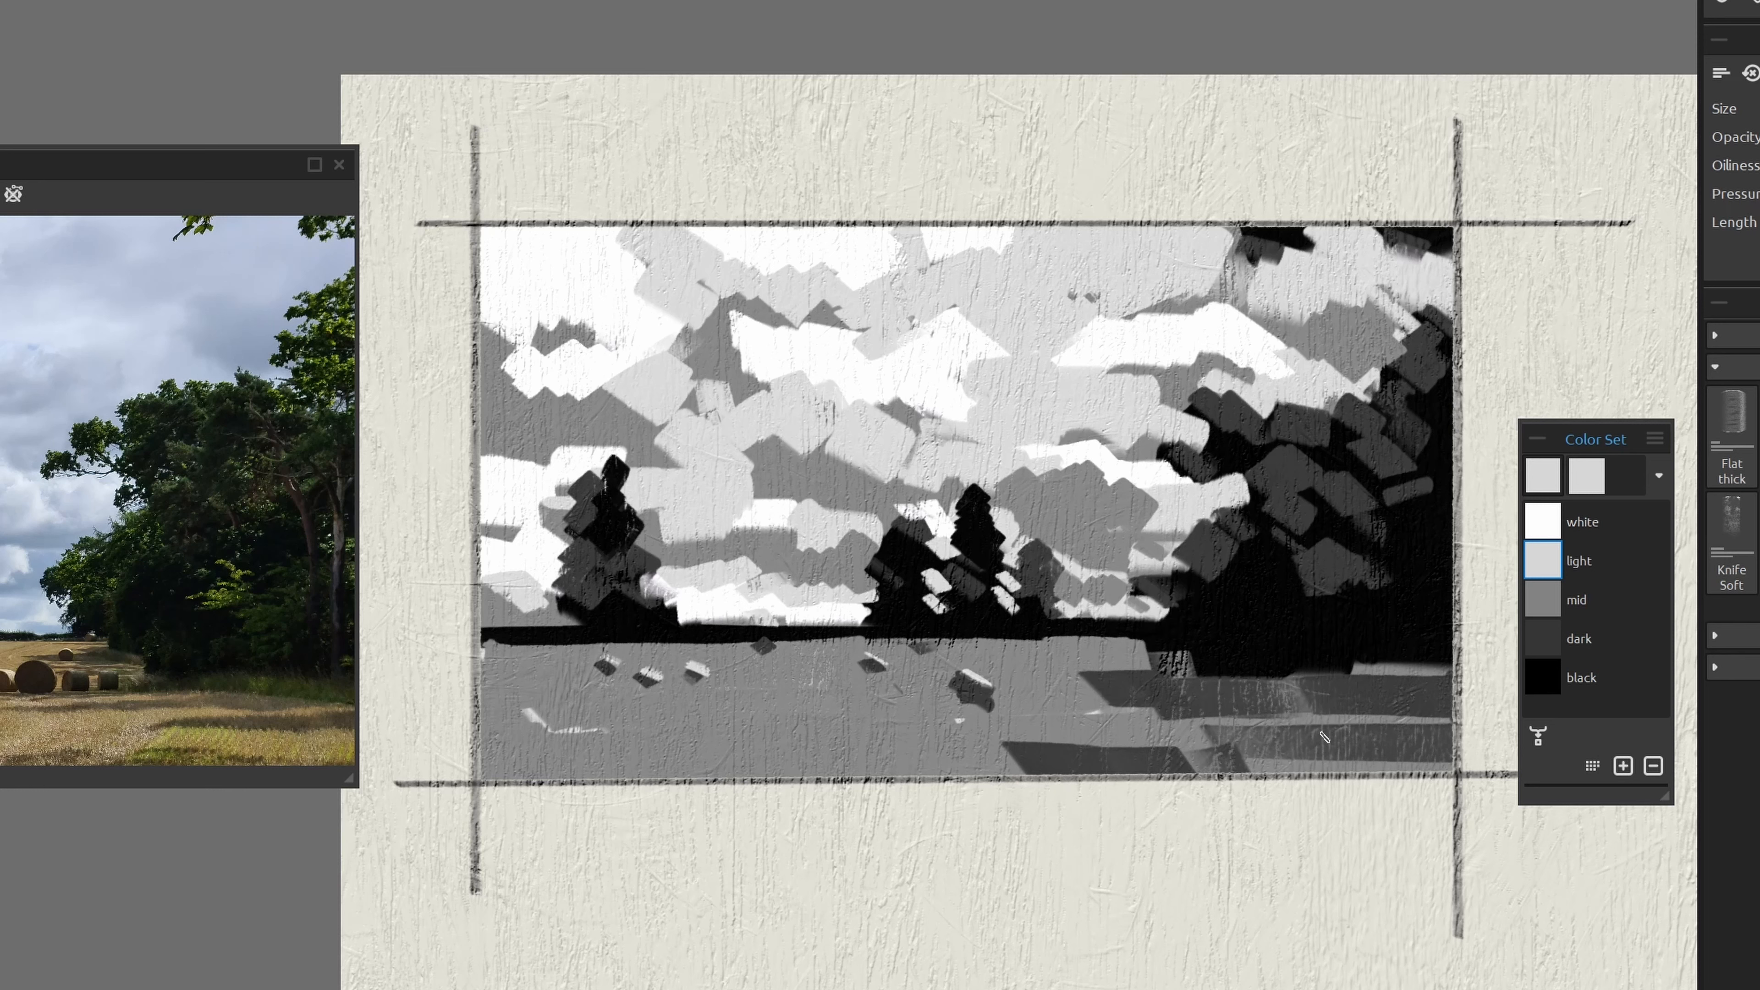
pyautogui.click(1542, 676)
pyautogui.moveTo(1085, 702); pyautogui.dragTo(1217, 693)
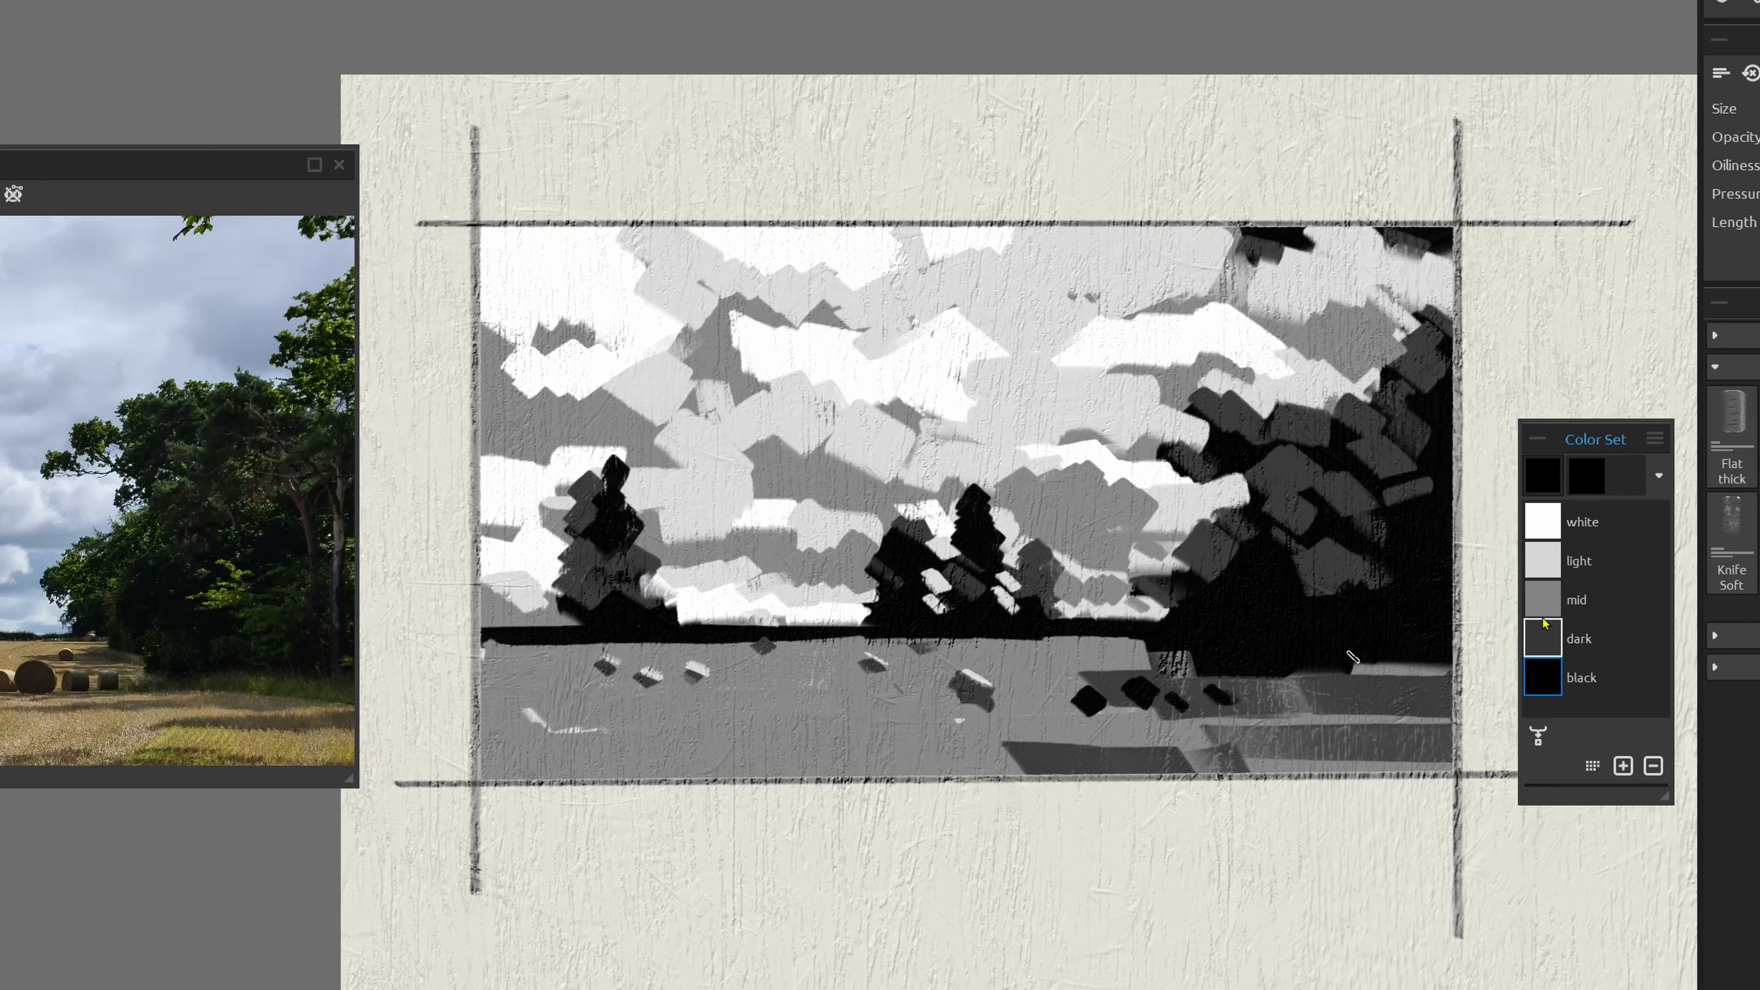
# Paint mid strokes behind the black bales and along the base of the large tree.
pyautogui.click(1542, 599)
pyautogui.moveTo(1078, 680); pyautogui.dragTo(1285, 670)
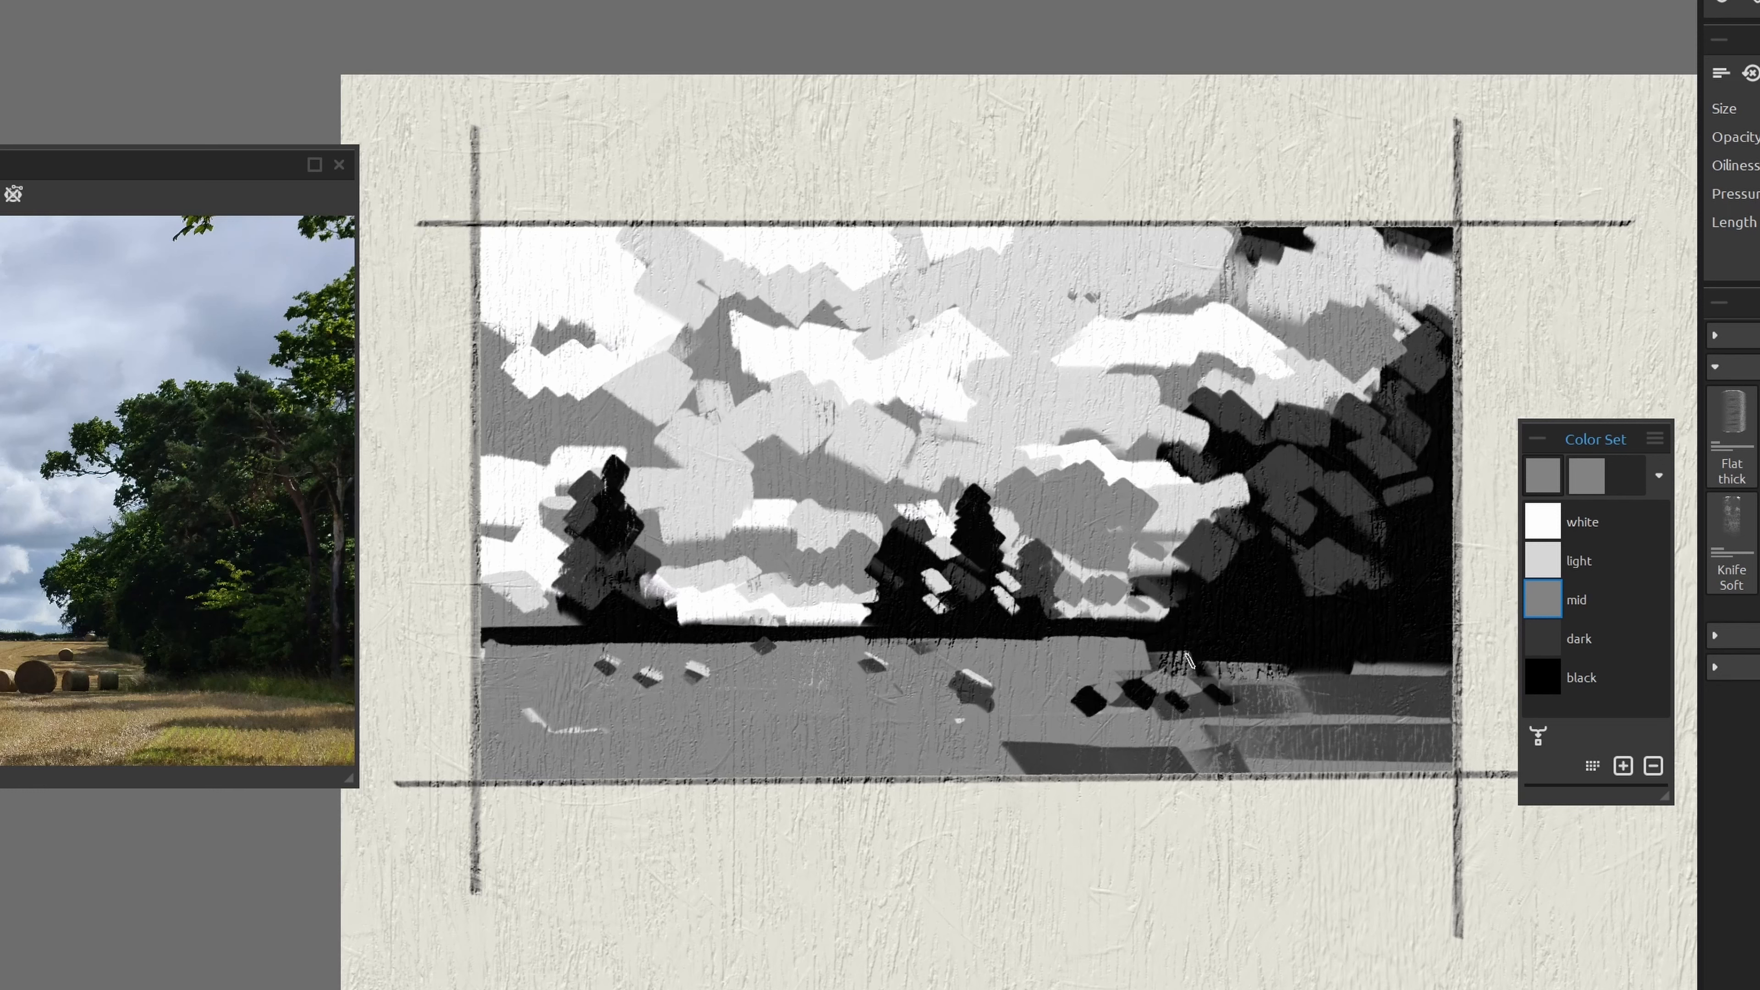
pyautogui.moveTo(1137, 645); pyautogui.dragTo(1180, 645)
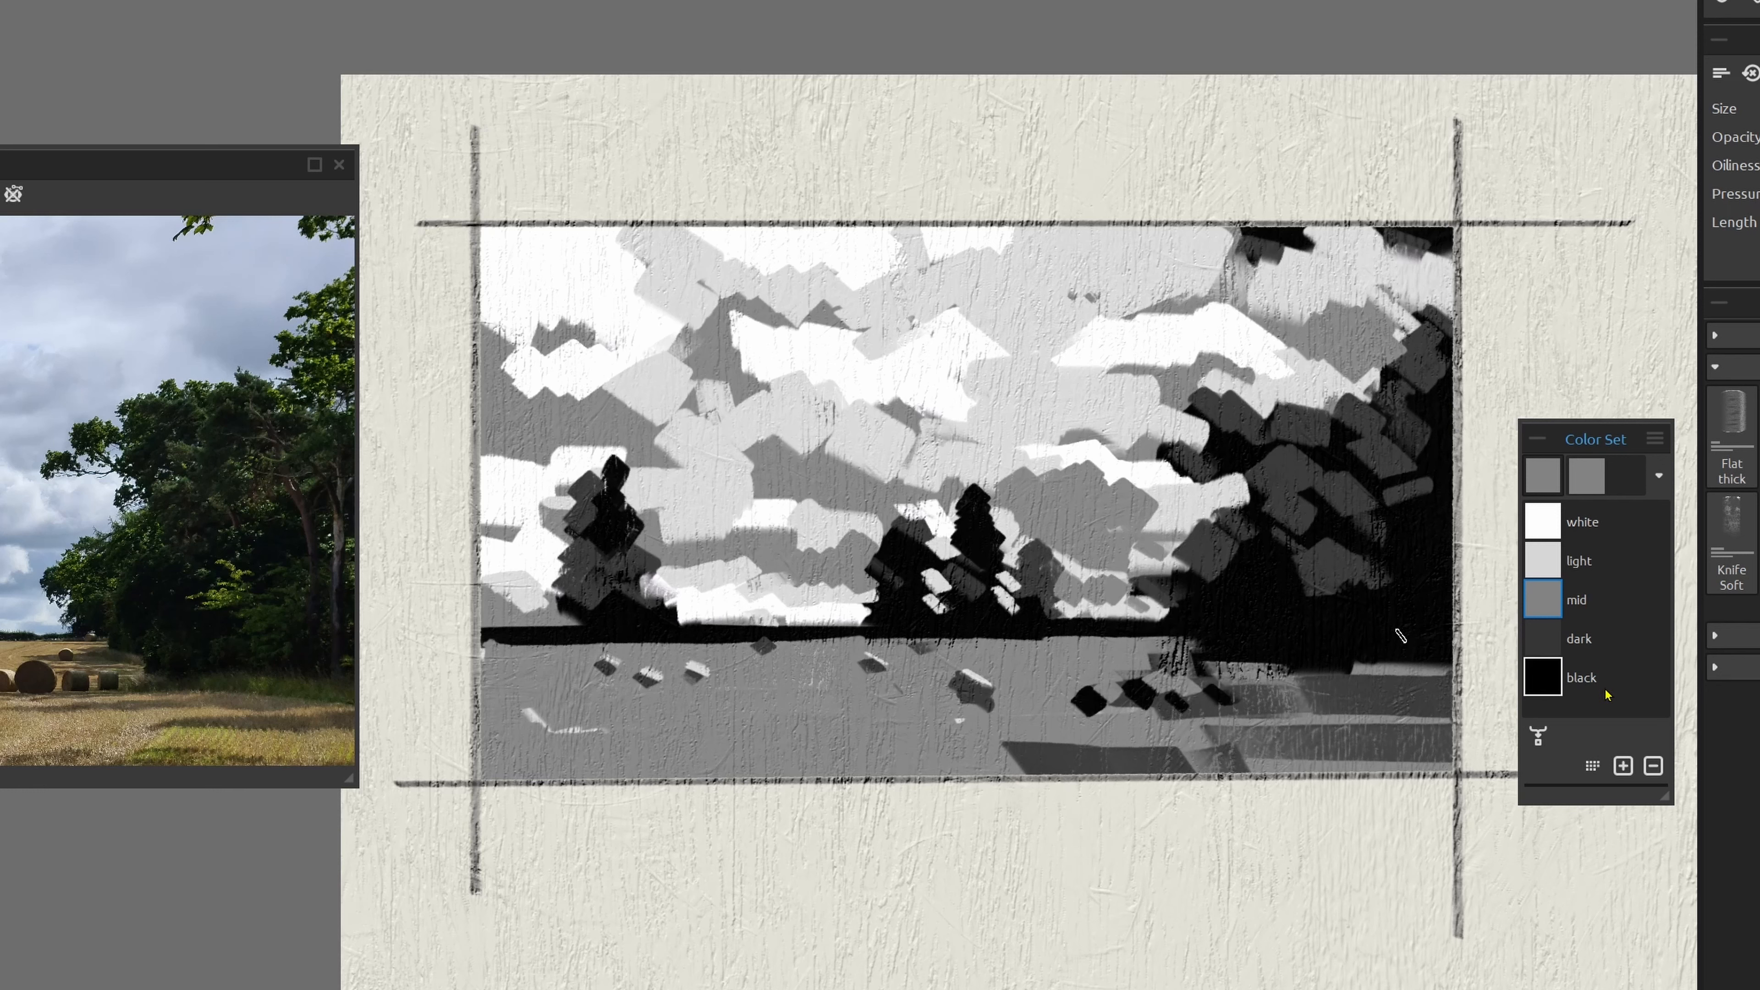
# Deepen the shadow bands in the field's lower right with dark and black horizontal strokes.
pyautogui.click(1543, 641)
pyautogui.moveTo(1419, 718); pyautogui.dragTo(1294, 716)
pyautogui.click(1559, 686)
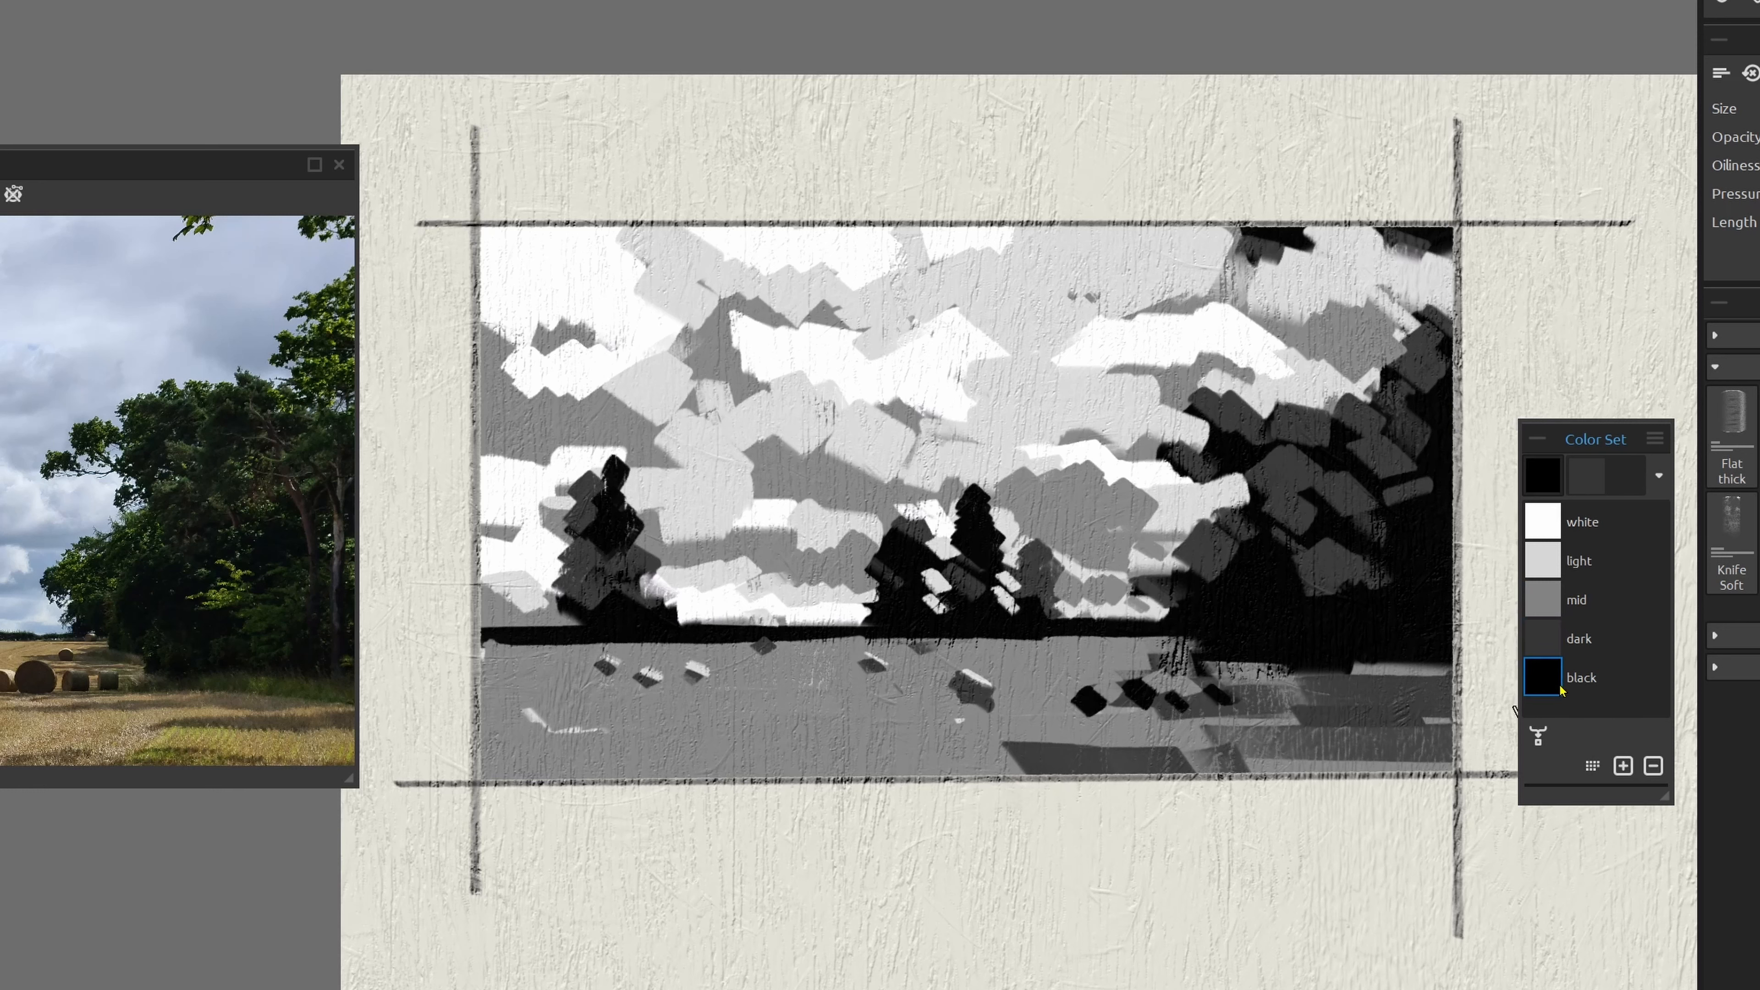
pyautogui.moveTo(1423, 733); pyautogui.dragTo(1143, 736)
# Add light tops to the leftmost black bale by the large tree and paint a dark shadow stroke beneath it.
pyautogui.click(1543, 560)
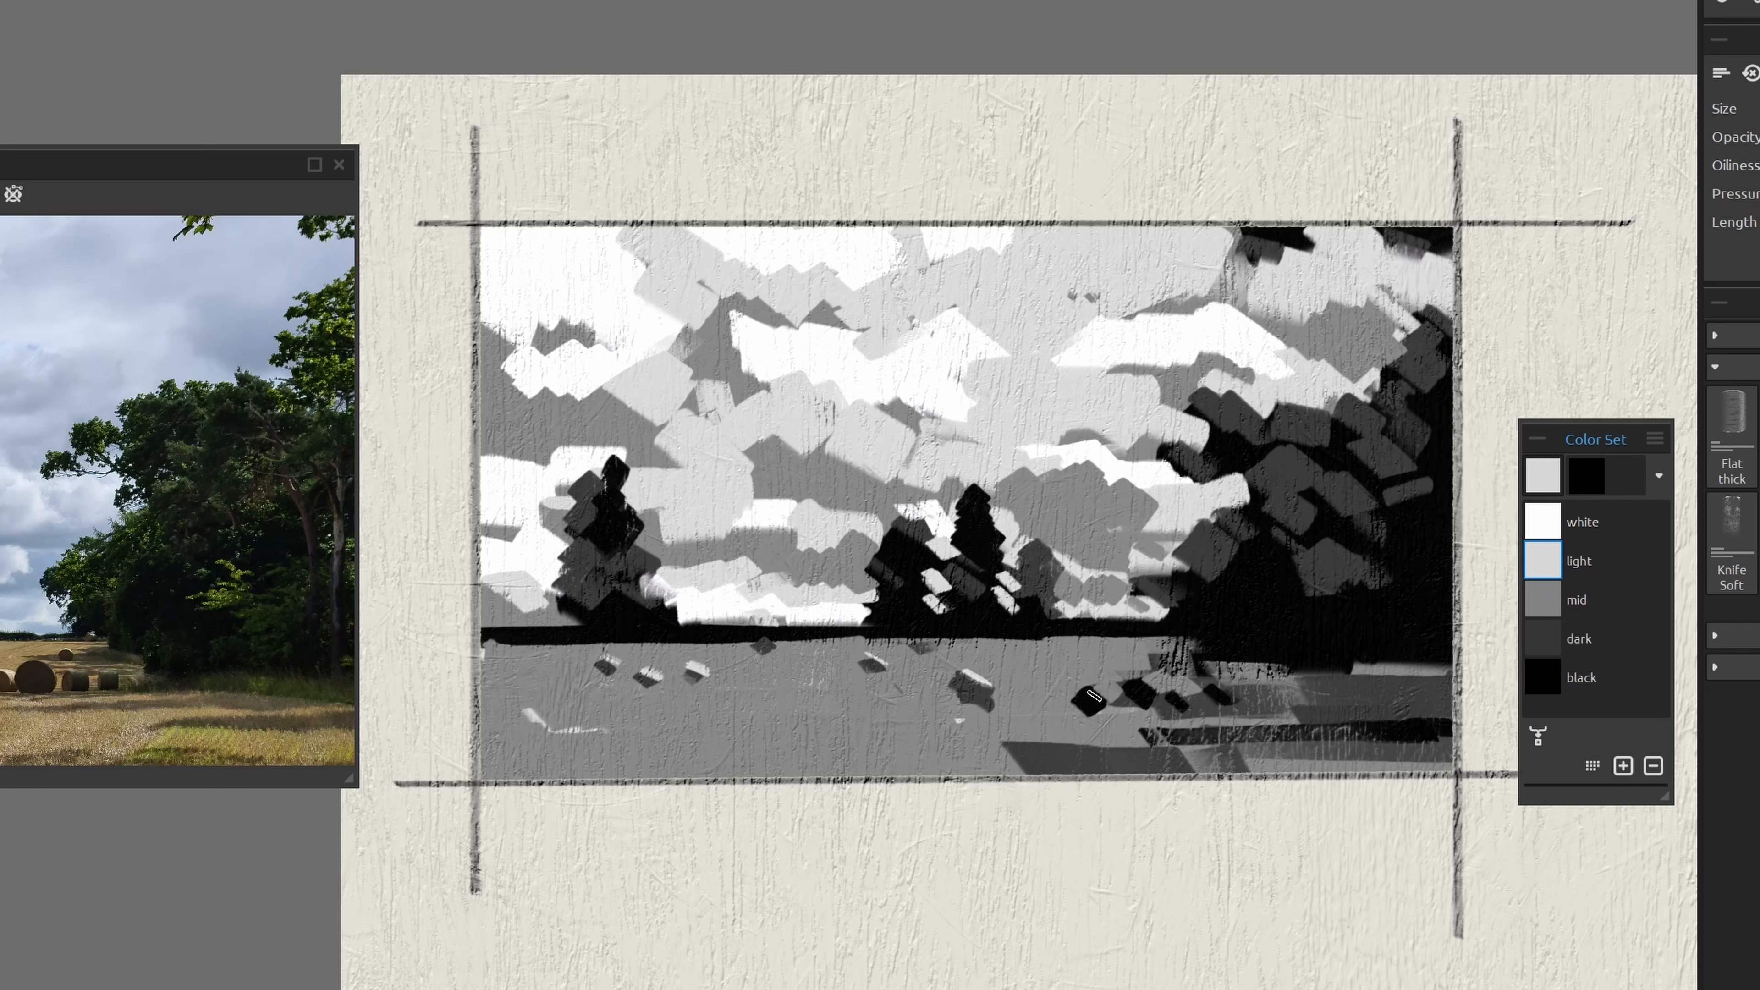
pyautogui.moveTo(1092, 689); pyautogui.dragTo(1097, 691)
pyautogui.moveTo(1084, 688); pyautogui.dragTo(1098, 690)
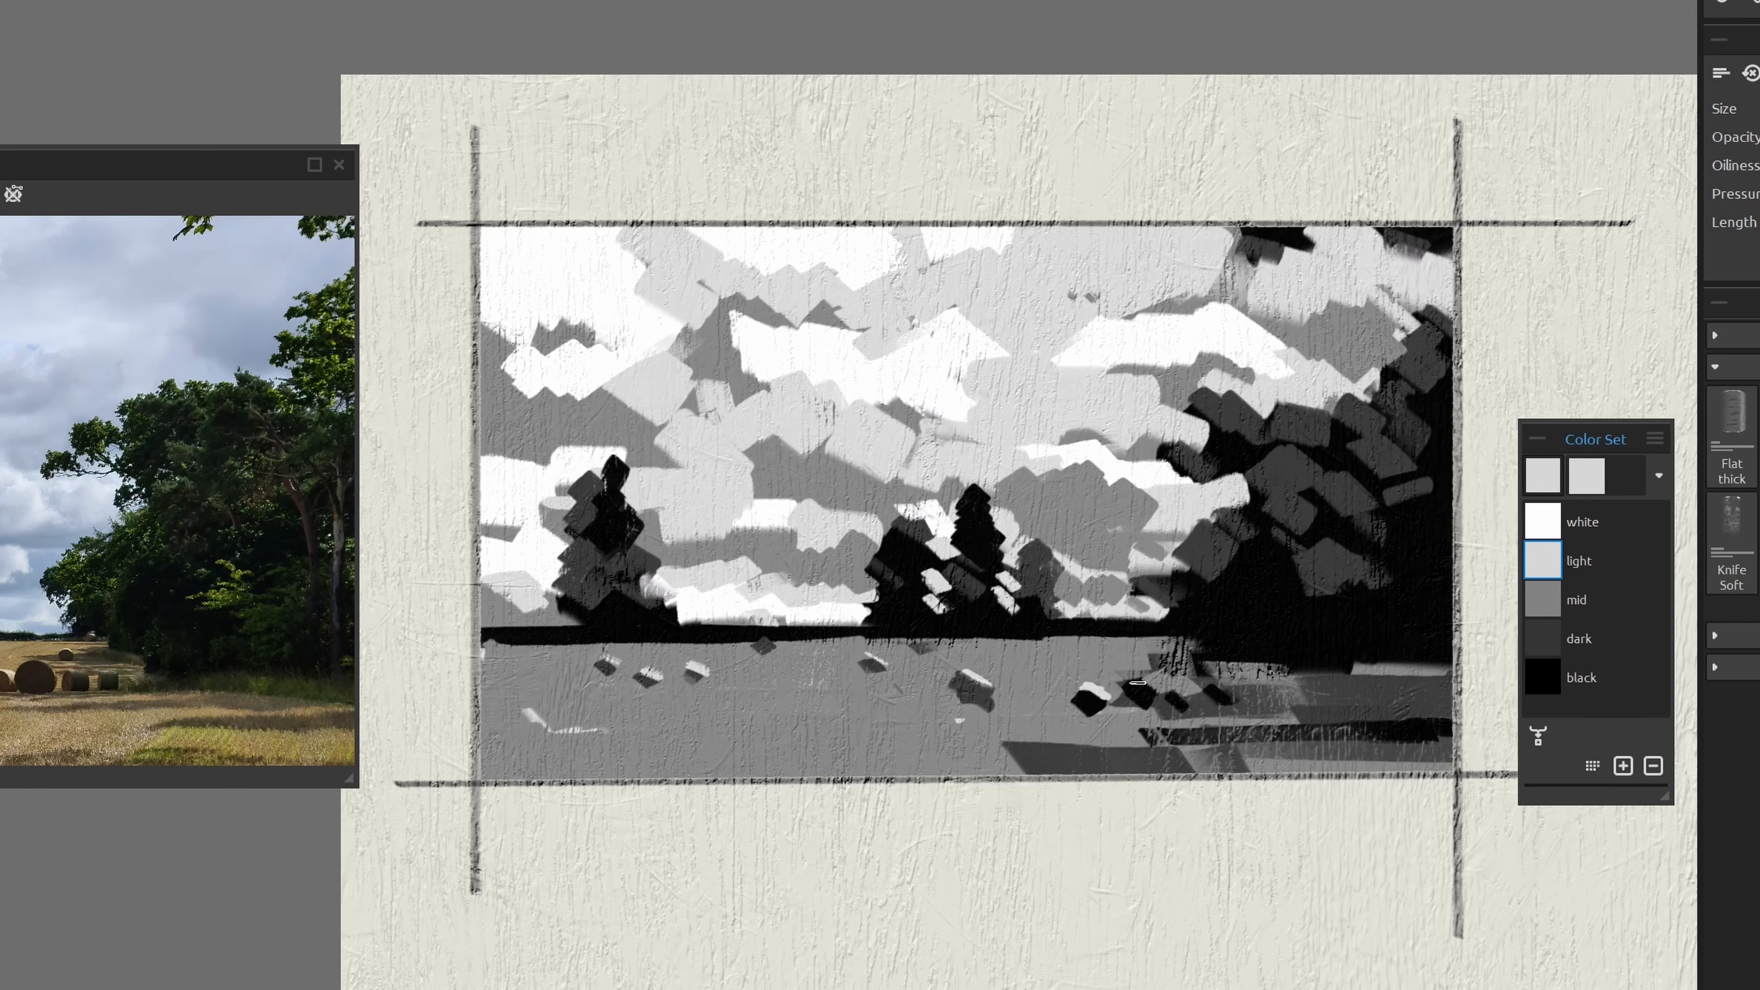
pyautogui.click(1543, 639)
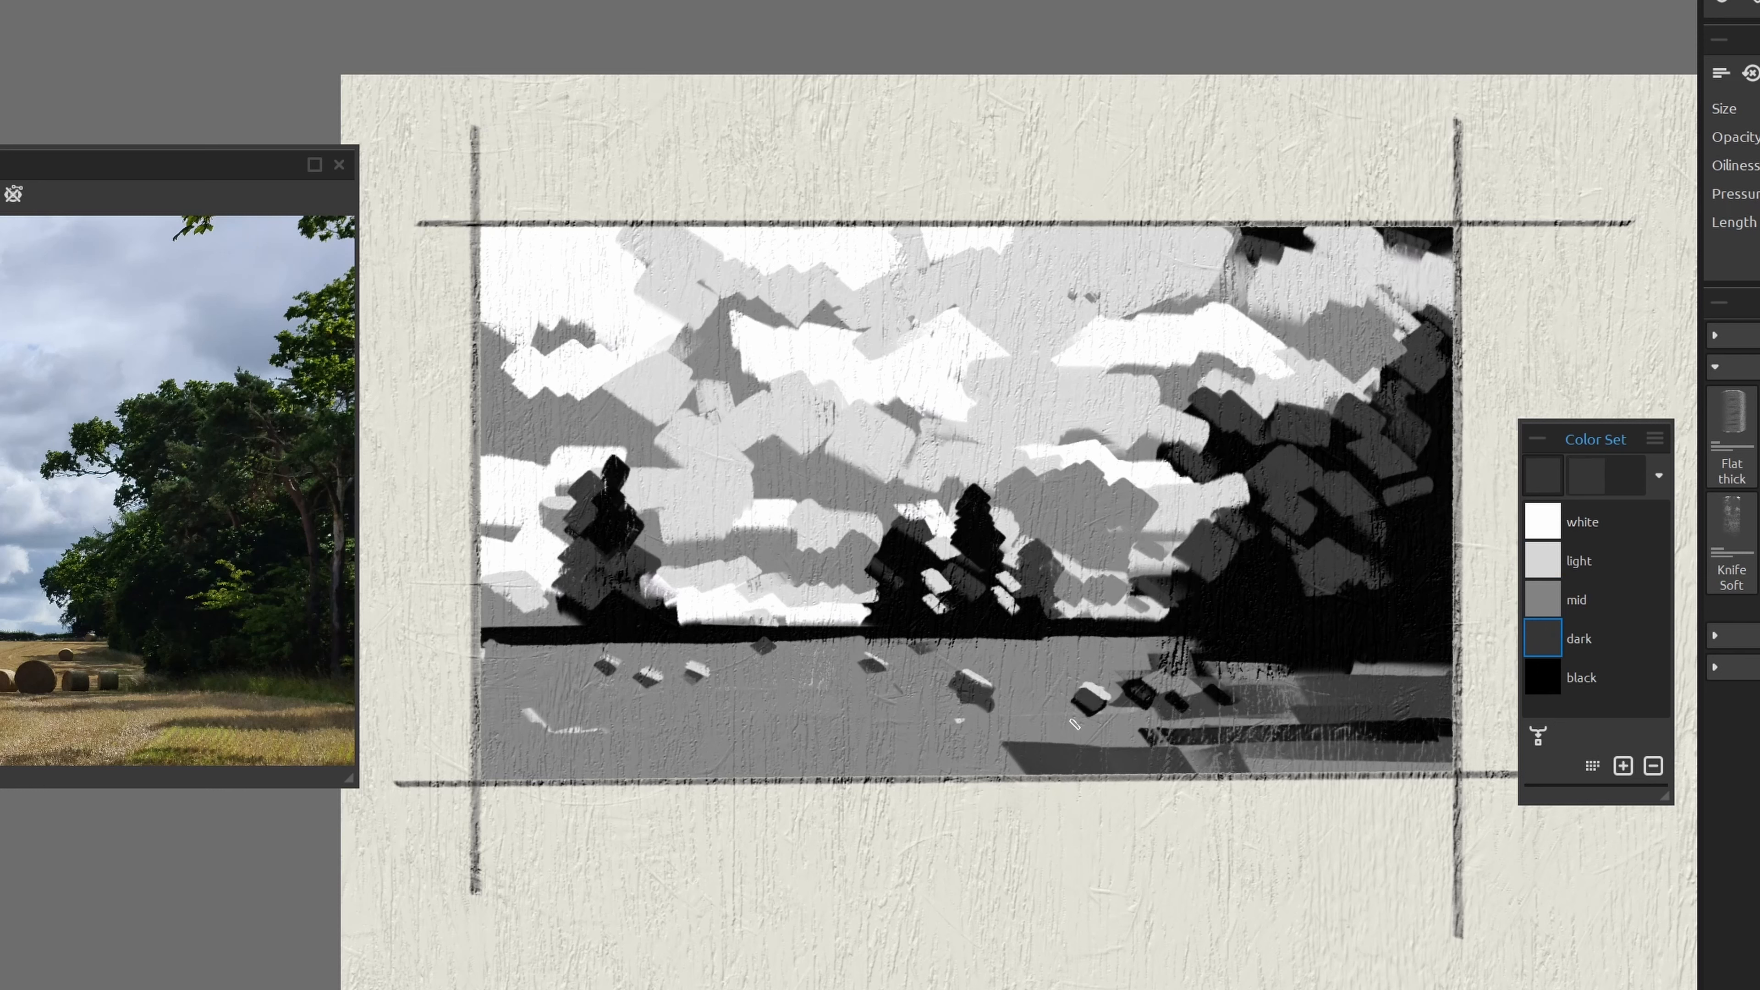
pyautogui.moveTo(1036, 708); pyautogui.dragTo(1105, 714)
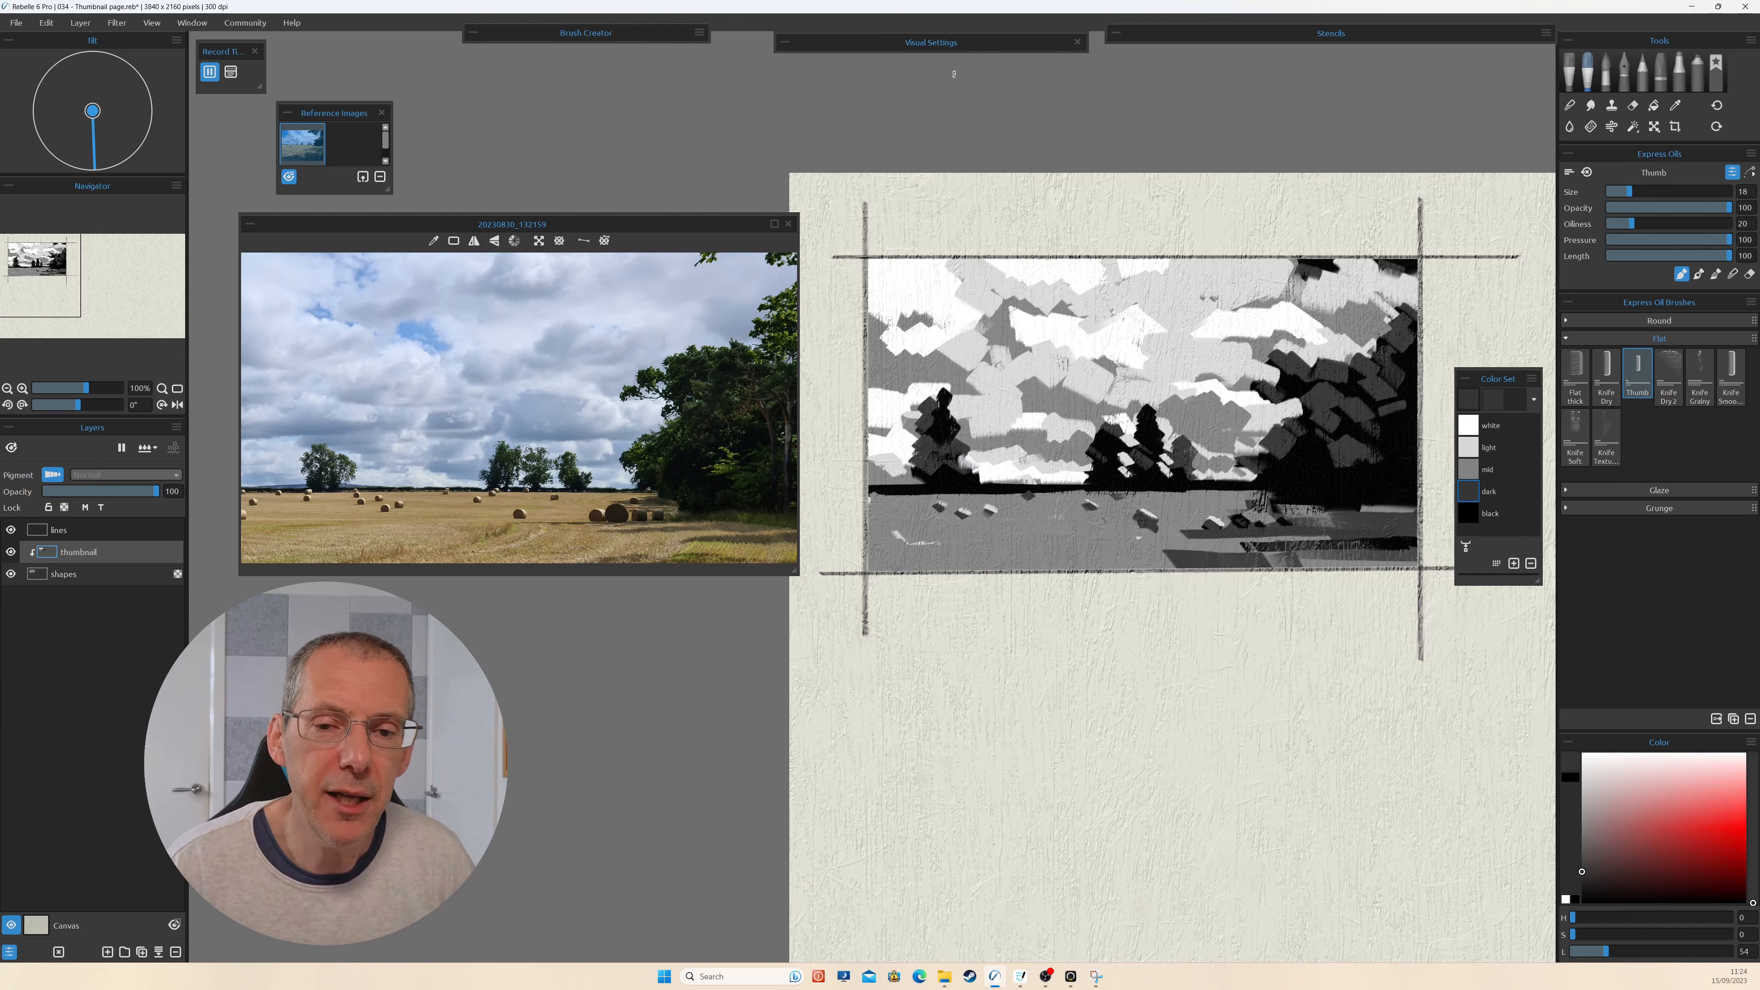
# Capture the cropped reference photo view of the hay-bale field as a rectangular snip with the Snipping Tool.
pyautogui.press('super+shift+s')
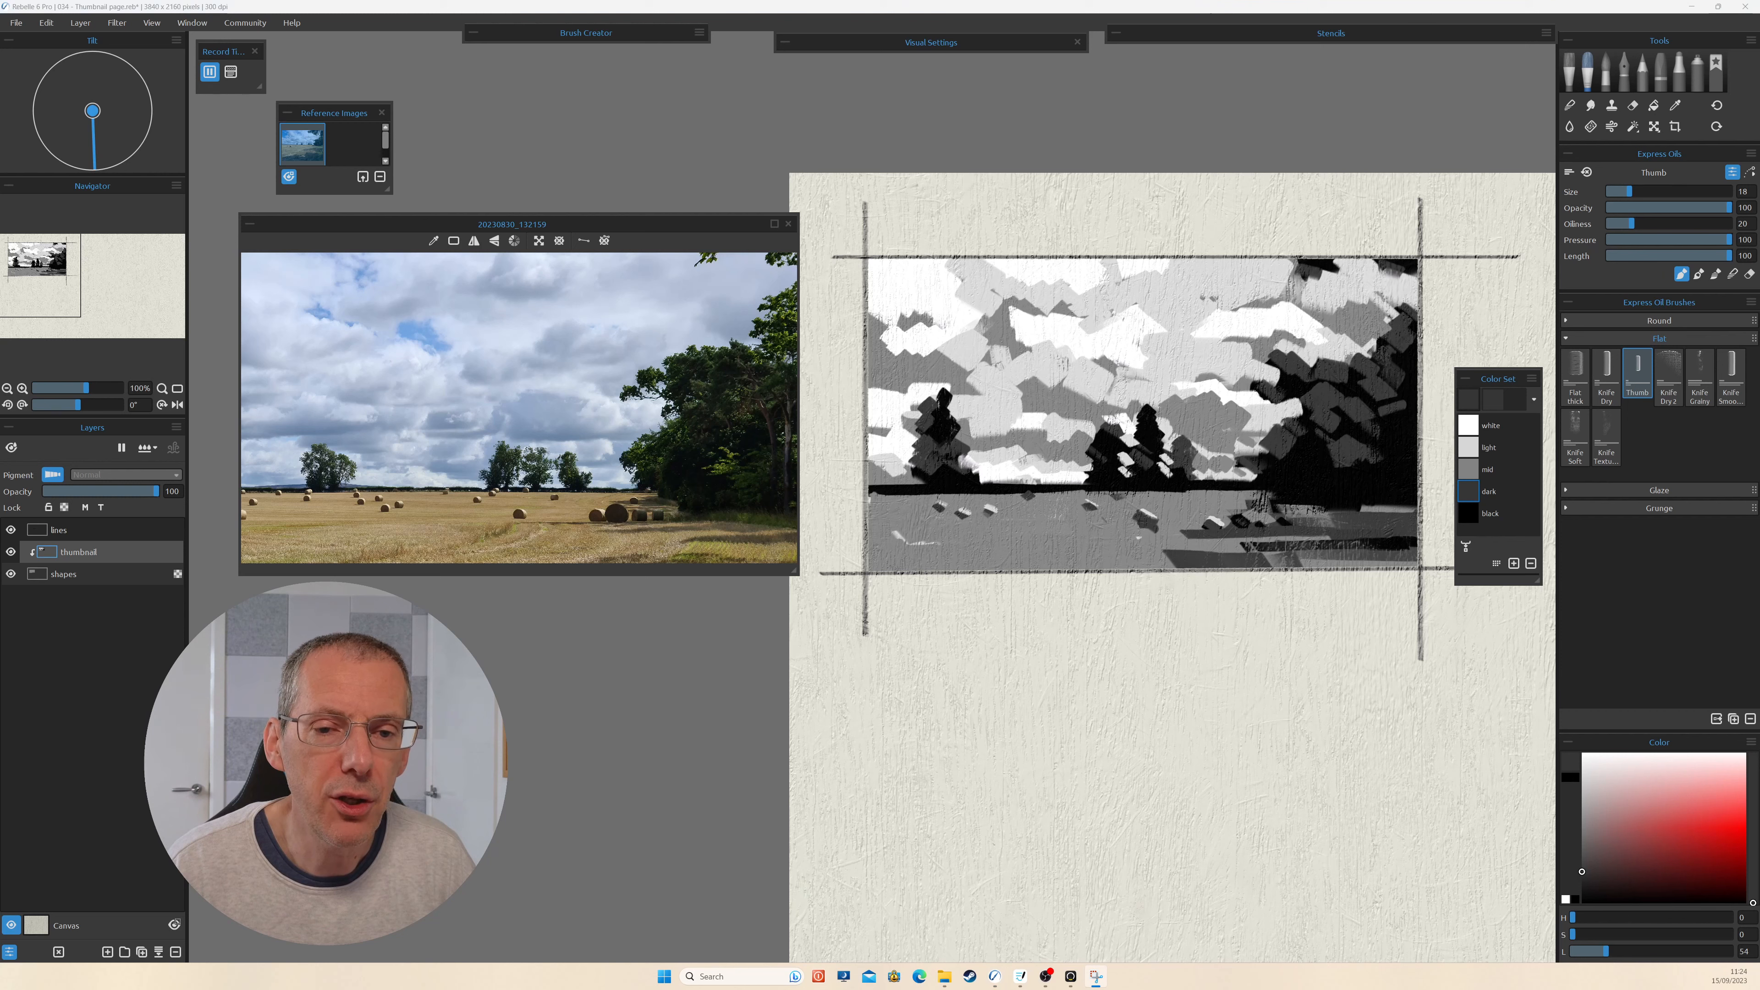
pyautogui.moveTo(758, 1)
pyautogui.mouseDown()
pyautogui.moveTo(1106, 540)
pyautogui.moveTo(1225, 651)
pyautogui.mouseUp()
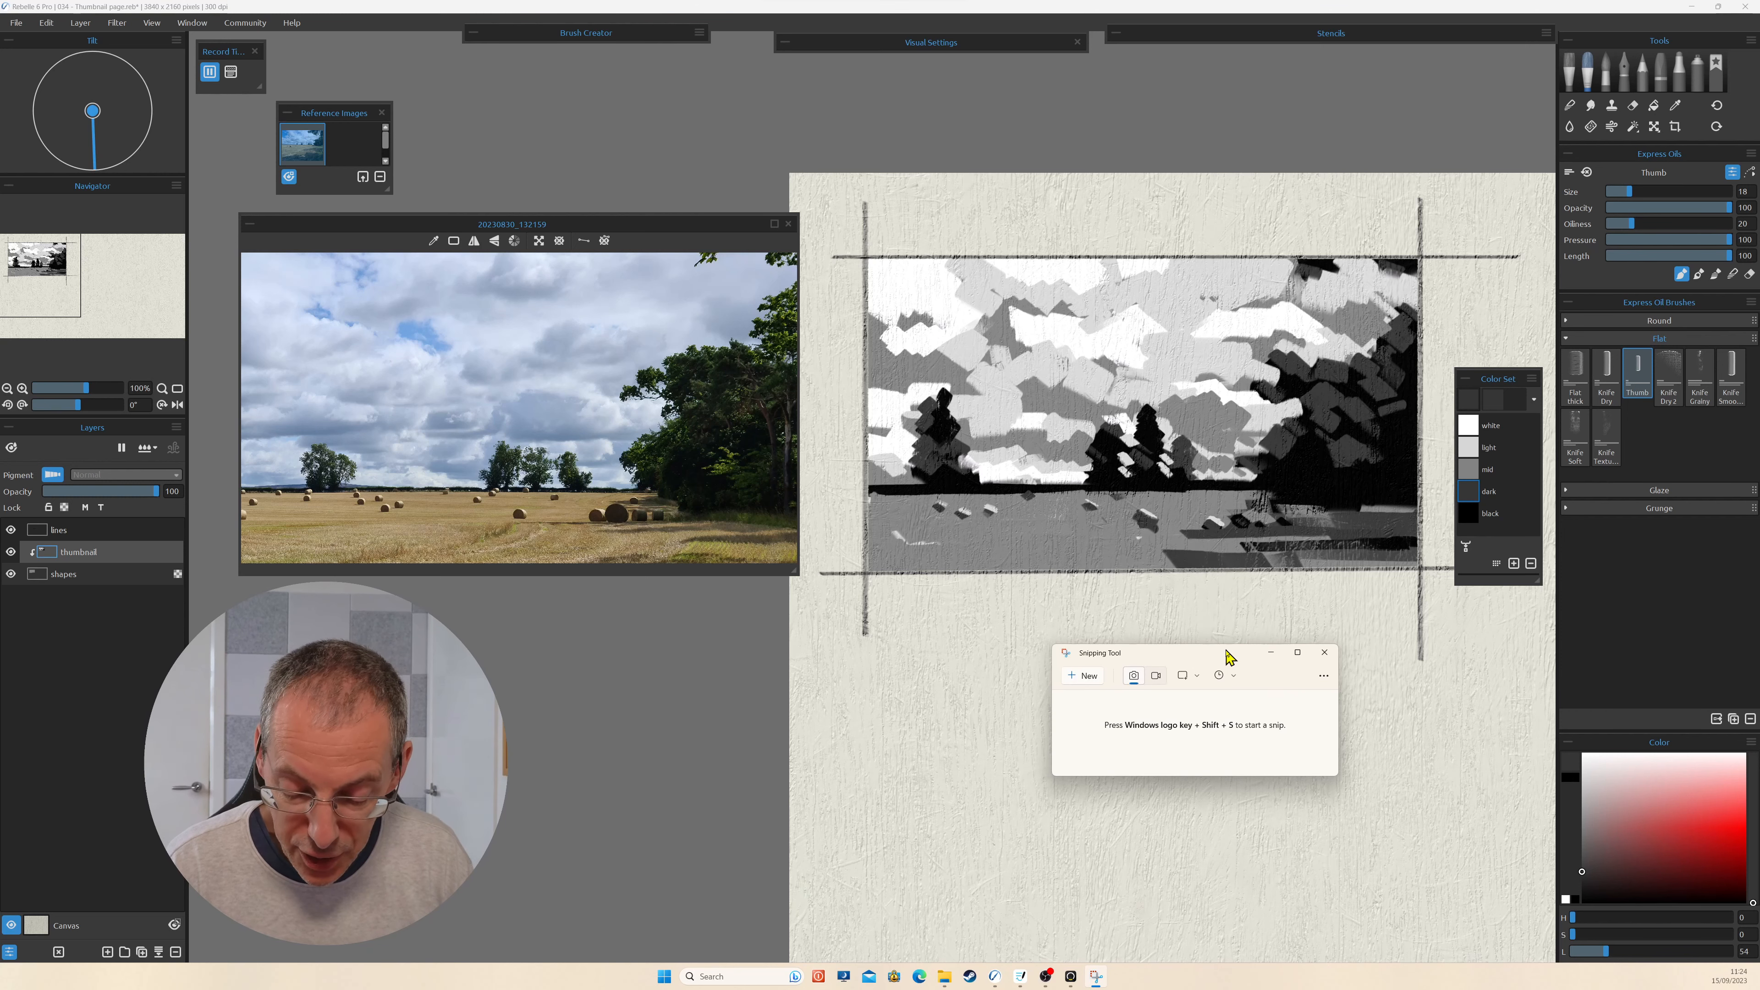
pyautogui.click(1088, 678)
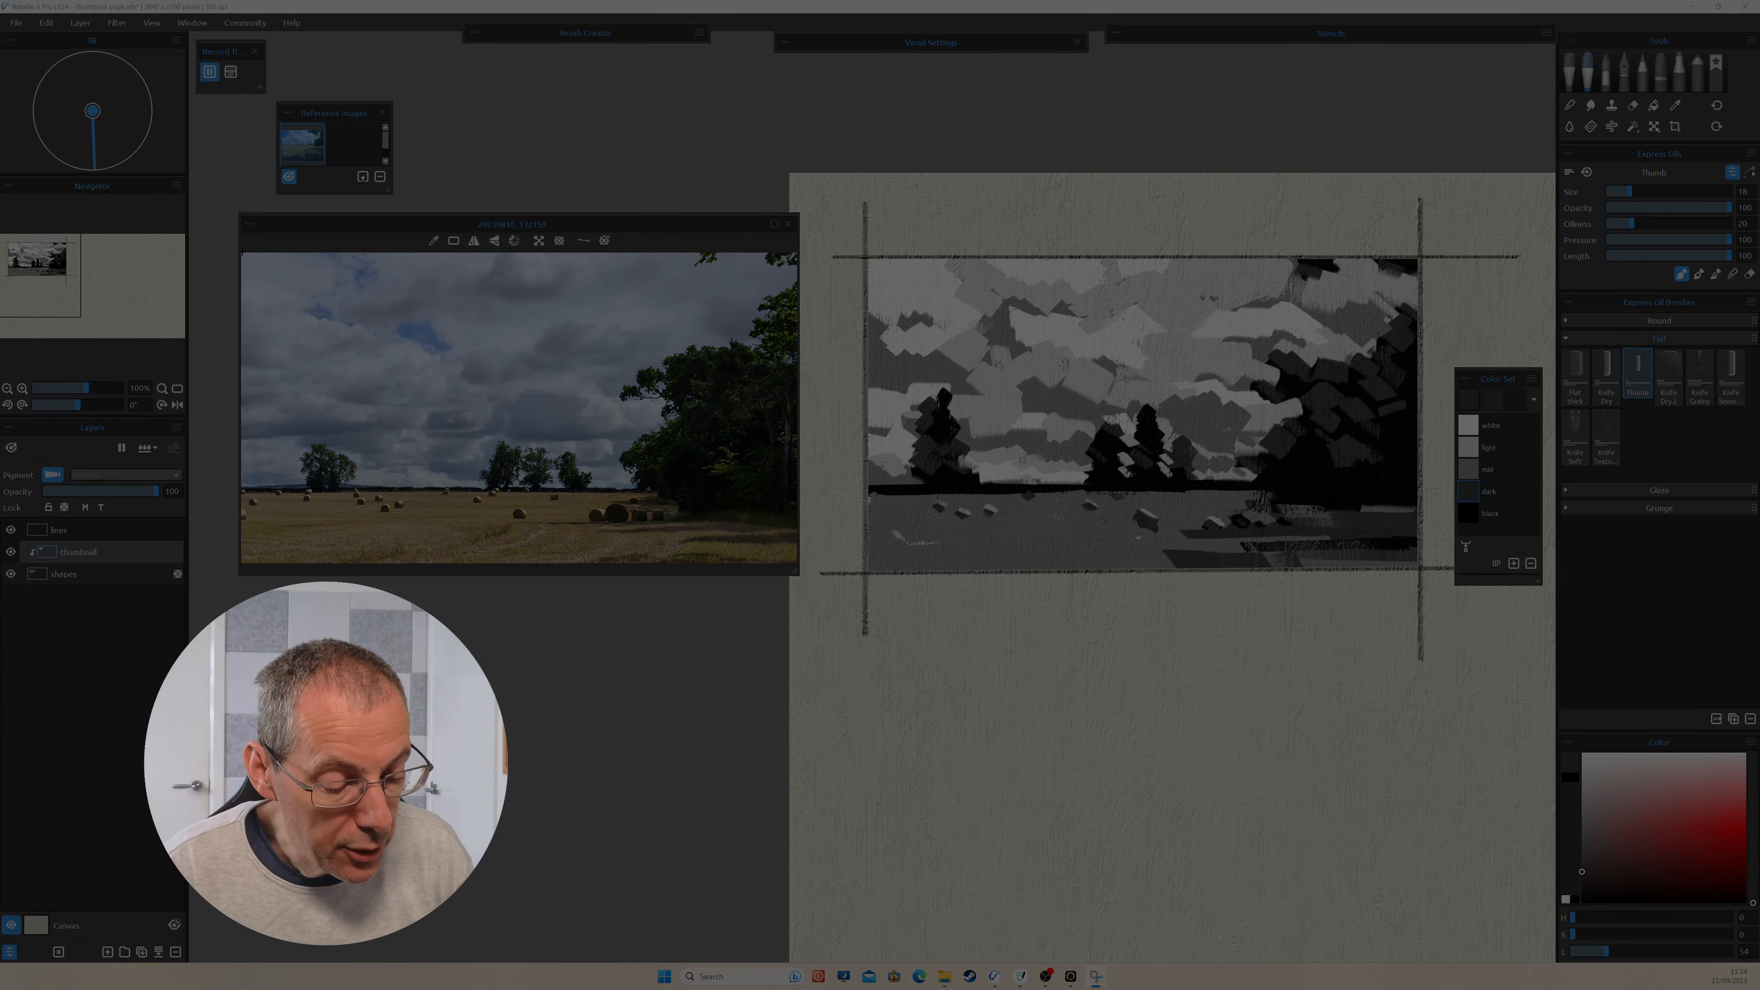
pyautogui.moveTo(239, 251); pyautogui.dragTo(798, 565)
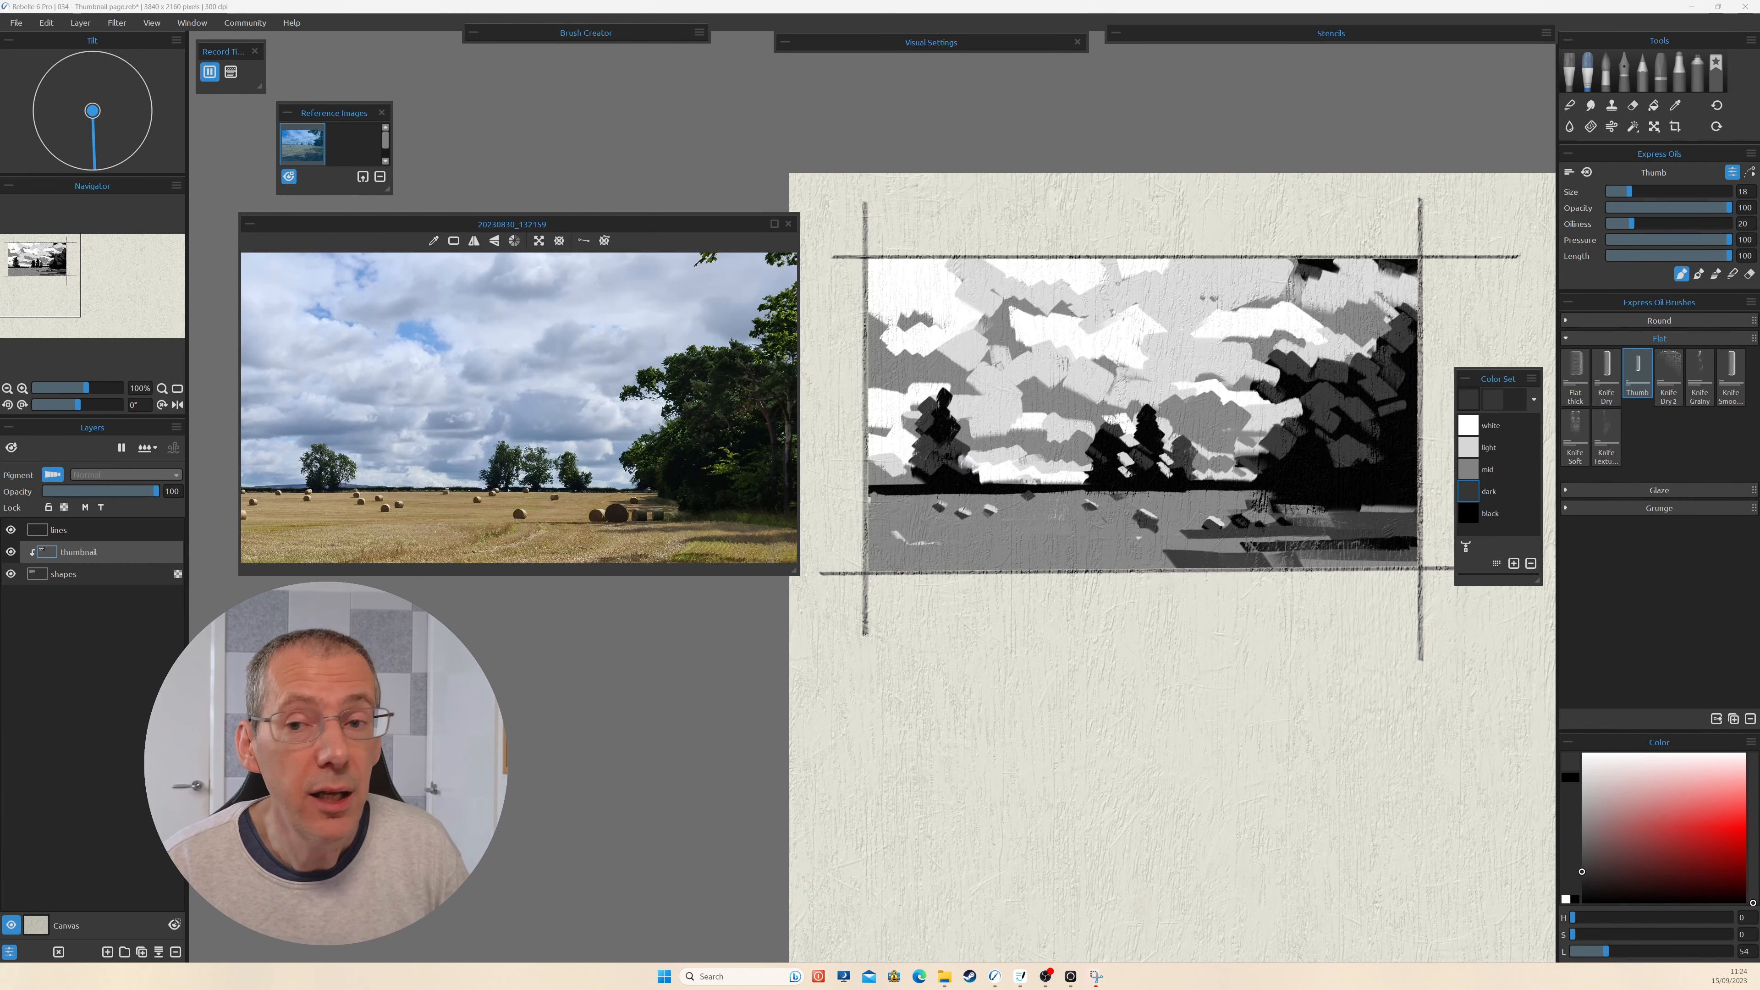
# Paste the snip from the clipboard into the reference images, open it and enlarge its window beneath the original photo.
pyautogui.moveTo(343, 137); pyautogui.dragTo(353, 133)
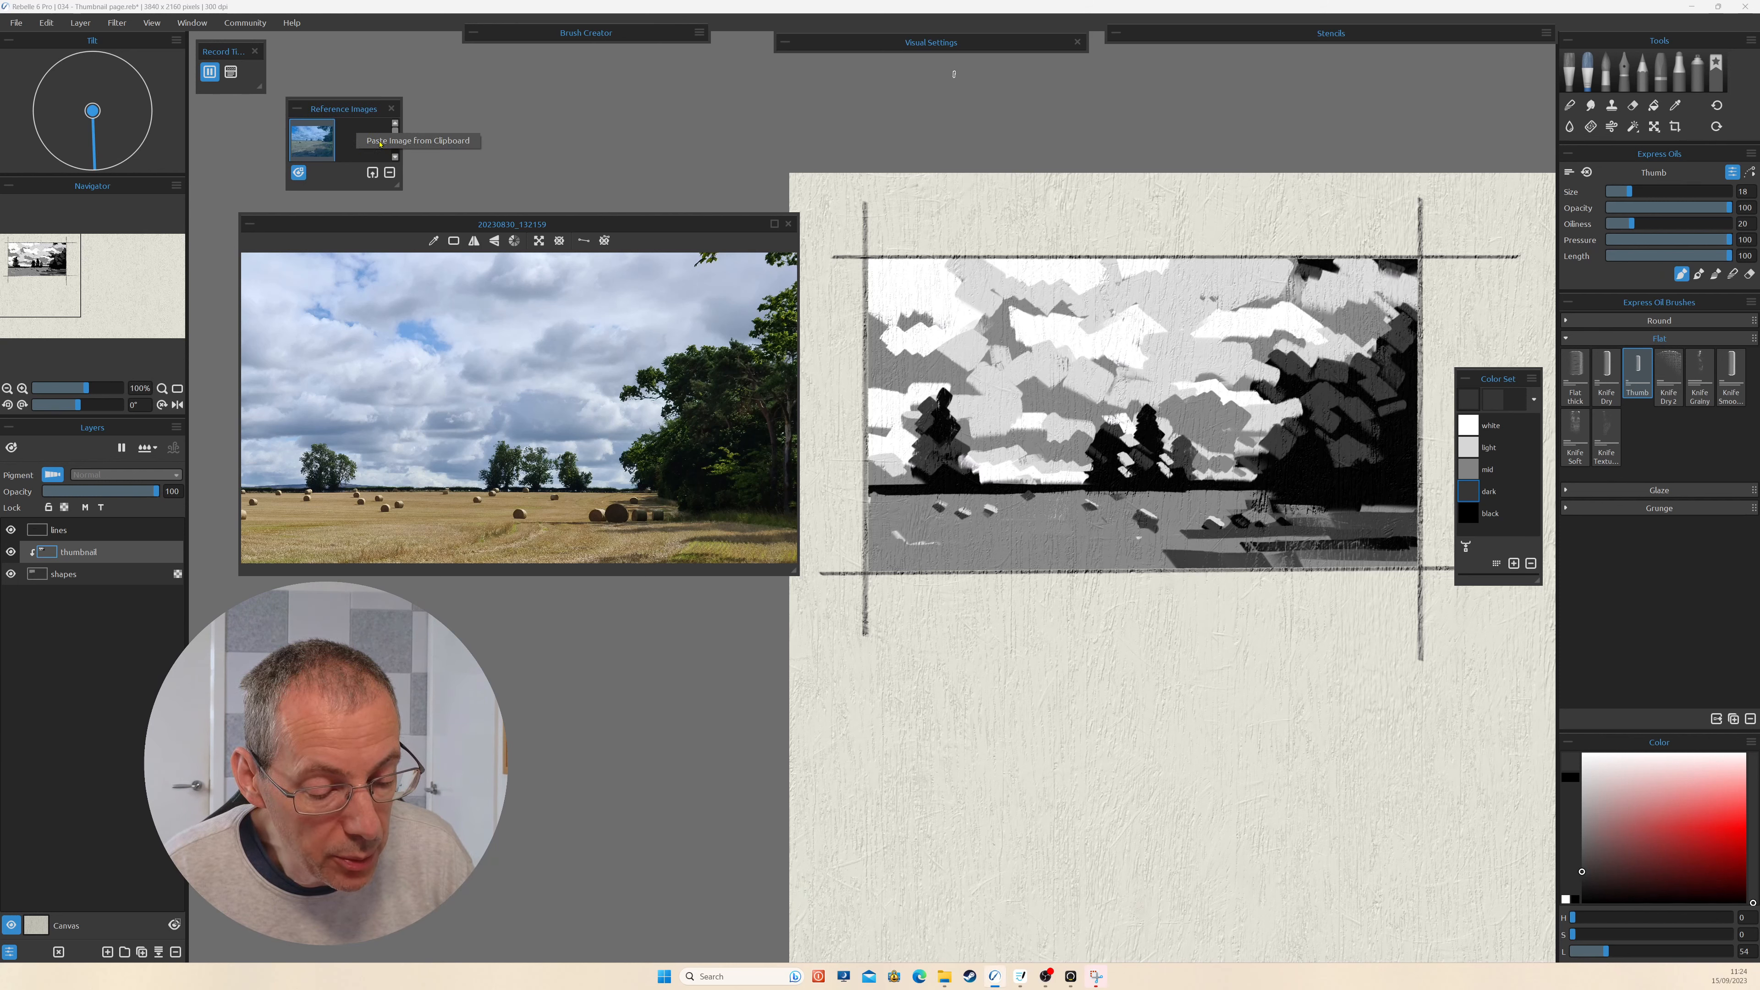
pyautogui.click(380, 143)
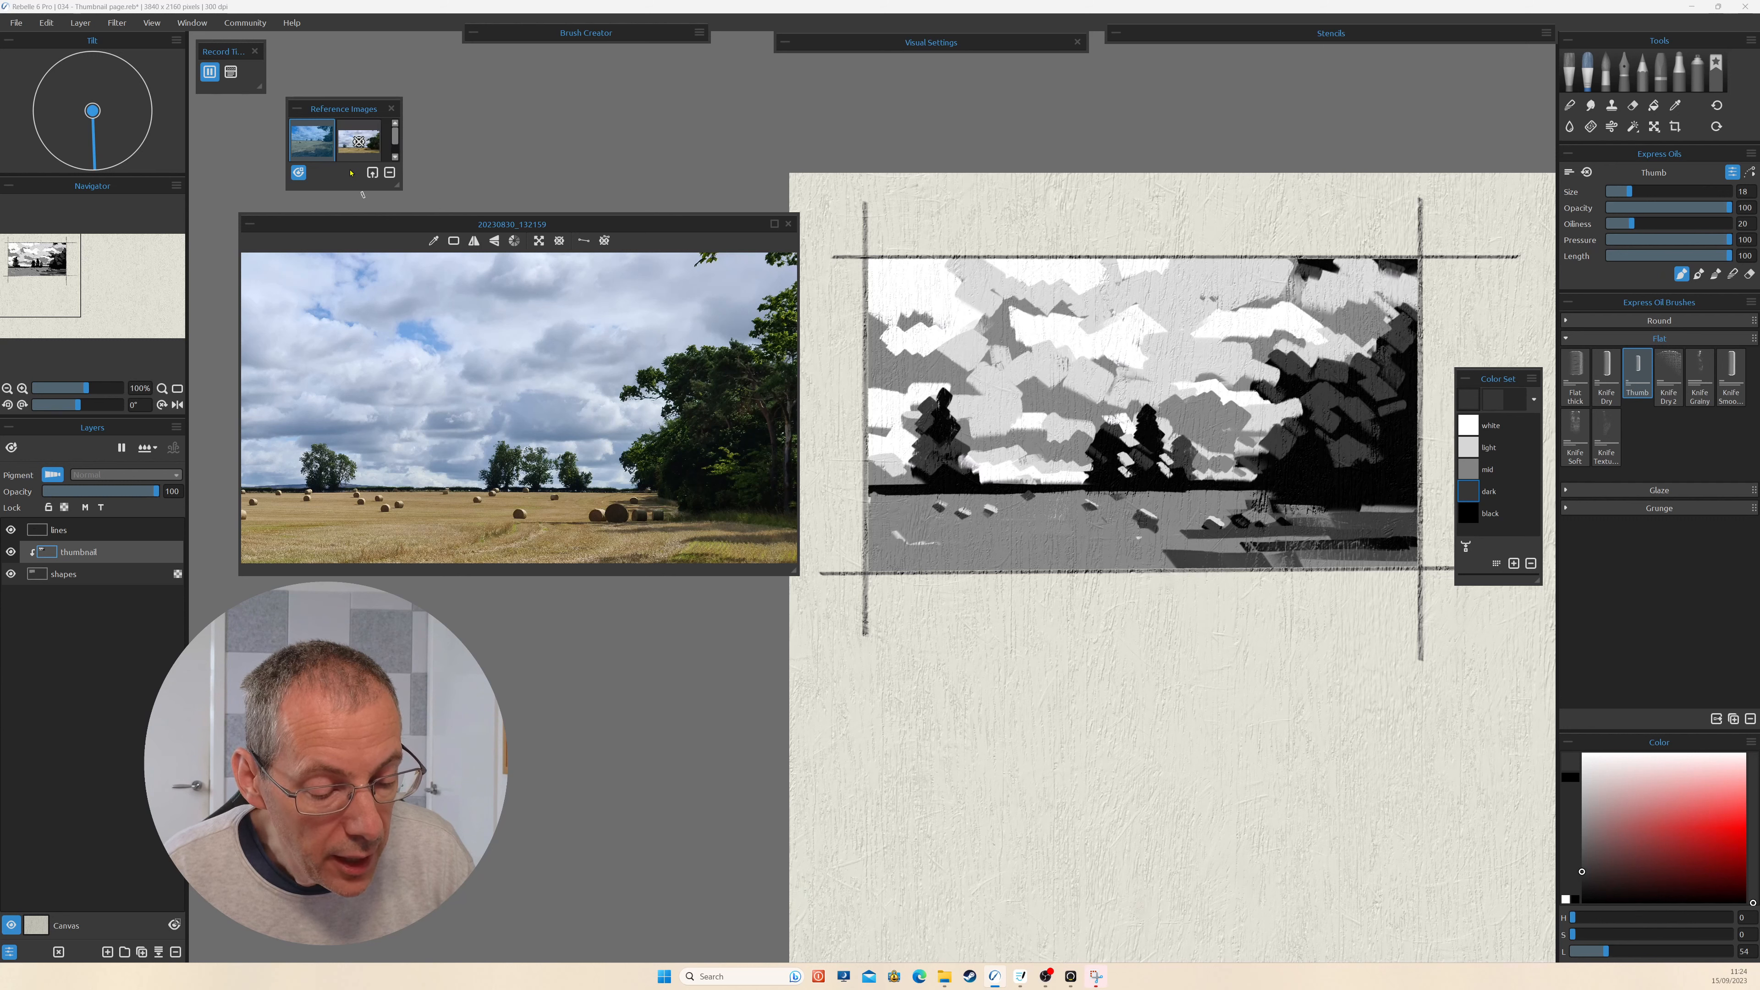
pyautogui.doubleClick(358, 142)
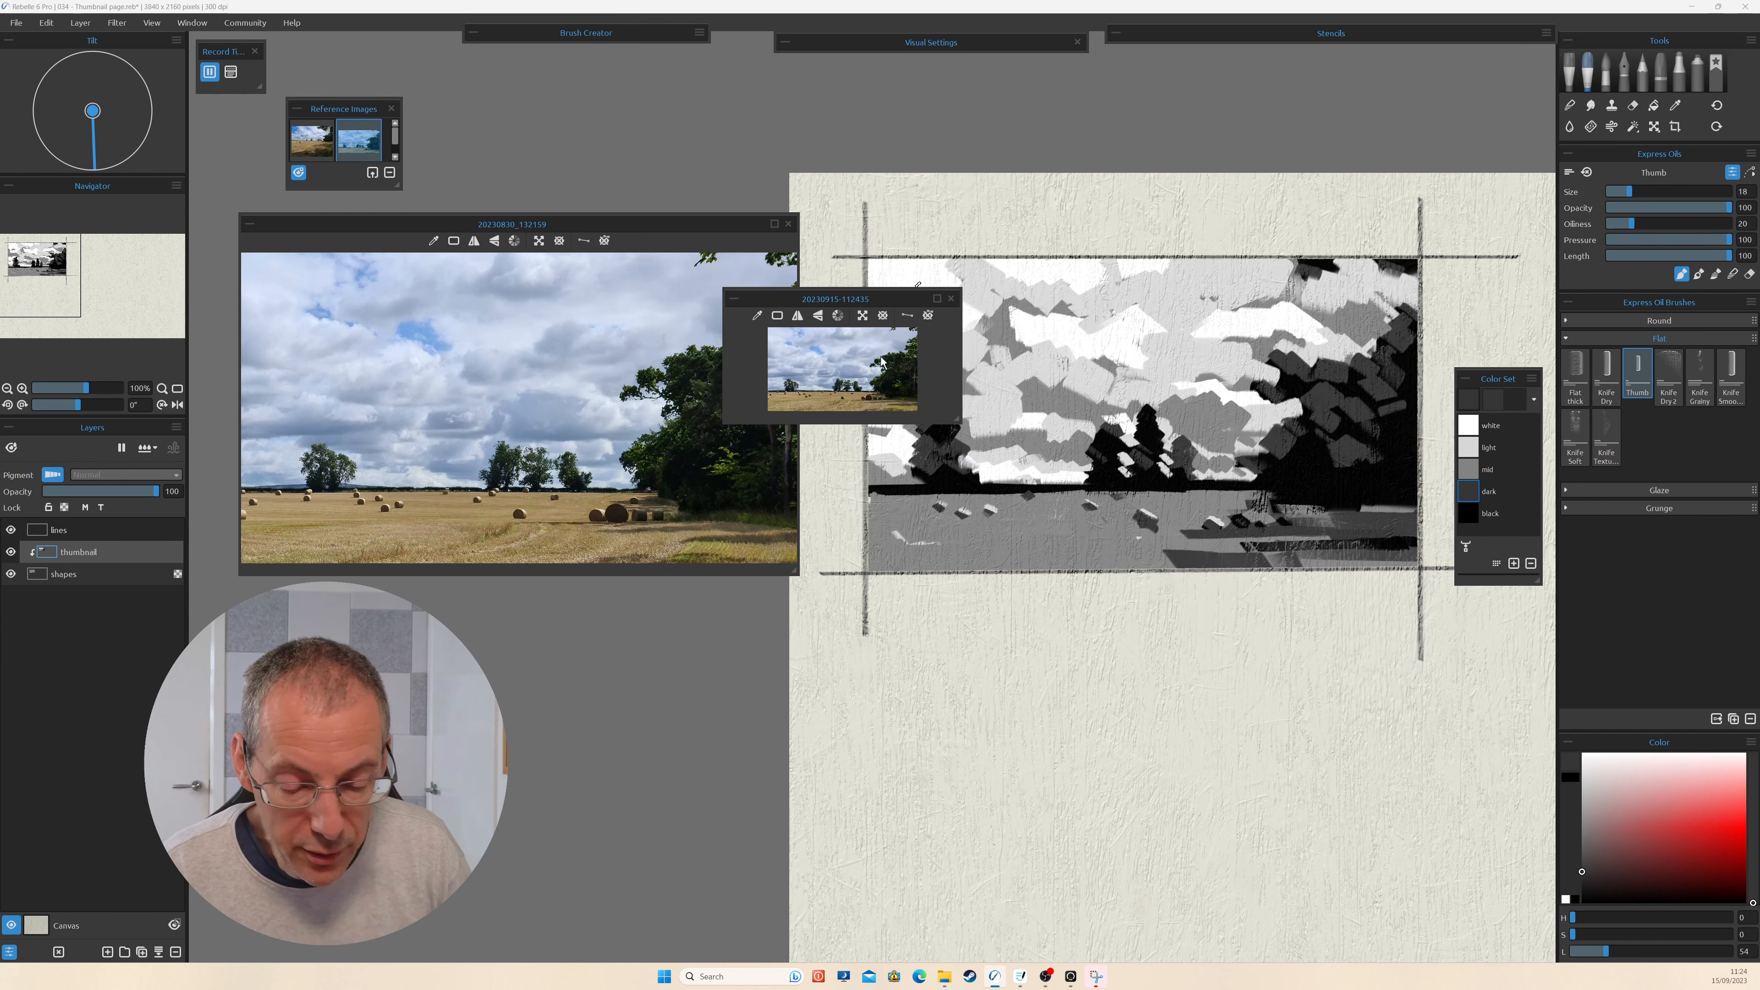
pyautogui.moveTo(867, 321); pyautogui.dragTo(451, 614)
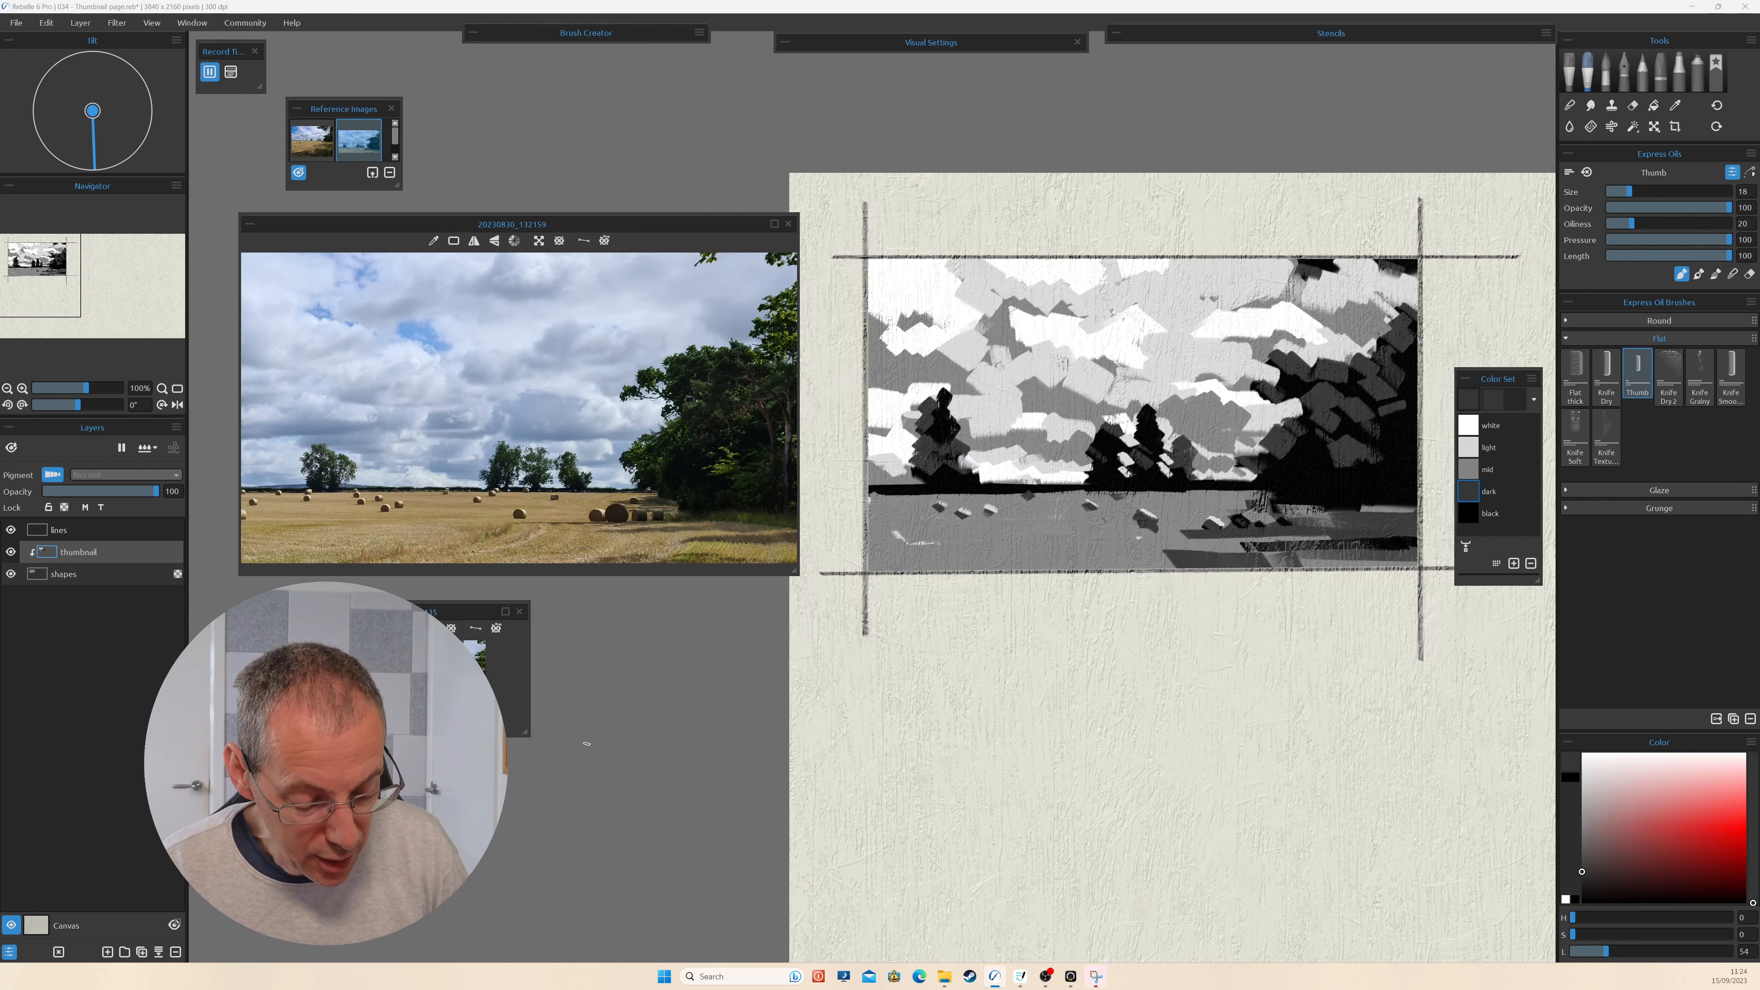
pyautogui.moveTo(523, 732); pyautogui.dragTo(802, 925)
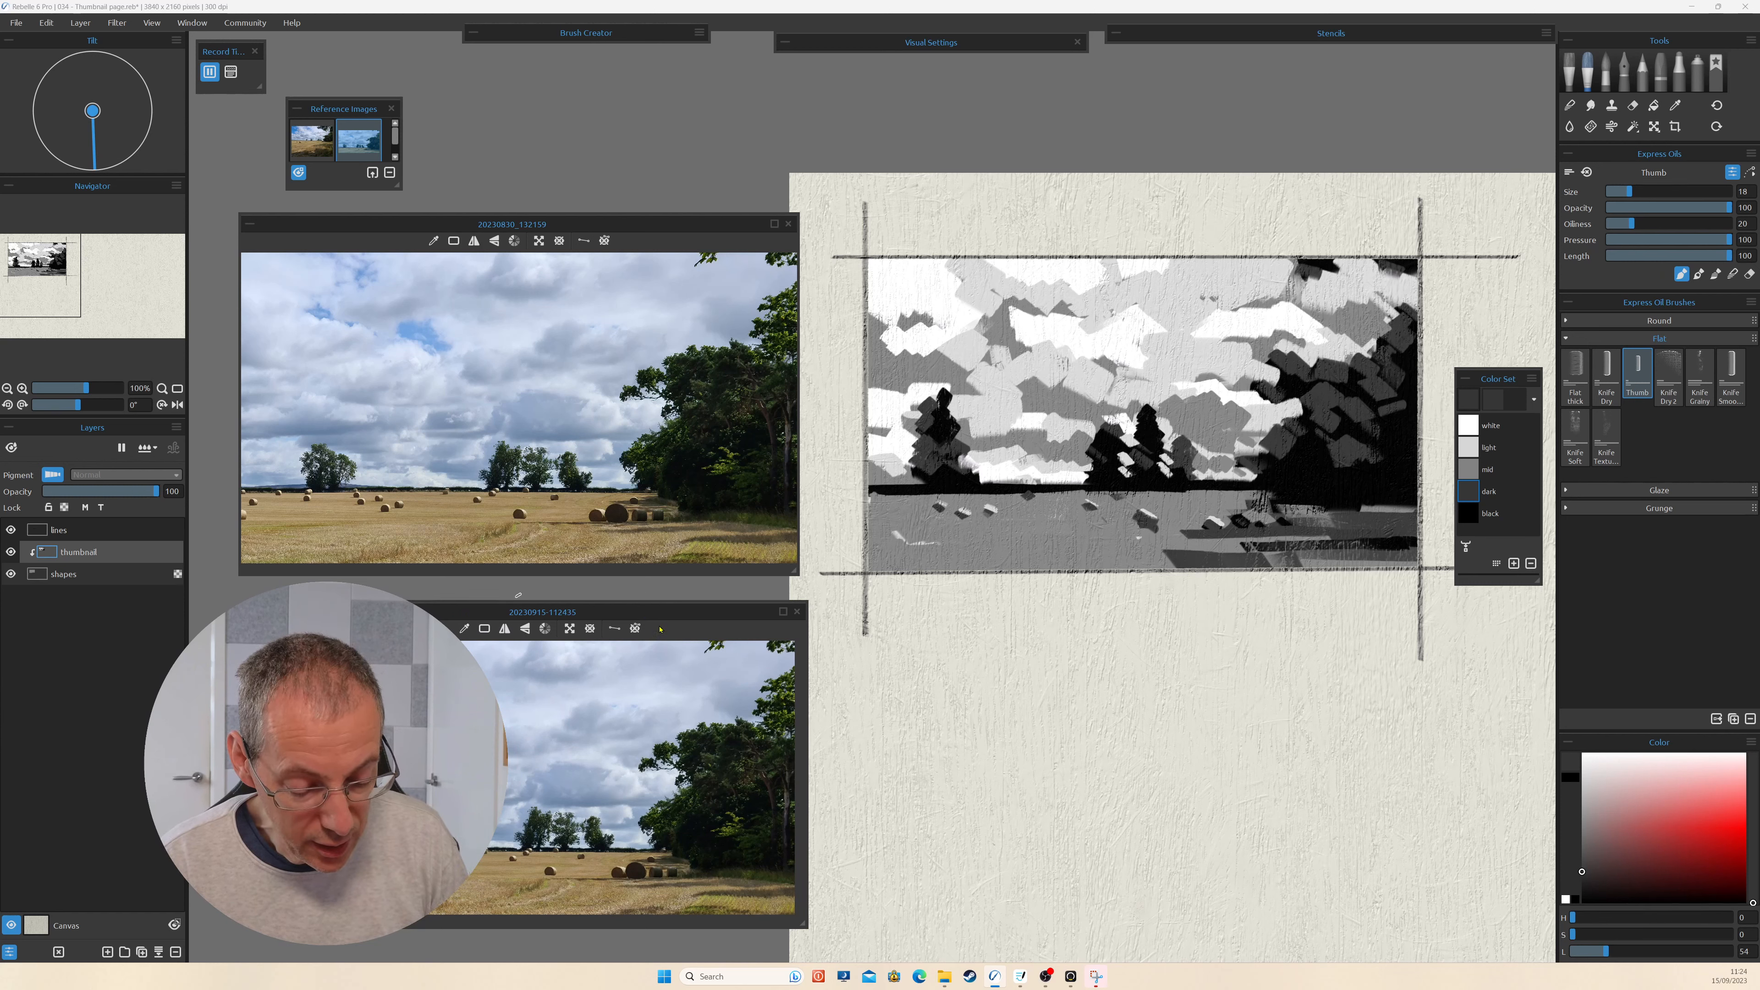
pyautogui.moveTo(674, 618); pyautogui.dragTo(624, 611)
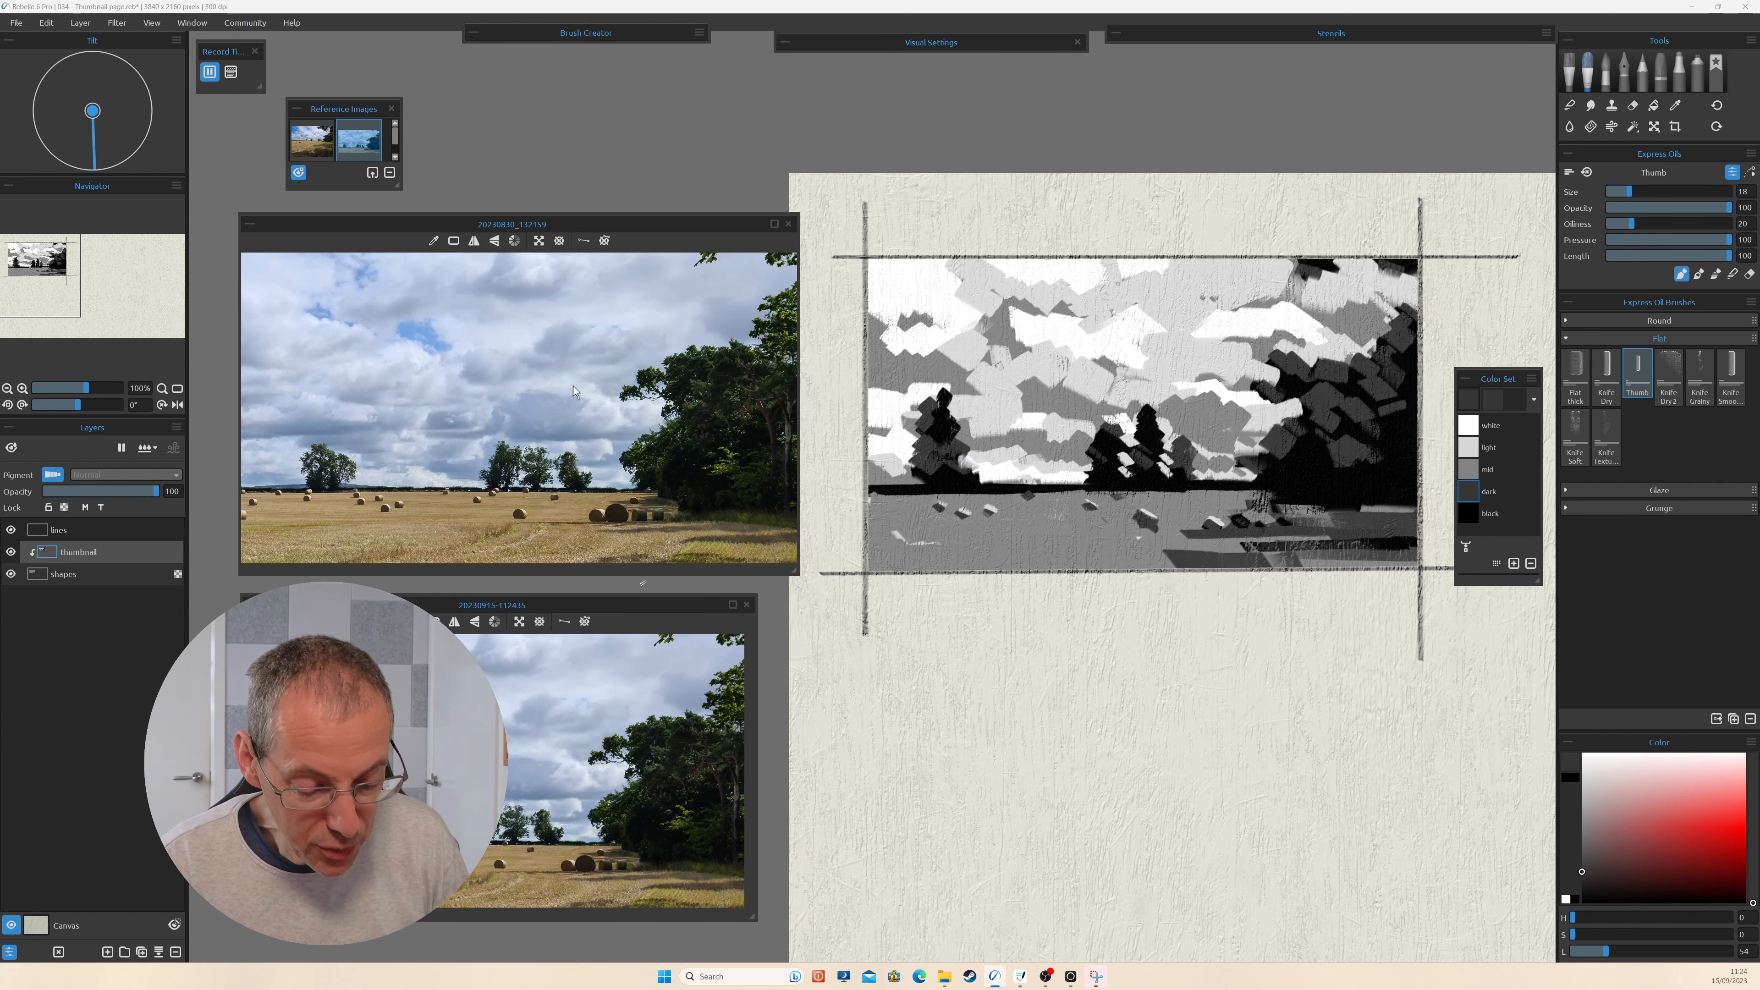
# Reframe the original reference photo to a wider view of the field with the distant trees, bales and large tree.
pyautogui.scroll(-6, 503, 395)
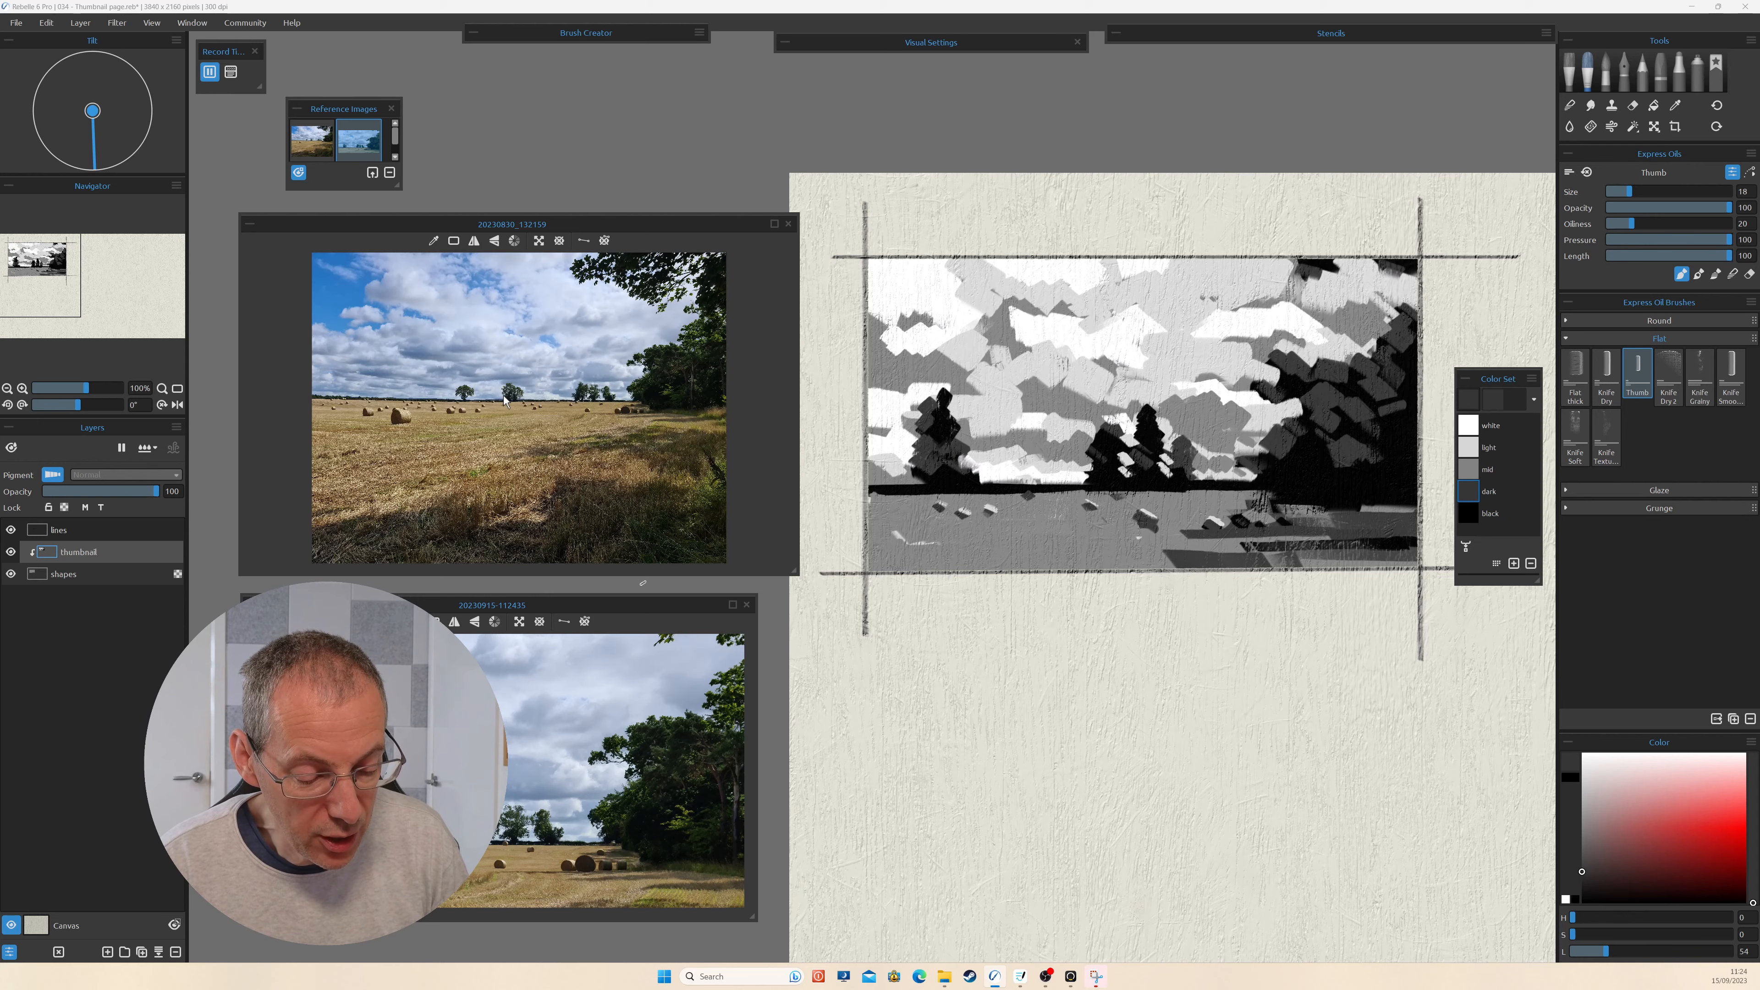
pyautogui.scroll(2, 533, 404)
pyautogui.scroll(3, 533, 406)
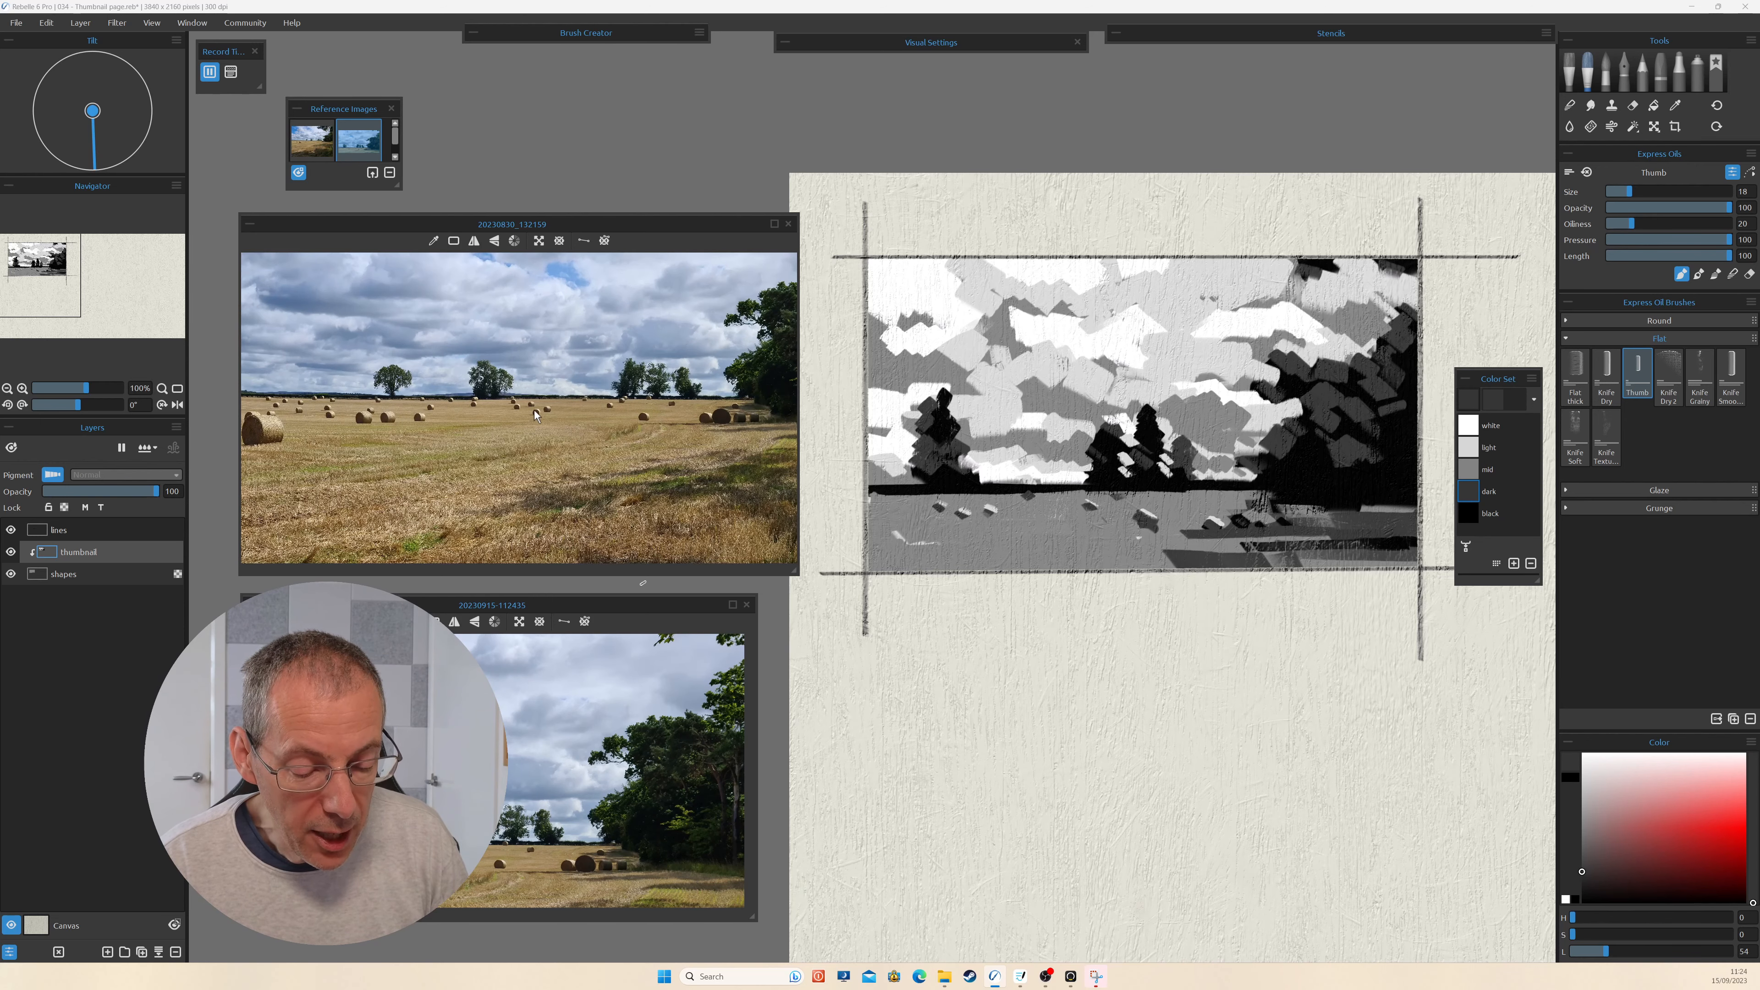
pyautogui.moveTo(494, 449); pyautogui.dragTo(512, 483)
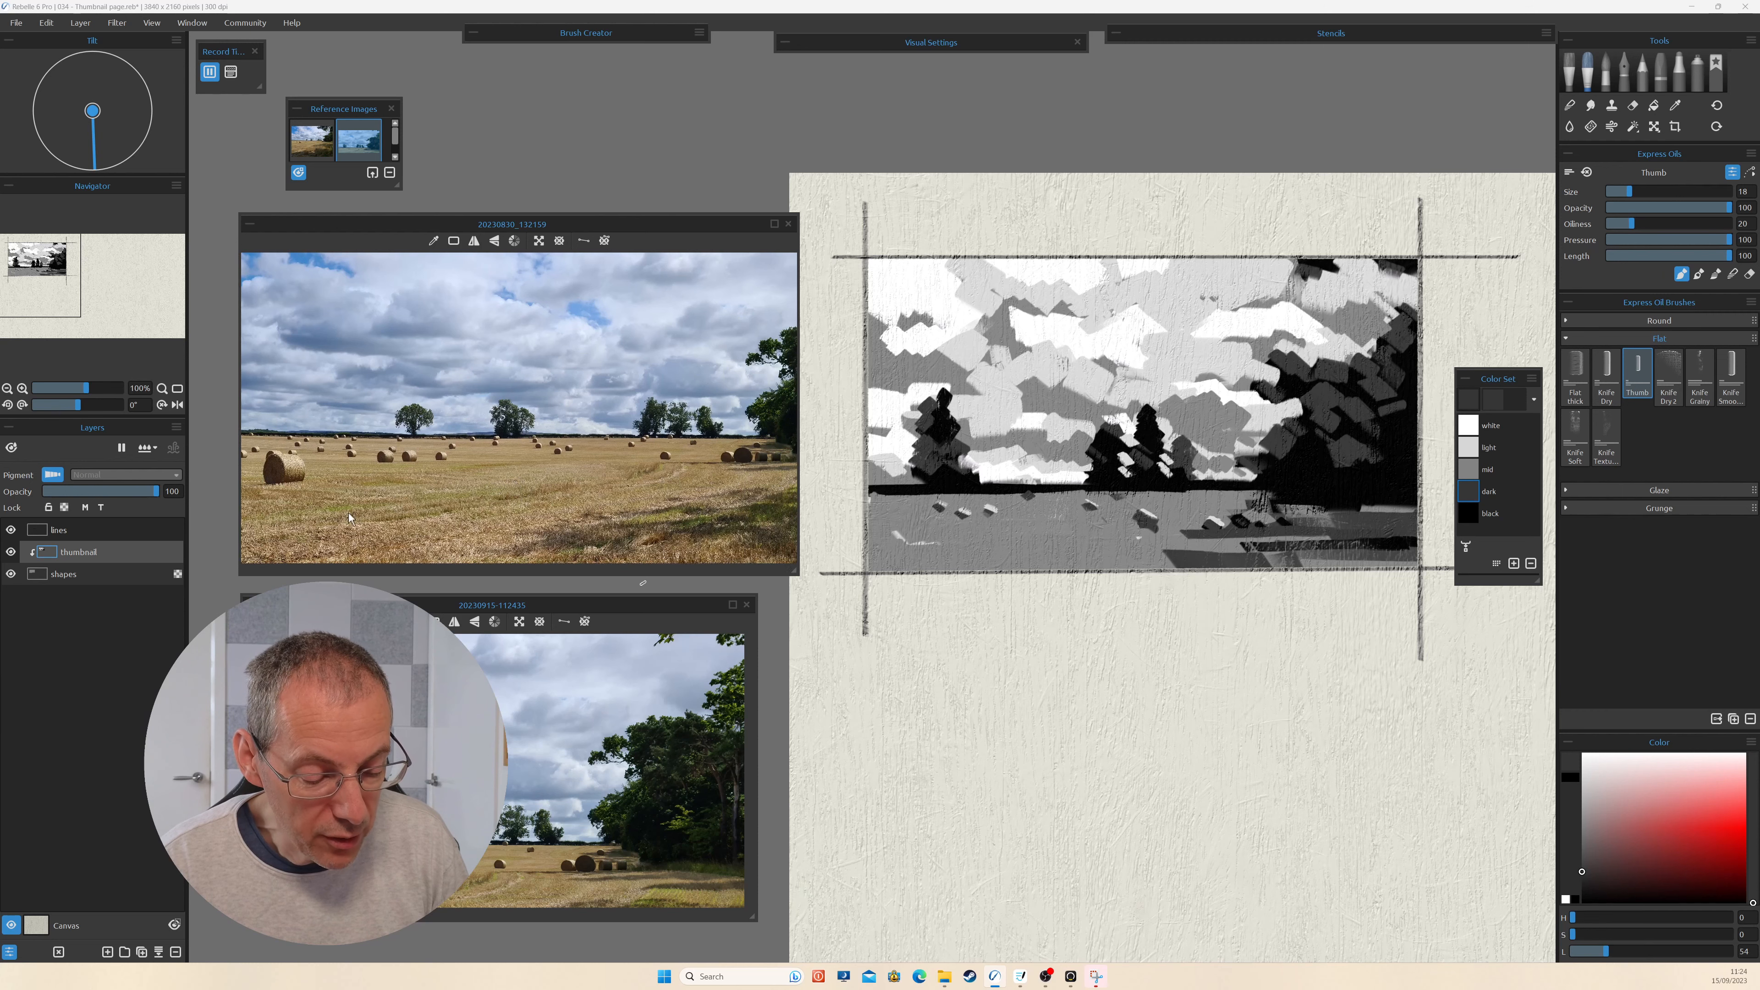
pyautogui.moveTo(386, 491); pyautogui.dragTo(576, 509)
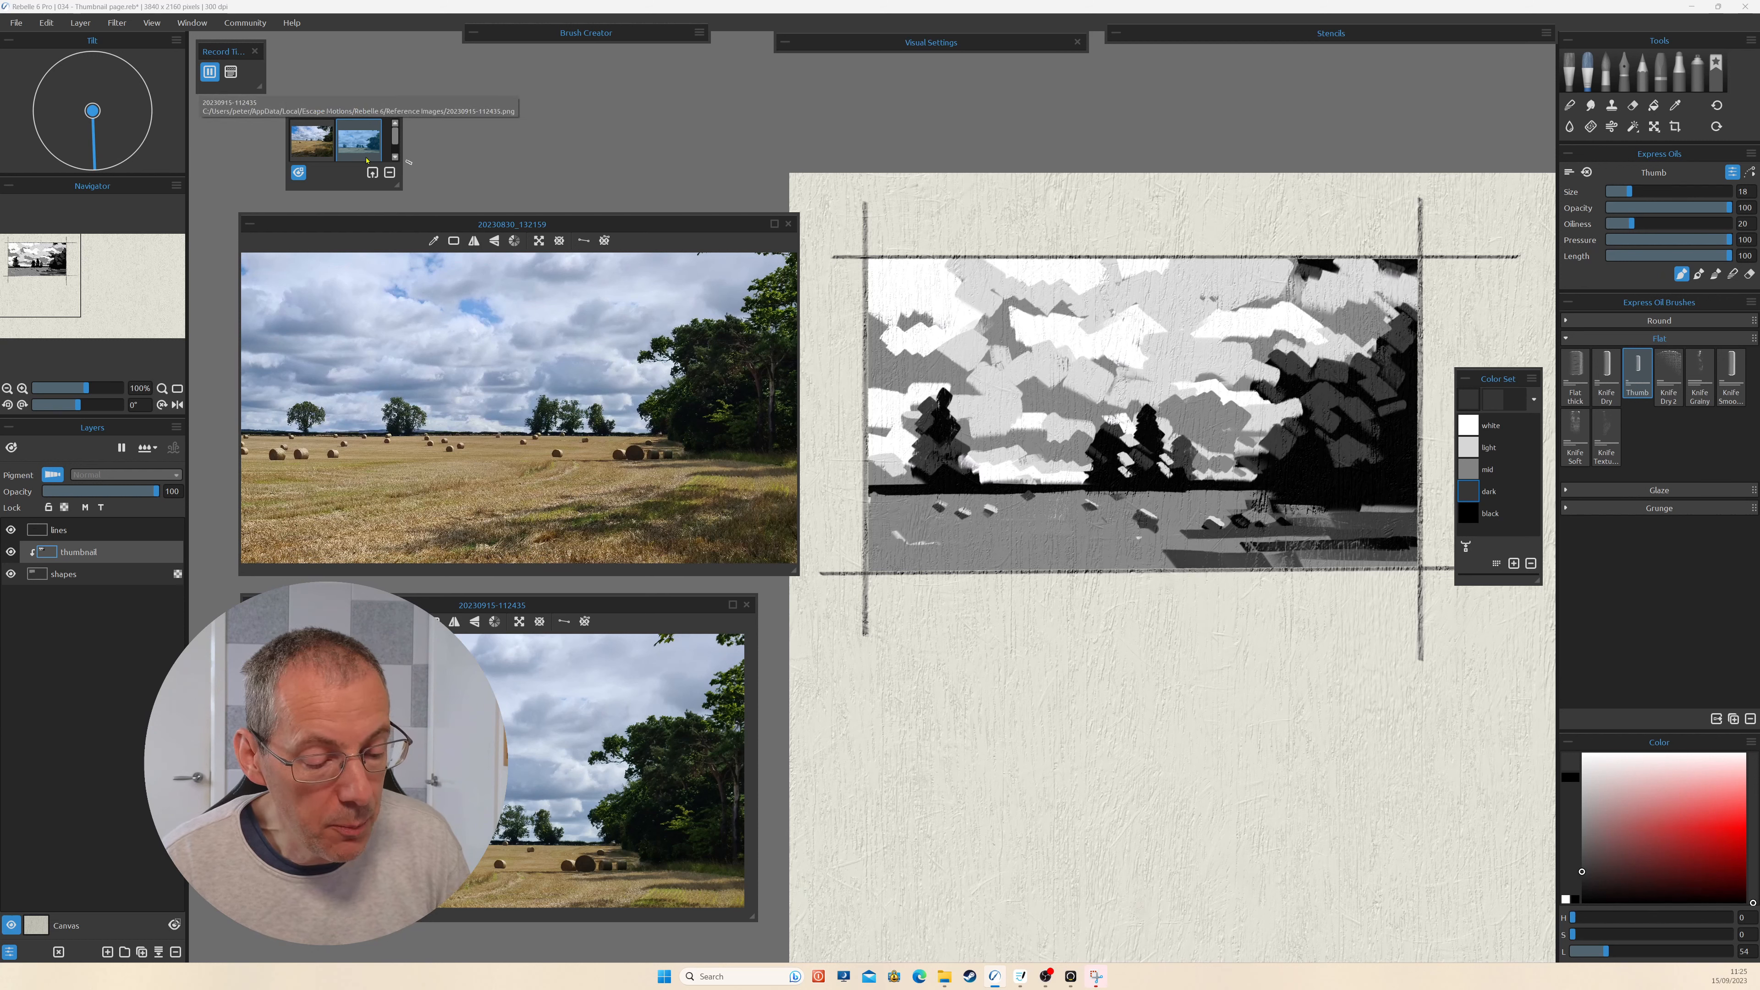
# Enlarge the reference images panel to fit both thumbnails and move the snipped reference window up over the canvas.
pyautogui.moveTo(407, 188); pyautogui.dragTo(416, 207)
pyautogui.moveTo(374, 113); pyautogui.dragTo(374, 106)
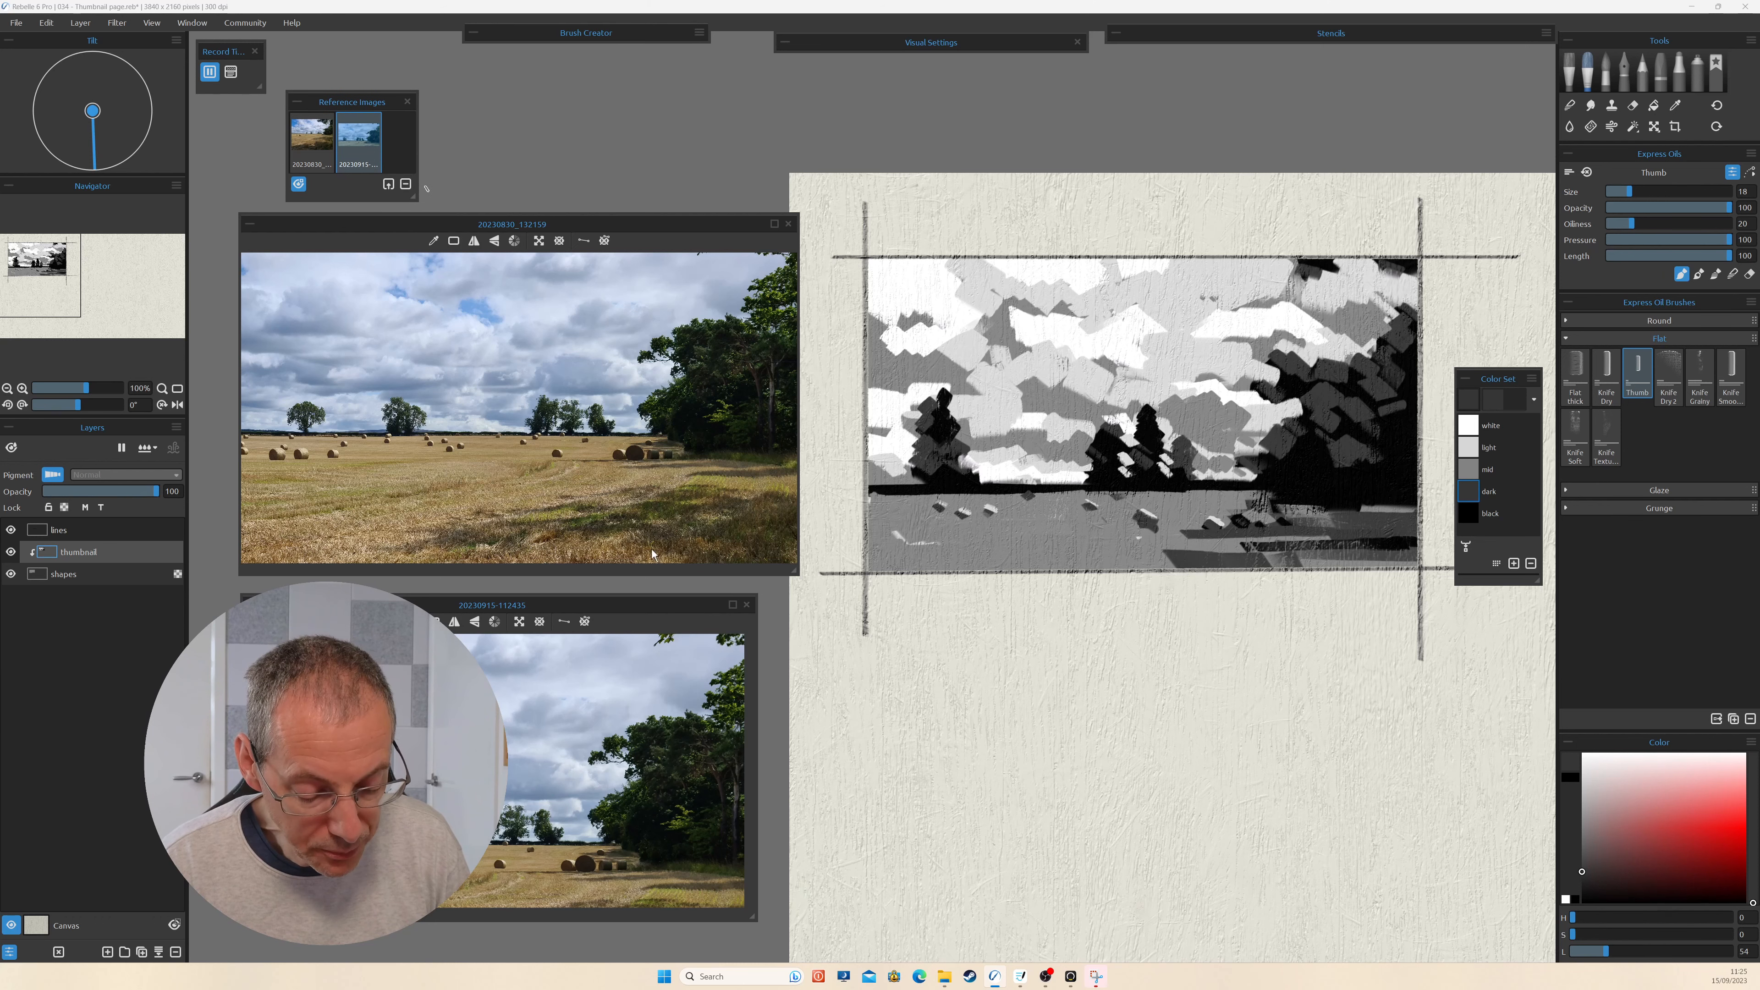
pyautogui.moveTo(647, 603); pyautogui.dragTo(1108, 129)
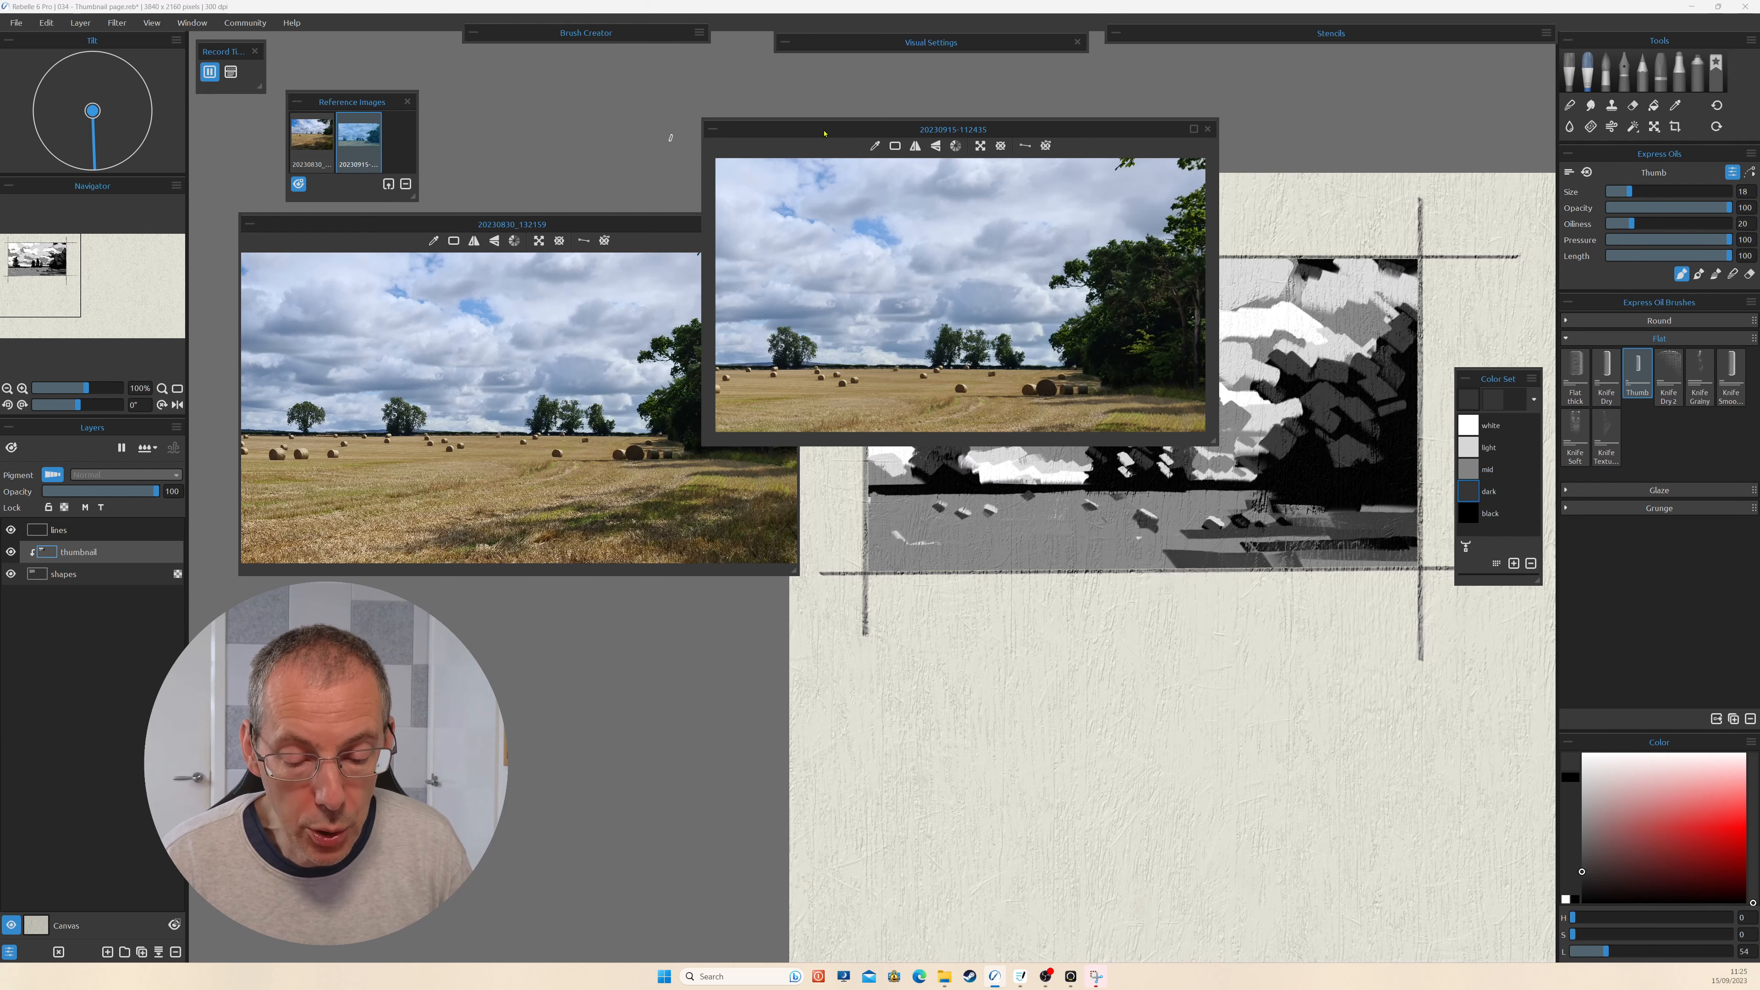
pyautogui.moveTo(831, 129); pyautogui.dragTo(765, 135)
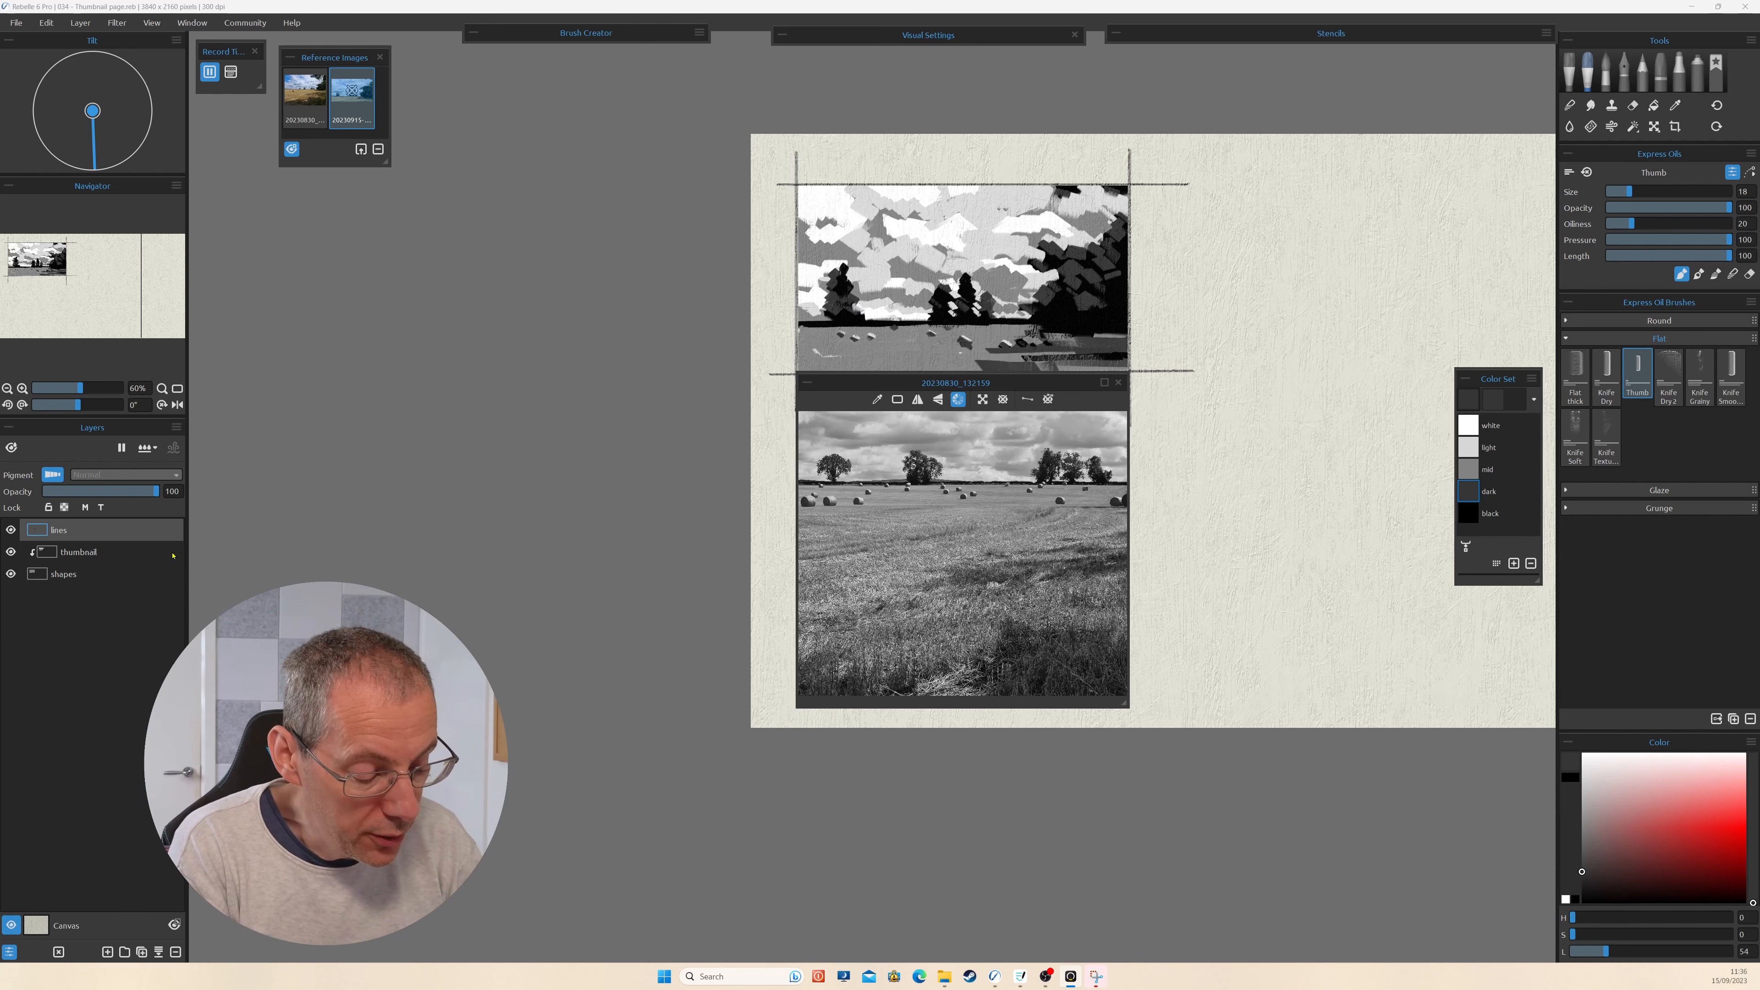
# Draw four straight HB pencil lines on the lines layer, framing the greyscale reference image below the first thumbnail.
pyautogui.press('p')
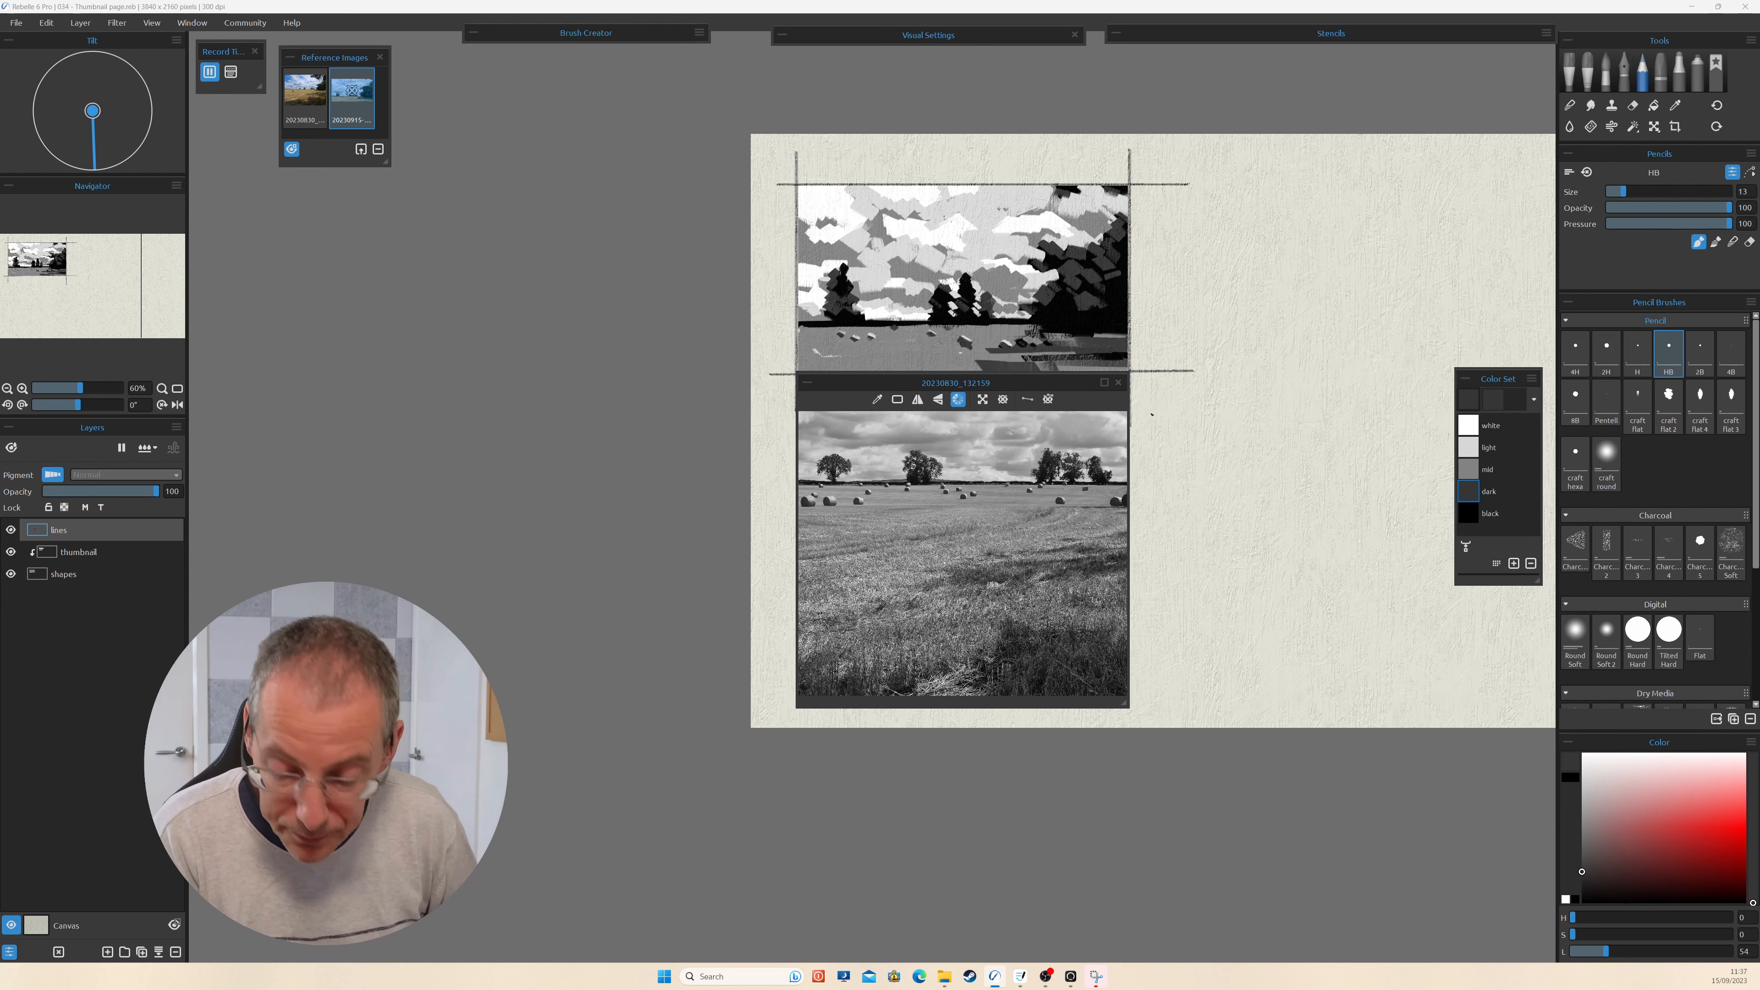
pyautogui.moveTo(1154, 413)
pyautogui.mouseDown()
pyautogui.moveTo(777, 413)
pyautogui.moveTo(1204, 412)
pyautogui.mouseUp()
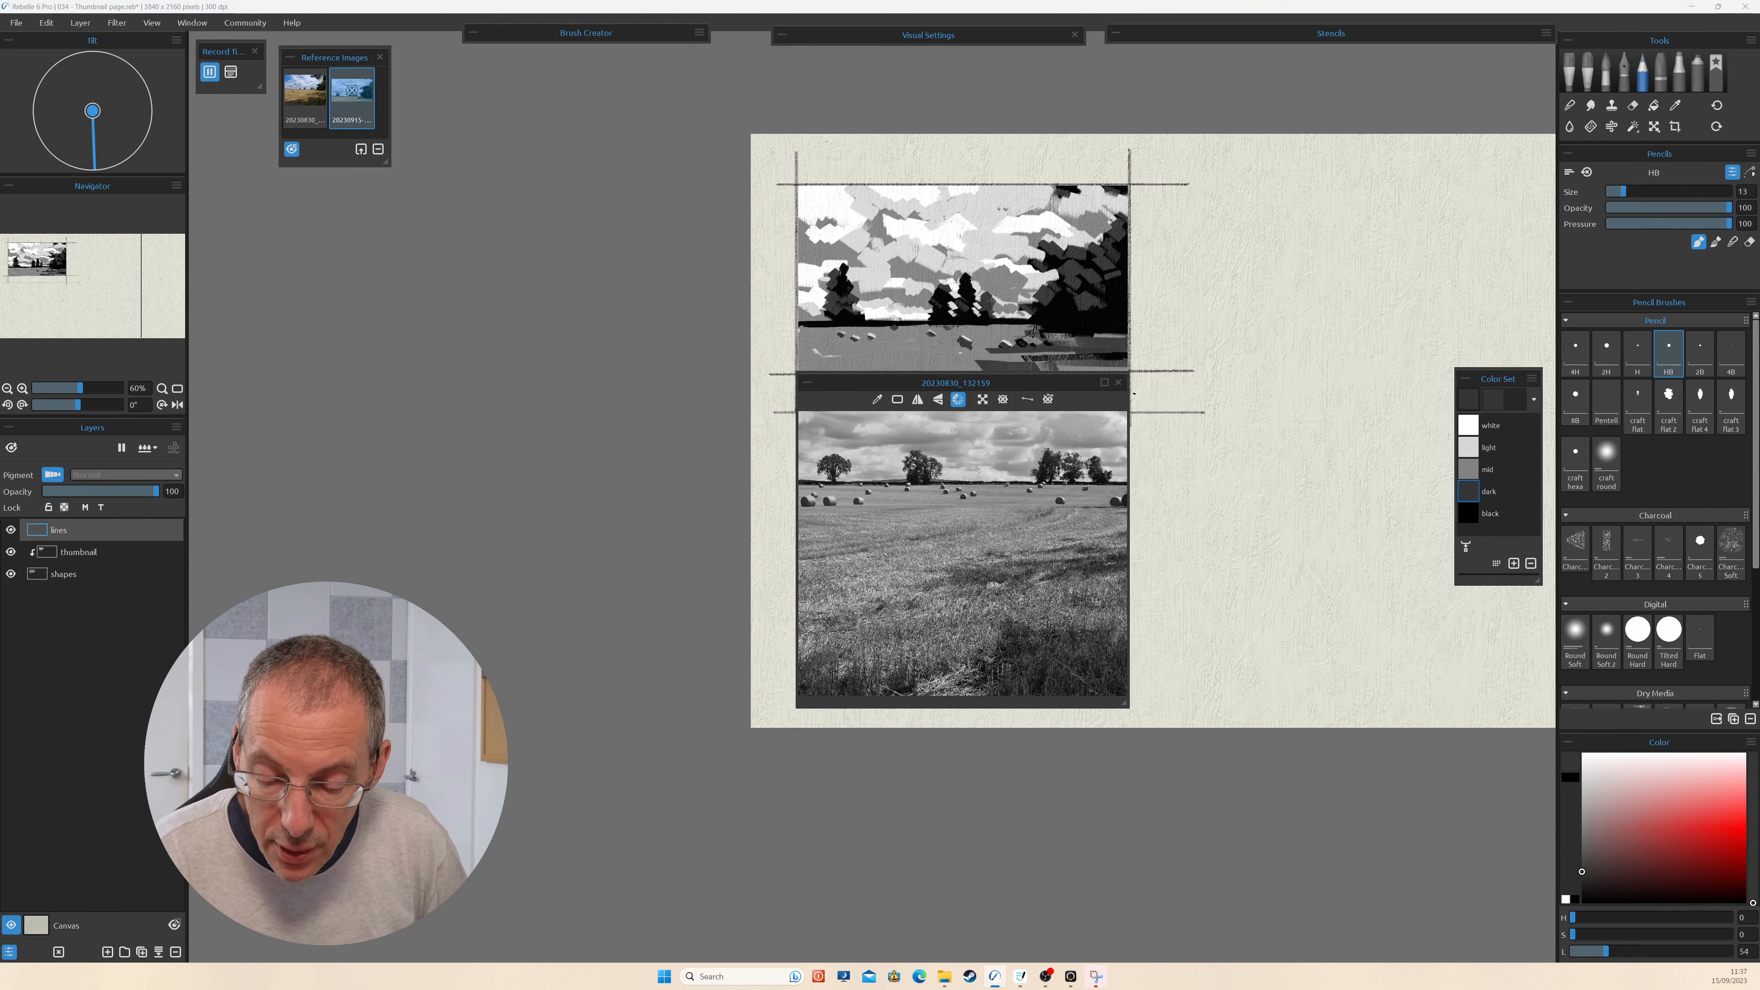
pyautogui.moveTo(1129, 346); pyautogui.dragTo(1129, 380)
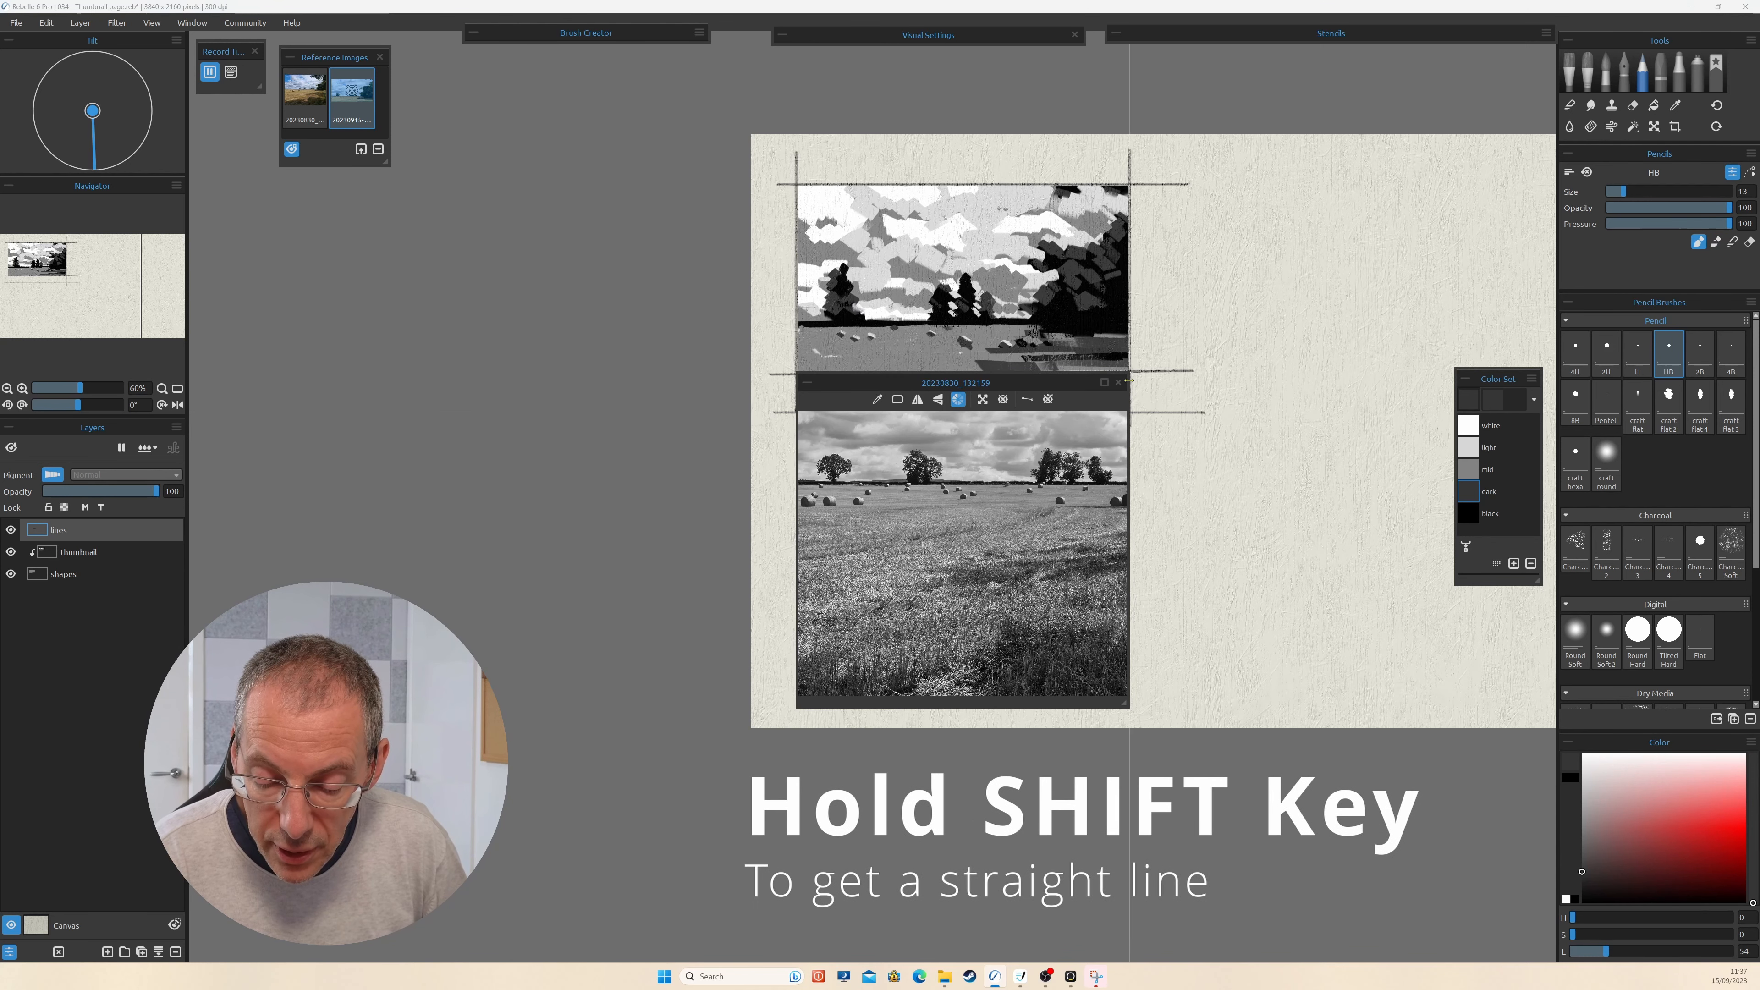
pyautogui.moveTo(1129, 720); pyautogui.dragTo(1129, 362)
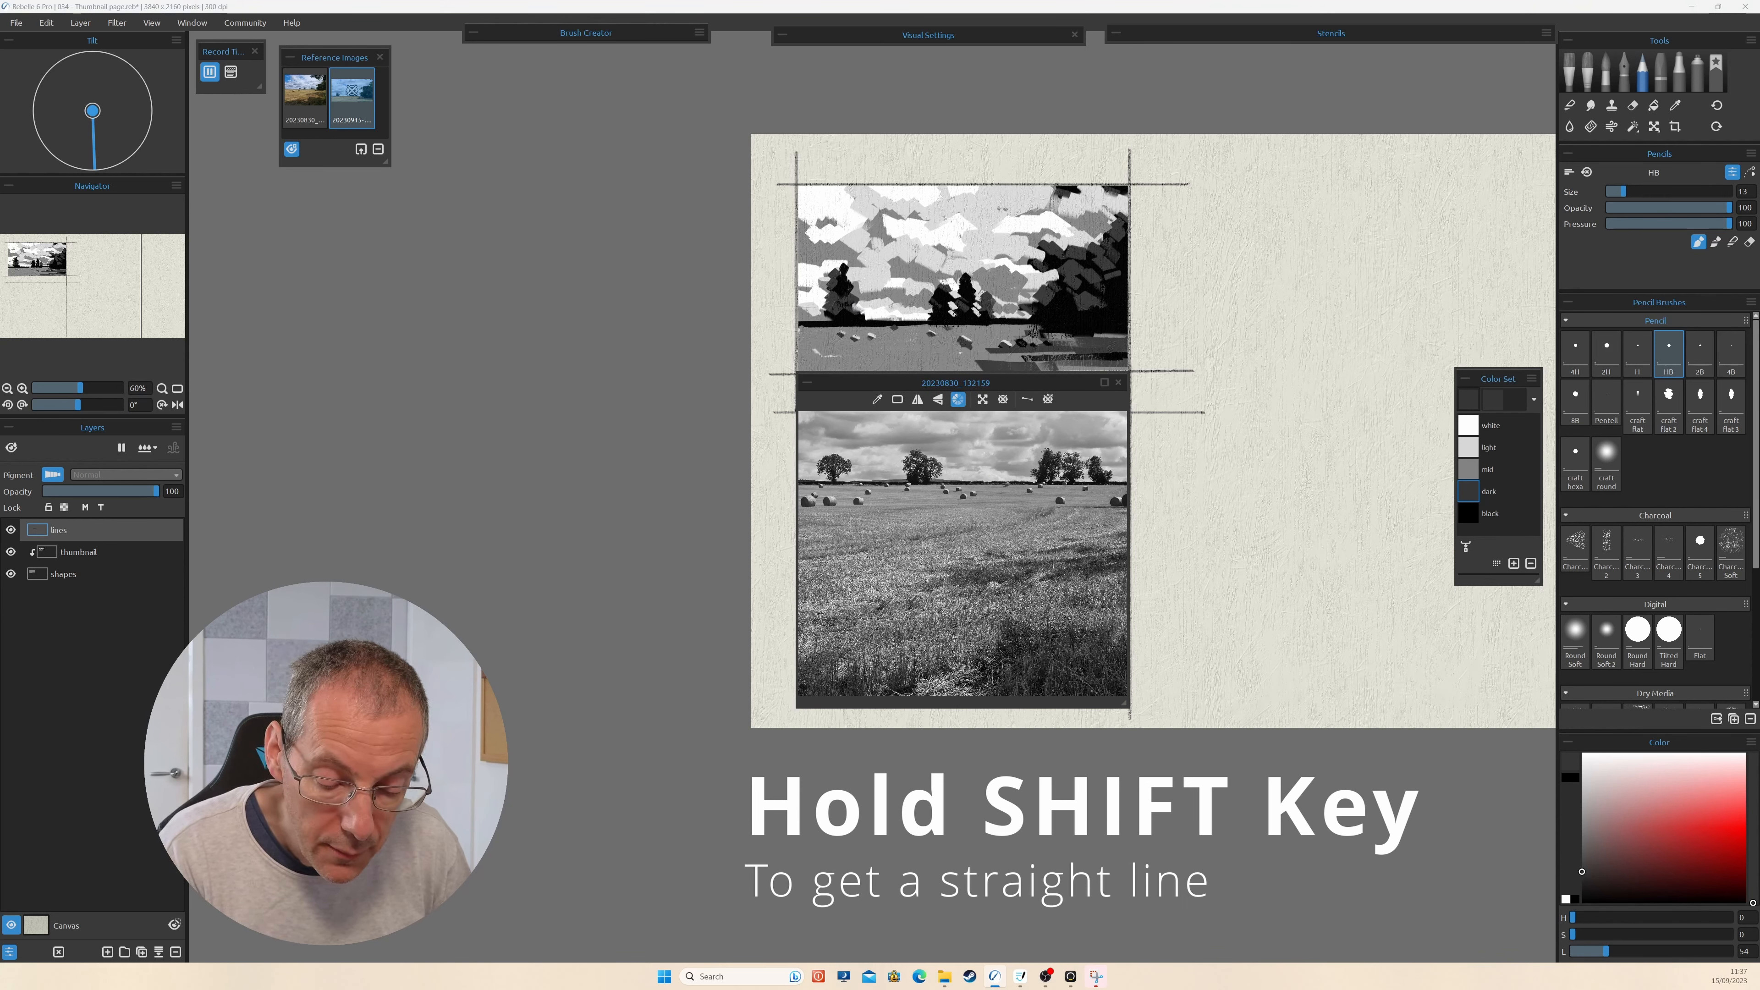
pyautogui.moveTo(793, 721); pyautogui.dragTo(792, 400)
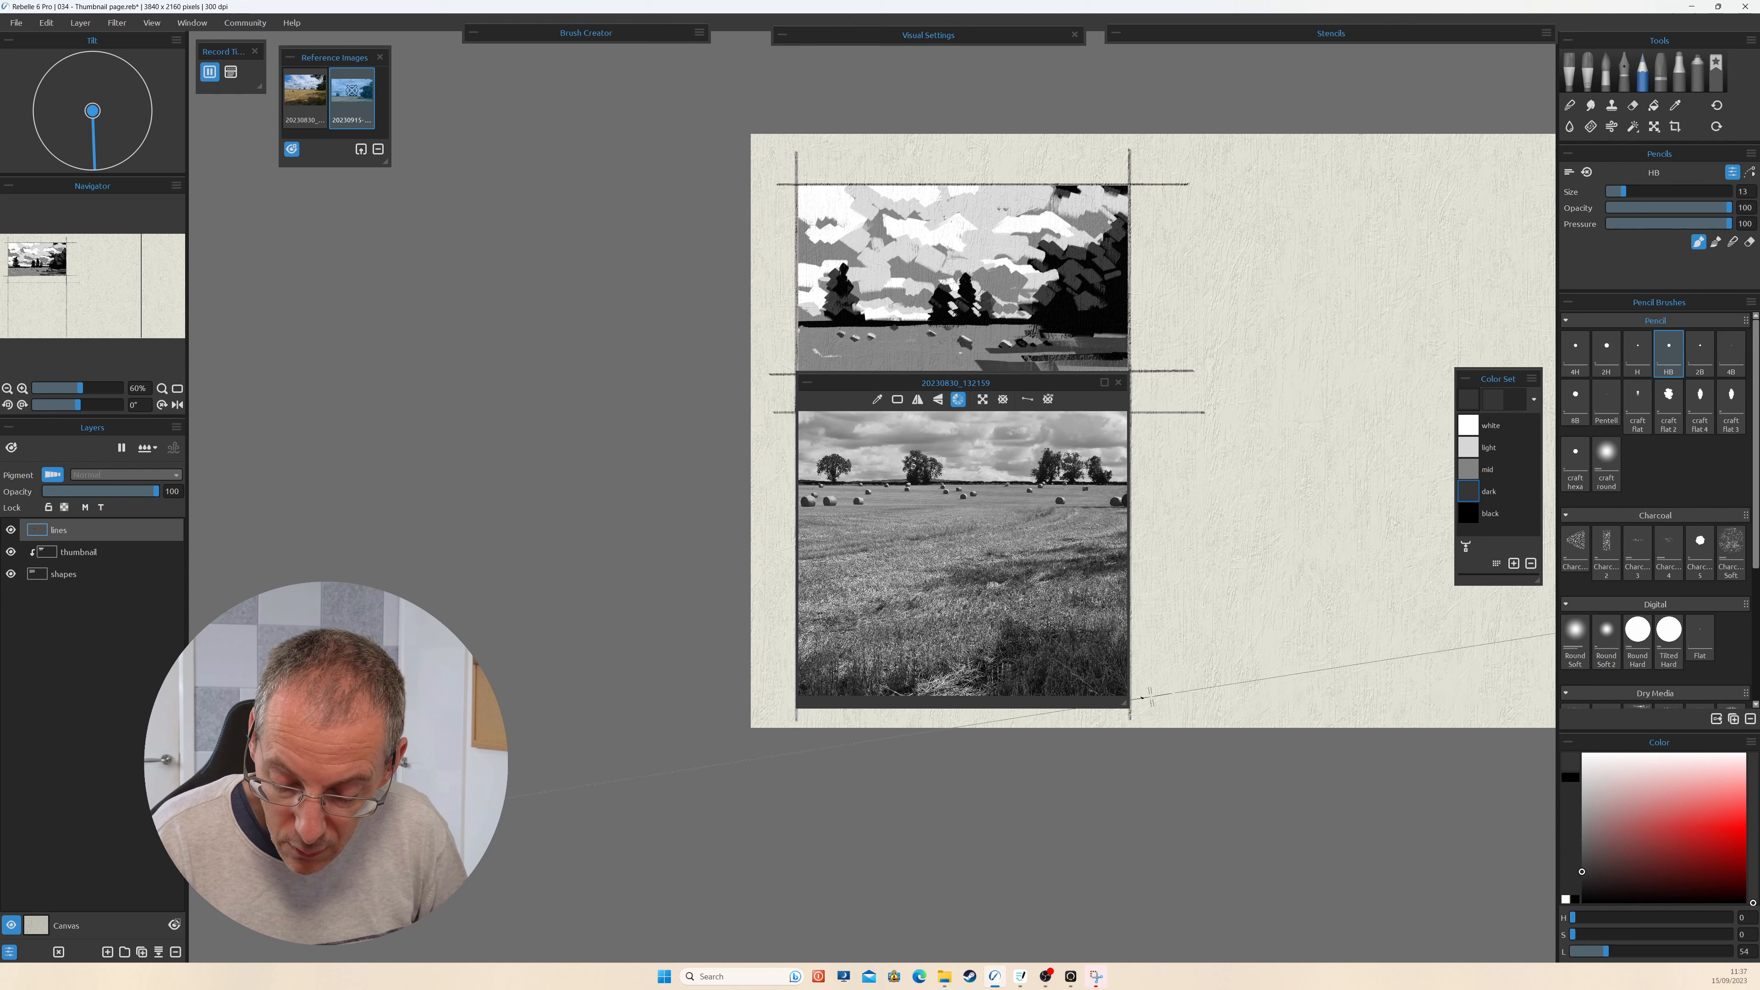
pyautogui.moveTo(766, 695); pyautogui.dragTo(1179, 699)
pyautogui.hotkey('shift', 'r')
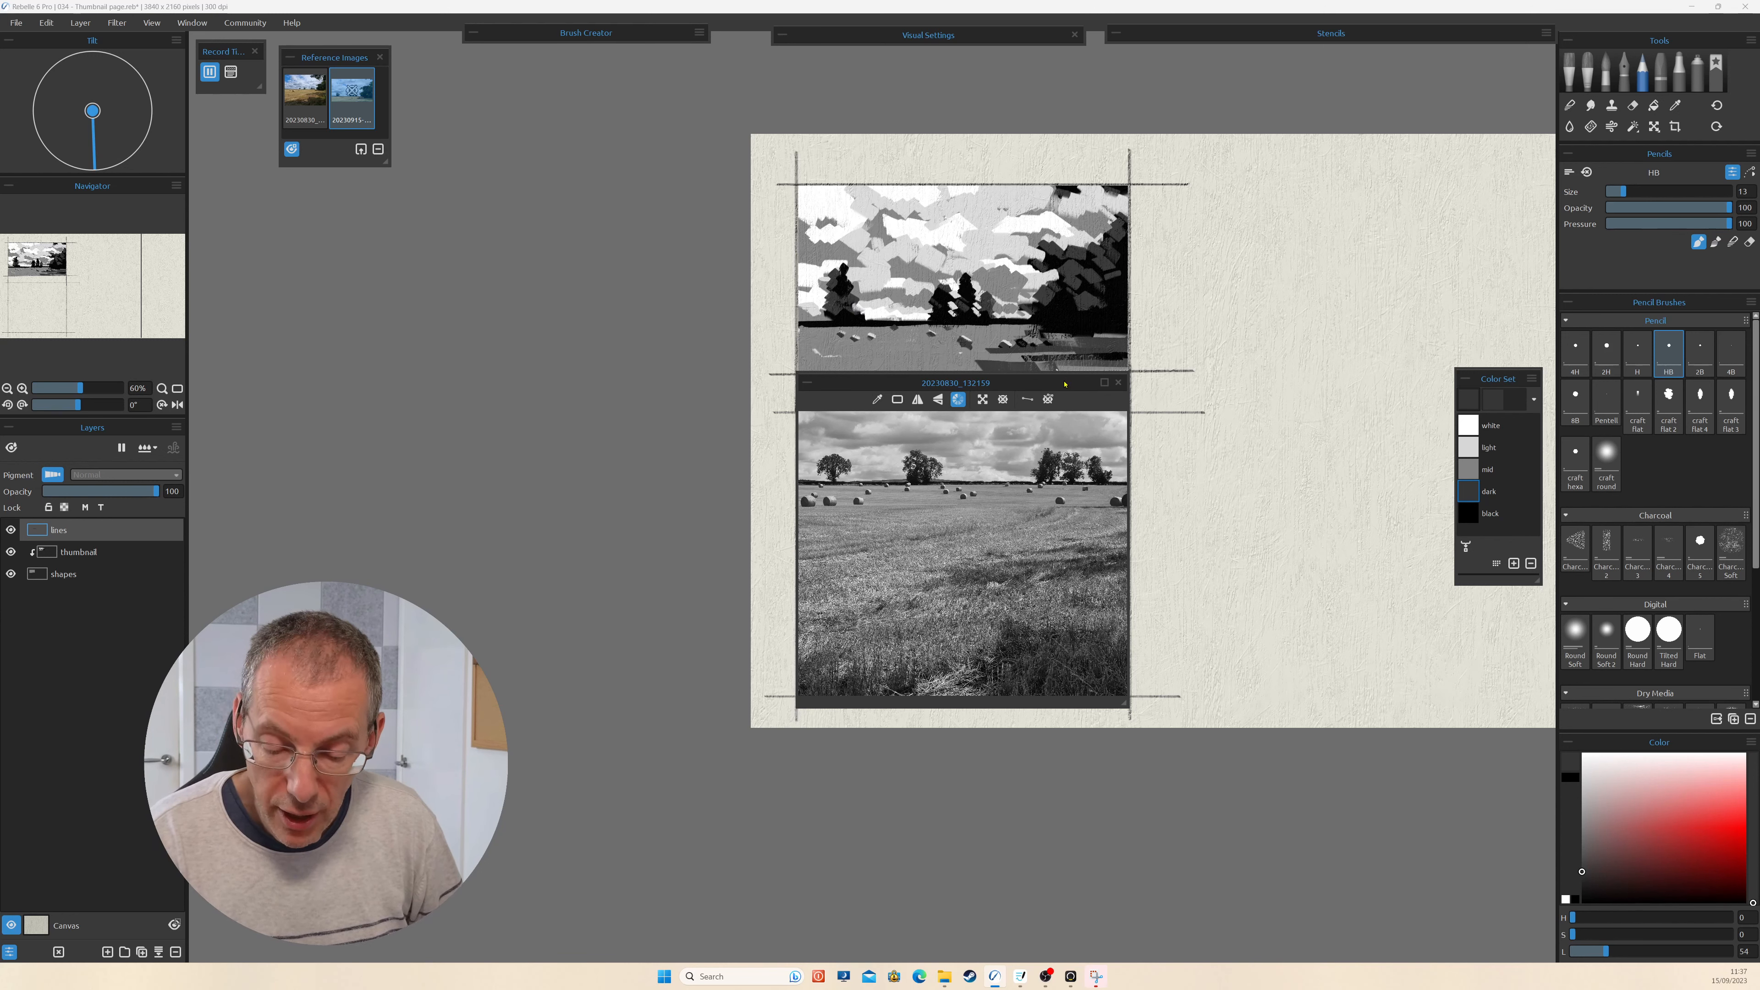
# Move the greyscale reference image off the canvas and place it beside the new empty frame.
pyautogui.moveTo(1065, 383); pyautogui.dragTo(700, 262)
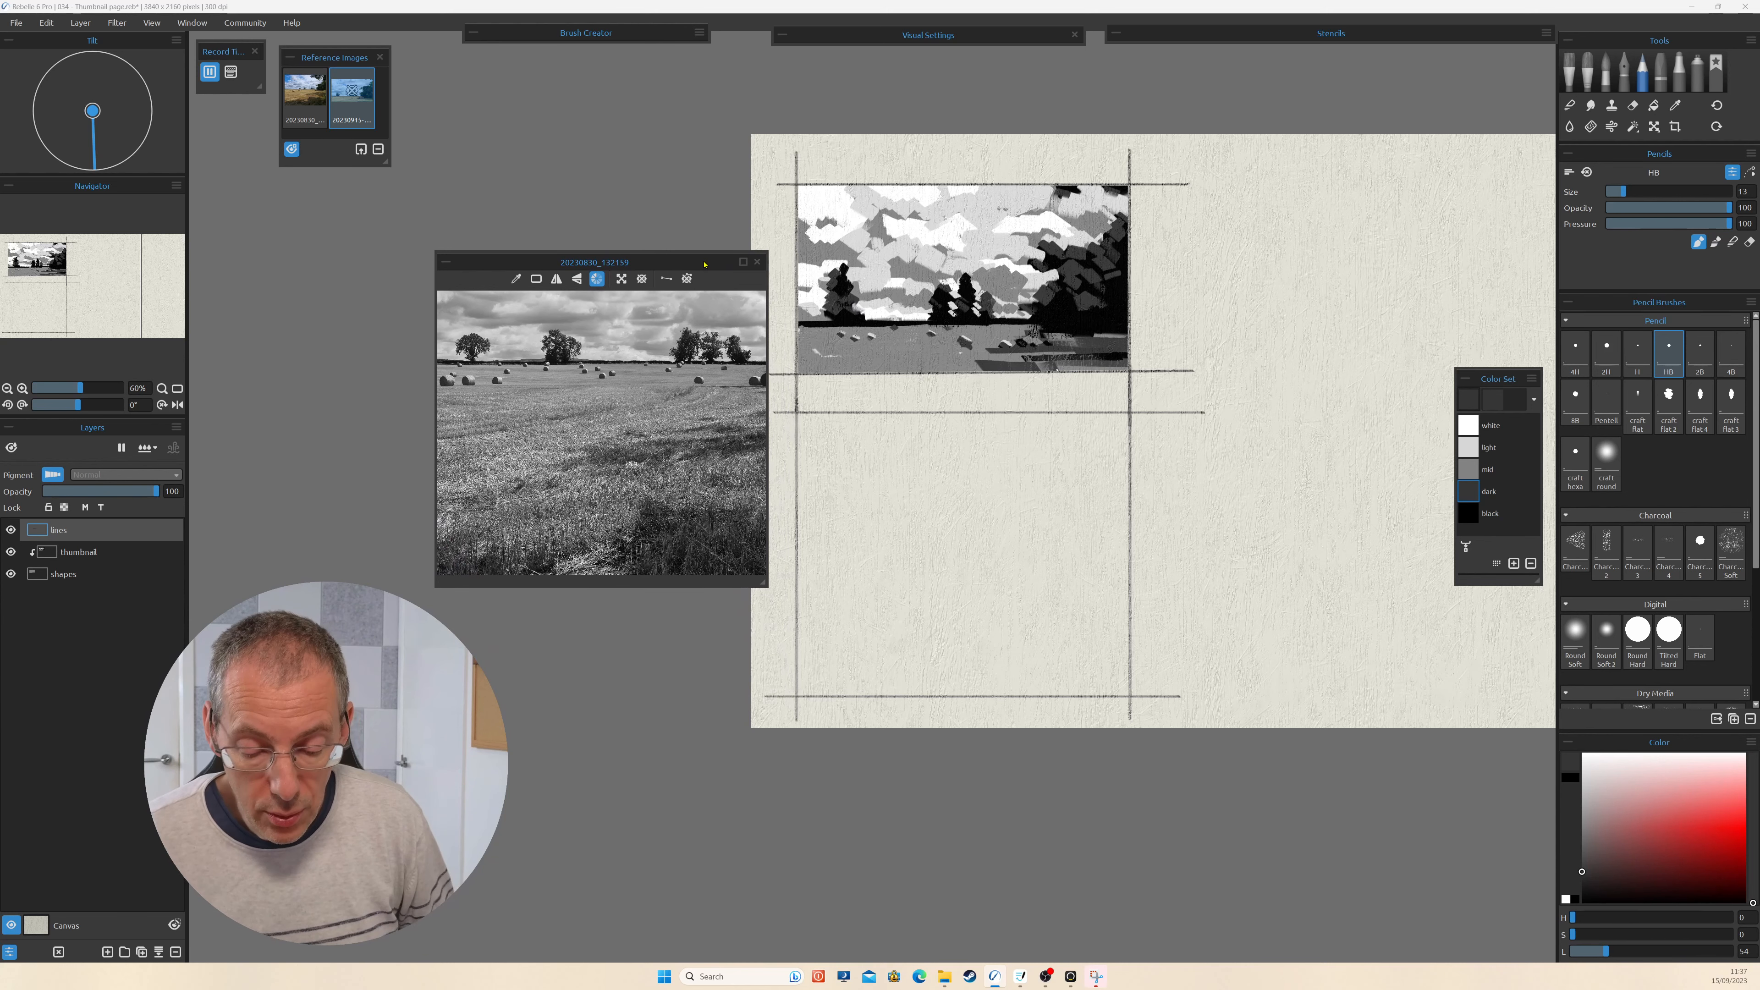
pyautogui.moveTo(1229, 574); pyautogui.dragTo(1383, 452)
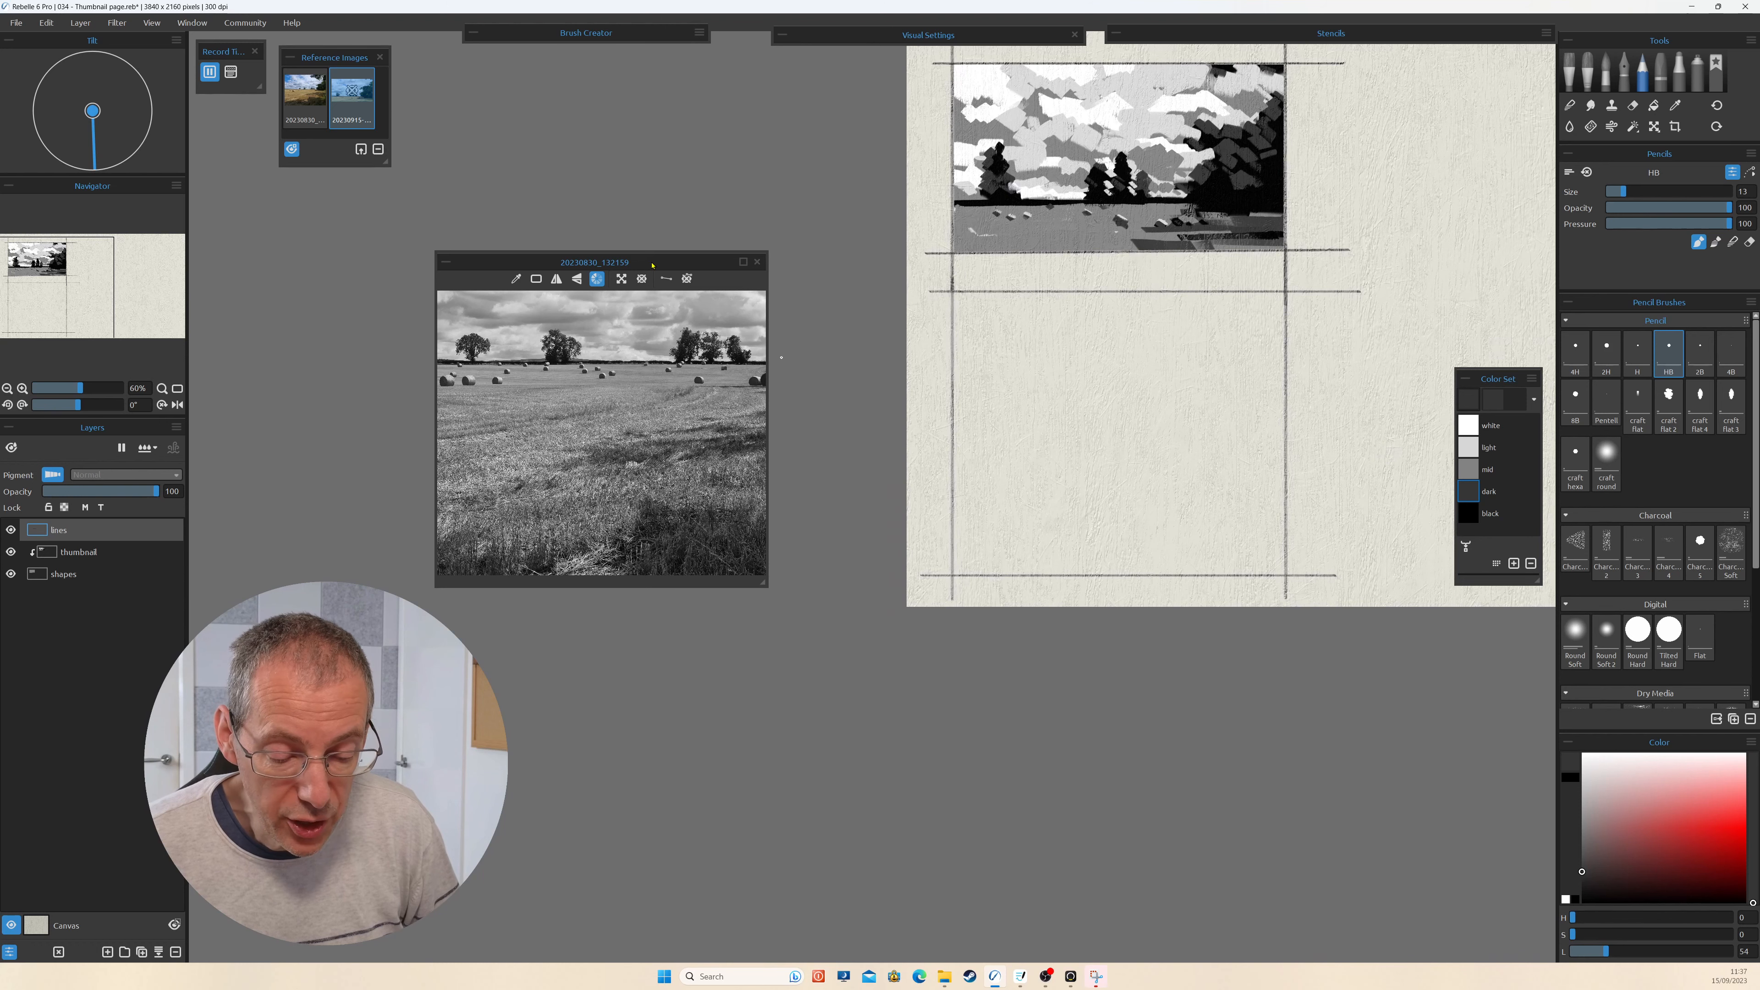
pyautogui.moveTo(652, 265); pyautogui.dragTo(739, 270)
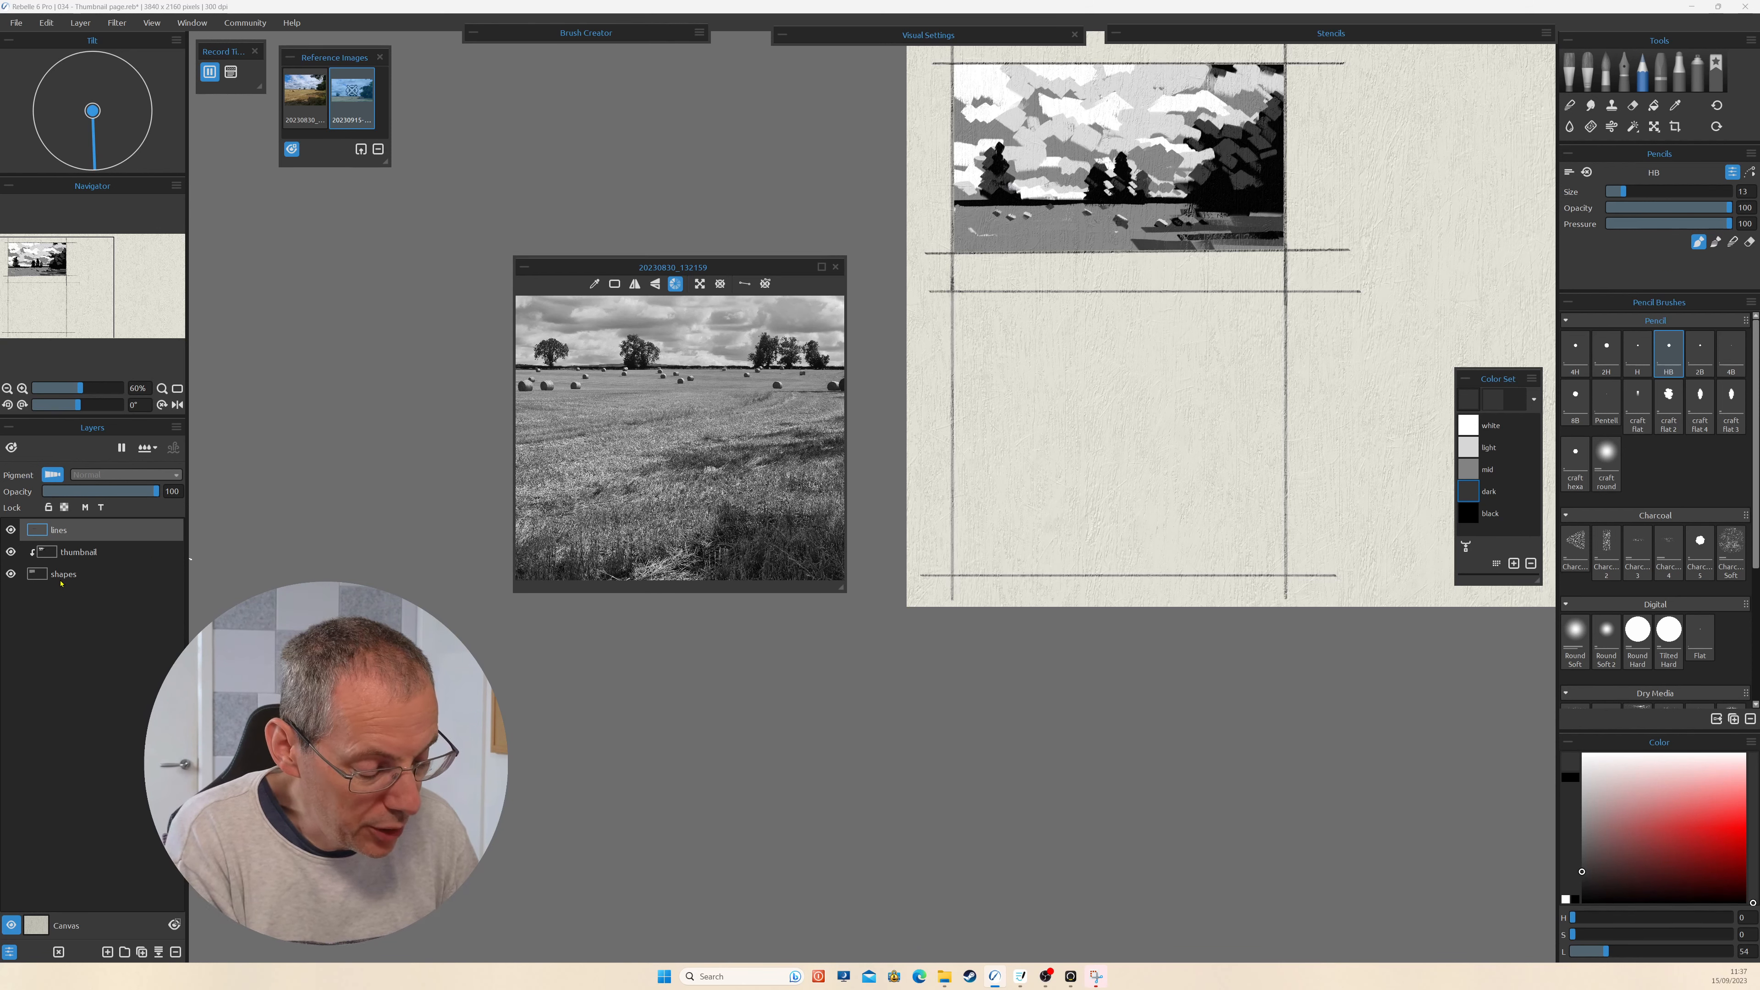
# Select the empty second frame's interior from the lines layer with the magic wand and fill it with mid grey on the shapes layer.
pyautogui.click(70, 576)
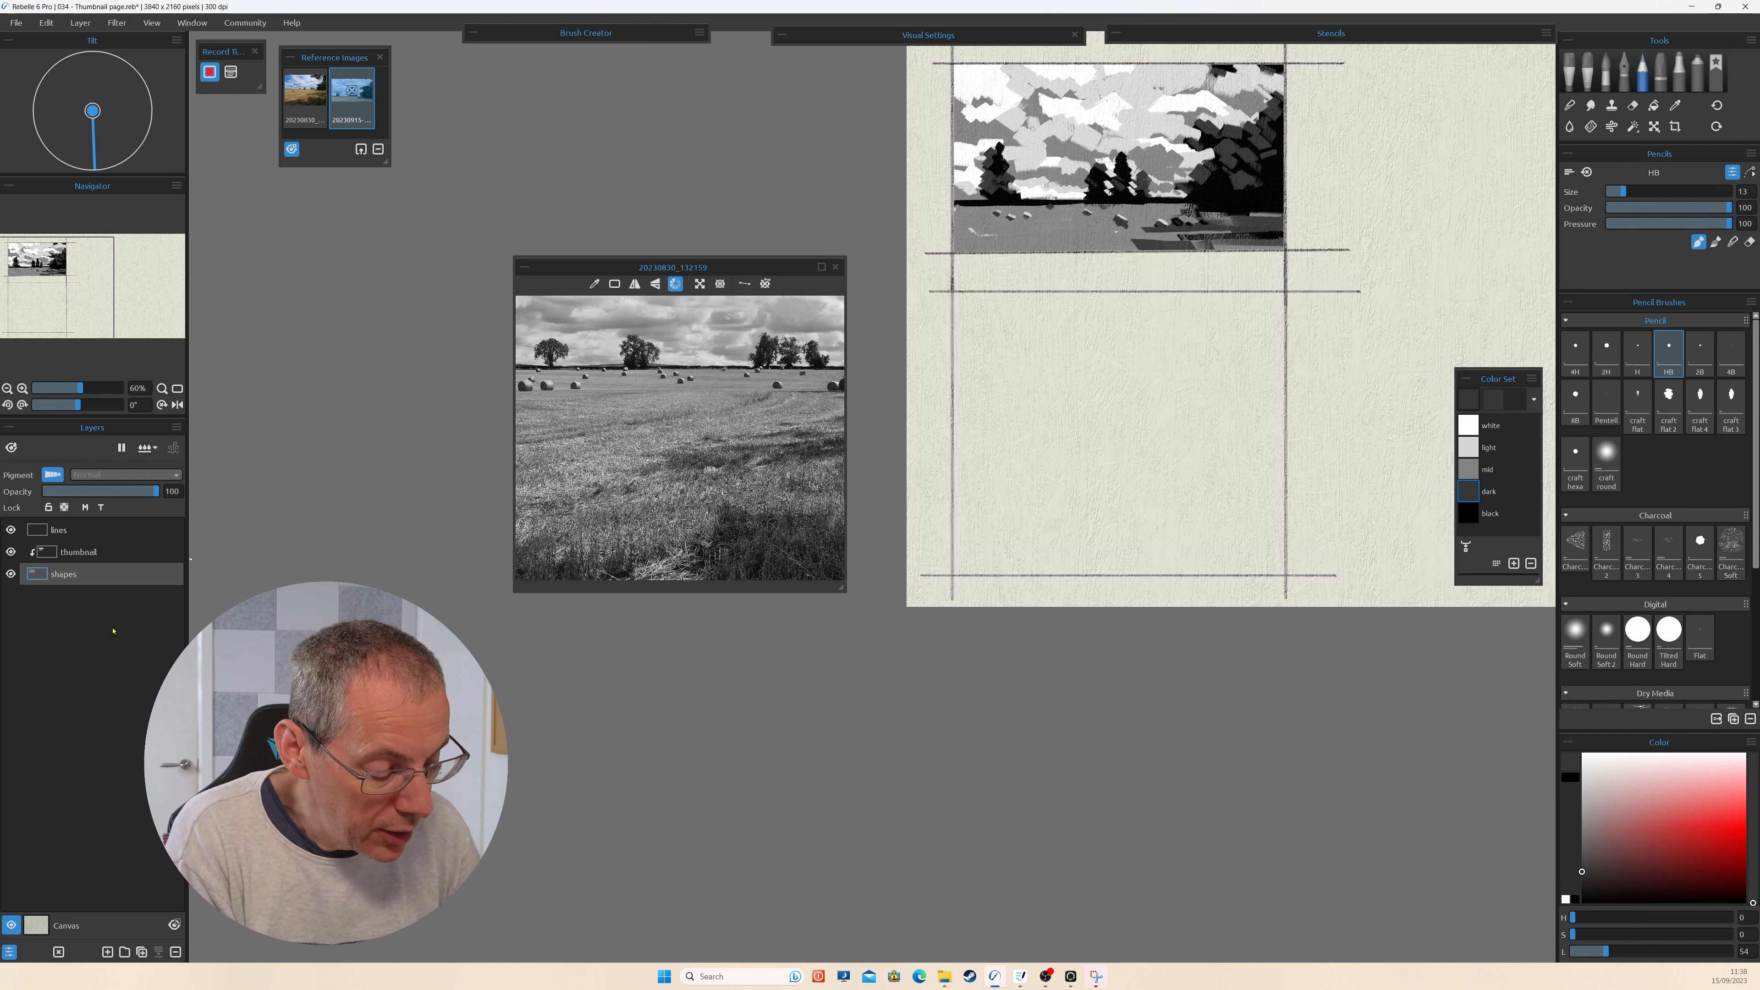
pyautogui.click(62, 530)
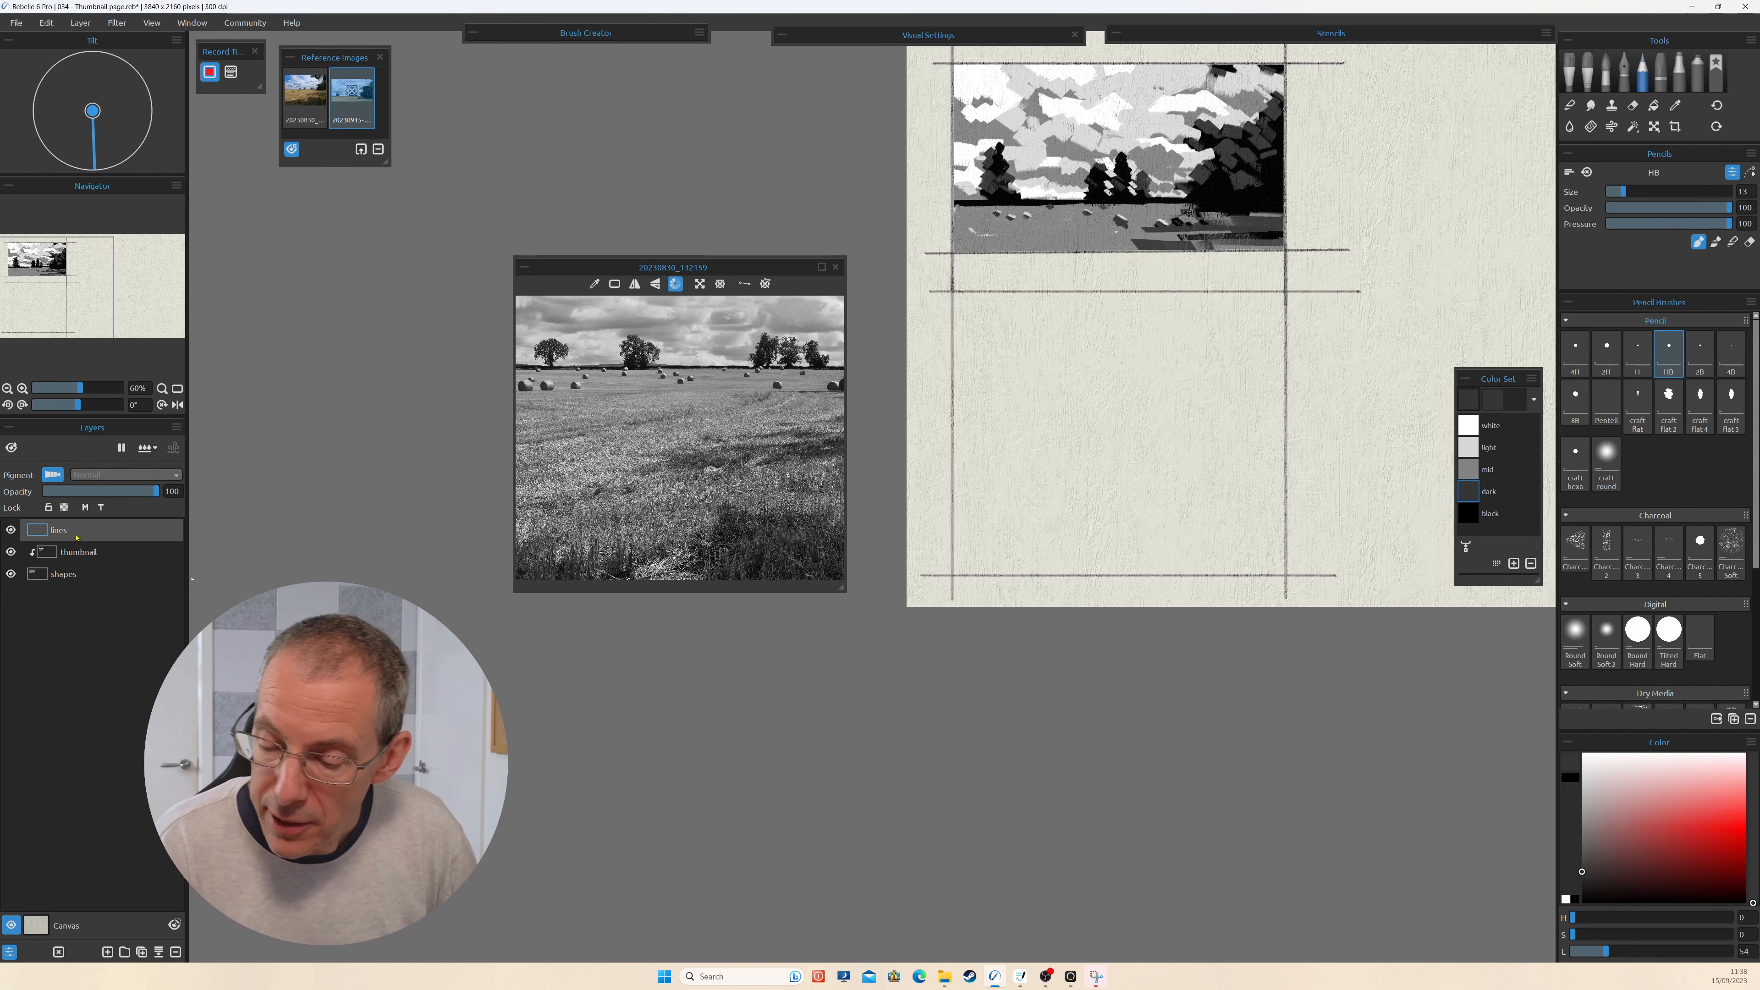
pyautogui.click(1633, 126)
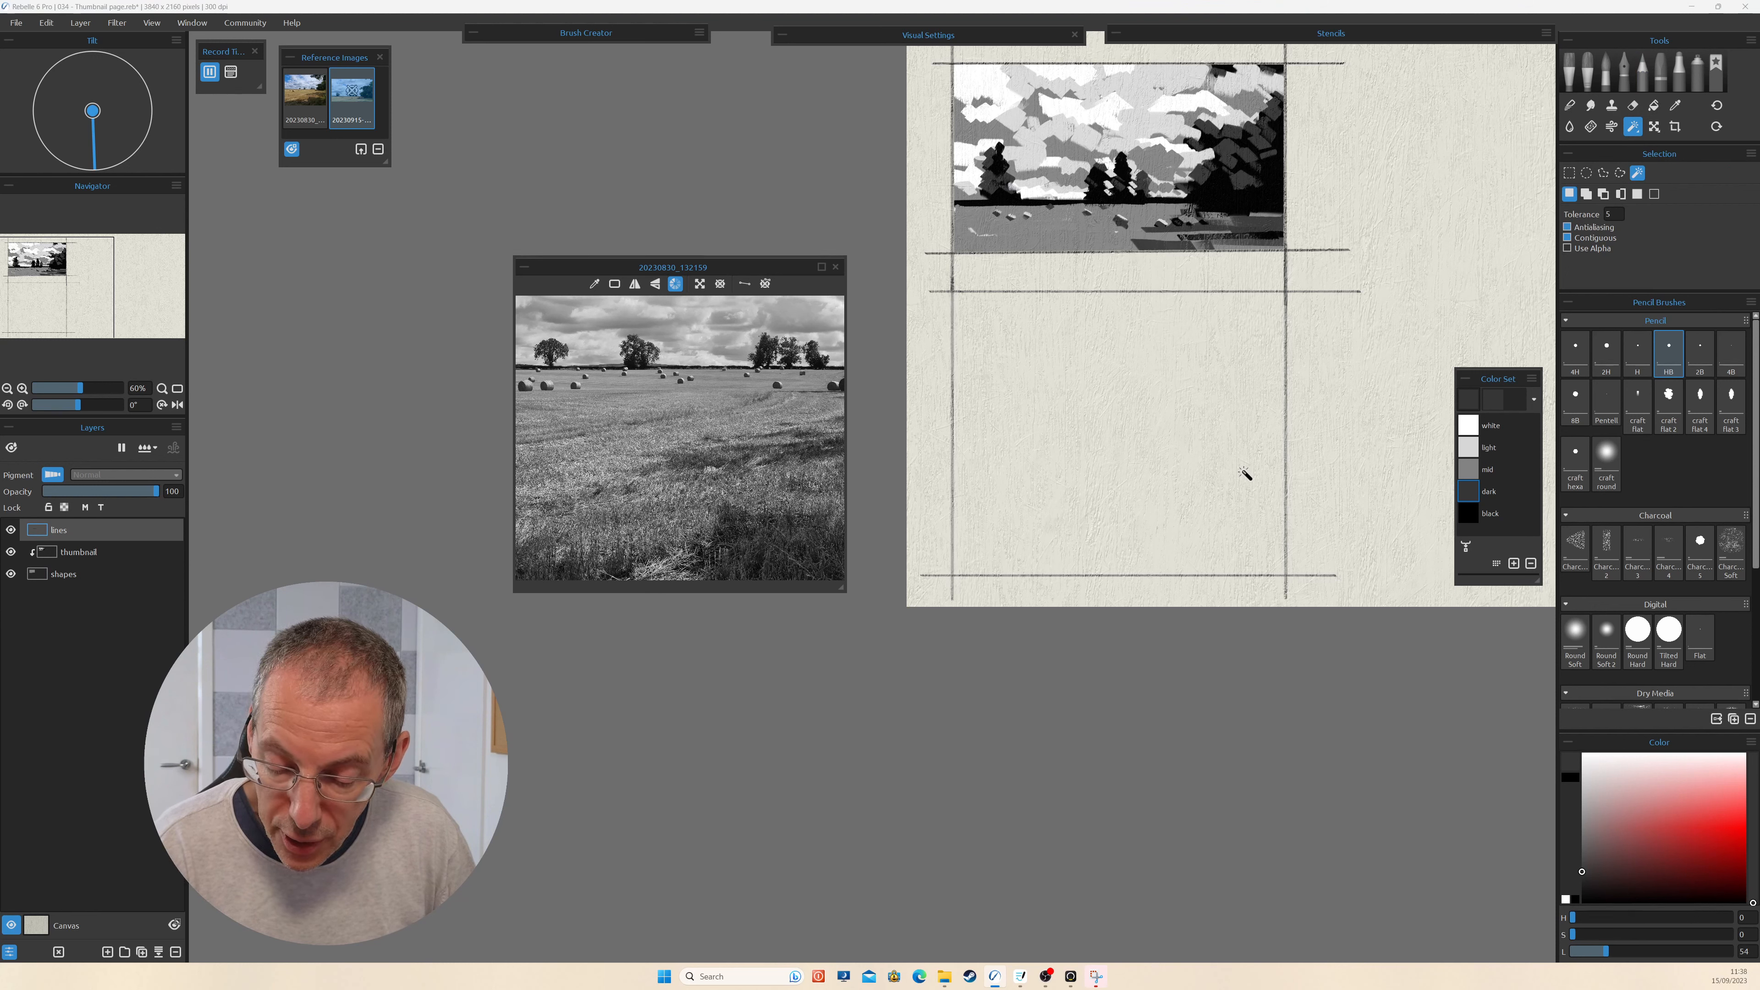
pyautogui.click(1244, 468)
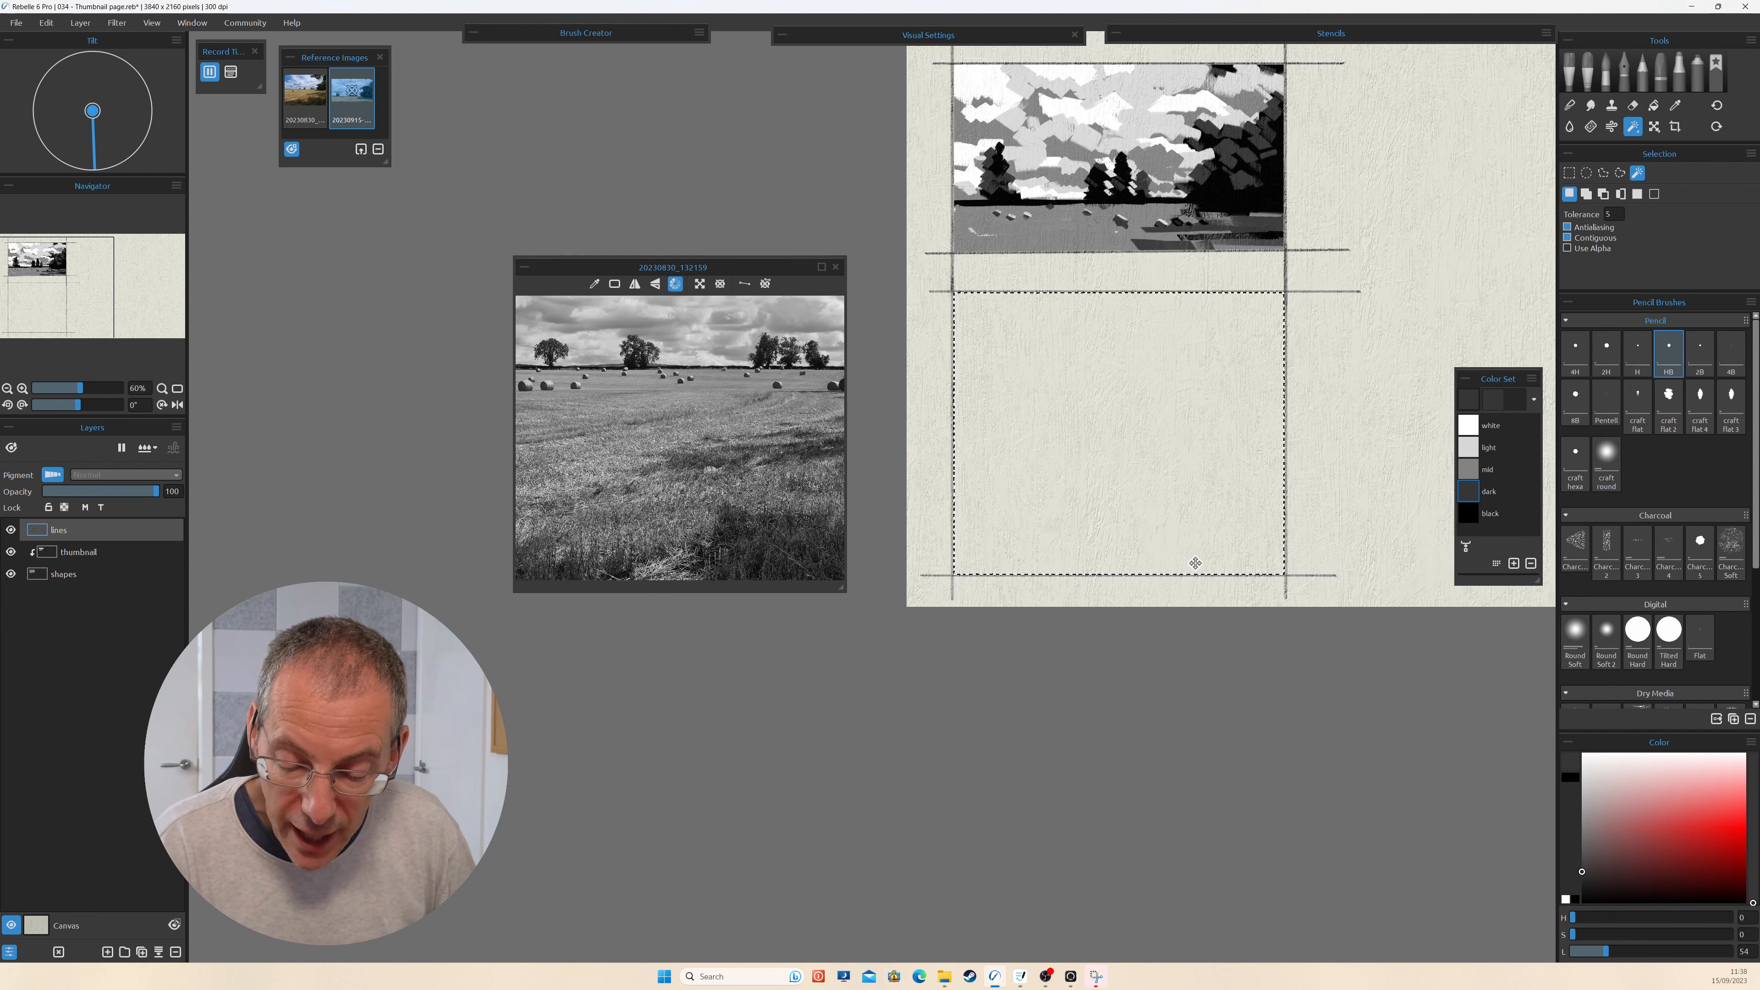
pyautogui.click(1653, 104)
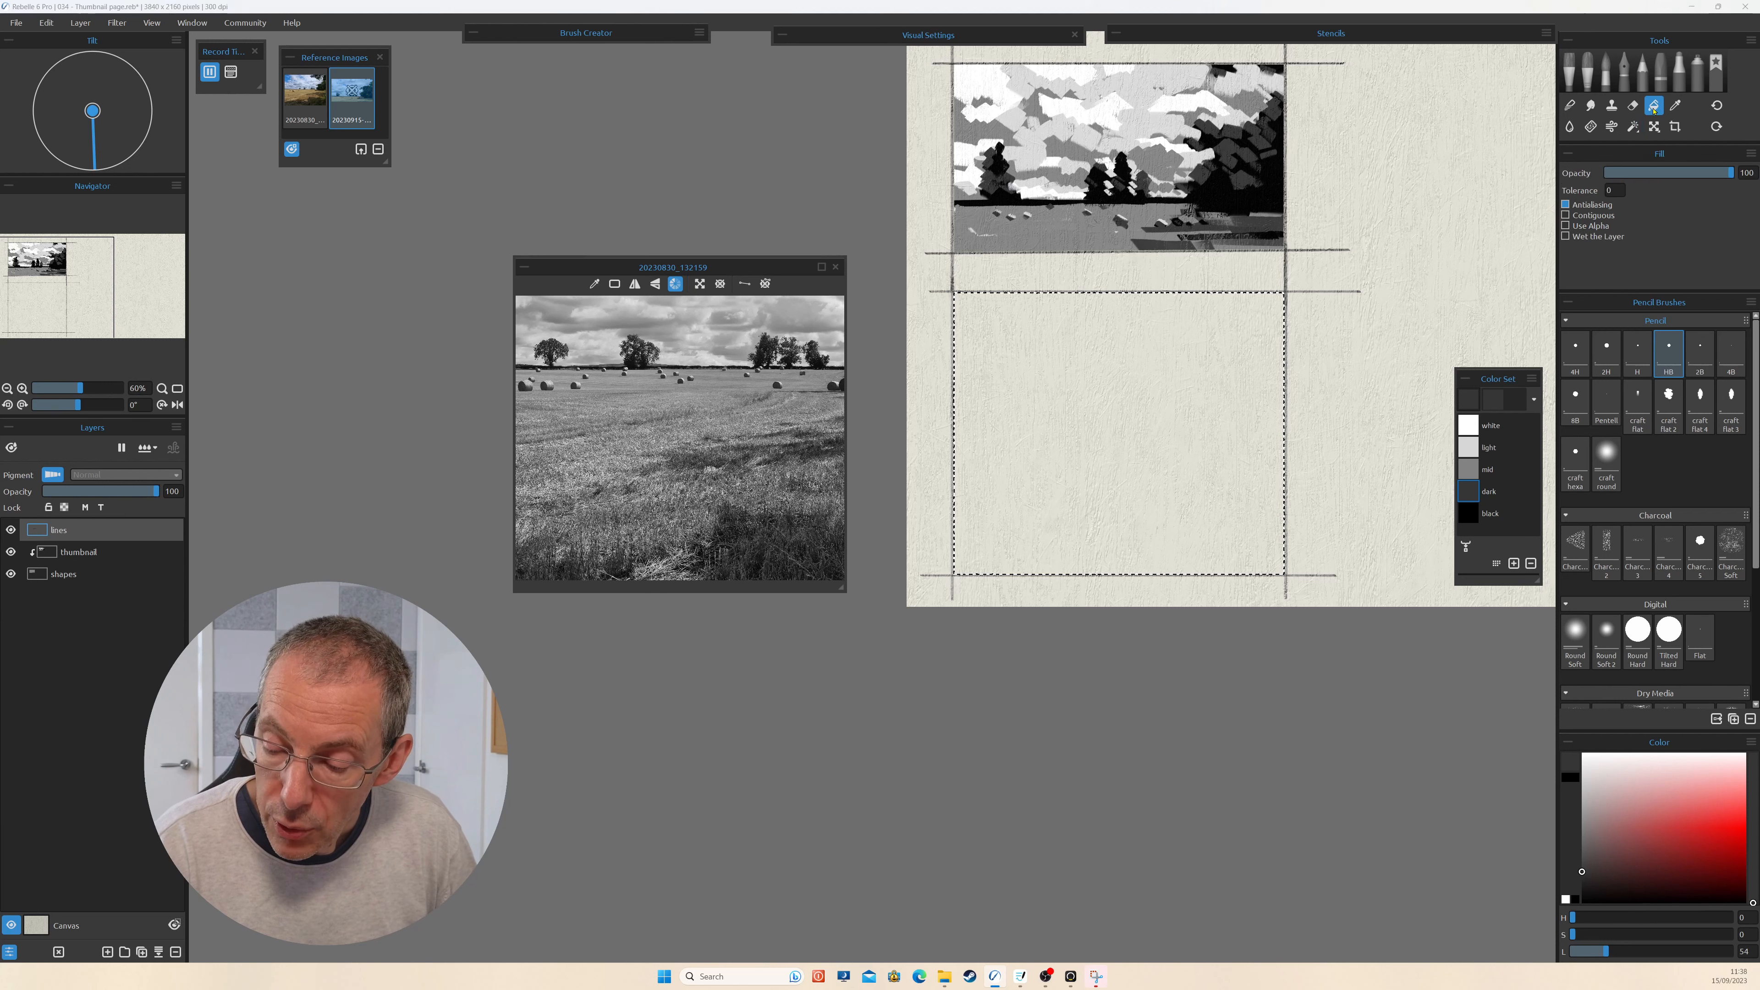
pyautogui.click(70, 577)
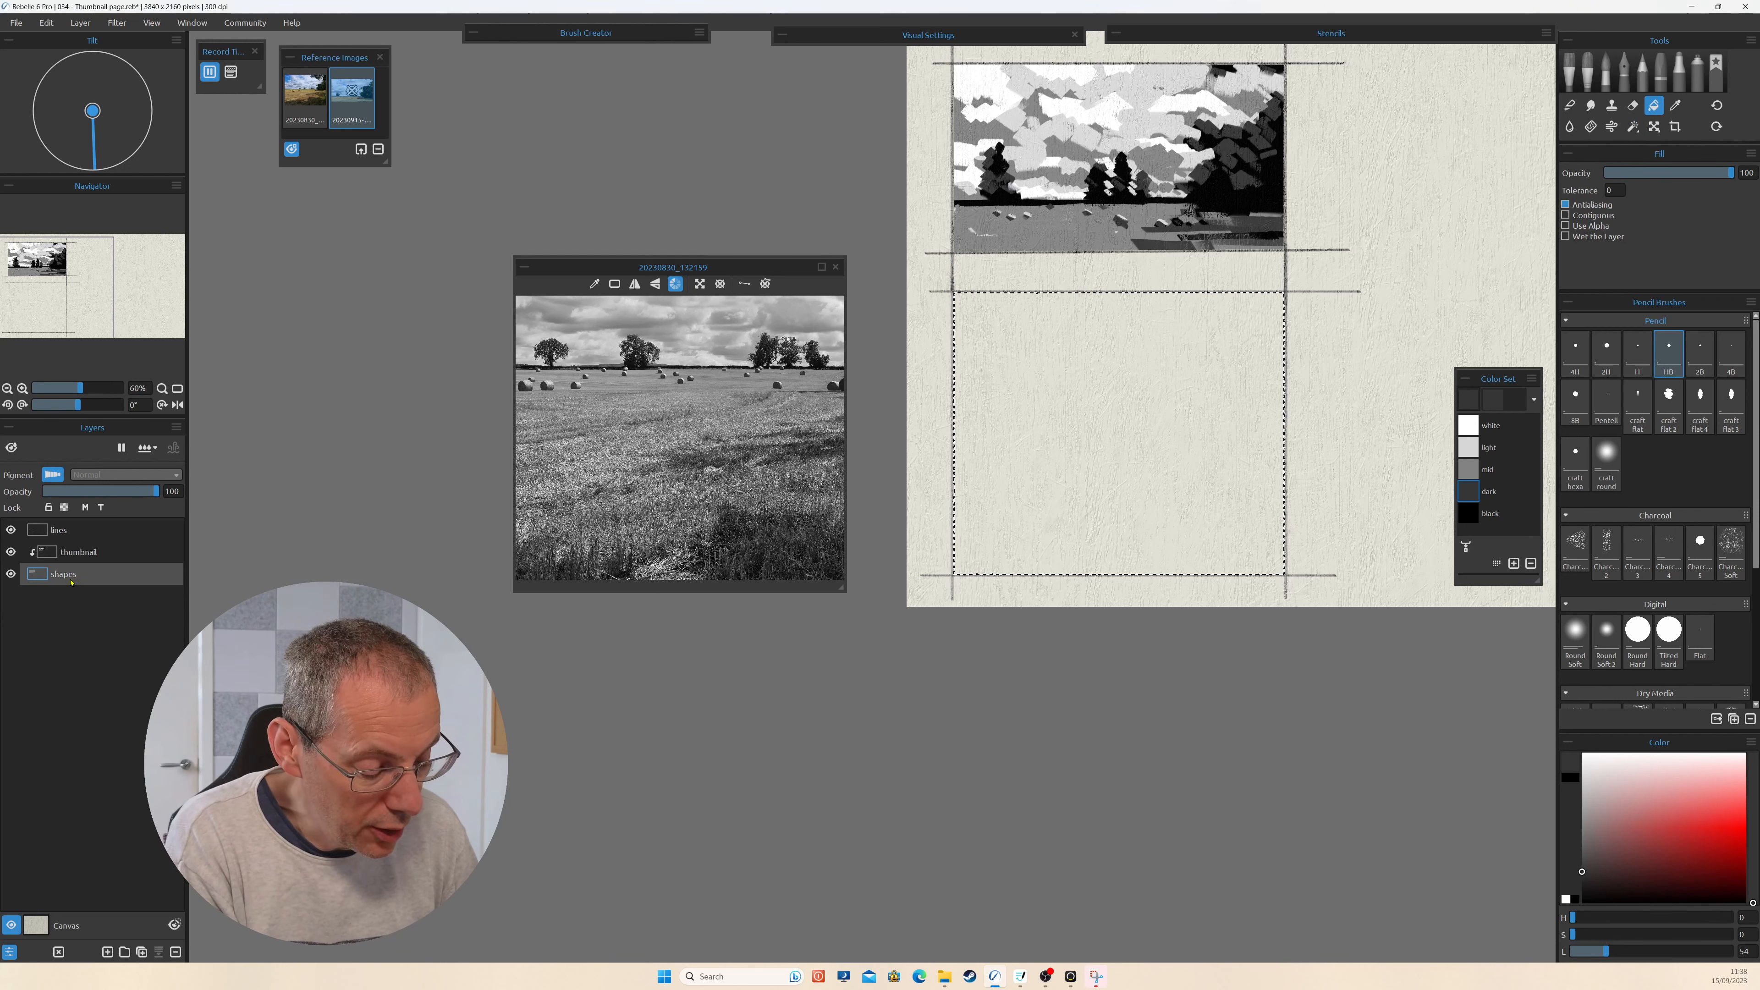
pyautogui.click(1468, 469)
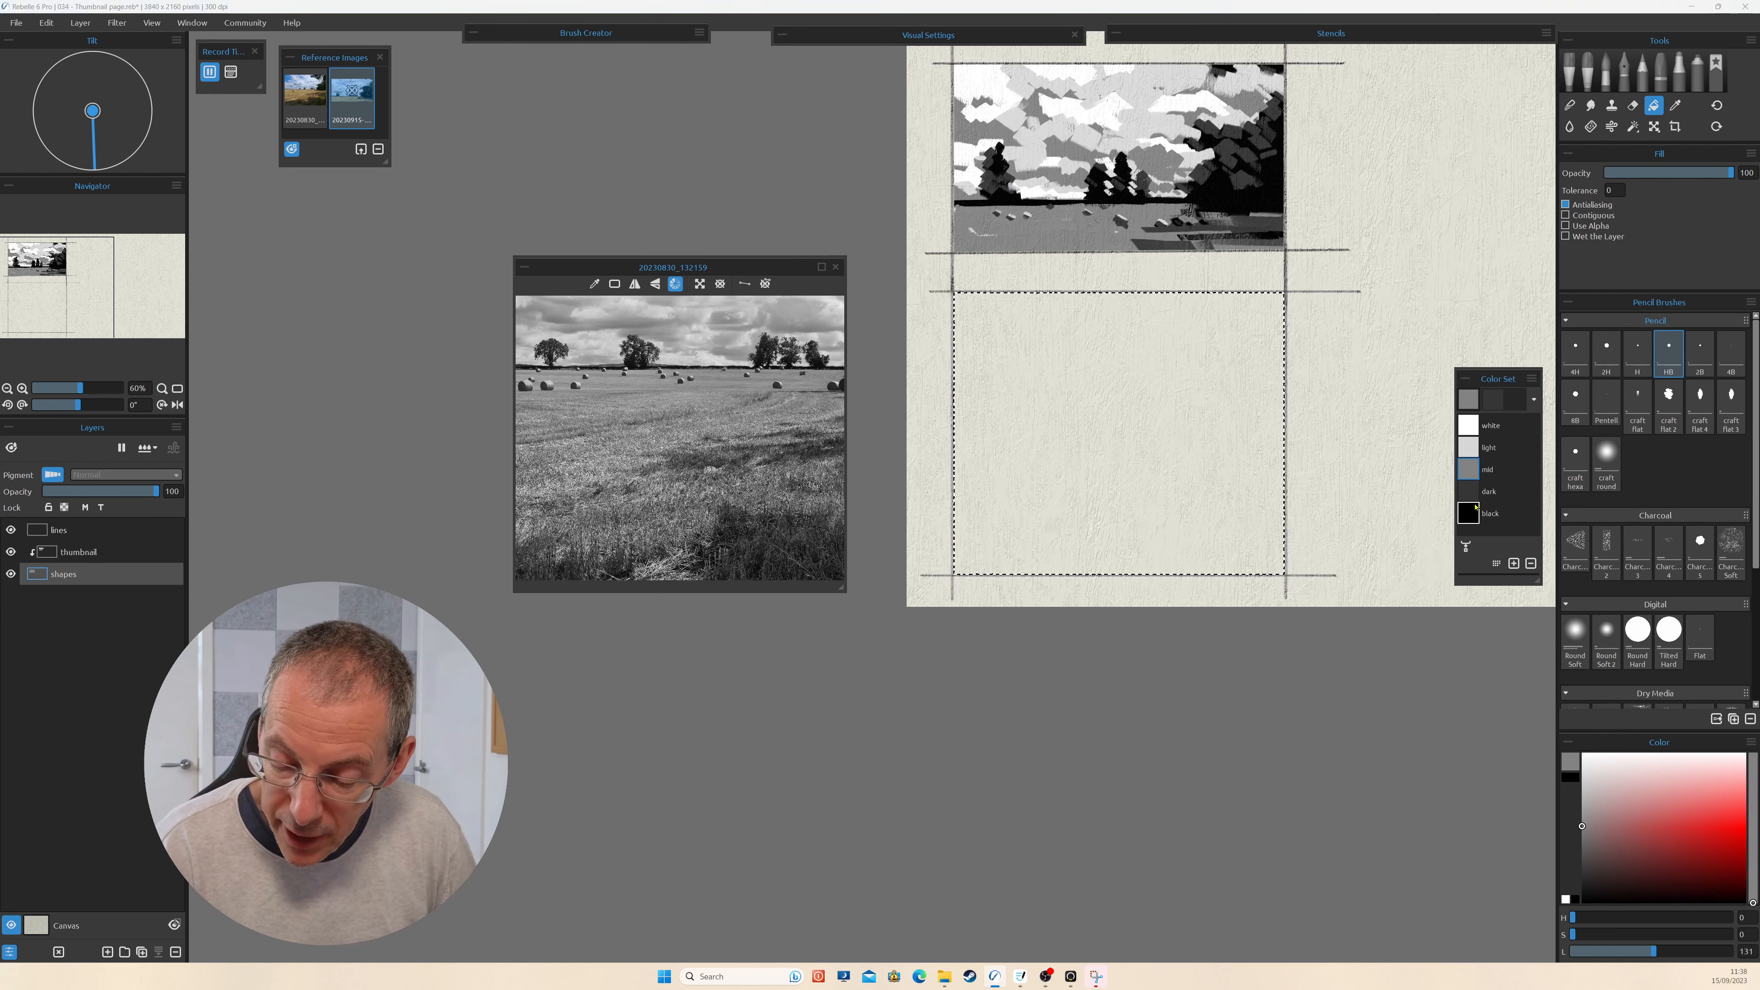
pyautogui.click(1192, 480)
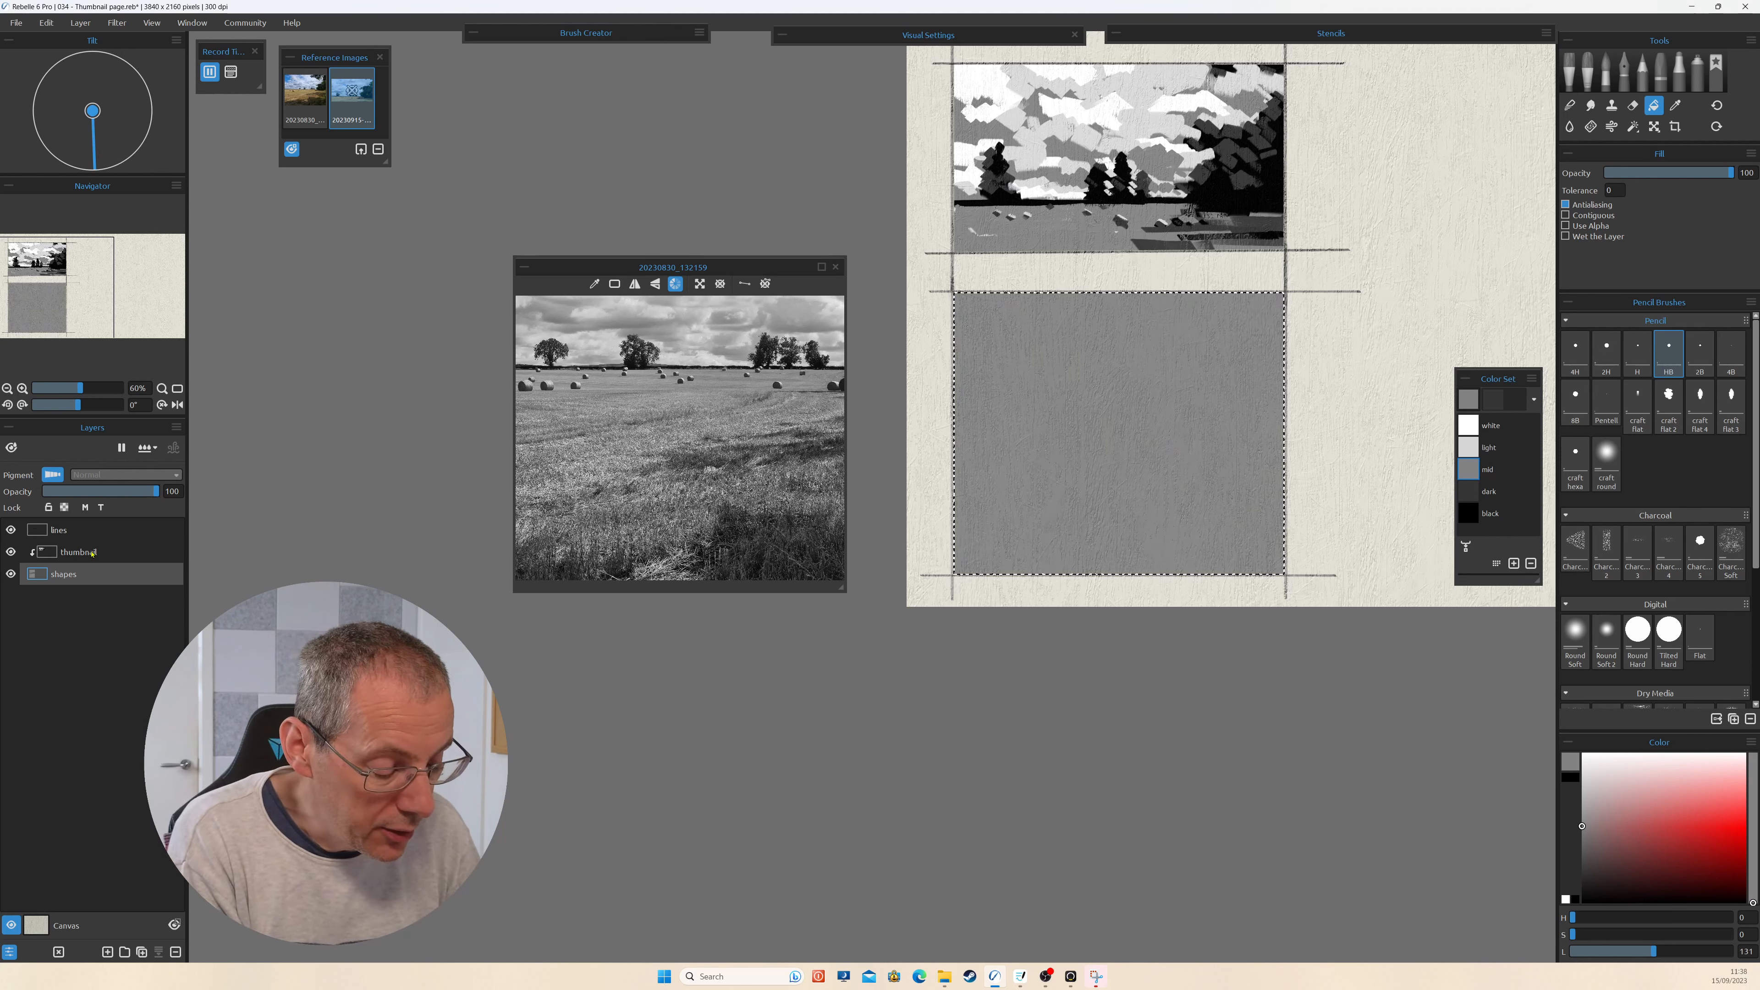
# Make the thumbnail layer active and clear the selection around the filled frame.
pyautogui.click(94, 559)
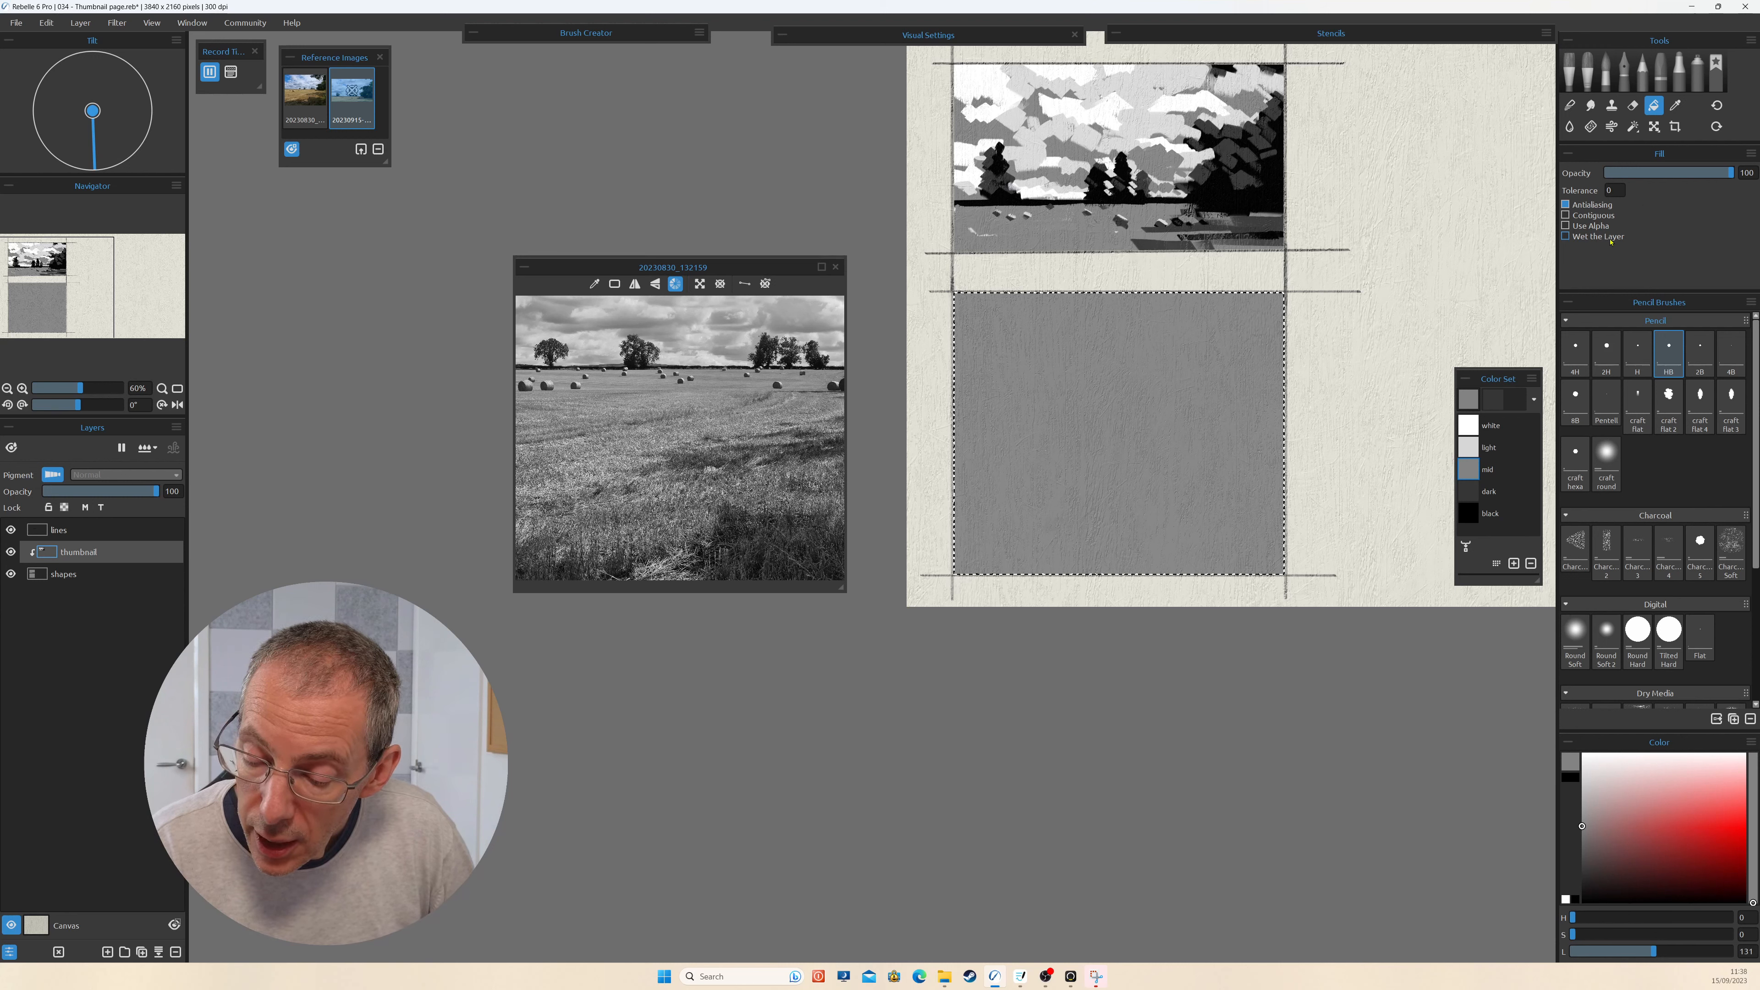
pyautogui.click(1633, 126)
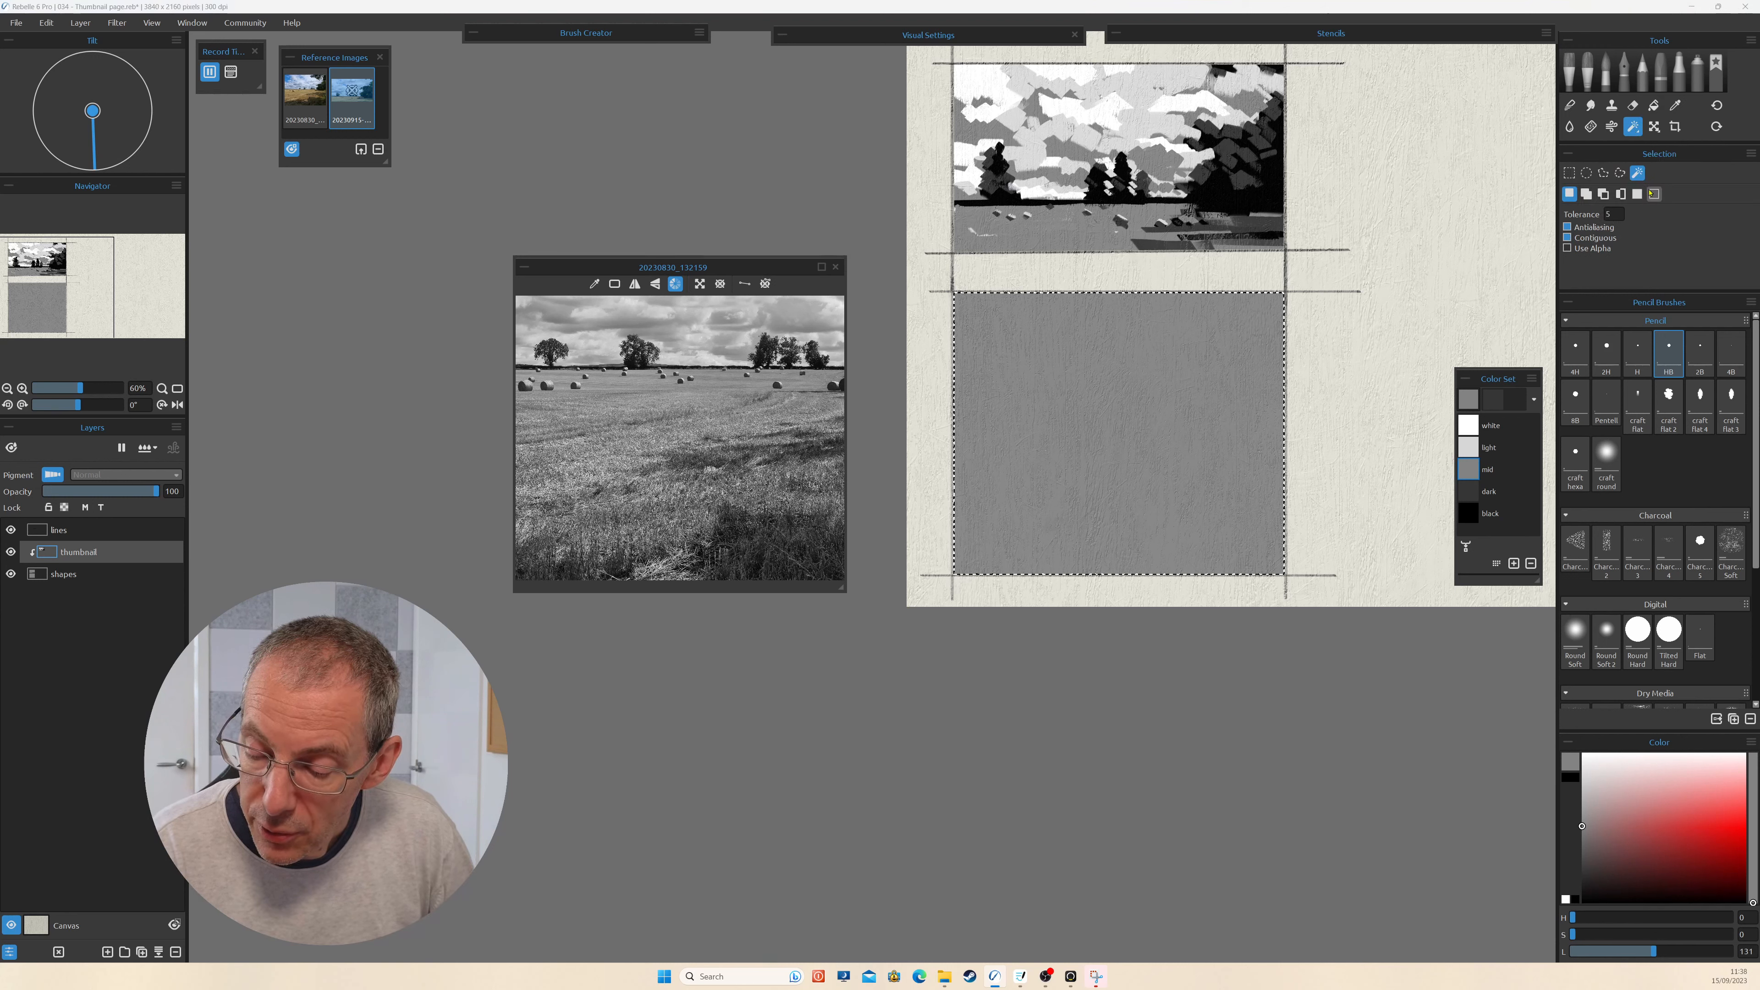
pyautogui.click(1653, 195)
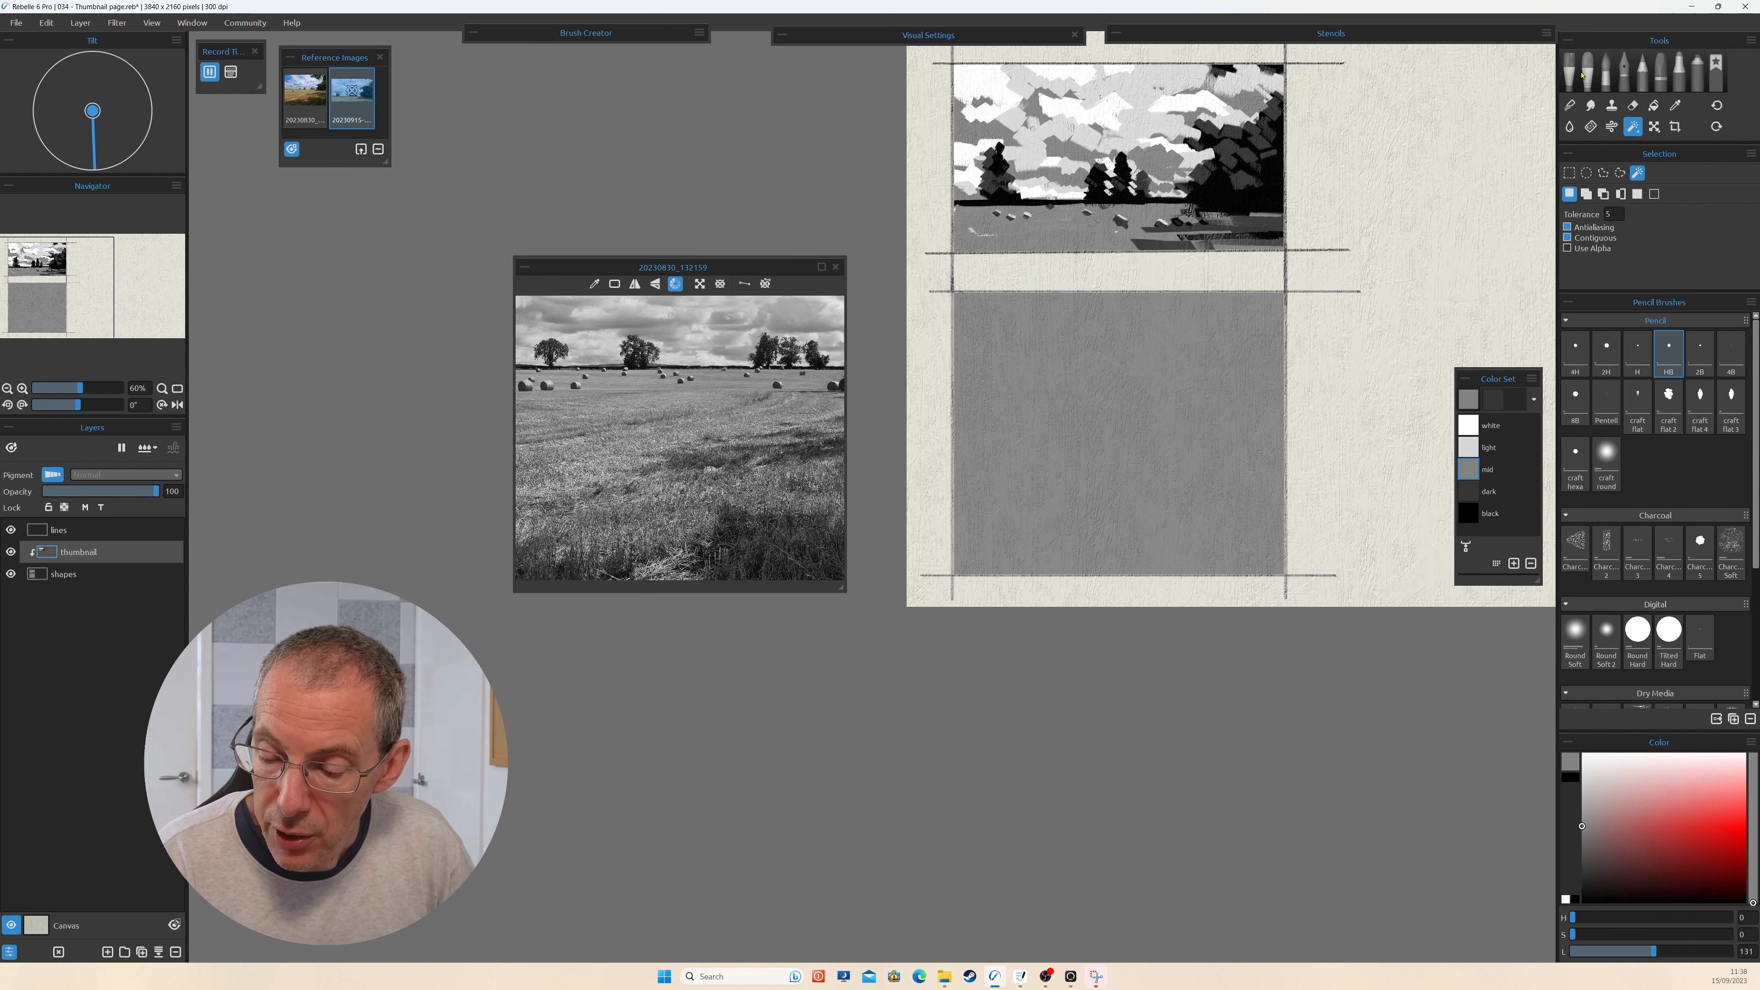
# Block in black foreground masses along the second thumbnail's bottom edge with the Express Oils Thumb brush at size 60.
pyautogui.click(1588, 70)
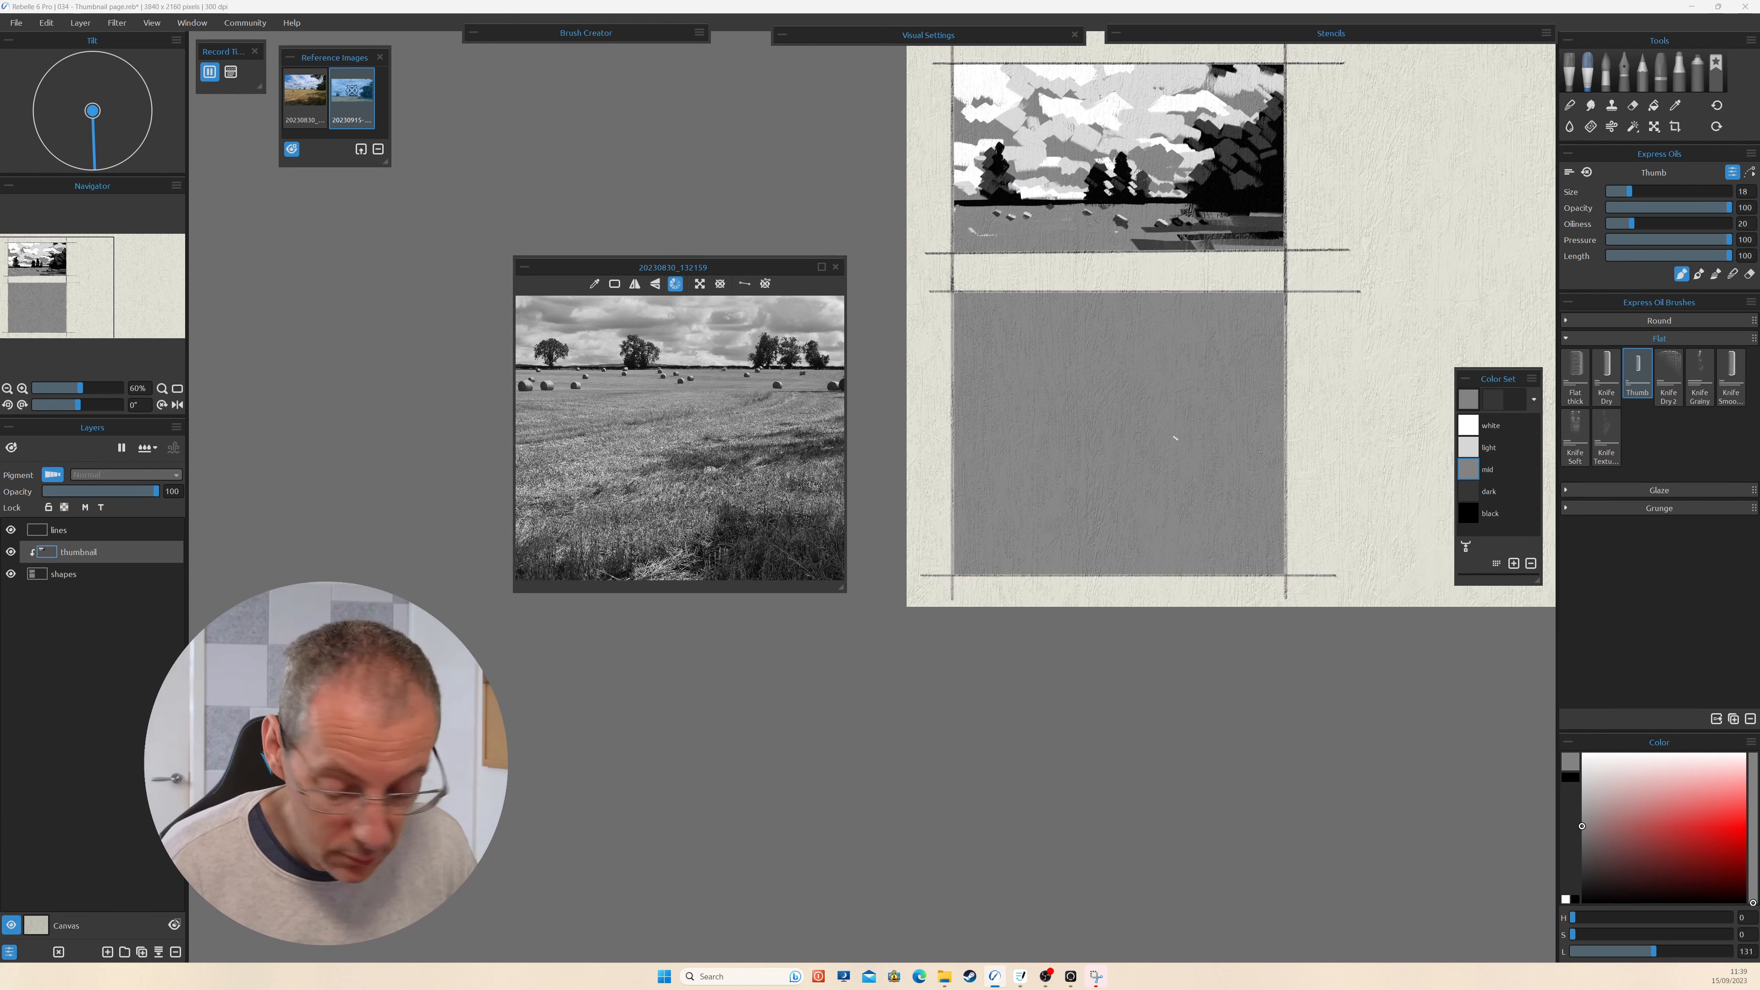
pyautogui.moveTo(1177, 440); pyautogui.dragTo(1196, 441)
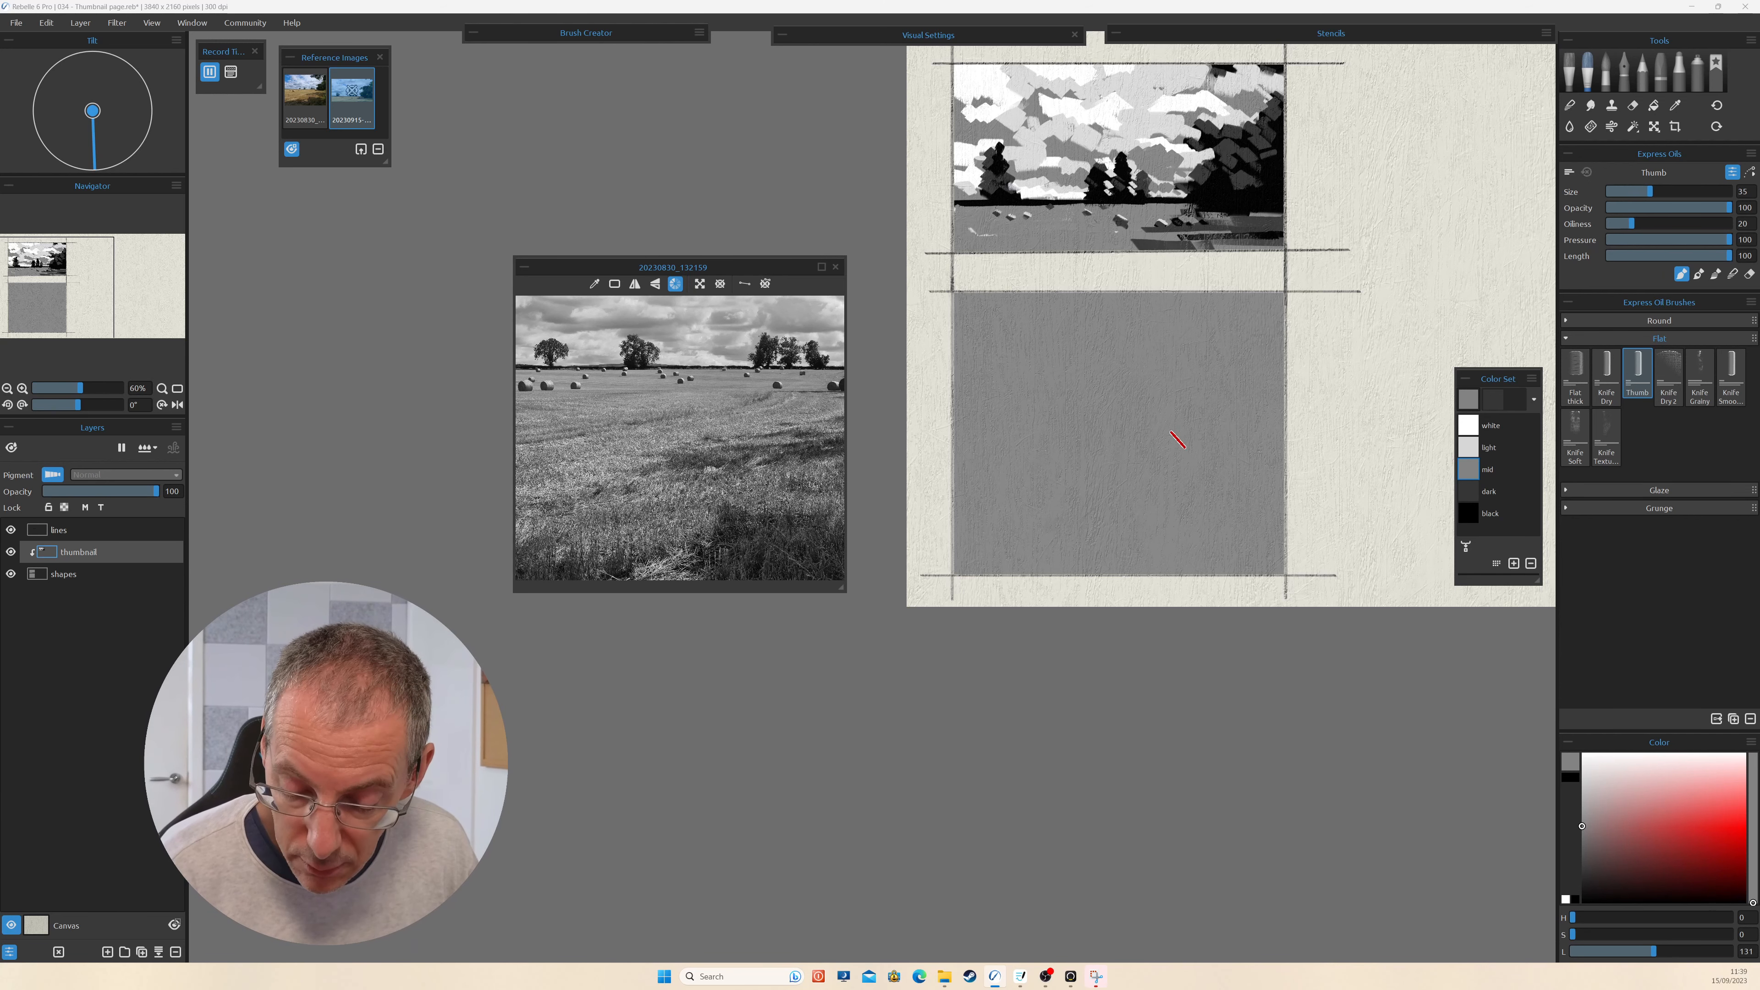
pyautogui.click(1469, 518)
pyautogui.moveTo(1220, 560)
pyautogui.mouseDown()
pyautogui.moveTo(1268, 565)
pyautogui.moveTo(1207, 547)
pyautogui.moveTo(1204, 522)
pyautogui.moveTo(1181, 534)
pyautogui.mouseUp()
pyautogui.moveTo(1244, 529)
pyautogui.mouseDown()
pyautogui.moveTo(1273, 524)
pyautogui.moveTo(1160, 565)
pyautogui.mouseUp()
pyautogui.moveTo(1002, 568)
pyautogui.mouseDown()
pyautogui.moveTo(971, 554)
pyautogui.moveTo(1107, 541)
pyautogui.mouseUp()
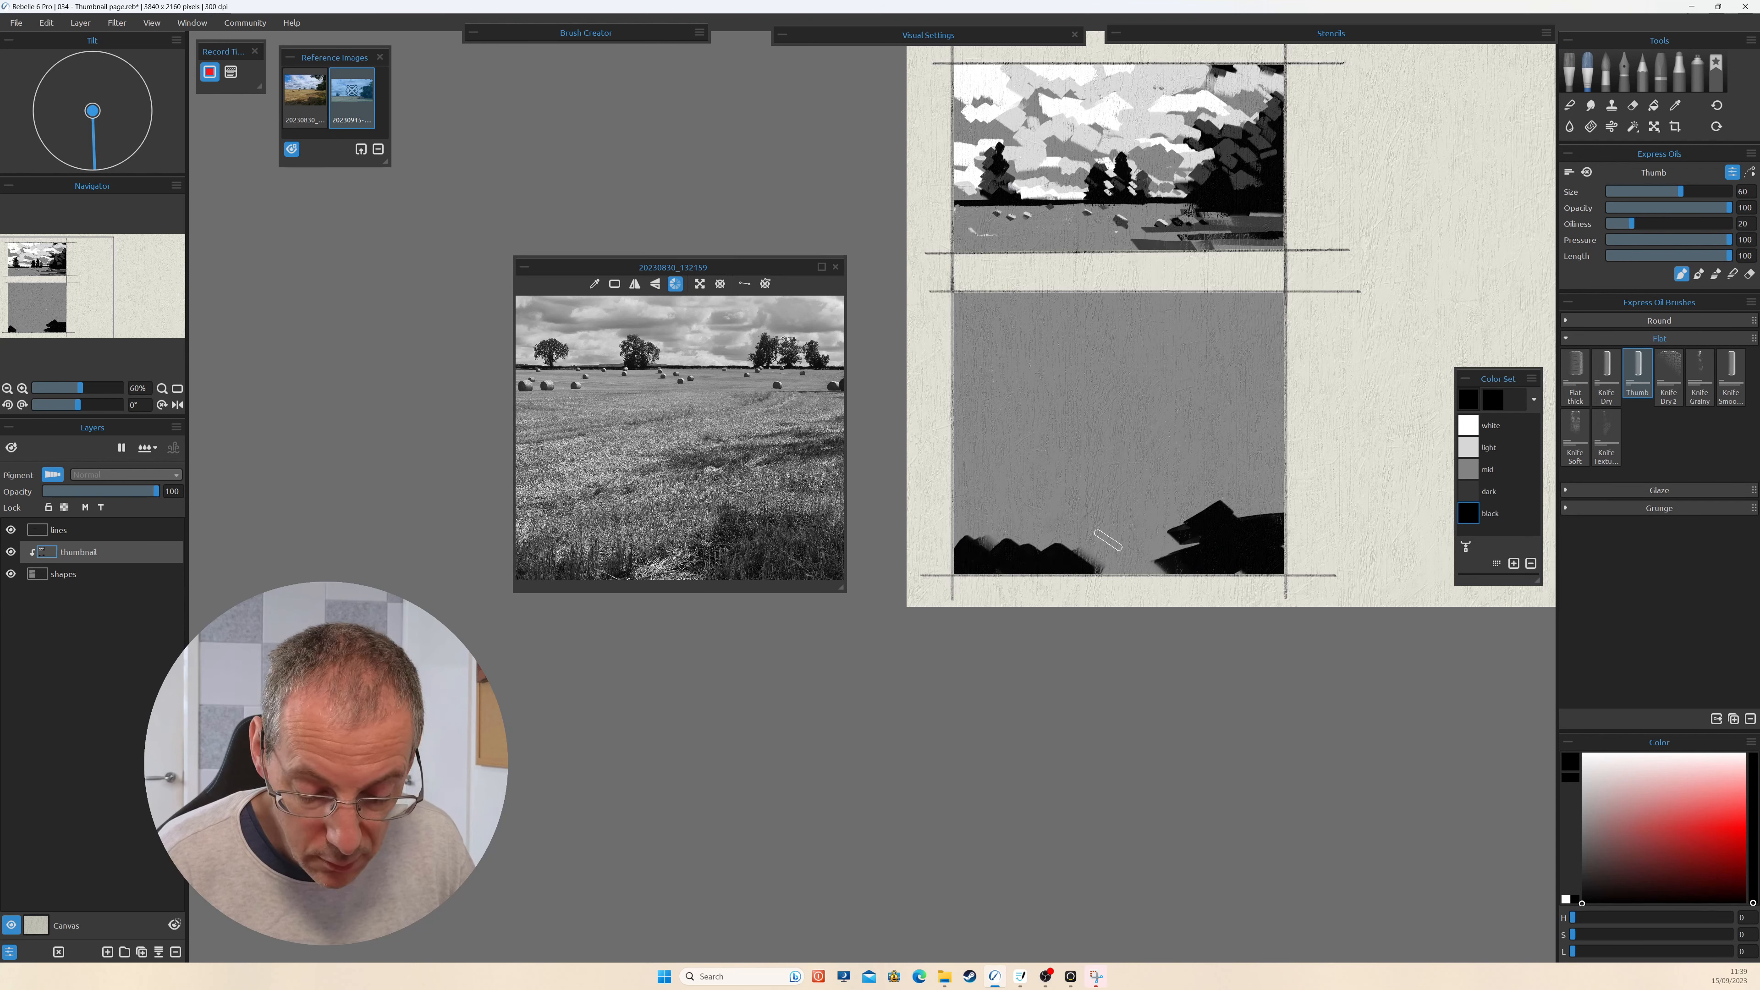
# Reduce the brush to size 40 and paint the black horizon hedge band with tree shapes above it.
pyautogui.press('[')
pyautogui.press('[')
pyautogui.press('[')
pyautogui.press('[')
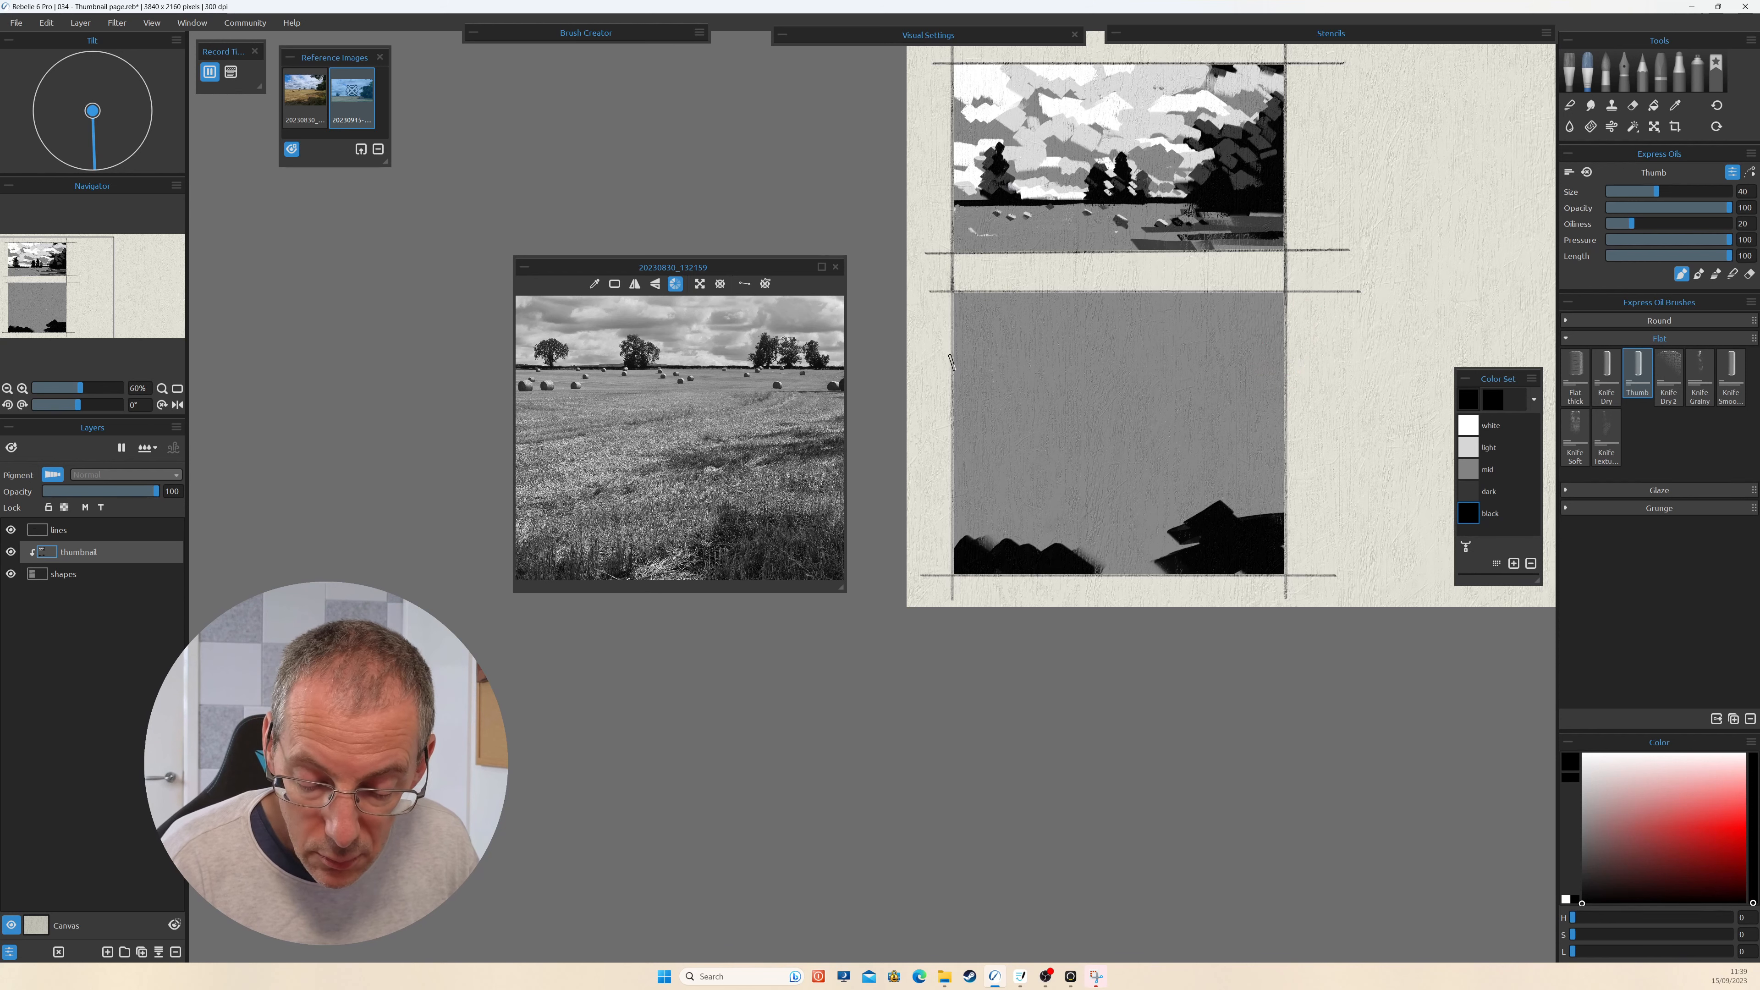
pyautogui.moveTo(950, 362); pyautogui.dragTo(1330, 355)
pyautogui.moveTo(977, 332); pyautogui.dragTo(1084, 341)
pyautogui.moveTo(1191, 325)
pyautogui.mouseDown()
pyautogui.moveTo(1206, 347)
pyautogui.moveTo(1237, 326)
pyautogui.moveTo(1227, 350)
pyautogui.moveTo(1275, 341)
pyautogui.moveTo(1267, 322)
pyautogui.mouseUp()
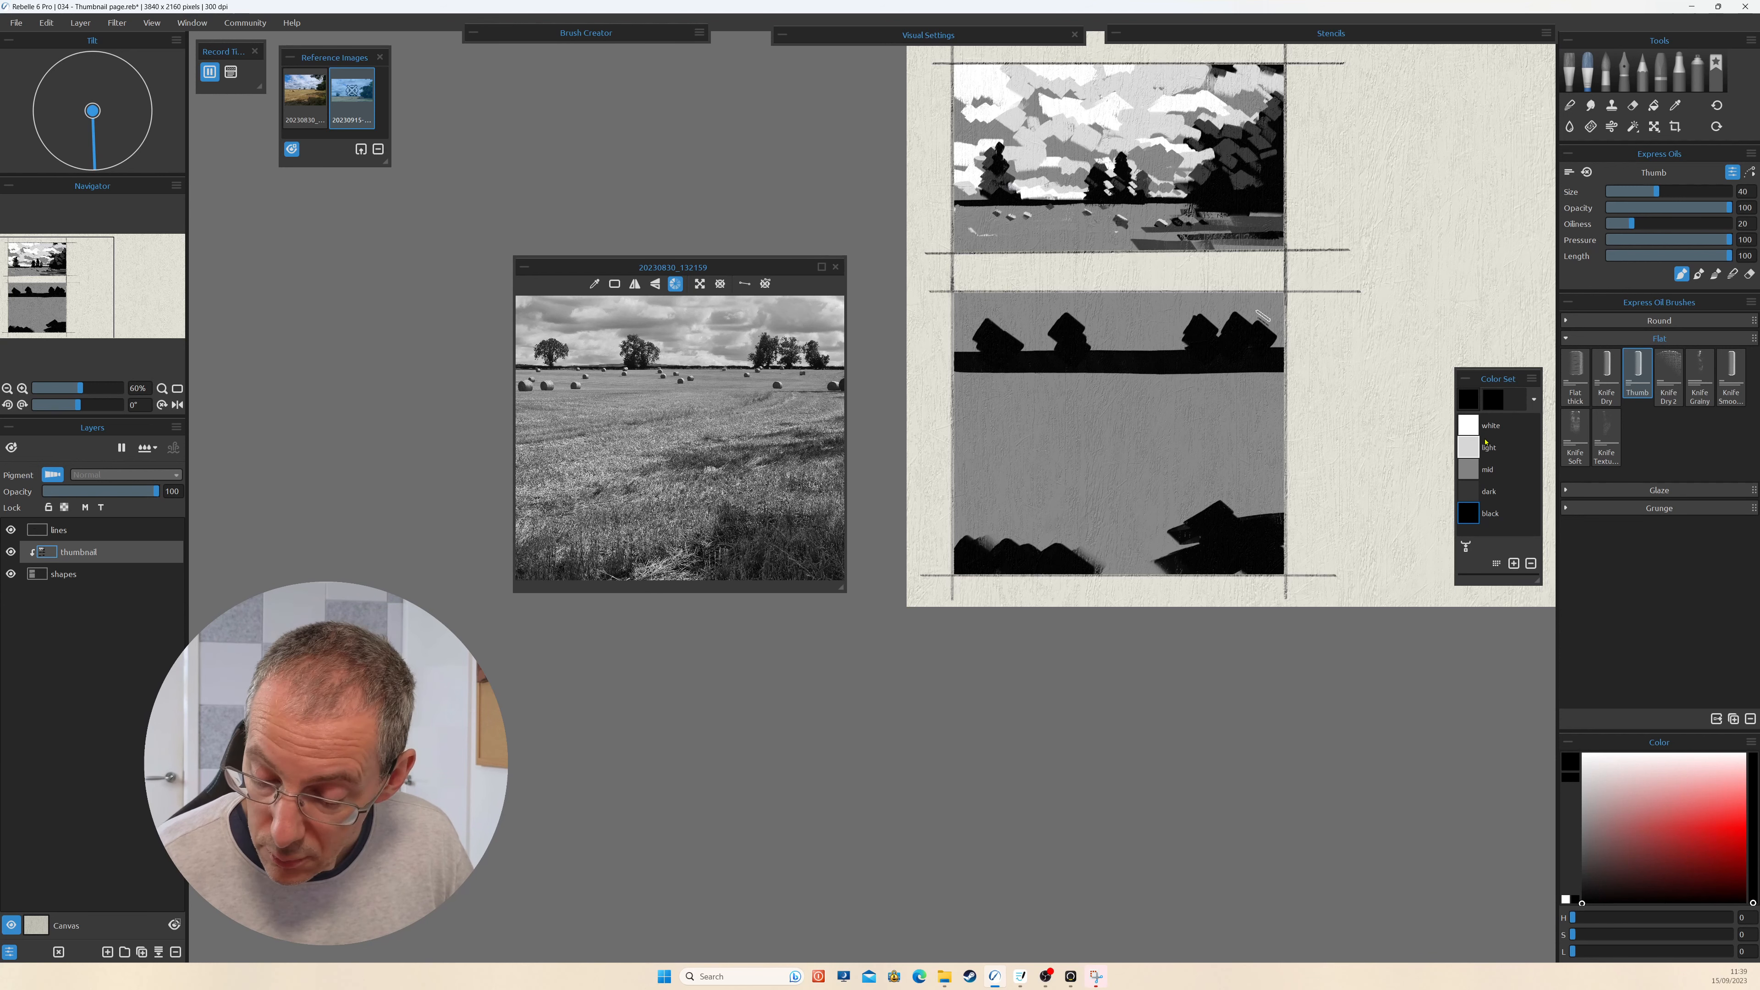
# Paint white cloud patches across the sky and around the trees with the brush at size 30.
pyautogui.click(1468, 424)
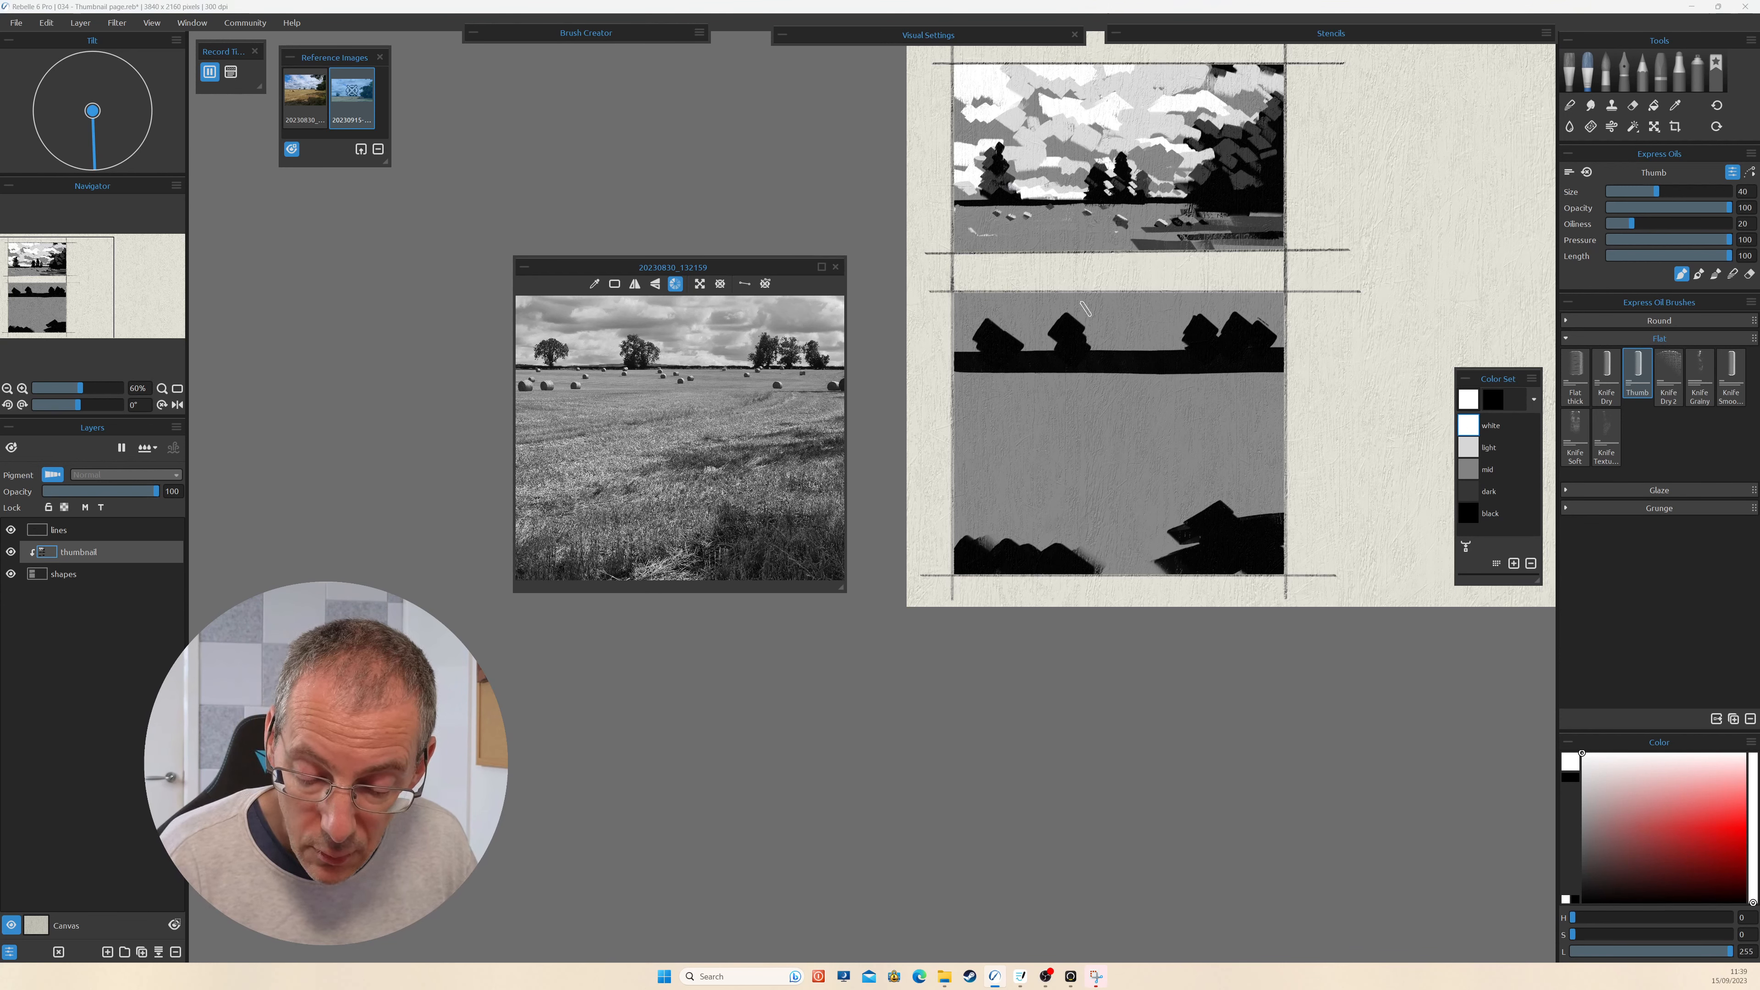
pyautogui.press('[')
pyautogui.press('[')
pyautogui.moveTo(1085, 305)
pyautogui.mouseDown()
pyautogui.moveTo(1125, 292)
pyautogui.moveTo(998, 314)
pyautogui.mouseUp()
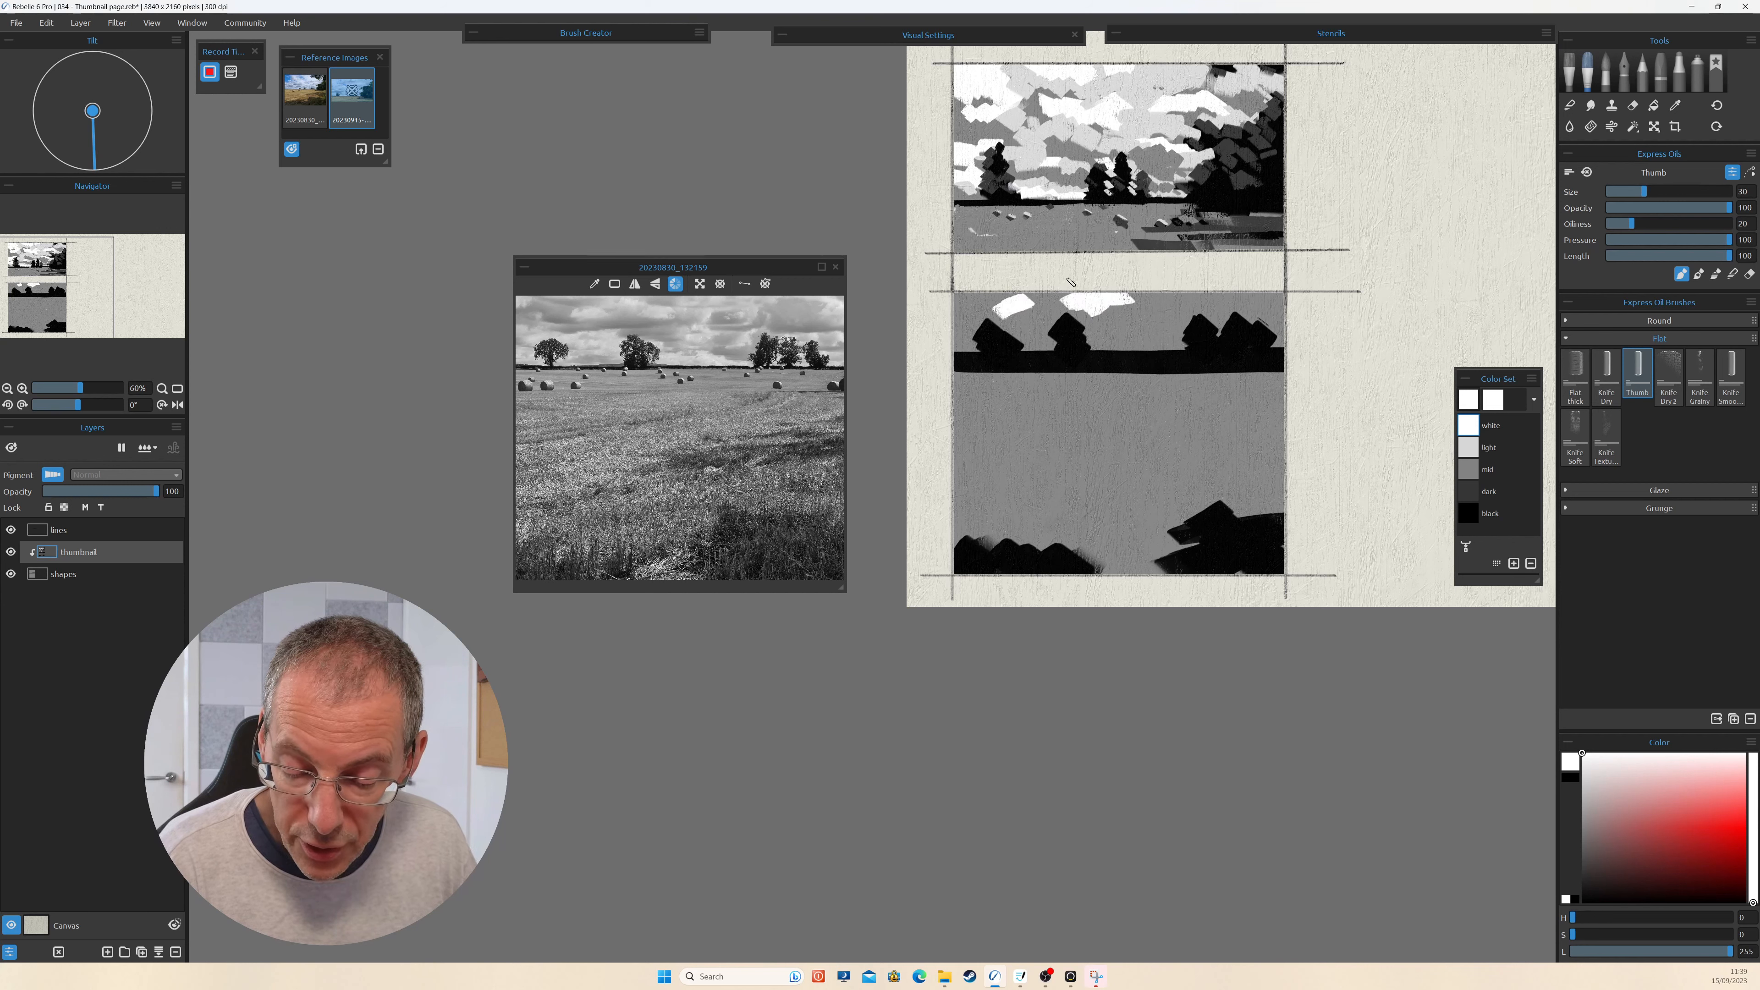
pyautogui.moveTo(1159, 306); pyautogui.dragTo(1168, 299)
pyautogui.moveTo(1098, 345); pyautogui.dragTo(1164, 345)
pyautogui.moveTo(1041, 343)
pyautogui.mouseDown()
pyautogui.moveTo(1024, 346)
pyautogui.moveTo(1039, 322)
pyautogui.mouseUp()
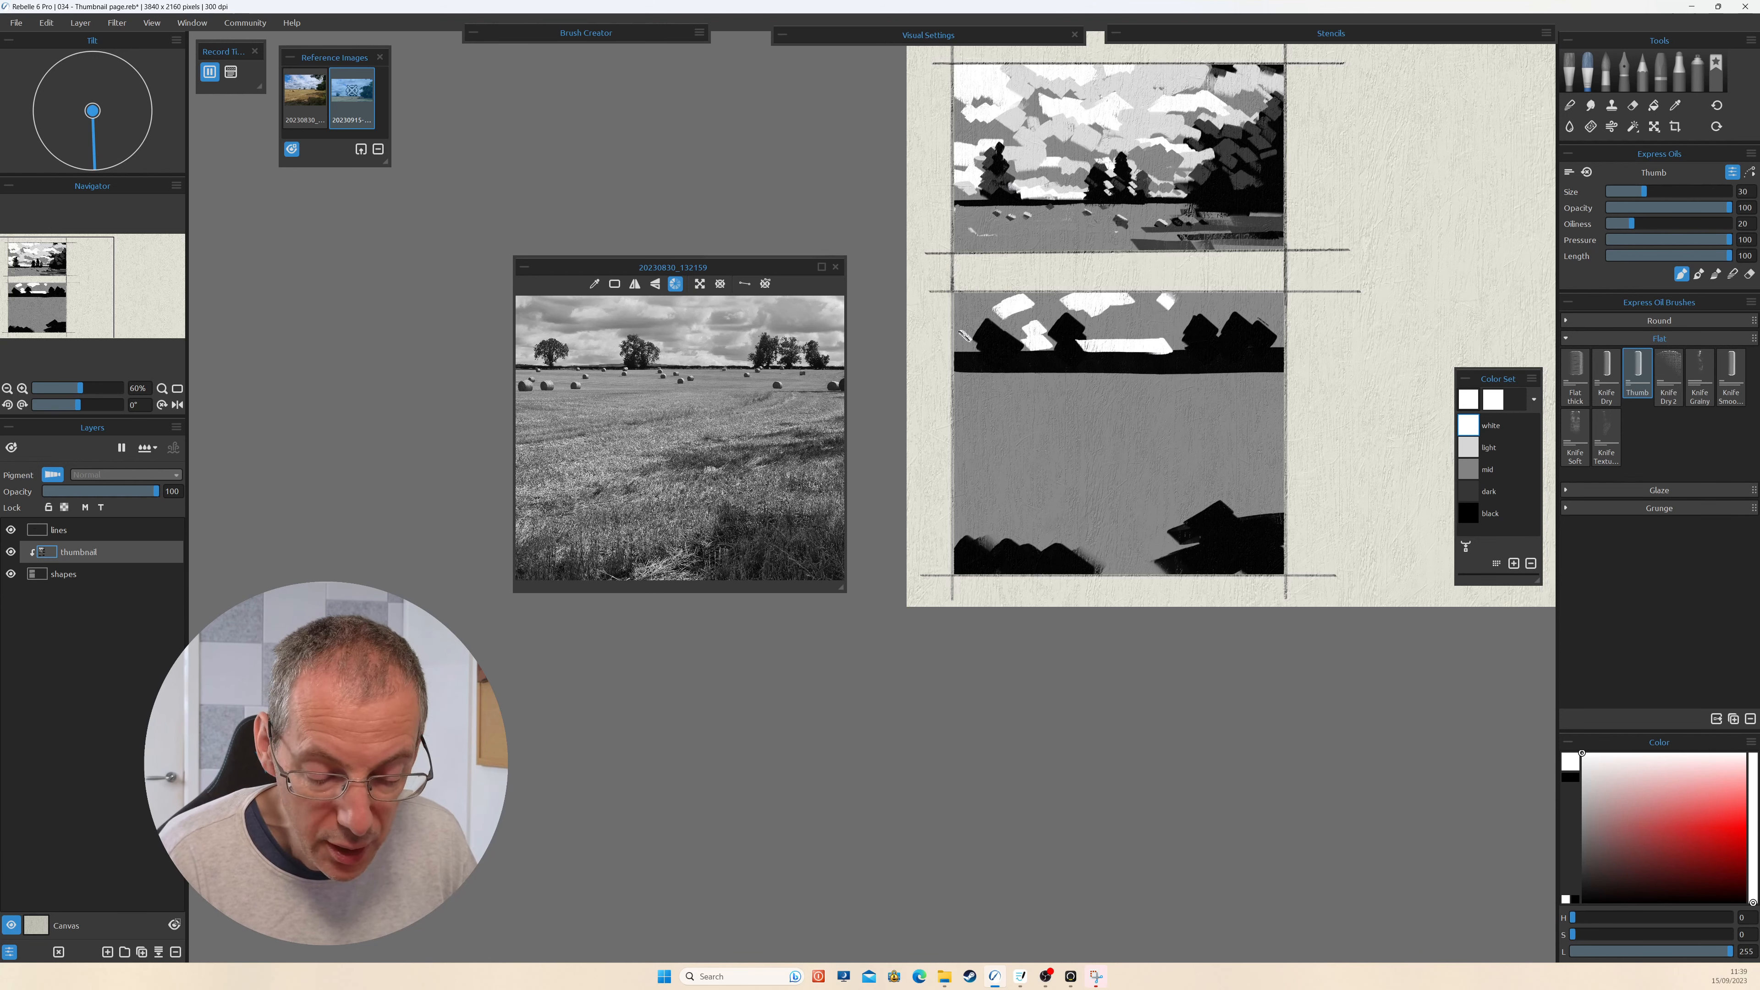
pyautogui.moveTo(963, 335); pyautogui.dragTo(975, 332)
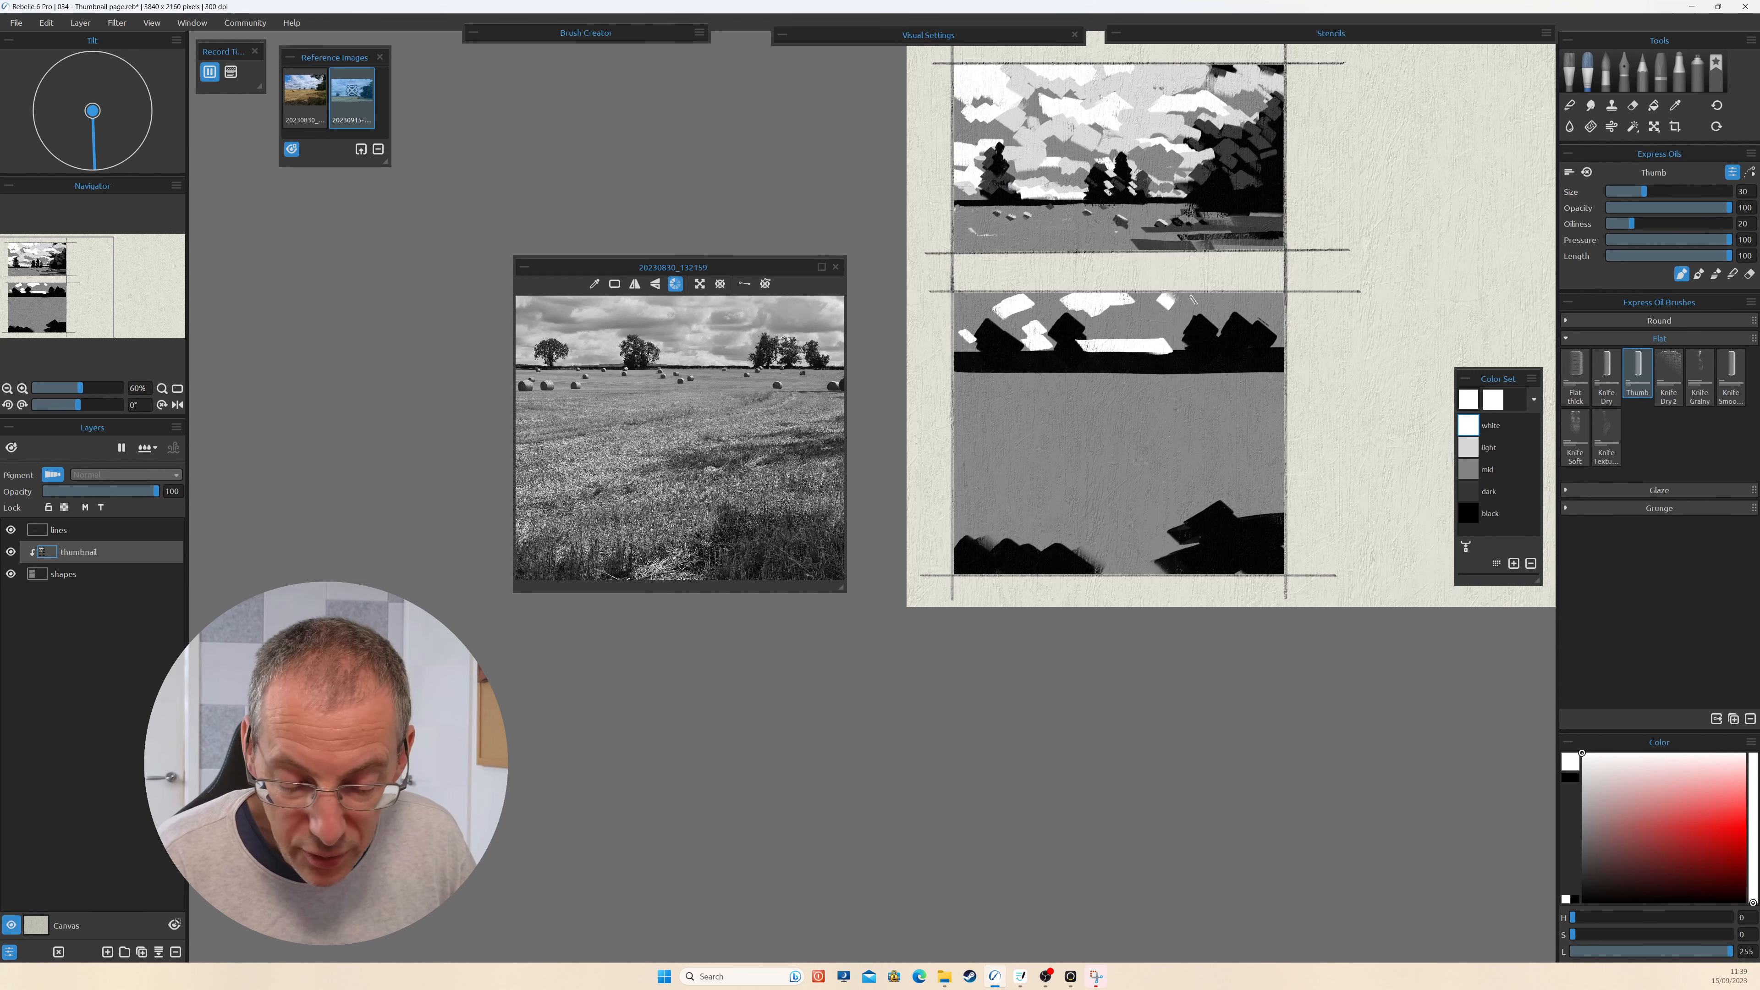
pyautogui.moveTo(1206, 296)
pyautogui.mouseDown()
pyautogui.moveTo(1284, 299)
pyautogui.moveTo(1281, 339)
pyautogui.mouseUp()
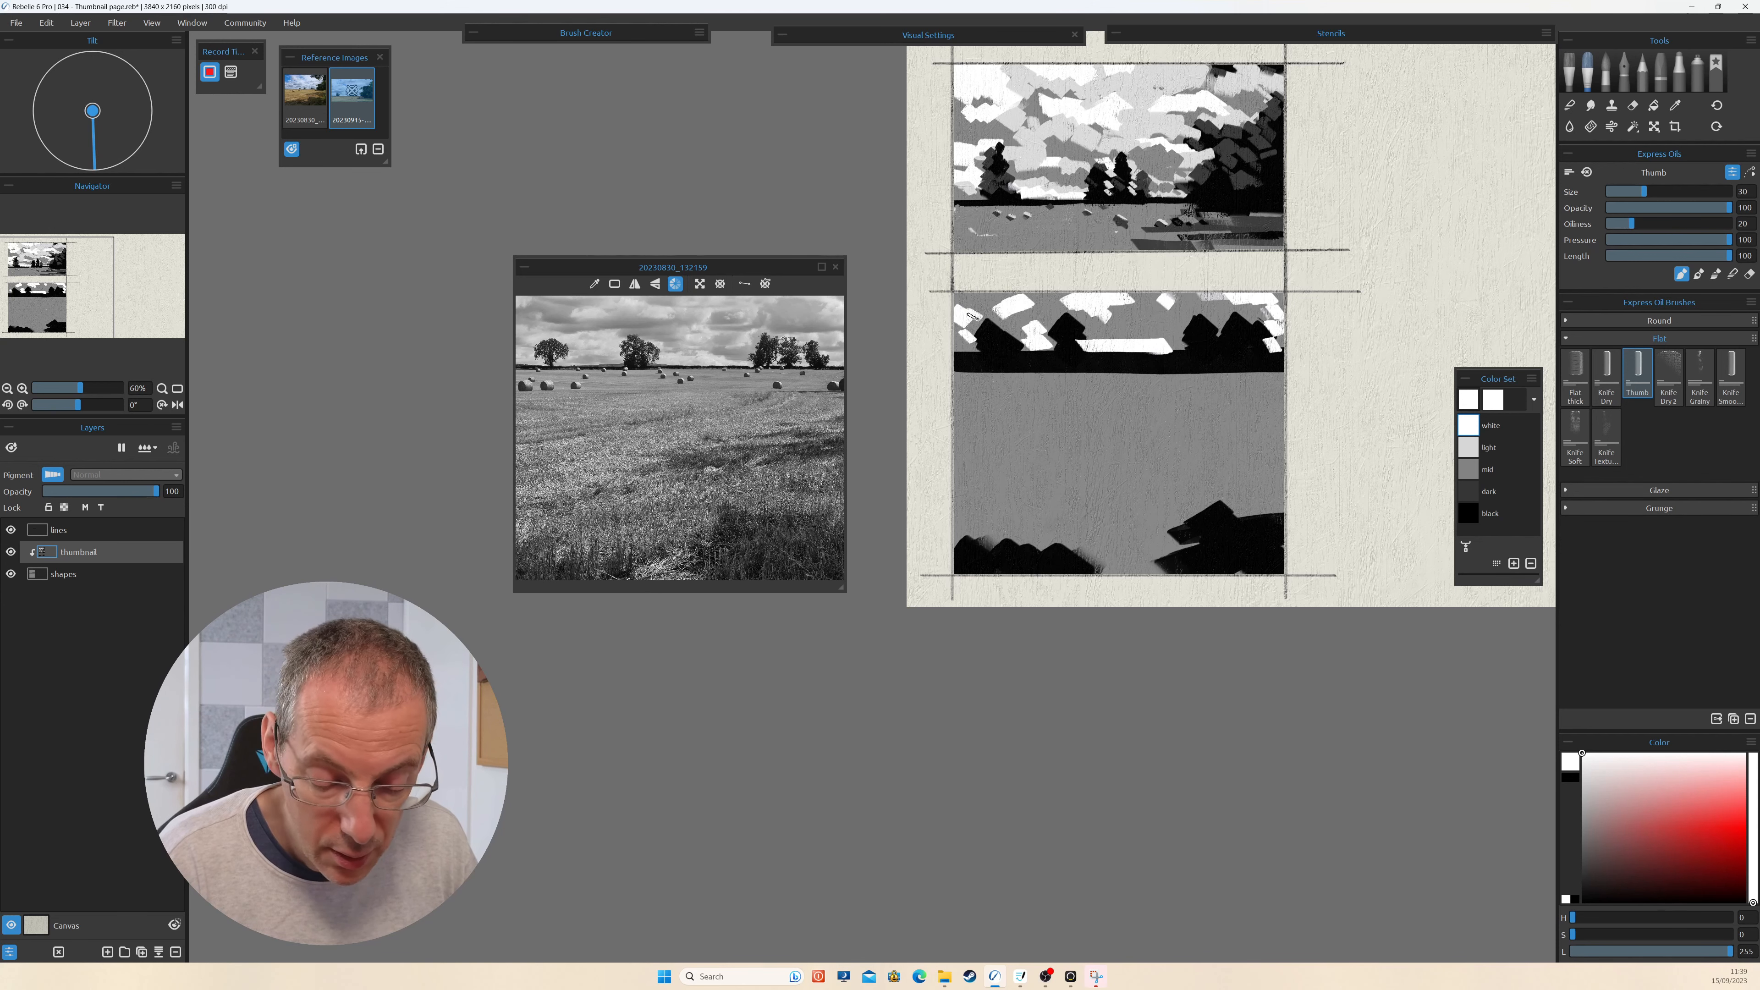
# Add light grey patches among the white clouds and between the trees in the second thumbnail.
pyautogui.click(1468, 447)
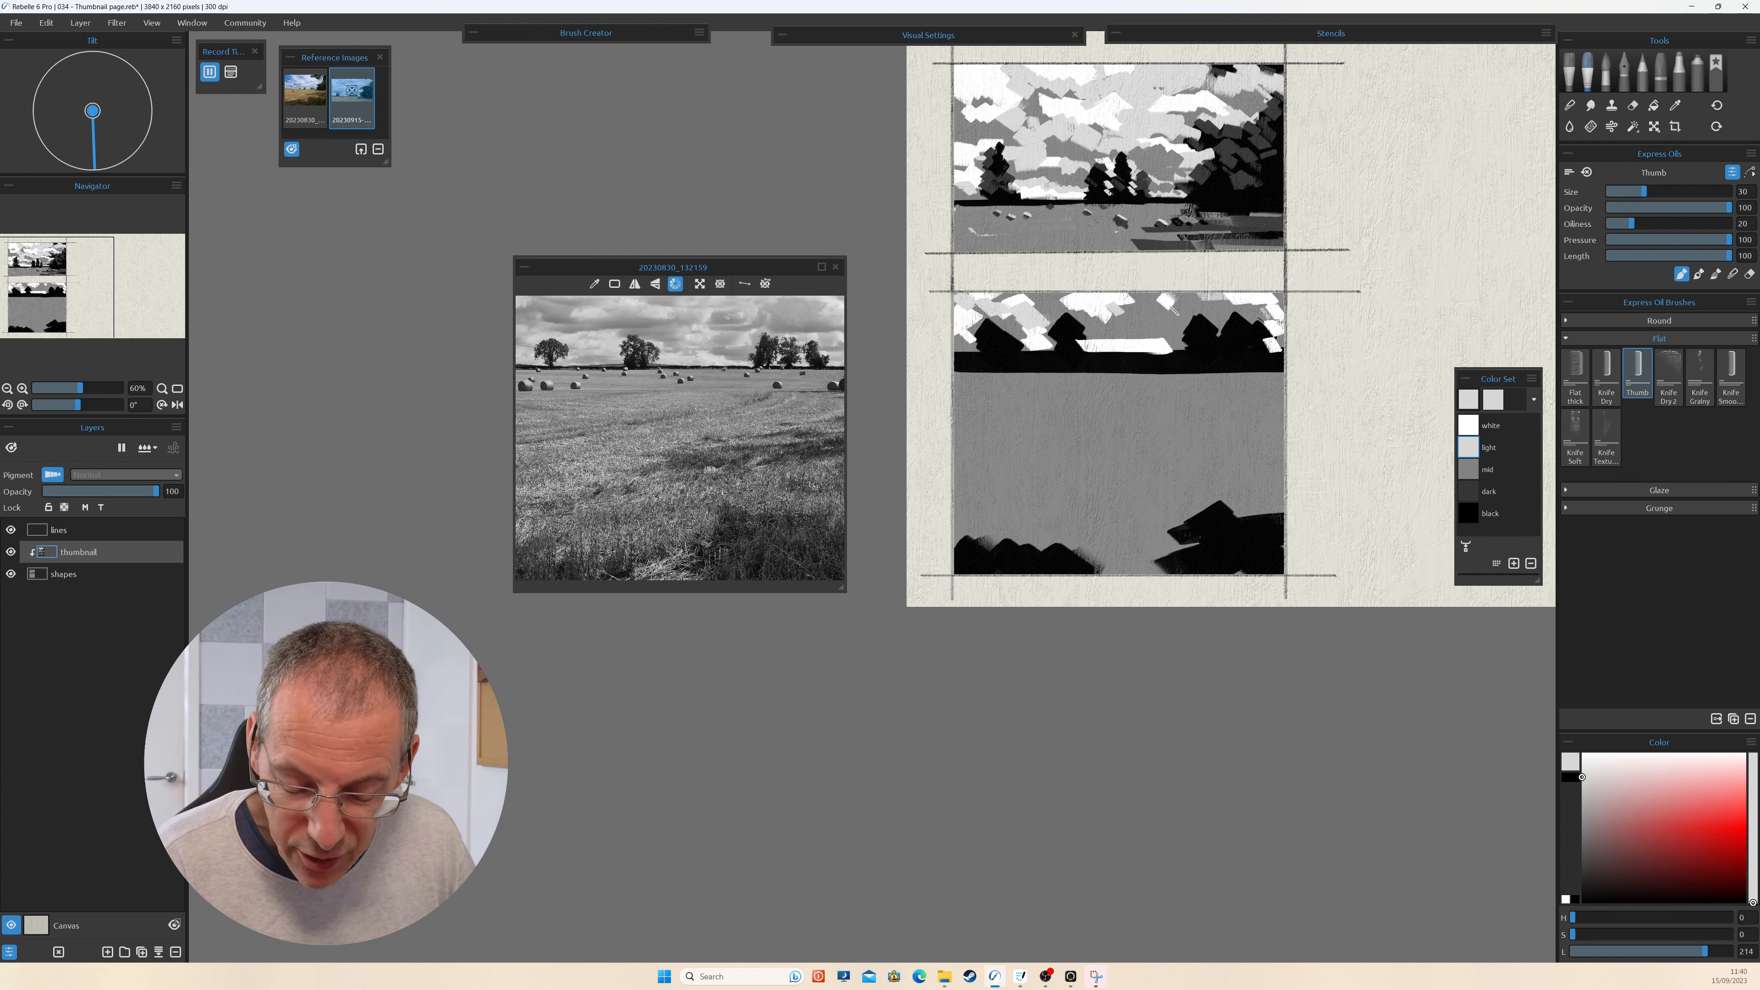
pyautogui.moveTo(1212, 305); pyautogui.dragTo(1277, 308)
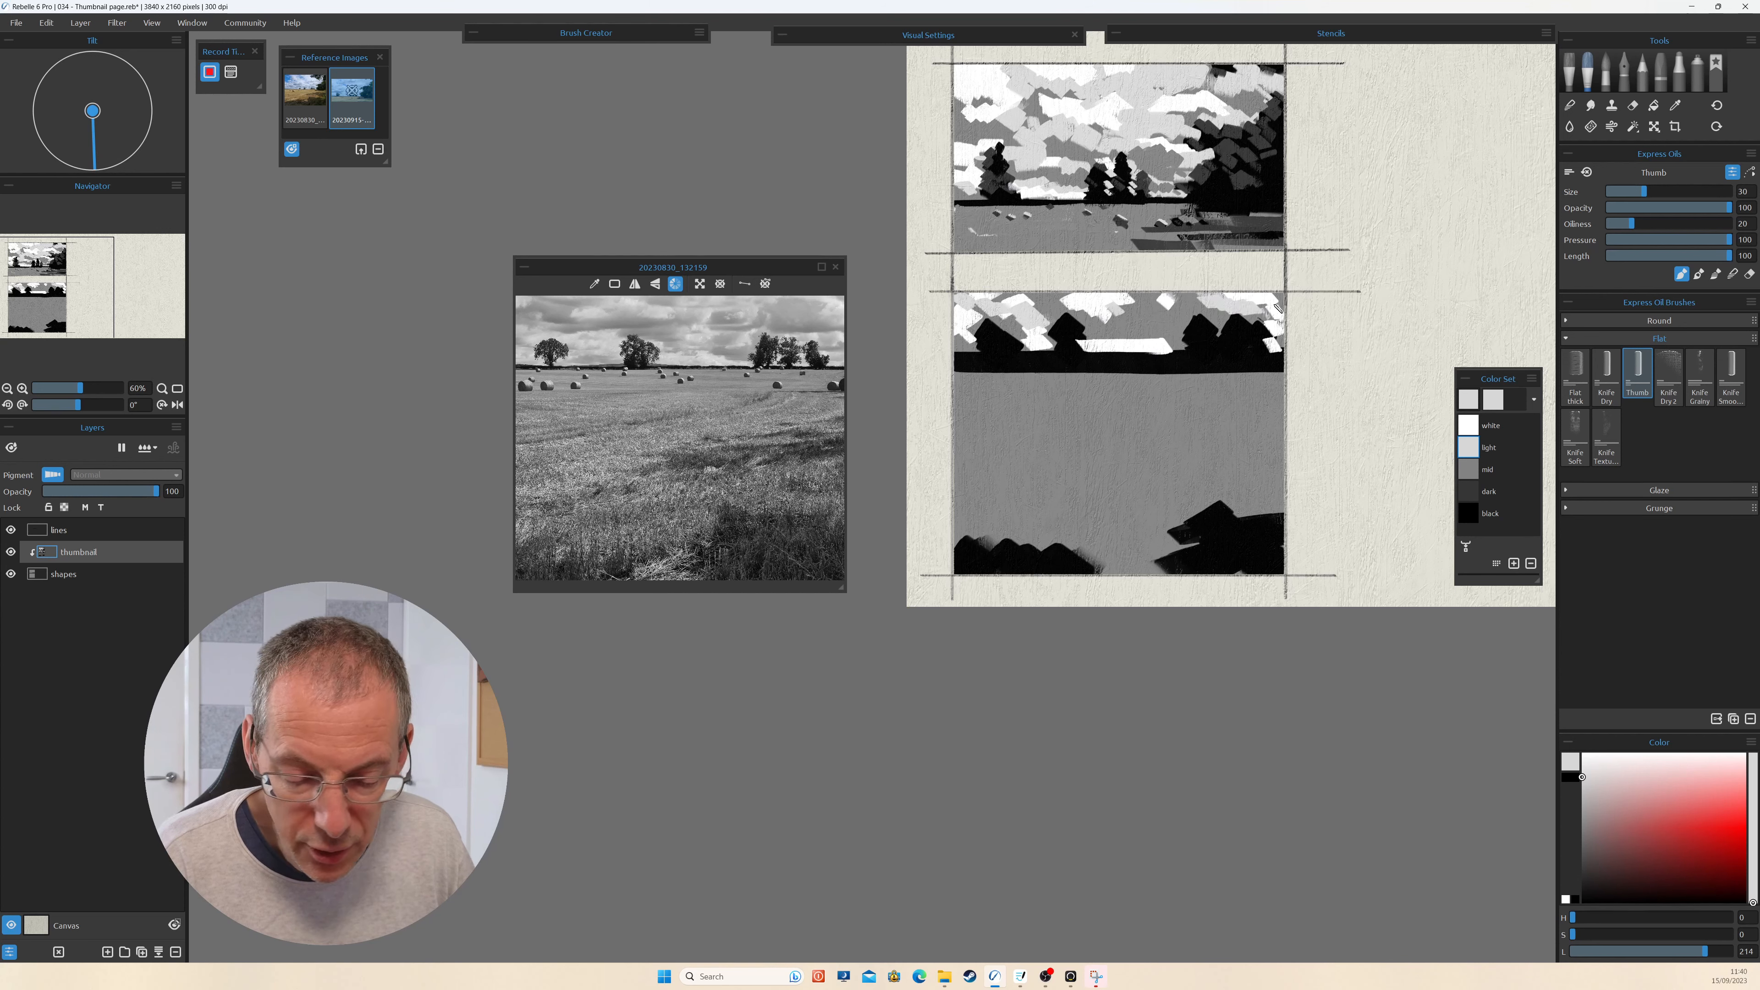
pyautogui.moveTo(1155, 314)
pyautogui.mouseDown()
pyautogui.moveTo(1195, 299)
pyautogui.moveTo(1195, 276)
pyautogui.moveTo(1114, 307)
pyautogui.moveTo(1194, 313)
pyautogui.moveTo(1139, 310)
pyautogui.moveTo(1137, 346)
pyautogui.moveTo(1131, 329)
pyautogui.moveTo(1214, 302)
pyautogui.mouseUp()
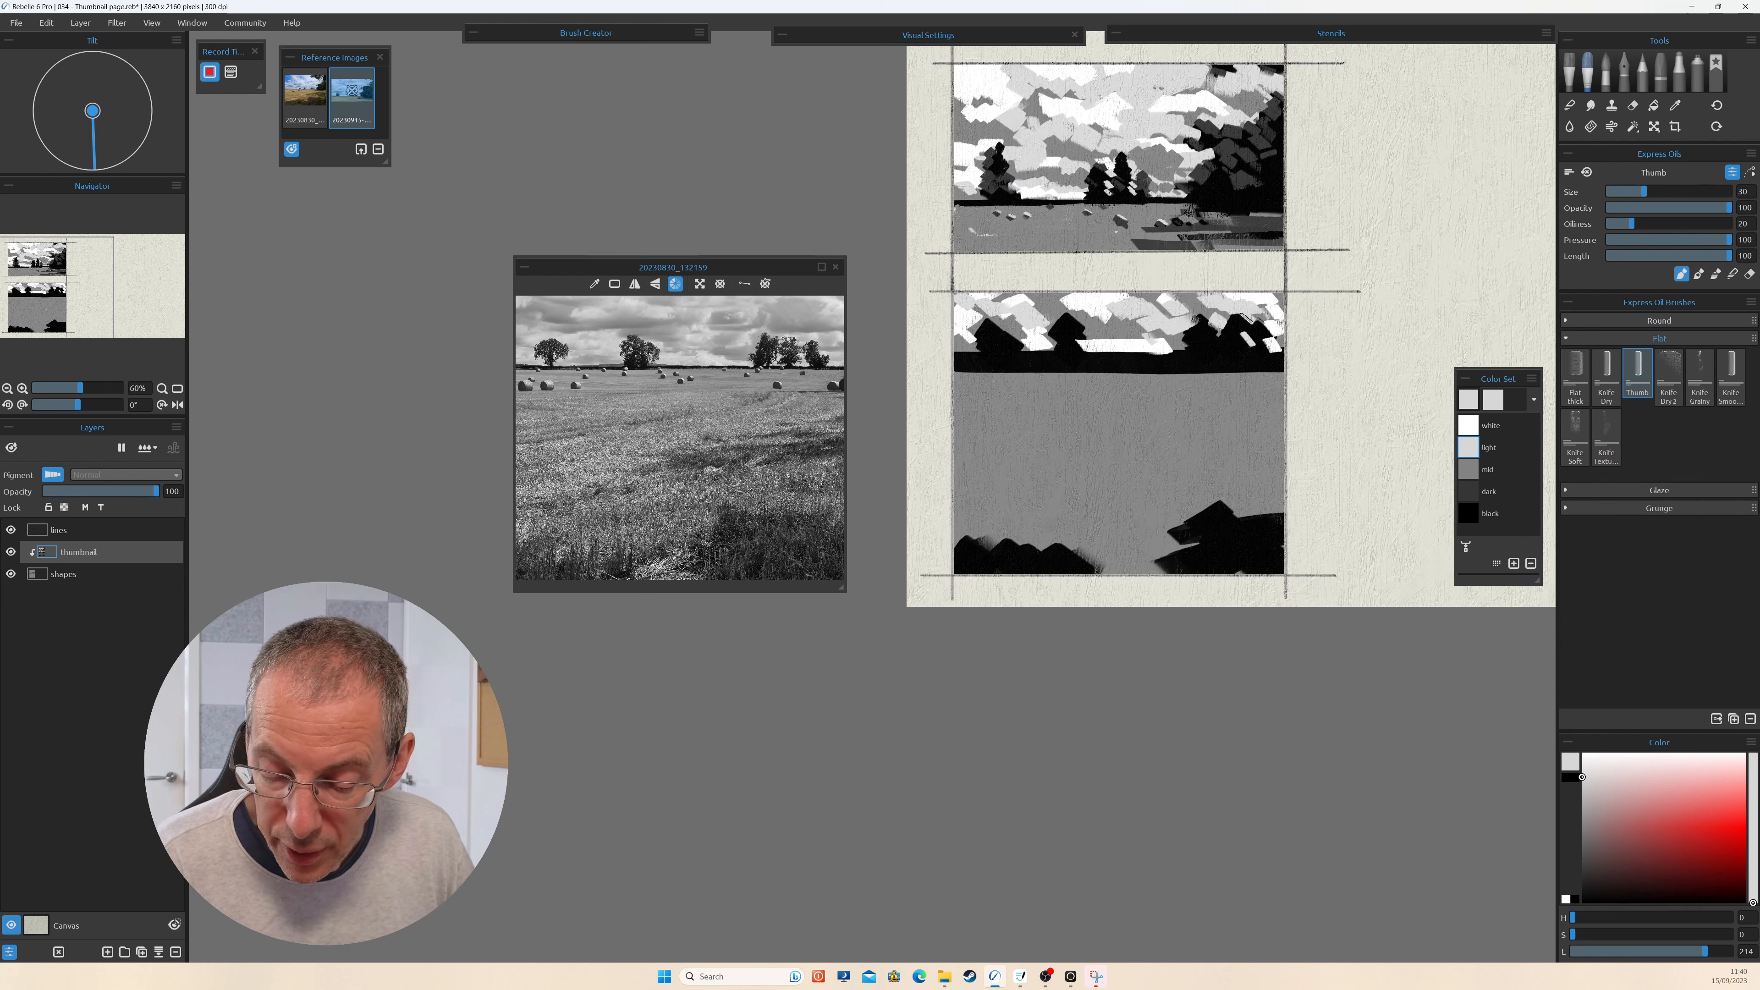
pyautogui.moveTo(1246, 318); pyautogui.dragTo(1245, 323)
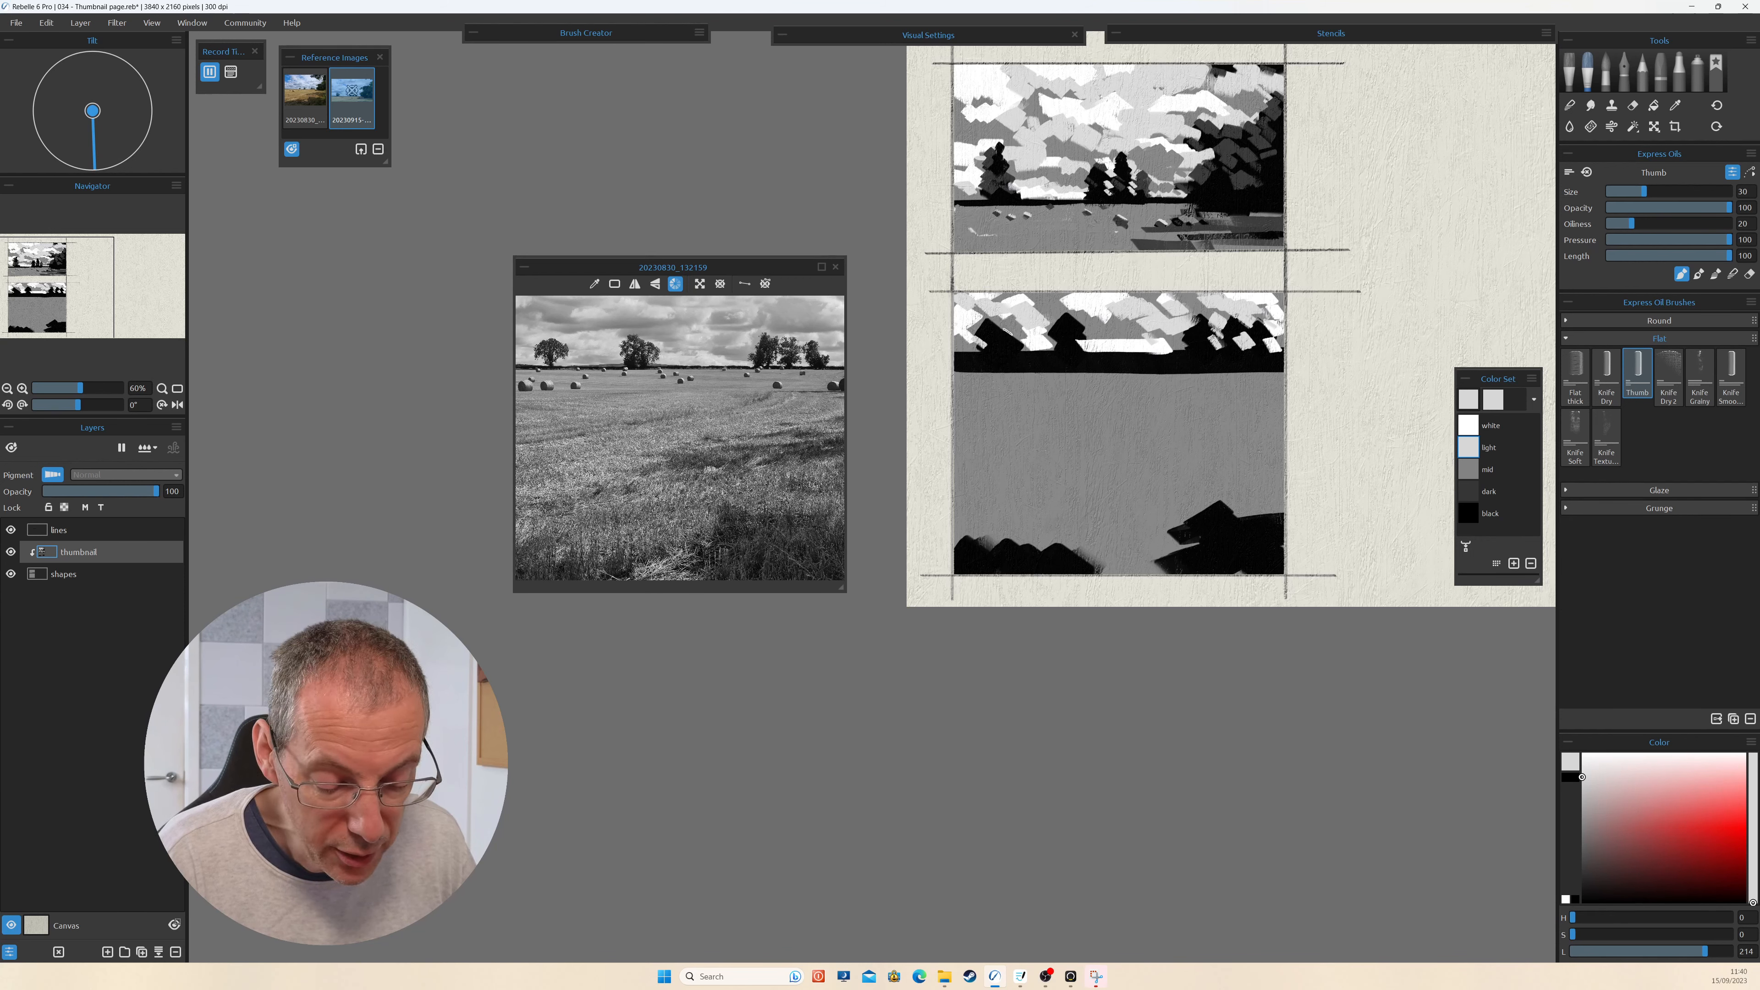
pyautogui.moveTo(1007, 331); pyautogui.dragTo(1017, 330)
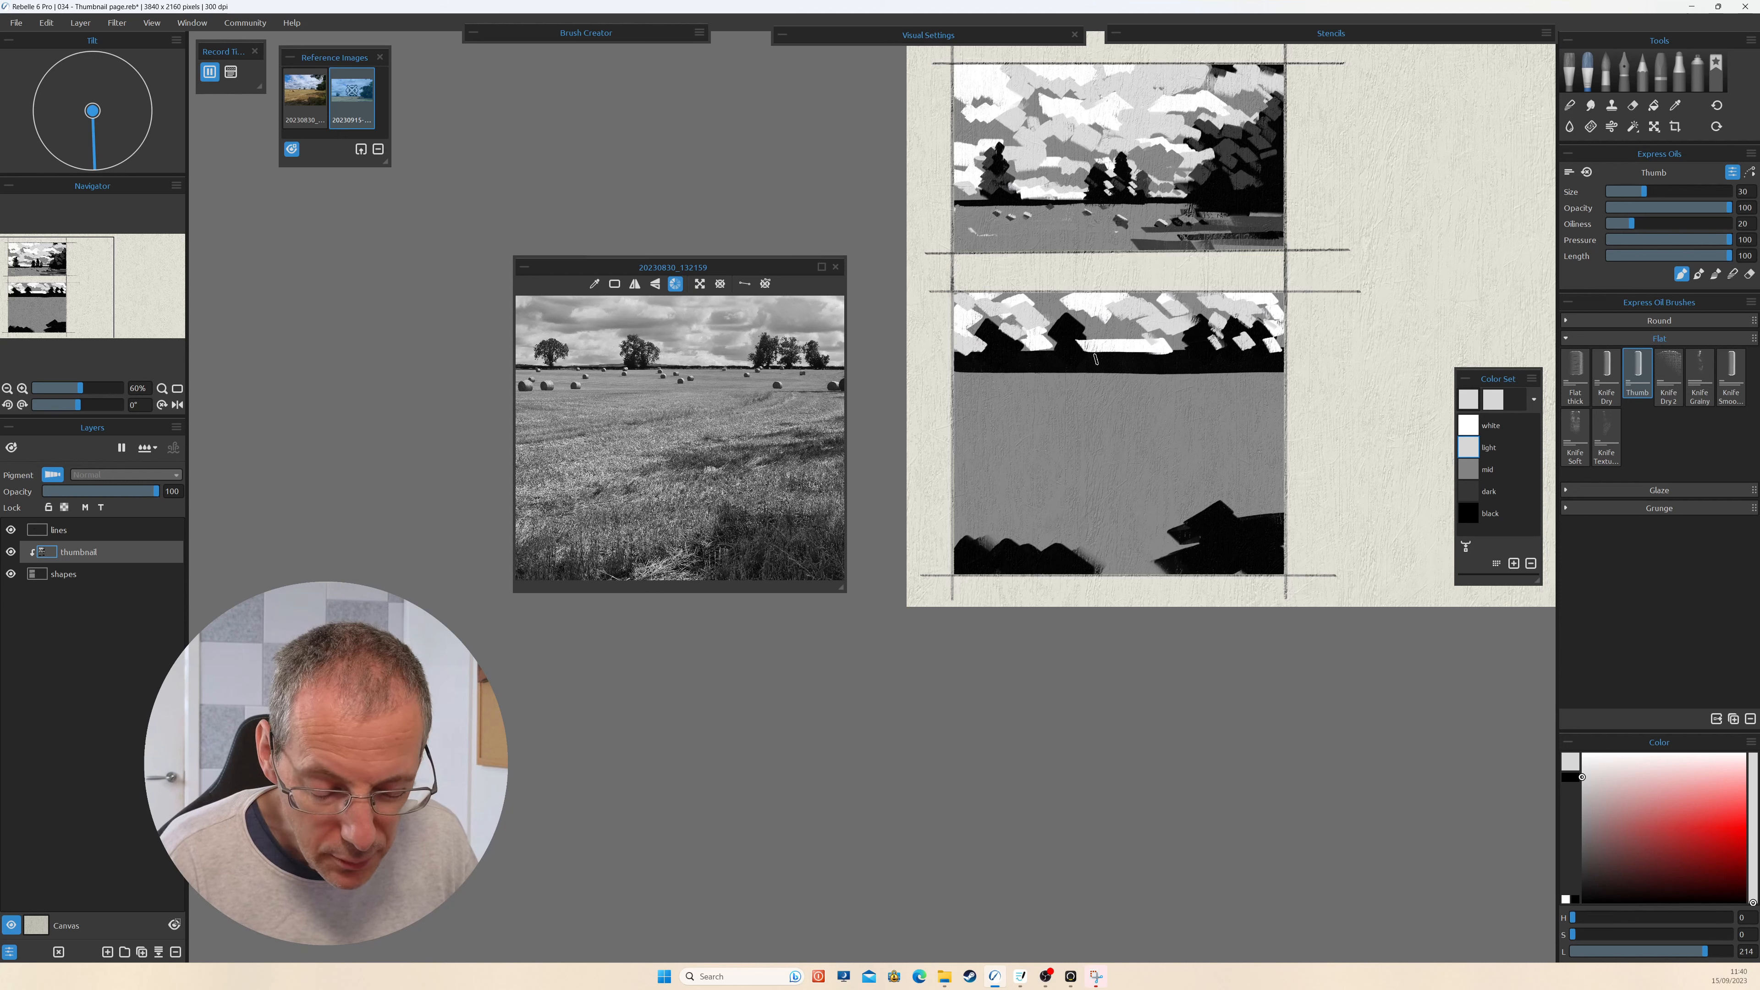
# Paint broad light grey horizontal bands across the upper part of the field below the hedge.
pyautogui.moveTo(965, 375)
pyautogui.mouseDown()
pyautogui.moveTo(1341, 323)
pyautogui.moveTo(1125, 392)
pyautogui.mouseUp()
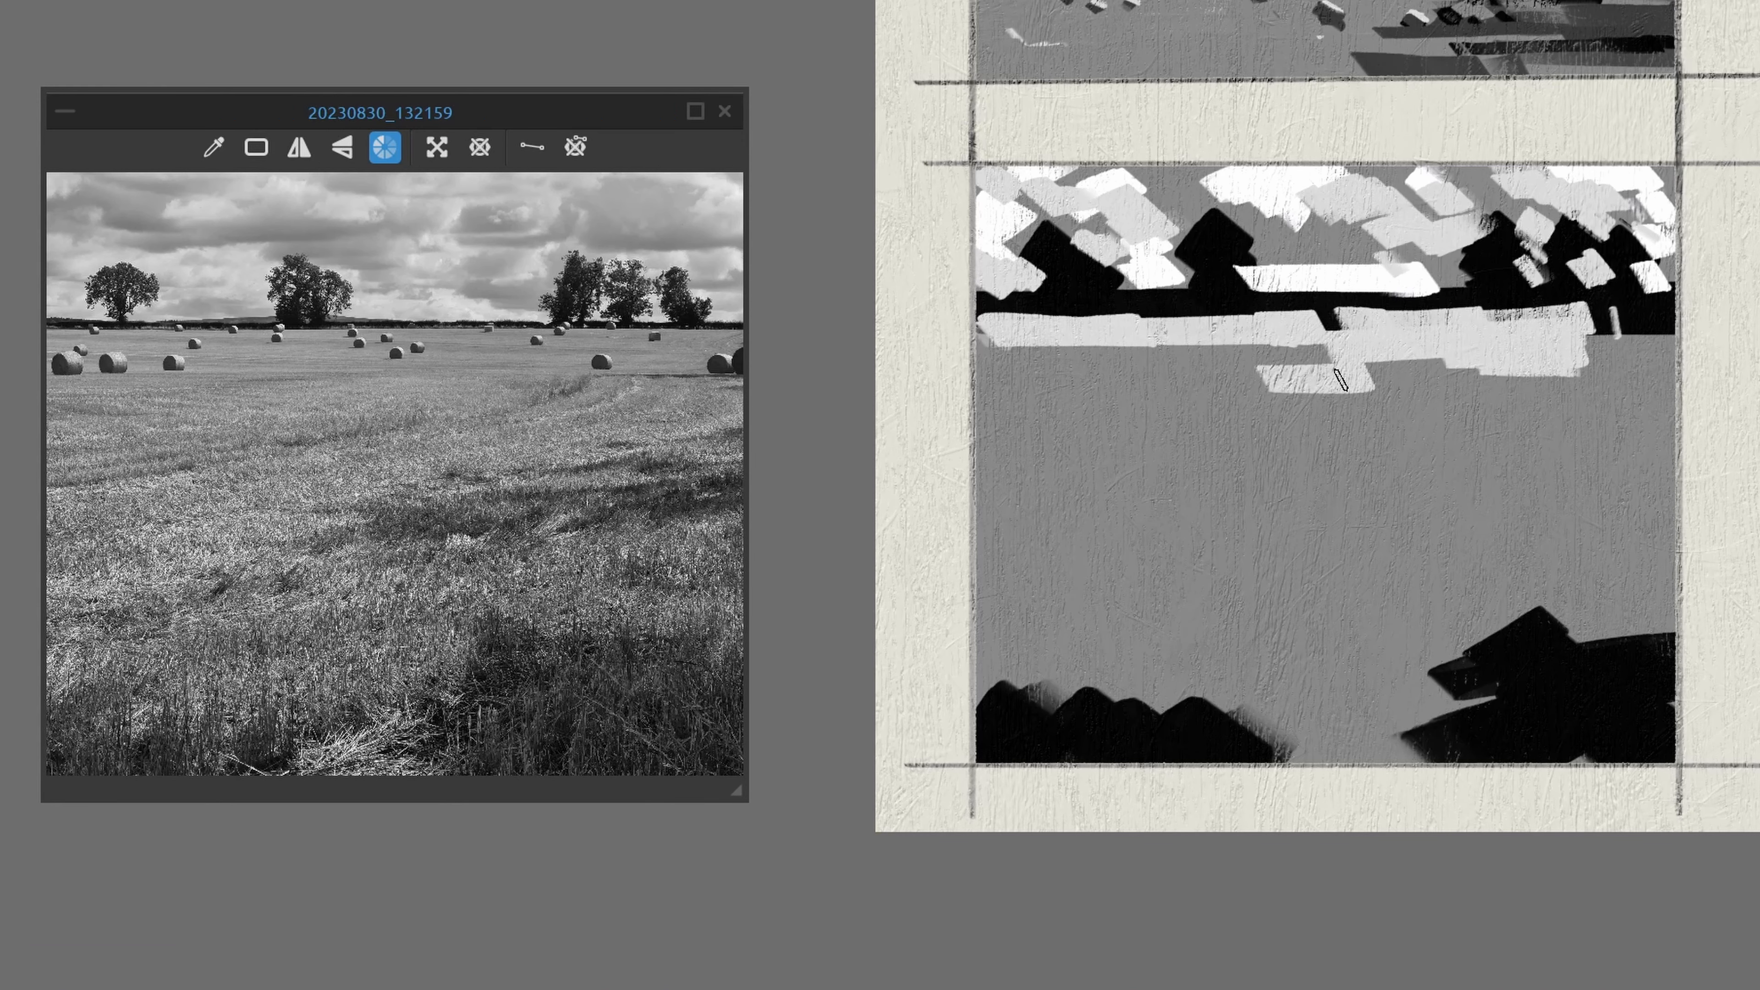
pyautogui.moveTo(1340, 379)
pyautogui.mouseDown()
pyautogui.moveTo(997, 417)
pyautogui.moveTo(1011, 451)
pyautogui.moveTo(1681, 424)
pyautogui.moveTo(1251, 485)
pyautogui.mouseUp()
pyautogui.moveTo(1368, 490); pyautogui.dragTo(1472, 491)
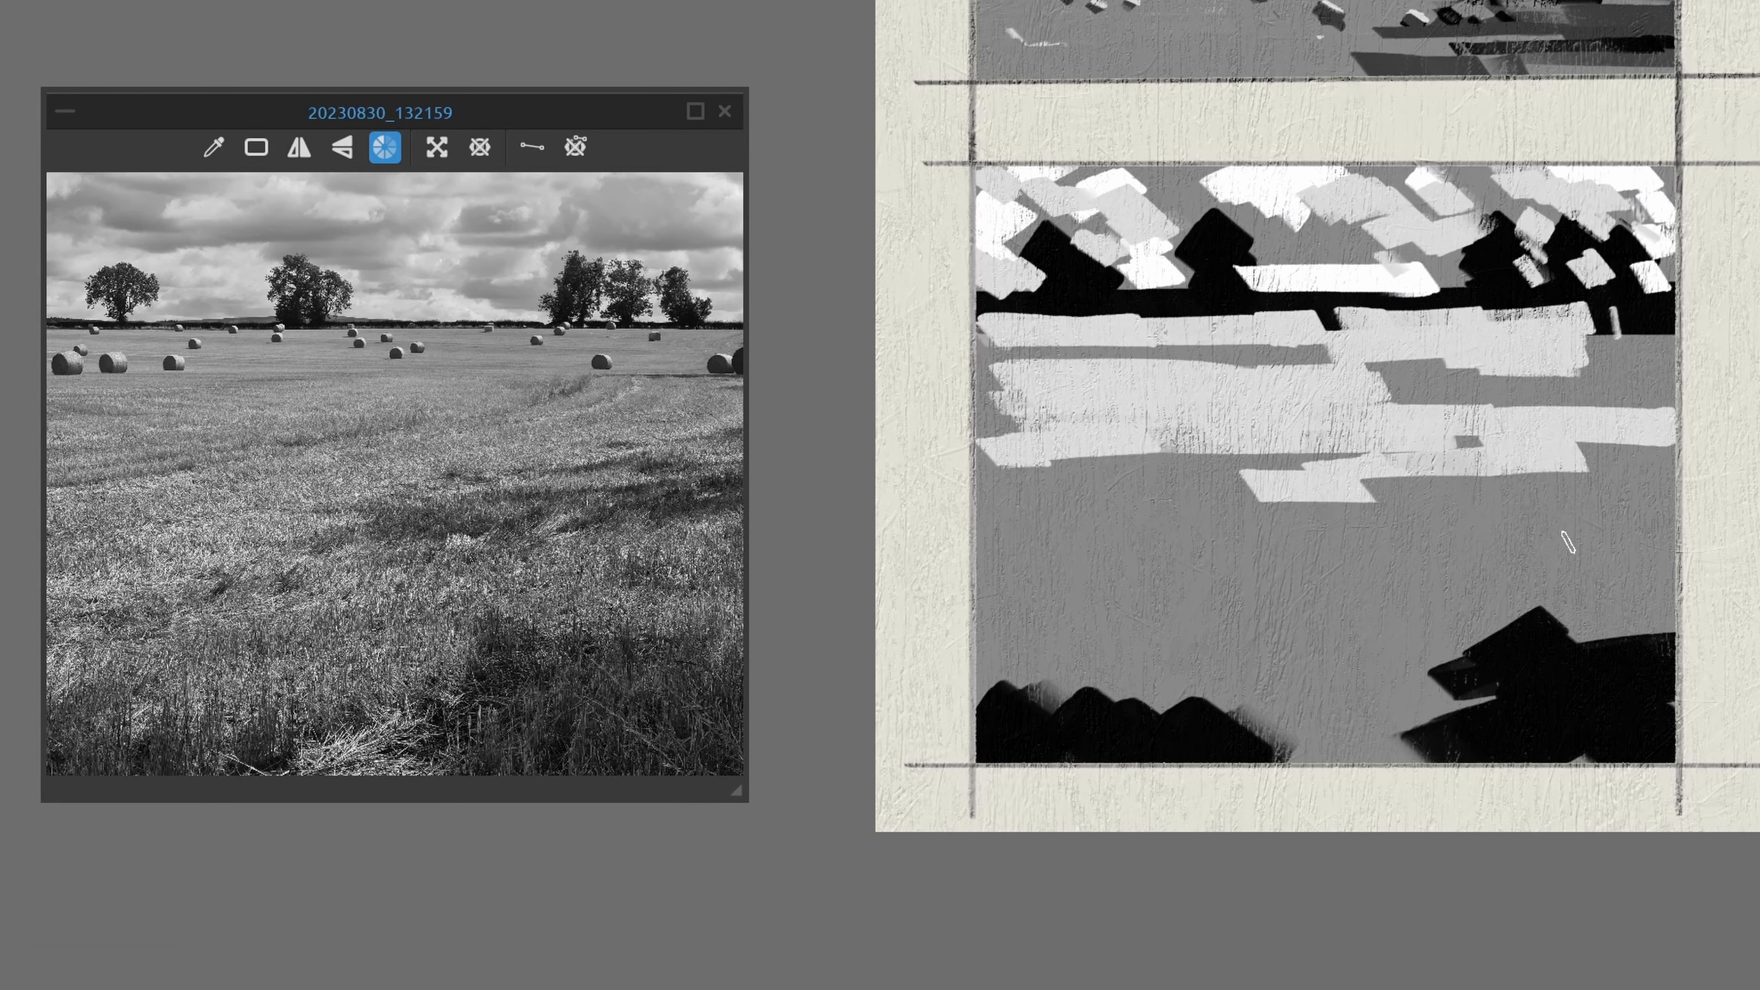
# Paint dark grey shadow shapes over the foreground, a curving track across the mid-field and small dark patches near the hedge.
pyautogui.moveTo(1617, 527); pyautogui.dragTo(1401, 530)
pyautogui.moveTo(1401, 530)
pyautogui.mouseDown()
pyautogui.moveTo(1703, 525)
pyautogui.moveTo(1427, 589)
pyautogui.moveTo(1441, 638)
pyautogui.moveTo(1240, 600)
pyautogui.moveTo(1300, 697)
pyautogui.moveTo(1080, 658)
pyautogui.moveTo(1252, 495)
pyautogui.mouseUp()
pyautogui.moveTo(1451, 395); pyautogui.dragTo(1143, 485)
pyautogui.moveTo(1031, 471)
pyautogui.mouseDown()
pyautogui.moveTo(1663, 407)
pyautogui.moveTo(1386, 406)
pyautogui.moveTo(1475, 378)
pyautogui.moveTo(1463, 339)
pyautogui.mouseUp()
pyautogui.click(1564, 354)
pyautogui.moveTo(1535, 322); pyautogui.dragTo(1662, 322)
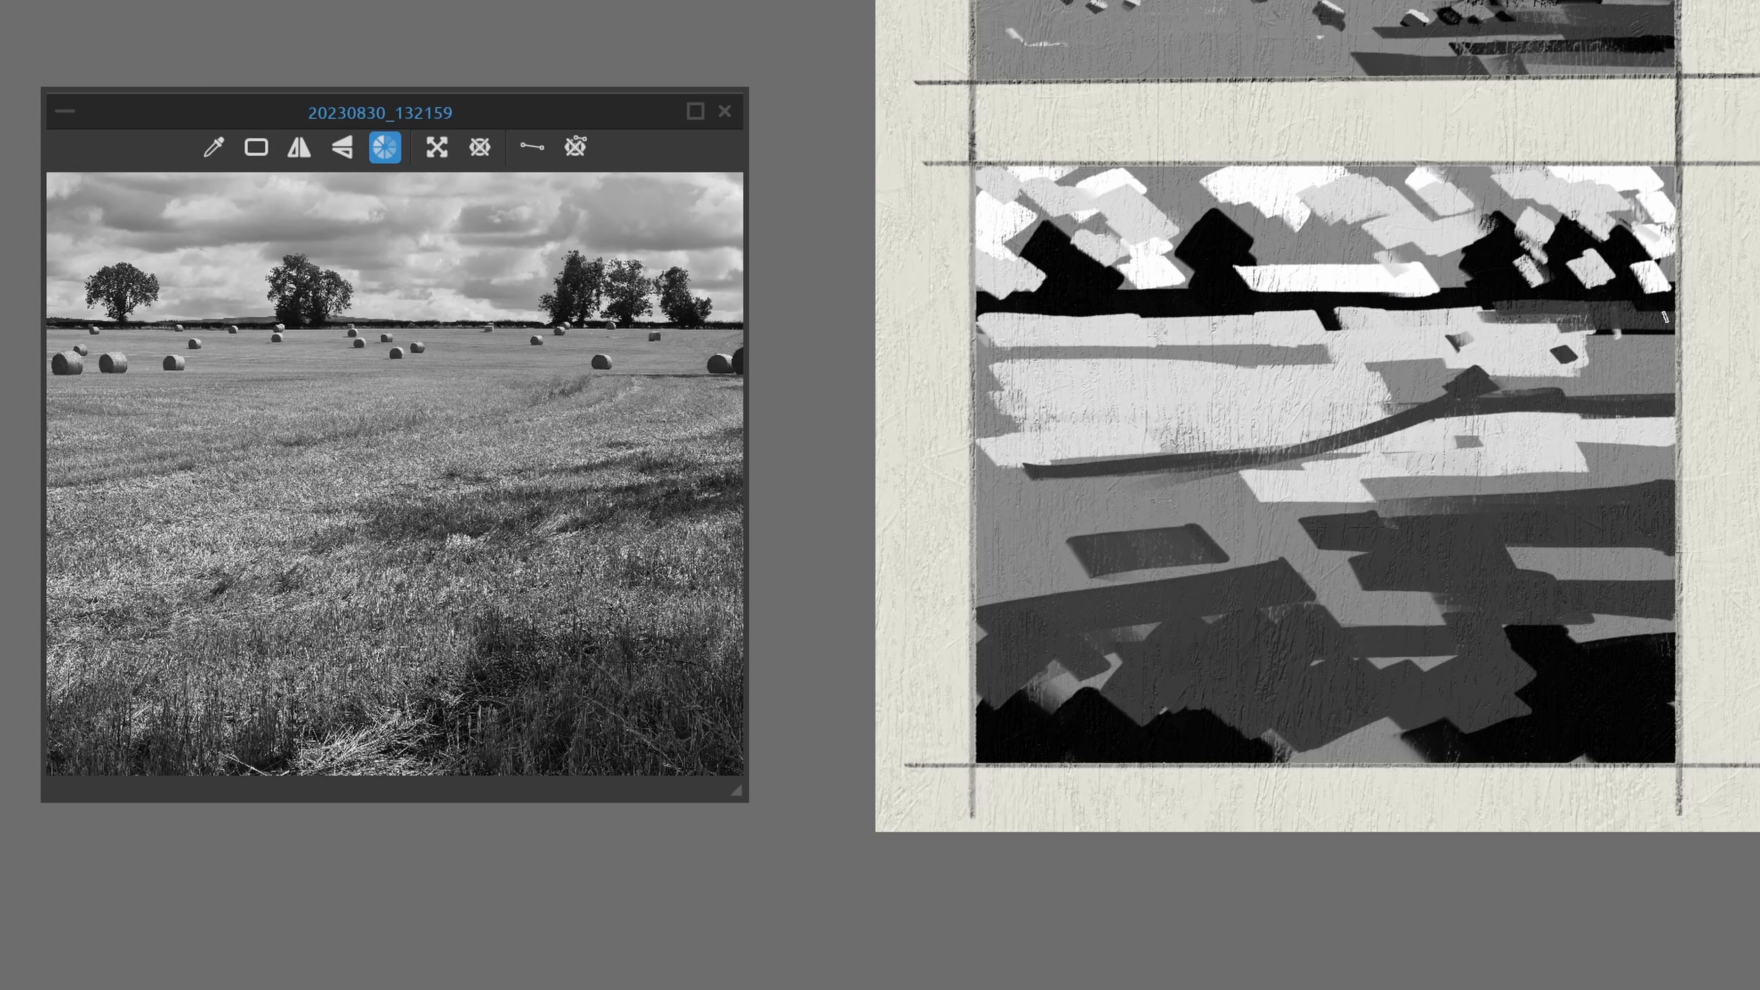
# Add dark grey strokes along the base of the hedge line and a touch in the right-hand trees.
pyautogui.moveTo(1601, 251); pyautogui.dragTo(1631, 242)
pyautogui.moveTo(1416, 309)
pyautogui.mouseDown()
pyautogui.moveTo(1651, 292)
pyautogui.moveTo(1351, 310)
pyautogui.mouseUp()
pyautogui.moveTo(1333, 313); pyautogui.dragTo(1317, 316)
pyautogui.moveTo(1182, 310)
pyautogui.mouseDown()
pyautogui.moveTo(984, 316)
pyautogui.moveTo(1153, 313)
pyautogui.mouseUp()
pyautogui.moveTo(1233, 310); pyautogui.dragTo(1250, 310)
# Dab dark grey foliage marks onto the black left and middle trees.
pyautogui.click(1050, 237)
pyautogui.click(1082, 246)
pyautogui.click(1099, 261)
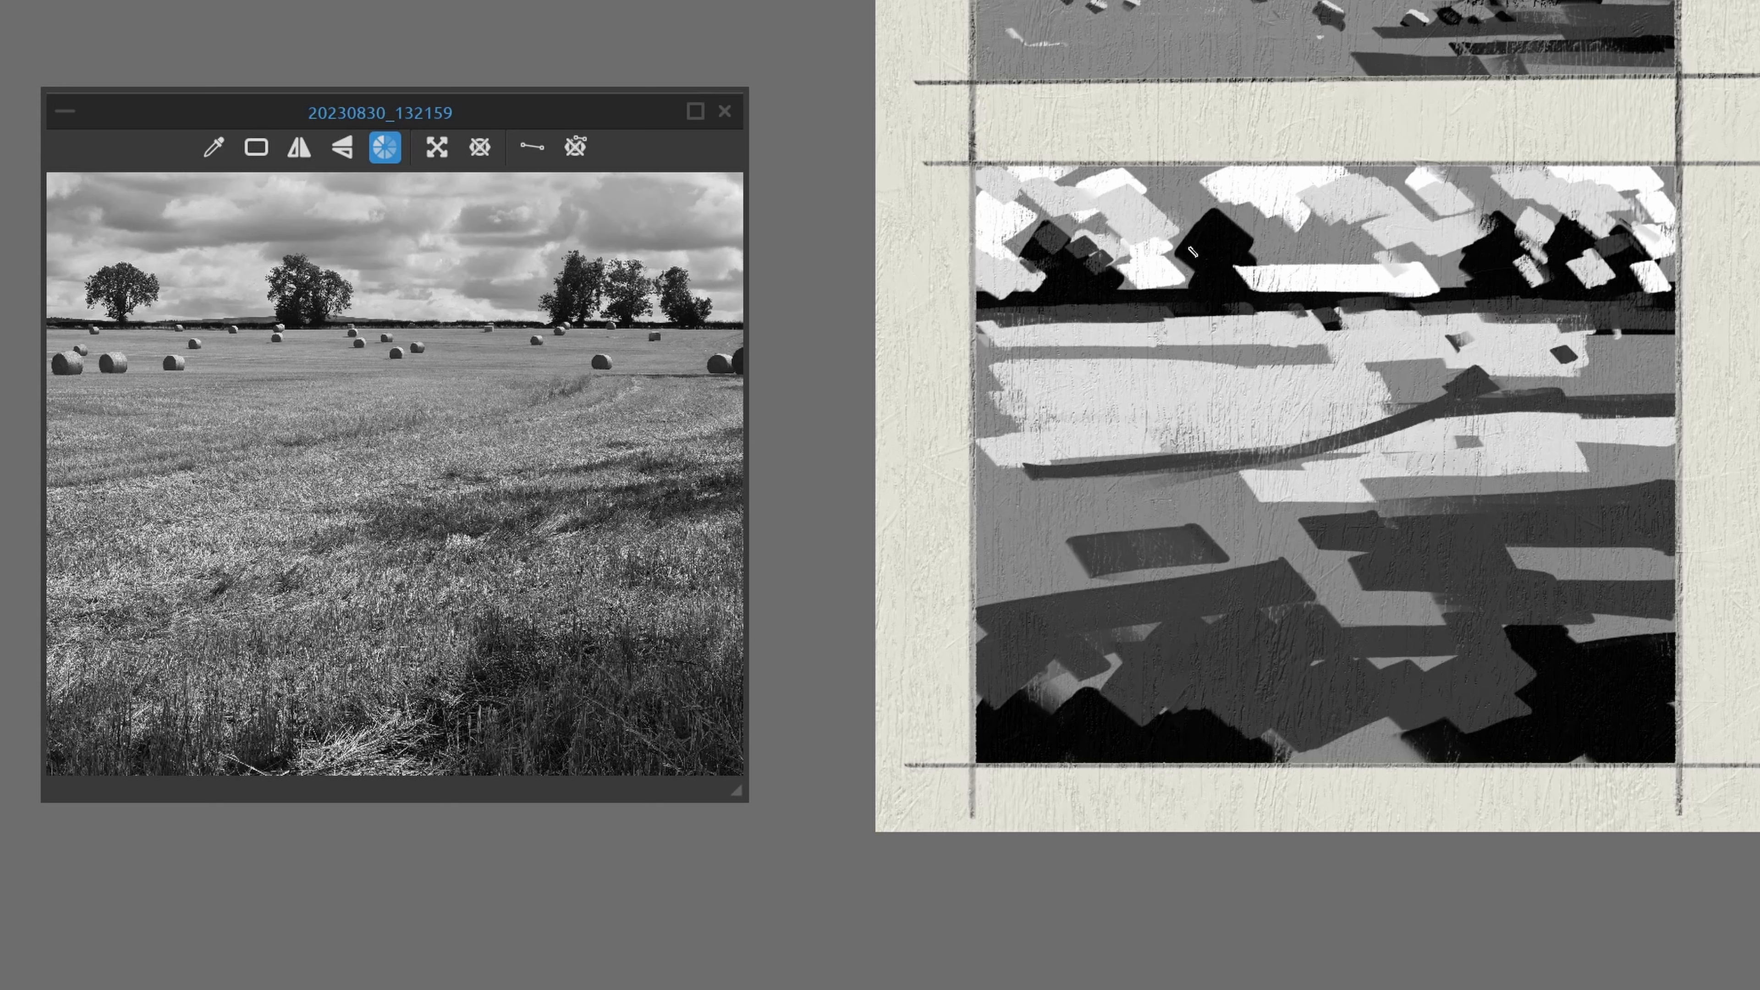
pyautogui.click(1216, 222)
pyautogui.click(1197, 246)
pyautogui.click(1240, 236)
pyautogui.click(1204, 278)
pyautogui.click(1250, 256)
# Dab dark grey foliage marks over the right-hand group of black trees.
pyautogui.click(1488, 231)
pyautogui.click(1473, 260)
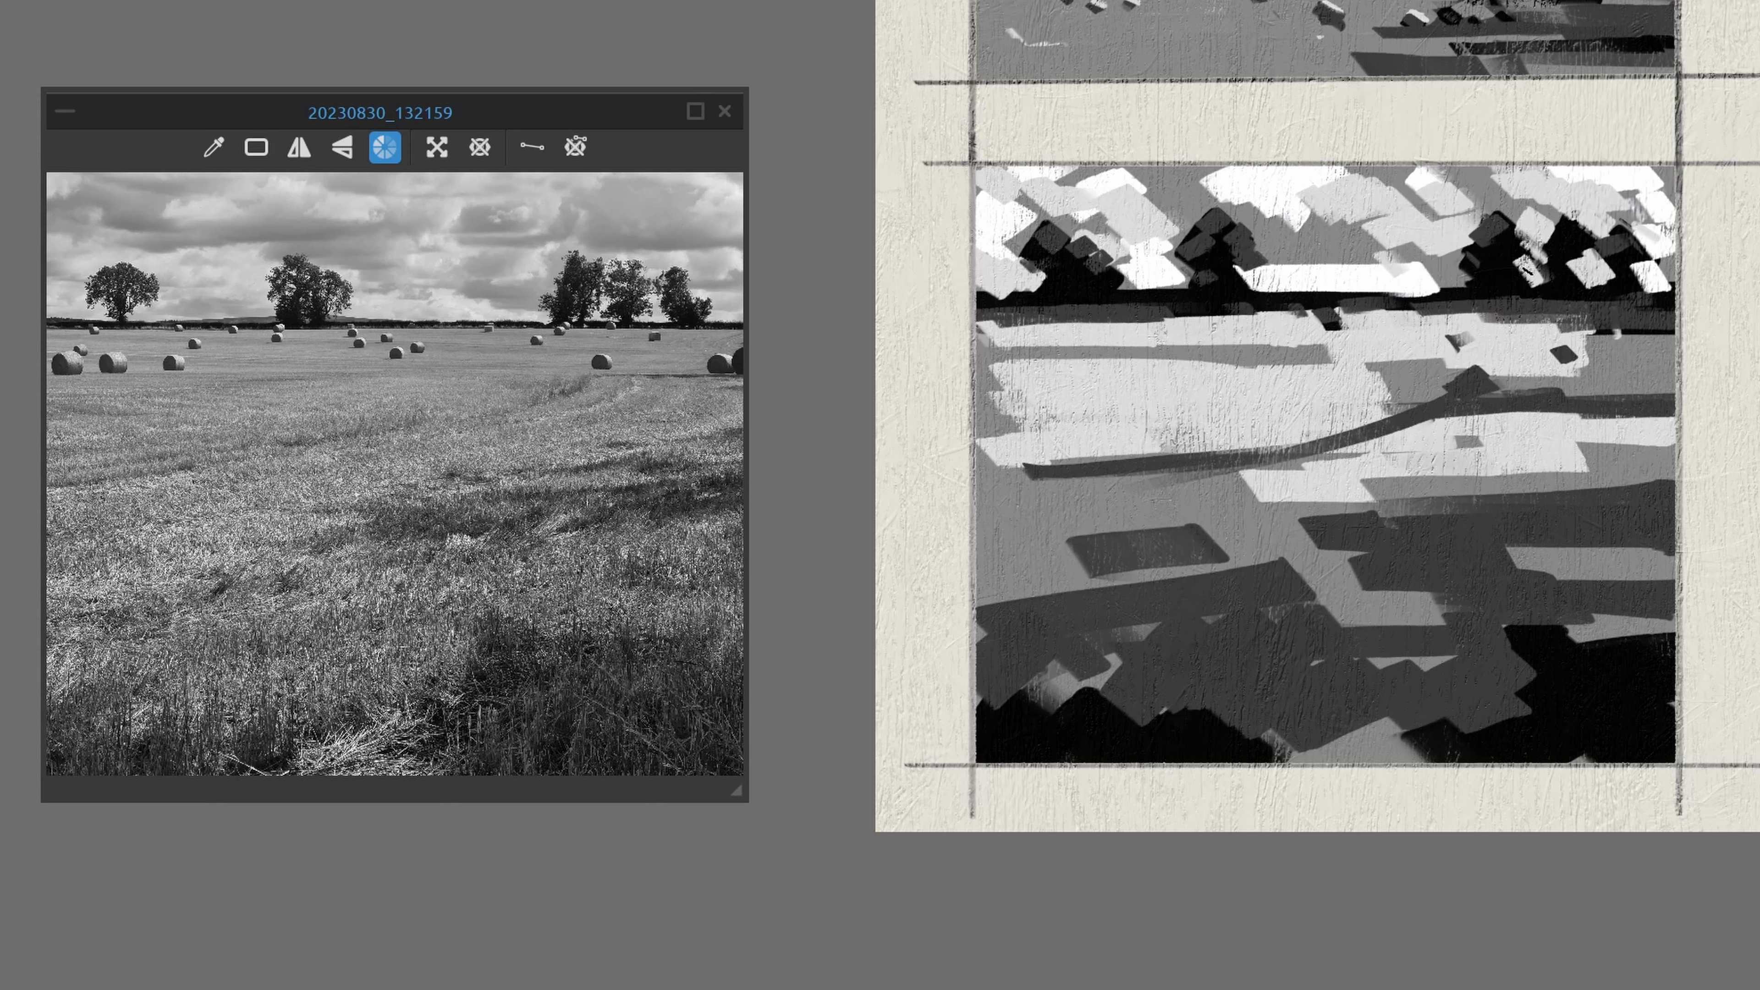
pyautogui.click(1559, 226)
pyautogui.click(1564, 263)
pyautogui.click(1583, 237)
pyautogui.click(1619, 250)
pyautogui.click(1532, 270)
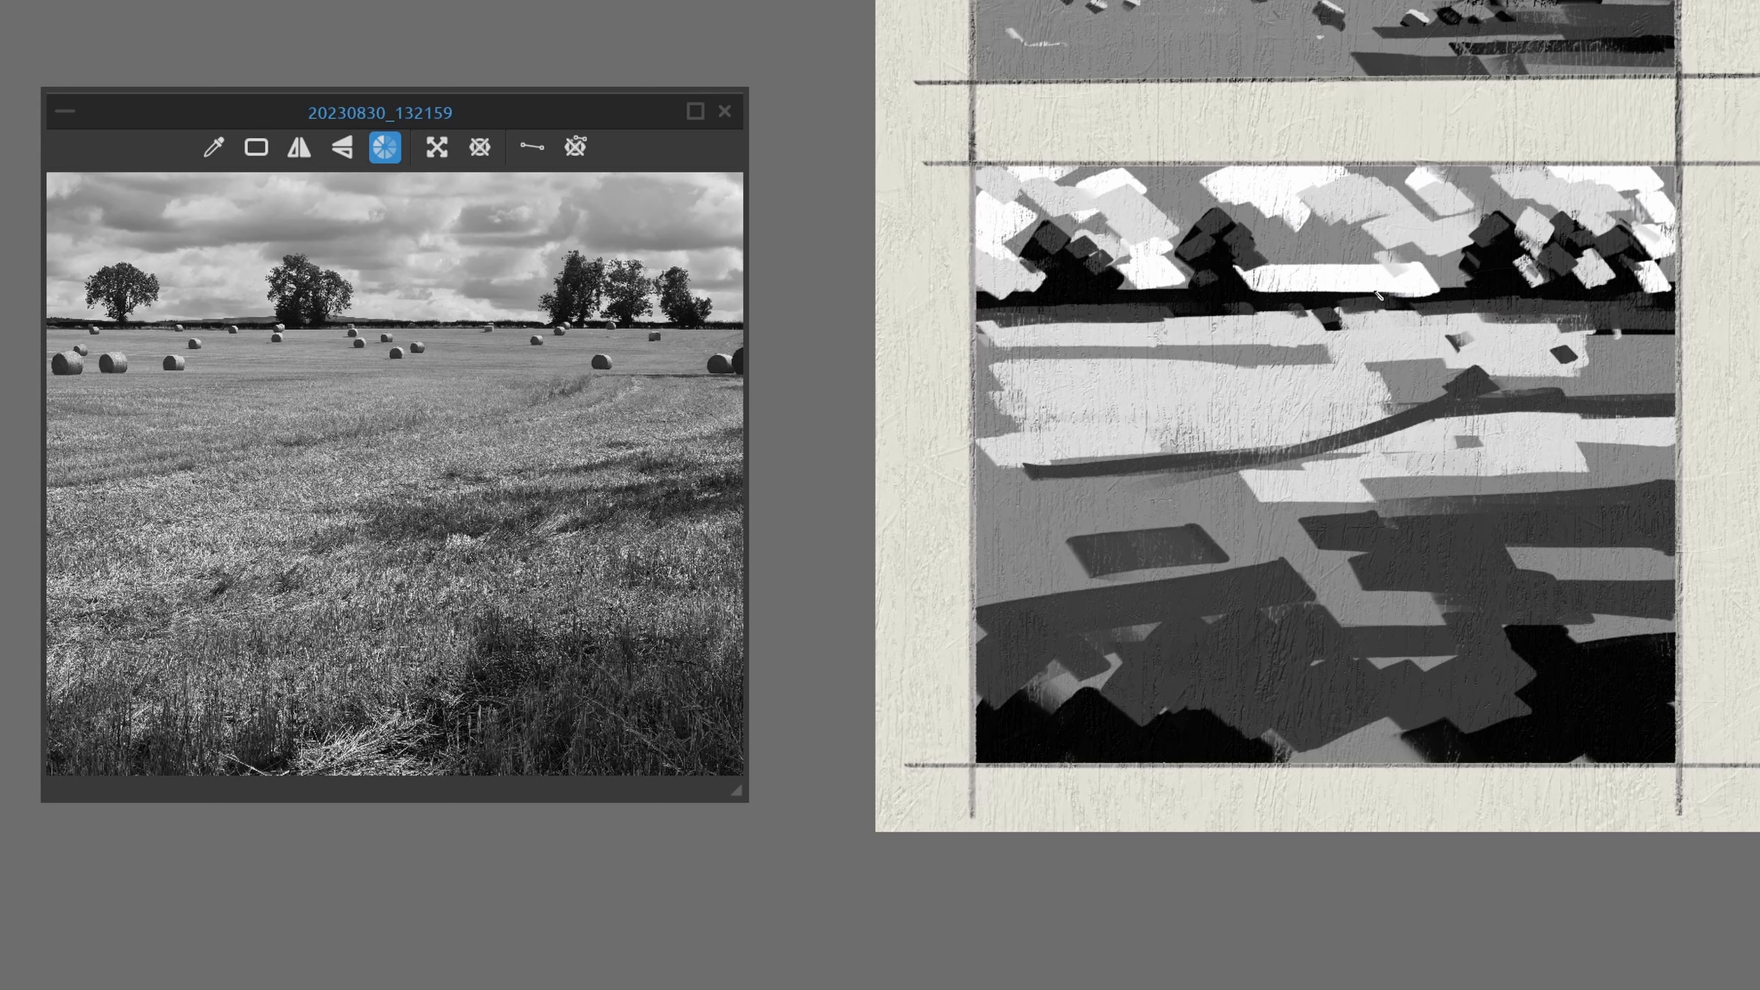
# Break up the light upper field with mid grey horizontal strokes above the curving track.
pyautogui.moveTo(1399, 364)
pyautogui.mouseDown()
pyautogui.moveTo(1567, 373)
pyautogui.moveTo(994, 347)
pyautogui.mouseUp()
pyautogui.moveTo(1376, 380); pyautogui.dragTo(1008, 388)
pyautogui.moveTo(1074, 412); pyautogui.dragTo(1012, 424)
pyautogui.click(1282, 406)
pyautogui.moveTo(1372, 412); pyautogui.dragTo(1321, 411)
# Extend the pale cloud strokes across the sky and trim the edges of the left and right trees with them.
pyautogui.moveTo(1281, 235); pyautogui.dragTo(1409, 240)
pyautogui.moveTo(1230, 184); pyautogui.dragTo(1136, 183)
pyautogui.moveTo(1102, 178); pyautogui.dragTo(1384, 174)
pyautogui.moveTo(1597, 191); pyautogui.dragTo(1671, 210)
pyautogui.moveTo(1269, 278); pyautogui.dragTo(1405, 277)
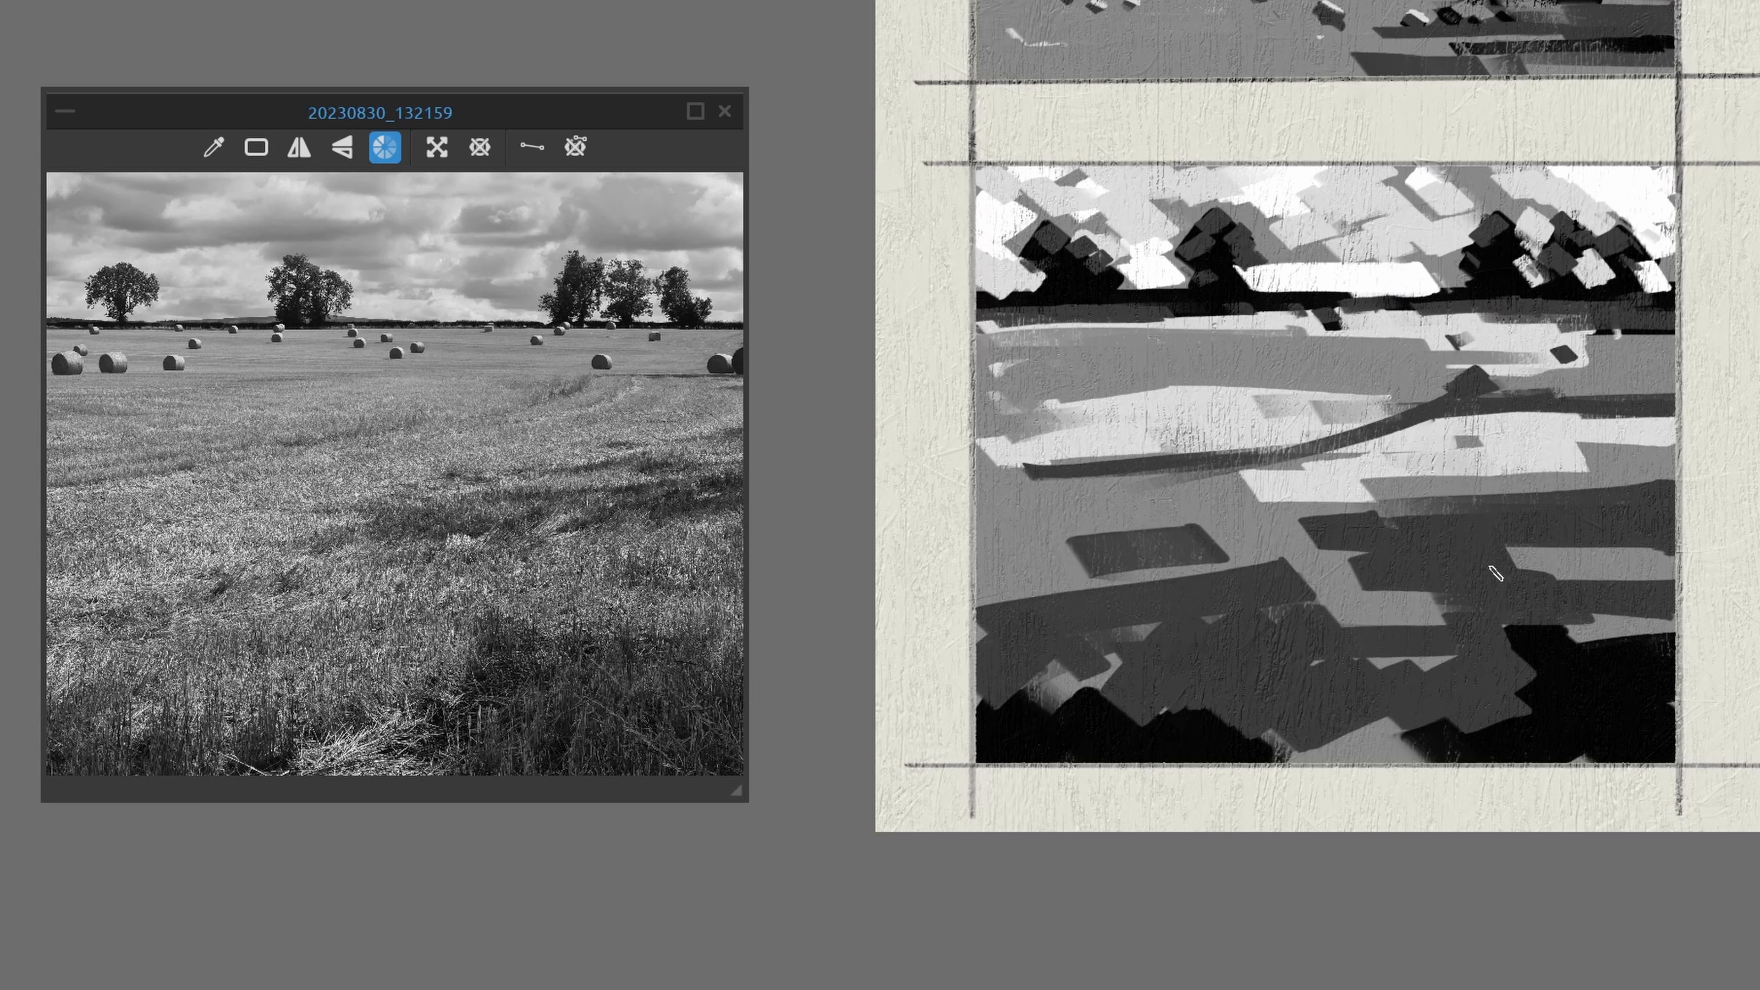
pyautogui.moveTo(1644, 235); pyautogui.dragTo(1661, 273)
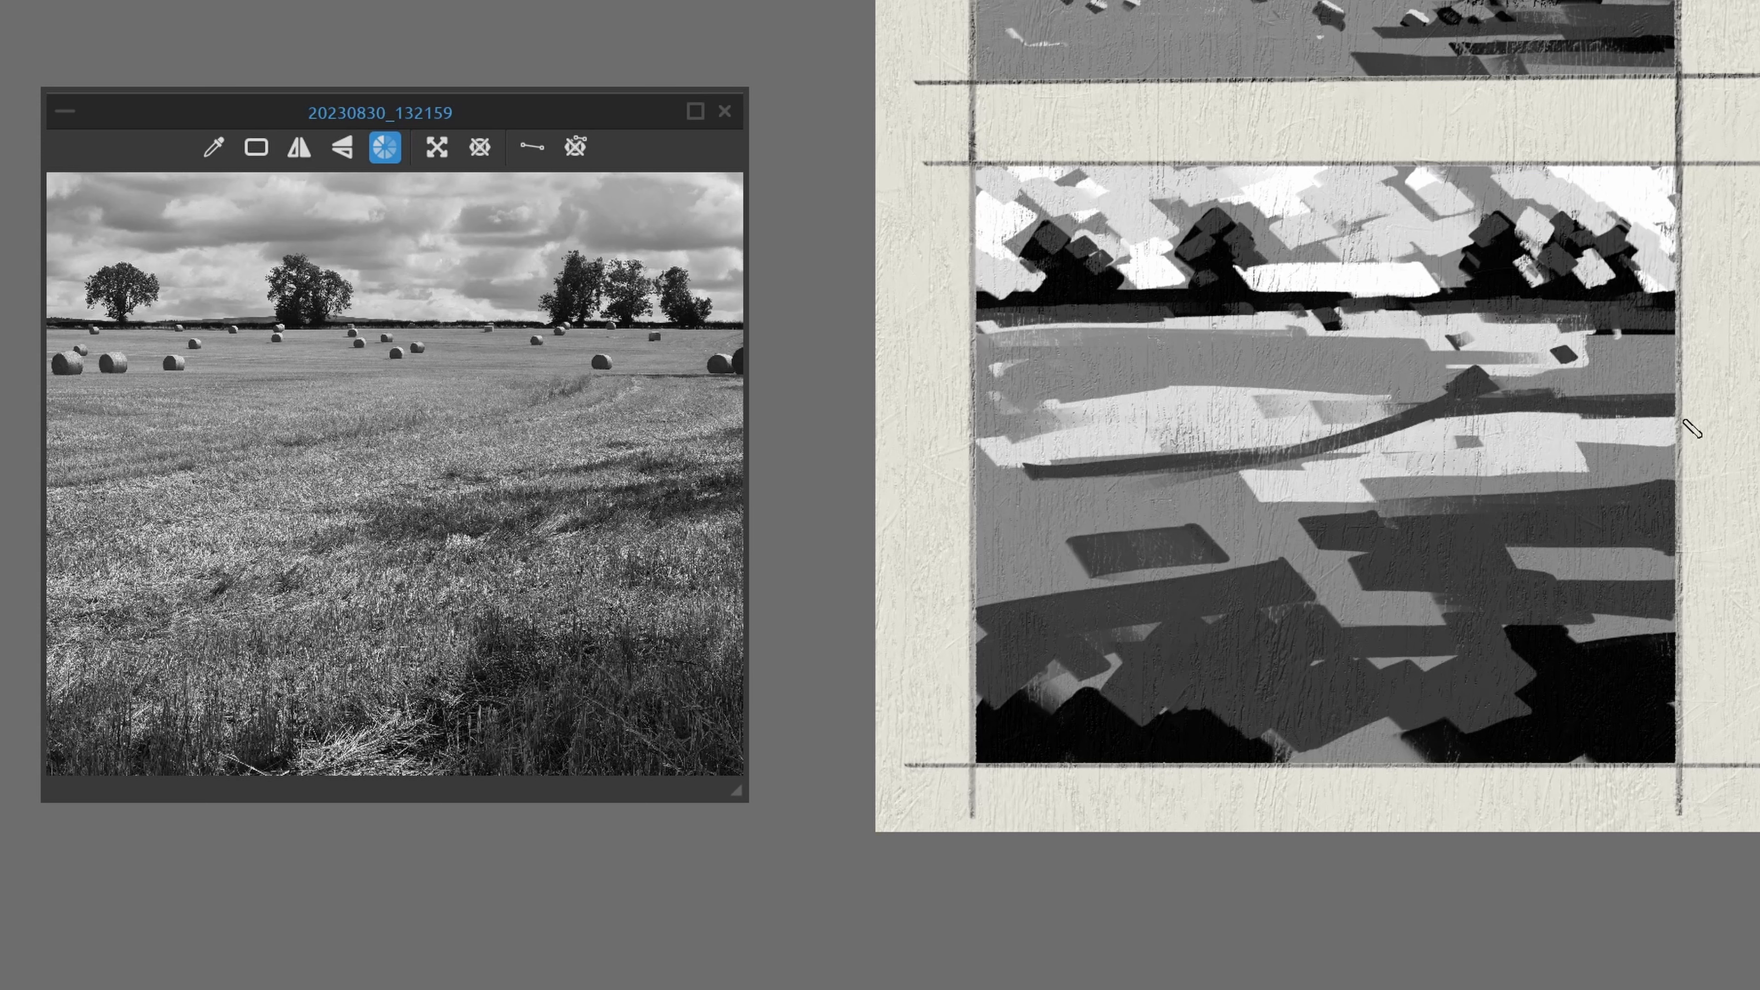
pyautogui.moveTo(1130, 264)
pyautogui.mouseDown()
pyautogui.moveTo(1164, 273)
pyautogui.moveTo(1070, 288)
pyautogui.mouseUp()
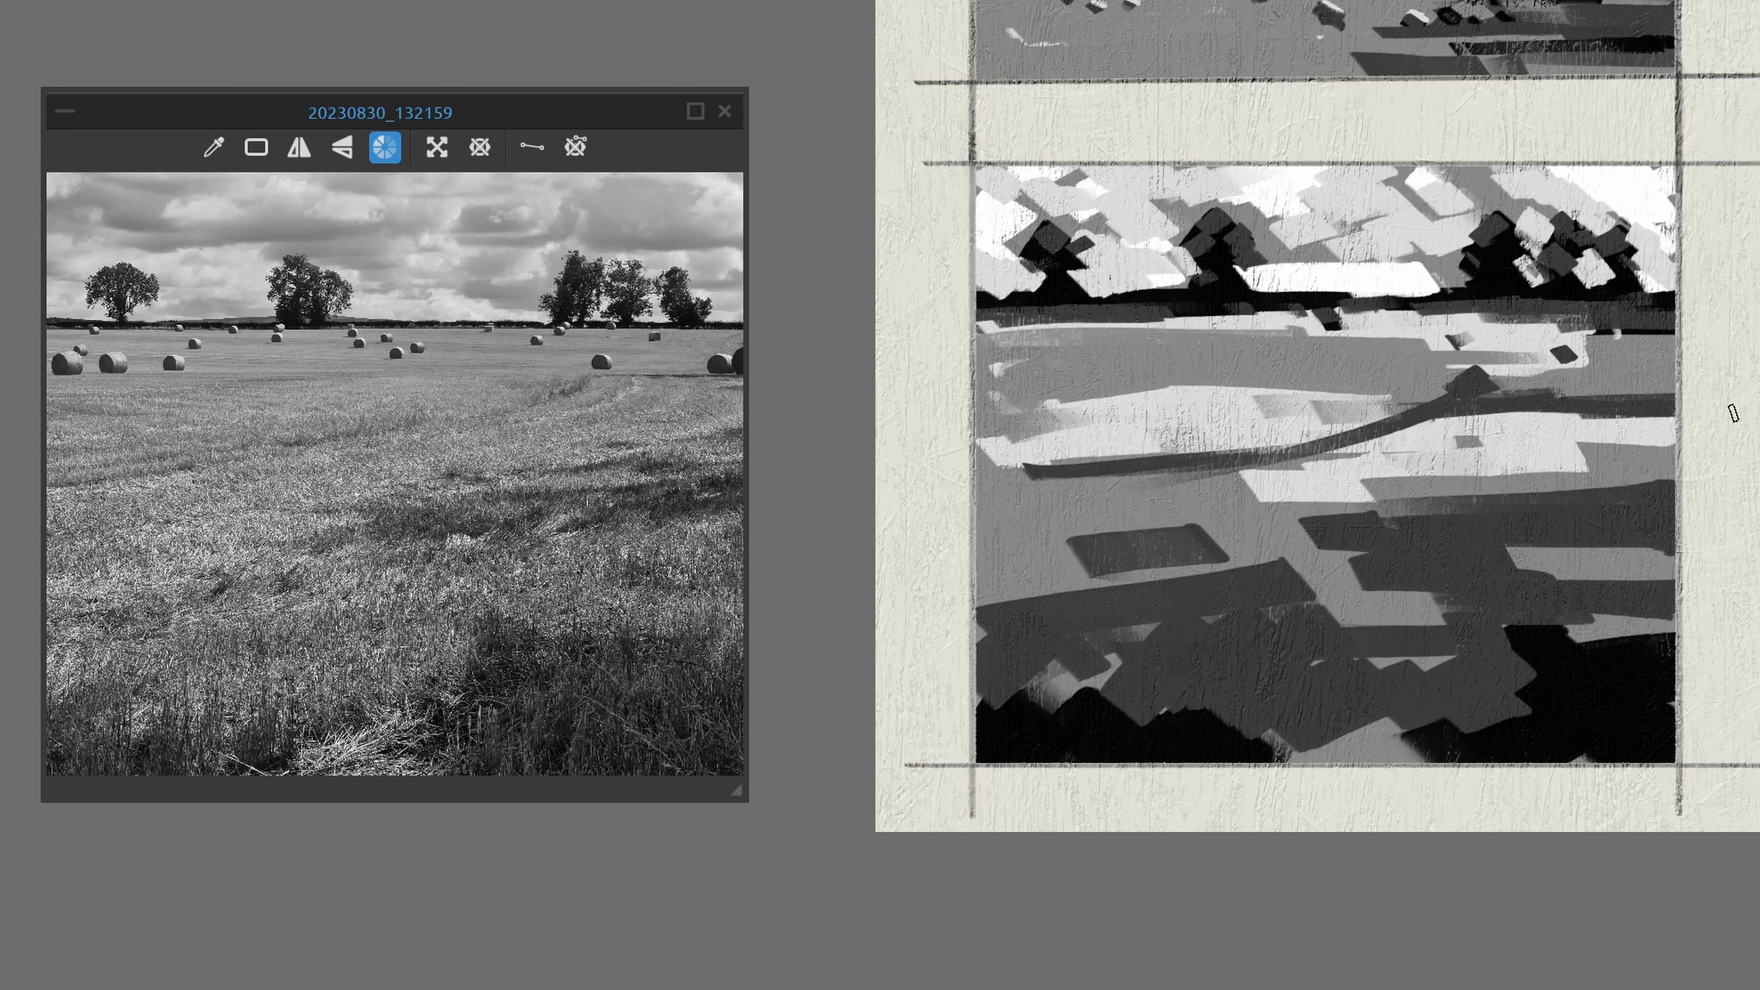
# Dab small dark grey hay bales across the second thumbnail's upper field, from the left edge to the right.
pyautogui.moveTo(1340, 425); pyautogui.dragTo(1302, 429)
pyautogui.moveTo(1010, 362)
pyautogui.mouseDown()
pyautogui.moveTo(1076, 364)
pyautogui.moveTo(1066, 353)
pyautogui.moveTo(1110, 371)
pyautogui.mouseUp()
pyautogui.moveTo(1033, 324); pyautogui.dragTo(1047, 326)
pyautogui.moveTo(1086, 331); pyautogui.dragTo(1147, 342)
pyautogui.moveTo(1170, 322); pyautogui.dragTo(1300, 352)
pyautogui.moveTo(1315, 334); pyautogui.dragTo(1333, 341)
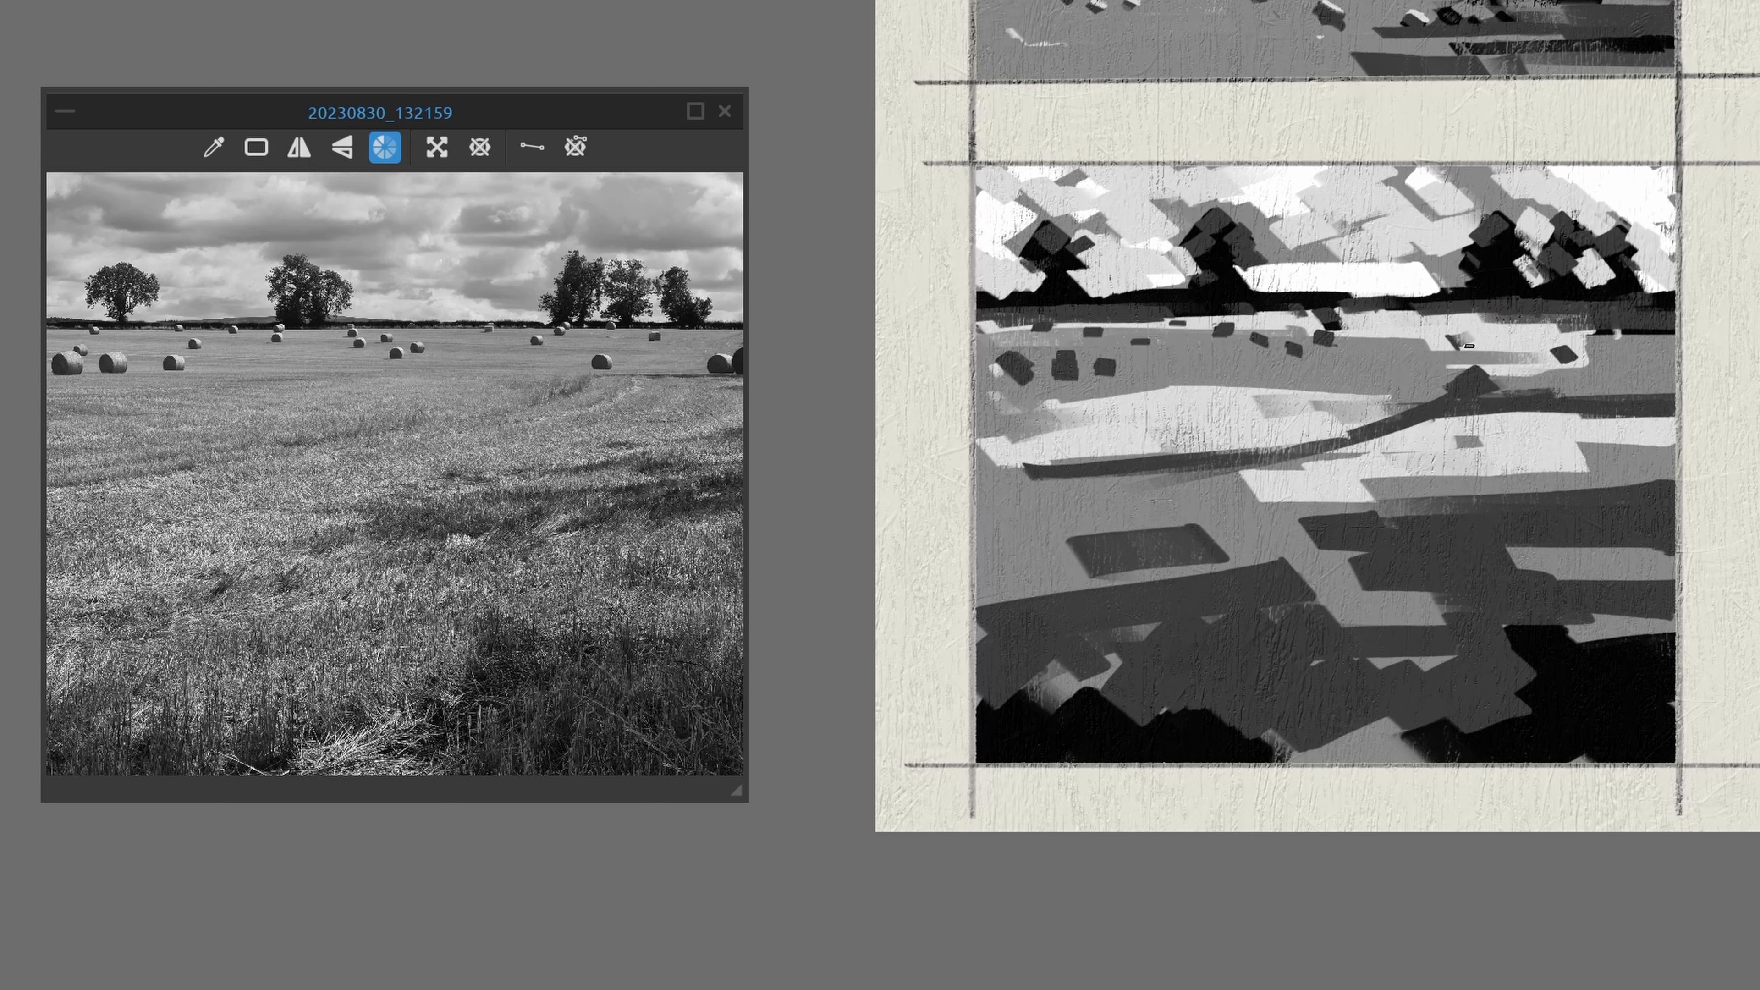
pyautogui.moveTo(1450, 336); pyautogui.dragTo(1464, 342)
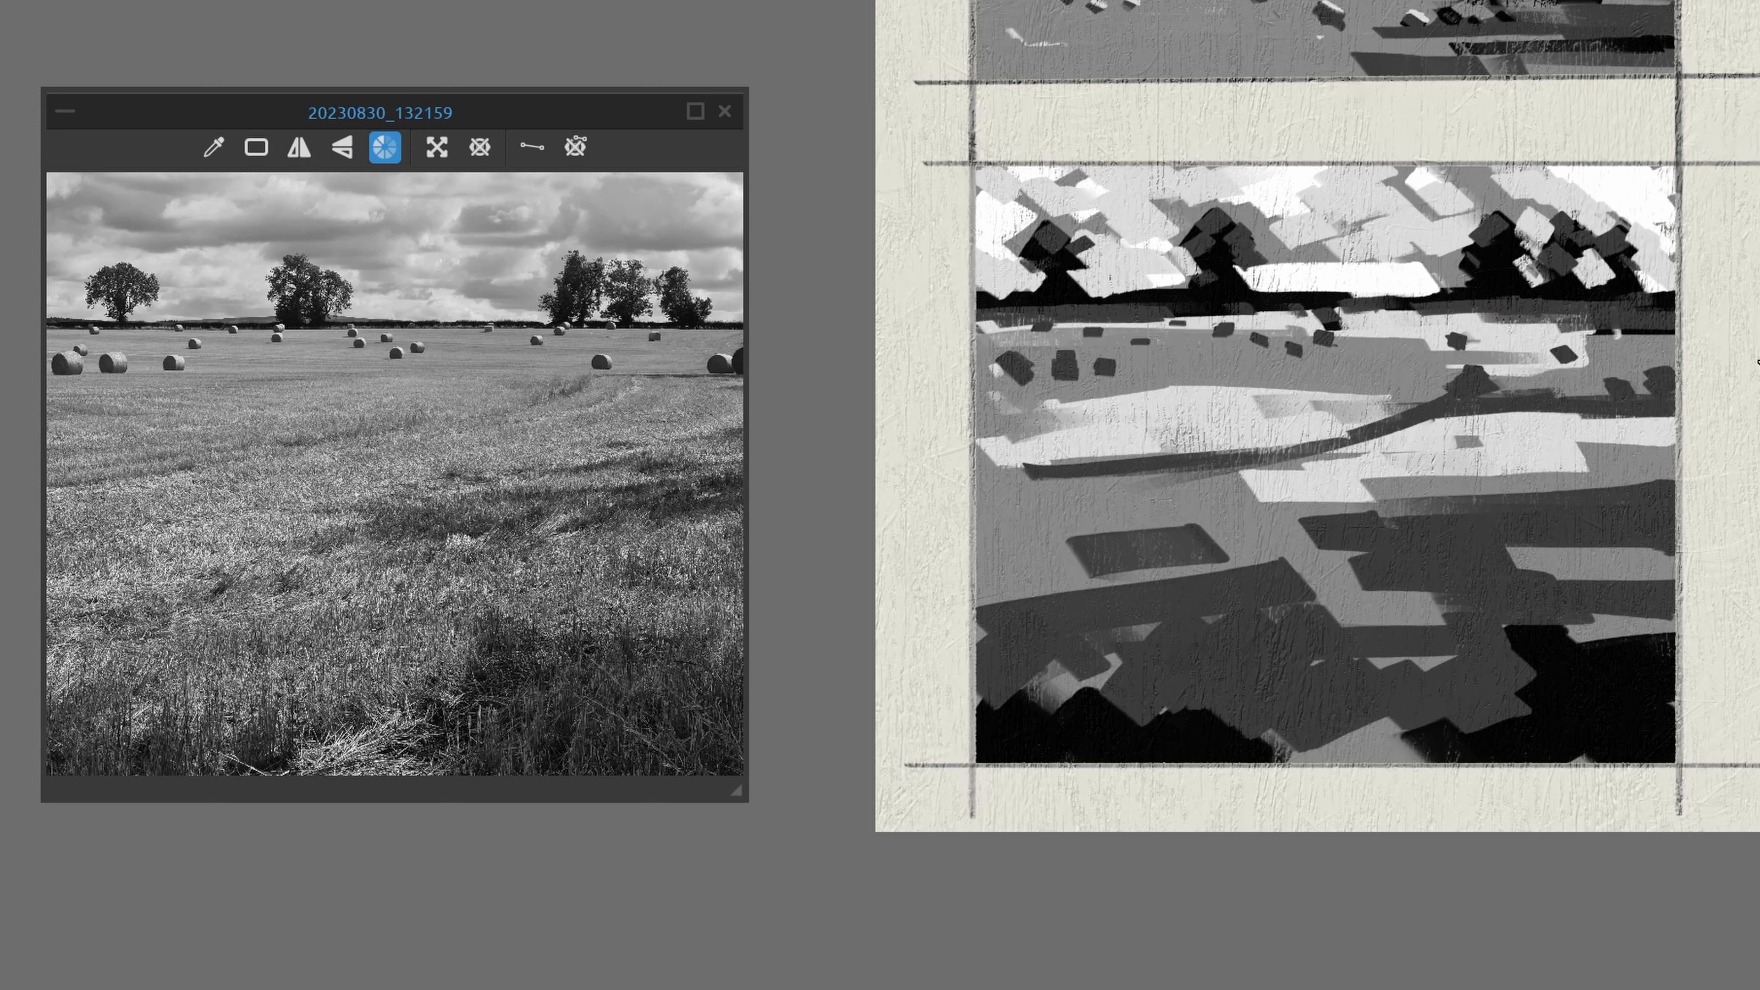
# Add light highlights to the dark grey hay bales and stroke mid grey across the light strip near the track.
pyautogui.click(1018, 359)
pyautogui.click(1071, 356)
pyautogui.click(1107, 363)
pyautogui.click(1043, 322)
pyautogui.click(1095, 331)
pyautogui.click(1141, 341)
pyautogui.click(1180, 321)
pyautogui.click(1229, 325)
pyautogui.click(1263, 340)
pyautogui.click(1295, 345)
pyautogui.click(1325, 337)
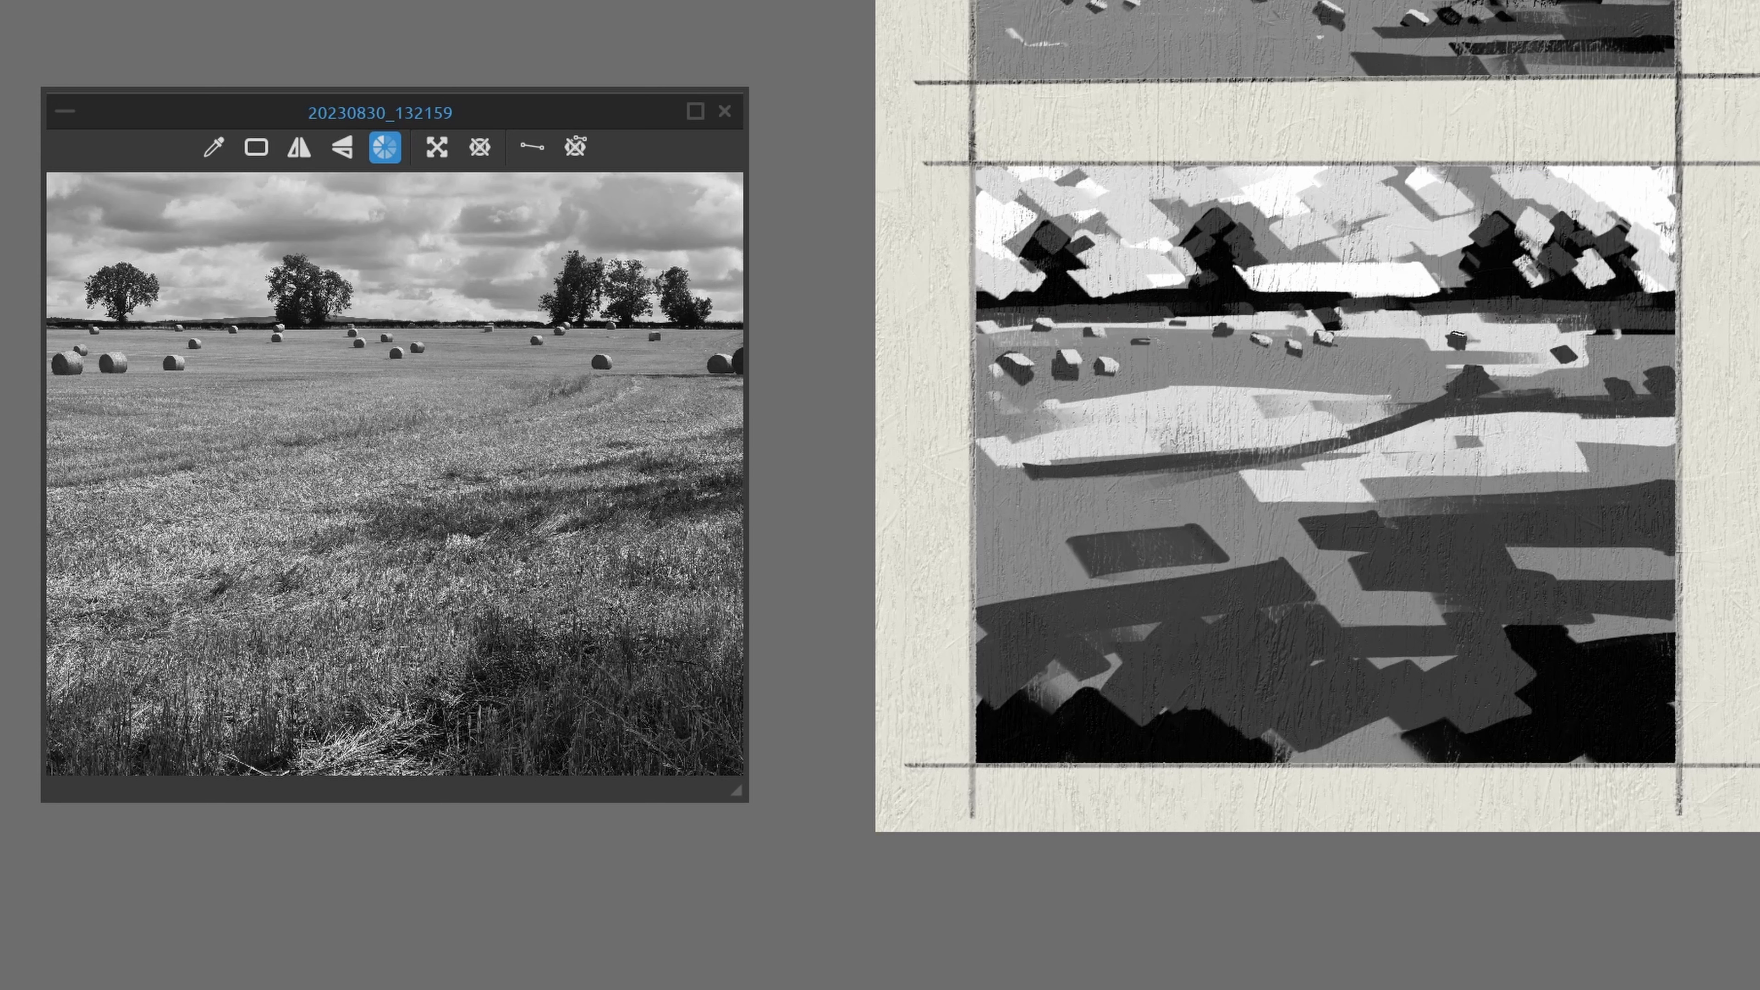
pyautogui.click(1462, 337)
pyautogui.click(1563, 348)
pyautogui.click(1482, 382)
pyautogui.click(1625, 377)
pyautogui.moveTo(1431, 426); pyautogui.dragTo(1578, 422)
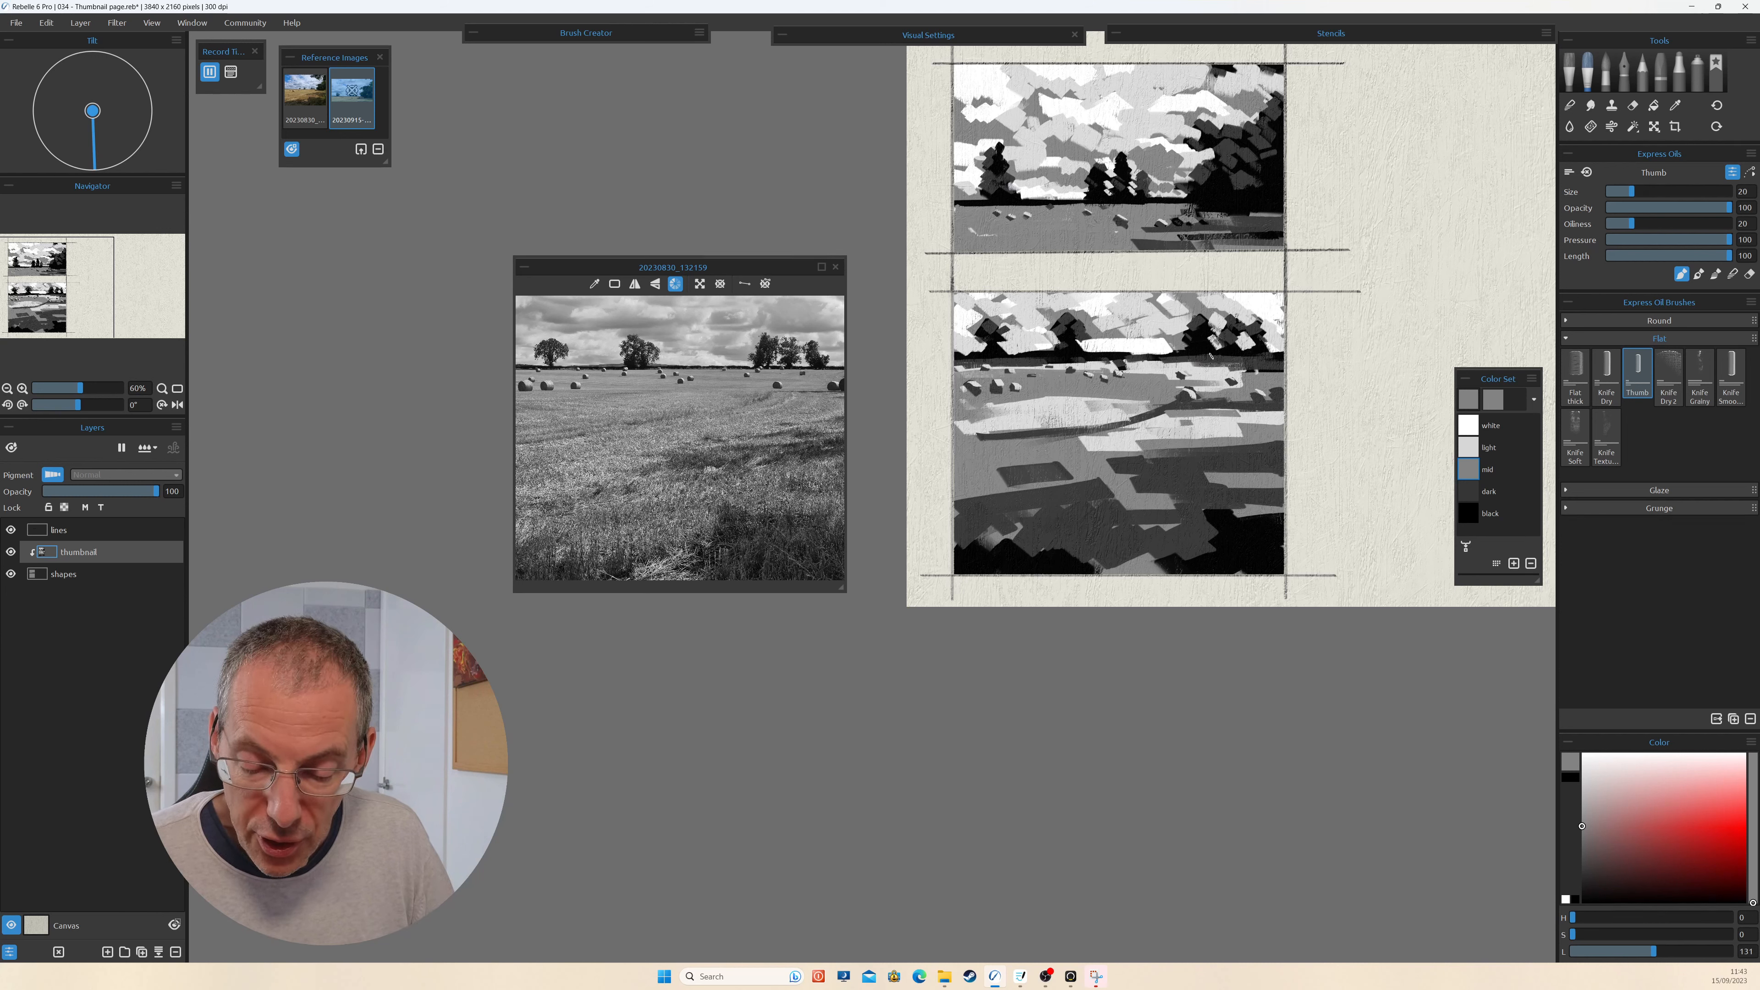
# Paint out the left tree with the light sky tone and reshape the middle tree in black and dark grey.
pyautogui.keyDown('alt'); pyautogui.click(1025, 338); pyautogui.keyUp('alt')
pyautogui.moveTo(1002, 320)
pyautogui.mouseDown()
pyautogui.moveTo(975, 335)
pyautogui.moveTo(996, 346)
pyautogui.mouseUp()
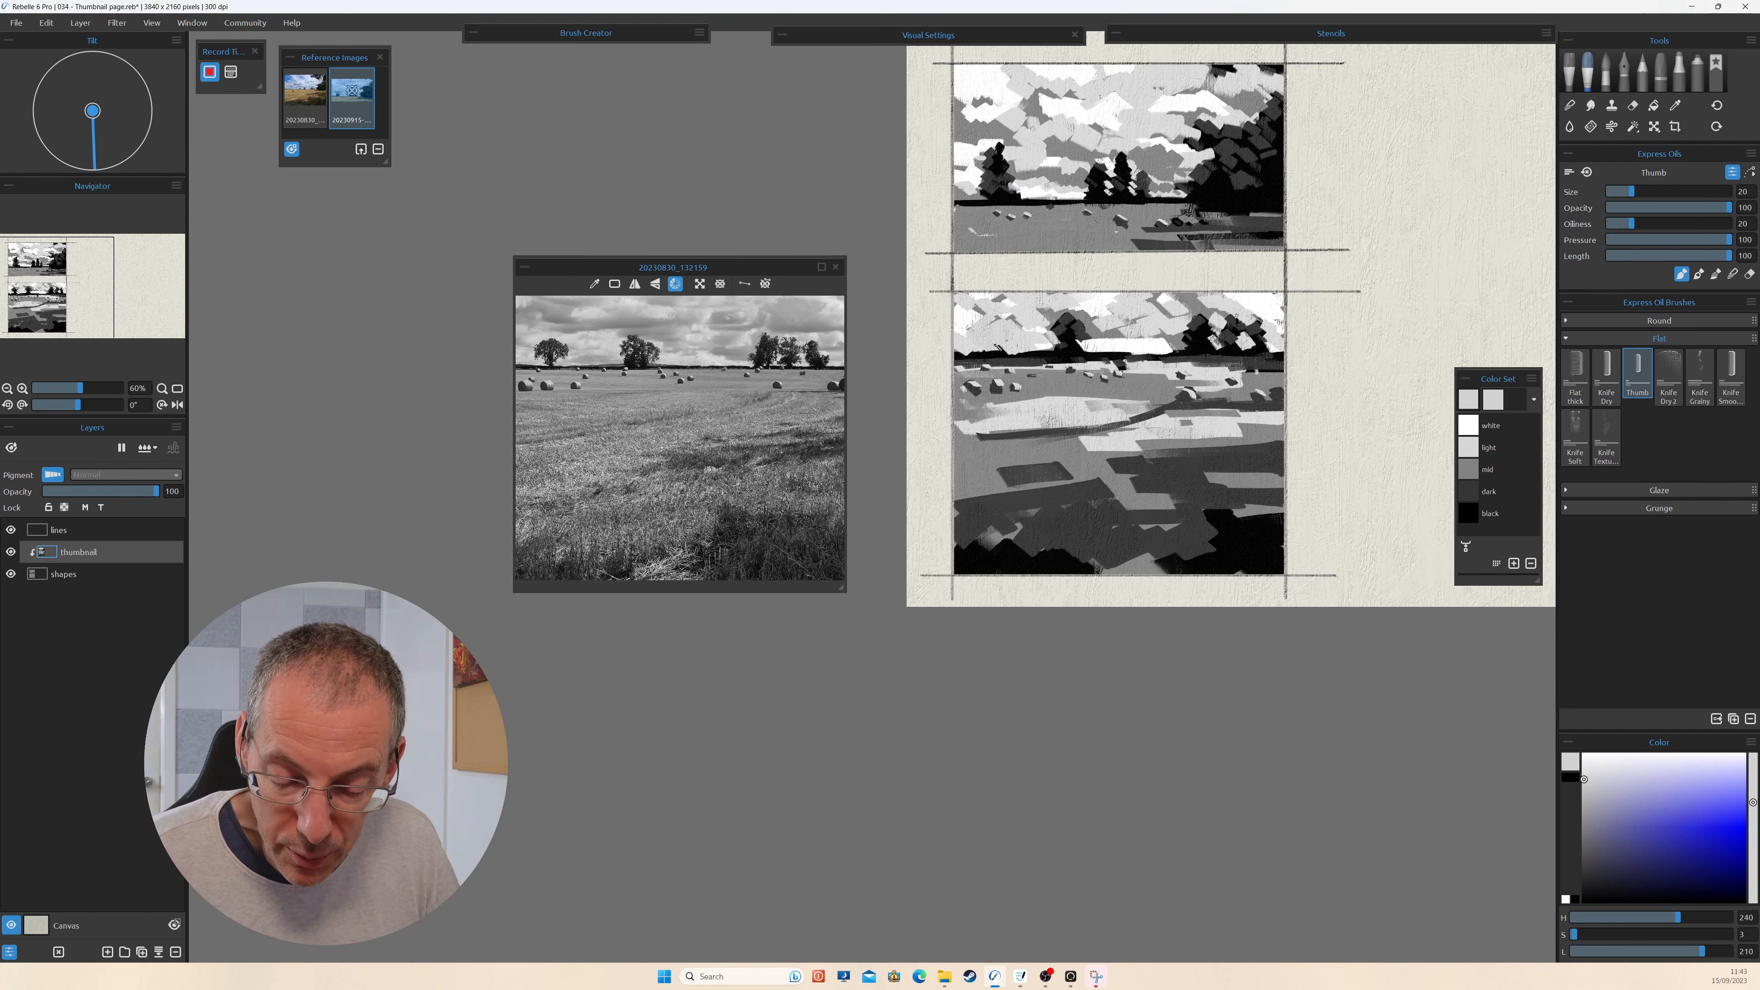
pyautogui.keyDown('alt'); pyautogui.click(1072, 336); pyautogui.keyUp('alt')
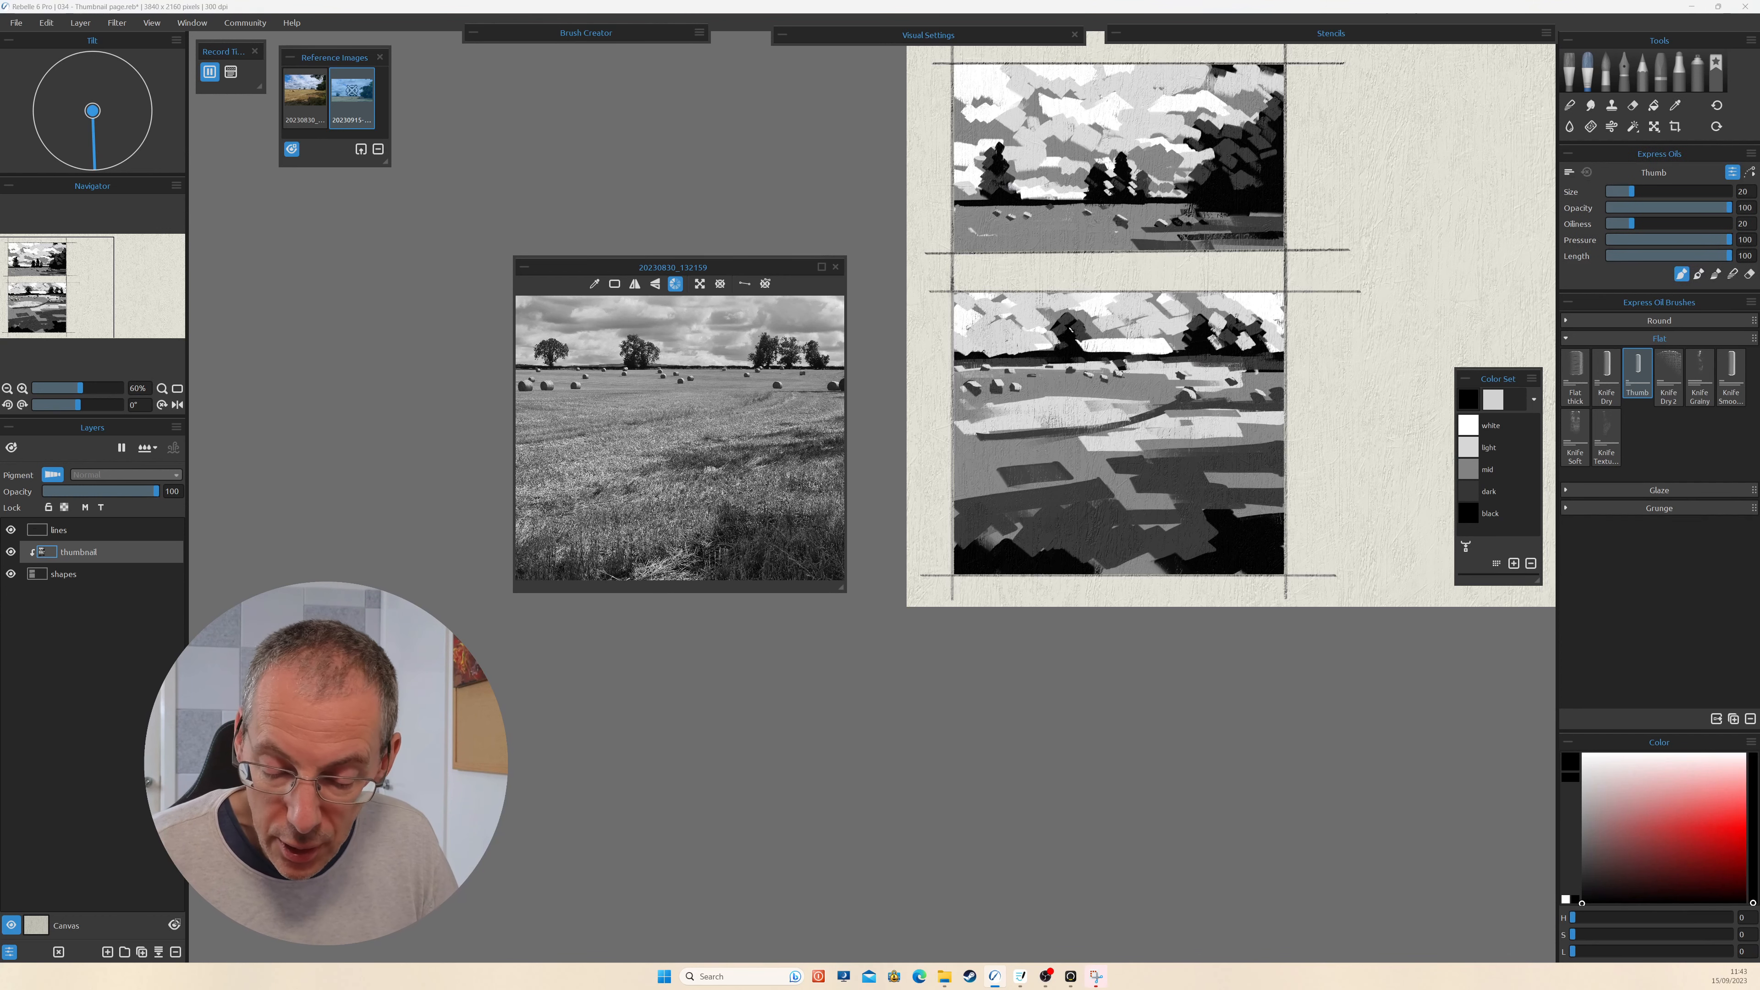
pyautogui.keyDown('alt'); pyautogui.click(1082, 334); pyautogui.keyUp('alt')
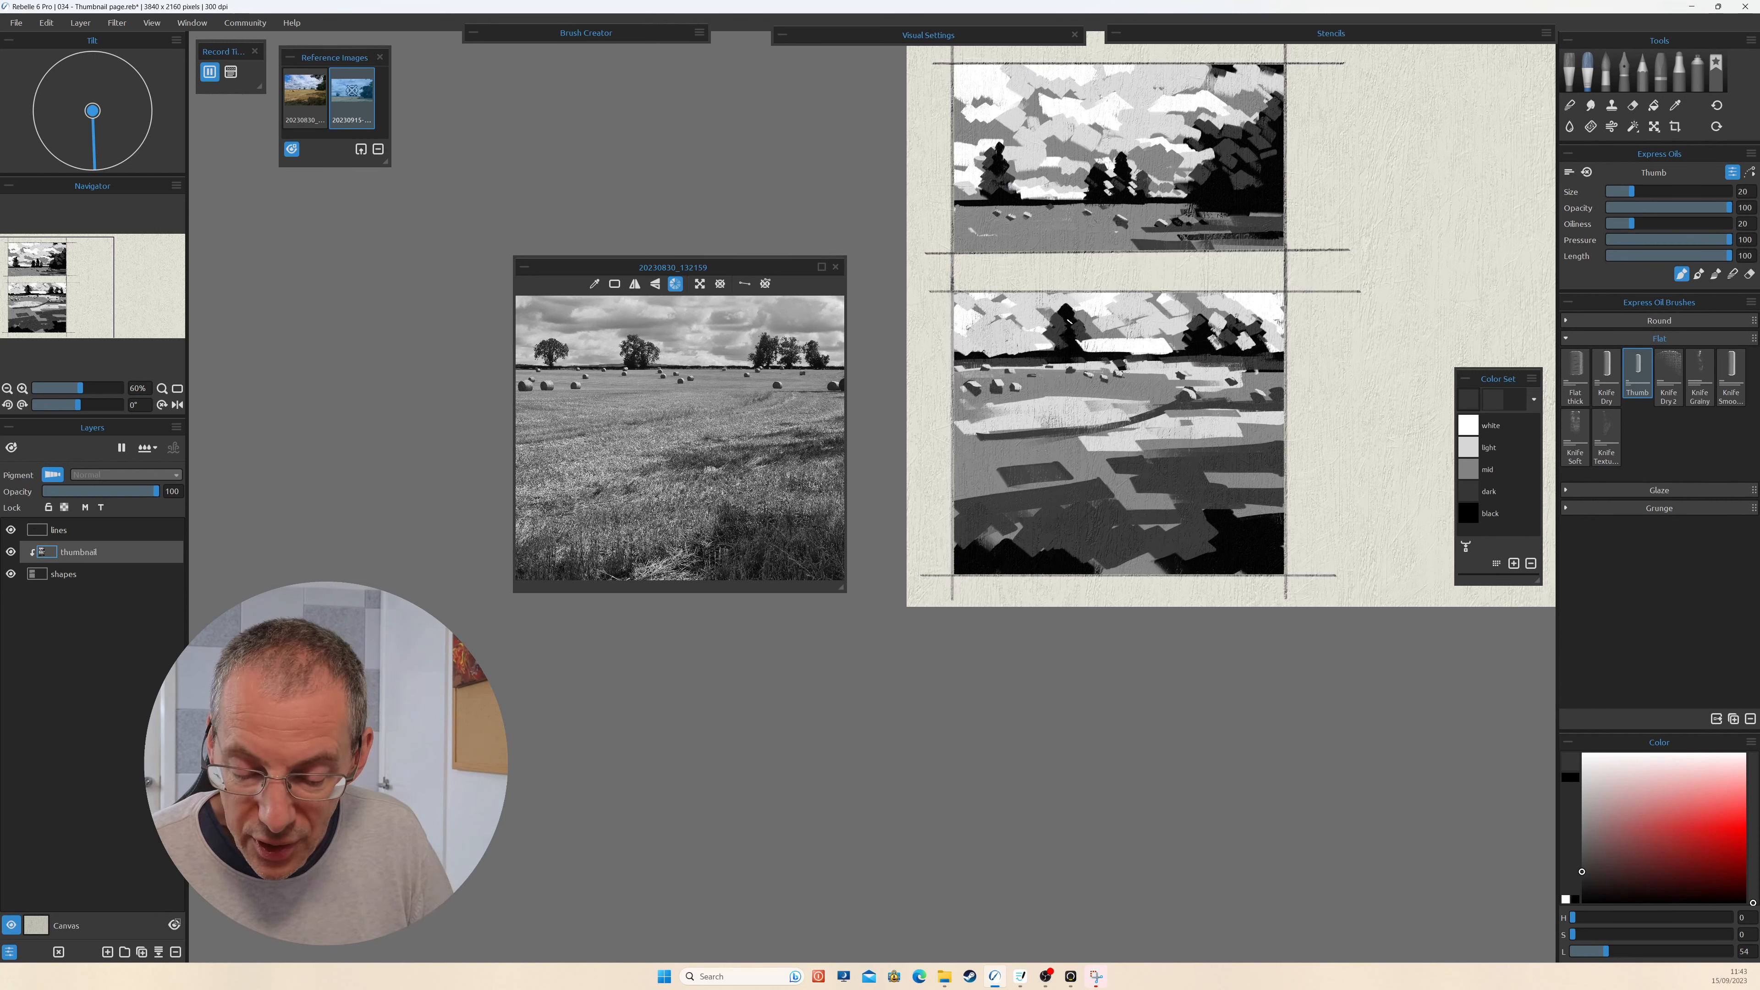
# Reshape the right-hand tree group with sampled light, black and dark grey tones, extending it with a black tree on its left side.
pyautogui.keyDown('alt'); pyautogui.click(1258, 335); pyautogui.keyUp('alt')
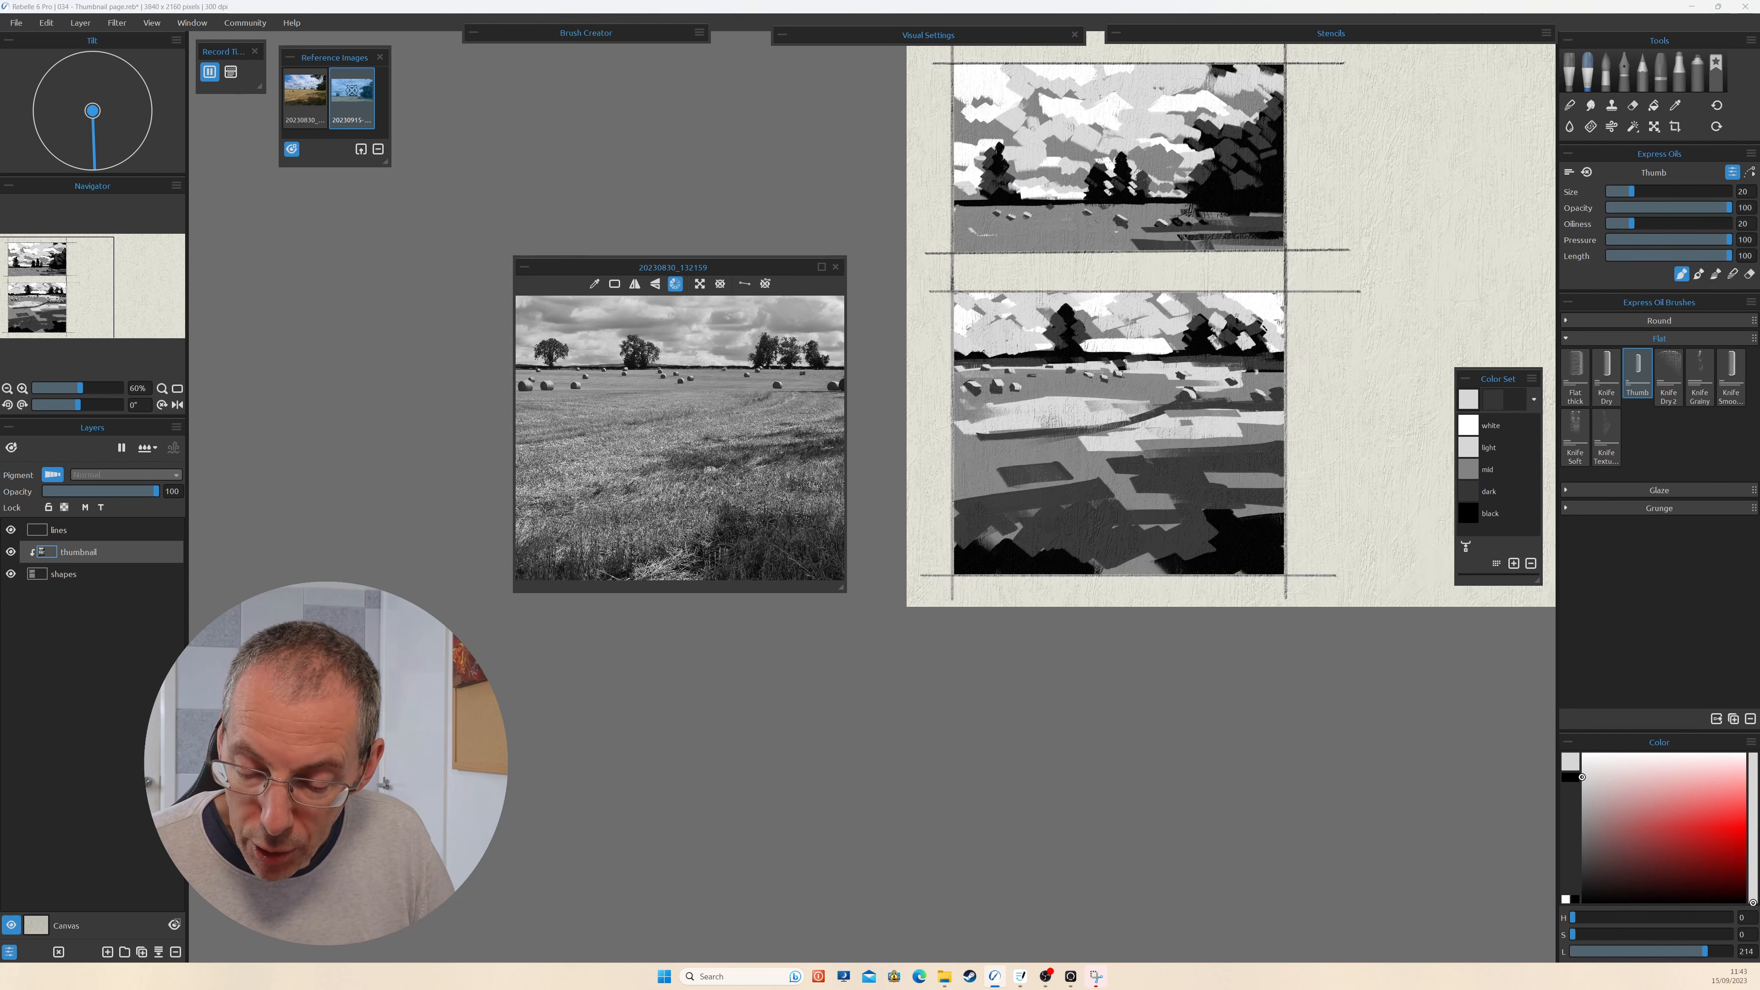
pyautogui.keyDown('alt'); pyautogui.click(1234, 337); pyautogui.keyUp('alt')
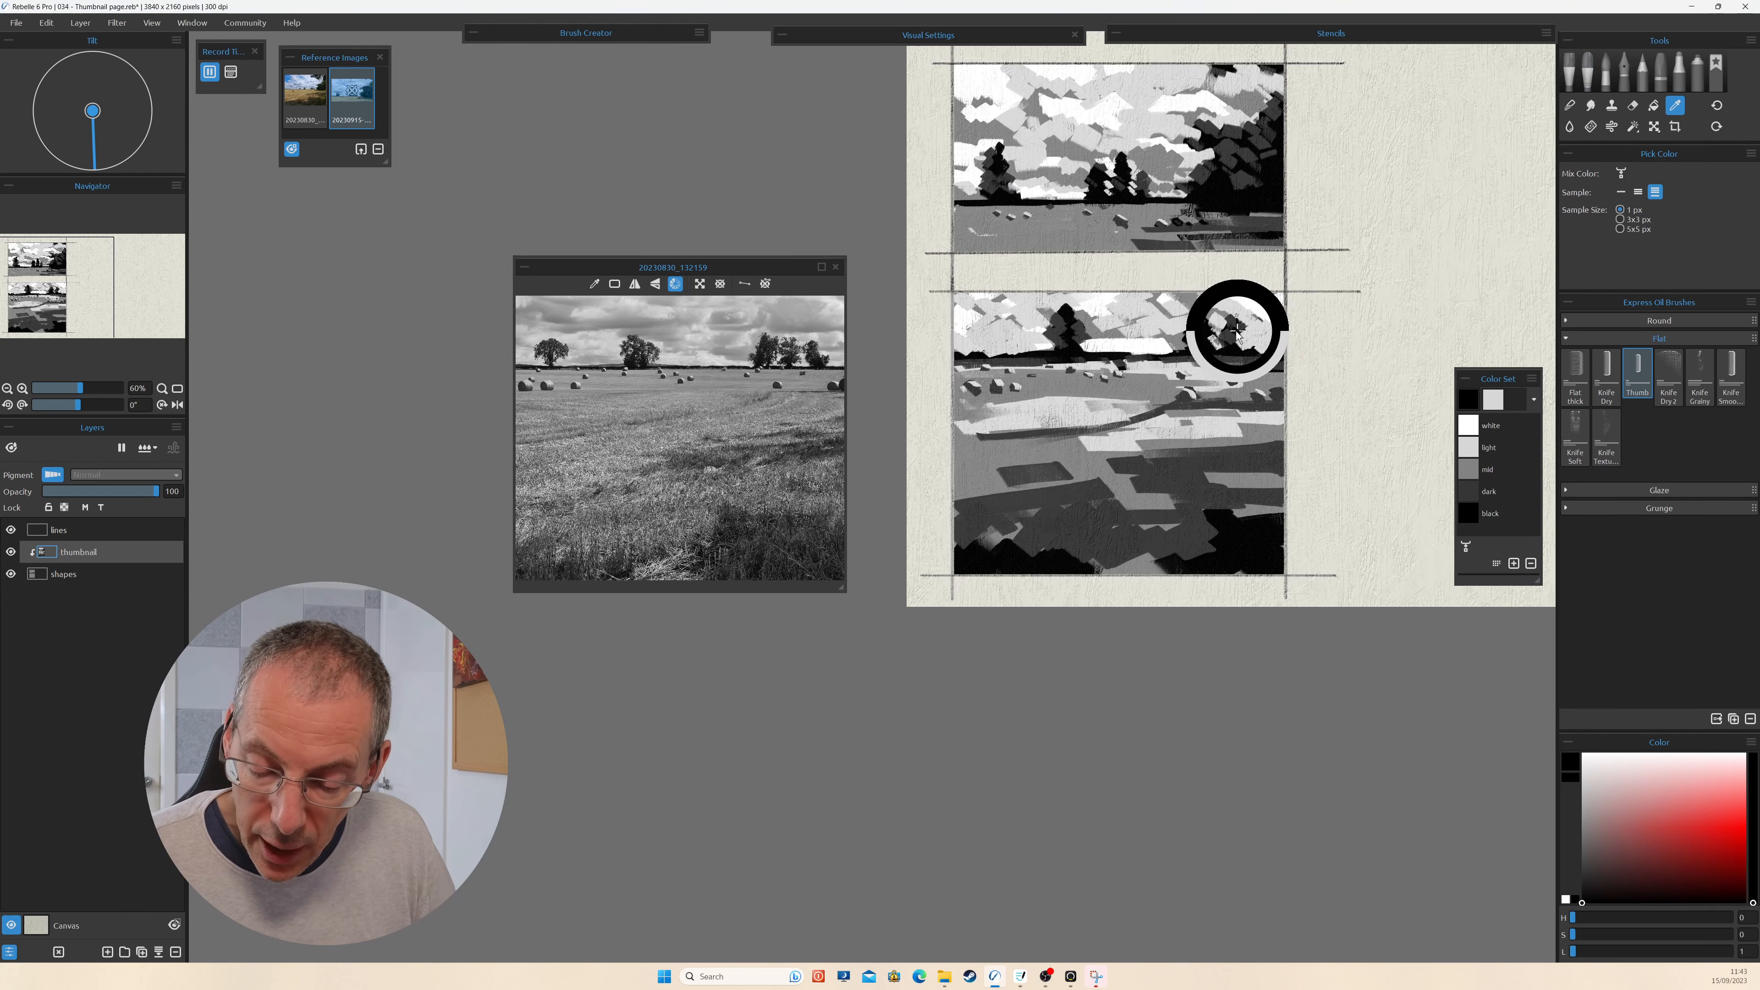
pyautogui.moveTo(1168, 330); pyautogui.dragTo(1161, 349)
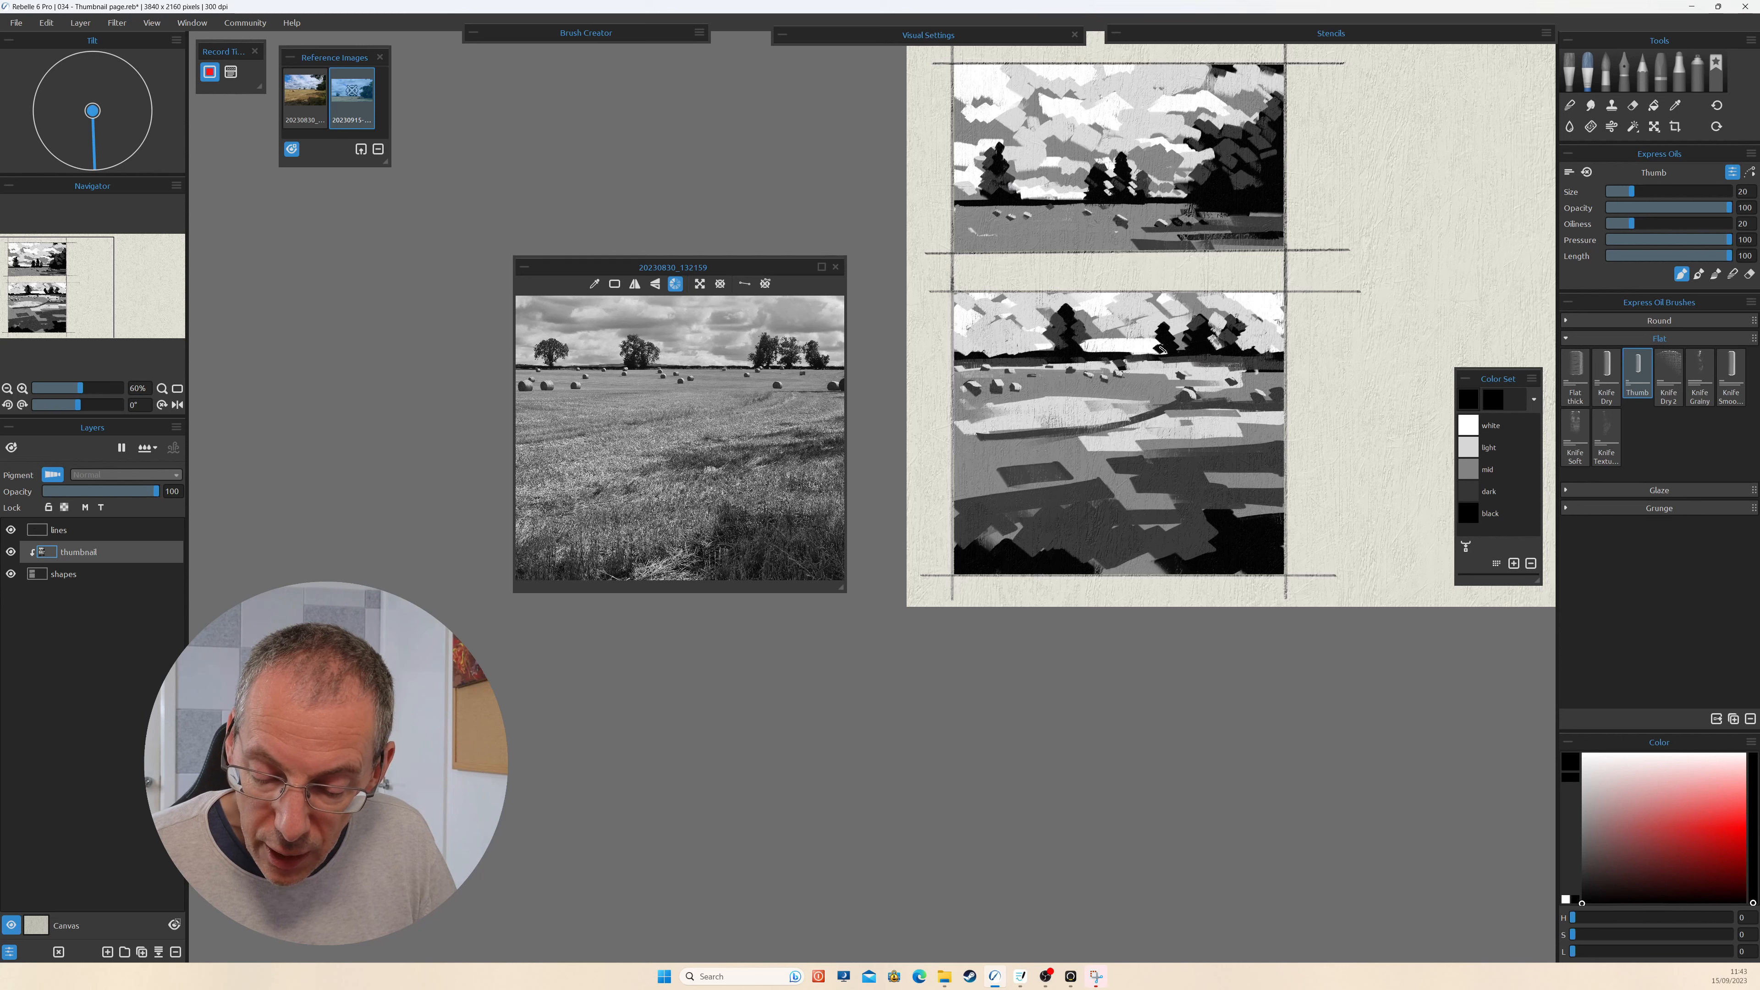
pyautogui.keyDown('alt'); pyautogui.click(1240, 334); pyautogui.keyUp('alt')
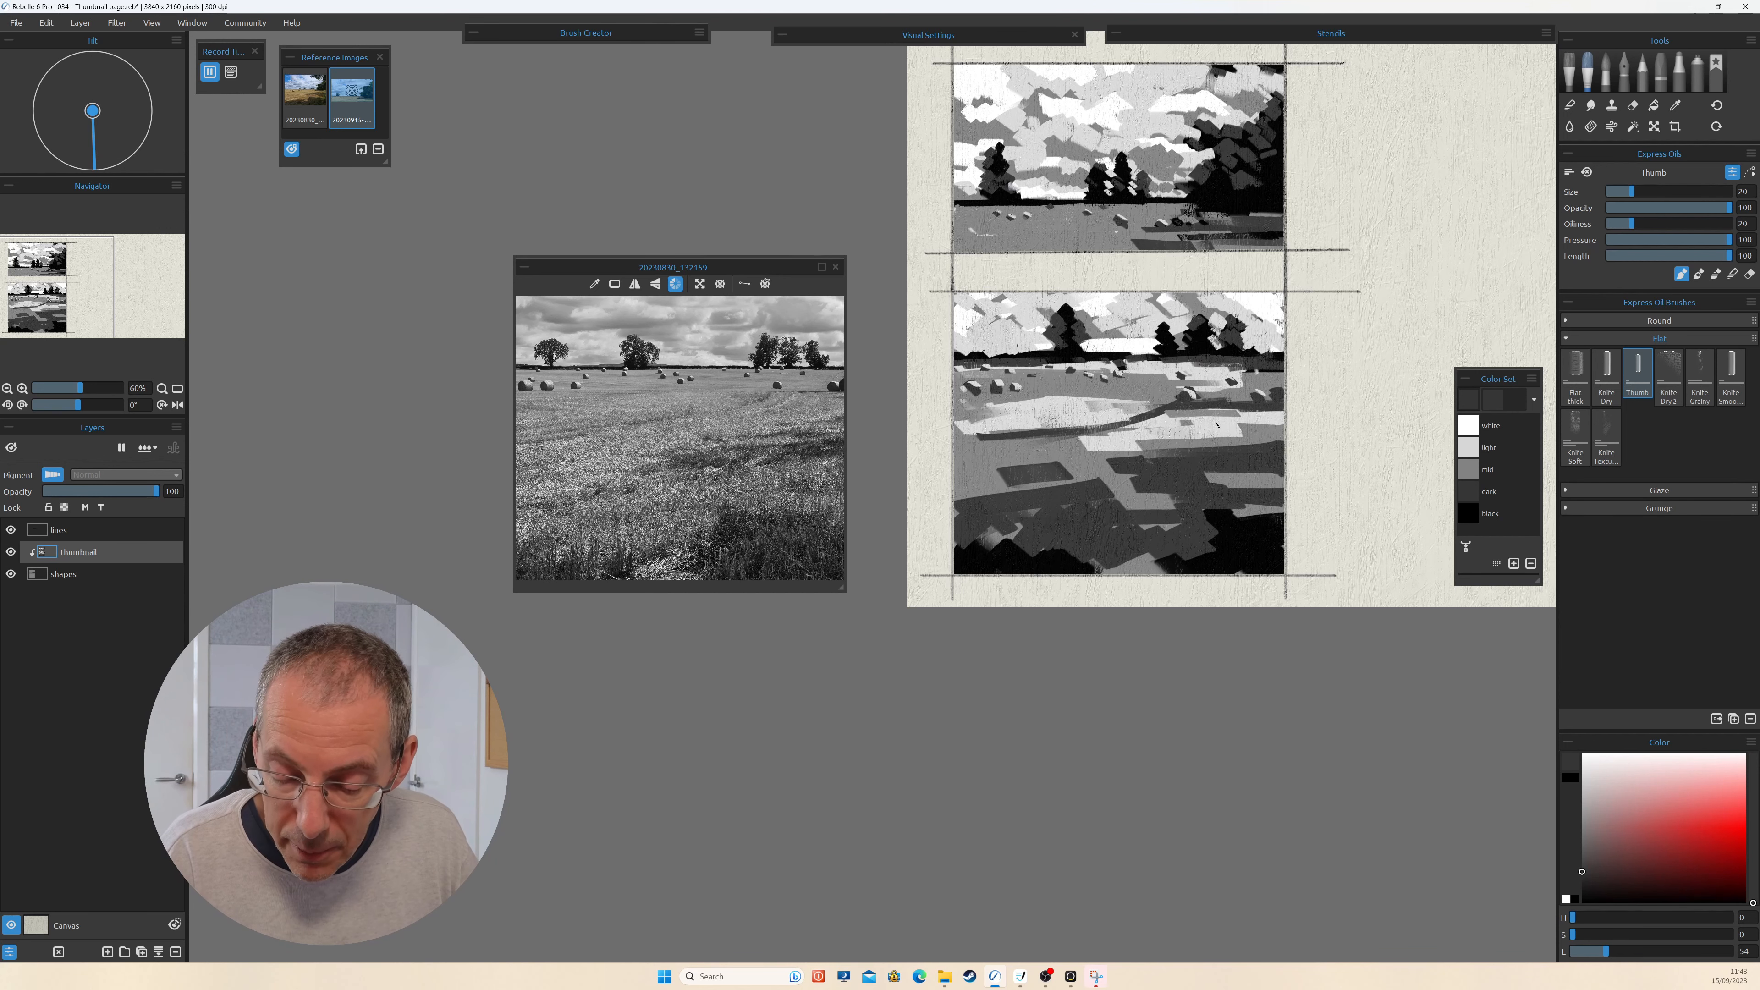
# Refine the sky around the middle tree with light and white touches, and add mid grey cloud strokes above the right-hand trees.
pyautogui.keyDown('alt'); pyautogui.click(1217, 425); pyautogui.keyUp('alt')
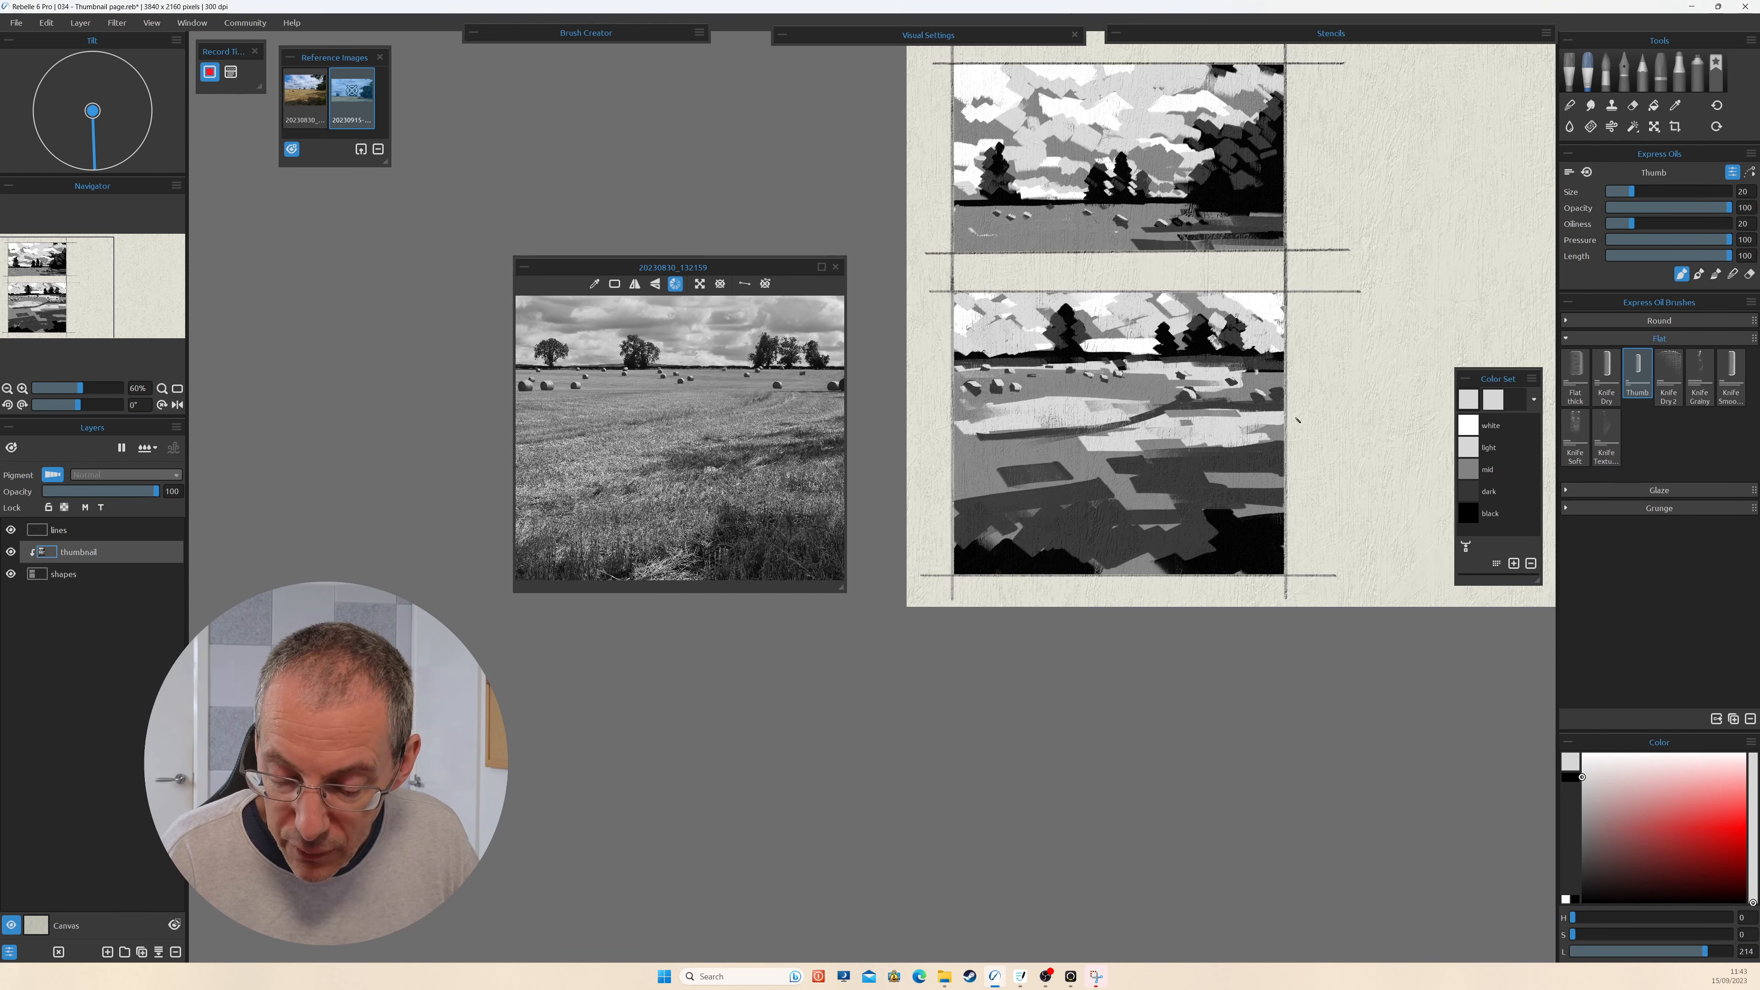
pyautogui.keyDown('alt'); pyautogui.click(1138, 349); pyautogui.keyUp('alt')
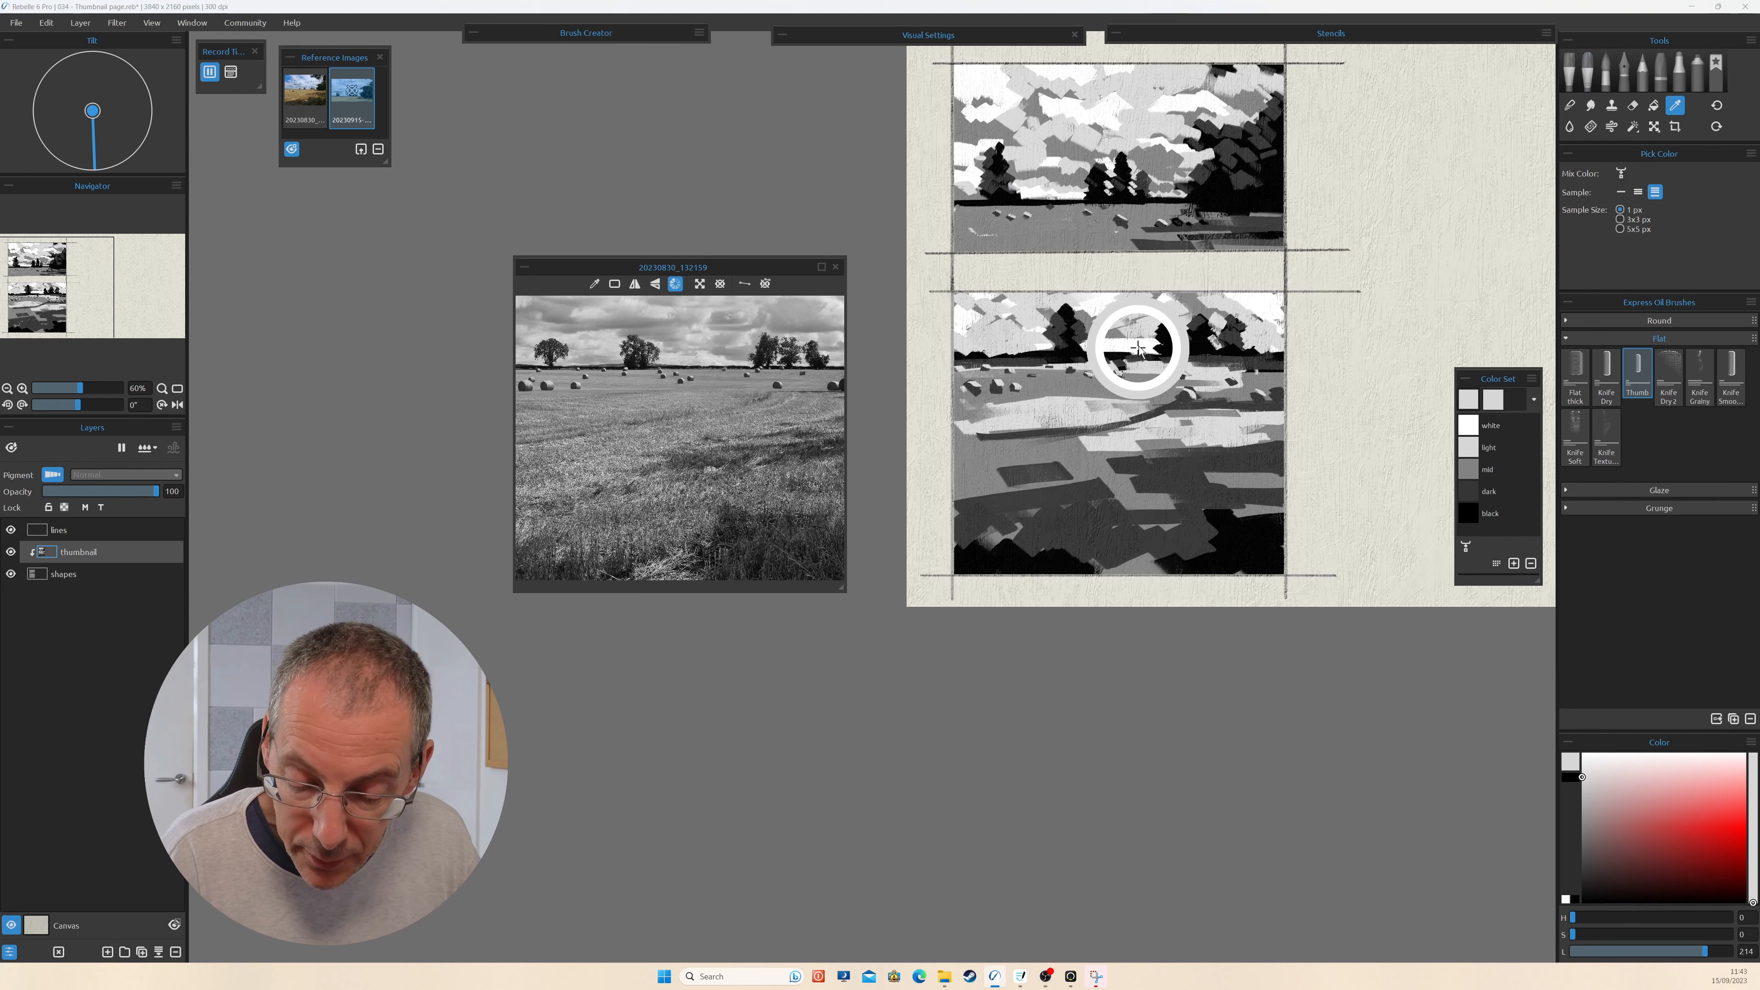
pyautogui.moveTo(1029, 334); pyautogui.dragTo(1038, 345)
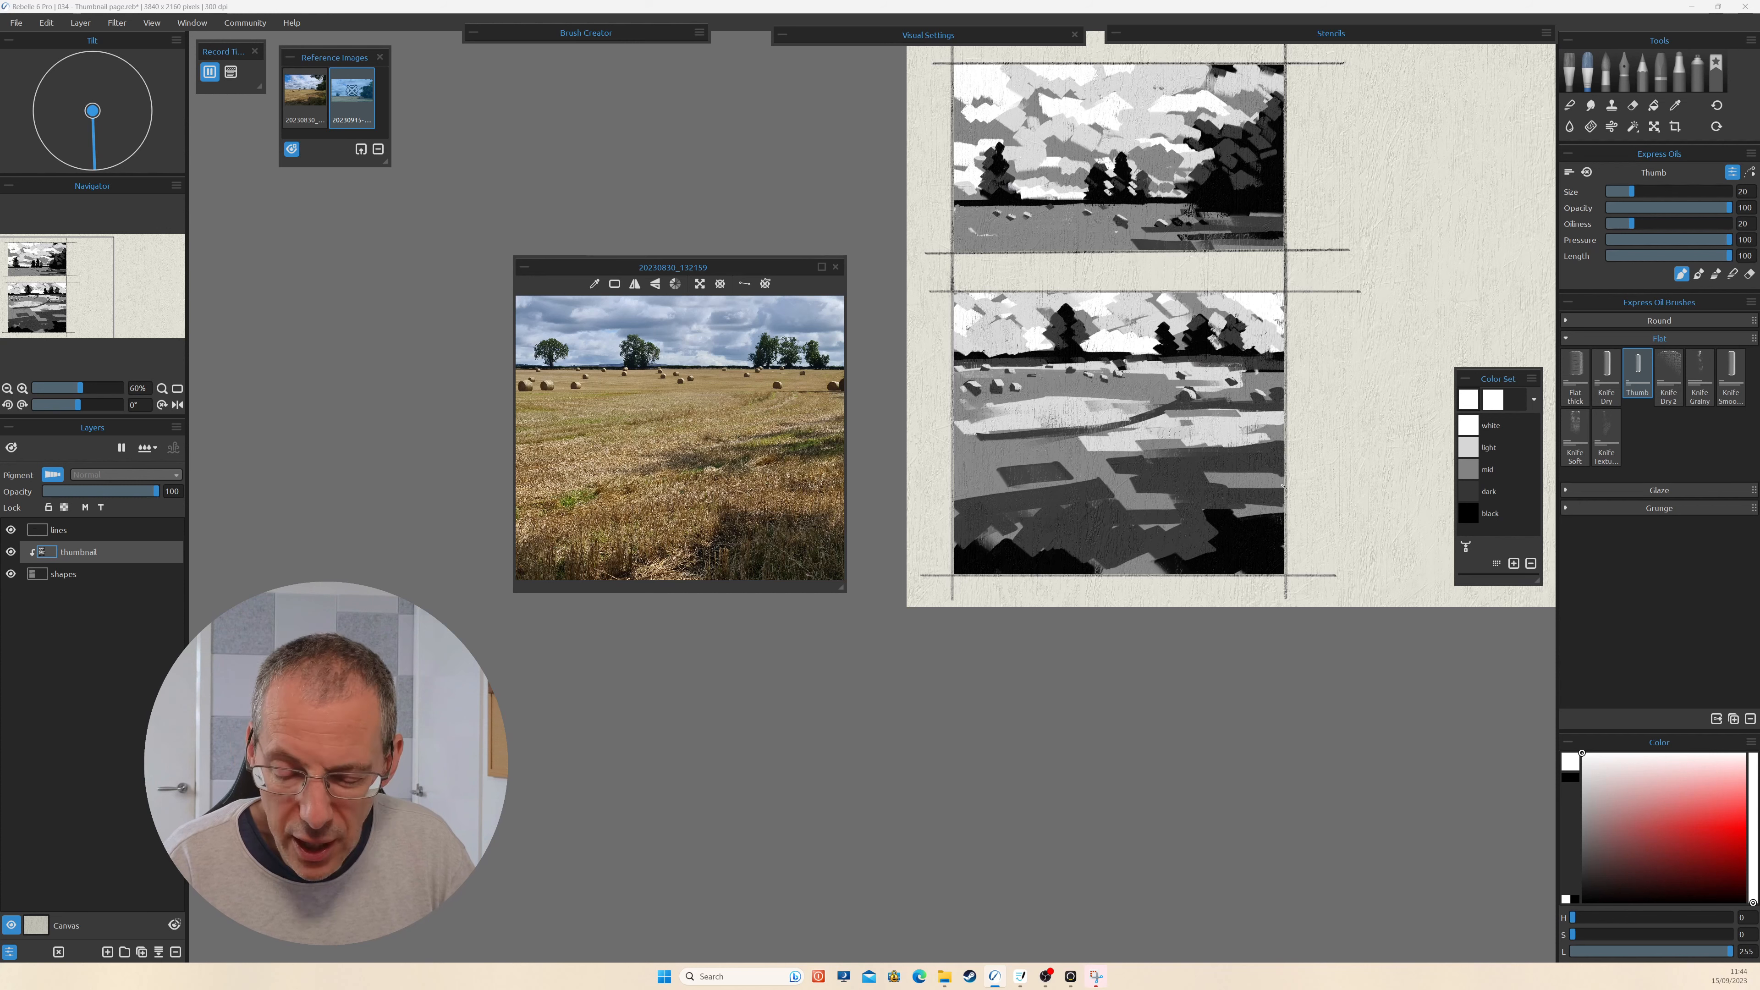
pyautogui.click(1467, 472)
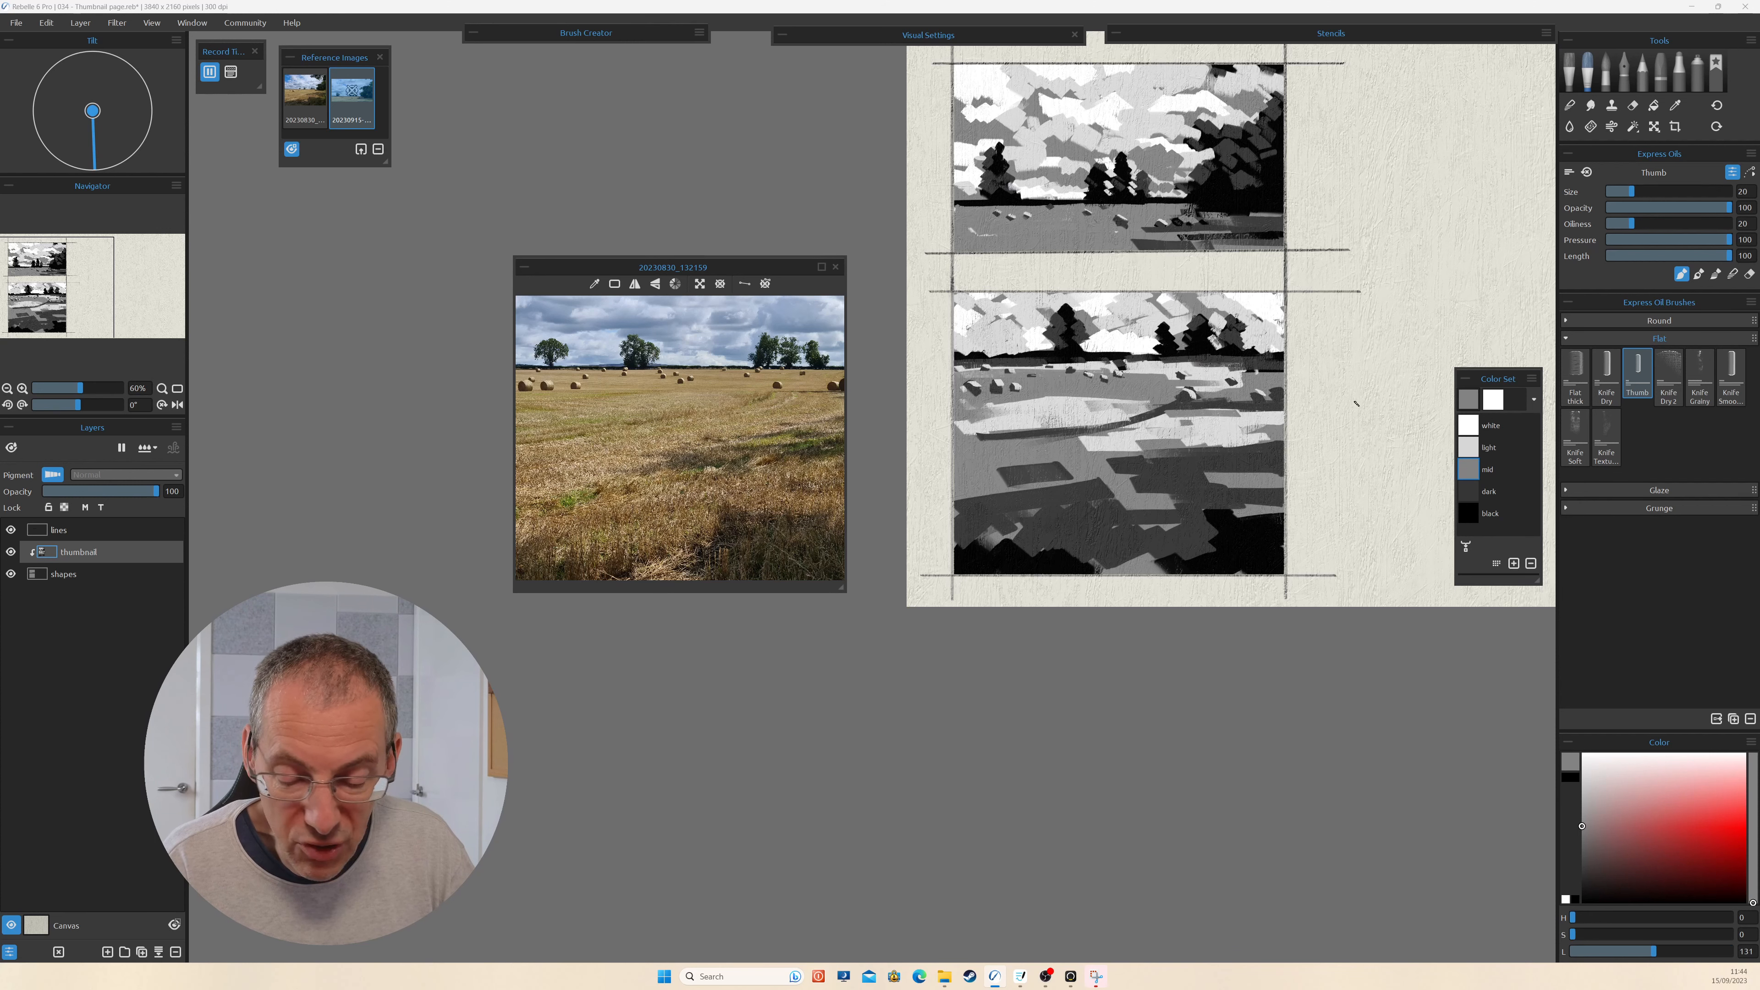
pyautogui.moveTo(1236, 310); pyautogui.dragTo(1275, 317)
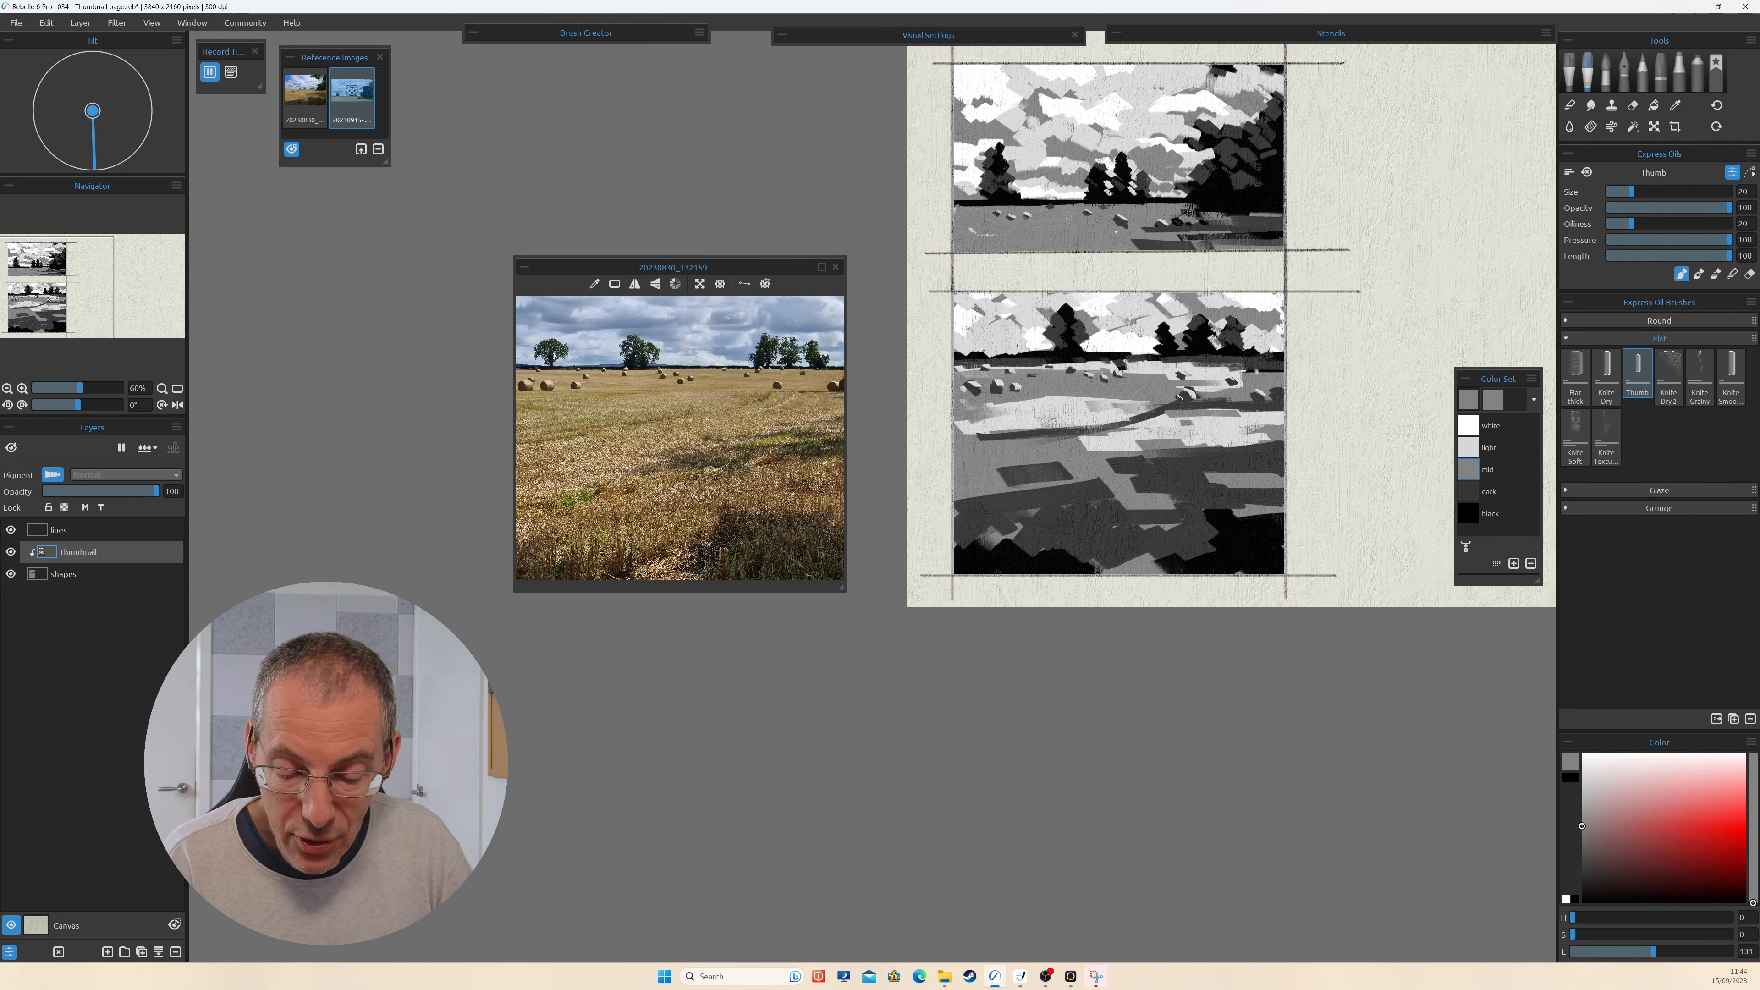
# Brush the light tone across the upper field around the bales and over the left sky, and add white accents.
pyautogui.click(1467, 454)
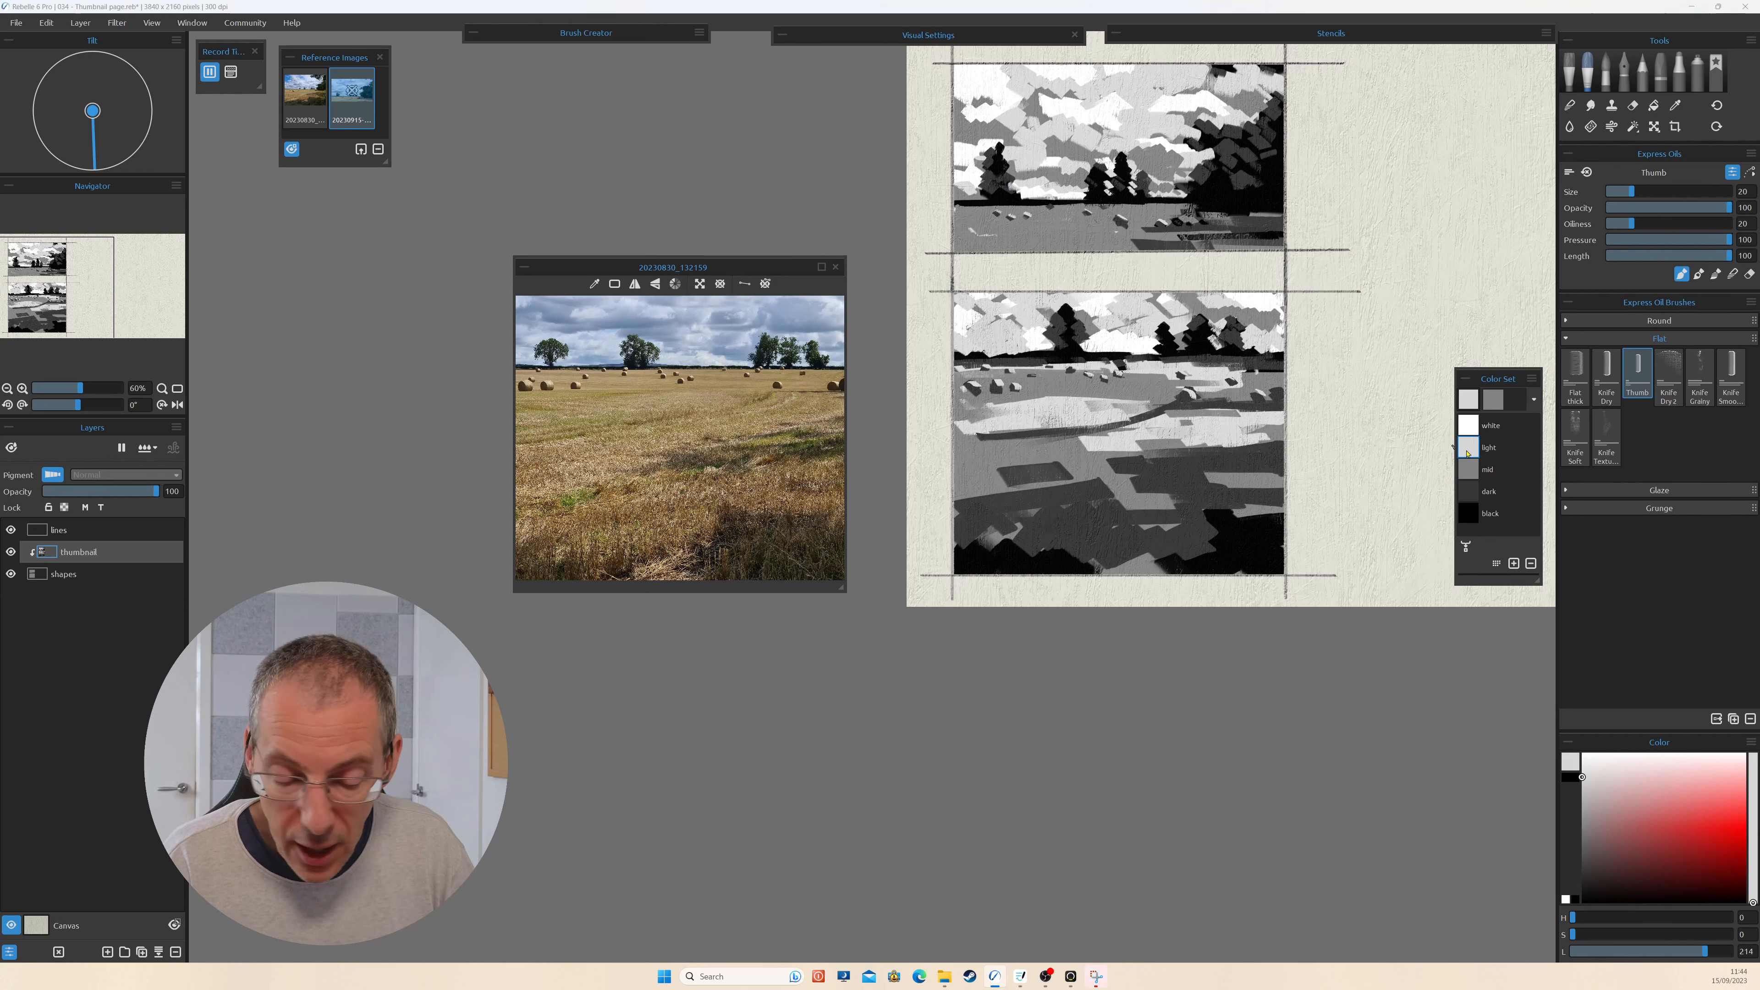
pyautogui.moveTo(1071, 376)
pyautogui.mouseDown()
pyautogui.moveTo(1224, 355)
pyautogui.moveTo(1141, 373)
pyautogui.moveTo(1214, 385)
pyautogui.mouseUp()
pyautogui.moveTo(1095, 388); pyautogui.dragTo(1280, 378)
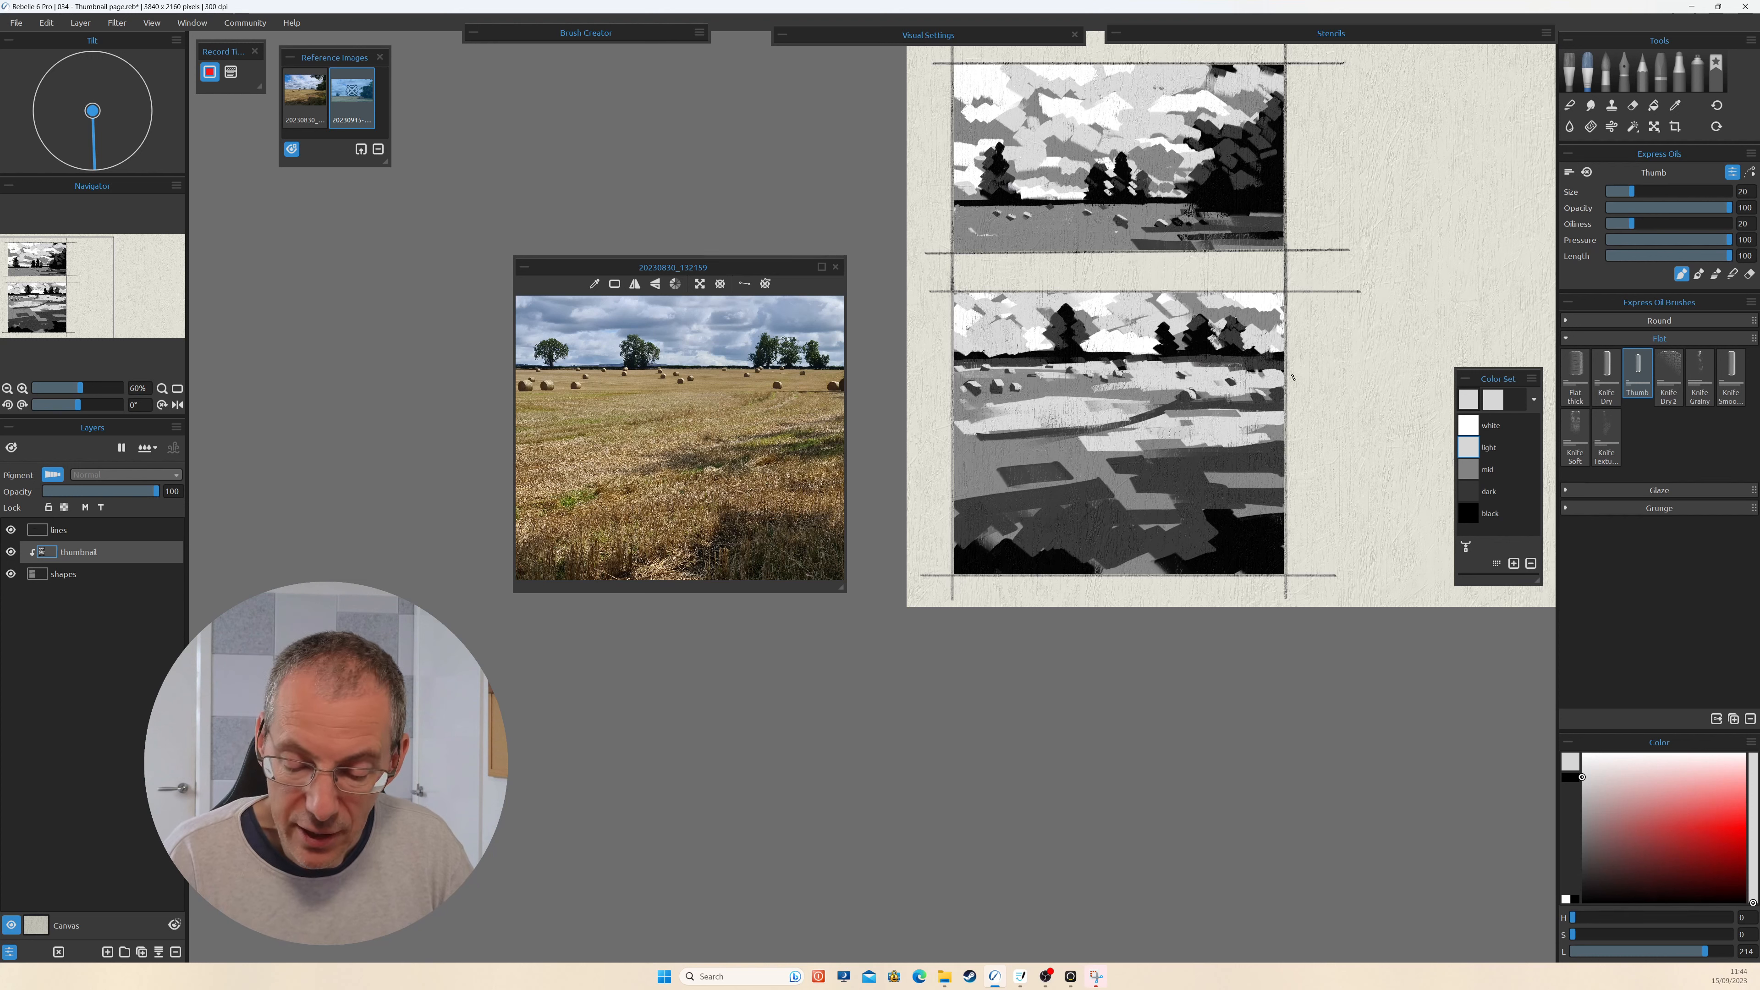
pyautogui.moveTo(1100, 388); pyautogui.dragTo(1027, 383)
pyautogui.moveTo(1089, 393); pyautogui.dragTo(1007, 396)
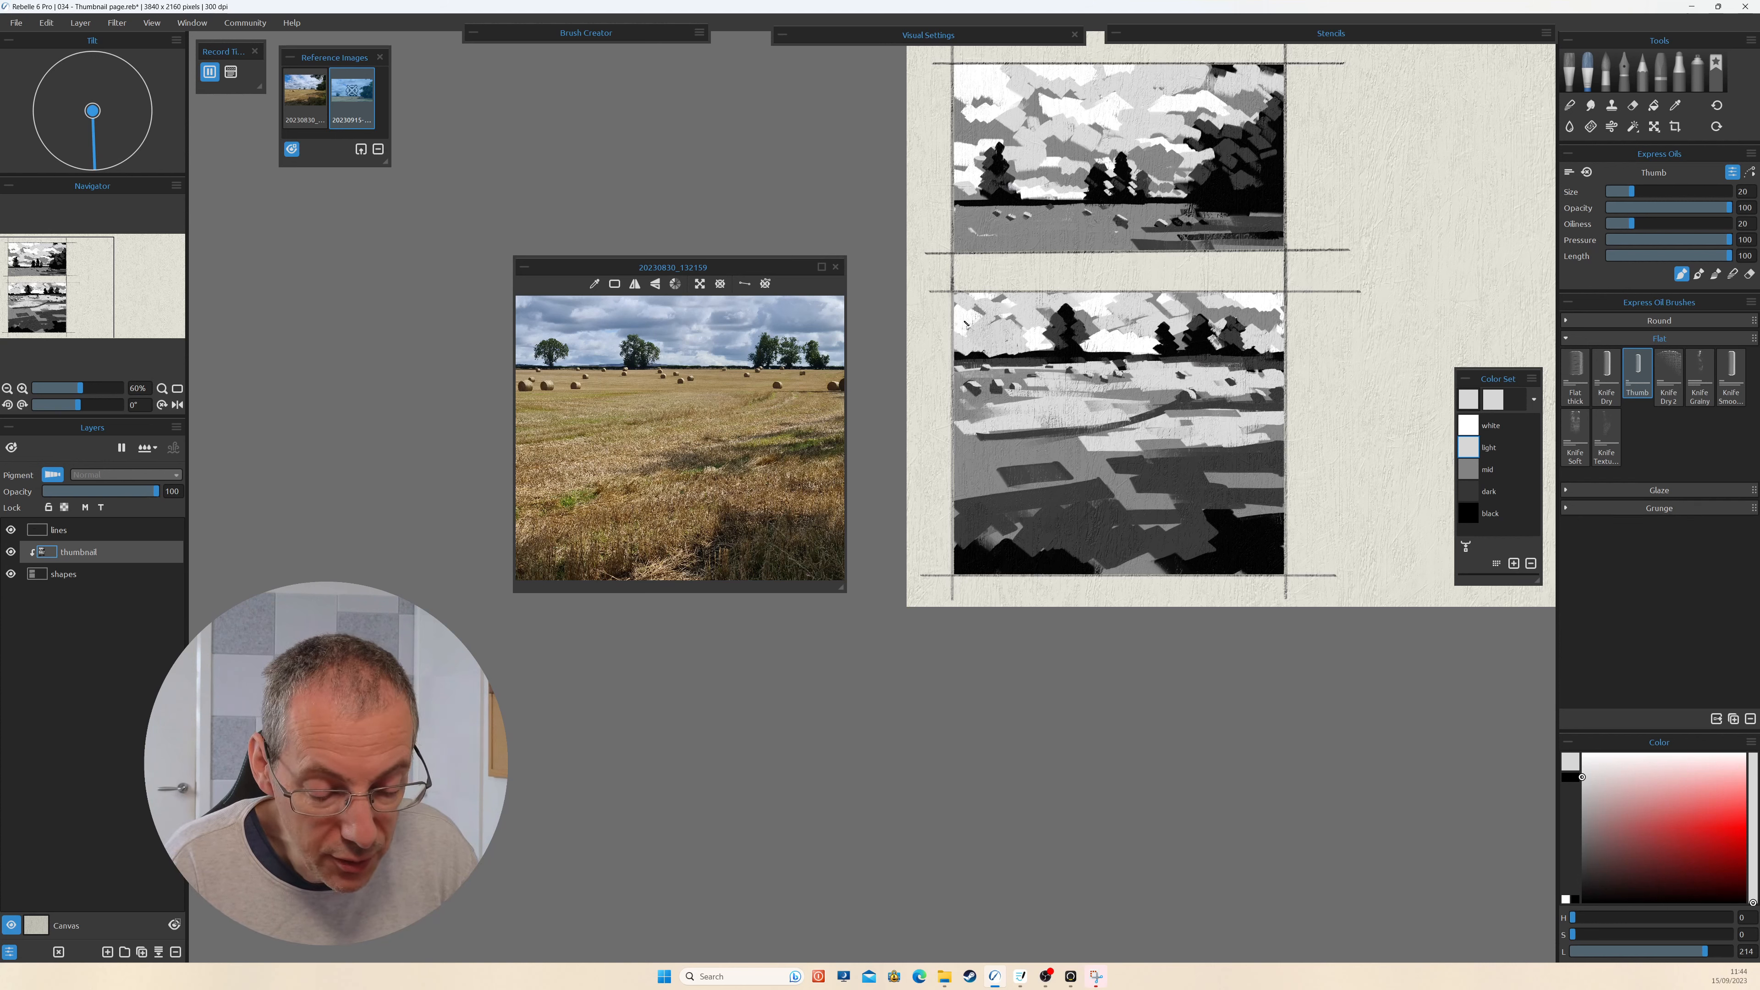
pyautogui.moveTo(965, 323); pyautogui.dragTo(1027, 326)
pyautogui.click(1468, 426)
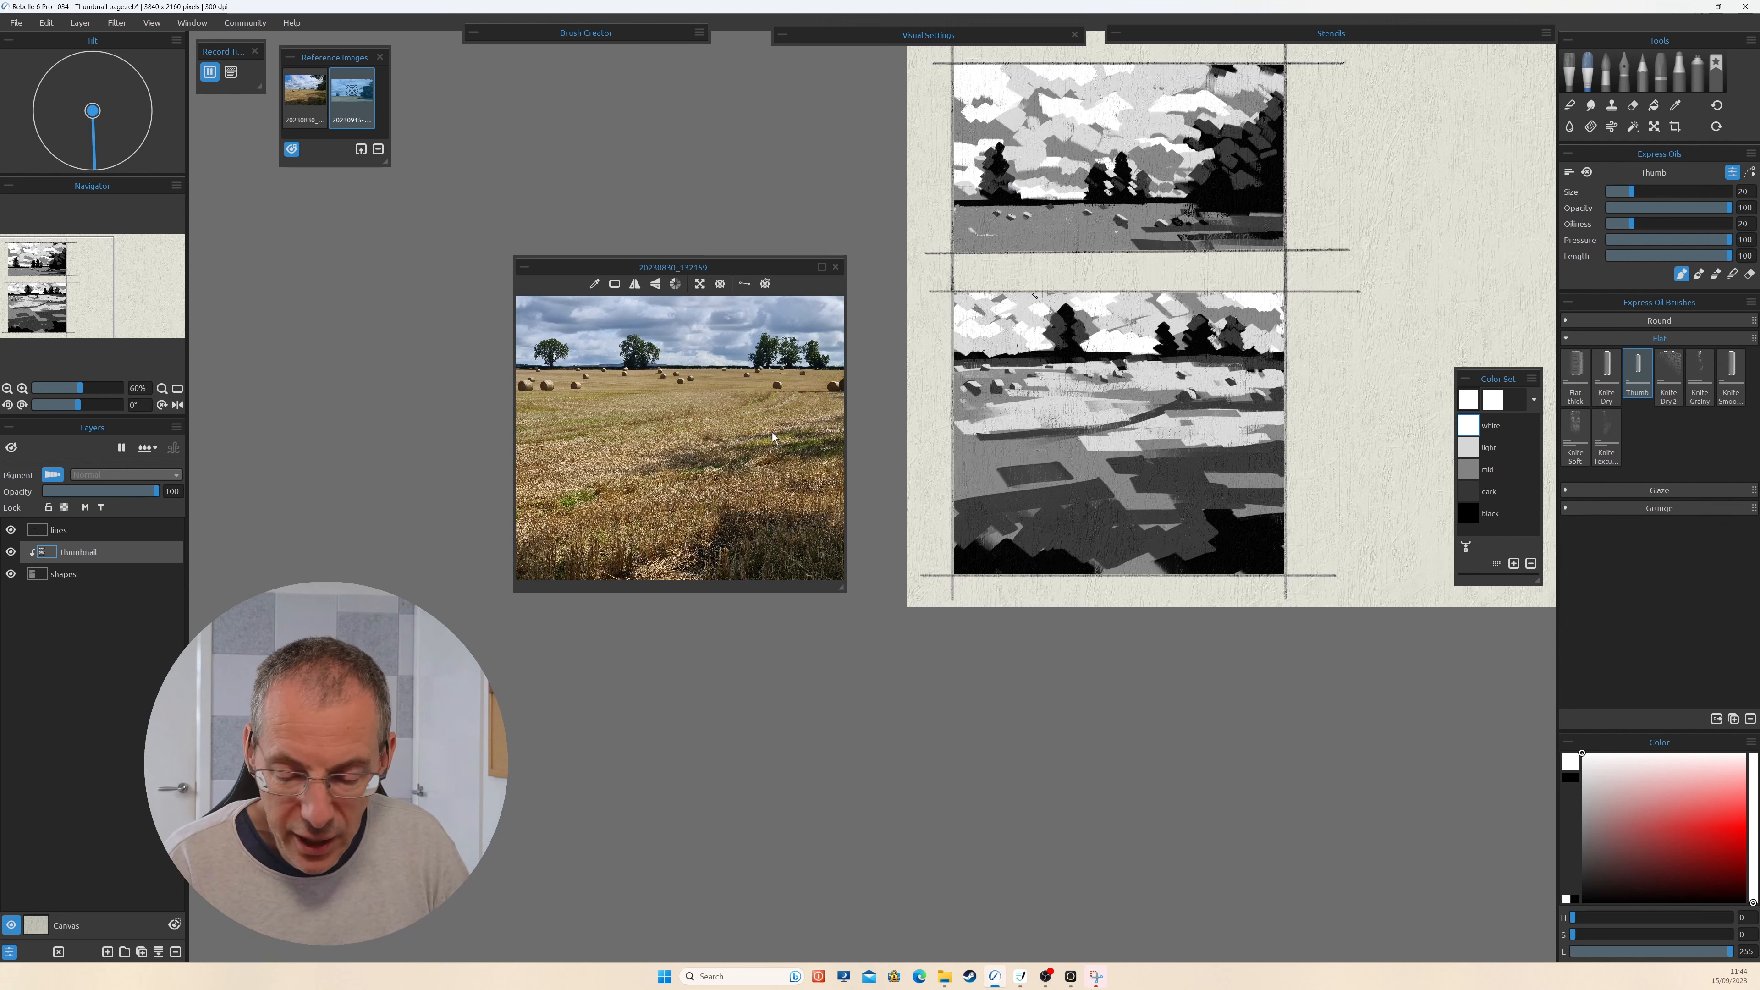
# Touch up the second thumbnail with small dark grey and black accents, followed by touches of the light tone.
pyautogui.click(1469, 491)
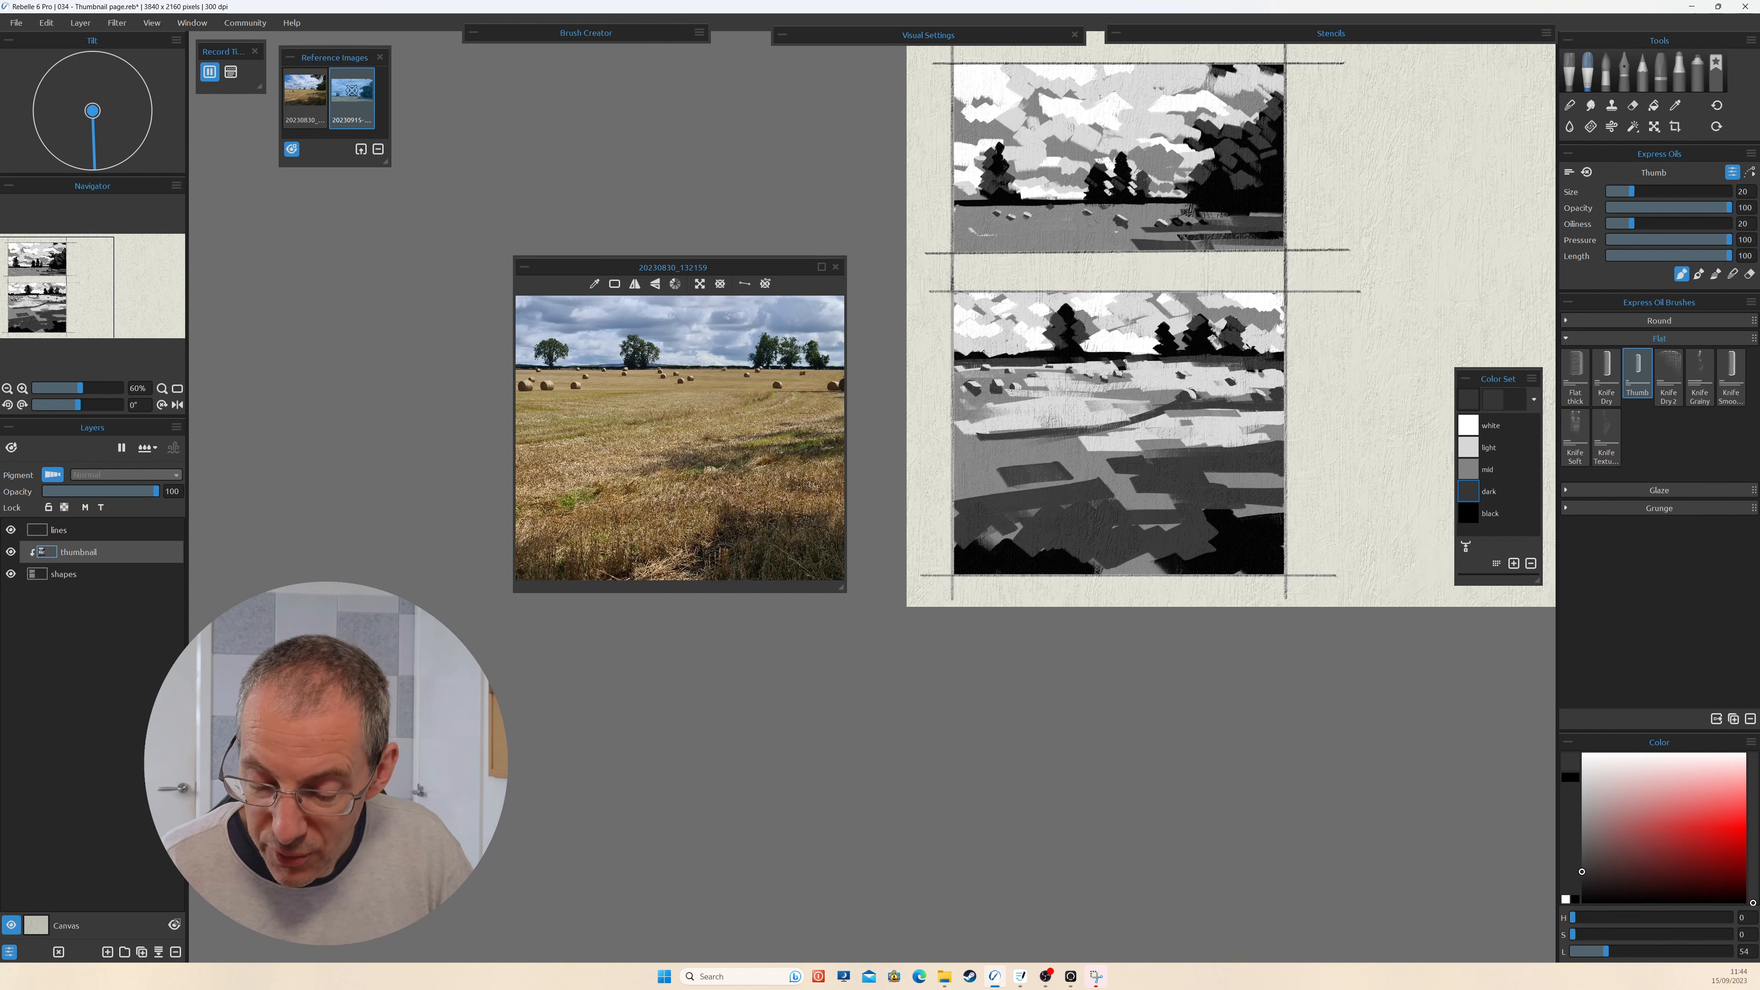
pyautogui.click(1471, 514)
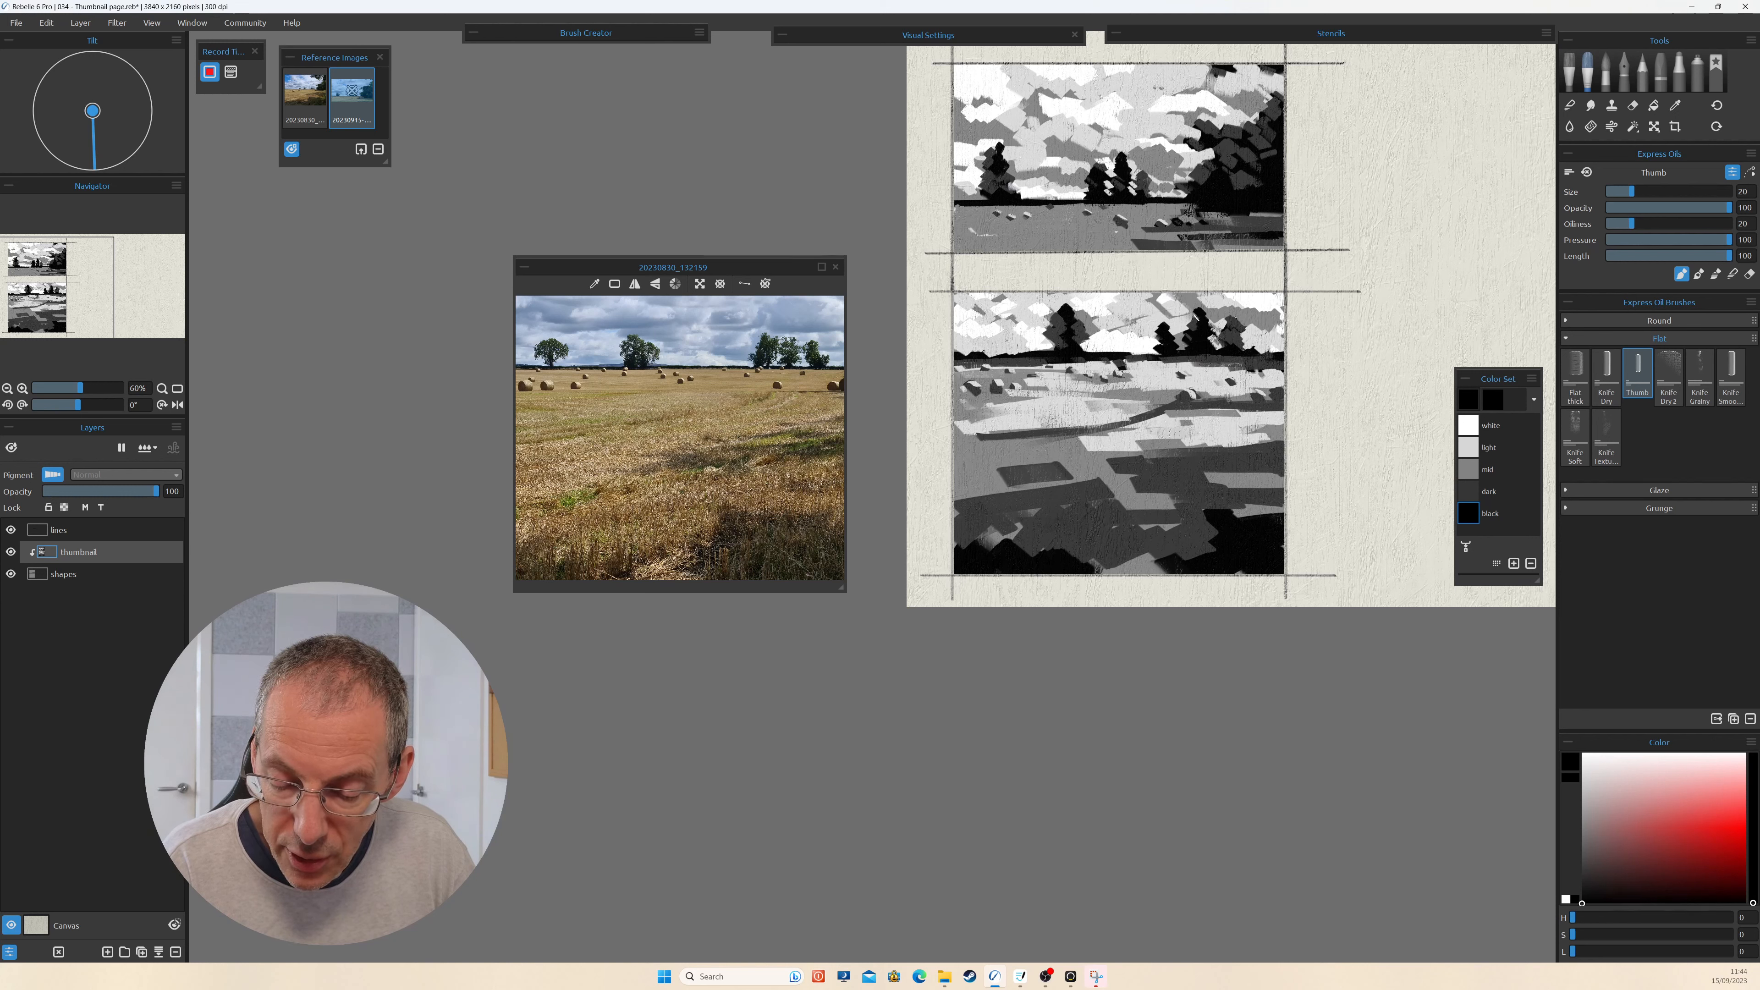
pyautogui.click(1467, 492)
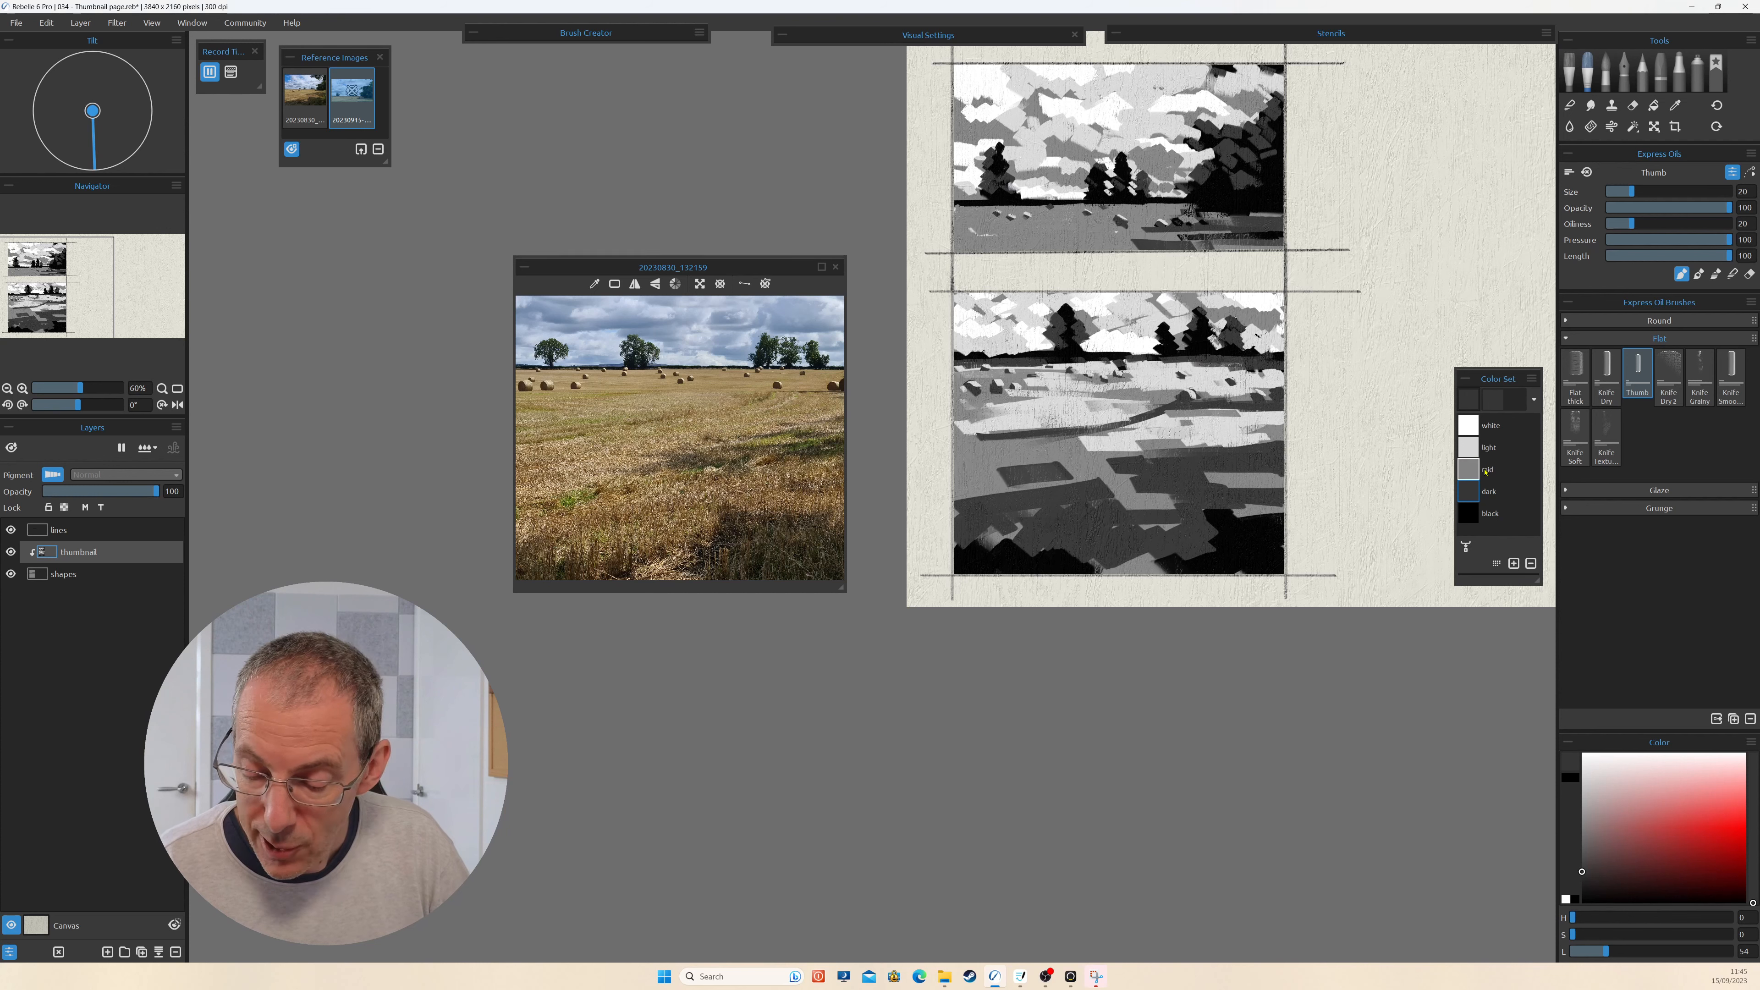
pyautogui.click(1461, 446)
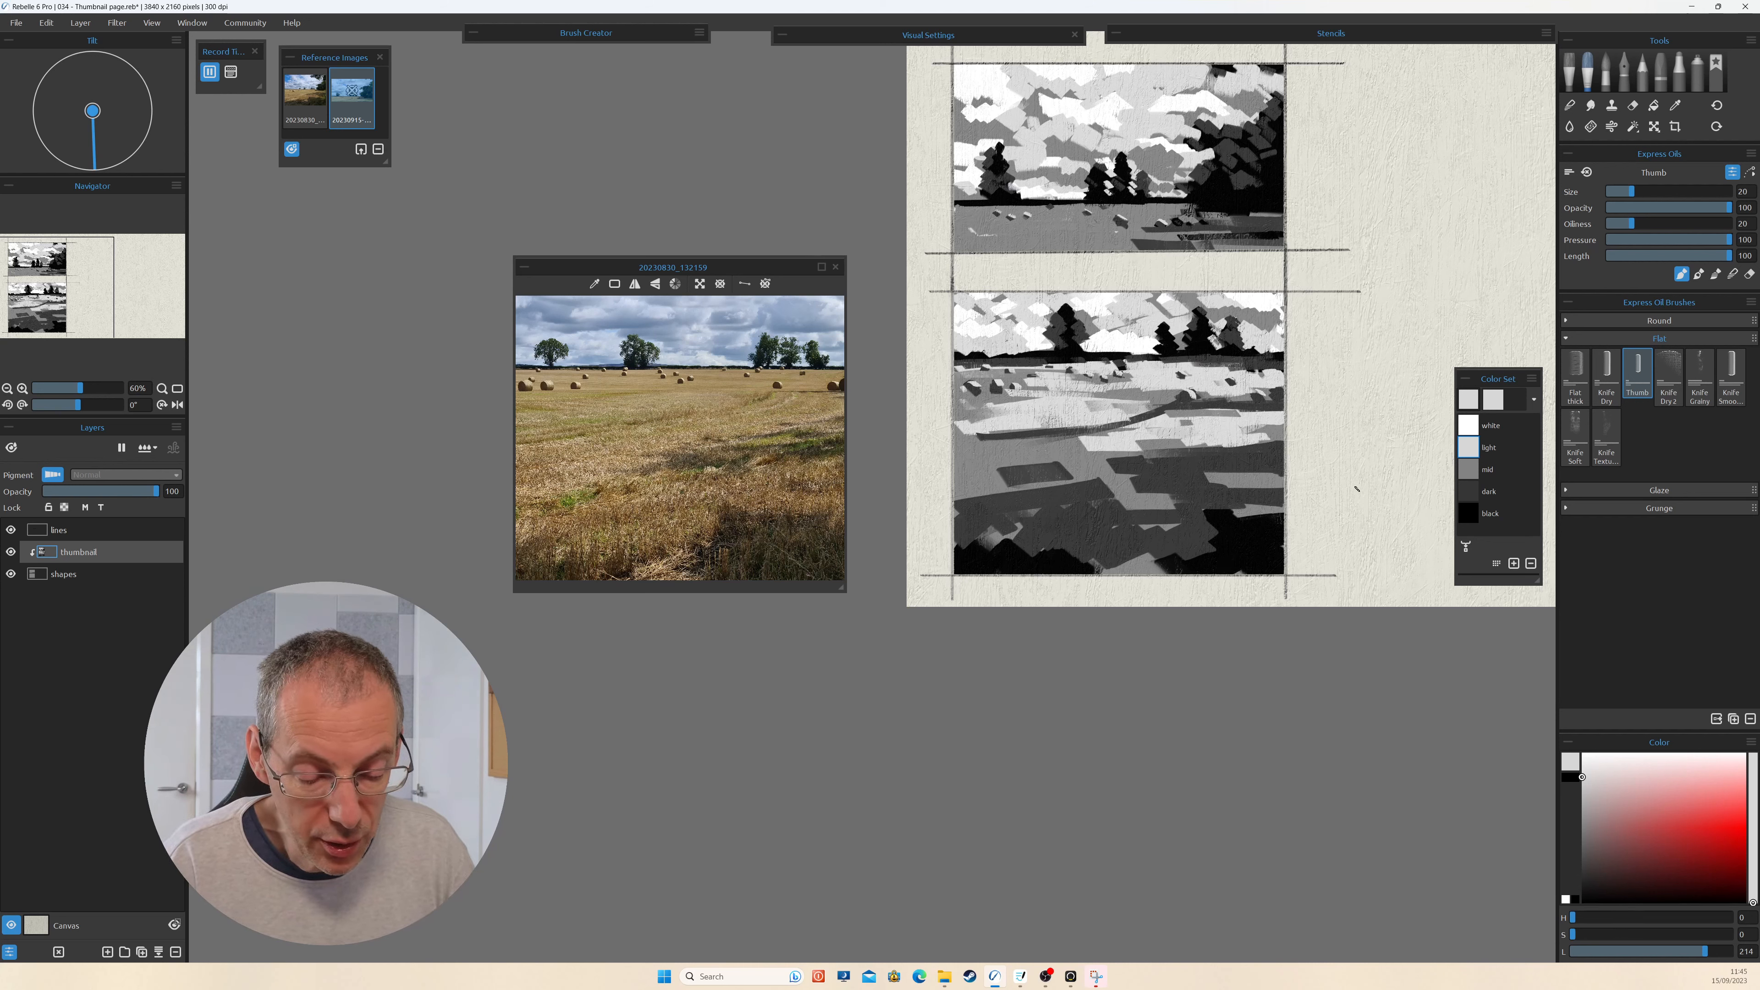
pyautogui.keyDown('alt'); pyautogui.click(1001, 355); pyautogui.keyUp('alt')
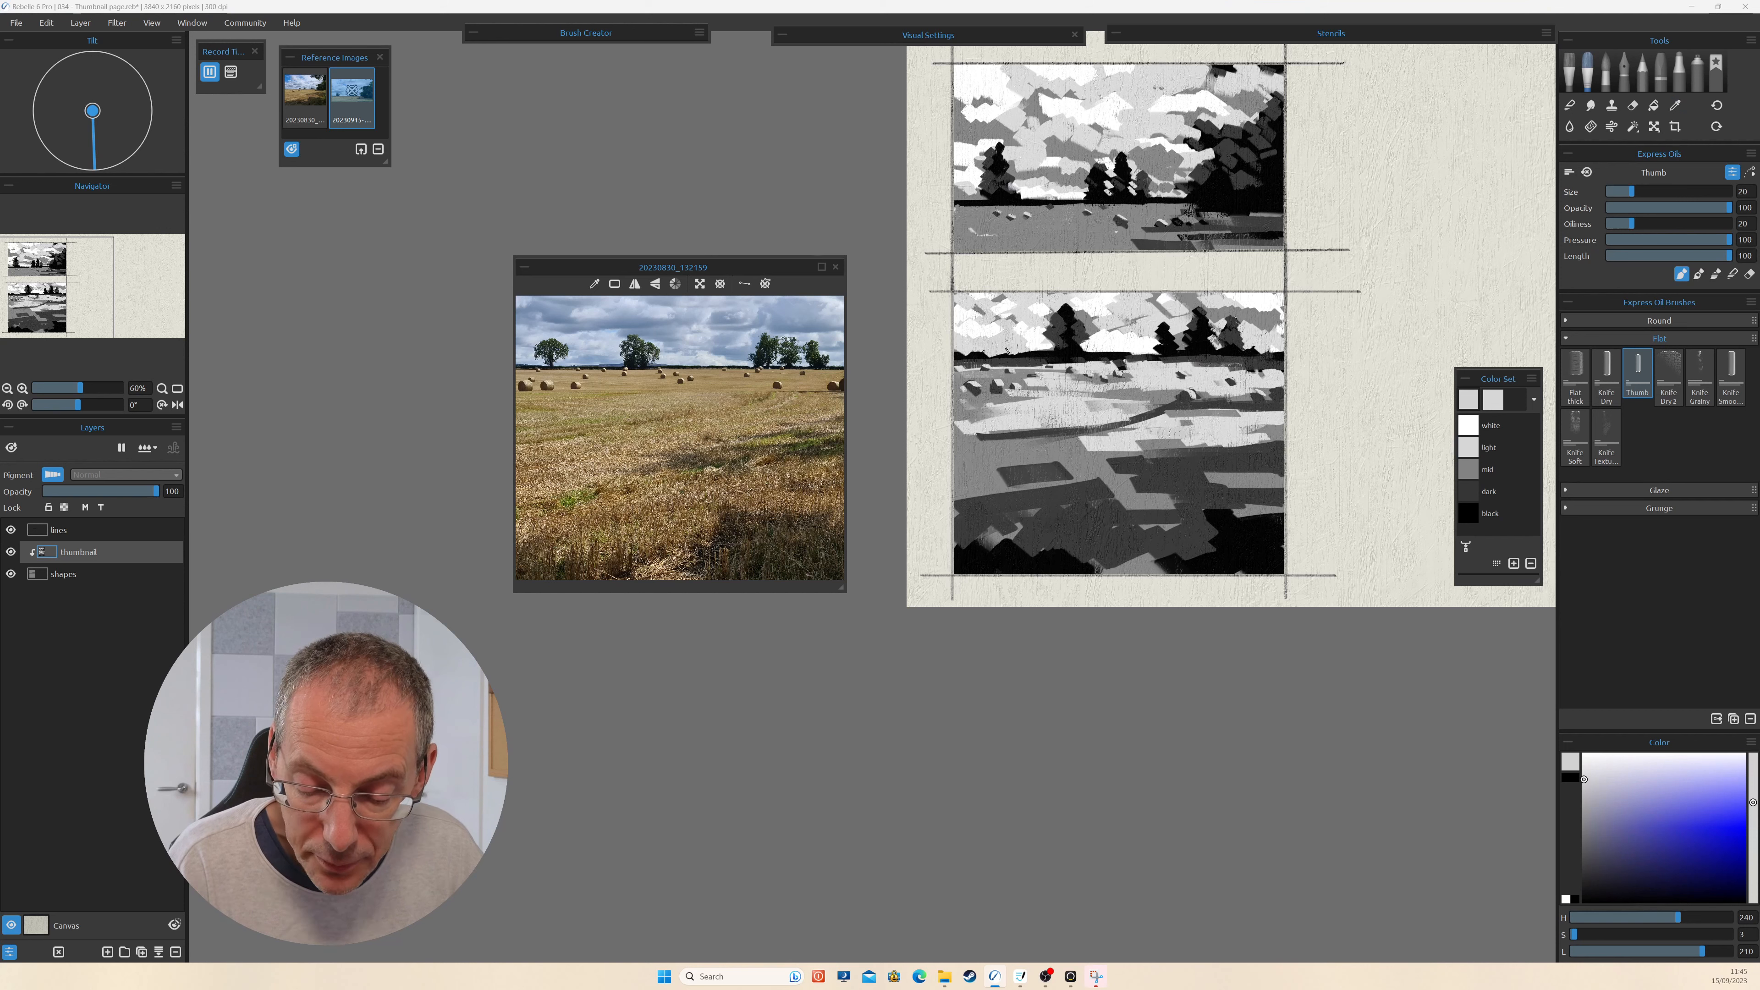